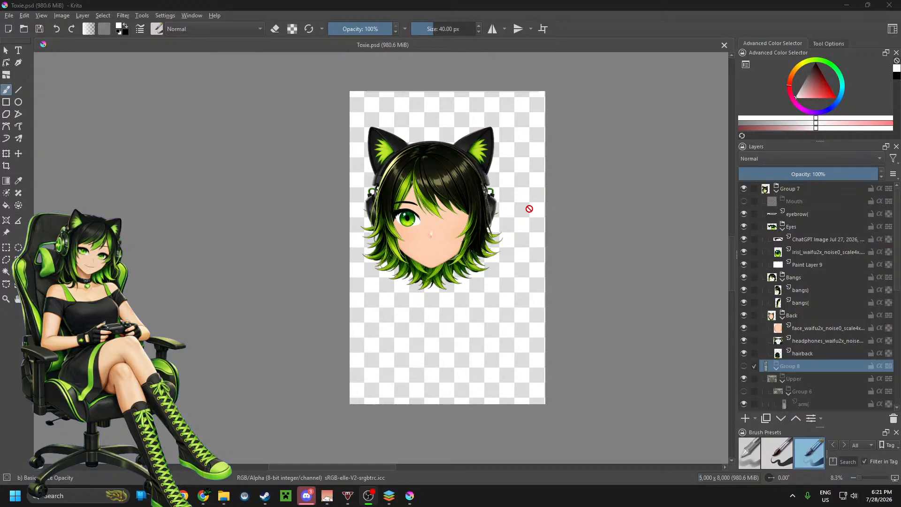
Step: Examine the head artwork up close, including the hair, face and headphones
{"action": "scroll", "coordinate": [439, 225], "scroll_direction": "up", "scroll_amount": 3}
{"action": "scroll", "coordinate": [439, 221], "scroll_direction": "down", "scroll_amount": 3}
{"action": "scroll", "coordinate": [428, 240], "scroll_direction": "up", "scroll_amount": 3}
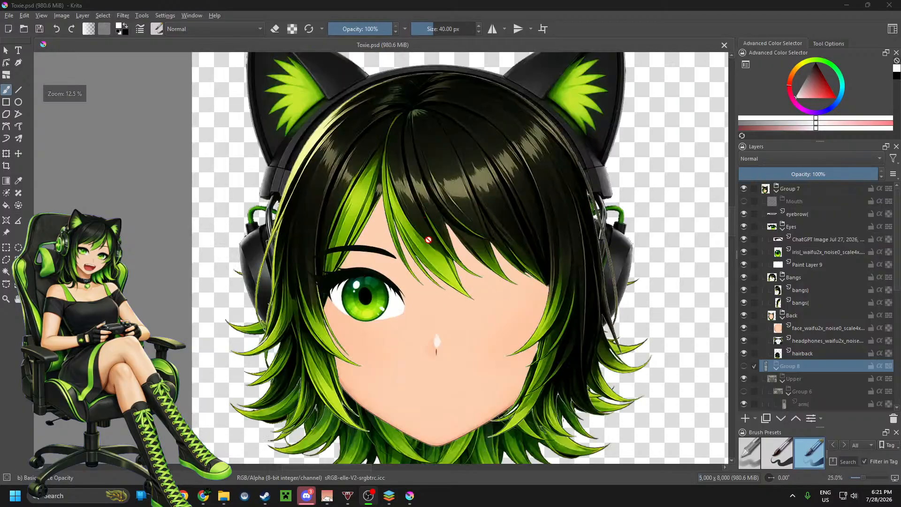
{"action": "scroll", "coordinate": [429, 240], "scroll_direction": "down", "scroll_amount": 2}
{"action": "scroll", "coordinate": [476, 305], "scroll_direction": "up", "scroll_amount": 3}
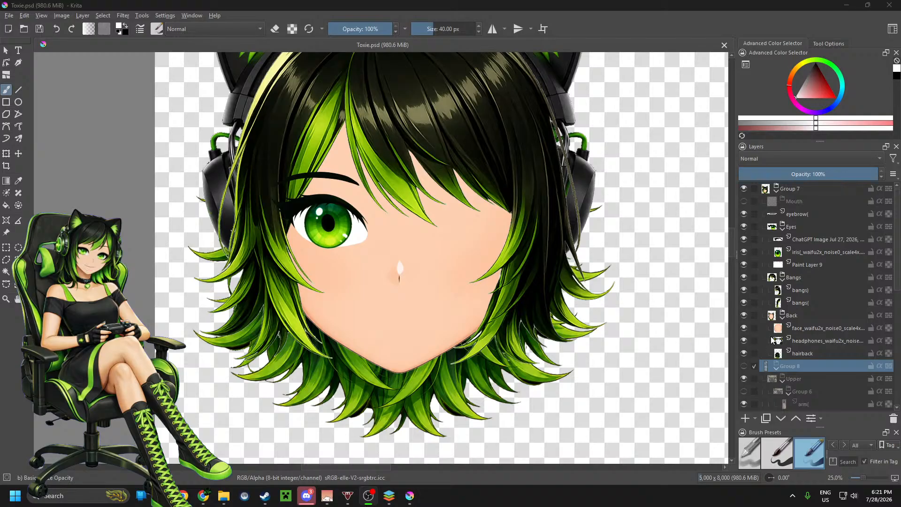
{"action": "scroll", "coordinate": [556, 261], "scroll_direction": "down", "scroll_amount": 2}
{"action": "scroll", "coordinate": [506, 258], "scroll_direction": "down", "scroll_amount": 1}
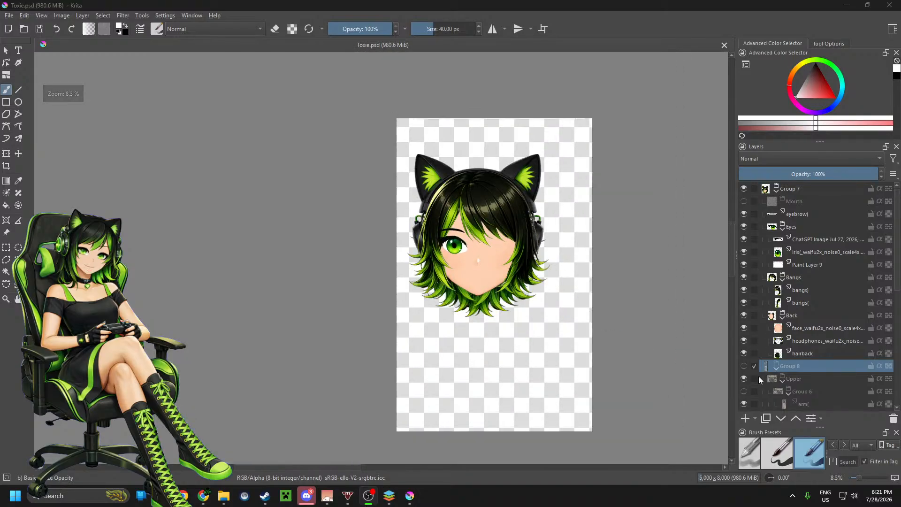
Step: Show Group 8 and look through the layers inside it
{"action": "left_click", "coordinate": [744, 366]}
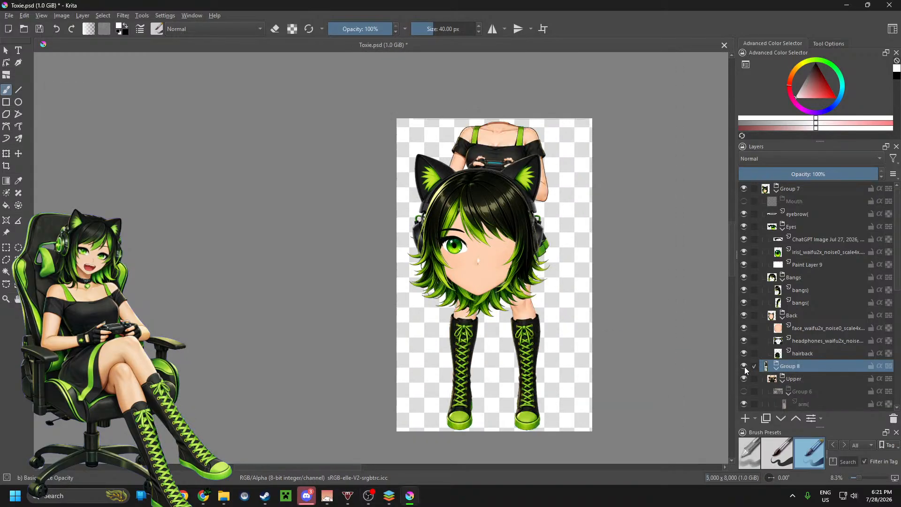
{"action": "scroll", "coordinate": [763, 357], "scroll_direction": "down", "scroll_amount": 5}
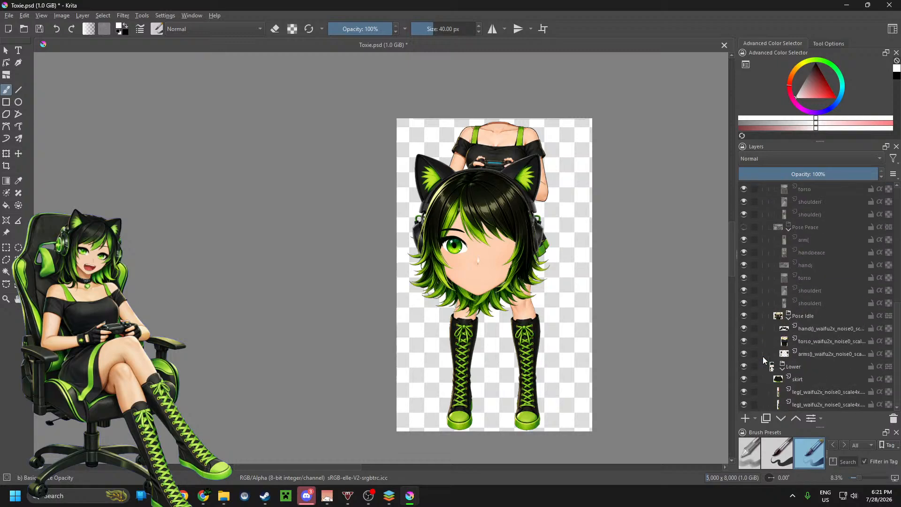
{"action": "scroll", "coordinate": [757, 353], "scroll_direction": "up", "scroll_amount": 5}
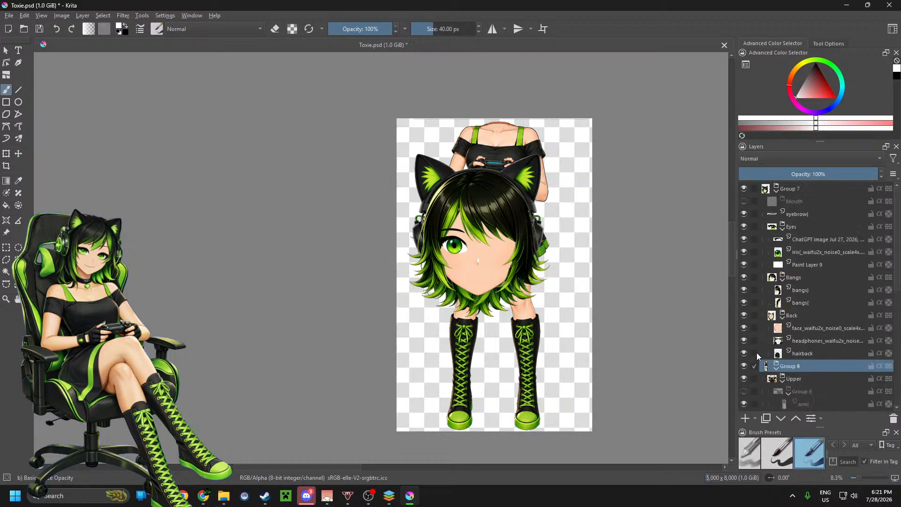
Step: Collapse Group 7 and Group 8, and hide Group 7 so only the body in Group 8 is displayed
{"action": "left_click", "coordinate": [775, 189]}
{"action": "left_click", "coordinate": [777, 202]}
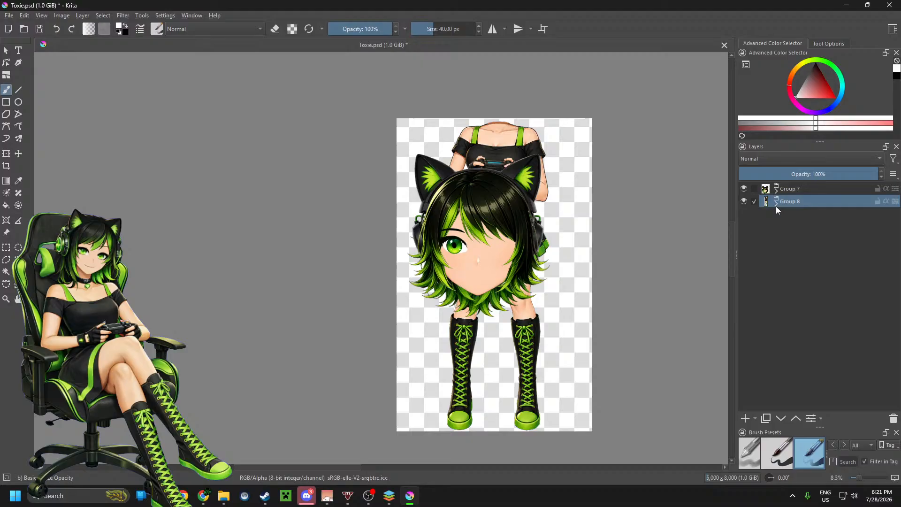
{"action": "left_click", "coordinate": [744, 201]}
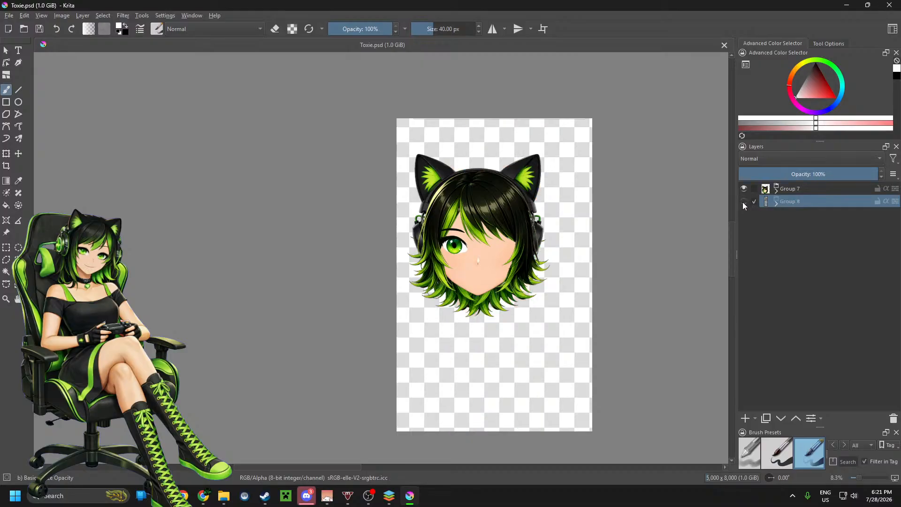
{"action": "left_click", "coordinate": [743, 202], "text": "shift"}
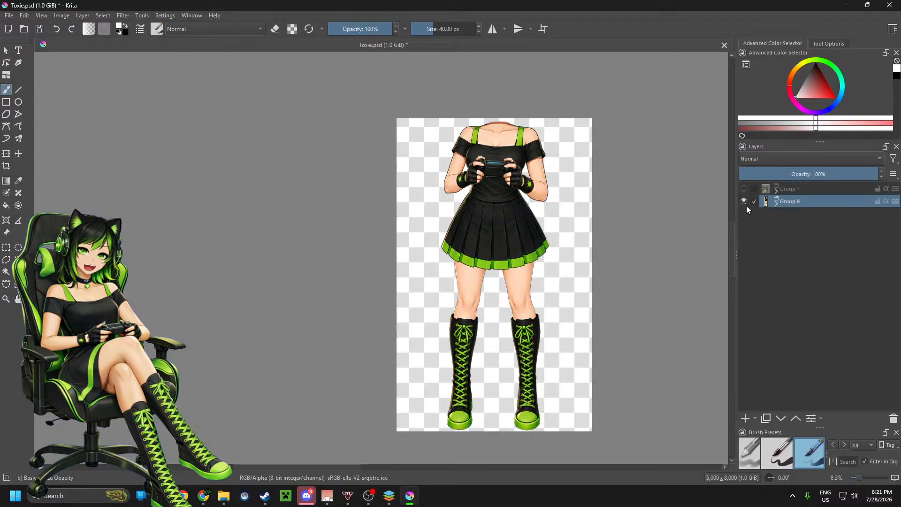
Step: Examine the skirt's pleats and green hem outline up close
{"action": "key", "text": "1"}
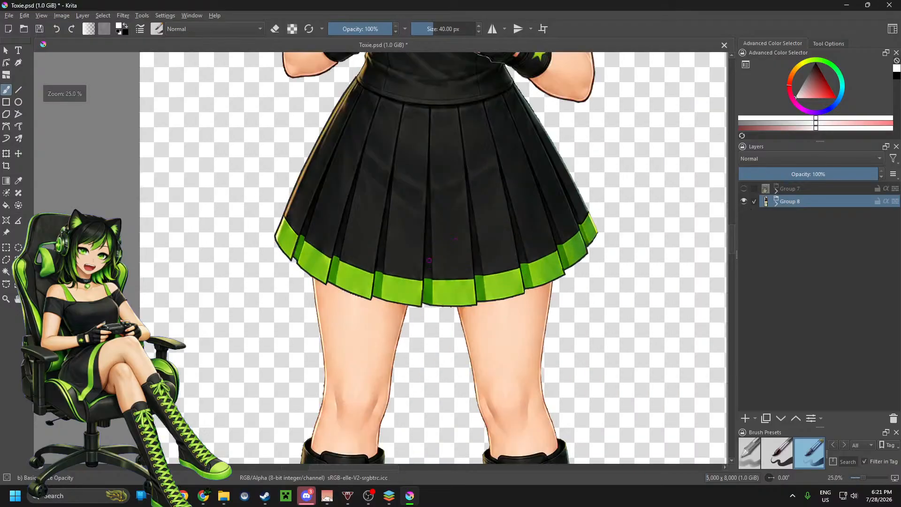
{"action": "scroll", "coordinate": [428, 329], "scroll_direction": "up", "scroll_amount": 9}
{"action": "scroll", "coordinate": [427, 336], "scroll_direction": "down", "scroll_amount": 9}
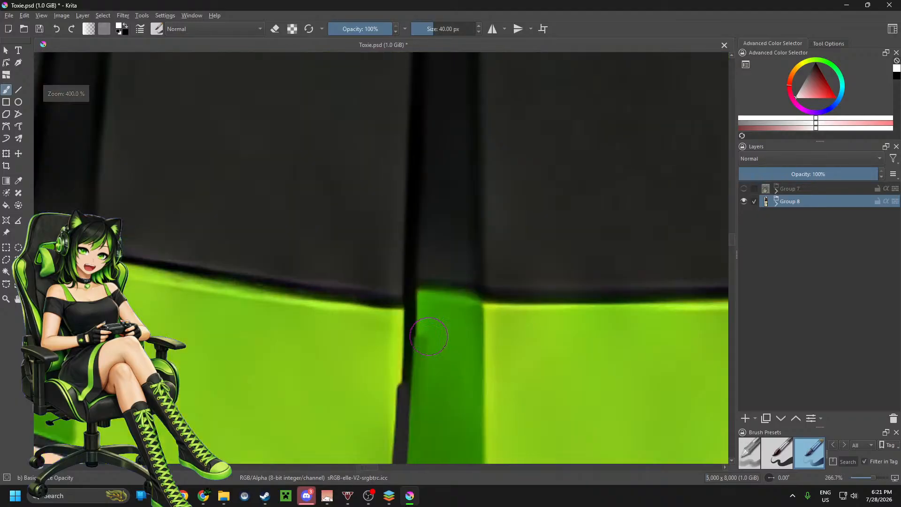
{"action": "scroll", "coordinate": [434, 332], "scroll_direction": "up", "scroll_amount": 1}
{"action": "scroll", "coordinate": [433, 331], "scroll_direction": "up", "scroll_amount": 3}
{"action": "scroll", "coordinate": [427, 338], "scroll_direction": "down", "scroll_amount": 1}
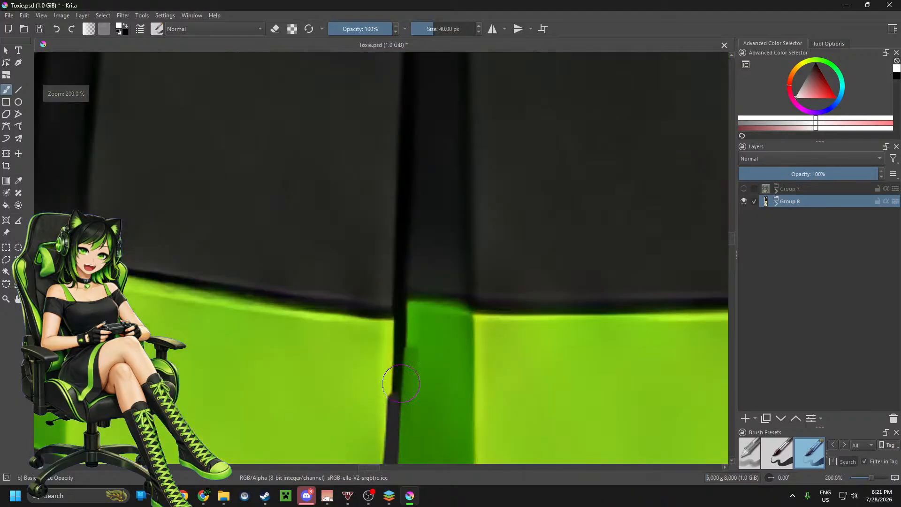
{"action": "scroll", "coordinate": [425, 329], "scroll_direction": "down", "scroll_amount": 6}
{"action": "scroll", "coordinate": [441, 313], "scroll_direction": "up", "scroll_amount": 5}
{"action": "scroll", "coordinate": [439, 315], "scroll_direction": "down", "scroll_amount": 9}
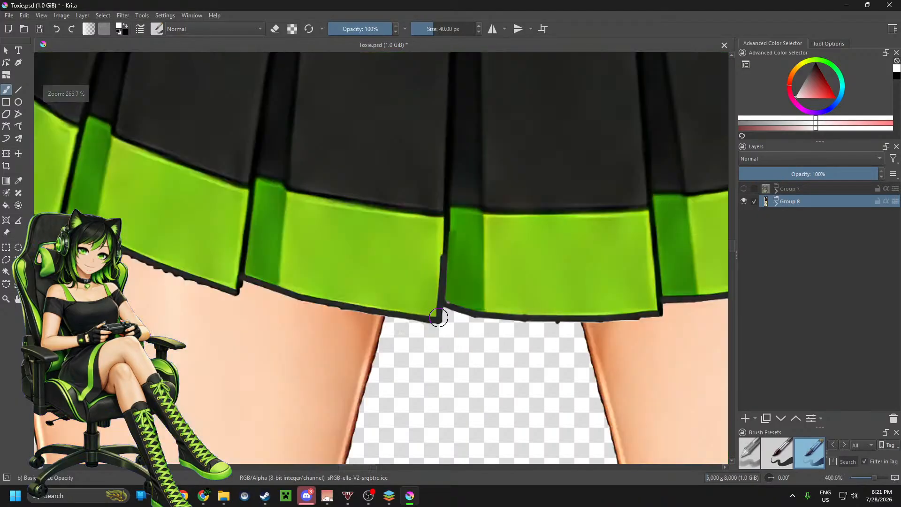
{"action": "scroll", "coordinate": [441, 316], "scroll_direction": "up", "scroll_amount": 4}
{"action": "scroll", "coordinate": [437, 281], "scroll_direction": "up", "scroll_amount": 1}
{"action": "scroll", "coordinate": [457, 229], "scroll_direction": "down", "scroll_amount": 3}
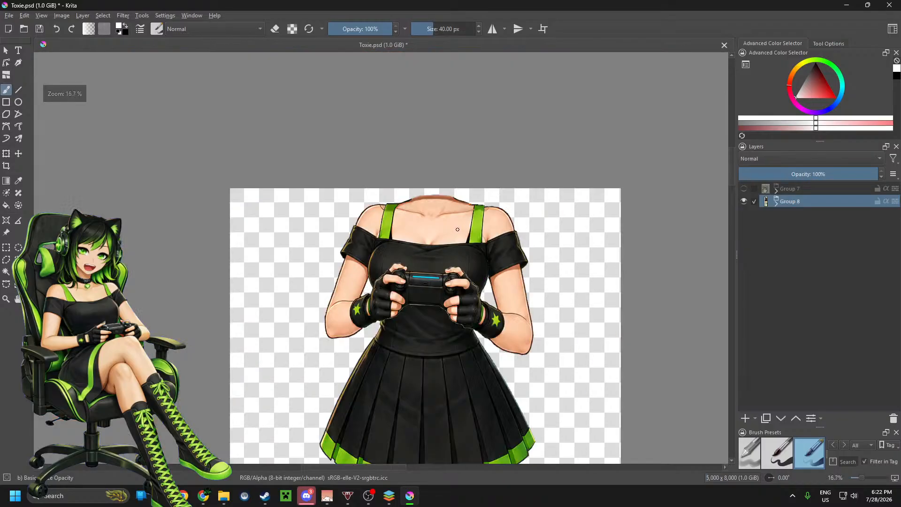
Step: Examine the torso, sleeves and the hands holding the controller, followed by the whole body
{"action": "scroll", "coordinate": [397, 238], "scroll_direction": "up", "scroll_amount": 2}
{"action": "scroll", "coordinate": [397, 238], "scroll_direction": "down", "scroll_amount": 1}
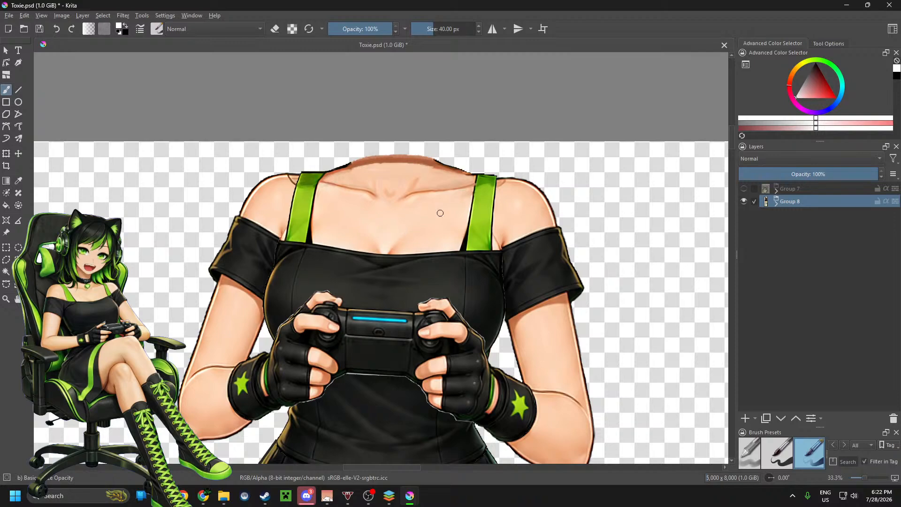
{"action": "scroll", "coordinate": [421, 154], "scroll_direction": "up", "scroll_amount": 4}
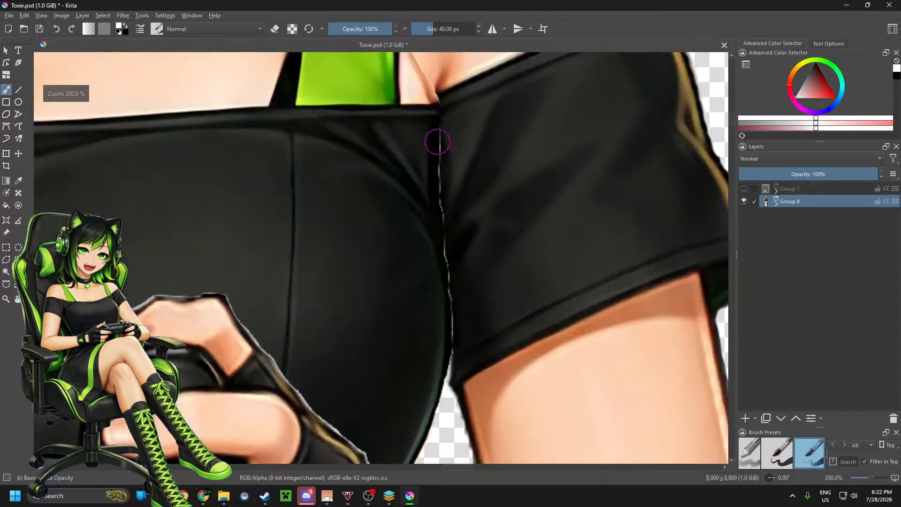
{"action": "scroll", "coordinate": [451, 133], "scroll_direction": "down", "scroll_amount": 3}
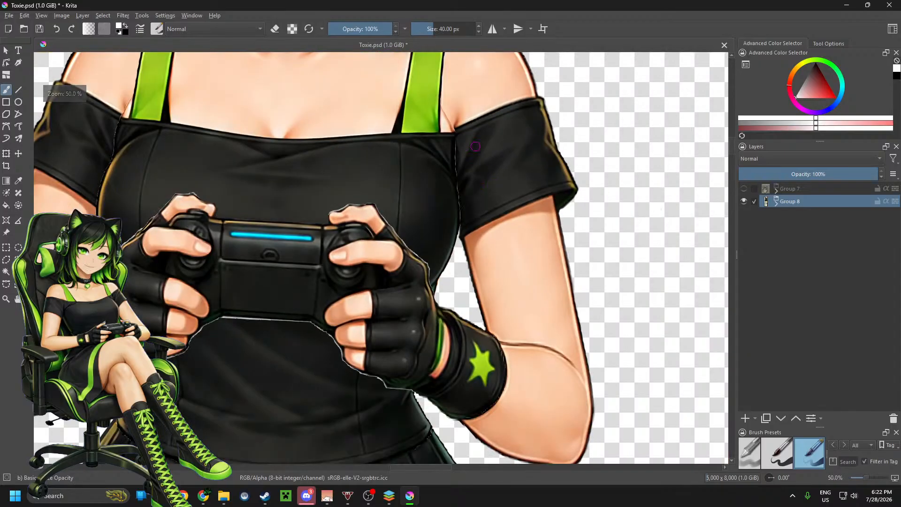
{"action": "scroll", "coordinate": [474, 158], "scroll_direction": "down", "scroll_amount": 1}
{"action": "scroll", "coordinate": [425, 233], "scroll_direction": "up", "scroll_amount": 4}
{"action": "scroll", "coordinate": [462, 166], "scroll_direction": "down", "scroll_amount": 5}
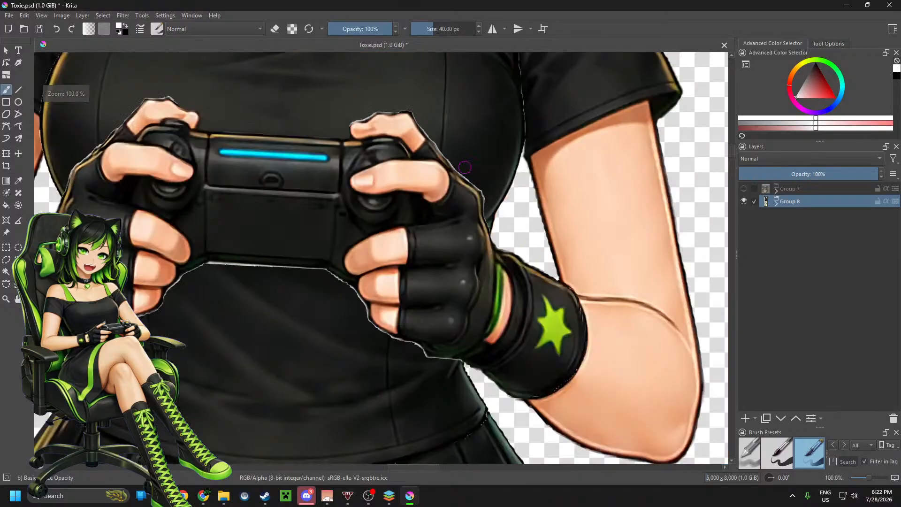
{"action": "scroll", "coordinate": [459, 220], "scroll_direction": "down", "scroll_amount": 1}
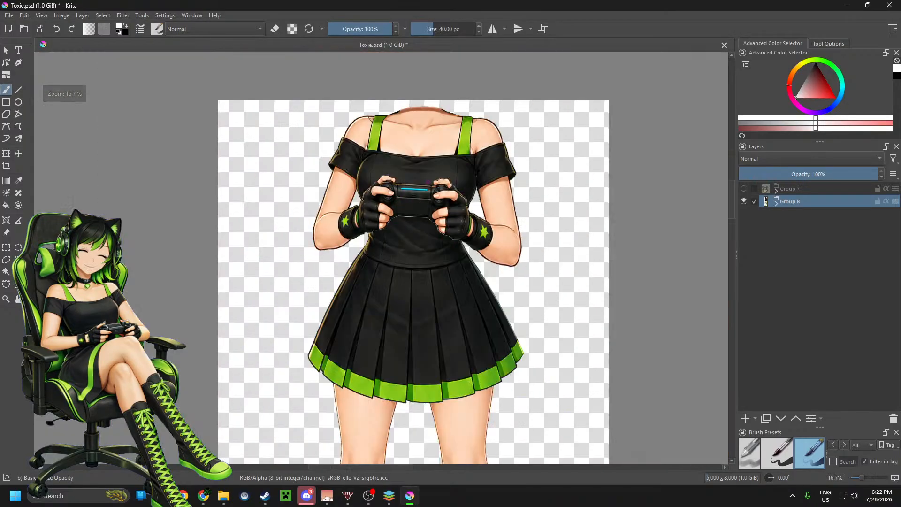
{"action": "scroll", "coordinate": [371, 225], "scroll_direction": "up", "scroll_amount": 3}
{"action": "scroll", "coordinate": [366, 228], "scroll_direction": "down", "scroll_amount": 3}
{"action": "scroll", "coordinate": [366, 227], "scroll_direction": "down", "scroll_amount": 4}
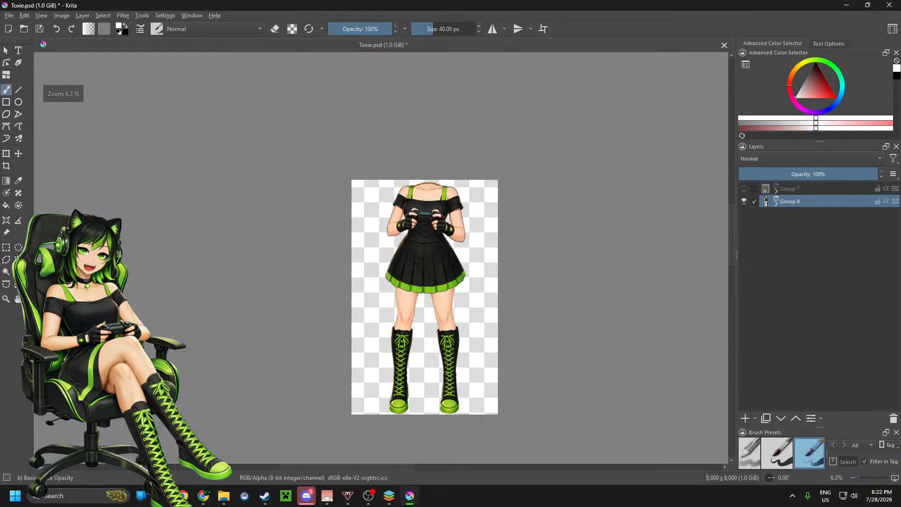
{"action": "scroll", "coordinate": [440, 281], "scroll_direction": "up", "scroll_amount": 4}
{"action": "scroll", "coordinate": [440, 280], "scroll_direction": "down", "scroll_amount": 2}
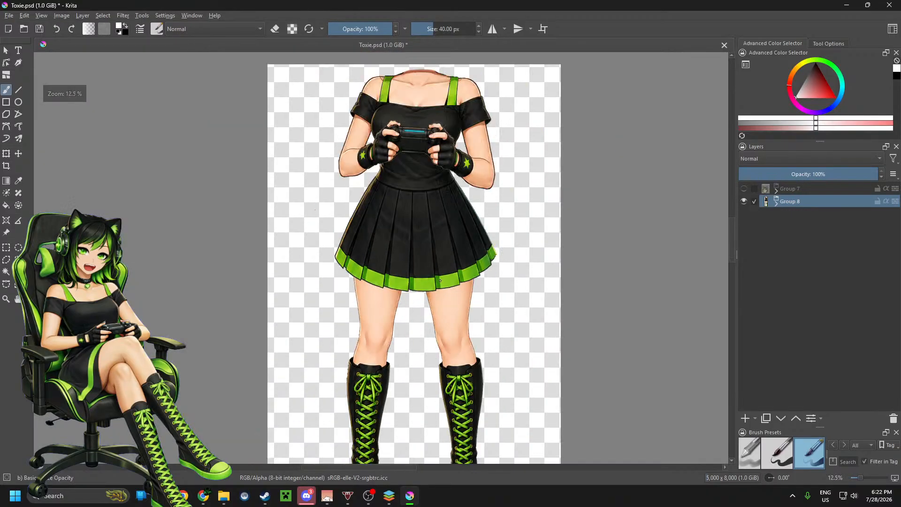
Step: Expand Group 8 and its Upper group, and switch the visible pose from Pose Idle to Pose Peace
{"action": "left_click", "coordinate": [776, 204]}
{"action": "left_click", "coordinate": [784, 218]}
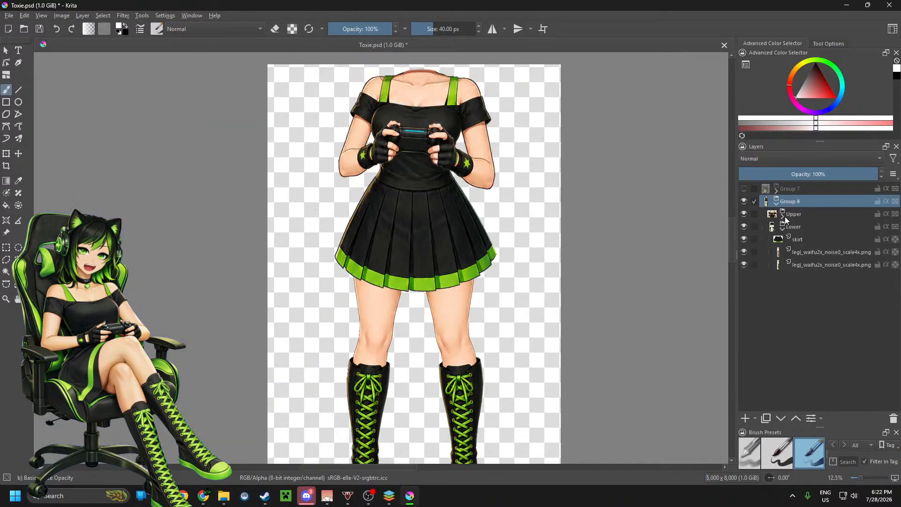
{"action": "left_click", "coordinate": [782, 217]}
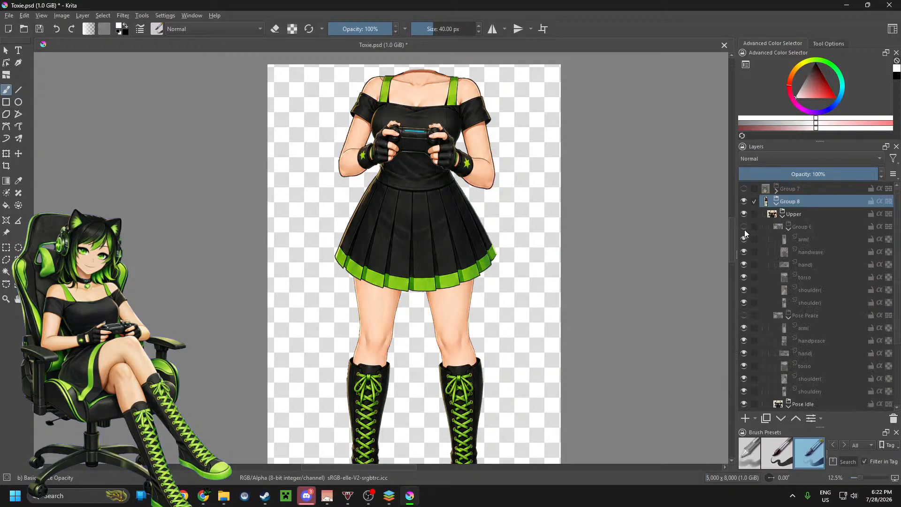
{"action": "left_click", "coordinate": [743, 404]}
{"action": "left_click", "coordinate": [745, 315]}
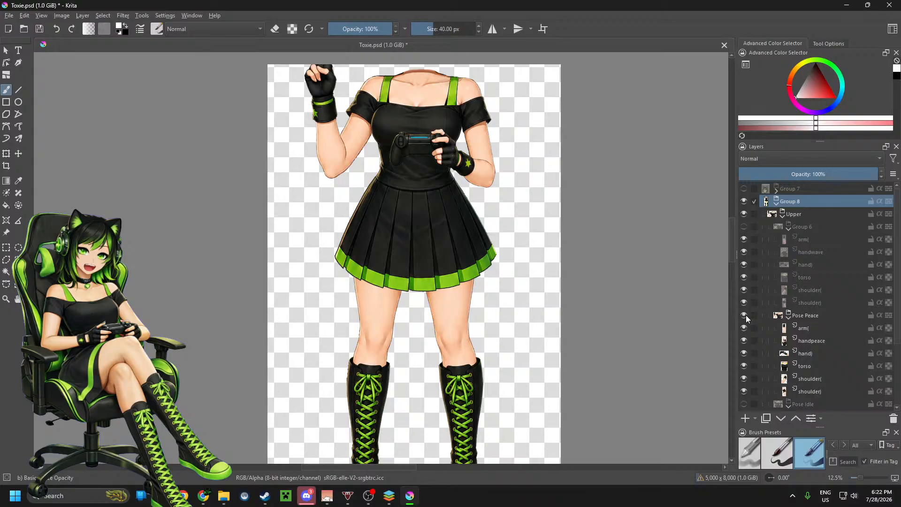
{"action": "scroll", "coordinate": [536, 334], "scroll_direction": "down", "scroll_amount": 2}
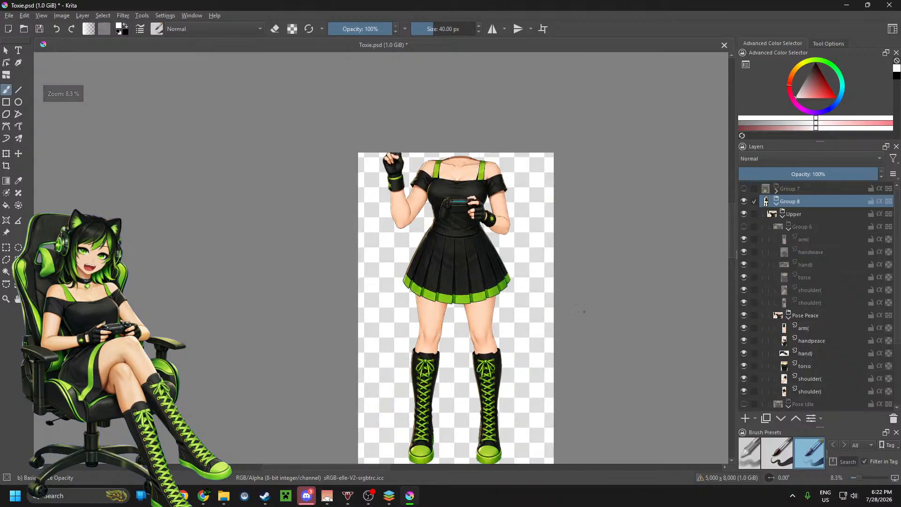
{"action": "scroll", "coordinate": [584, 311], "scroll_direction": "up", "scroll_amount": 2}
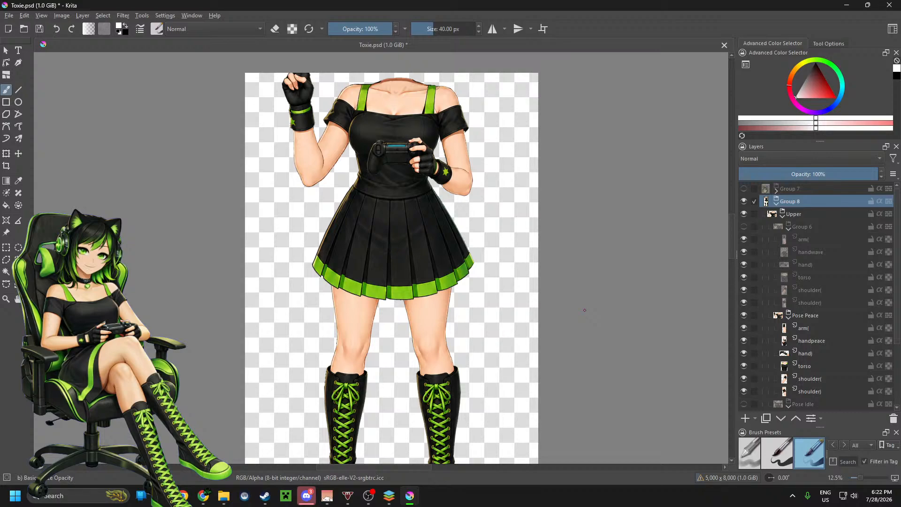
Step: Hide Pose Peace and show the waving pose in Group 6
{"action": "mouse_move", "coordinate": [802, 346]}
{"action": "left_click", "coordinate": [744, 315]}
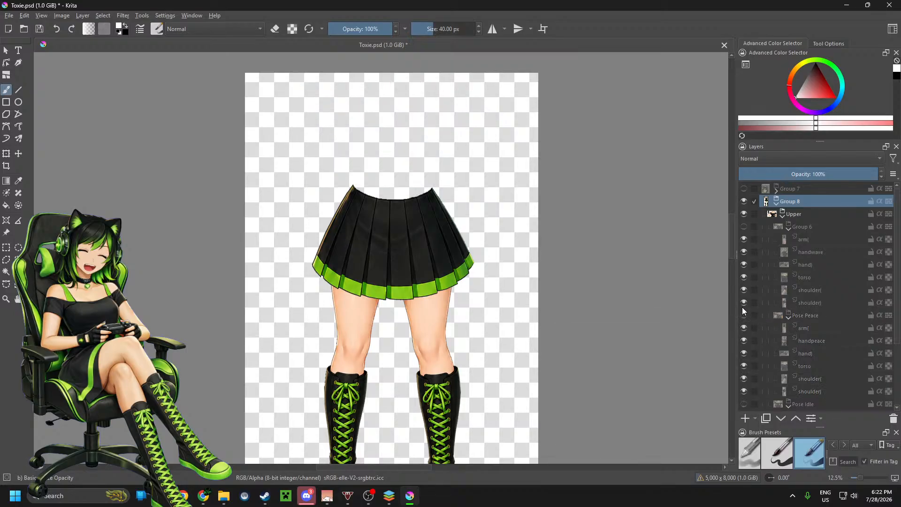
{"action": "left_click", "coordinate": [744, 227]}
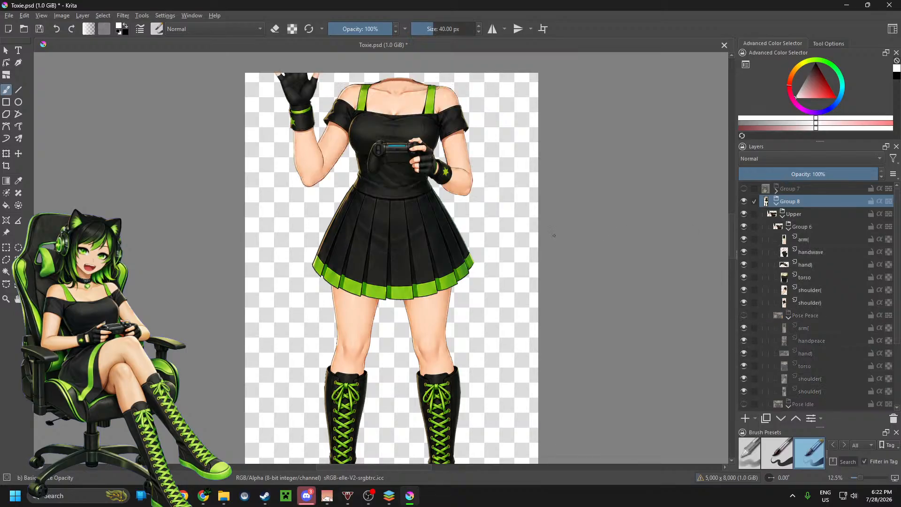
Step: Scale Group 8 down with the Transform tool and shift it slightly down so the raised waving hand fits inside the canvas
{"action": "scroll", "coordinate": [369, 231], "scroll_direction": "down", "scroll_amount": 1}
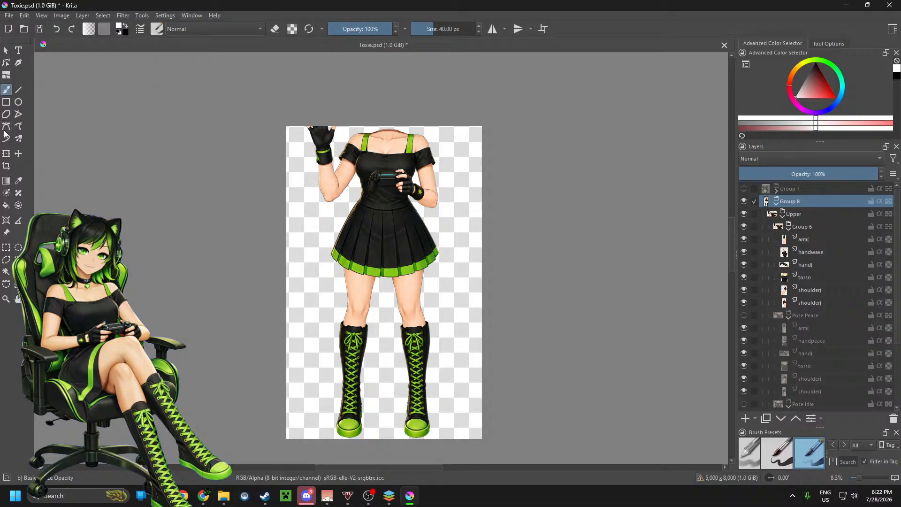
{"action": "left_click", "coordinate": [6, 154]}
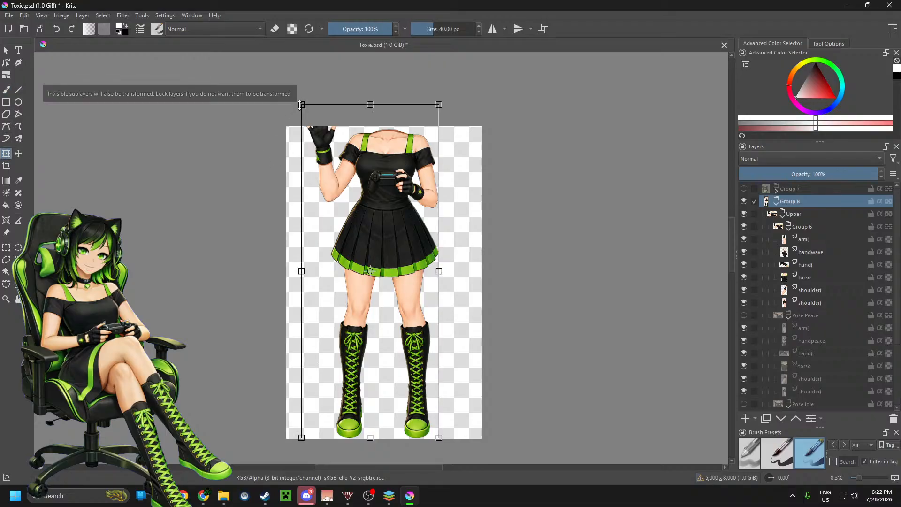
{"action": "left_click_drag", "start_coordinate": [302, 104], "coordinate": [312, 126]}
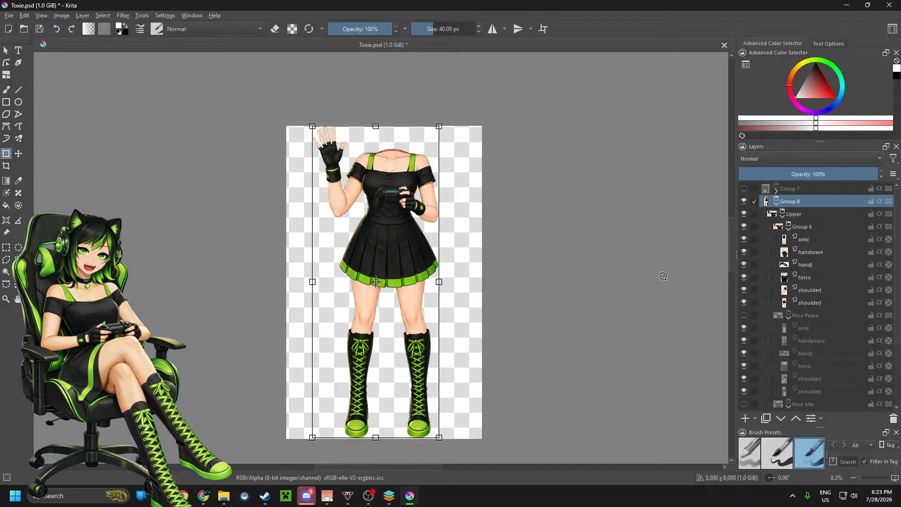
{"action": "left_click_drag", "start_coordinate": [383, 221], "coordinate": [382, 232]}
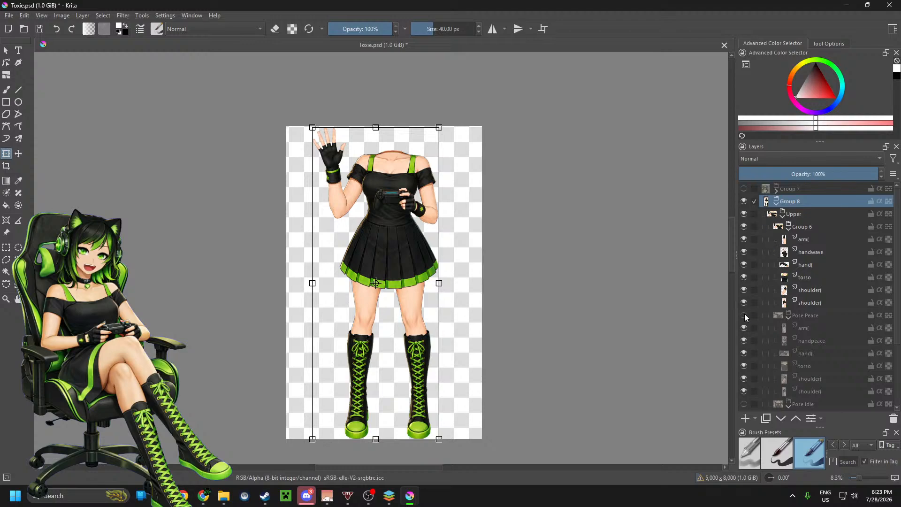
{"action": "key", "text": "Return"}
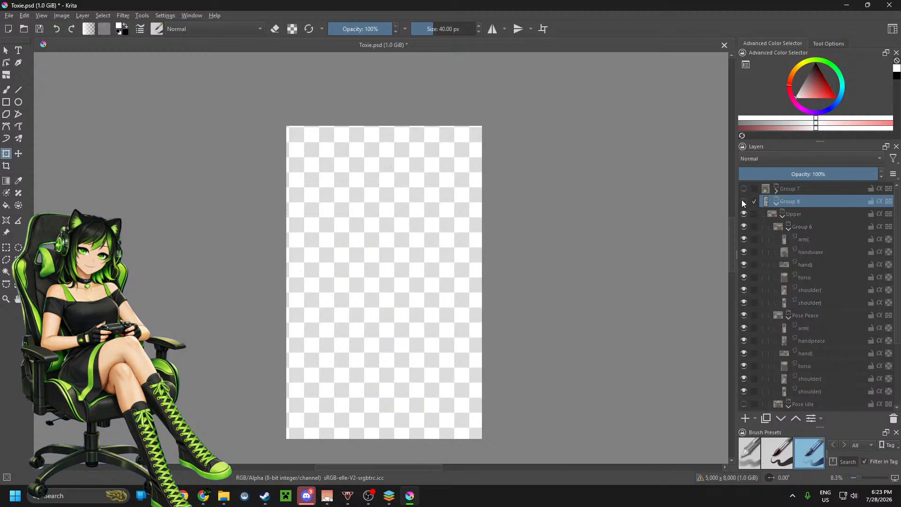
Step: Turn the Upper group's visibility off and back on to check the transformed body
{"action": "left_click", "coordinate": [743, 214]}
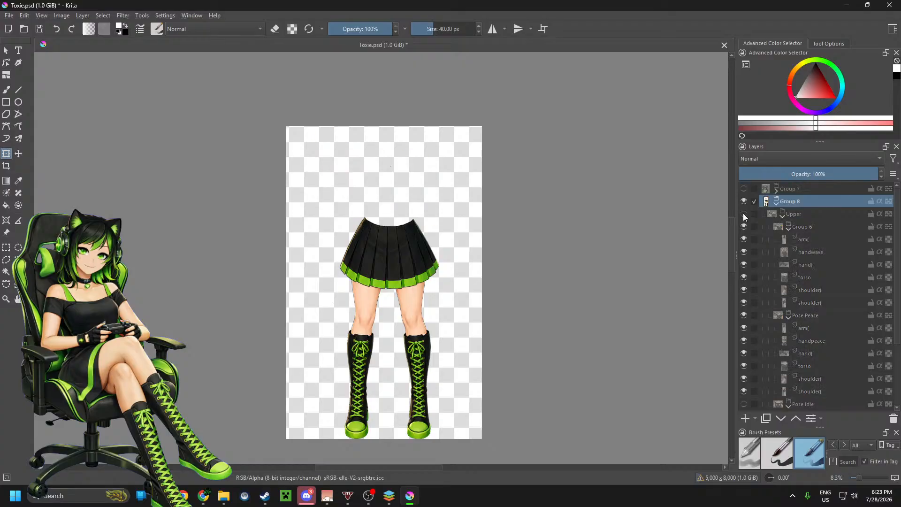
{"action": "left_click", "coordinate": [744, 214]}
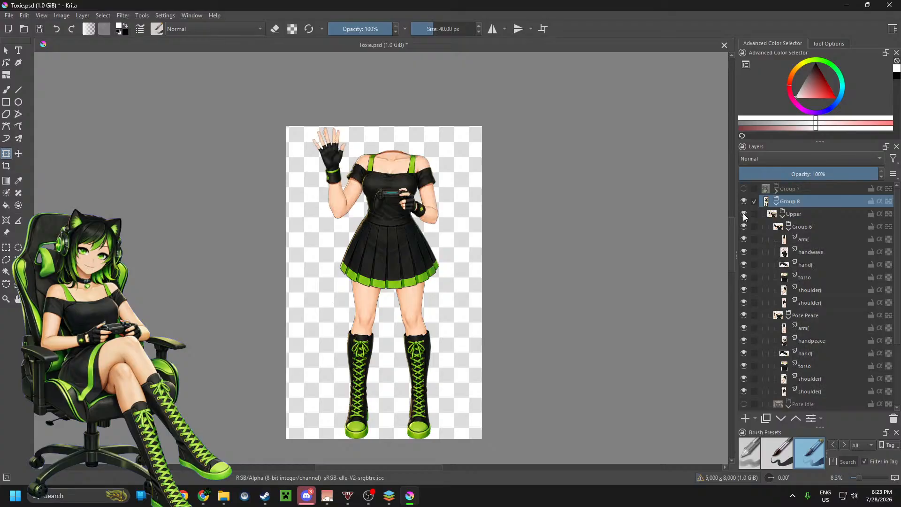
Step: Hide the waving pose in Group 6 and check that the Pose Peace hand fits inside the canvas
{"action": "left_click", "coordinate": [744, 226]}
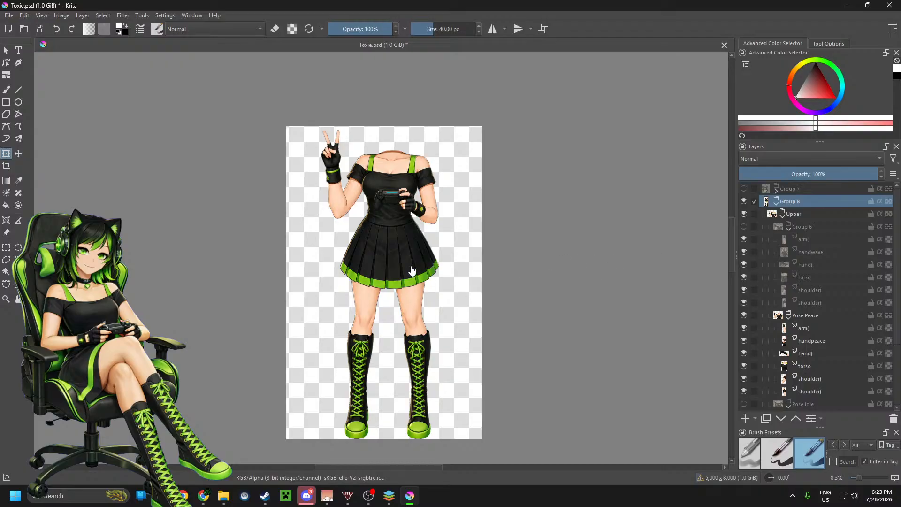
{"action": "scroll", "coordinate": [364, 276], "scroll_direction": "down", "scroll_amount": 1}
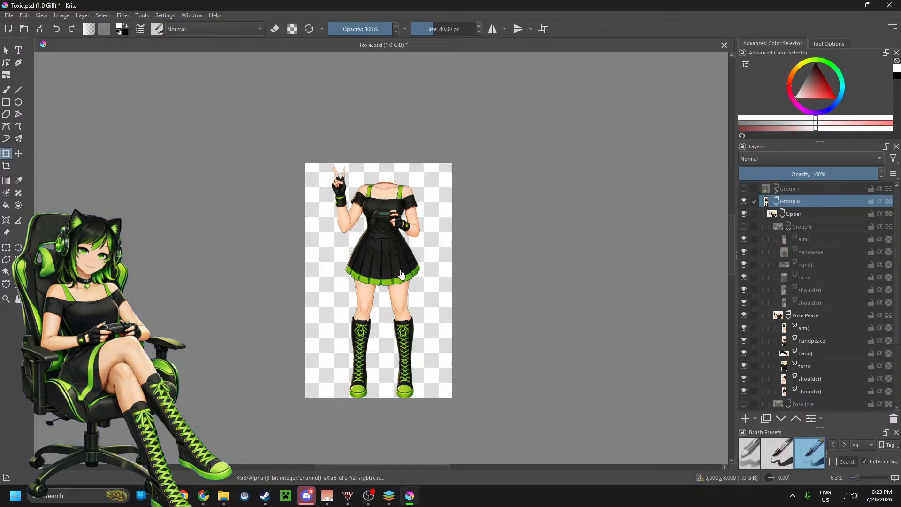
{"action": "scroll", "coordinate": [385, 279], "scroll_direction": "down", "scroll_amount": 1}
{"action": "scroll", "coordinate": [354, 284], "scroll_direction": "up", "scroll_amount": 3}
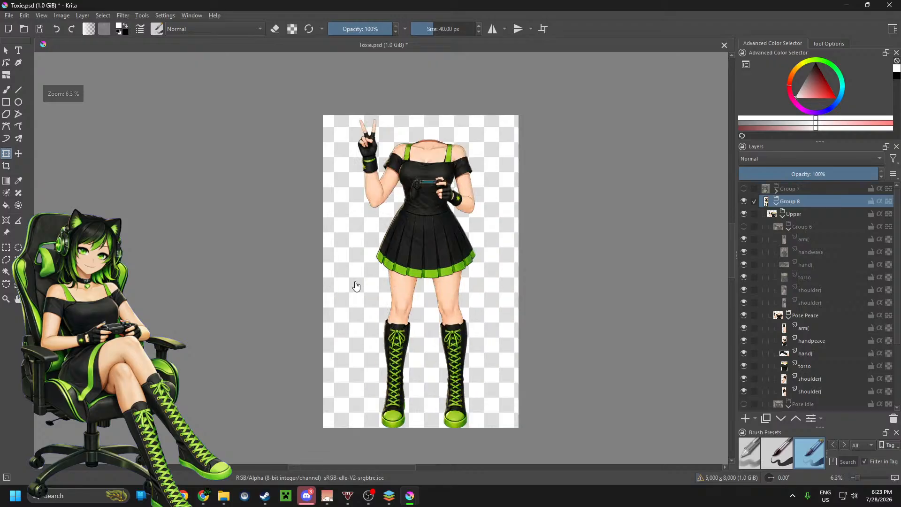
{"action": "scroll", "coordinate": [441, 256], "scroll_direction": "down", "scroll_amount": 1}
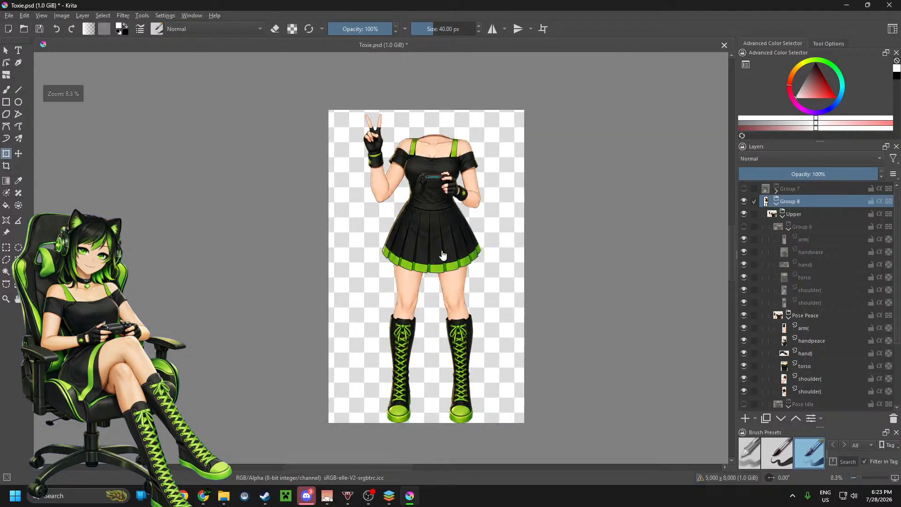
Step: Collapse and hide Group 8, and show Group 7 to inspect the character's head
{"action": "left_click", "coordinate": [776, 203]}
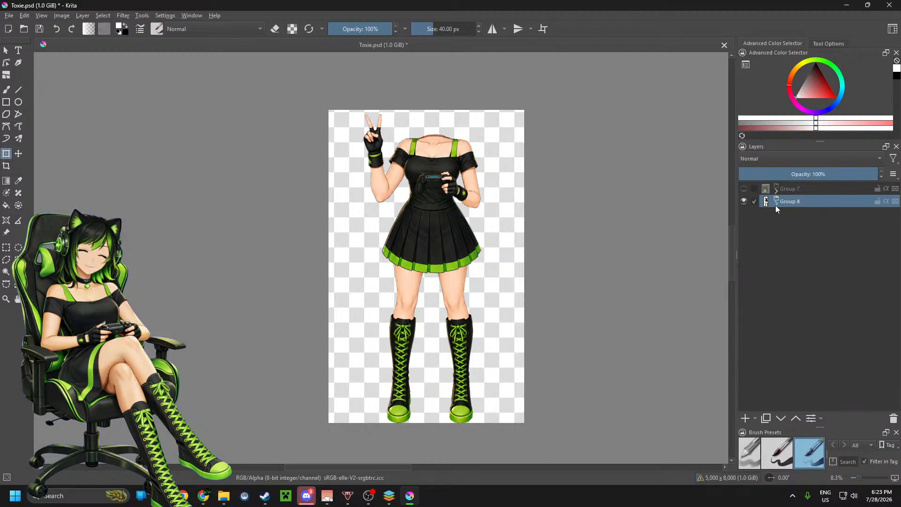
{"action": "left_click", "coordinate": [744, 201]}
{"action": "left_click", "coordinate": [744, 190]}
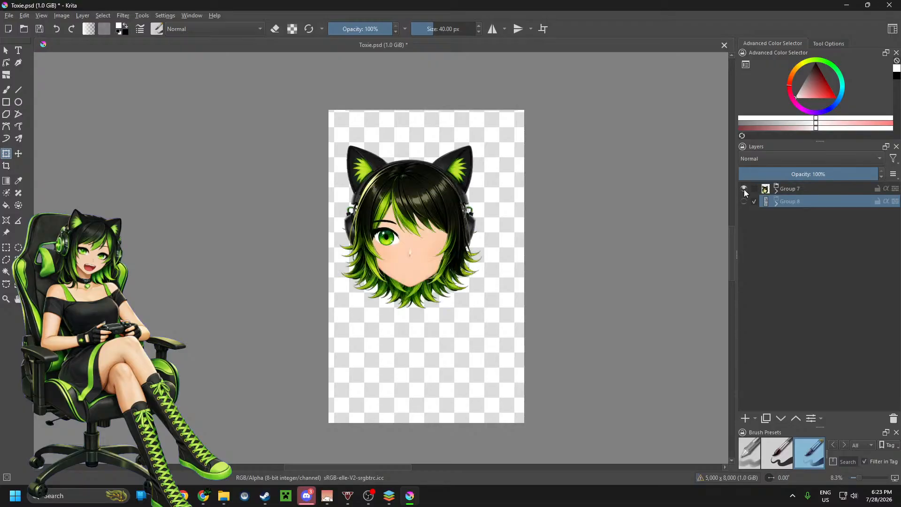
{"action": "scroll", "coordinate": [400, 237], "scroll_direction": "up", "scroll_amount": 3}
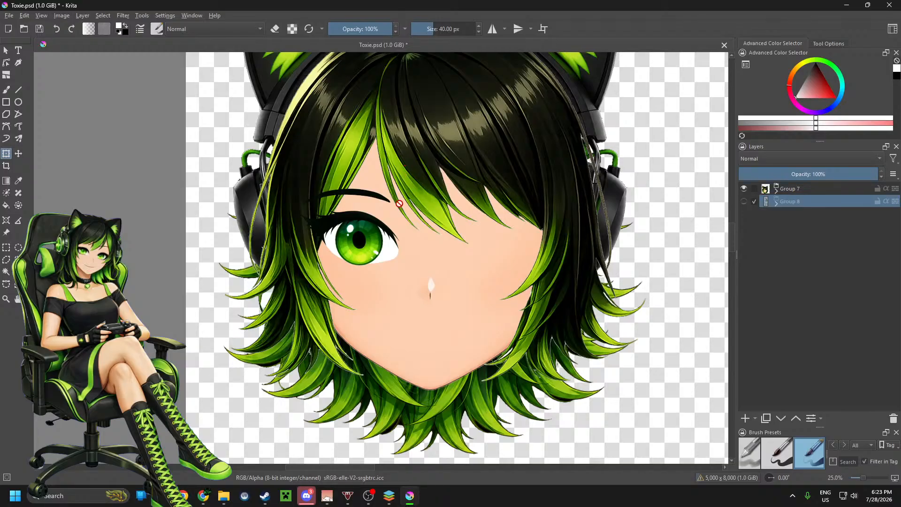
{"action": "scroll", "coordinate": [358, 223], "scroll_direction": "down", "scroll_amount": 1}
{"action": "scroll", "coordinate": [358, 223], "scroll_direction": "down", "scroll_amount": 1}
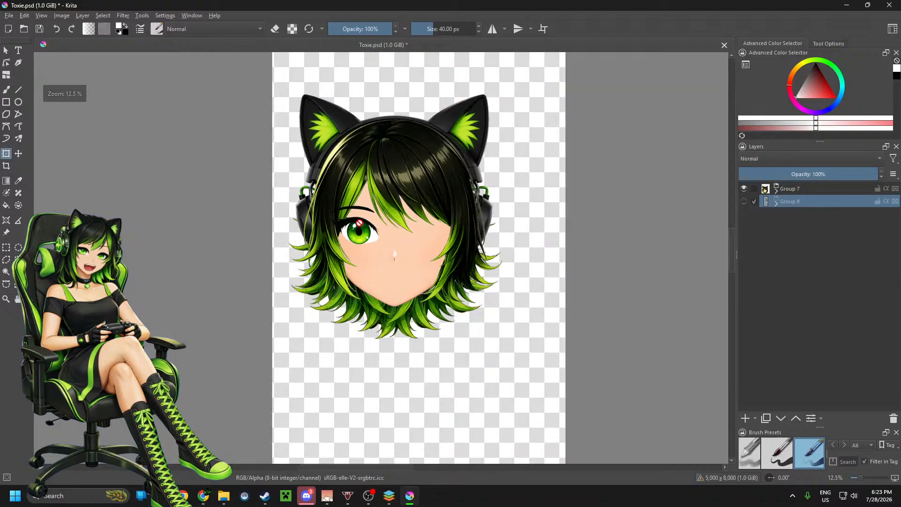
Step: Expand Group 7 and add a new paint layer above the eyelash image layer in the Eyes group
{"action": "left_click", "coordinate": [776, 190]}
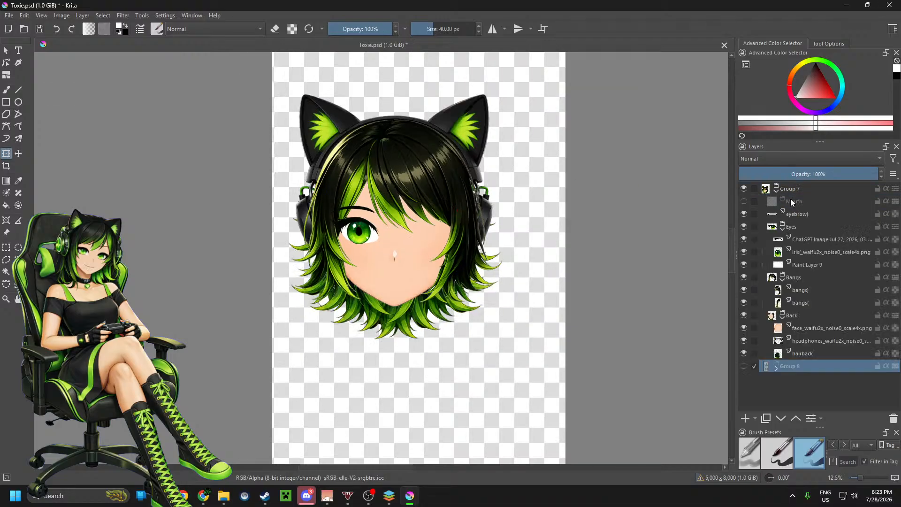
{"action": "left_click", "coordinate": [791, 200]}
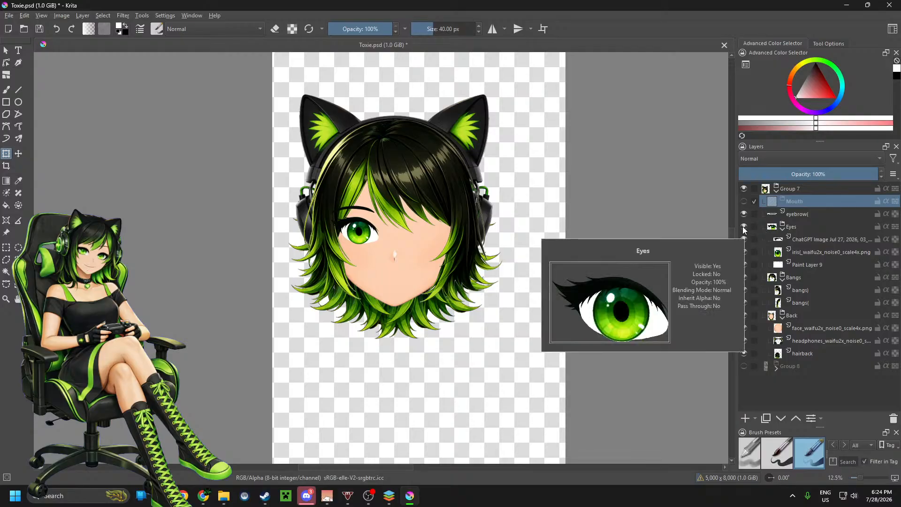
{"action": "scroll", "coordinate": [395, 228], "scroll_direction": "up", "scroll_amount": 4}
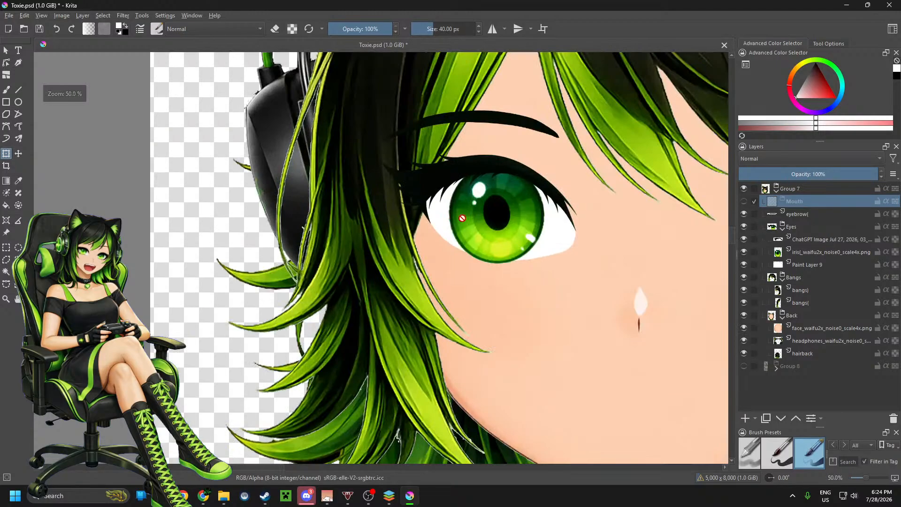
{"action": "scroll", "coordinate": [438, 253], "scroll_direction": "down", "scroll_amount": 2}
{"action": "scroll", "coordinate": [502, 227], "scroll_direction": "up", "scroll_amount": 3}
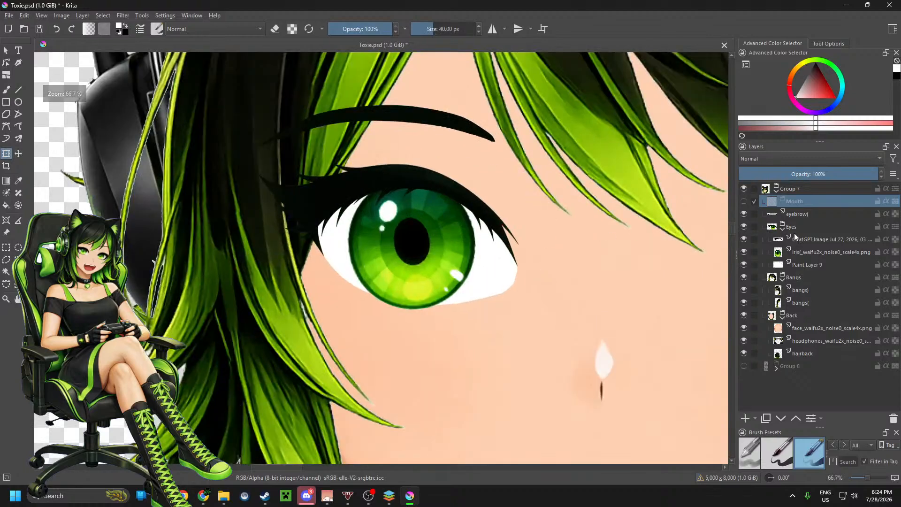
{"action": "left_click", "coordinate": [810, 240]}
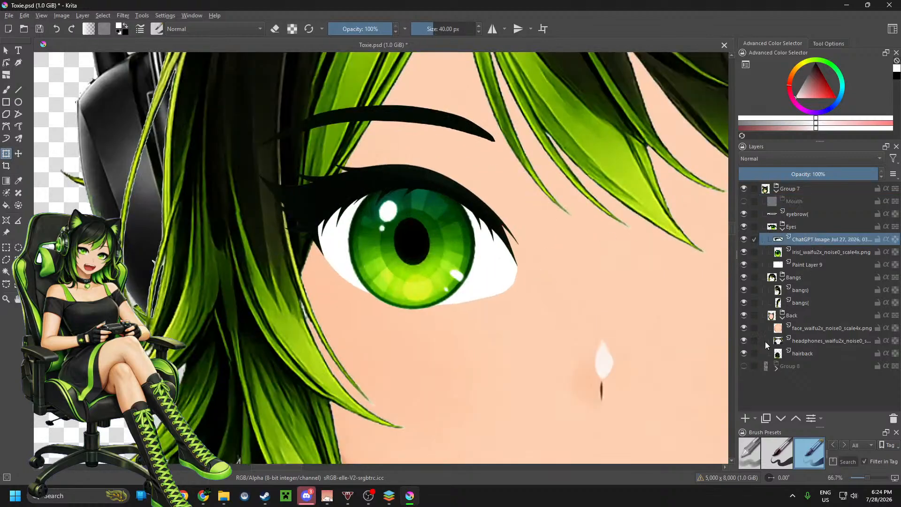
{"action": "left_click", "coordinate": [746, 418]}
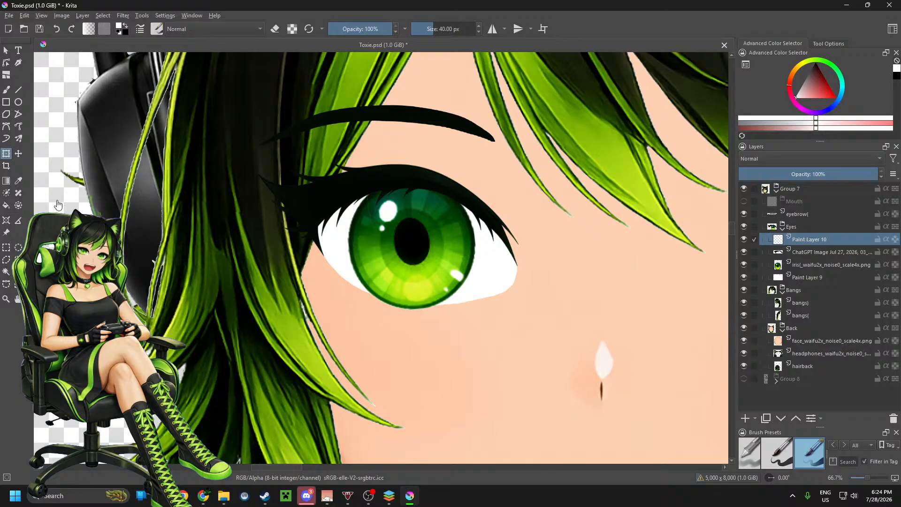
Step: Set up a basic freehand brush at 36% opacity and 333.44 px, and test it with a white stroke over the eye's outer corner
{"action": "left_click", "coordinate": [6, 90]}
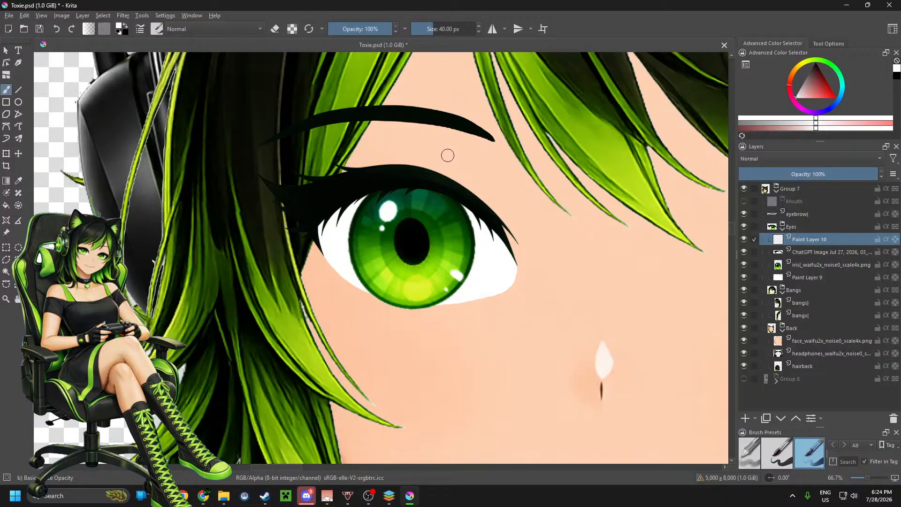
{"action": "left_click_drag", "start_coordinate": [451, 31], "coordinate": [454, 31]}
{"action": "left_click", "coordinate": [781, 454]}
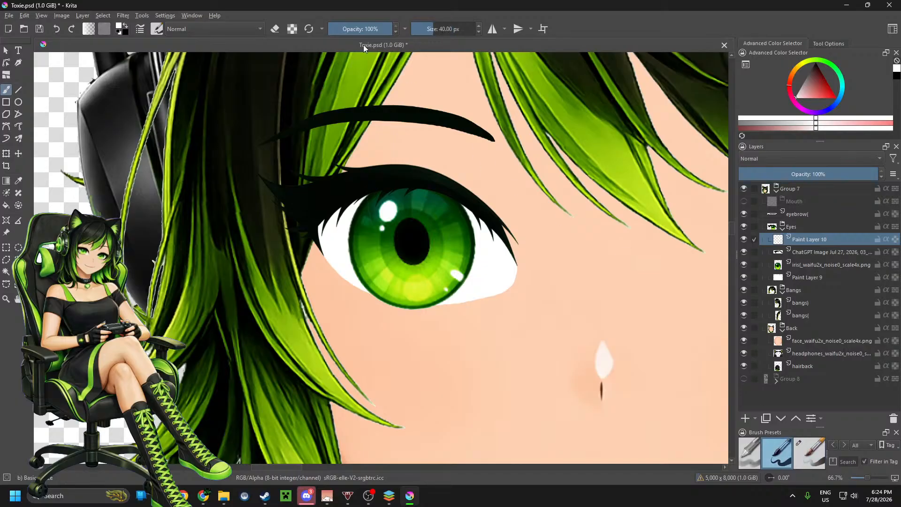
{"action": "left_click_drag", "start_coordinate": [369, 31], "coordinate": [351, 31]}
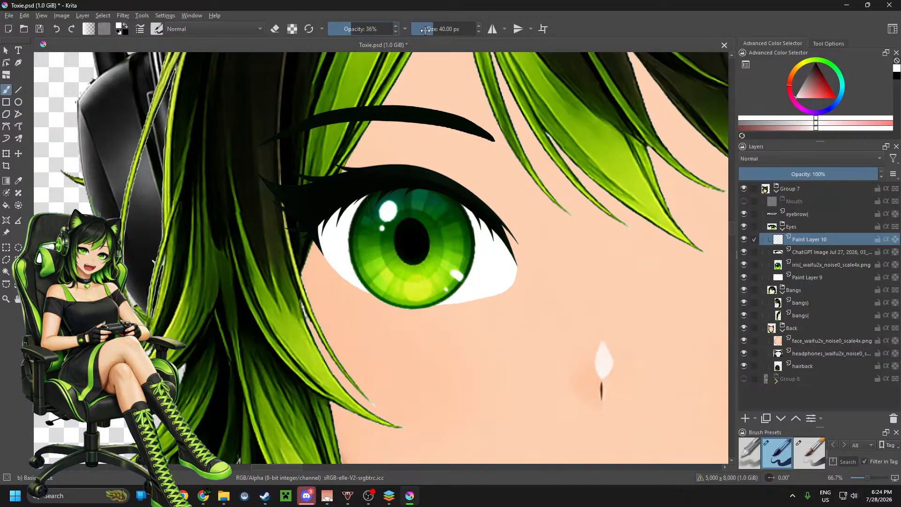
{"action": "mouse_move", "coordinate": [425, 31]}
{"action": "left_mouse_down"}
{"action": "mouse_move", "coordinate": [471, 31]}
{"action": "mouse_move", "coordinate": [454, 31]}
{"action": "left_mouse_up"}
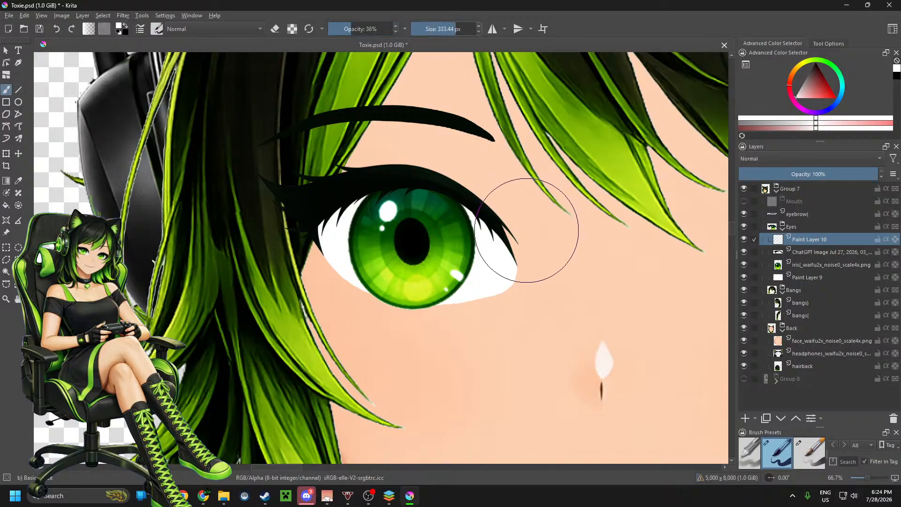
{"action": "mouse_move", "coordinate": [533, 227]}
{"action": "left_mouse_down"}
{"action": "mouse_move", "coordinate": [463, 209]}
{"action": "mouse_move", "coordinate": [468, 201]}
{"action": "left_mouse_up"}
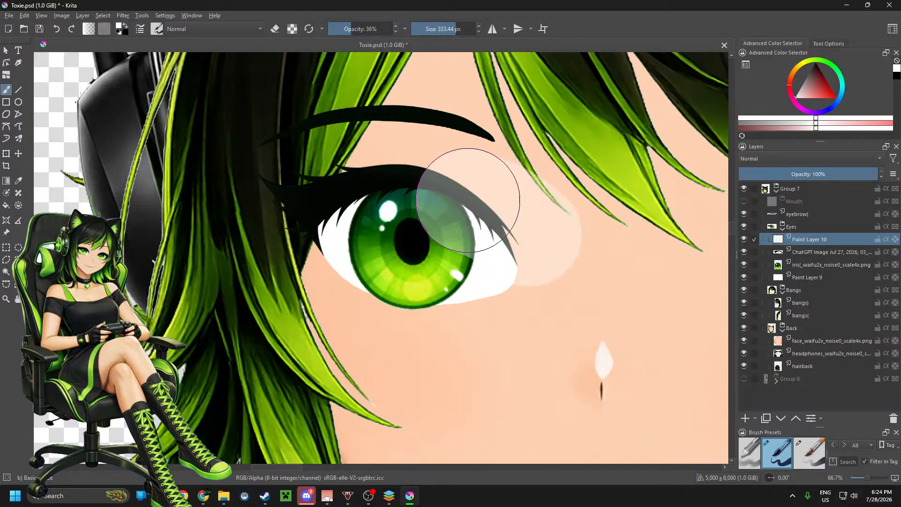
{"action": "key", "text": "ctrl+z"}
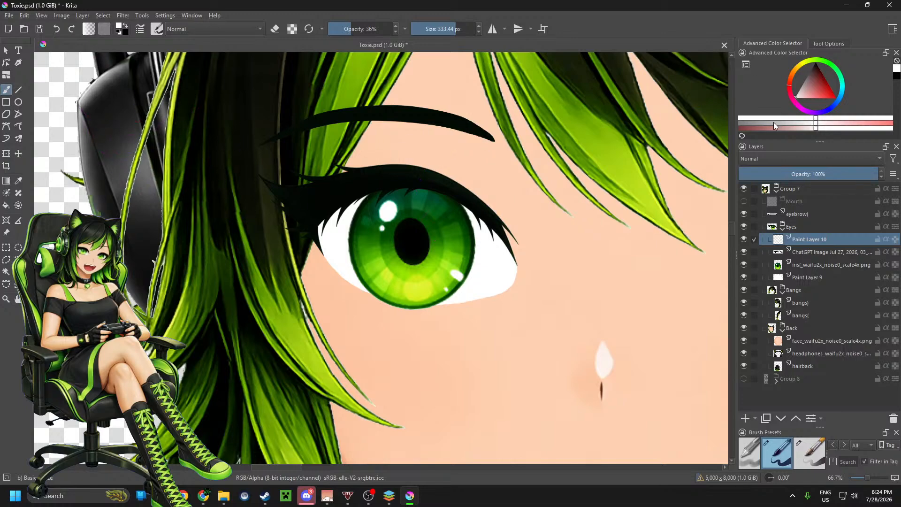
Step: Change the brush colour to dark grey
{"action": "left_click", "coordinate": [756, 123]}
{"action": "left_click_drag", "start_coordinate": [756, 123], "coordinate": [731, 124]}
{"action": "mouse_move", "coordinate": [817, 118]}
{"action": "left_mouse_down"}
{"action": "mouse_move", "coordinate": [752, 118]}
{"action": "mouse_move", "coordinate": [817, 118]}
{"action": "left_mouse_up"}
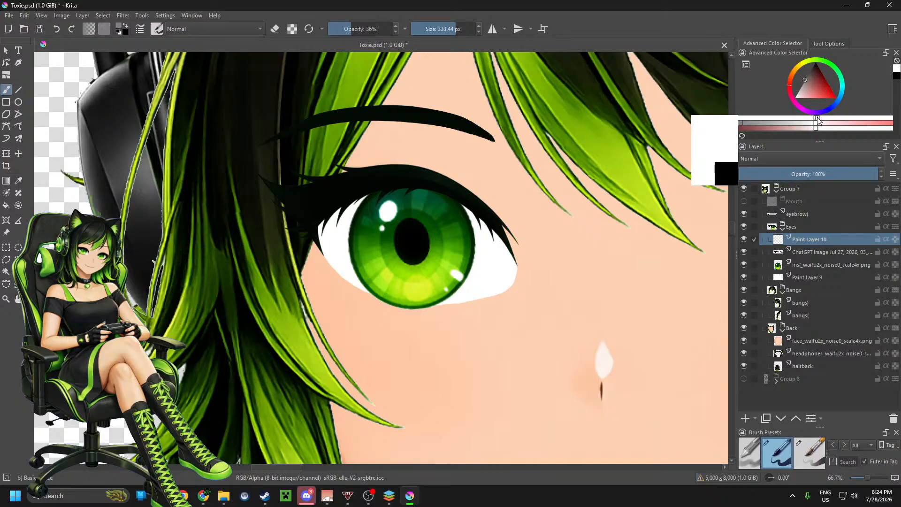
{"action": "left_click", "coordinate": [809, 71]}
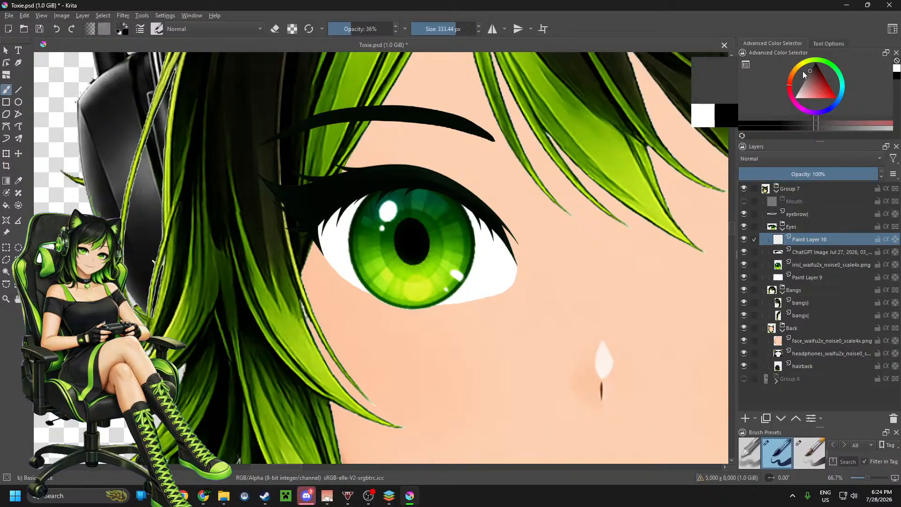
Step: Try a translucent dark grey shadow stroke along the upper eyelid on the new layer
{"action": "mouse_move", "coordinate": [527, 241]}
{"action": "left_mouse_down"}
{"action": "mouse_move", "coordinate": [530, 226]}
{"action": "mouse_move", "coordinate": [395, 184]}
{"action": "mouse_move", "coordinate": [333, 197]}
{"action": "left_mouse_up"}
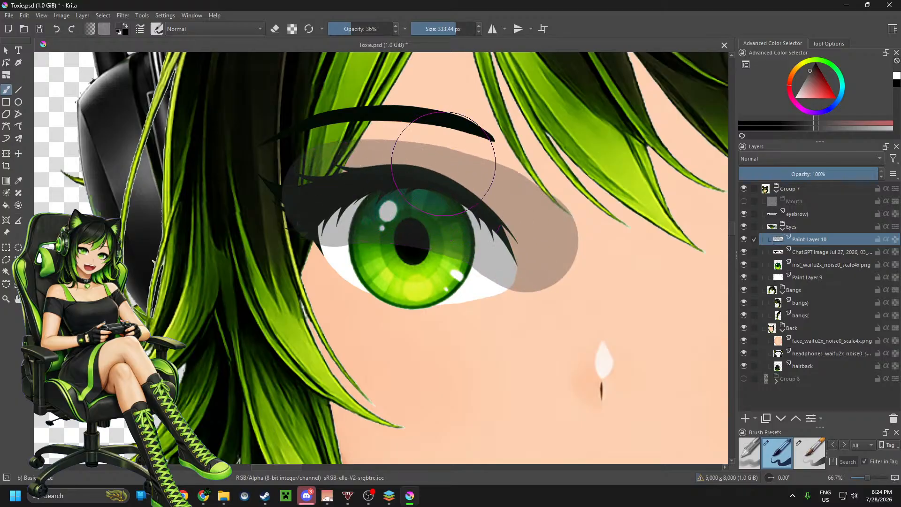
{"action": "left_click", "coordinate": [447, 159], "text": "ctrl"}
{"action": "key", "text": "ctrl+z"}
{"action": "scroll", "coordinate": [440, 239], "scroll_direction": "down", "scroll_amount": 1}
{"action": "scroll", "coordinate": [441, 239], "scroll_direction": "up", "scroll_amount": 2}
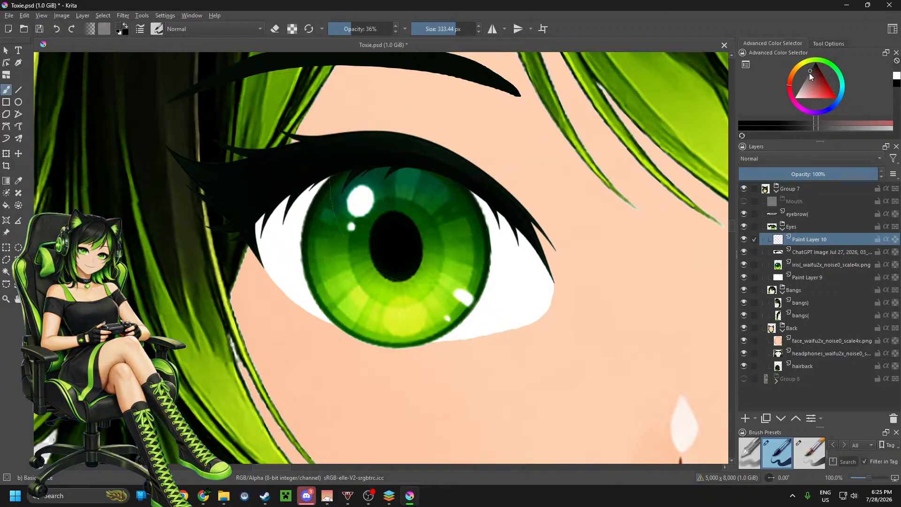
Step: Darken the brush colour to near-black and try a freehand shadow stroke across the upper part of the eye
{"action": "left_click_drag", "start_coordinate": [810, 76], "coordinate": [805, 70]}
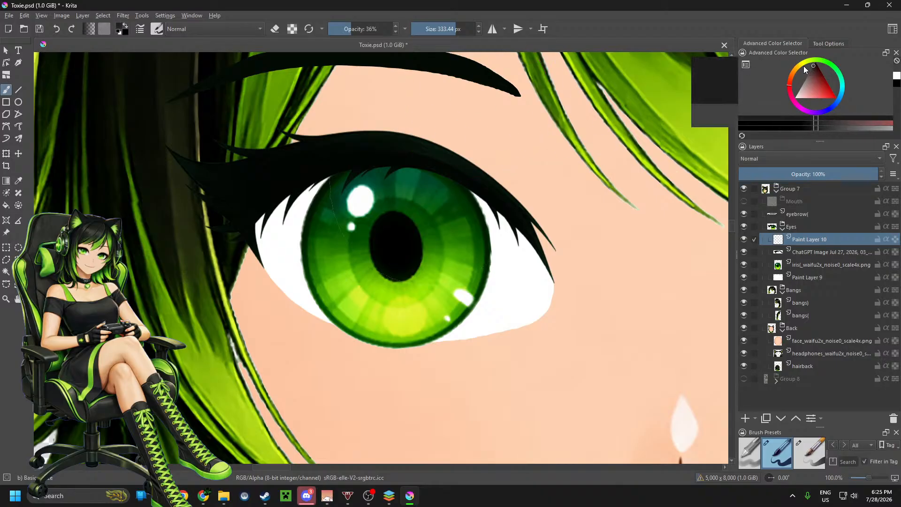
{"action": "mouse_move", "coordinate": [212, 200]}
{"action": "left_mouse_down"}
{"action": "mouse_move", "coordinate": [343, 168]}
{"action": "mouse_move", "coordinate": [539, 204]}
{"action": "mouse_move", "coordinate": [627, 262]}
{"action": "left_mouse_up"}
{"action": "key", "text": "ctrl+z"}
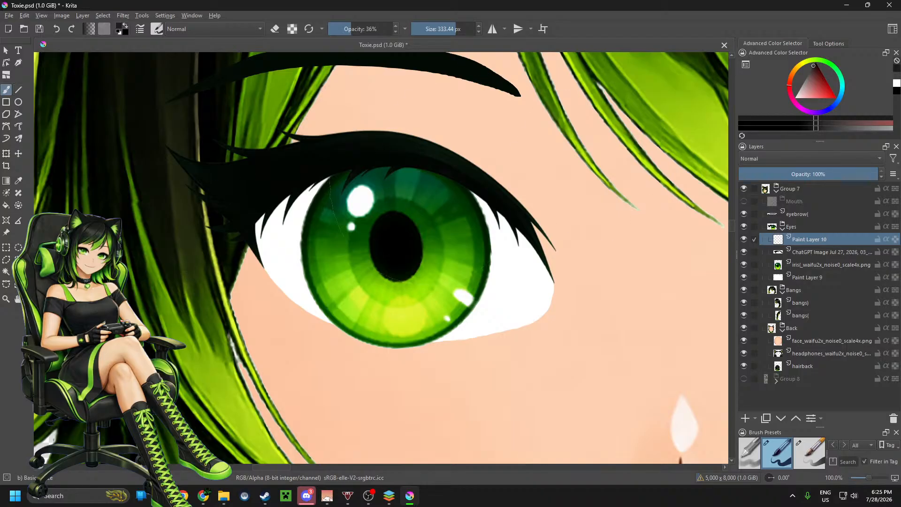
{"action": "key", "text": "alt+Tab"}
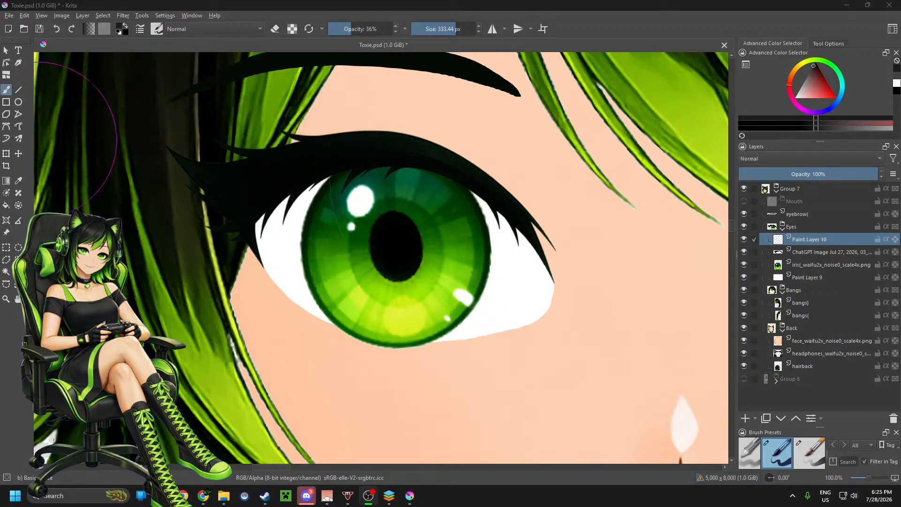
Step: Try building the upper eyelid shadow from short segments with the Line tool
{"action": "left_click", "coordinate": [24, 91]}
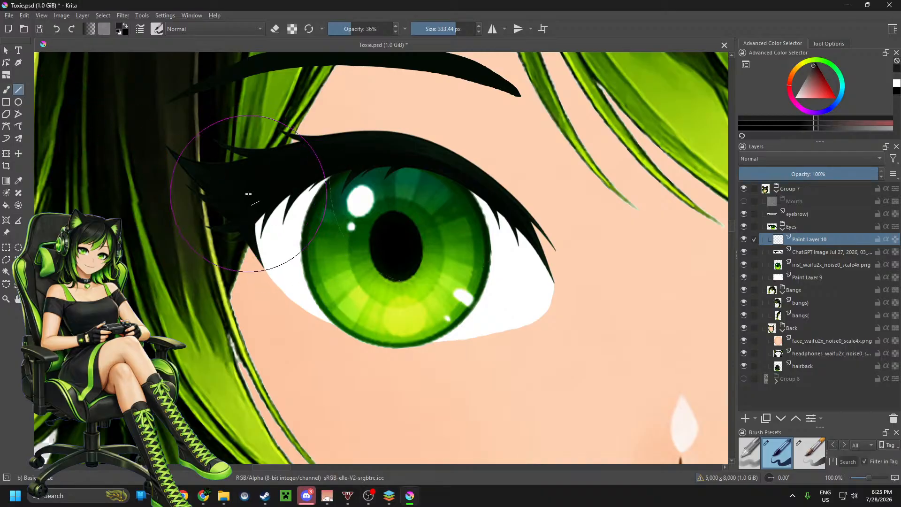
{"action": "mouse_move", "coordinate": [247, 191]}
{"action": "left_mouse_down"}
{"action": "mouse_move", "coordinate": [336, 168]}
{"action": "mouse_move", "coordinate": [402, 169]}
{"action": "left_mouse_up"}
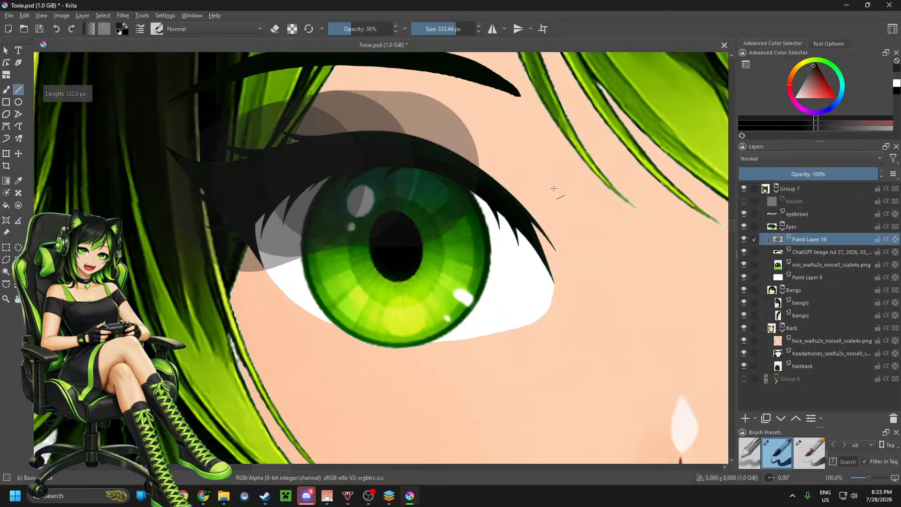
{"action": "key", "text": "ctrl+z"}
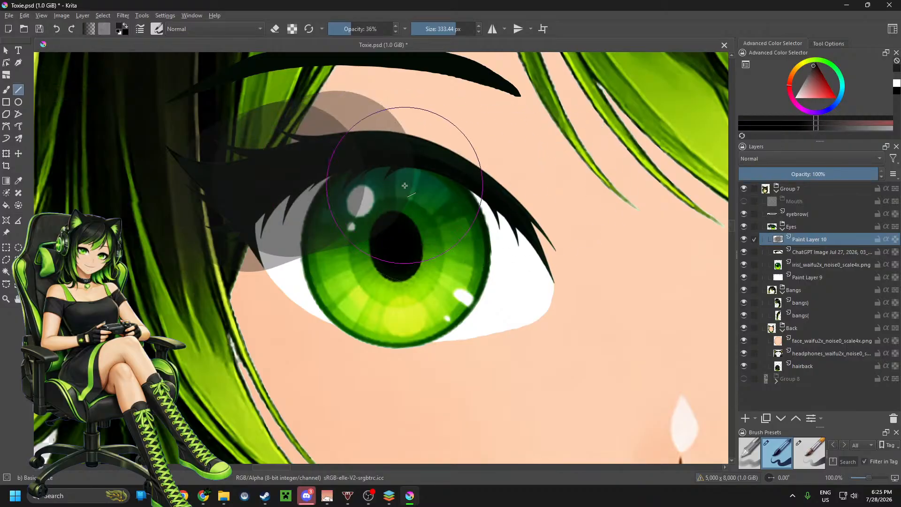
{"action": "key", "text": "ctrl+z"}
{"action": "key", "text": "ctrl+z"}
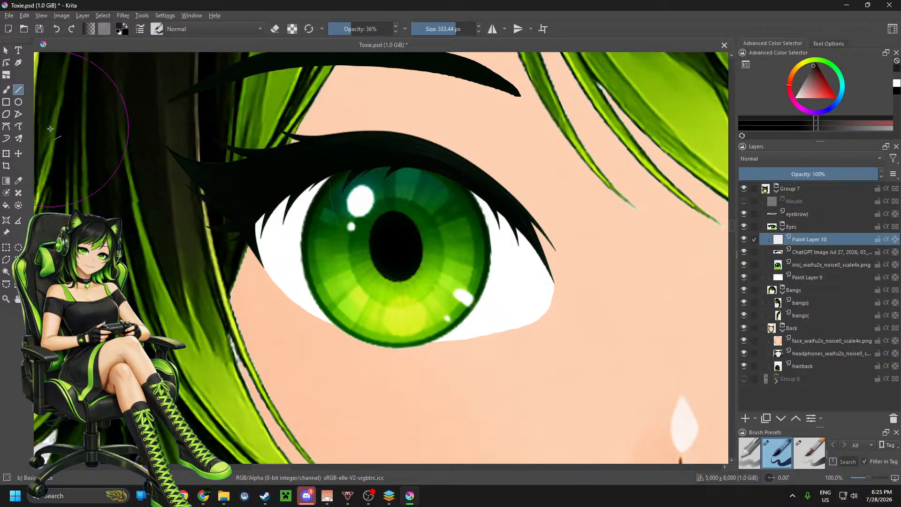
Step: Try drawing the eyelid shadow as a Bezier curve following the upper lash line from corner to corner
{"action": "left_click", "coordinate": [6, 126]}
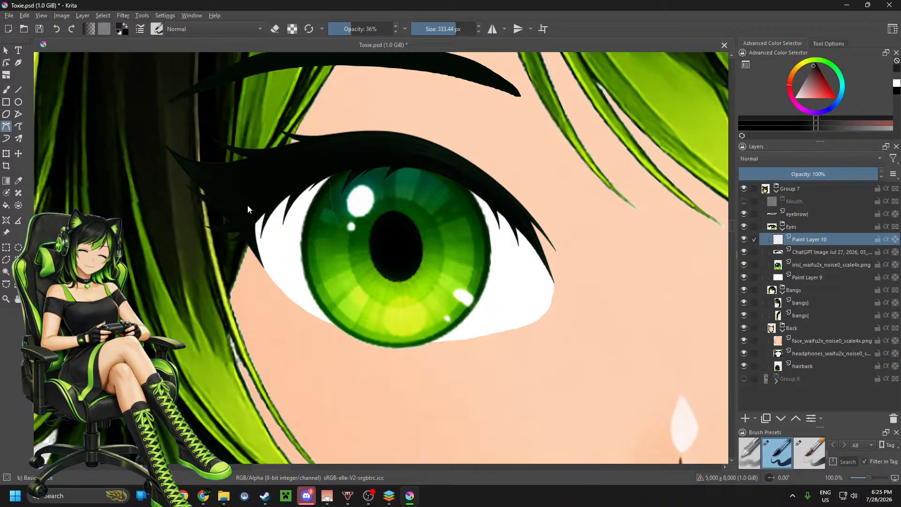
{"action": "left_click", "coordinate": [233, 224]}
{"action": "left_click", "coordinate": [329, 170]}
{"action": "left_click", "coordinate": [413, 163]}
{"action": "left_click", "coordinate": [486, 189]}
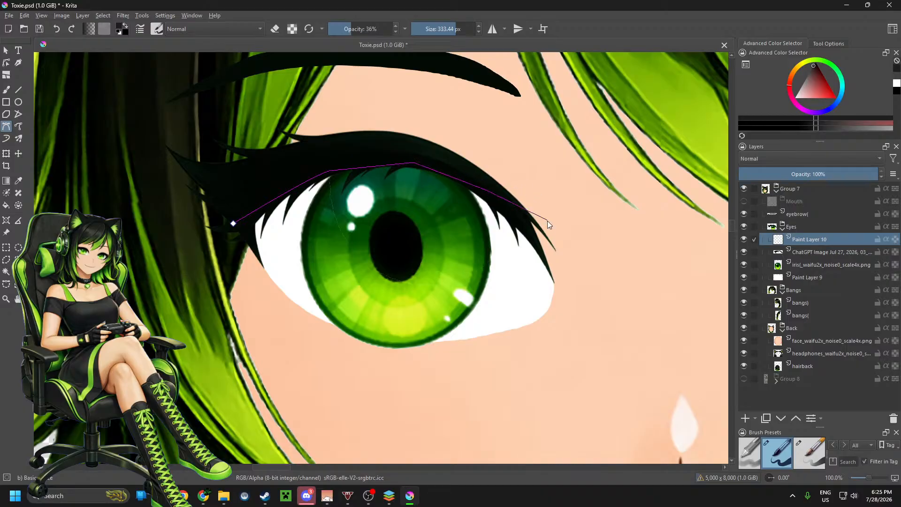
{"action": "double_click", "coordinate": [582, 239]}
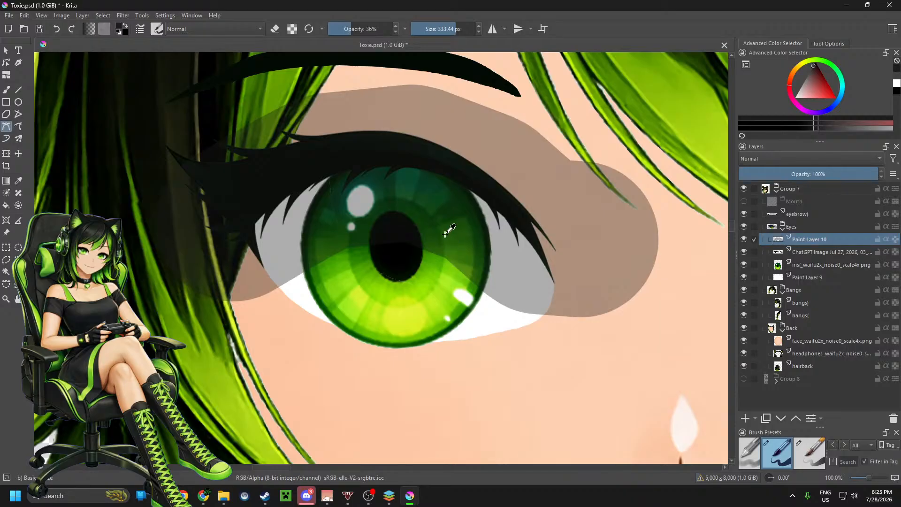
{"action": "key", "text": "ctrl+z"}
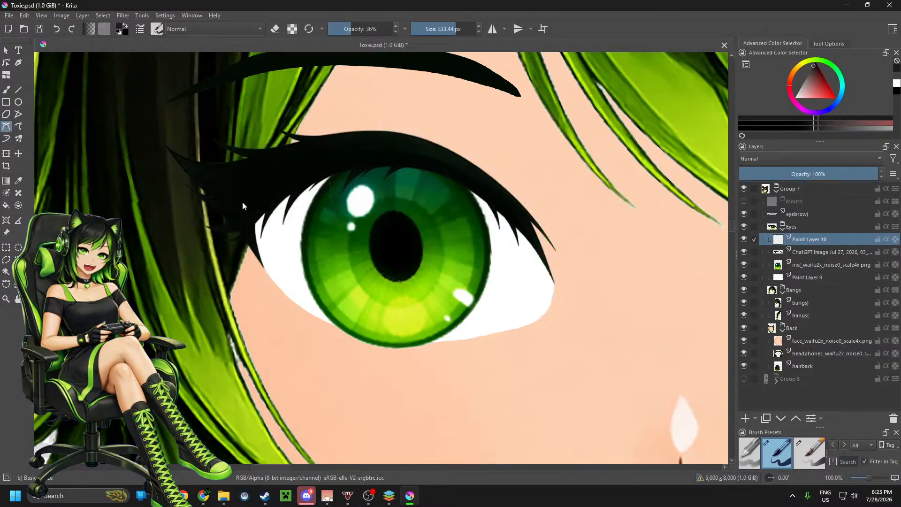
Step: Try a 333.44 px Bezier shadow stroke along the upper lash line at 36% opacity and delete its paint layer
{"action": "left_click", "coordinate": [239, 223]}
{"action": "left_click_drag", "start_coordinate": [315, 182], "coordinate": [333, 173]}
{"action": "left_click_drag", "start_coordinate": [393, 162], "coordinate": [423, 163]}
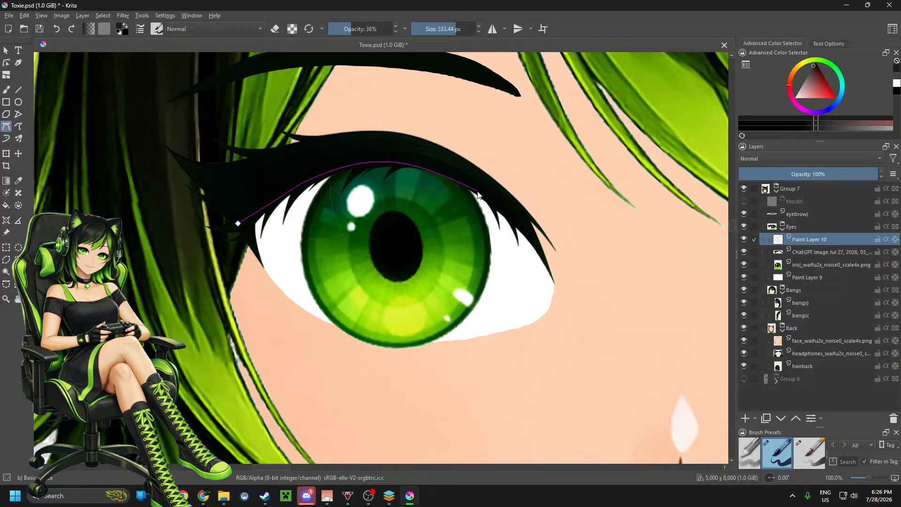
{"action": "left_click_drag", "start_coordinate": [486, 197], "coordinate": [524, 222]}
{"action": "double_click", "coordinate": [568, 285]}
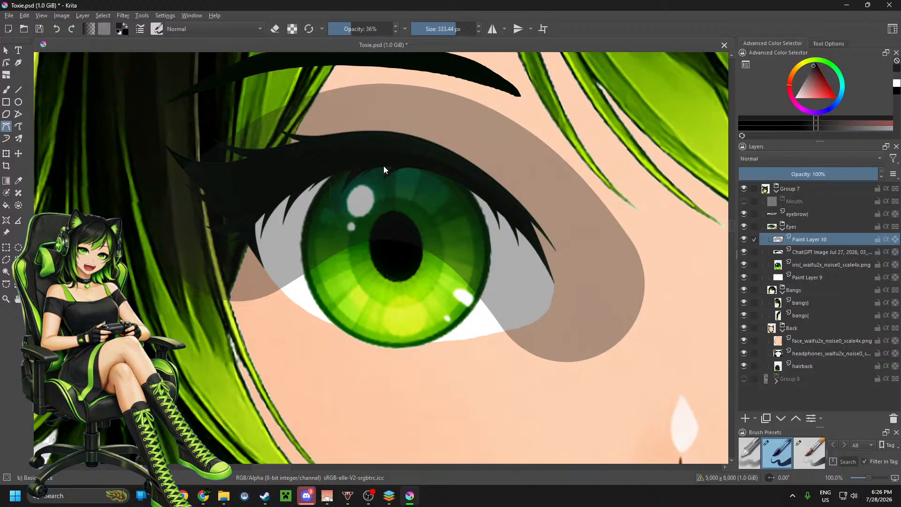
{"action": "key", "text": "shift+Delete"}
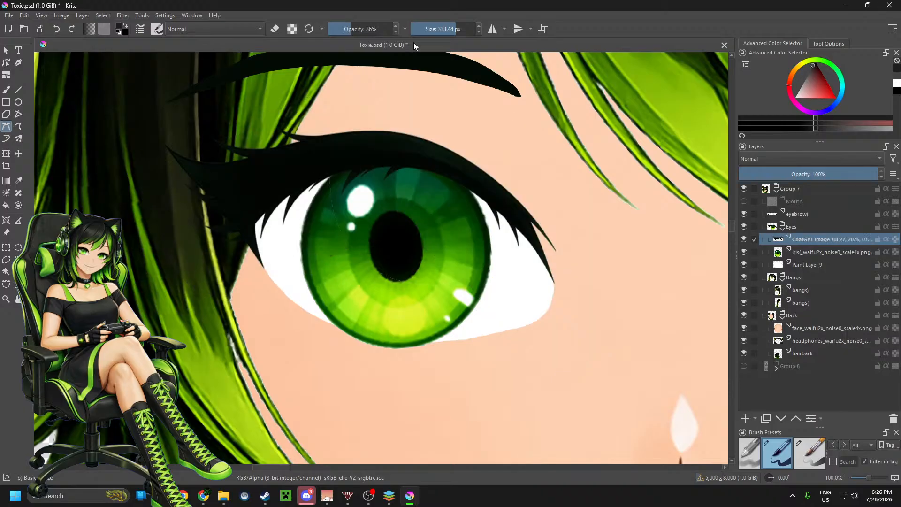
Step: Reduce the brush size to 133.40 px and try a Bezier shadow curve along the upper lash line, undoing it
{"action": "left_click", "coordinate": [434, 29]}
{"action": "left_click_drag", "start_coordinate": [435, 29], "coordinate": [445, 29]}
{"action": "left_click", "coordinate": [243, 220]}
{"action": "left_click_drag", "start_coordinate": [284, 191], "coordinate": [308, 184]}
{"action": "mouse_move", "coordinate": [355, 165]}
{"action": "left_mouse_down"}
{"action": "mouse_move", "coordinate": [454, 170]}
{"action": "mouse_move", "coordinate": [458, 178]}
{"action": "mouse_move", "coordinate": [443, 172]}
{"action": "mouse_move", "coordinate": [512, 213]}
{"action": "left_mouse_up"}
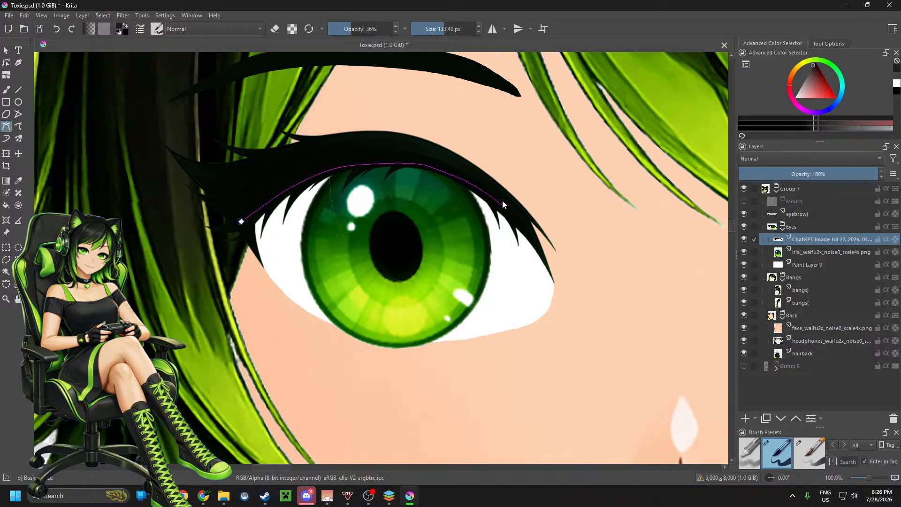
{"action": "double_click", "coordinate": [519, 202]}
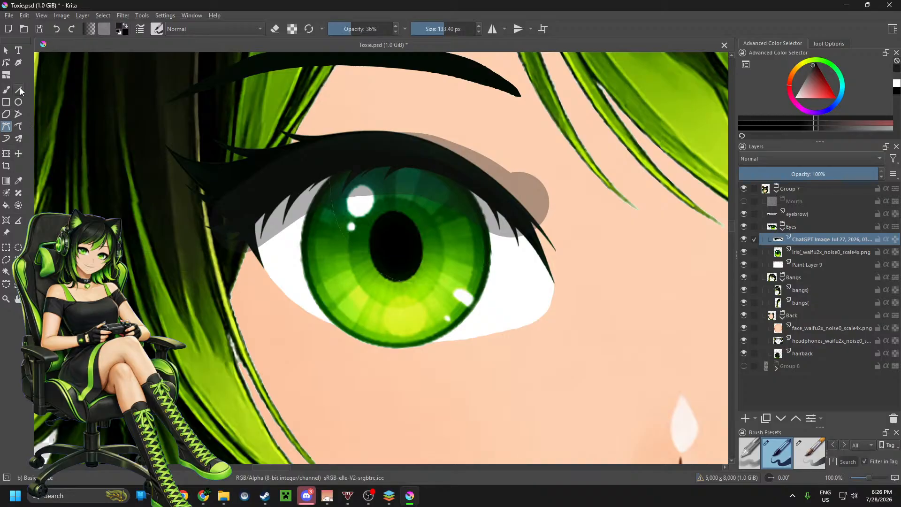
{"action": "key", "text": "ctrl+z"}
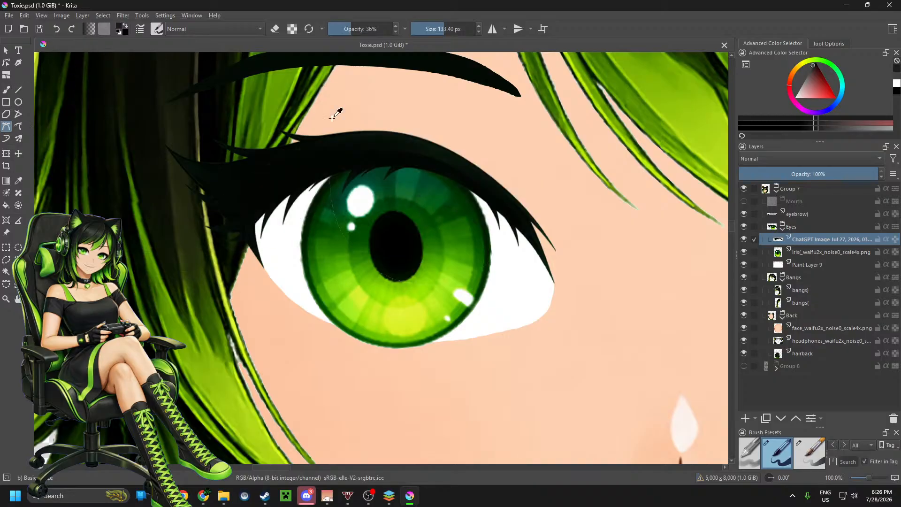
Step: Pick the basic opacity brush preset and set it to 116.98 px, a near-black colour and 77% opacity
{"action": "left_click", "coordinate": [751, 458]}
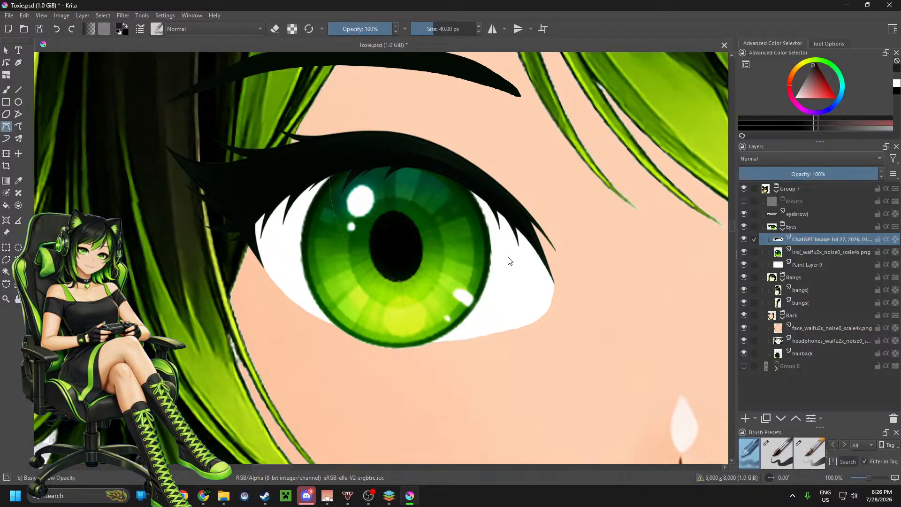
{"action": "left_click_drag", "start_coordinate": [439, 30], "coordinate": [442, 32]}
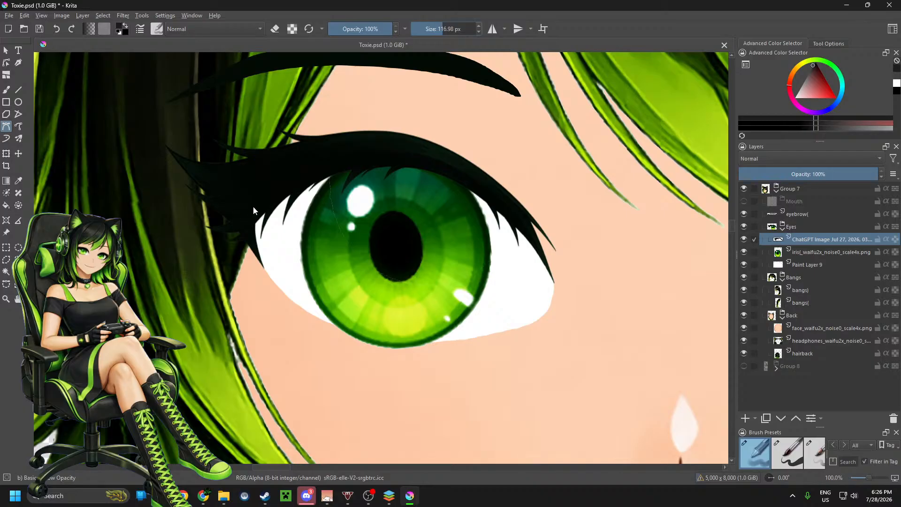
{"action": "left_click", "coordinate": [814, 70]}
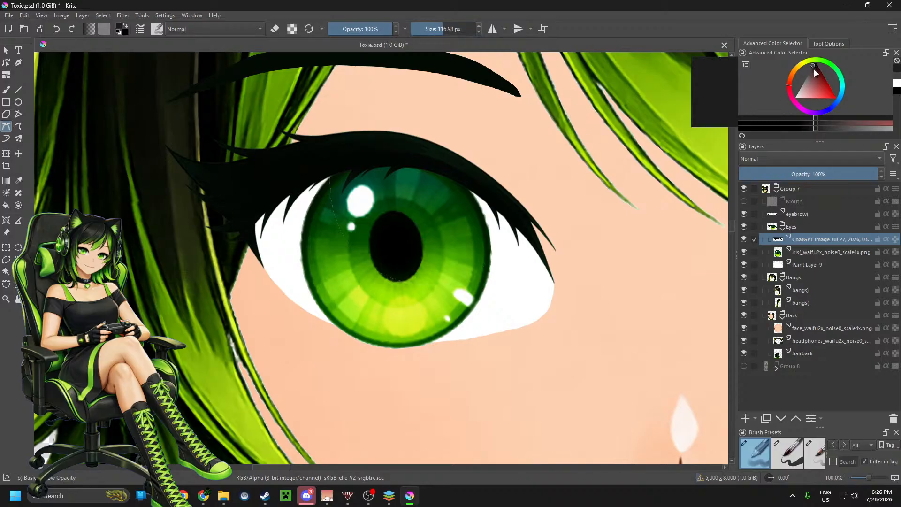
{"action": "left_click_drag", "start_coordinate": [815, 73], "coordinate": [810, 68]}
{"action": "left_click_drag", "start_coordinate": [381, 29], "coordinate": [378, 30]}
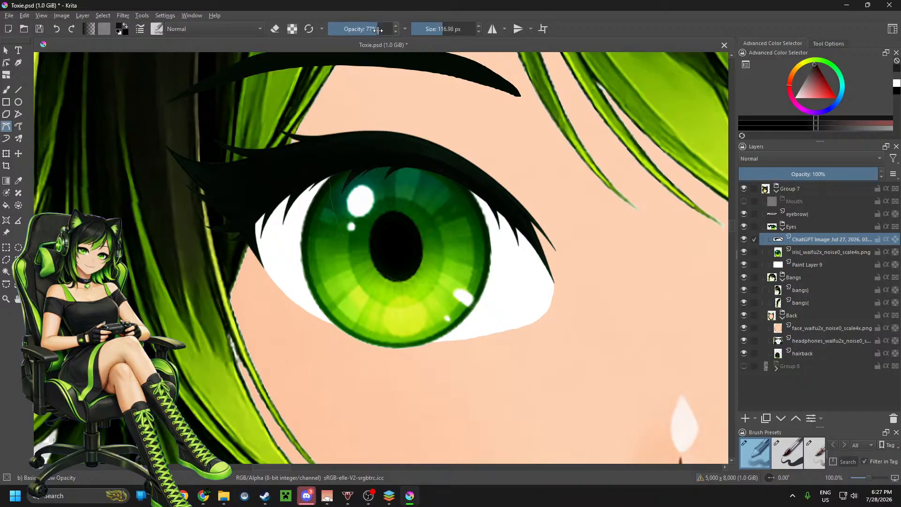
Step: Try a 77% opacity Bezier shadow curve from the inner corner down past the outer lashes, and undo it
{"action": "left_click", "coordinate": [243, 221]}
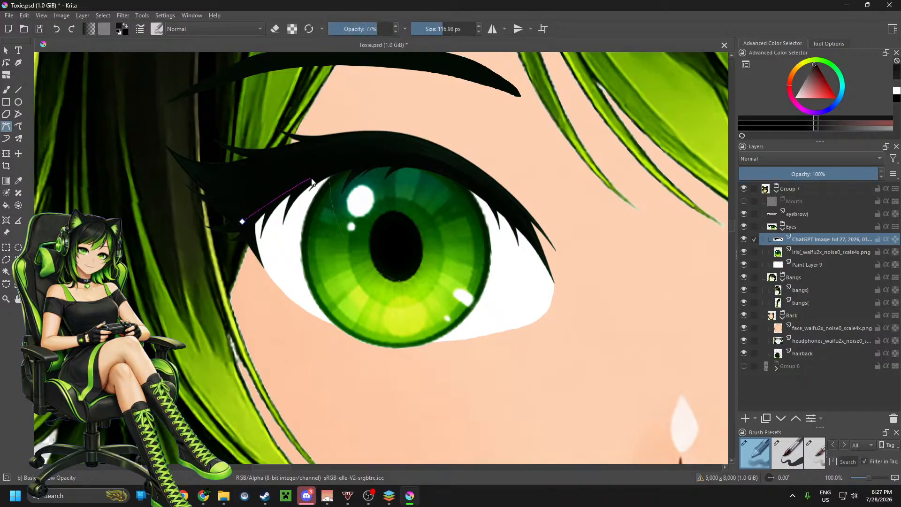
{"action": "left_click_drag", "start_coordinate": [324, 175], "coordinate": [346, 167]}
{"action": "left_click_drag", "start_coordinate": [465, 180], "coordinate": [481, 194]}
{"action": "left_click_drag", "start_coordinate": [525, 228], "coordinate": [541, 254]}
{"action": "double_click", "coordinate": [564, 292]}
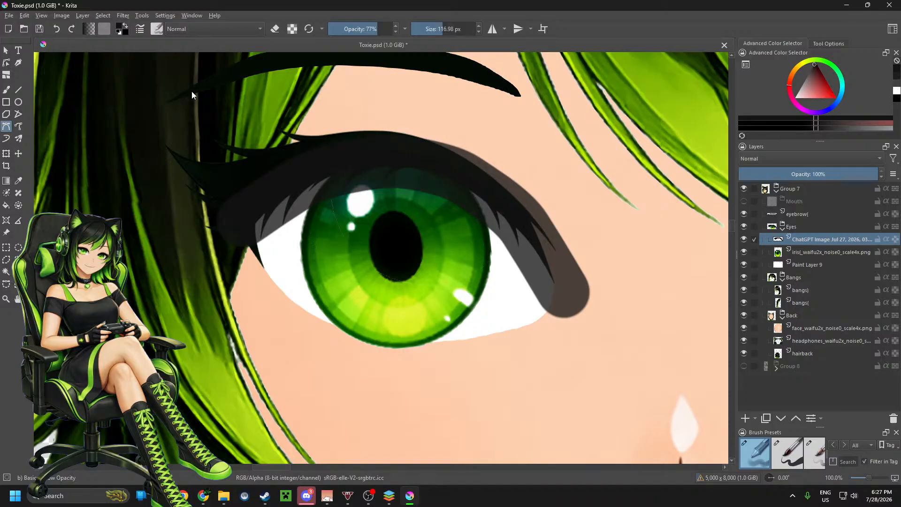
{"action": "key", "text": "ctrl+z"}
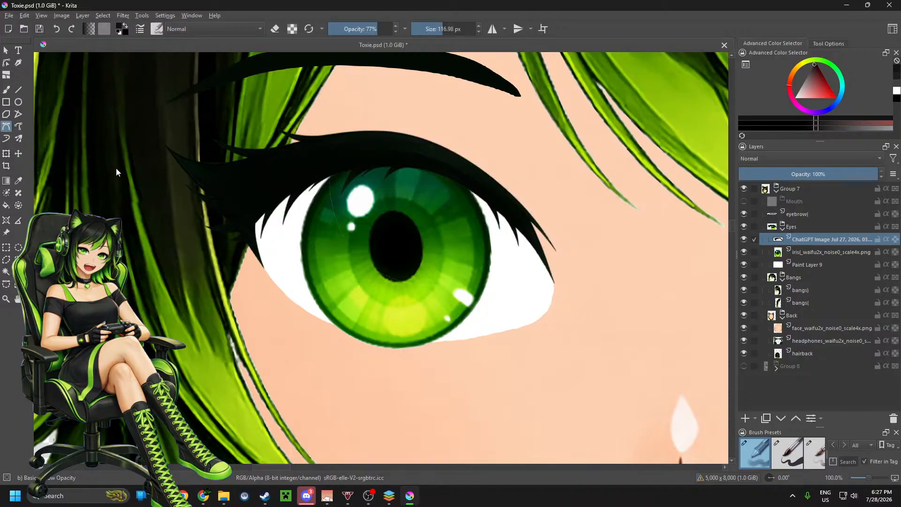
Step: Try a Bezier shadow curve along the upper lash line that runs out past the eye's outer corner onto the cheek
{"action": "left_click_drag", "start_coordinate": [239, 224], "coordinate": [401, 162]}
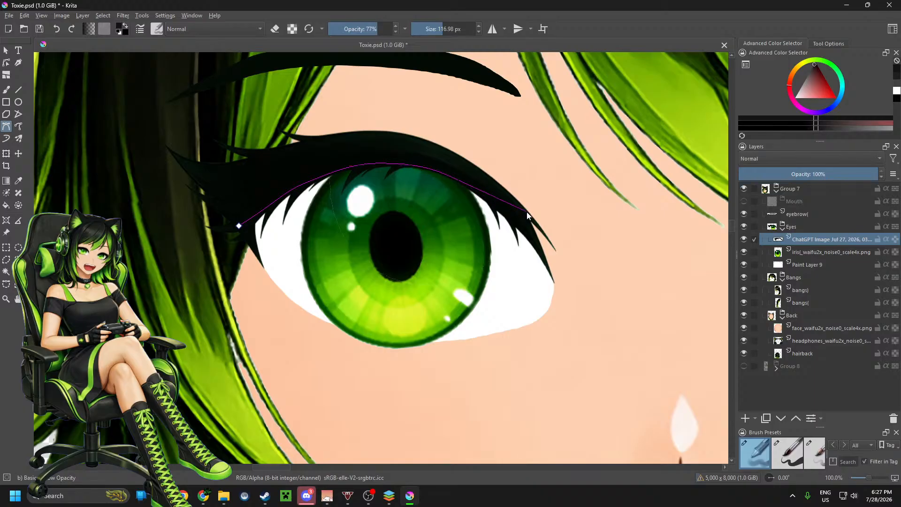
{"action": "left_click_drag", "start_coordinate": [527, 218], "coordinate": [597, 261]}
{"action": "double_click", "coordinate": [598, 258]}
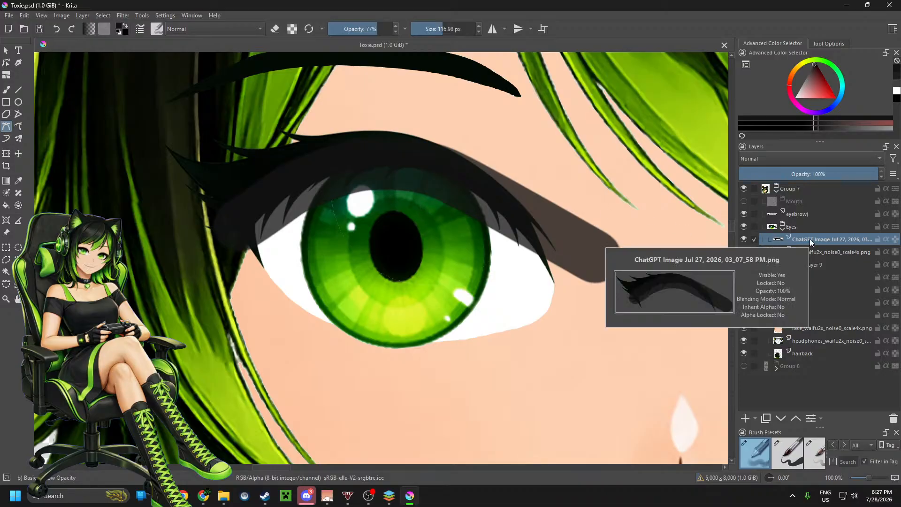
Step: Try moving the eyelash layer out of the Eyes group to sit directly beneath the eyebrow layer
{"action": "mouse_move", "coordinate": [810, 239]}
{"action": "left_mouse_down"}
{"action": "mouse_move", "coordinate": [832, 263]}
{"action": "mouse_move", "coordinate": [824, 233]}
{"action": "left_mouse_up"}
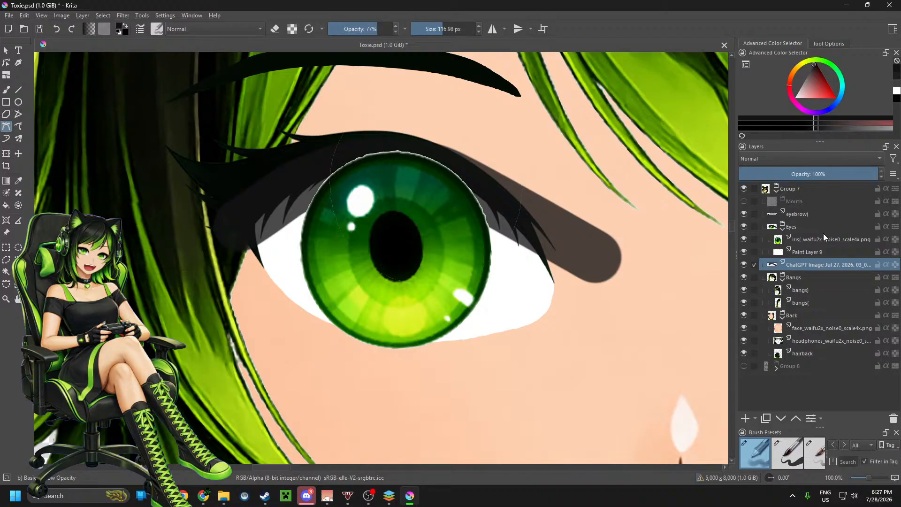
{"action": "left_click_drag", "start_coordinate": [804, 264], "coordinate": [819, 232]}
{"action": "left_click_drag", "start_coordinate": [793, 263], "coordinate": [806, 218]}
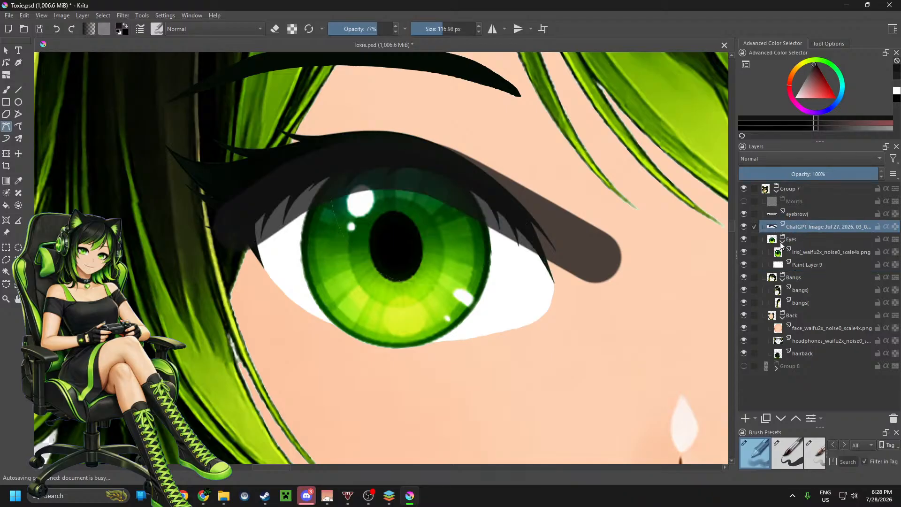
{"action": "left_click", "coordinate": [804, 215]}
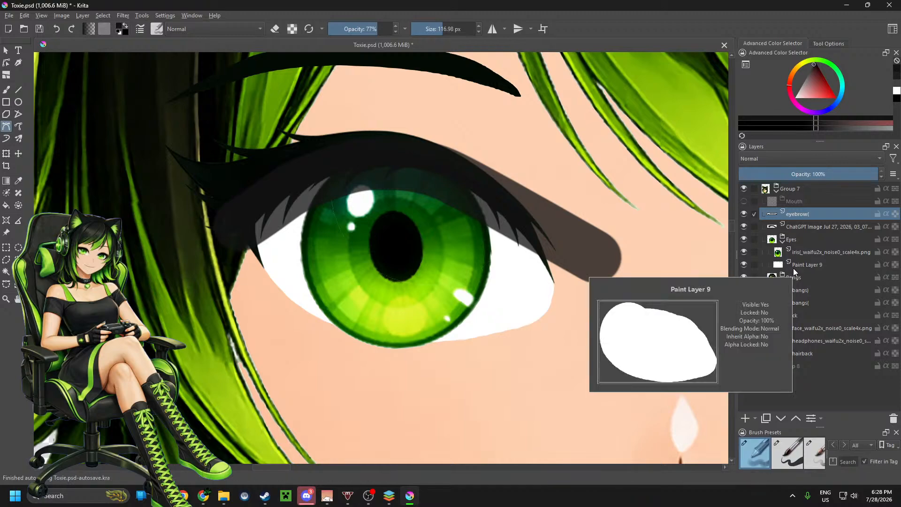
{"action": "left_click", "coordinate": [774, 193]}
{"action": "left_click", "coordinate": [777, 191]}
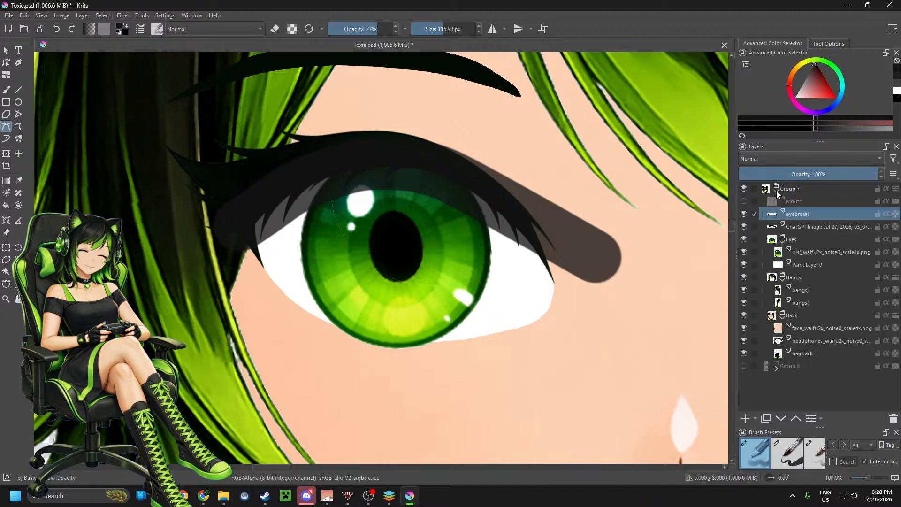
Step: Try lowering the eyelash layer below the Eyes group, and undo the layer moves and the stroke painted on the lashes
{"action": "left_click", "coordinate": [817, 226]}
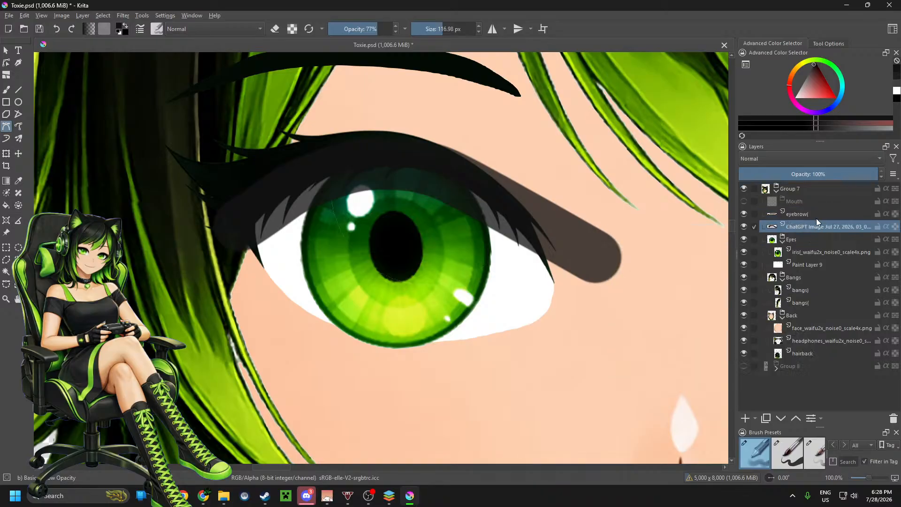
{"action": "left_click_drag", "start_coordinate": [817, 221], "coordinate": [827, 221]}
{"action": "key", "text": "ctrl+Page_Down"}
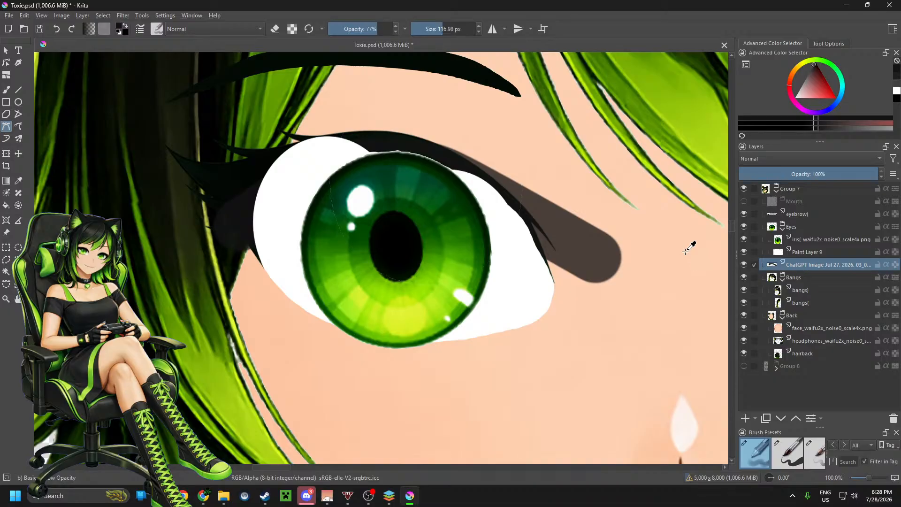
{"action": "key", "text": "ctrl+Page_Up"}
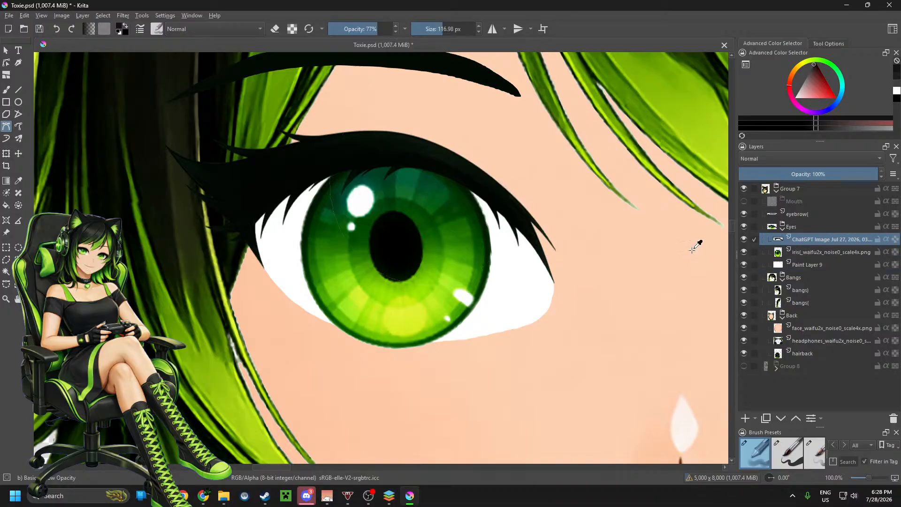
Step: Draw the shadow as a Bezier curve along the upper lash line on a new paint layer placed beneath the eyelash layer
{"action": "left_click", "coordinate": [743, 418]}
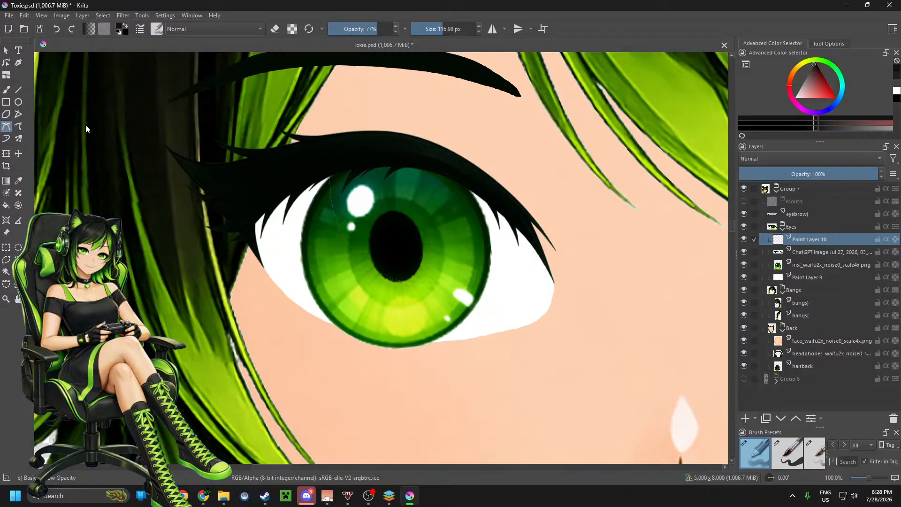
{"action": "left_click", "coordinate": [239, 223]}
{"action": "left_click_drag", "start_coordinate": [280, 200], "coordinate": [319, 182]}
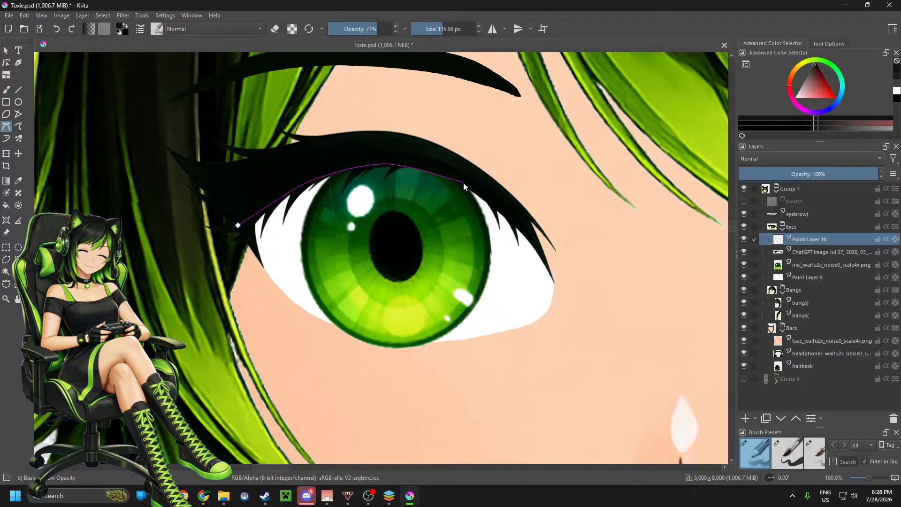
{"action": "left_click_drag", "start_coordinate": [464, 181], "coordinate": [492, 198]}
{"action": "double_click", "coordinate": [643, 297]}
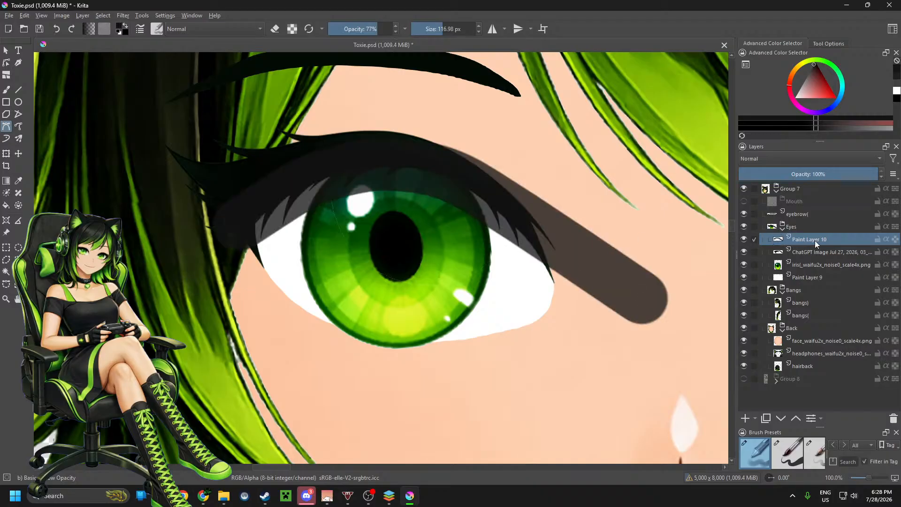
{"action": "mouse_move", "coordinate": [817, 240]}
{"action": "left_mouse_down"}
{"action": "mouse_move", "coordinate": [816, 256]}
{"action": "mouse_move", "coordinate": [832, 255]}
{"action": "left_mouse_up"}
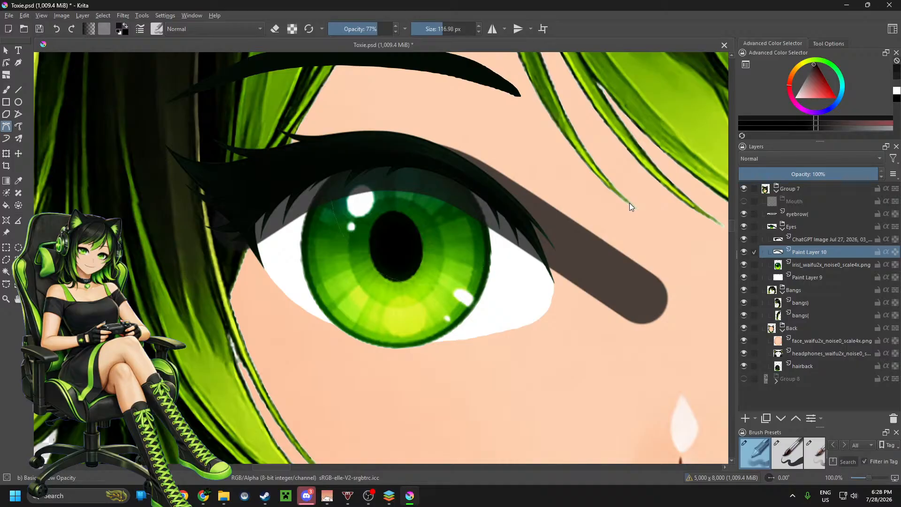
Step: Erase the shadow's tail beyond the eye's outer corner with straight Line tool strokes in eraser mode at 100% opacity
{"action": "key", "text": "e"}
{"action": "left_click", "coordinate": [18, 89]}
{"action": "mouse_move", "coordinate": [523, 156]}
{"action": "left_mouse_down"}
{"action": "mouse_move", "coordinate": [620, 237]}
{"action": "mouse_move", "coordinate": [652, 319]}
{"action": "left_mouse_up"}
{"action": "left_click_drag", "start_coordinate": [390, 28], "coordinate": [398, 28]}
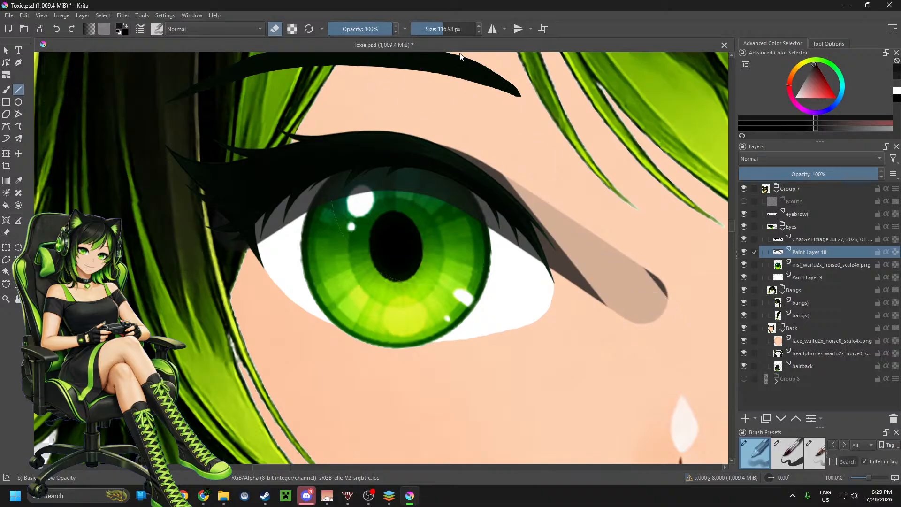
{"action": "mouse_move", "coordinate": [518, 151]}
{"action": "left_mouse_down"}
{"action": "mouse_move", "coordinate": [633, 274]}
{"action": "mouse_move", "coordinate": [643, 306]}
{"action": "left_mouse_up"}
{"action": "left_click_drag", "start_coordinate": [619, 237], "coordinate": [662, 308]}
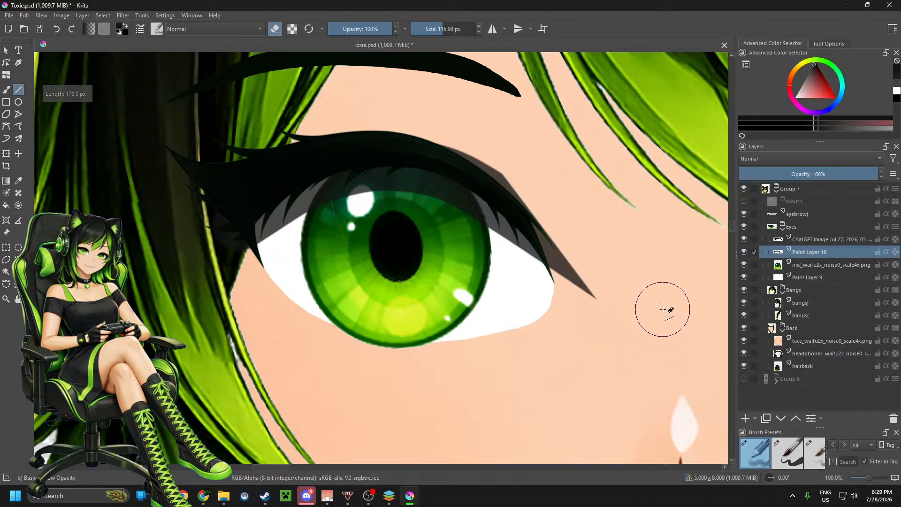
Step: Erase the remaining shadow spill above the lashes, beside the outer corner and over the hair at the inner corner
{"action": "left_click_drag", "start_coordinate": [474, 130], "coordinate": [555, 189]}
{"action": "left_click_drag", "start_coordinate": [583, 232], "coordinate": [601, 282]}
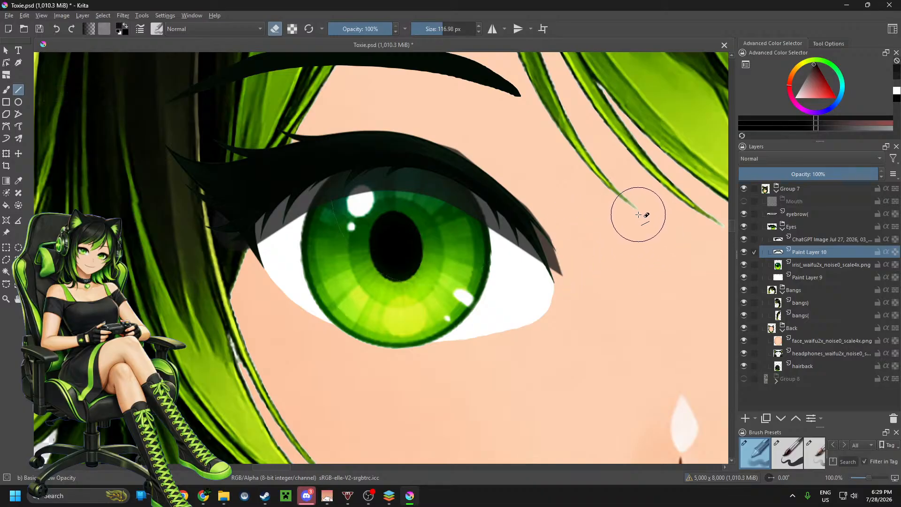
{"action": "mouse_move", "coordinate": [225, 257]}
{"action": "left_mouse_down"}
{"action": "mouse_move", "coordinate": [196, 218]}
{"action": "mouse_move", "coordinate": [195, 202]}
{"action": "left_mouse_up"}
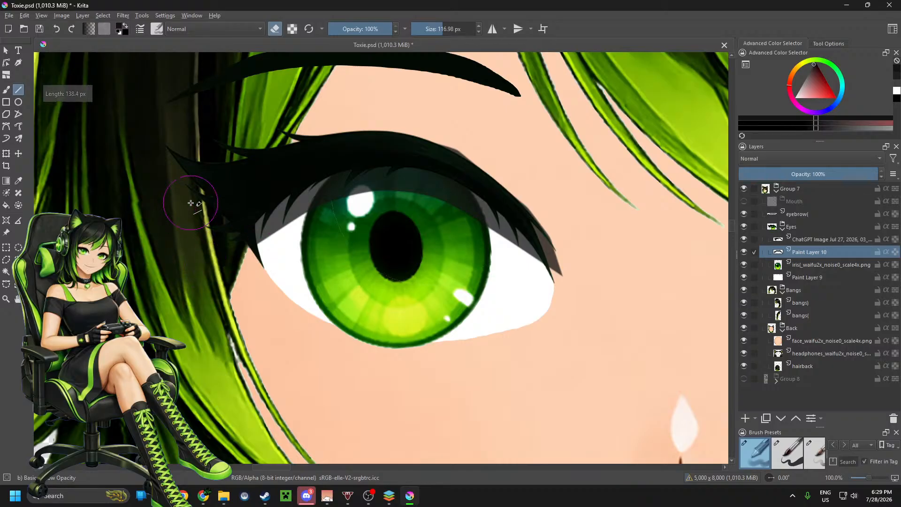
{"action": "left_click_drag", "start_coordinate": [423, 124], "coordinate": [483, 147]}
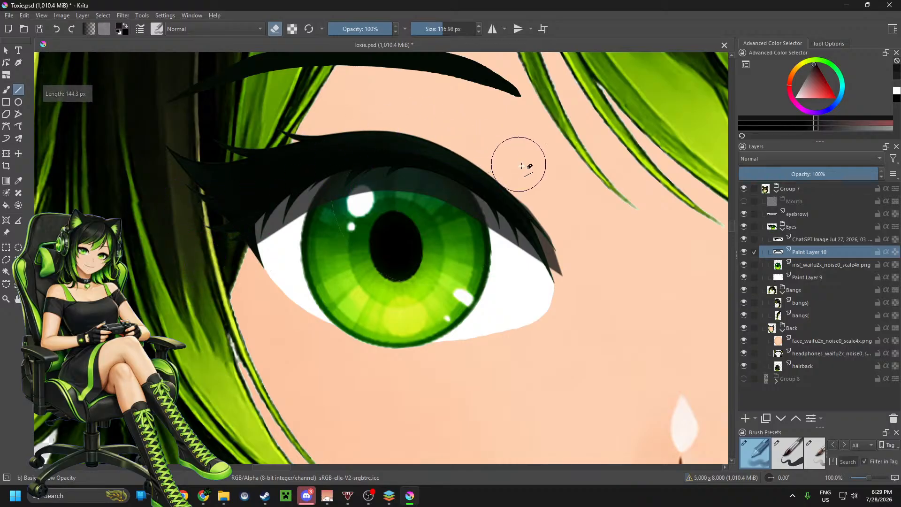
{"action": "mouse_move", "coordinate": [530, 180]}
{"action": "left_mouse_down"}
{"action": "mouse_move", "coordinate": [571, 232]}
{"action": "mouse_move", "coordinate": [562, 203]}
{"action": "mouse_move", "coordinate": [578, 266]}
{"action": "left_mouse_up"}
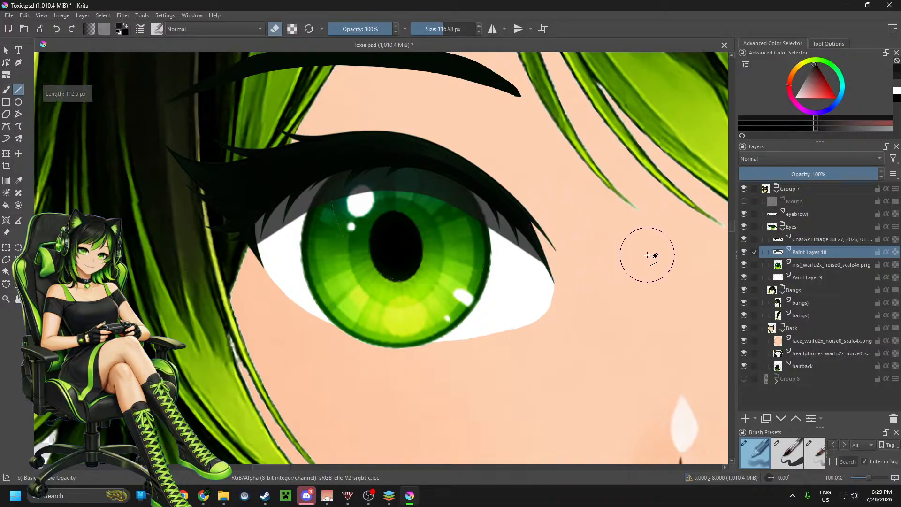
Step: Rename the shadow's paint layer as "eyeballshade("
{"action": "scroll", "coordinate": [368, 305], "scroll_direction": "down", "scroll_amount": 2}
{"action": "scroll", "coordinate": [355, 246], "scroll_direction": "down", "scroll_amount": 2}
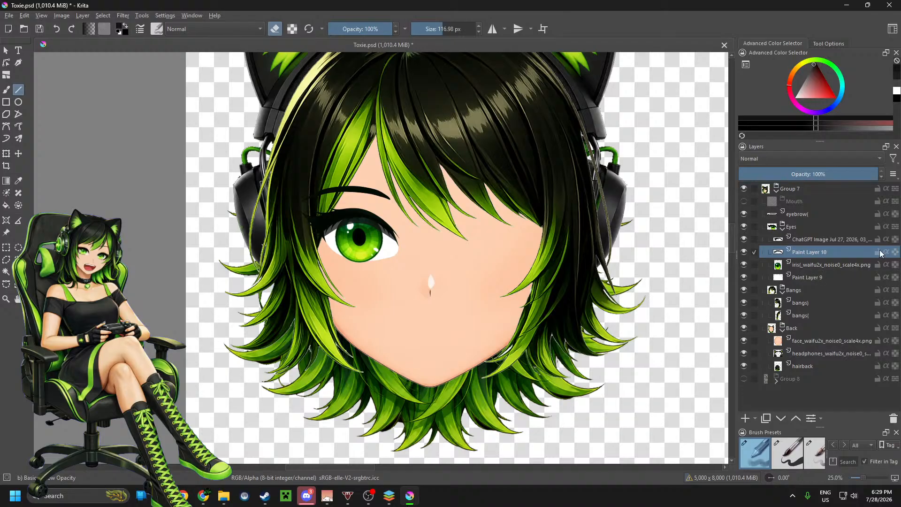
{"action": "double_click", "coordinate": [842, 252]}
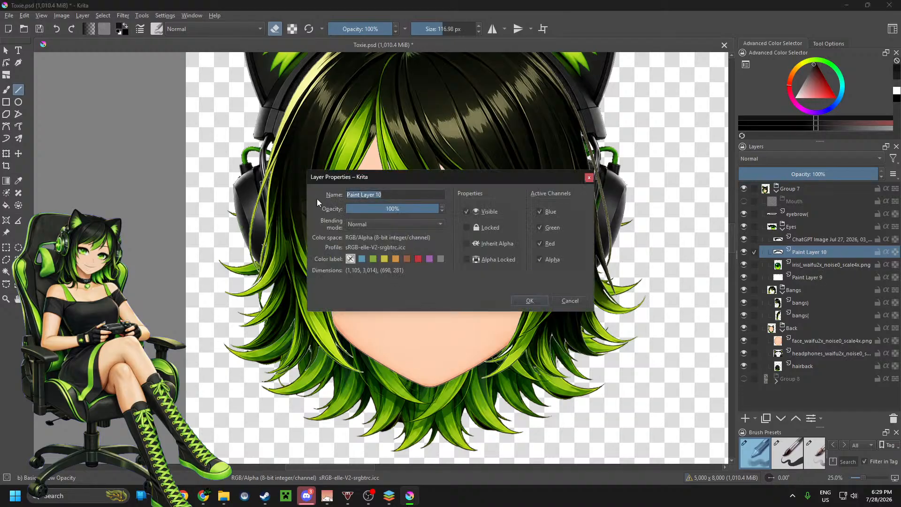
{"action": "type", "text": "eyeballshade("}
{"action": "left_click", "coordinate": [526, 300]}
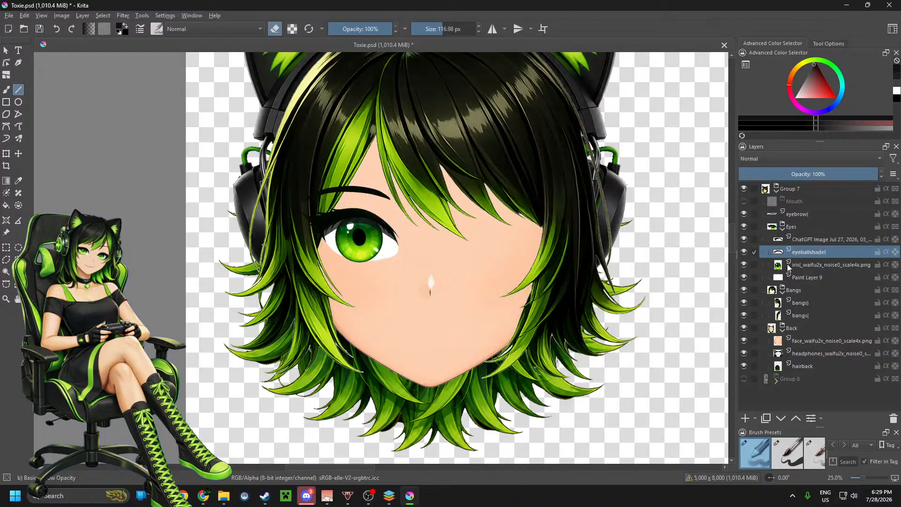
Step: Rename the ChatGPT Image layer holding the eyelashes as "eyelash("
{"action": "left_click", "coordinate": [820, 240]}
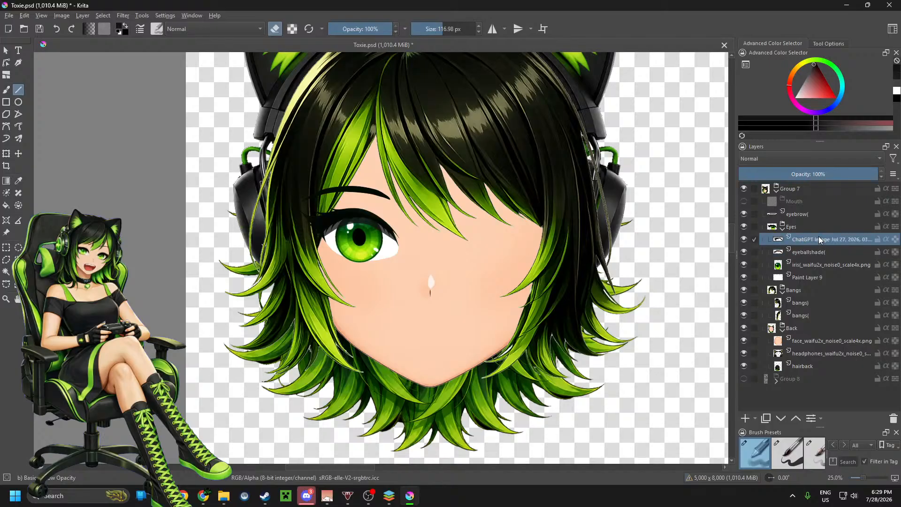
{"action": "double_click", "coordinate": [819, 238]}
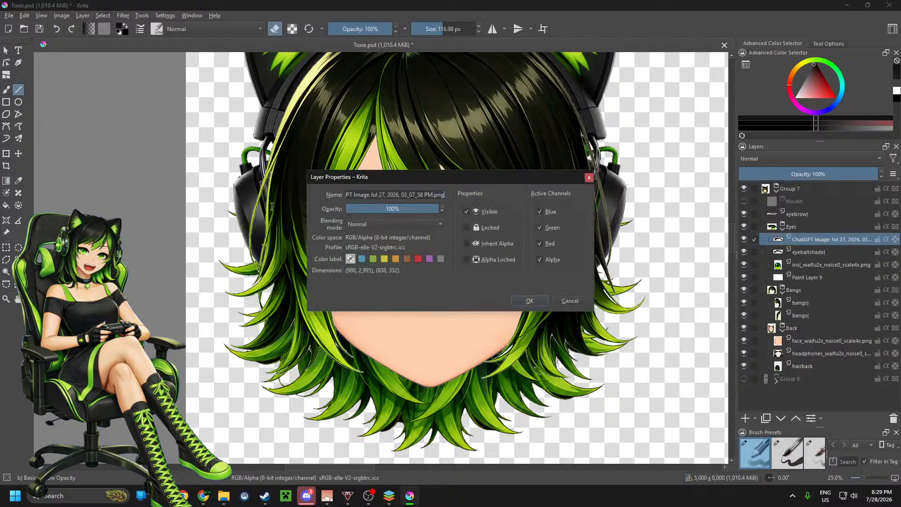
{"action": "key", "text": "ctrl+a"}
{"action": "type", "text": "eyela"}
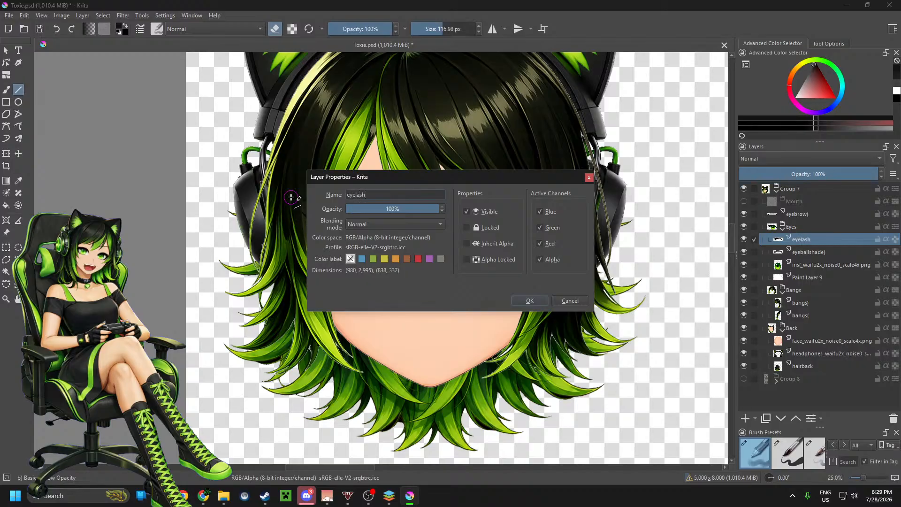
{"action": "left_click", "coordinate": [527, 301]}
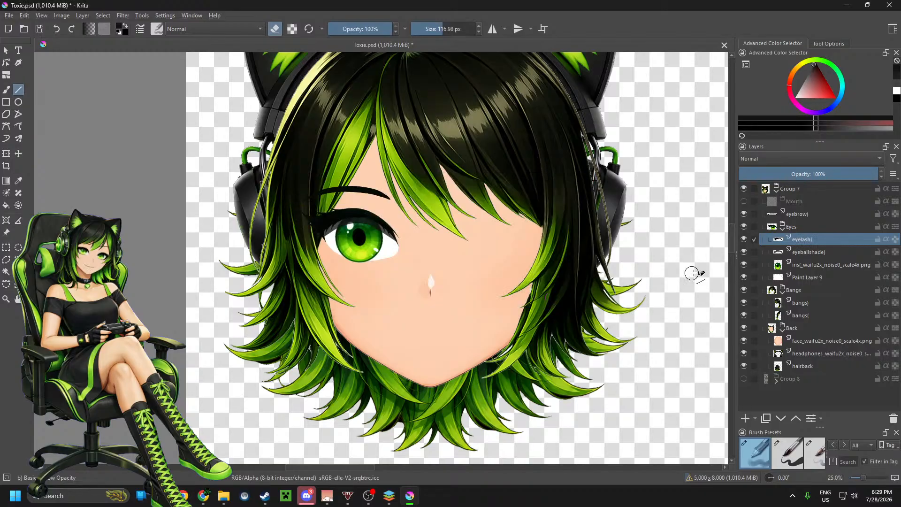
Step: Shorten the iris layer's name to "iris(" by removing the waifu2x suffix and file extension
{"action": "left_click", "coordinate": [831, 266]}
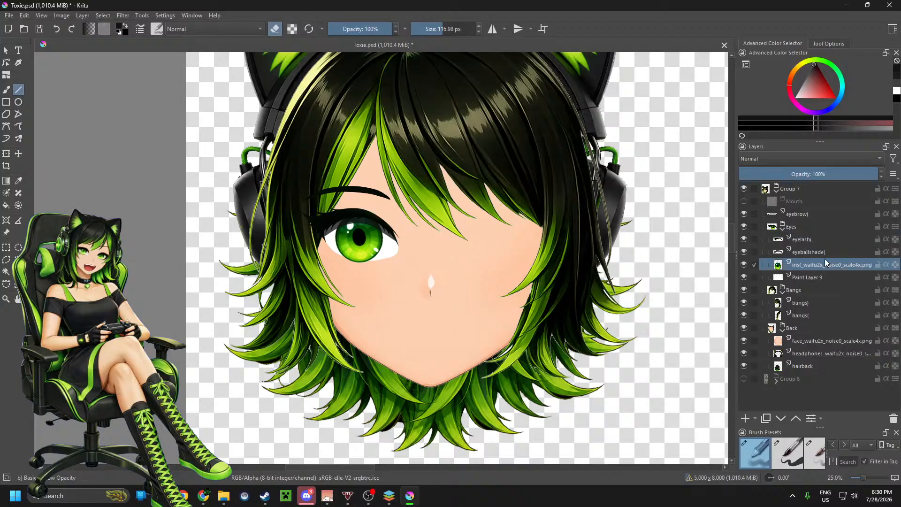
{"action": "double_click", "coordinate": [825, 263]}
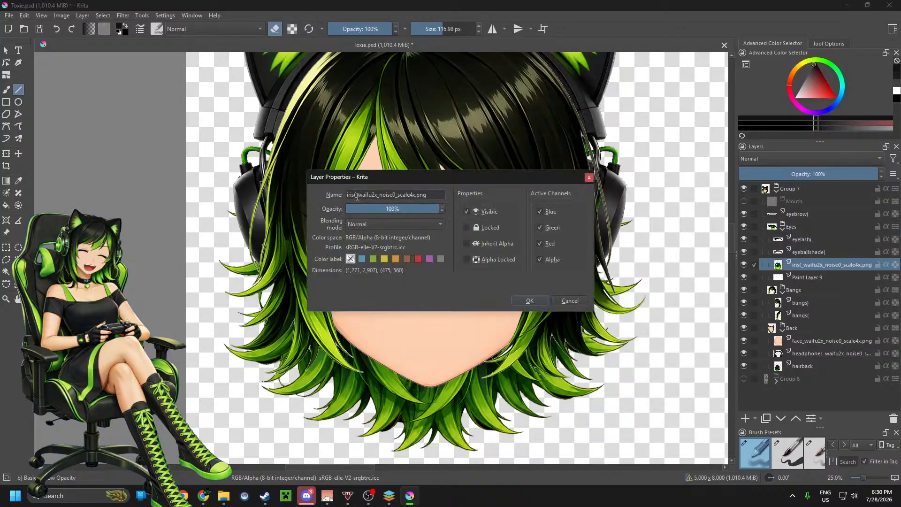
{"action": "left_click_drag", "start_coordinate": [356, 195], "coordinate": [429, 197]}
{"action": "key", "text": "BackSpace"}
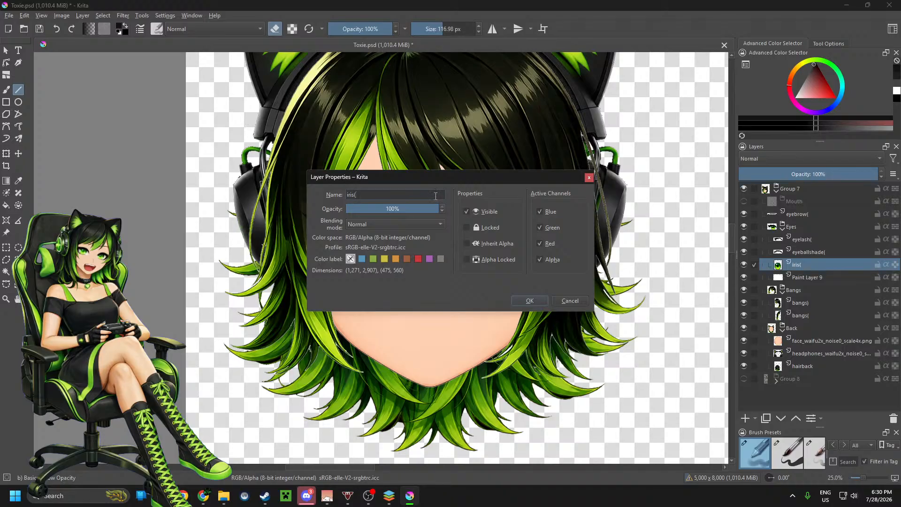
{"action": "left_click", "coordinate": [542, 298]}
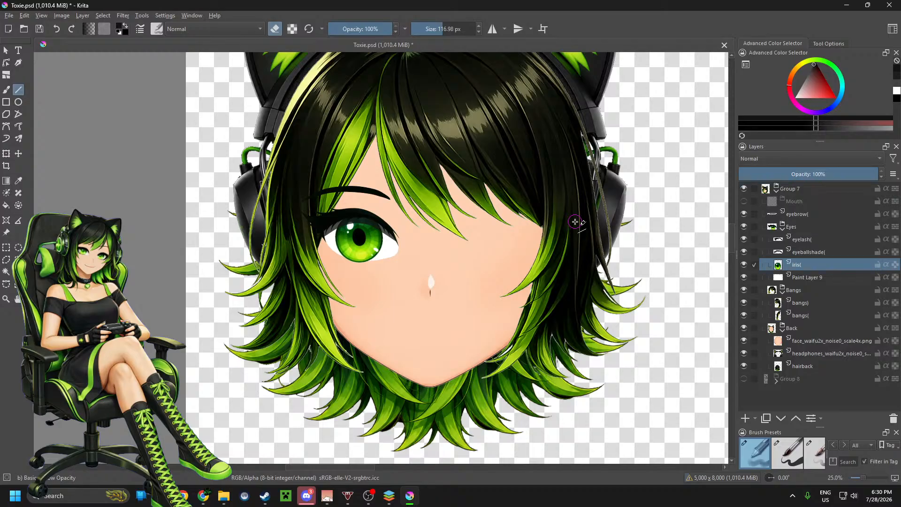
{"action": "scroll", "coordinate": [478, 236], "scroll_direction": "down", "scroll_amount": 1}
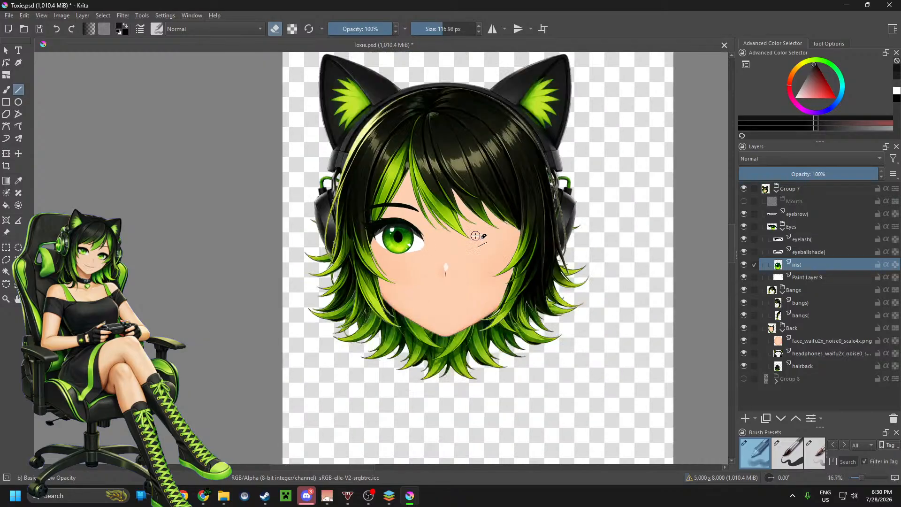
{"action": "scroll", "coordinate": [479, 234], "scroll_direction": "up", "scroll_amount": 1}
{"action": "scroll", "coordinate": [479, 234], "scroll_direction": "down", "scroll_amount": 1}
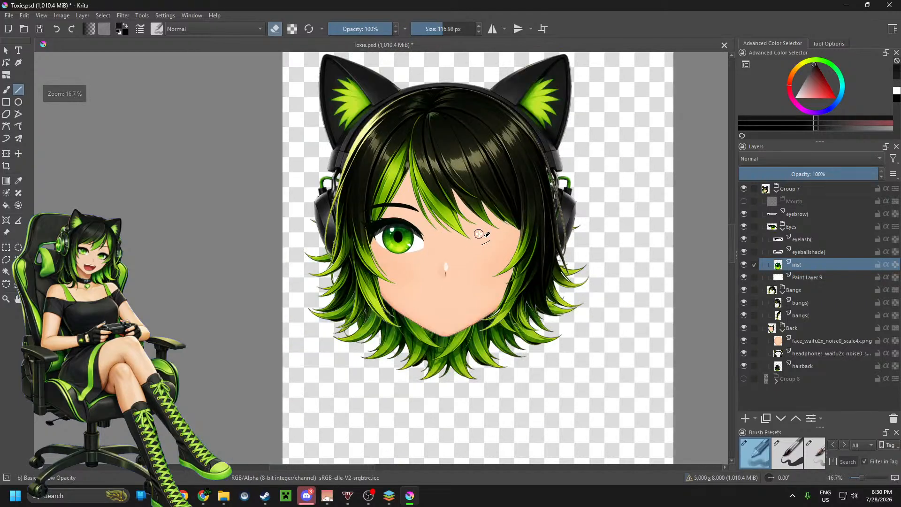
{"action": "scroll", "coordinate": [479, 234], "scroll_direction": "up", "scroll_amount": 2}
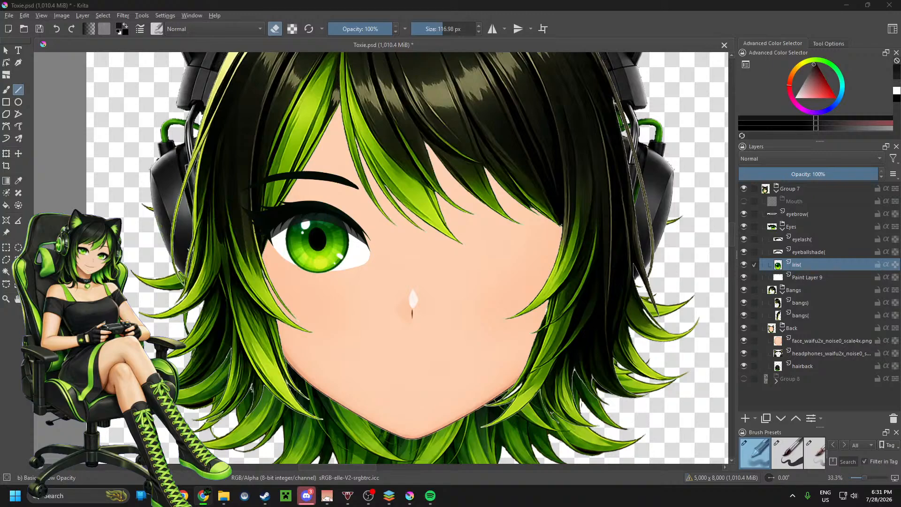
{"action": "scroll", "coordinate": [468, 233], "scroll_direction": "down", "scroll_amount": 3}
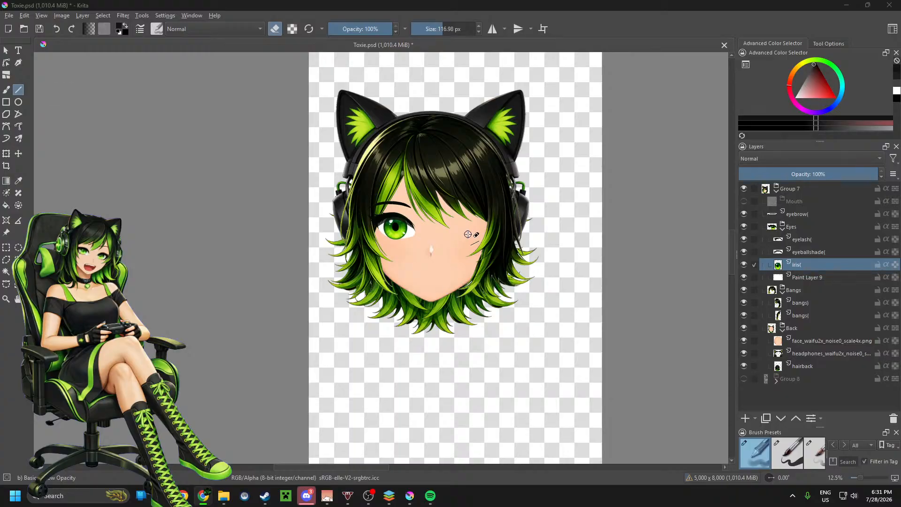
{"action": "scroll", "coordinate": [468, 234], "scroll_direction": "up", "scroll_amount": 2}
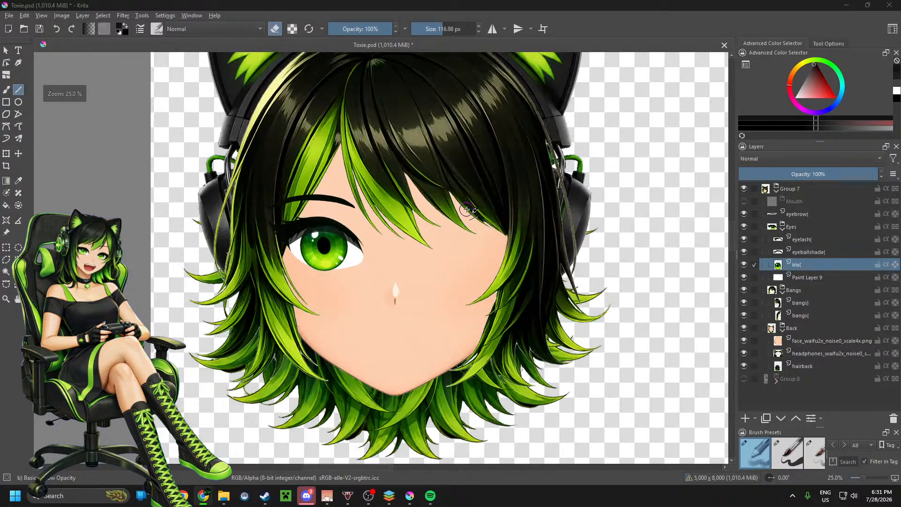
{"action": "scroll", "coordinate": [462, 211], "scroll_direction": "down", "scroll_amount": 2}
{"action": "scroll", "coordinate": [404, 242], "scroll_direction": "up", "scroll_amount": 2}
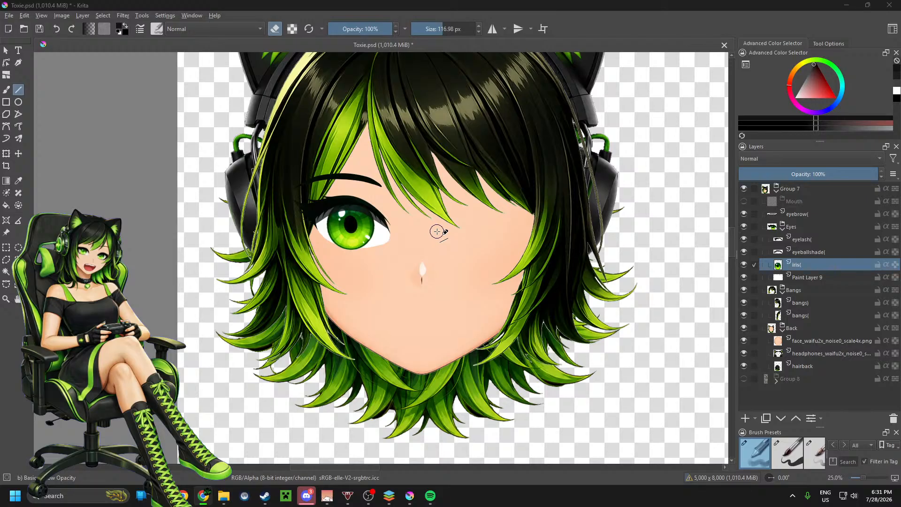
{"action": "scroll", "coordinate": [421, 252], "scroll_direction": "down", "scroll_amount": 1}
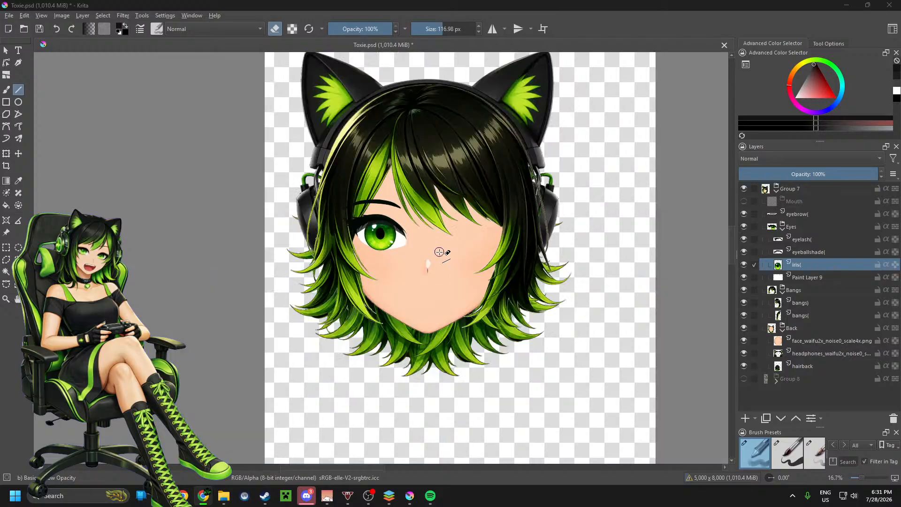
Step: Show the body in Group 8 and hide the head in Group 7
{"action": "left_click", "coordinate": [744, 379]}
{"action": "left_click", "coordinate": [744, 188]}
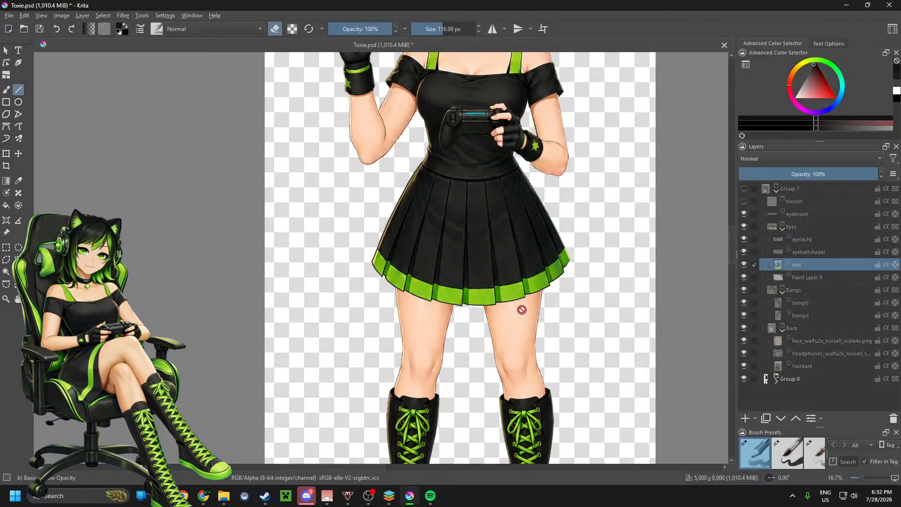
{"action": "scroll", "coordinate": [592, 298], "scroll_direction": "down", "scroll_amount": 1}
{"action": "scroll", "coordinate": [593, 298], "scroll_direction": "down", "scroll_amount": 1}
{"action": "scroll", "coordinate": [592, 298], "scroll_direction": "up", "scroll_amount": 1}
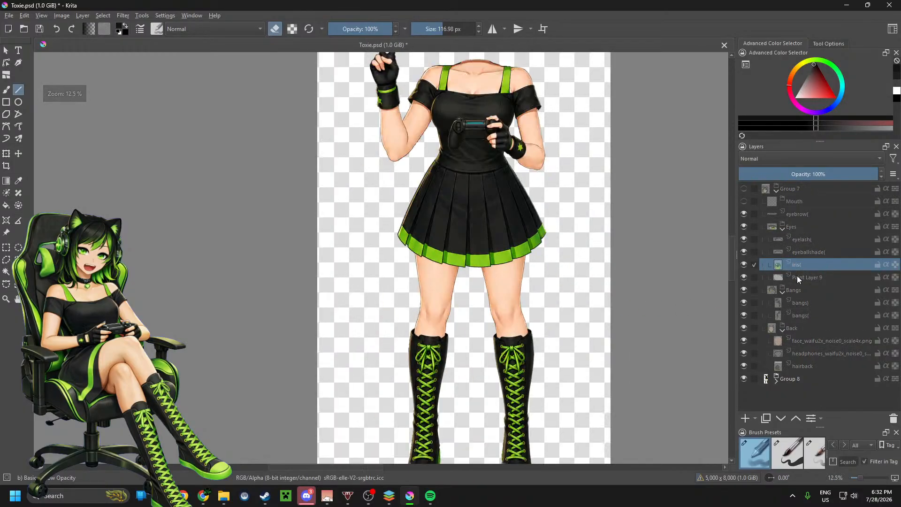
Step: Hide the Pose Peace group and show the Pose Idle group within Group 8, then collapse Group 8
{"action": "left_click", "coordinate": [776, 381]}
{"action": "scroll", "coordinate": [776, 384], "scroll_direction": "down", "scroll_amount": 4}
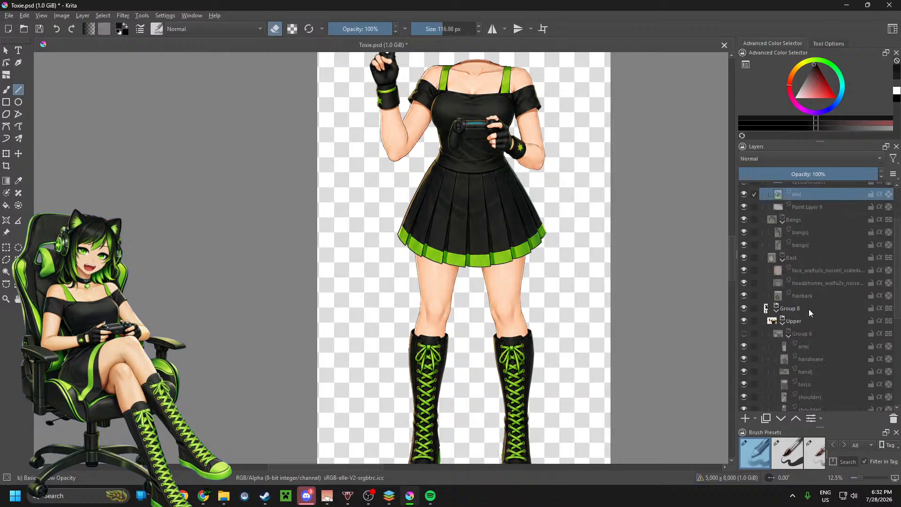
{"action": "left_click", "coordinate": [744, 352]}
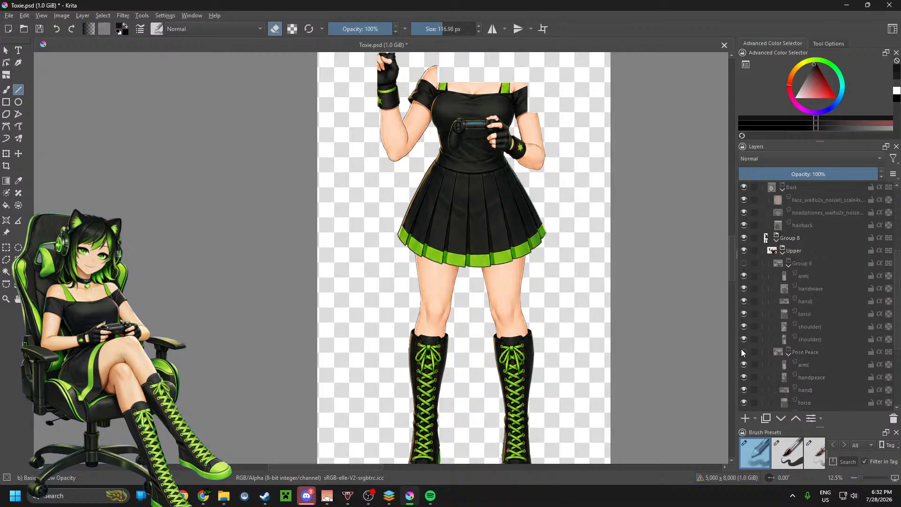
{"action": "scroll", "coordinate": [744, 359], "scroll_direction": "down", "scroll_amount": 2}
{"action": "left_click", "coordinate": [743, 371]}
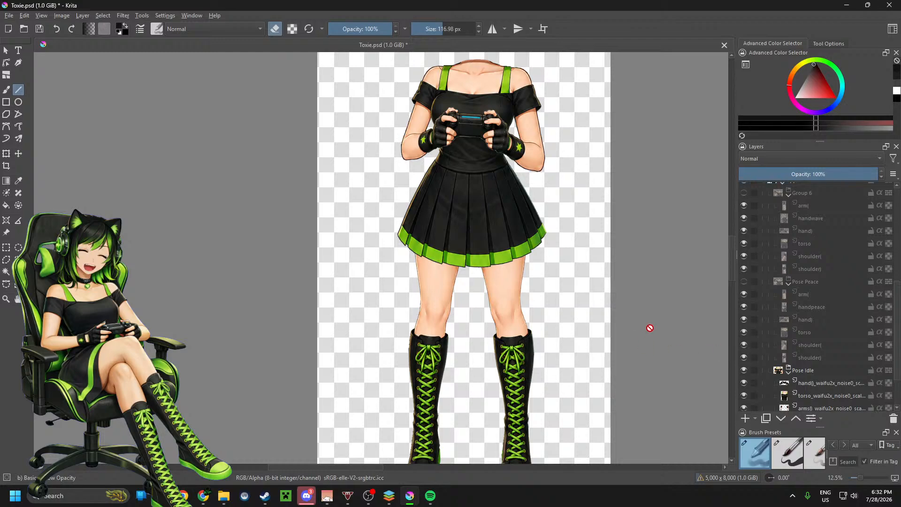
{"action": "scroll", "coordinate": [798, 310], "scroll_direction": "up", "scroll_amount": 4}
{"action": "scroll", "coordinate": [786, 281], "scroll_direction": "up", "scroll_amount": 2}
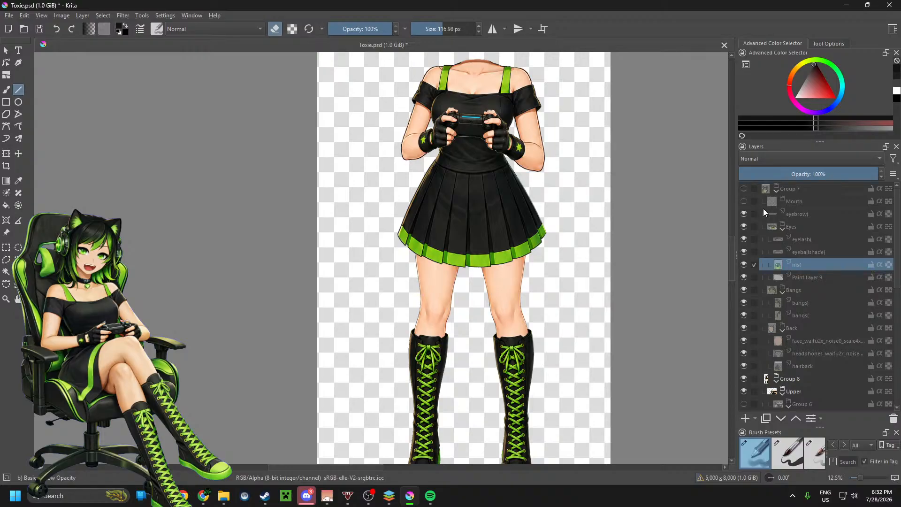
{"action": "left_click", "coordinate": [777, 381]}
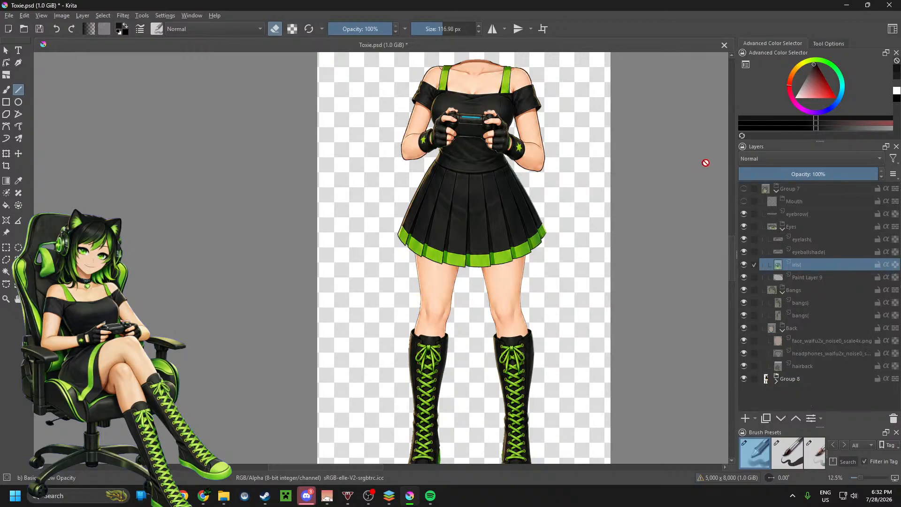
Step: Show the head in Group 7 again and hide the body in Group 8
{"action": "left_click", "coordinate": [744, 189]}
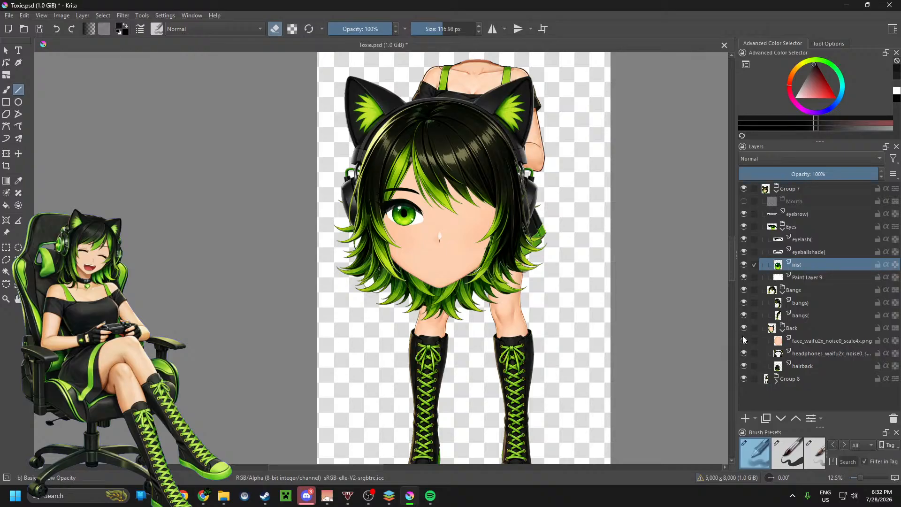
{"action": "left_click", "coordinate": [744, 379]}
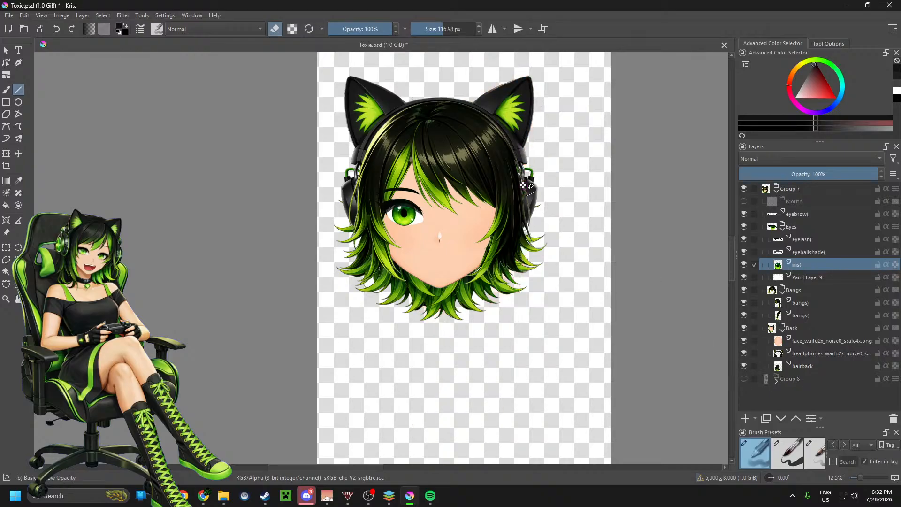
{"action": "scroll", "coordinate": [463, 192], "scroll_direction": "up", "scroll_amount": 2}
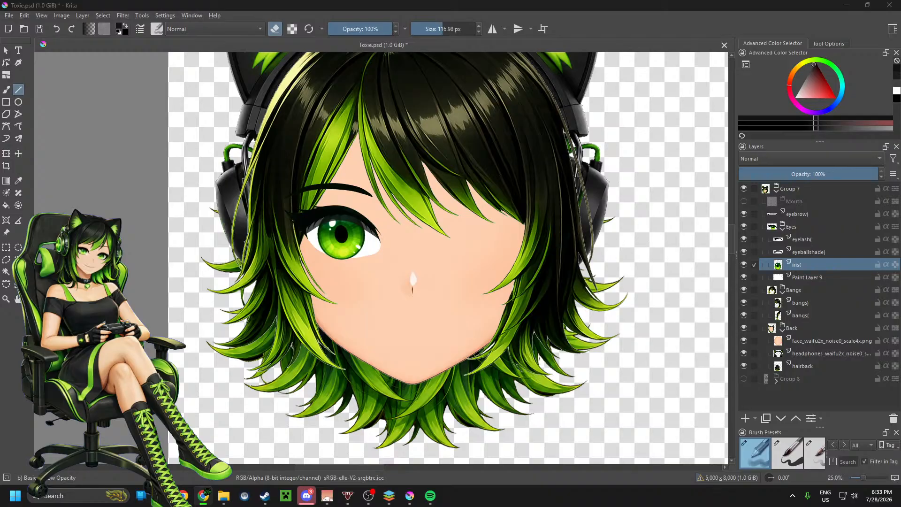
Step: Switch to the unlimited:waifu2x page in Chrome, dismiss the advertisement and start the 4x upscale of liplower.png
{"action": "left_click_drag", "start_coordinate": [324, 1], "coordinate": [384, 4]}
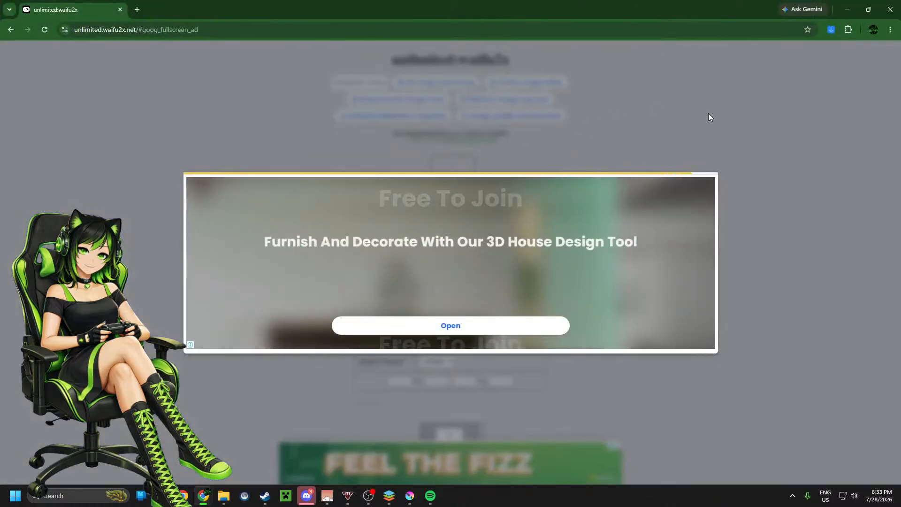
{"action": "left_click", "coordinate": [707, 162]}
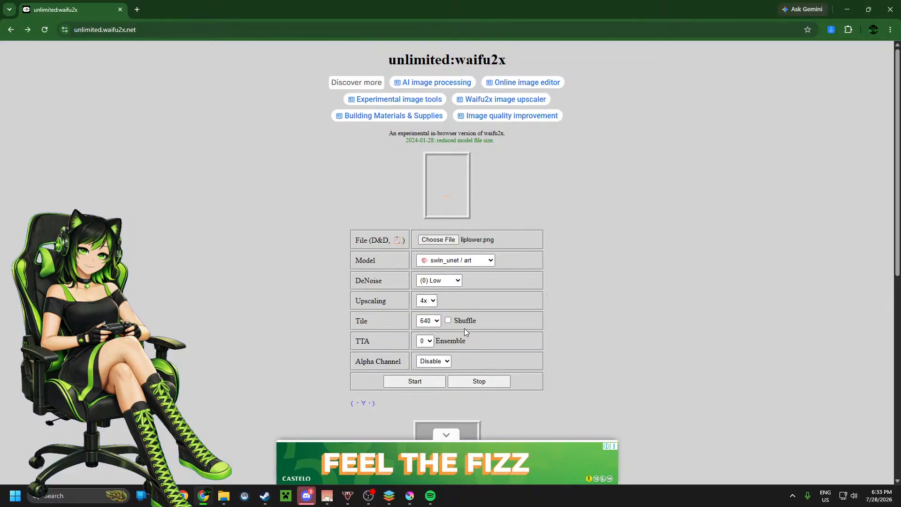
{"action": "left_click", "coordinate": [415, 381]}
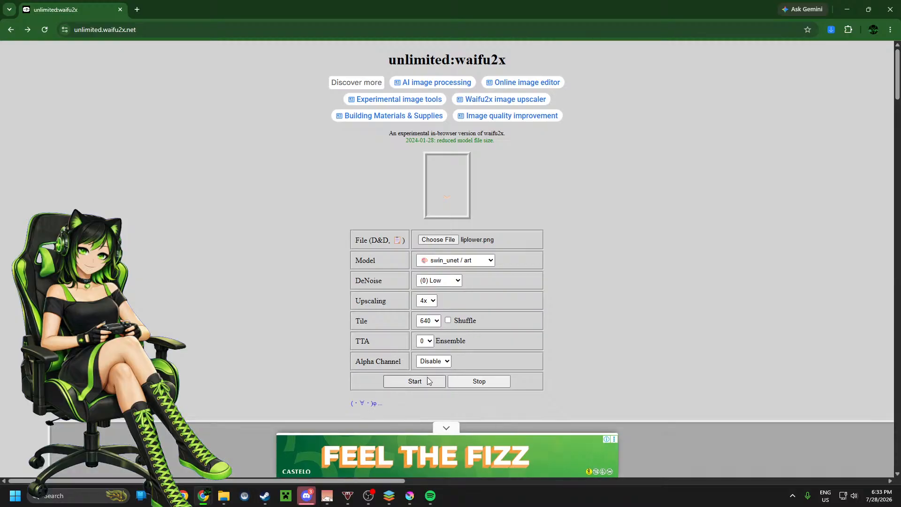
Step: Examine the upscaled lower lip image for its outline and skin edges
{"action": "scroll", "coordinate": [624, 271], "scroll_direction": "down", "scroll_amount": 2}
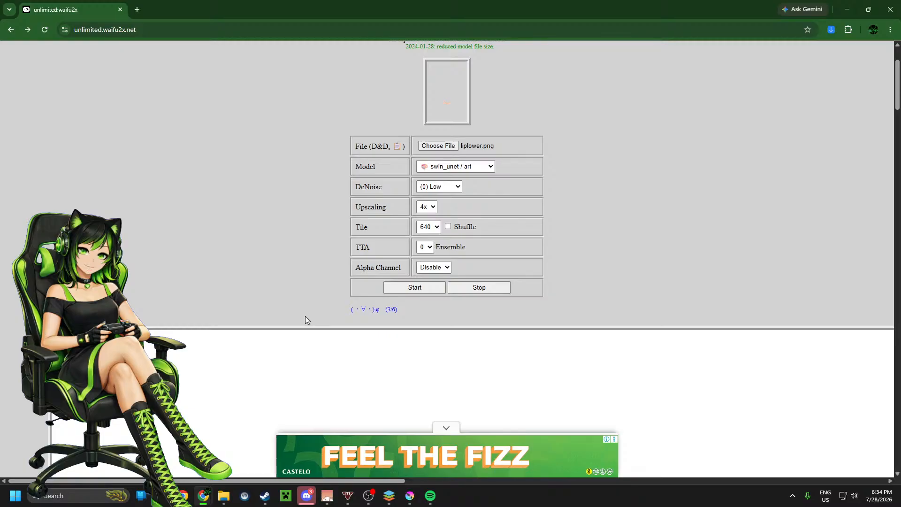
{"action": "scroll", "coordinate": [310, 277], "scroll_direction": "down", "scroll_amount": 15}
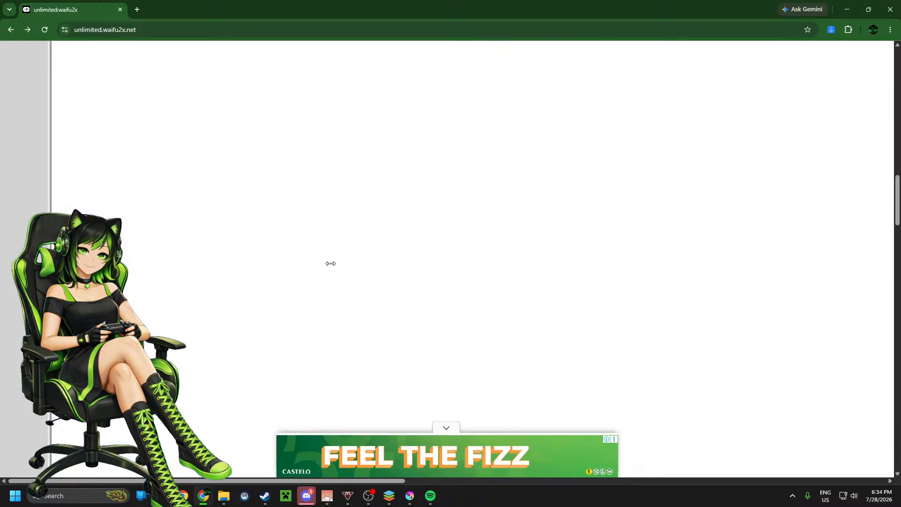
{"action": "scroll", "coordinate": [330, 263], "scroll_direction": "down", "scroll_amount": 10}
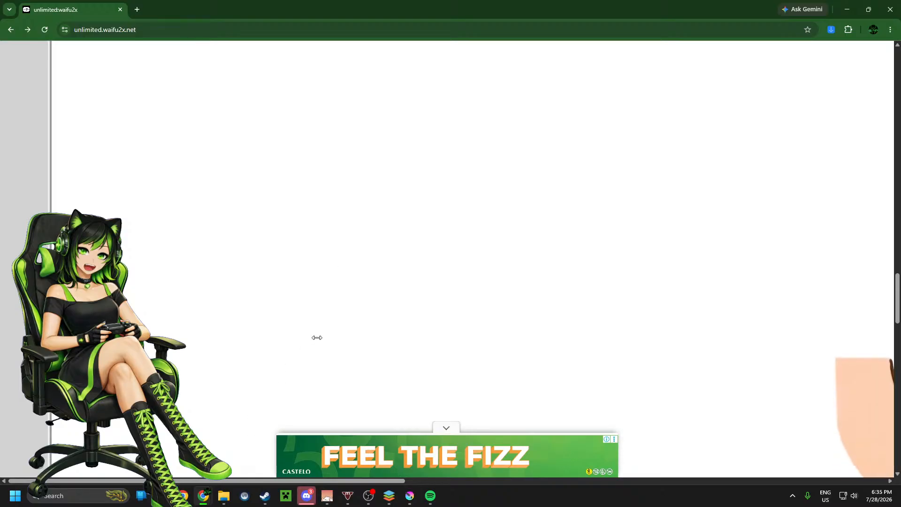
{"action": "scroll", "coordinate": [317, 338], "scroll_direction": "right", "scroll_amount": 10}
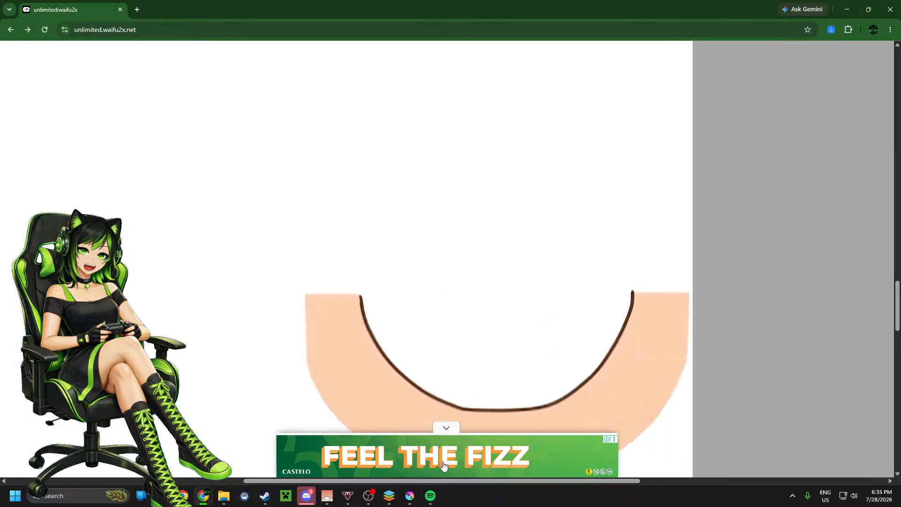
{"action": "scroll", "coordinate": [565, 256], "scroll_direction": "down", "scroll_amount": 2}
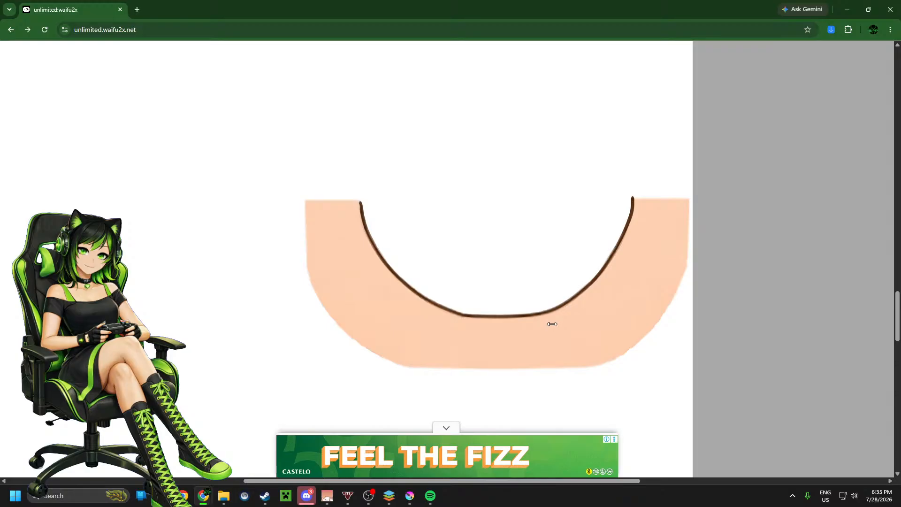
{"action": "scroll", "coordinate": [549, 326], "scroll_direction": "up", "scroll_amount": 5}
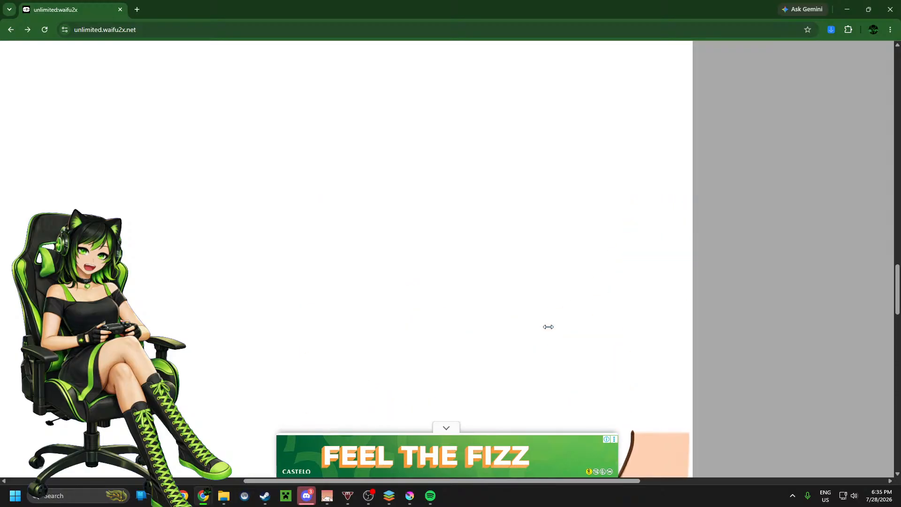
{"action": "scroll", "coordinate": [548, 326], "scroll_direction": "up", "scroll_amount": 15}
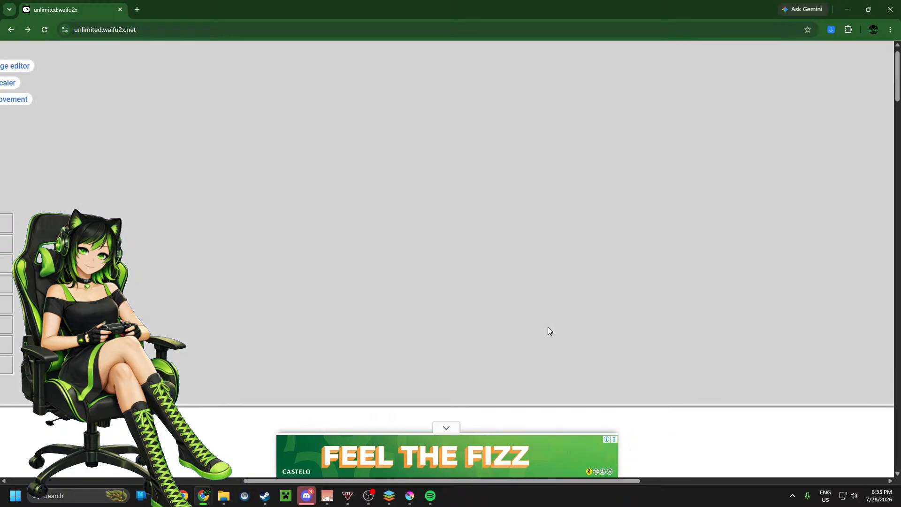
Step: Download the 4x upscaled lower lip image
{"action": "left_click_drag", "start_coordinate": [266, 481], "coordinate": [18, 472]}
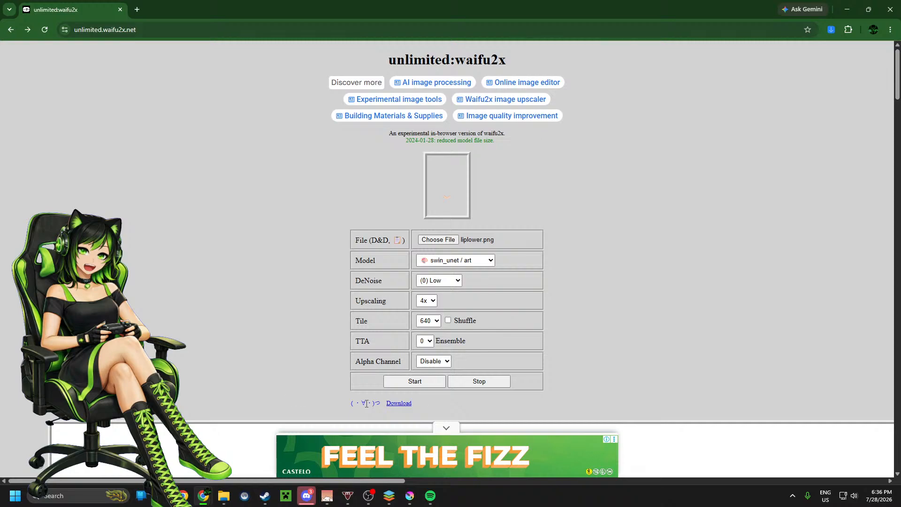
{"action": "scroll", "coordinate": [367, 404], "scroll_direction": "down", "scroll_amount": 2}
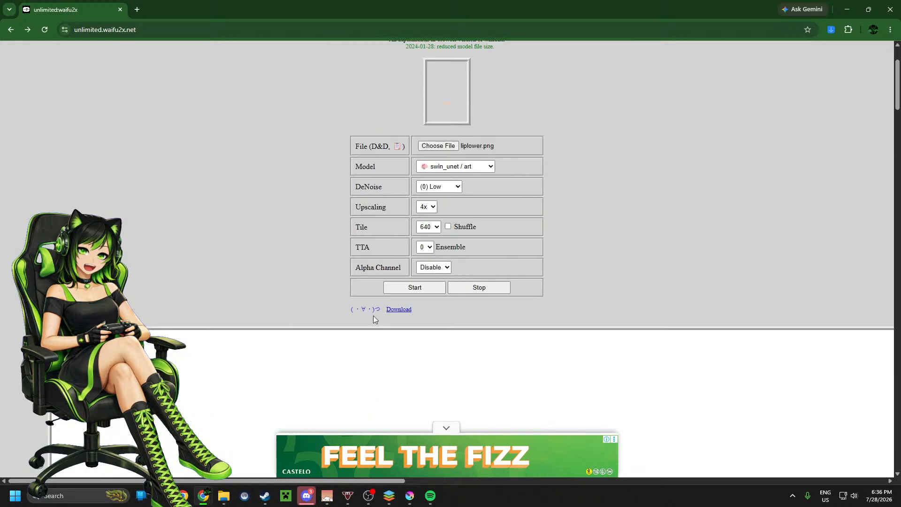
{"action": "left_click", "coordinate": [398, 309]}
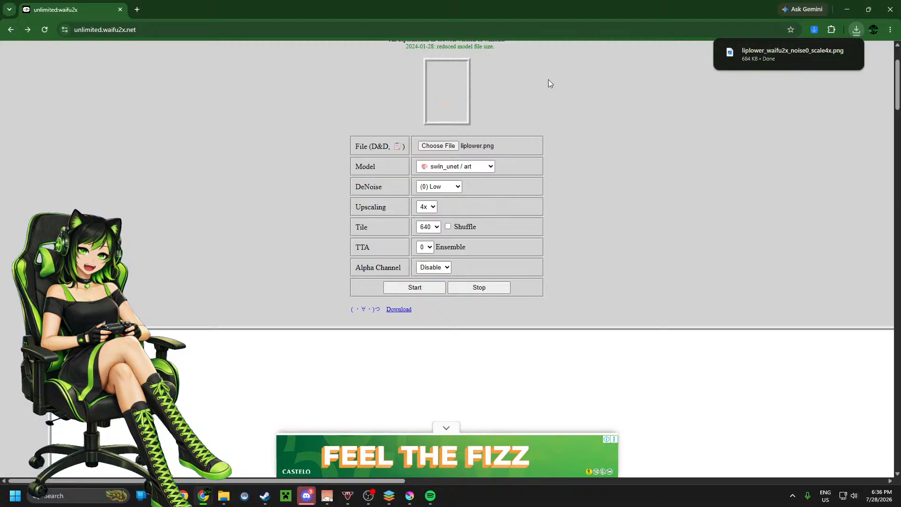
Step: Load lipupper.png from the 2.0 folder and start its 4x upscale
{"action": "left_click", "coordinate": [435, 145]}
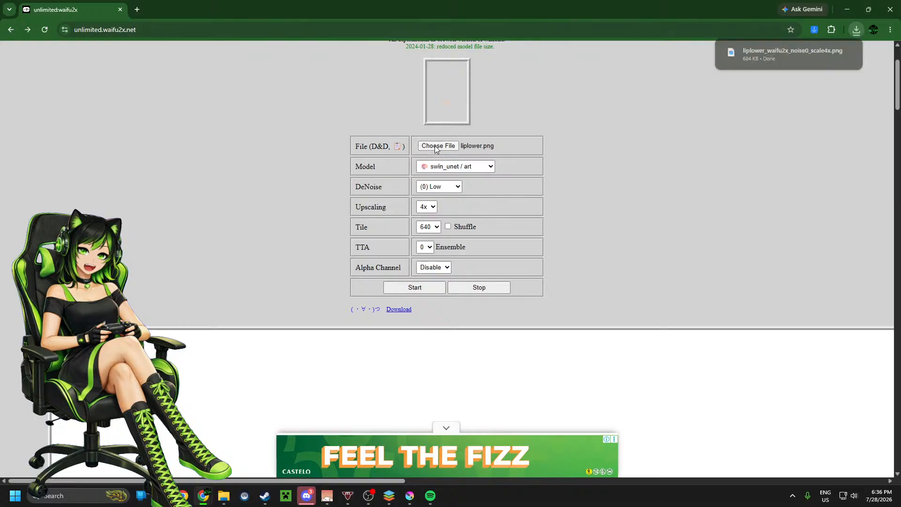
{"action": "scroll", "coordinate": [176, 116], "scroll_direction": "down", "scroll_amount": 10}
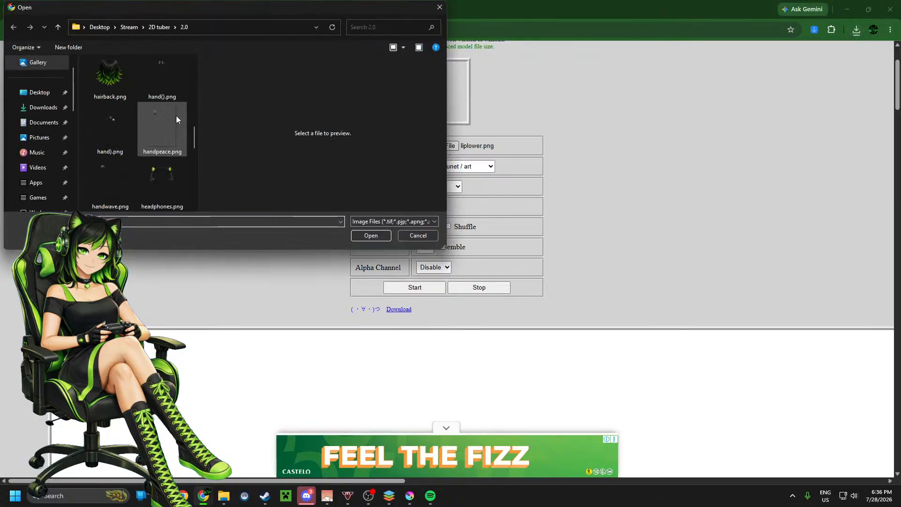
{"action": "double_click", "coordinate": [167, 125]}
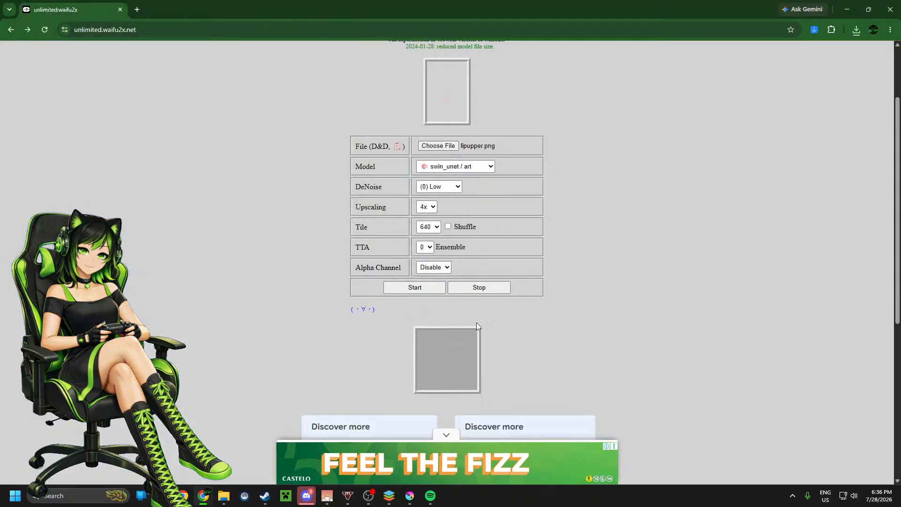
{"action": "left_click", "coordinate": [421, 287]}
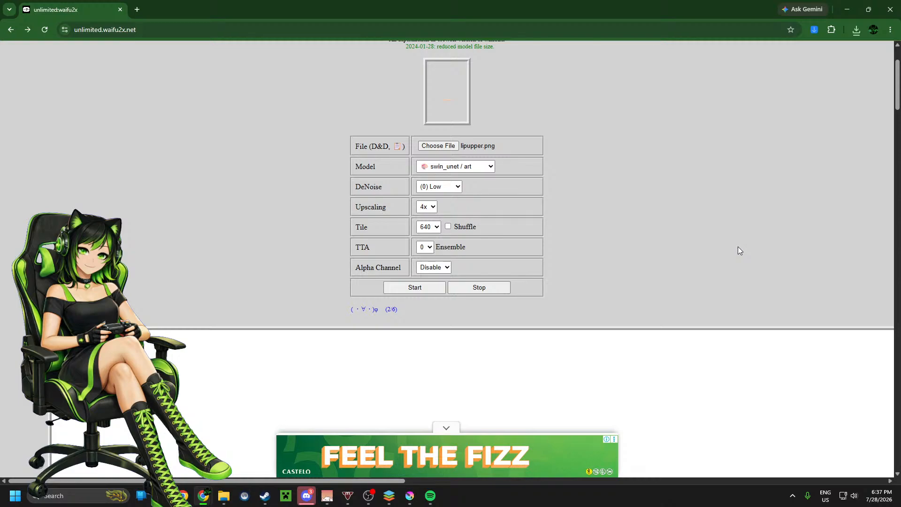
{"action": "scroll", "coordinate": [606, 277], "scroll_direction": "down", "scroll_amount": 8}
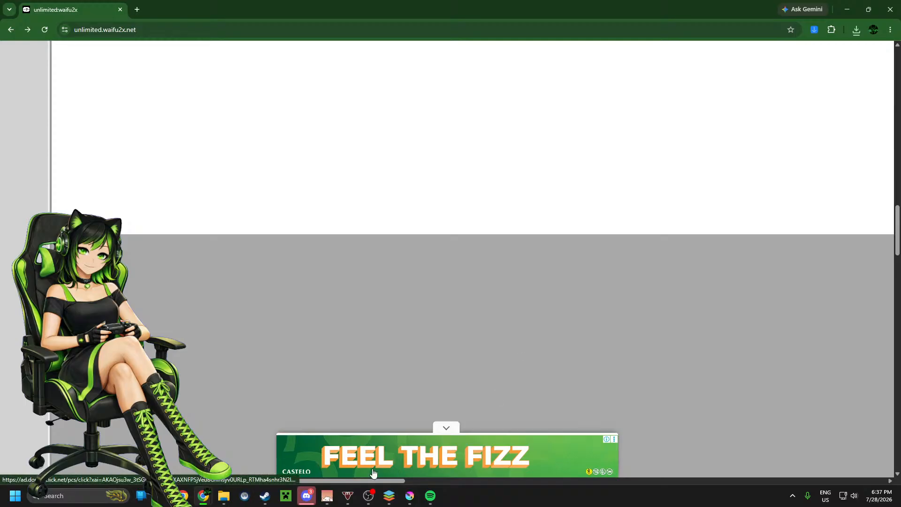
{"action": "left_click_drag", "start_coordinate": [373, 482], "coordinate": [643, 465]}
{"action": "scroll", "coordinate": [574, 268], "scroll_direction": "up", "scroll_amount": 10}
{"action": "scroll", "coordinate": [582, 319], "scroll_direction": "up", "scroll_amount": 5}
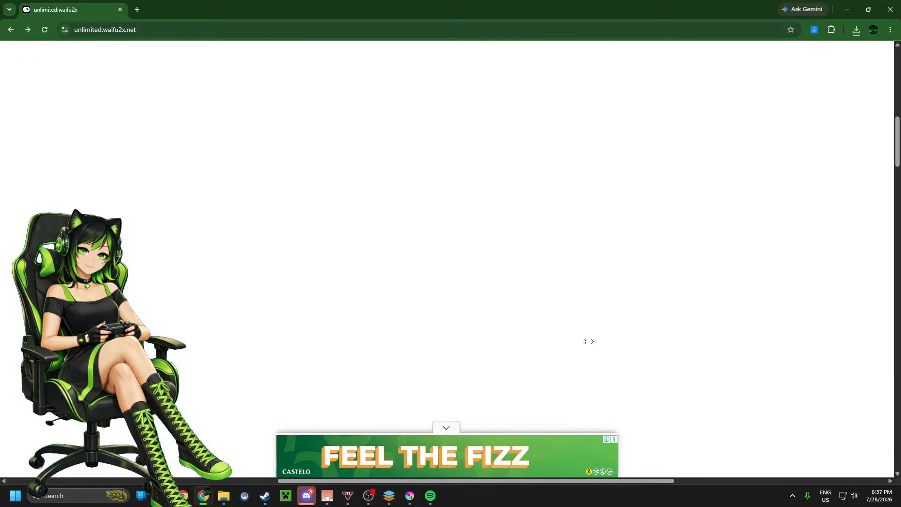
{"action": "left_click_drag", "start_coordinate": [656, 482], "coordinate": [290, 468]}
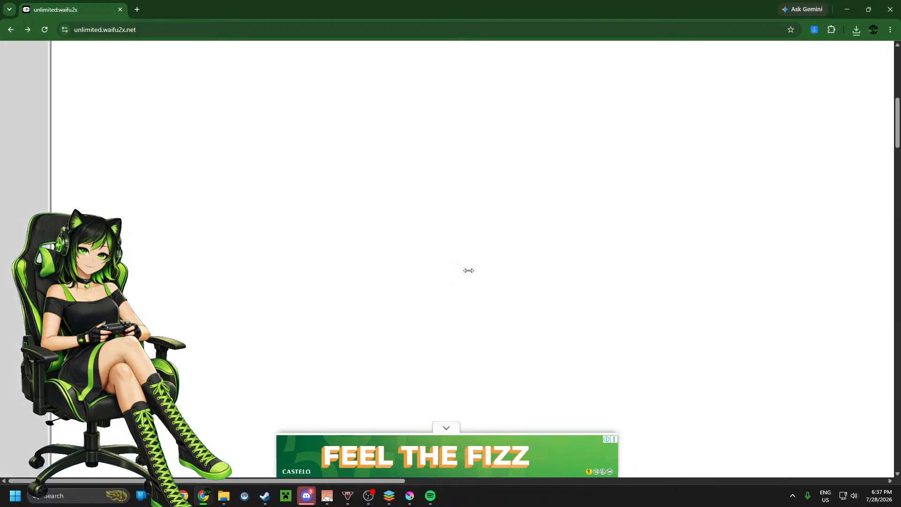
{"action": "scroll", "coordinate": [468, 269], "scroll_direction": "up", "scroll_amount": 5}
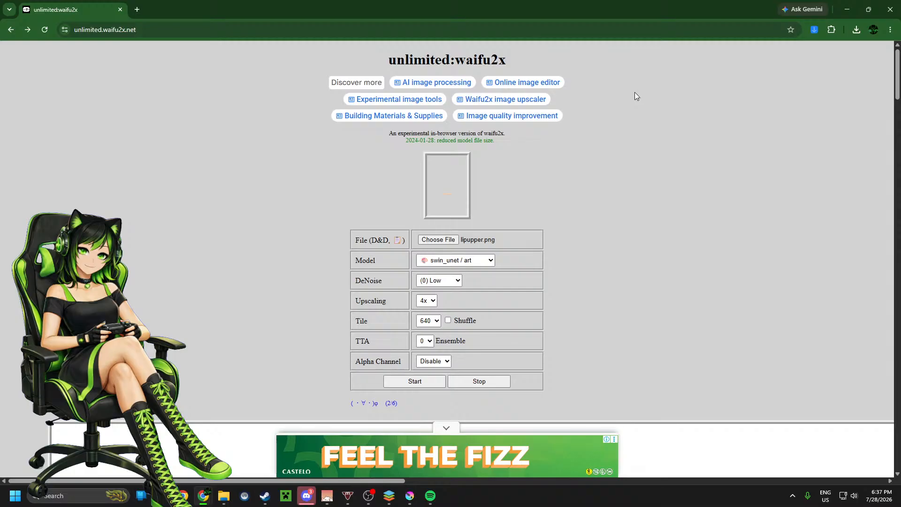
{"action": "left_click", "coordinate": [224, 496]}
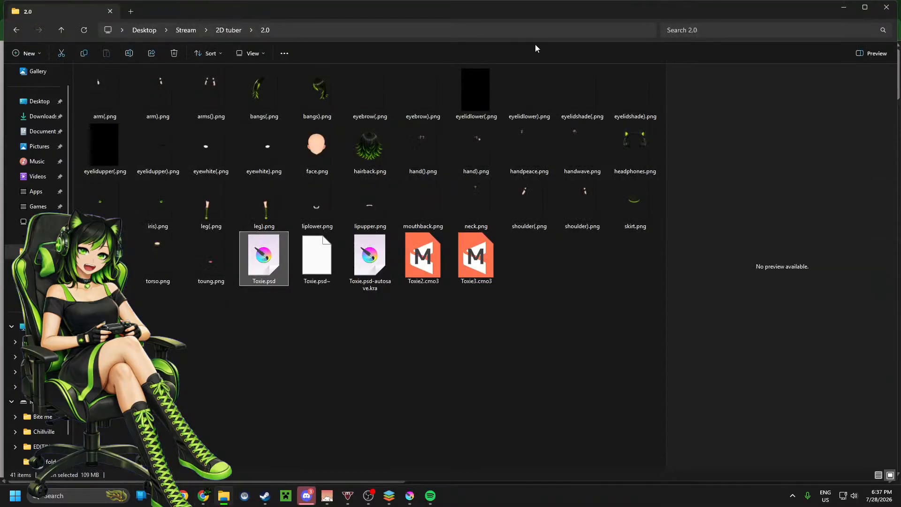
{"action": "left_click_drag", "start_coordinate": [556, 12], "coordinate": [0, 29]}
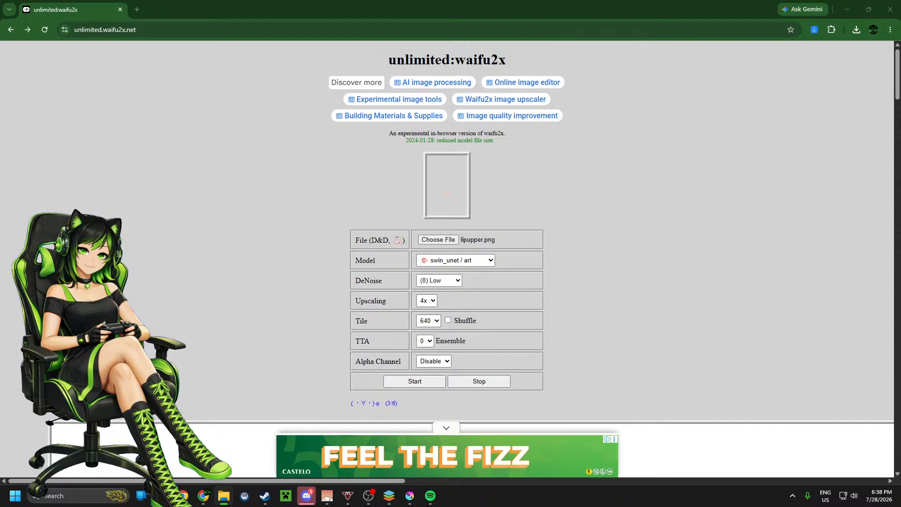
Step: Switch to Krita and show the body in Group 8 to examine the neck and shoulder area, then hide the group again
{"action": "left_click", "coordinate": [410, 496]}
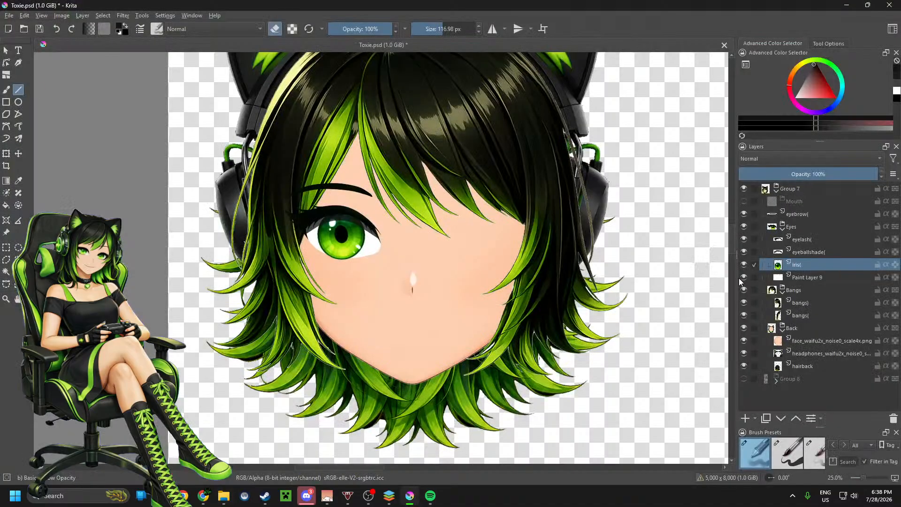
{"action": "left_click", "coordinate": [744, 378]}
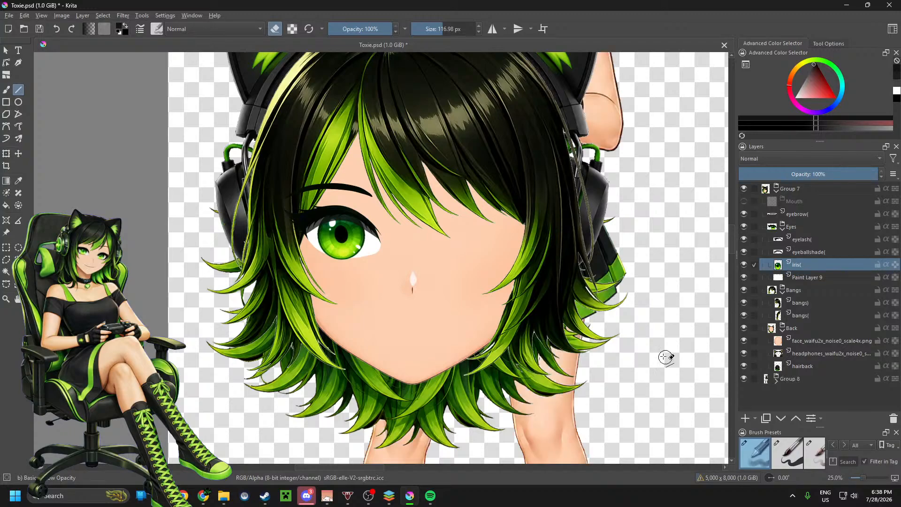
{"action": "scroll", "coordinate": [626, 339], "scroll_direction": "down", "scroll_amount": 1}
{"action": "scroll", "coordinate": [631, 113], "scroll_direction": "up", "scroll_amount": 3}
{"action": "scroll", "coordinate": [594, 281], "scroll_direction": "down", "scroll_amount": 2}
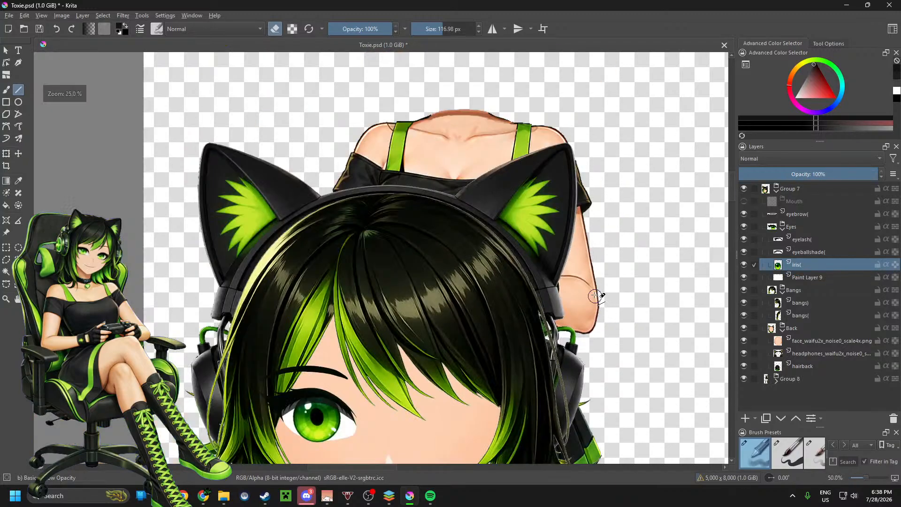
{"action": "scroll", "coordinate": [585, 147], "scroll_direction": "up", "scroll_amount": 2}
{"action": "scroll", "coordinate": [586, 147], "scroll_direction": "down", "scroll_amount": 1}
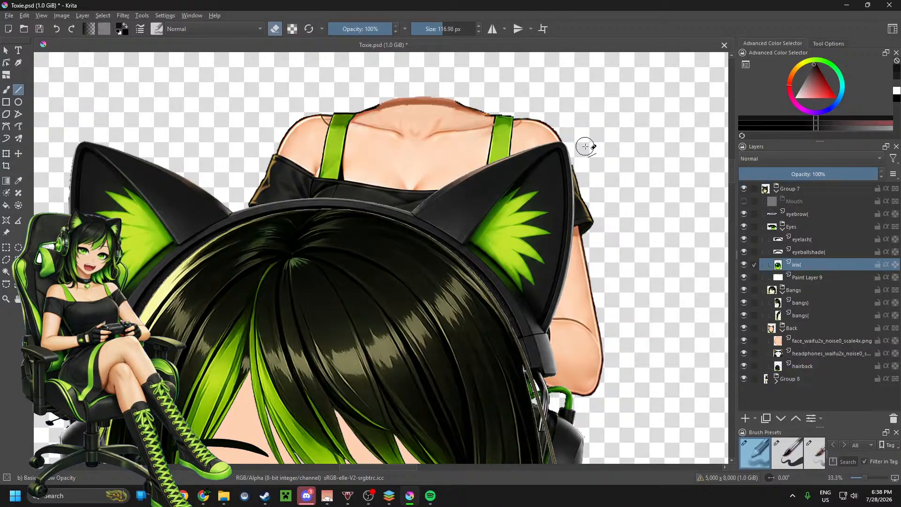
{"action": "scroll", "coordinate": [581, 152], "scroll_direction": "up", "scroll_amount": 1}
{"action": "scroll", "coordinate": [542, 242], "scroll_direction": "down", "scroll_amount": 1}
{"action": "scroll", "coordinate": [444, 101], "scroll_direction": "up", "scroll_amount": 1}
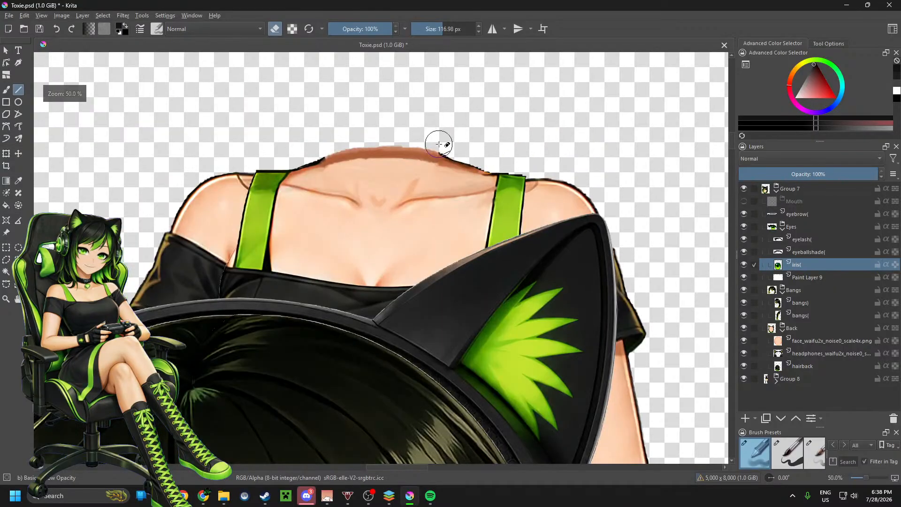
{"action": "scroll", "coordinate": [441, 141], "scroll_direction": "down", "scroll_amount": 1}
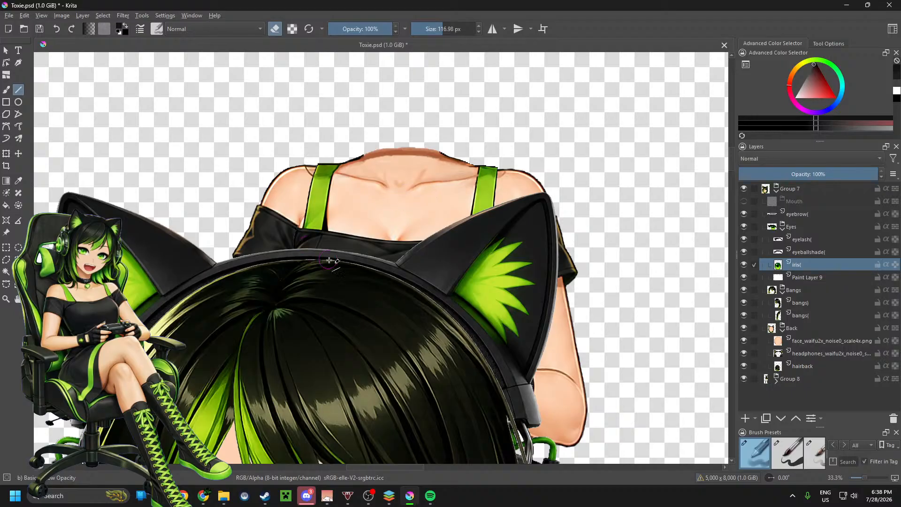
{"action": "scroll", "coordinate": [426, 215], "scroll_direction": "up", "scroll_amount": 1}
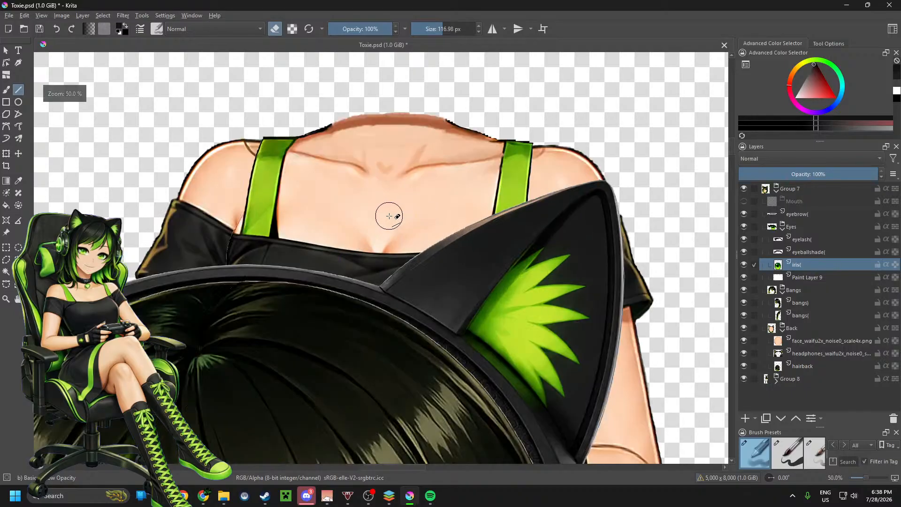
{"action": "scroll", "coordinate": [388, 216], "scroll_direction": "up", "scroll_amount": 1}
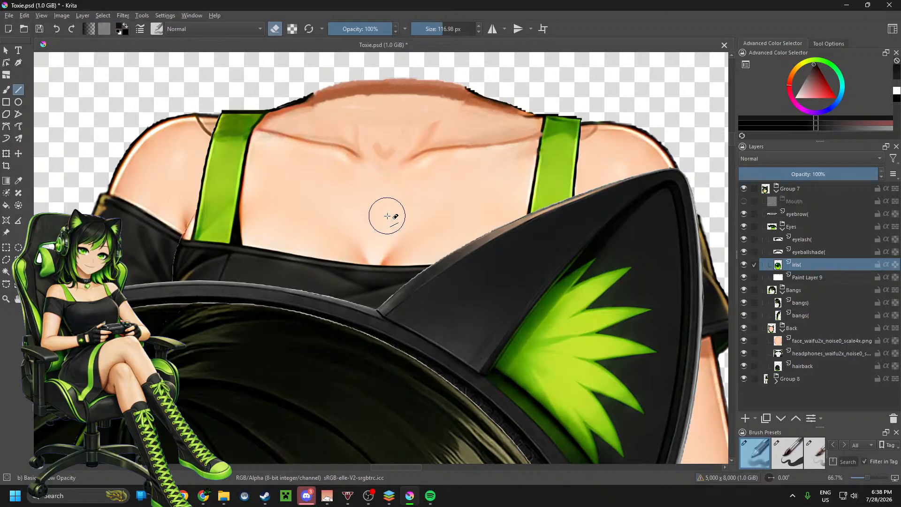
{"action": "scroll", "coordinate": [375, 210], "scroll_direction": "down", "scroll_amount": 1}
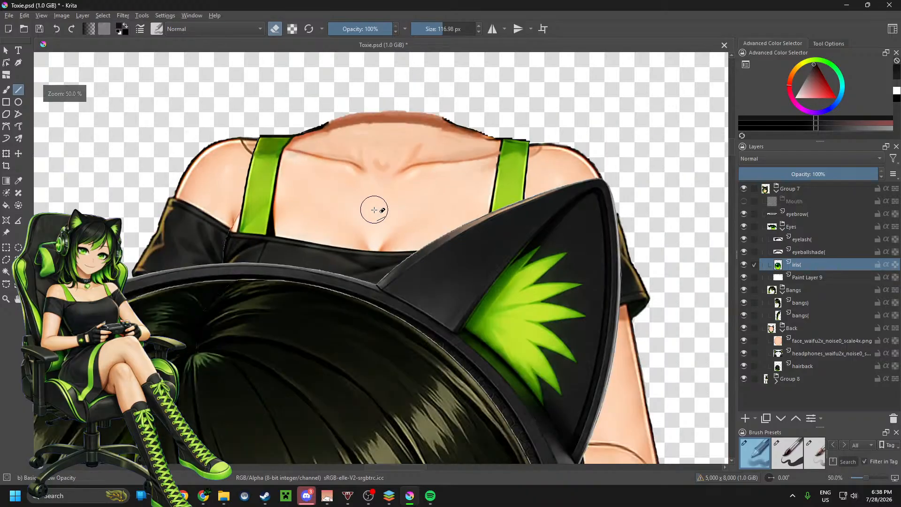
{"action": "scroll", "coordinate": [374, 209], "scroll_direction": "down", "scroll_amount": 2}
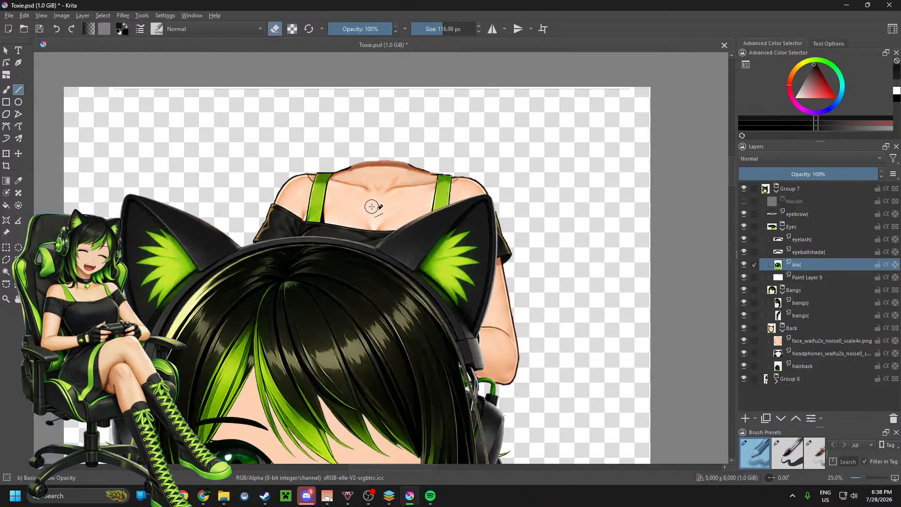
{"action": "scroll", "coordinate": [372, 207], "scroll_direction": "down", "scroll_amount": 3}
{"action": "scroll", "coordinate": [361, 276], "scroll_direction": "up", "scroll_amount": 1}
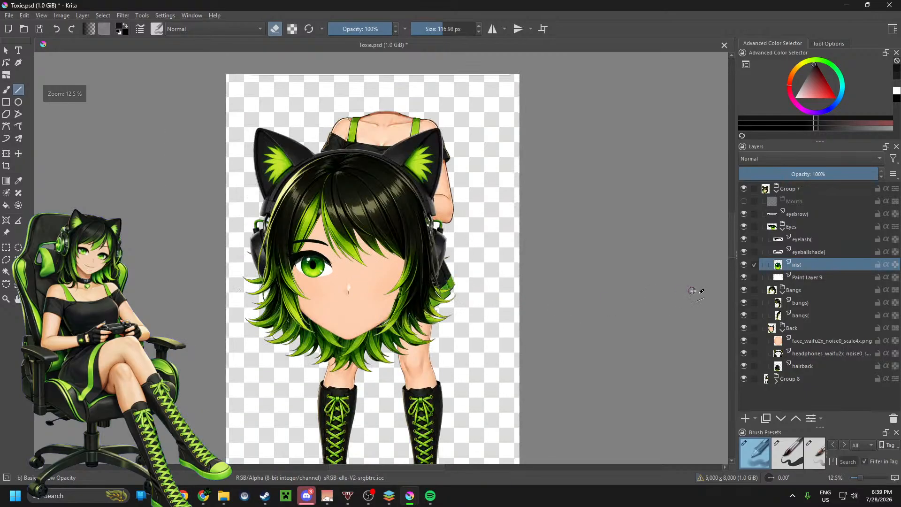
{"action": "left_click", "coordinate": [744, 381]}
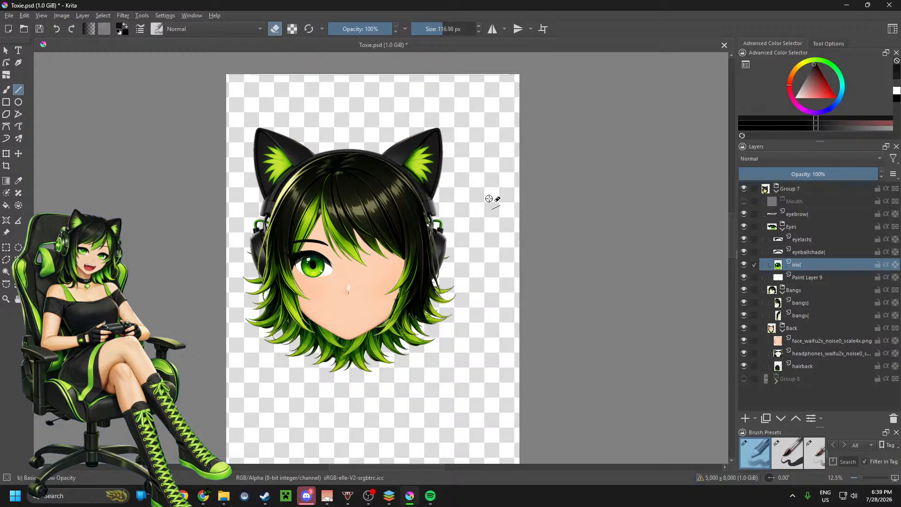
Step: Return to the unlimited:waifu2x page in Chrome and download the 4x upscaled upper lip image
{"action": "mouse_move", "coordinate": [207, 495]}
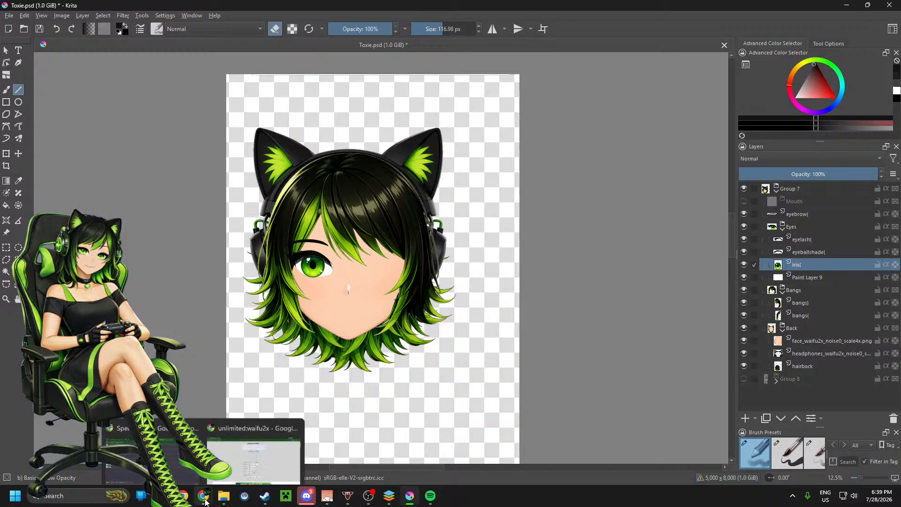
{"action": "left_click", "coordinate": [223, 461]}
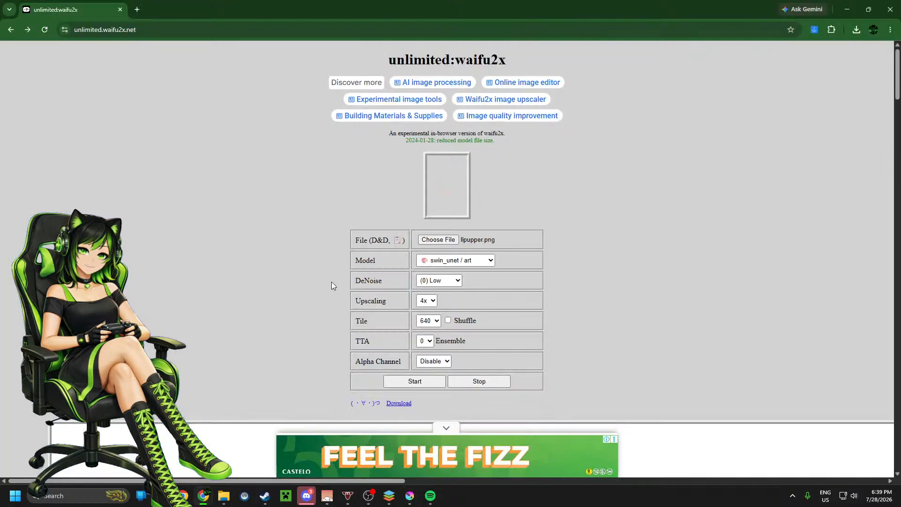
{"action": "left_click", "coordinate": [398, 403]}
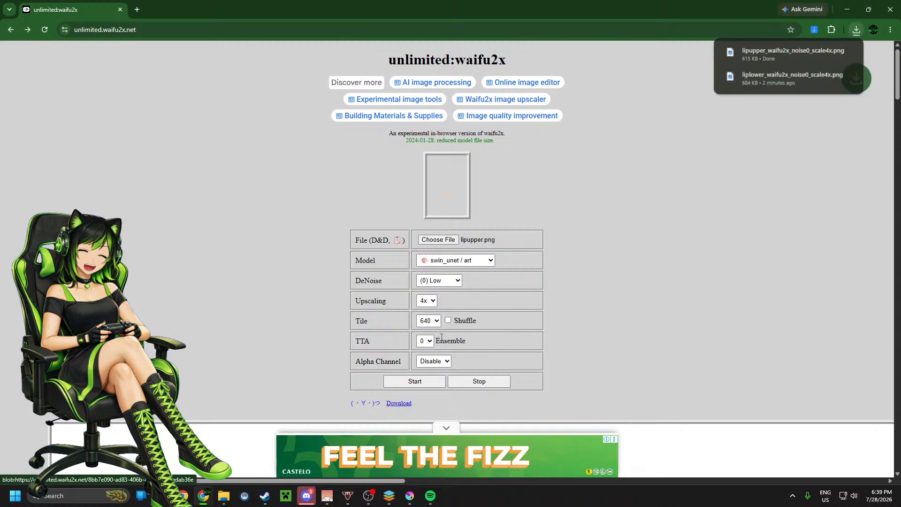
Step: Upscale neck.png from the 2.0 folder by 4x and download the result
{"action": "left_click", "coordinate": [432, 241]}
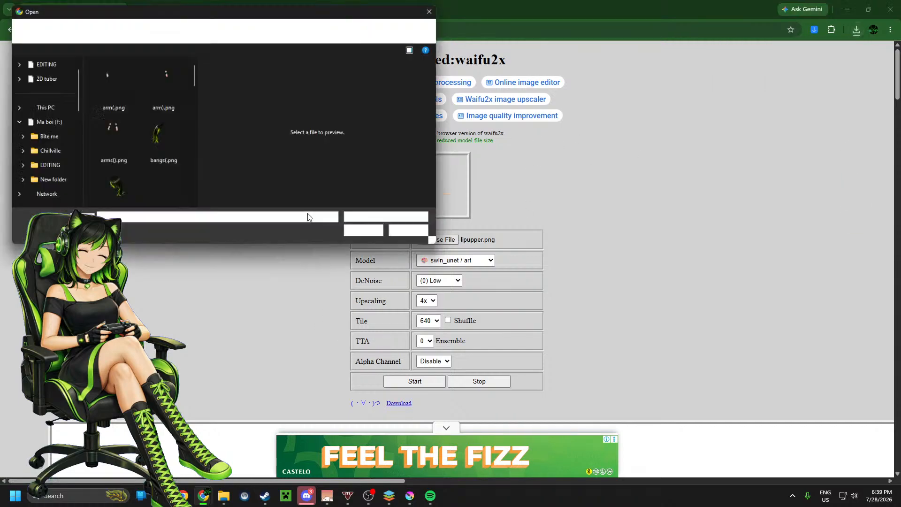
{"action": "left_click_drag", "start_coordinate": [193, 69], "coordinate": [202, 173]}
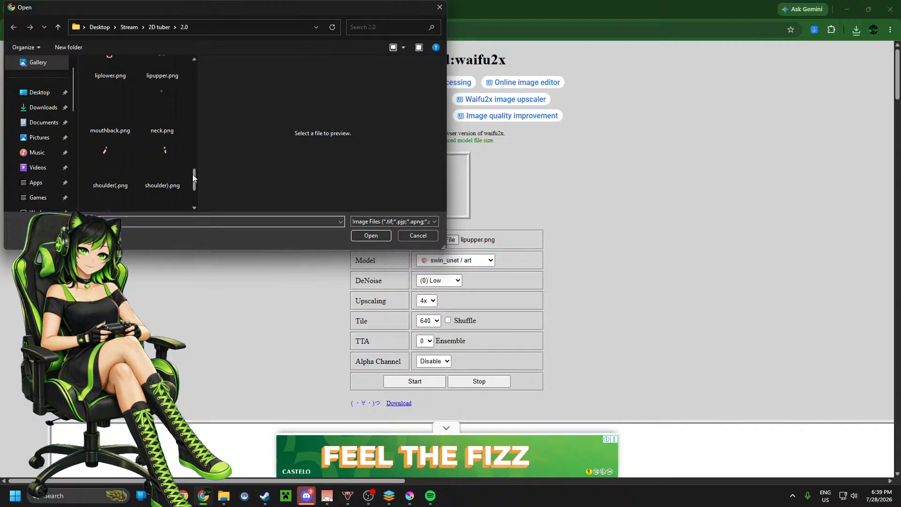
{"action": "scroll", "coordinate": [181, 162], "scroll_direction": "down", "scroll_amount": 1}
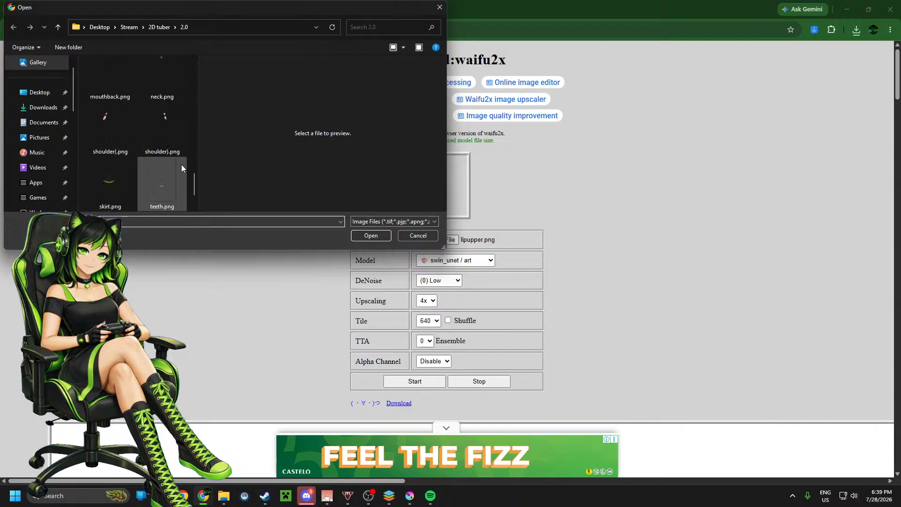
{"action": "double_click", "coordinate": [158, 93]}
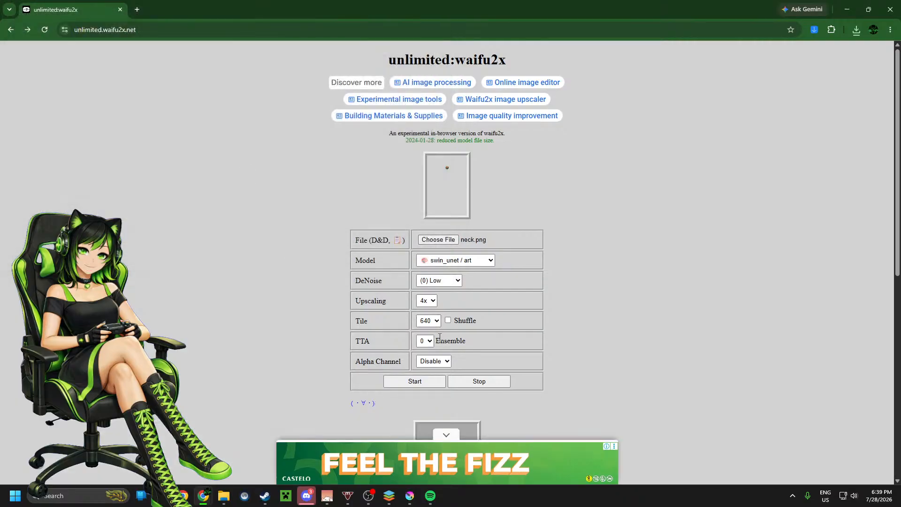
{"action": "left_click", "coordinate": [414, 382]}
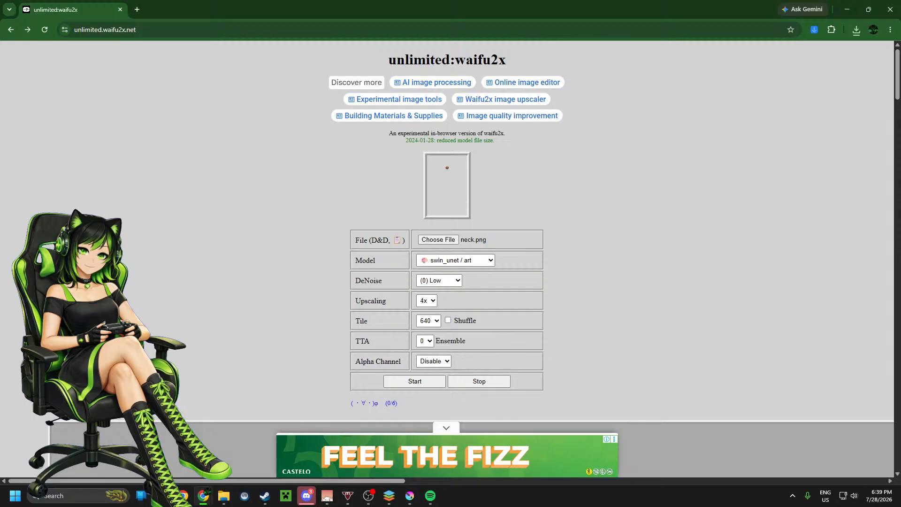
{"action": "key", "text": "alt+Tab"}
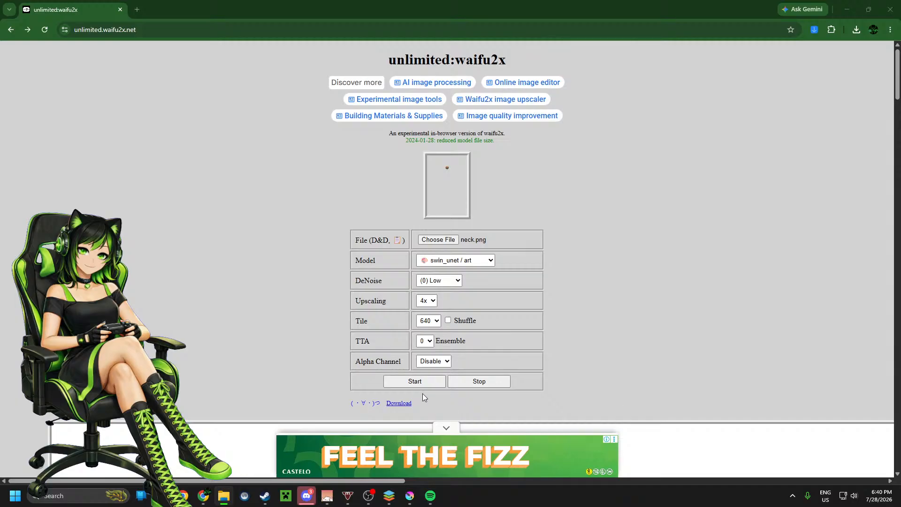
{"action": "left_click", "coordinate": [399, 403]}
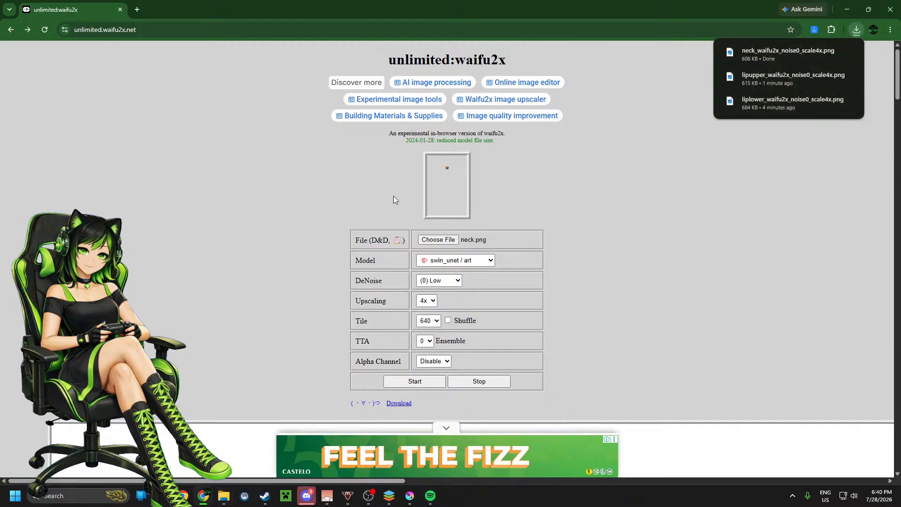
Step: Load toung.png from the 2.0 folder, upscale it 4x and download the result
{"action": "left_click", "coordinate": [438, 241]}
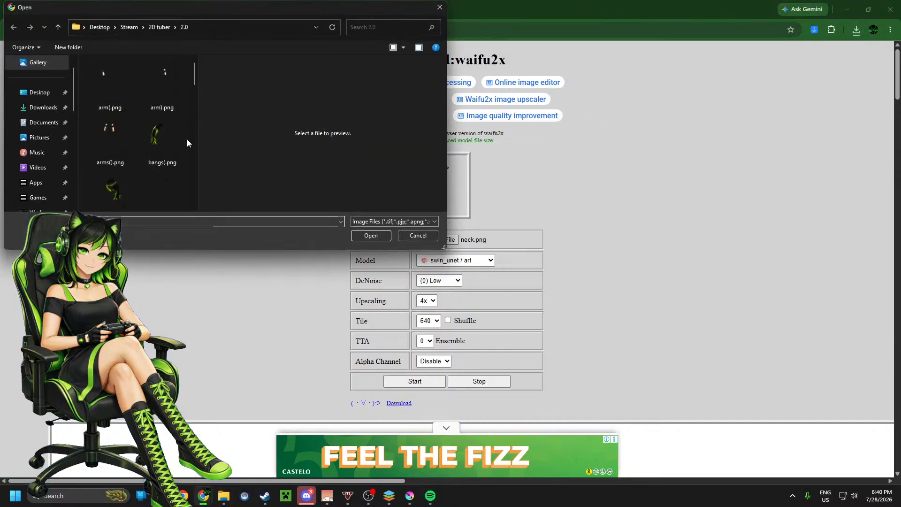
{"action": "scroll", "coordinate": [156, 131], "scroll_direction": "down", "scroll_amount": 1}
{"action": "scroll", "coordinate": [156, 133], "scroll_direction": "down", "scroll_amount": 1}
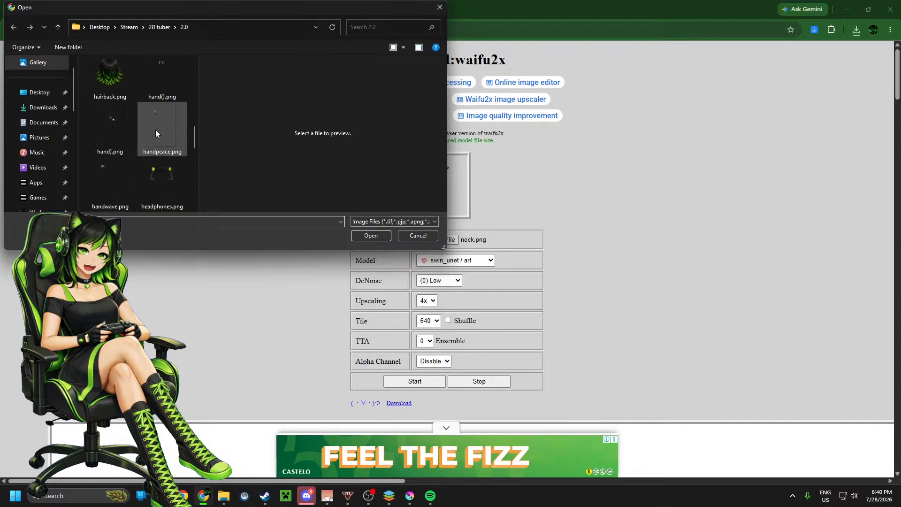
{"action": "scroll", "coordinate": [156, 133], "scroll_direction": "down", "scroll_amount": 1}
{"action": "scroll", "coordinate": [155, 130], "scroll_direction": "down", "scroll_amount": 3}
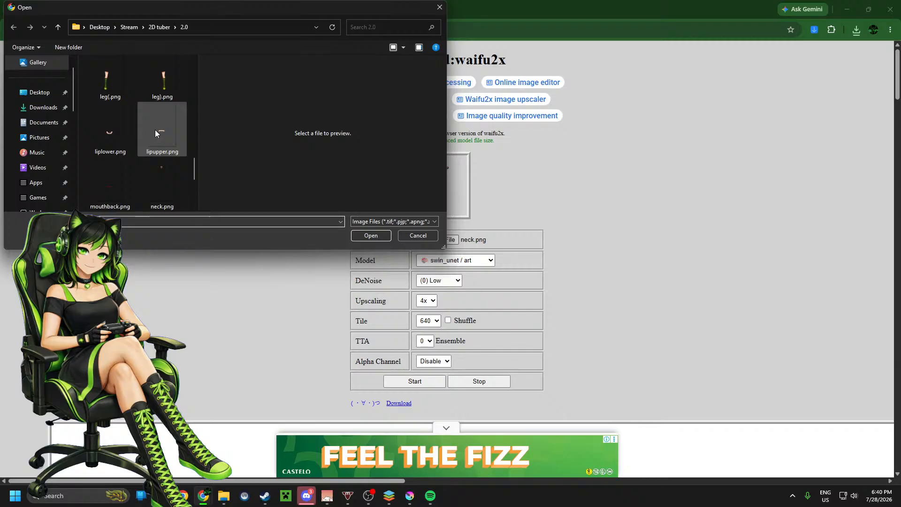
{"action": "scroll", "coordinate": [155, 131], "scroll_direction": "down", "scroll_amount": 1}
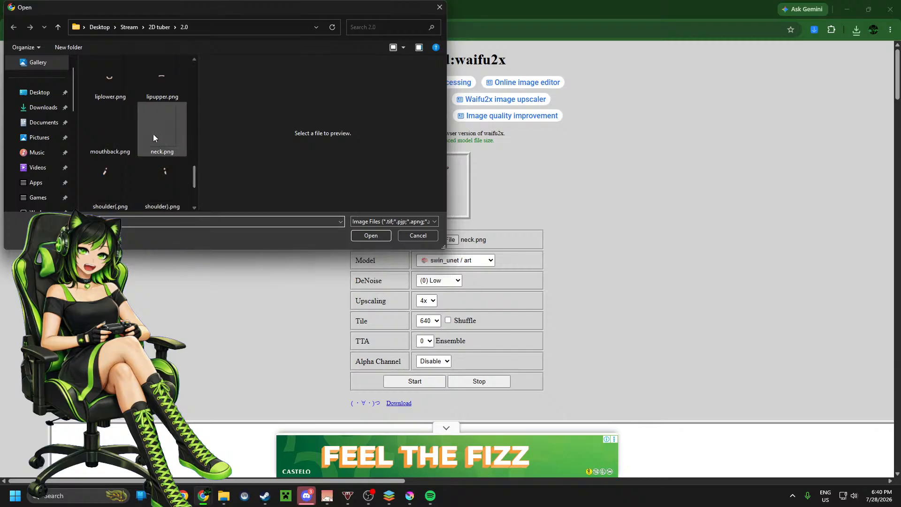
{"action": "scroll", "coordinate": [153, 134], "scroll_direction": "down", "scroll_amount": 2}
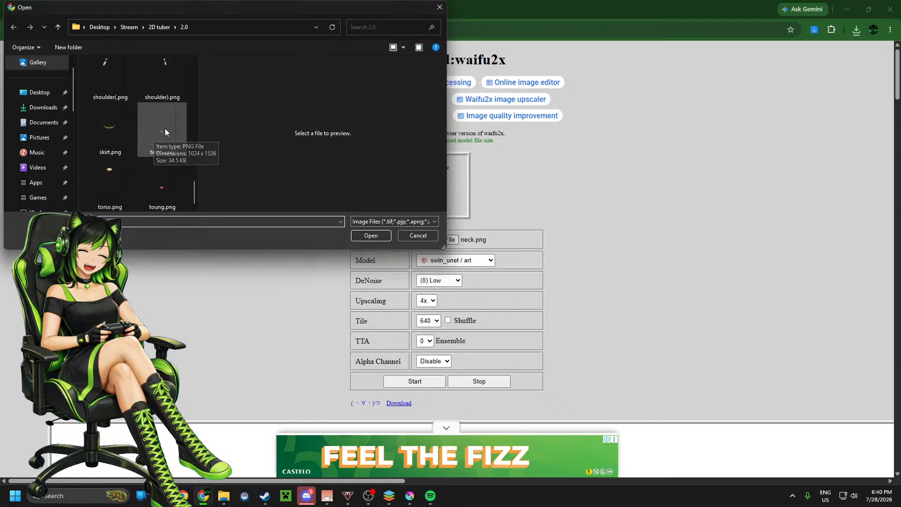
{"action": "double_click", "coordinate": [151, 185]}
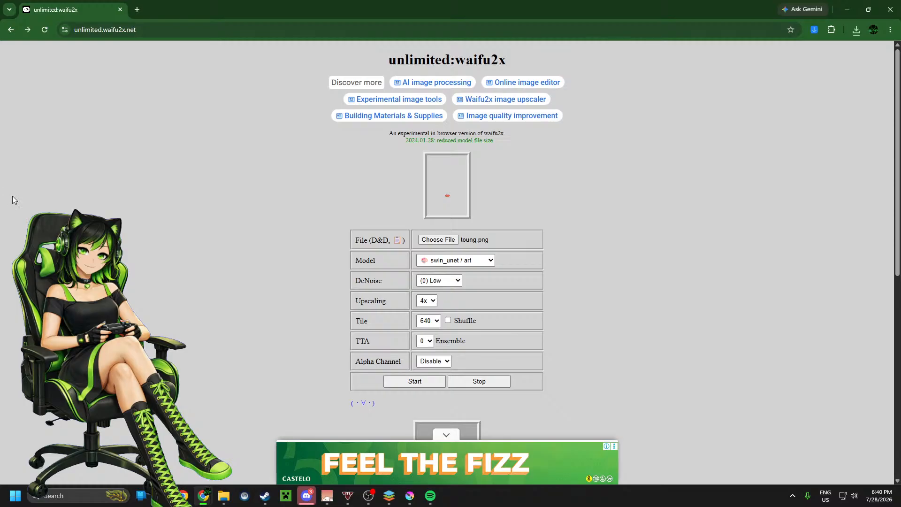
{"action": "left_click", "coordinate": [401, 381]}
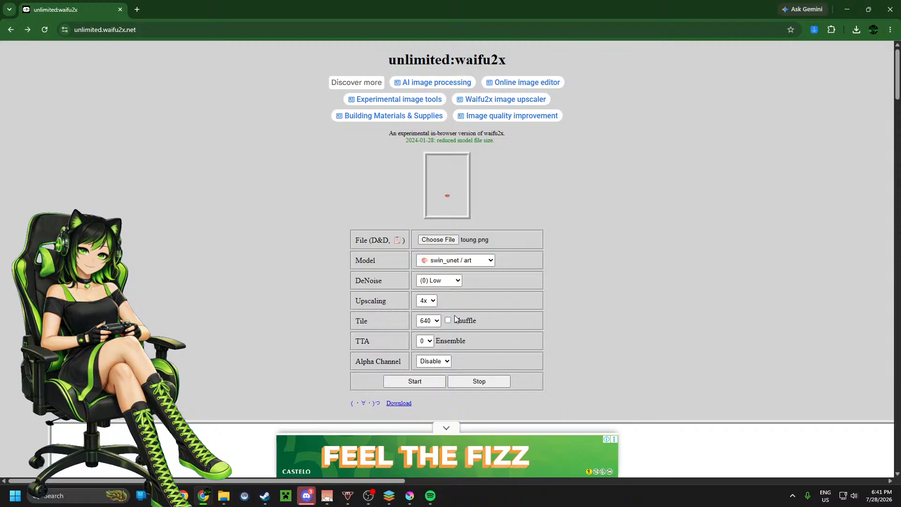
{"action": "left_click", "coordinate": [399, 403]}
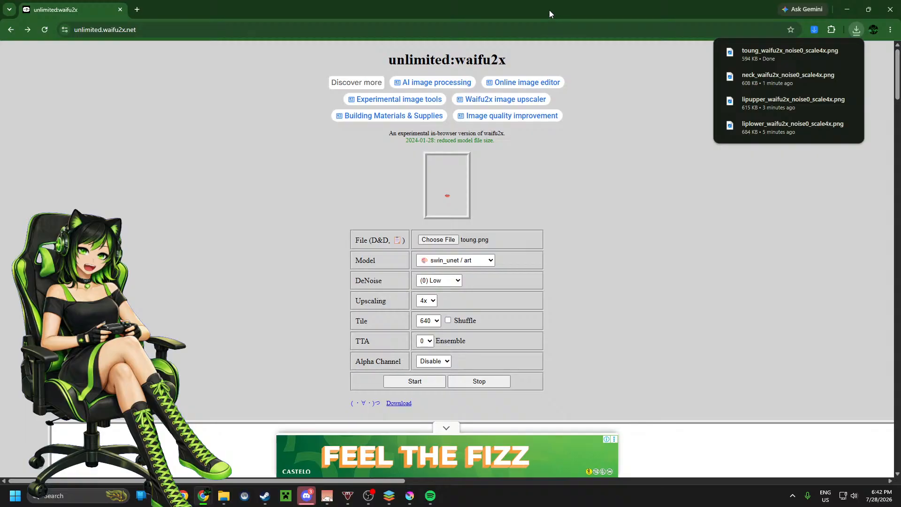
Step: Switch to Krita and insert the upscaled tongue, lower lip, upper lip and neck images as separate layers above the Mouth group
{"action": "left_click", "coordinate": [847, 10]}
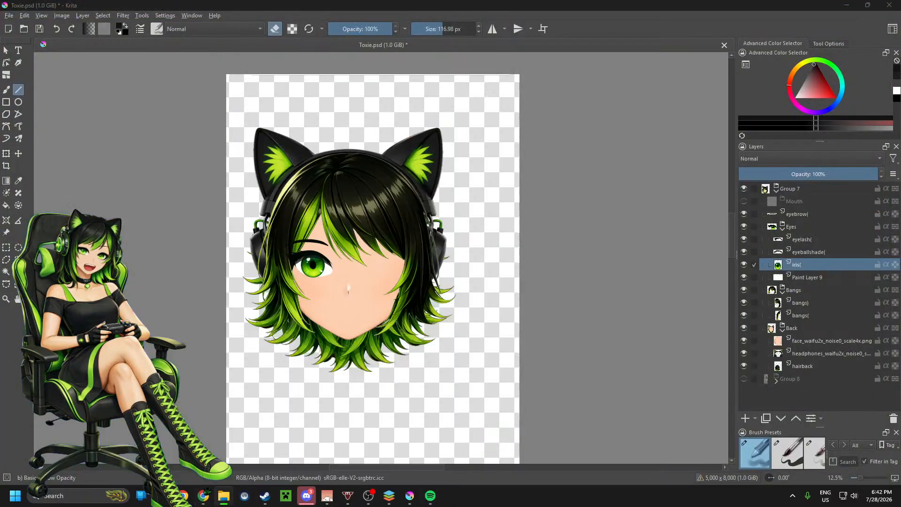
{"action": "left_click_drag", "start_coordinate": [0, 286], "coordinate": [516, 284]}
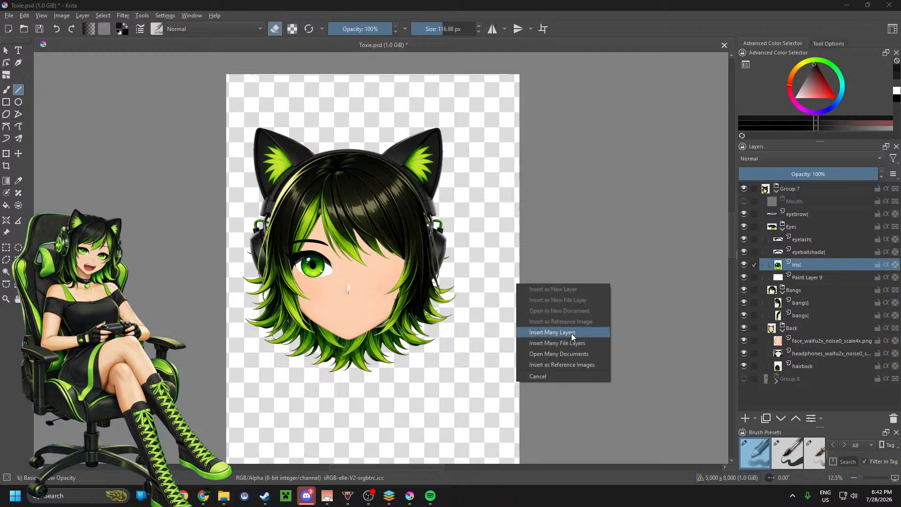
{"action": "left_click", "coordinate": [604, 230]}
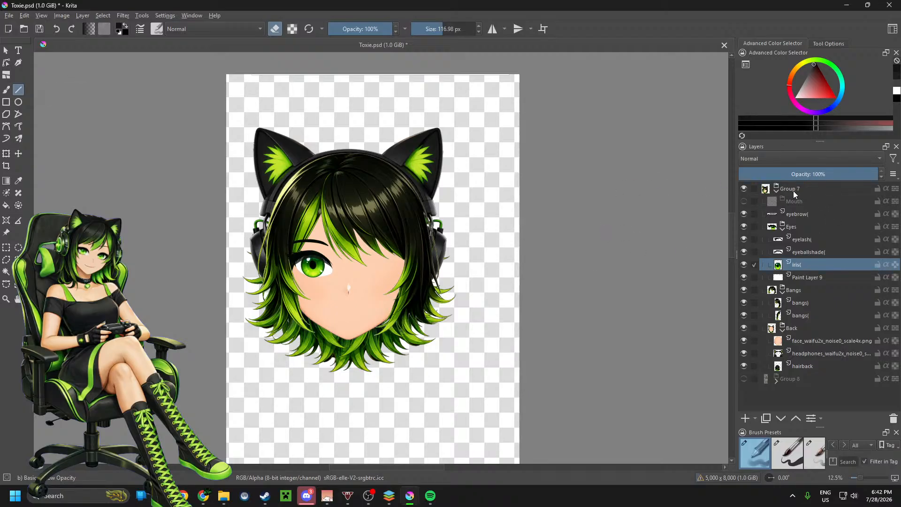
{"action": "left_click", "coordinate": [802, 202]}
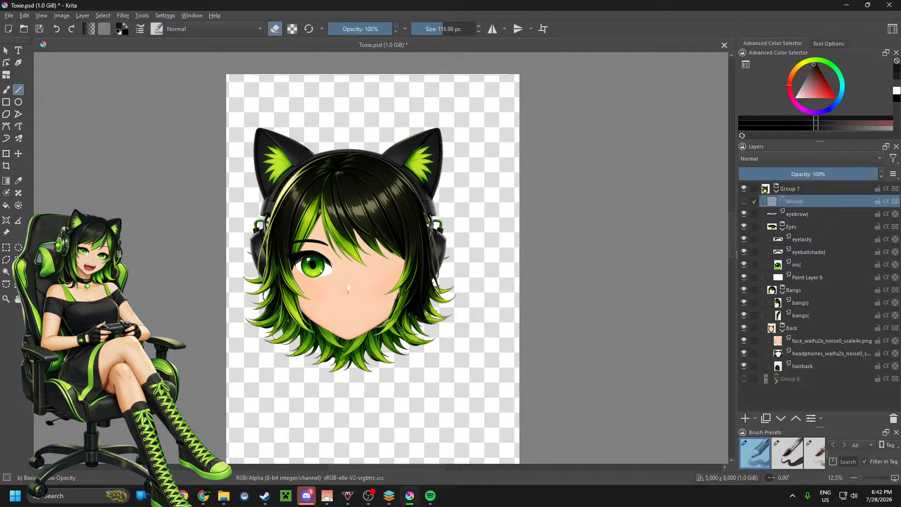
{"action": "left_click_drag", "start_coordinate": [583, 285], "coordinate": [585, 286]}
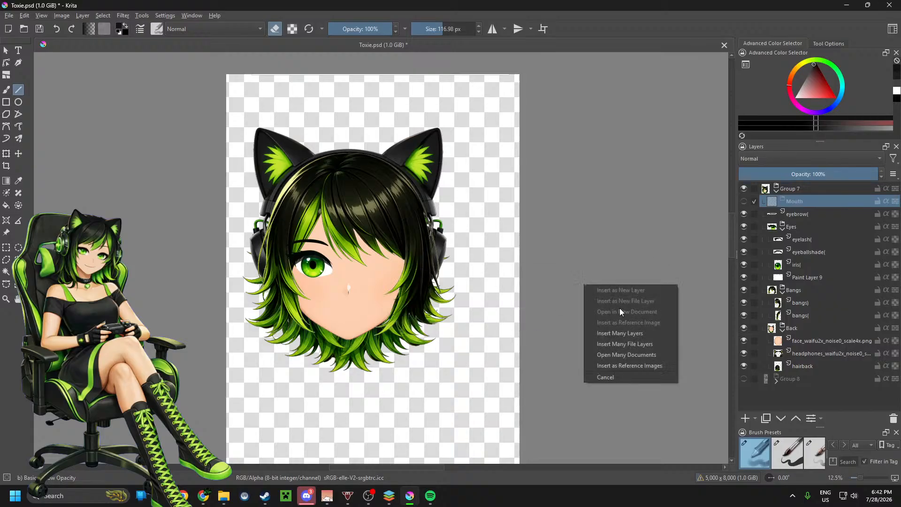
{"action": "left_click", "coordinate": [625, 332]}
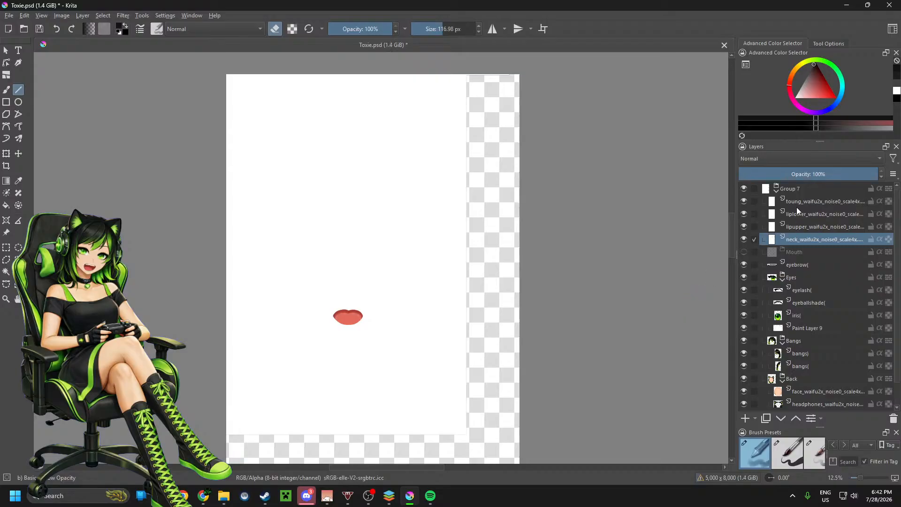
Step: Move the four imported tongue, lip and neck layers into the Mouth group and make the group visible
{"action": "left_click", "coordinate": [796, 201]}
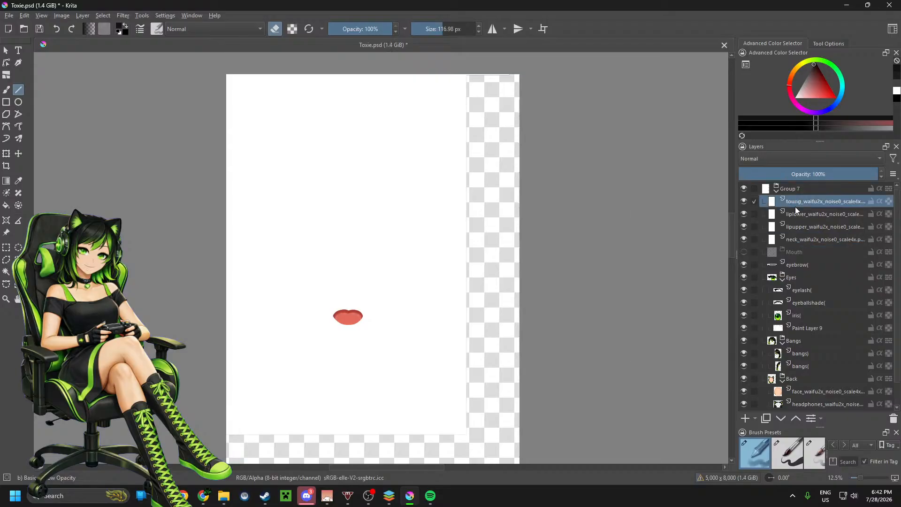
{"action": "left_click", "coordinate": [792, 239], "text": "shift"}
{"action": "left_click_drag", "start_coordinate": [792, 238], "coordinate": [804, 253]}
{"action": "left_click", "coordinate": [744, 202]}
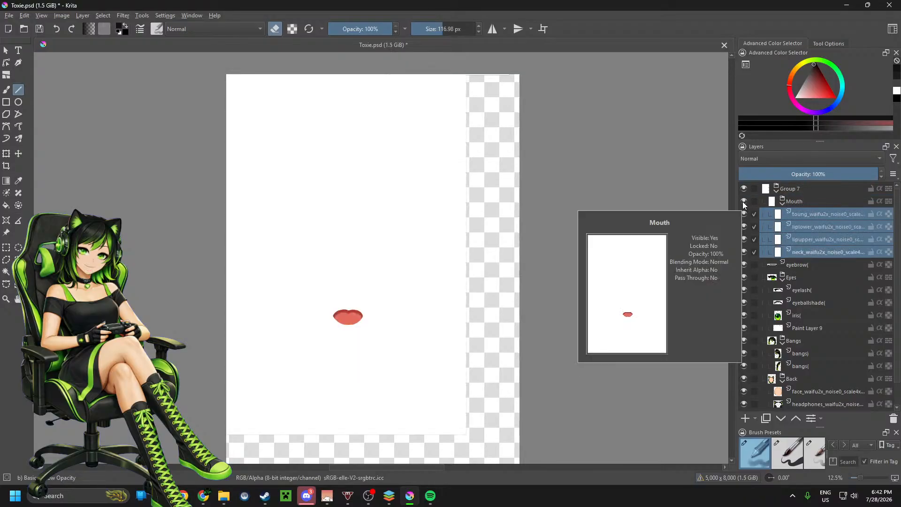
Step: Select the white background of the tongue layer with the Contiguous Selection tool and clear it
{"action": "left_click", "coordinate": [792, 214]}
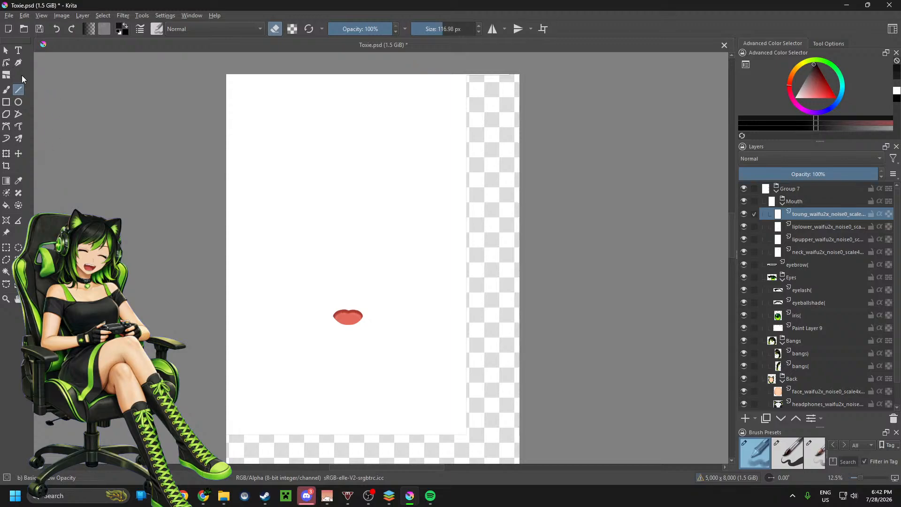
{"action": "left_click", "coordinate": [6, 192]}
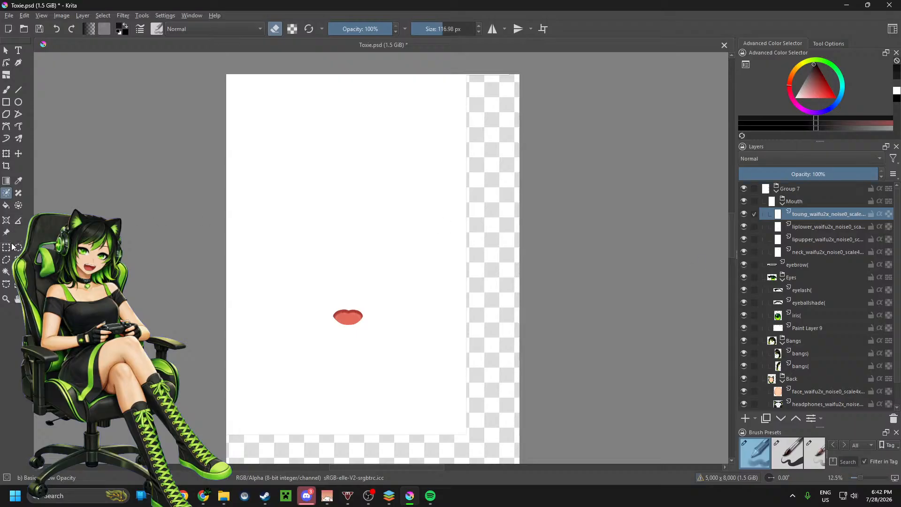
{"action": "left_click", "coordinate": [6, 272]}
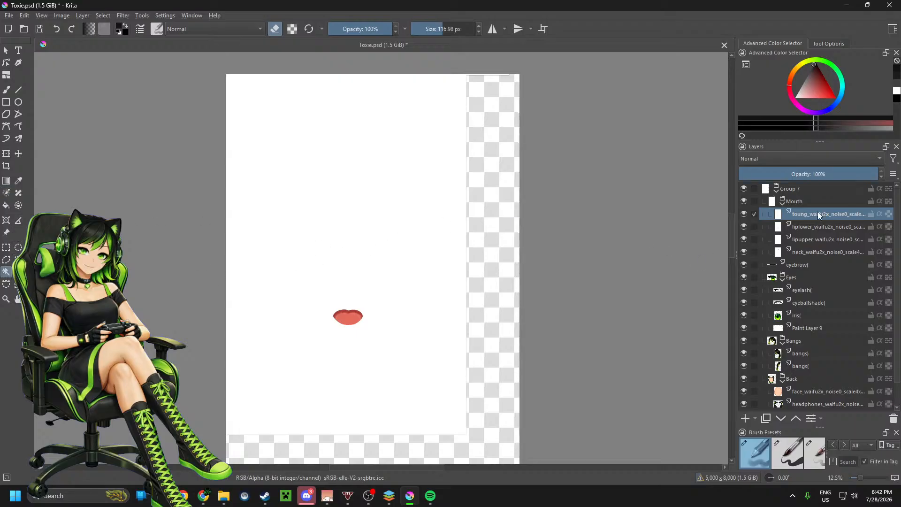
{"action": "left_click", "coordinate": [416, 233]}
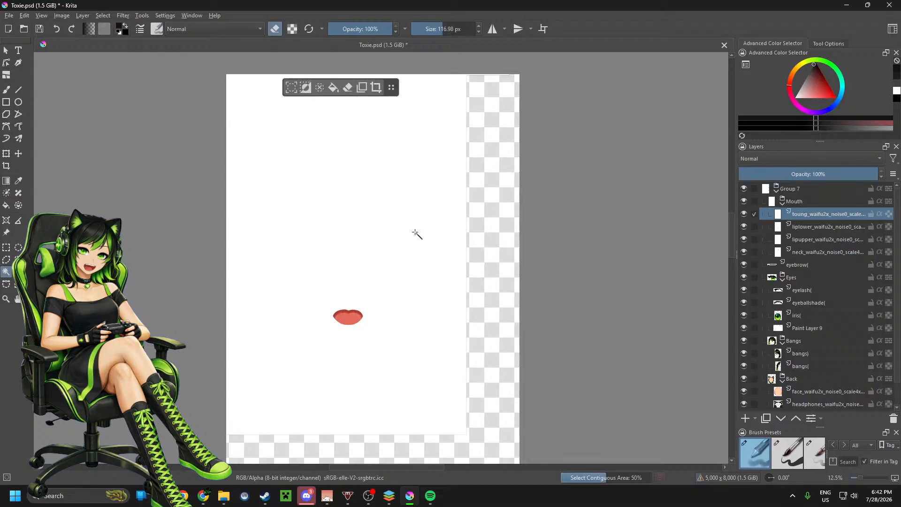
{"action": "left_click", "coordinate": [349, 88]}
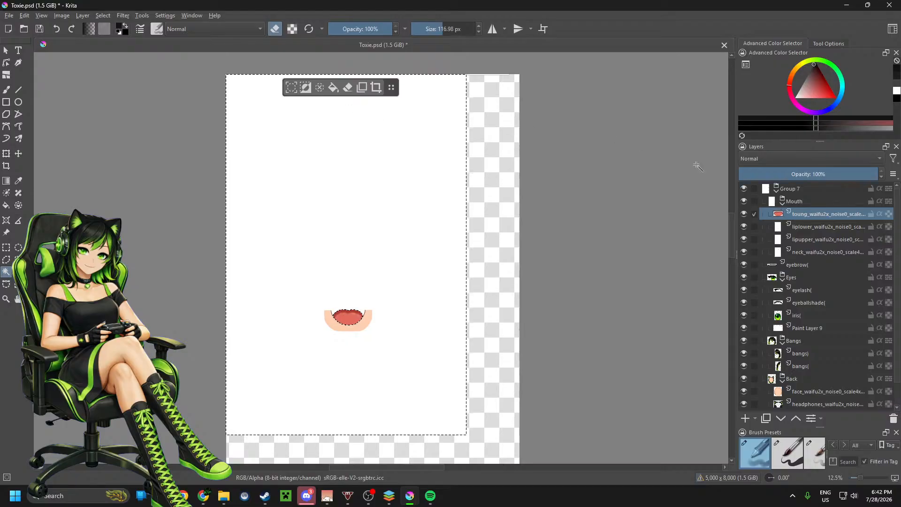
Step: Clear the white background from the lower lip, upper lip and neck layers
{"action": "left_click", "coordinate": [811, 228]}
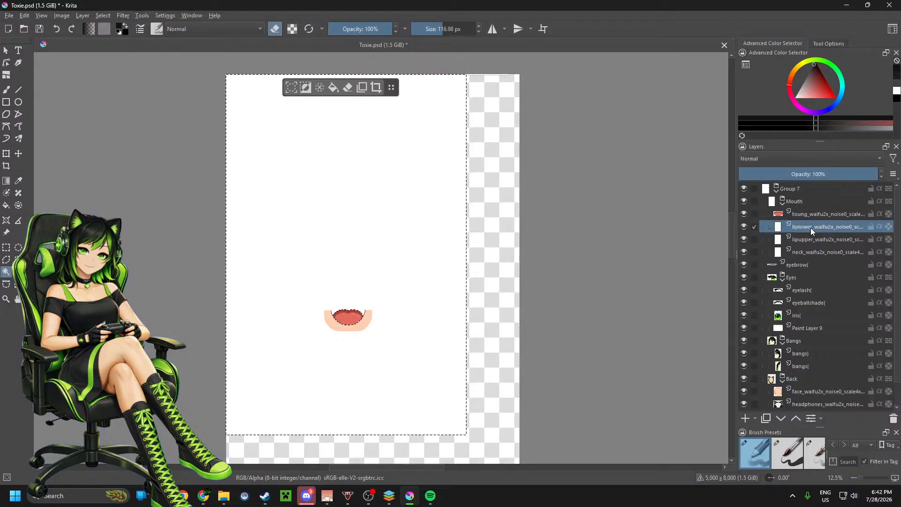
{"action": "left_click", "coordinate": [441, 221]}
{"action": "left_click", "coordinate": [817, 241]}
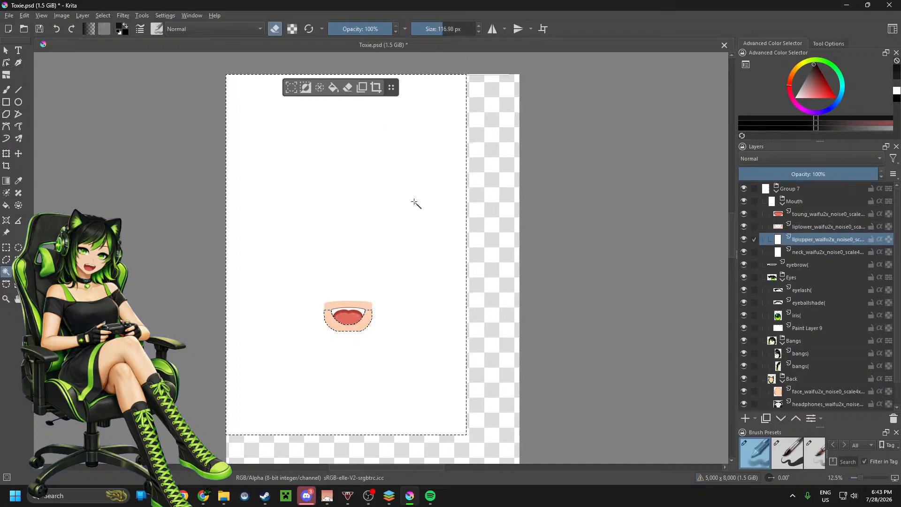
{"action": "left_click", "coordinate": [348, 89]}
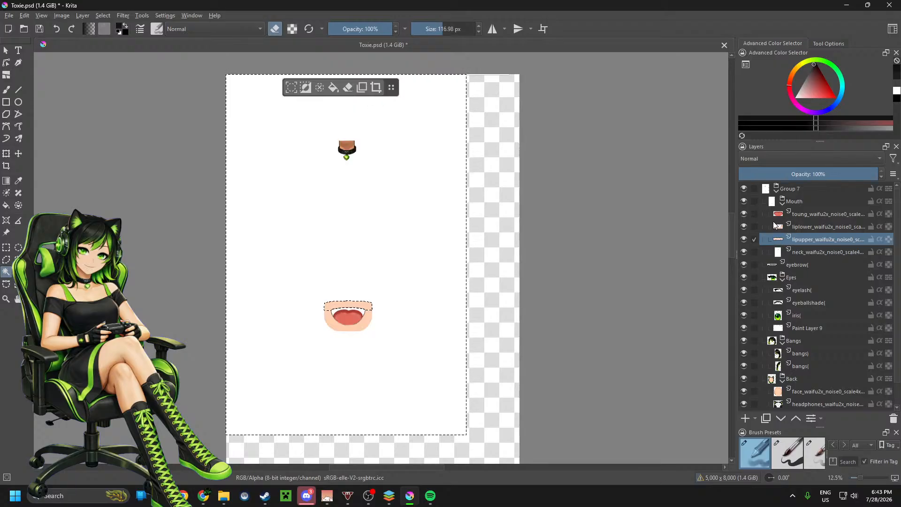
{"action": "left_click", "coordinate": [810, 253]}
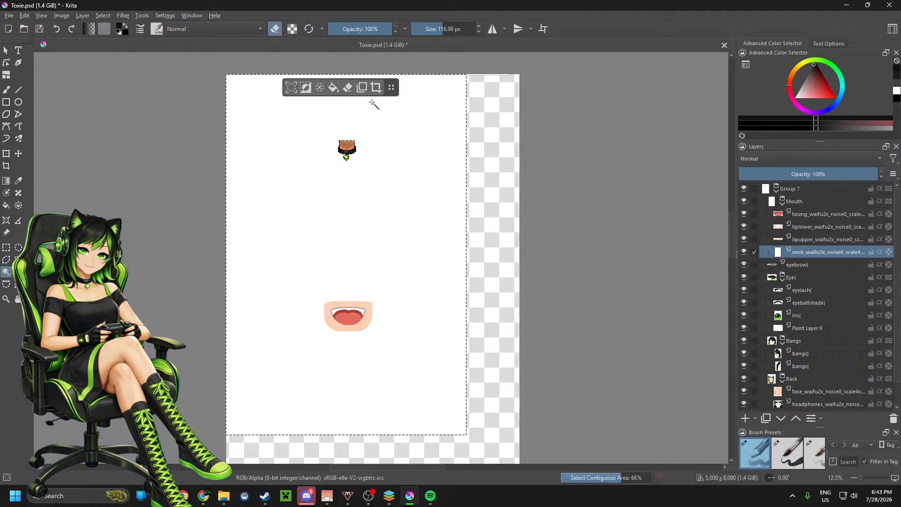
{"action": "left_click", "coordinate": [348, 91]}
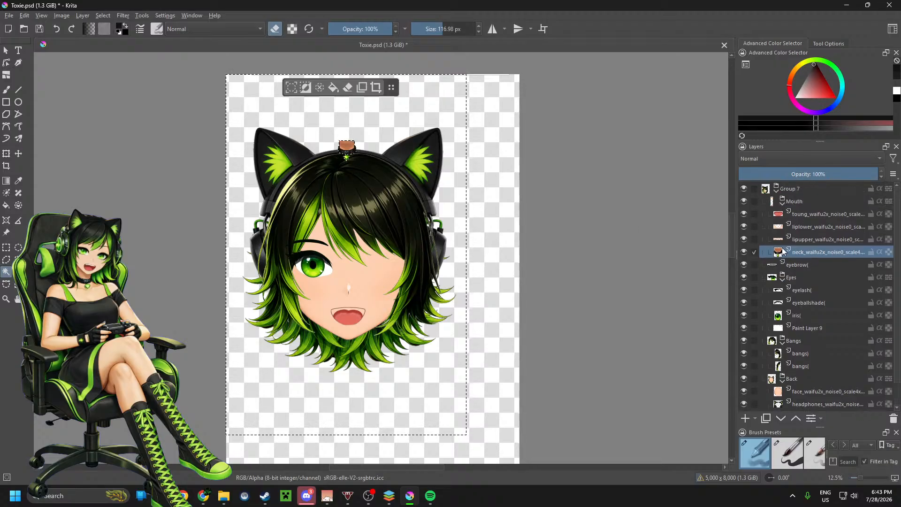
Step: Make a rectangular selection around the neck and choker piece on the neck layer and copy it
{"action": "mouse_move", "coordinate": [780, 252]}
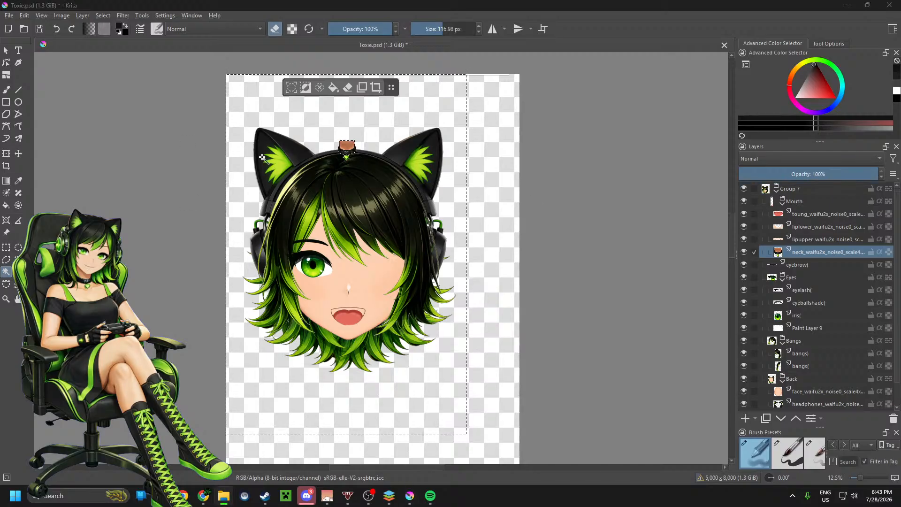
{"action": "scroll", "coordinate": [349, 136], "scroll_direction": "down", "scroll_amount": 2}
{"action": "scroll", "coordinate": [349, 136], "scroll_direction": "up", "scroll_amount": 5}
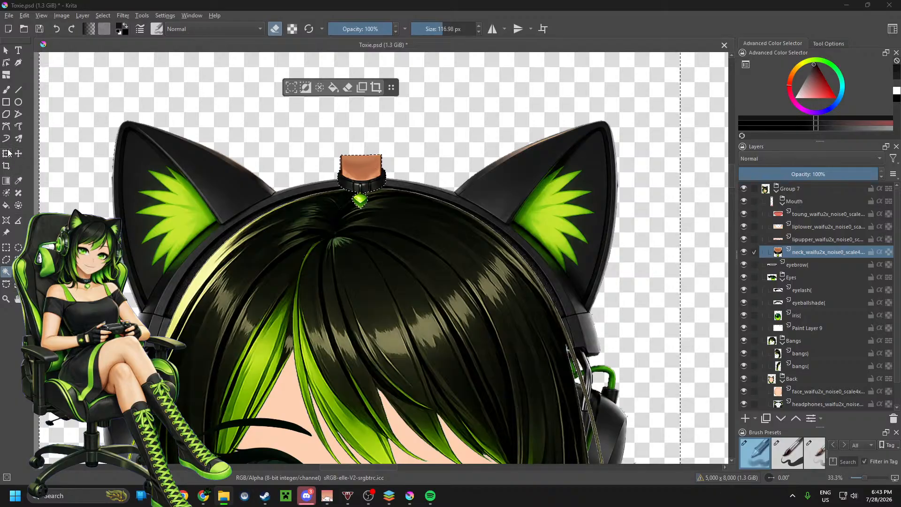
{"action": "key", "text": "ctrl+r"}
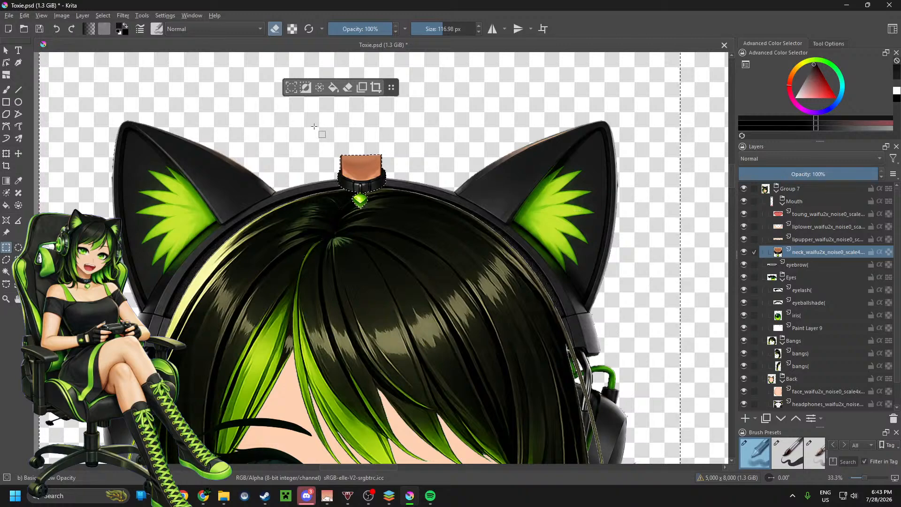
{"action": "left_click_drag", "start_coordinate": [314, 125], "coordinate": [417, 219]}
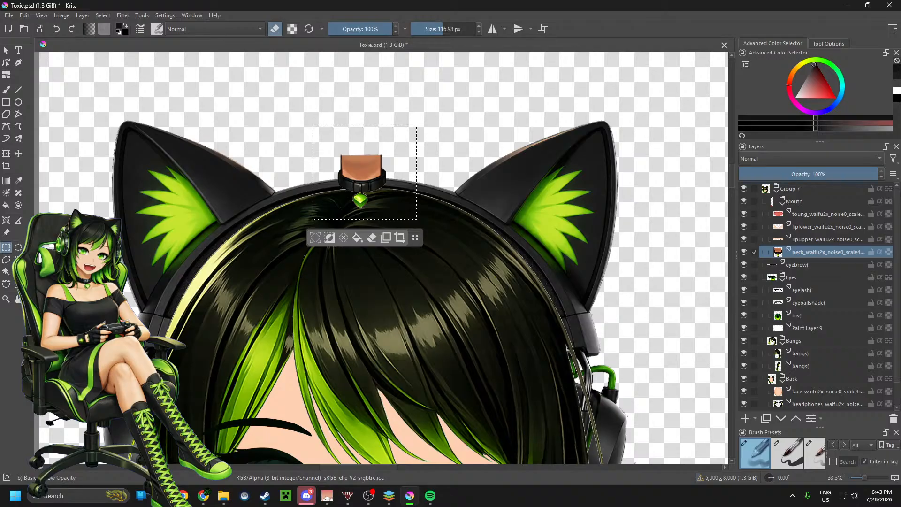
Step: Switch to Chrome and open ChatGPT in a new tab
{"action": "left_click", "coordinate": [204, 496]}
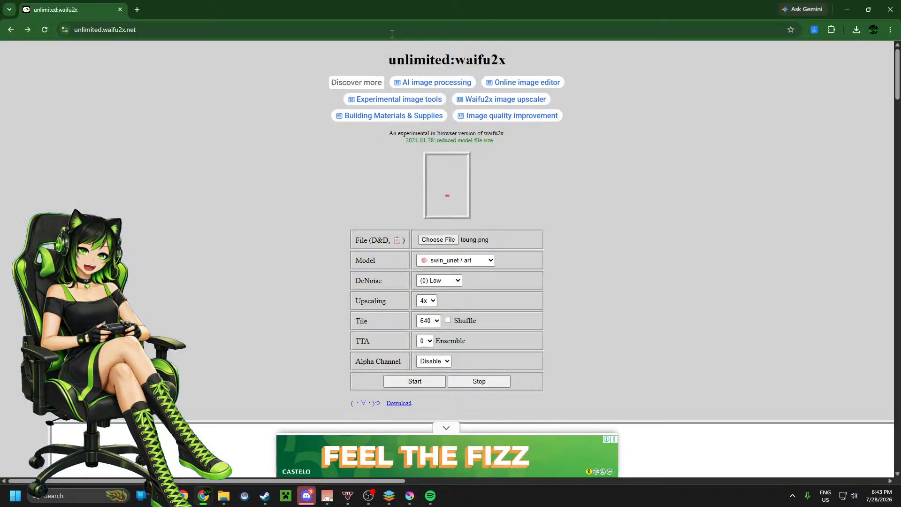
{"action": "left_click", "coordinate": [137, 10]}
{"action": "left_click", "coordinate": [81, 46]}
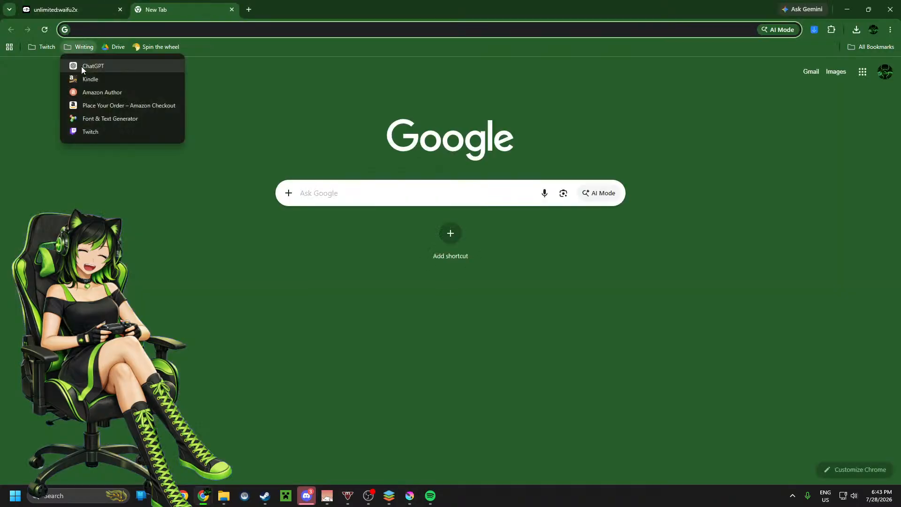
{"action": "left_click", "coordinate": [81, 67]}
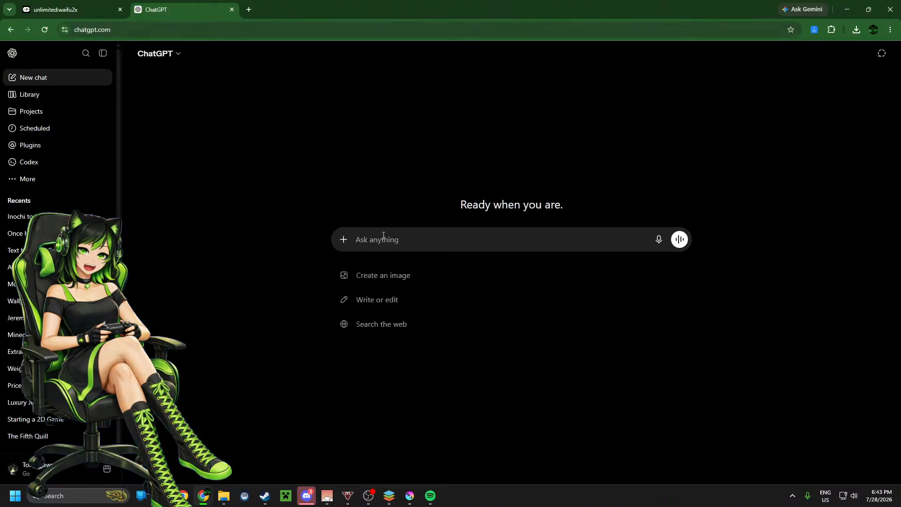
Step: Paste the copied neck and choker image into the chat and submit the prompt "make this a higher quality and make it a transparent png"
{"action": "key", "text": "ctrl+v"}
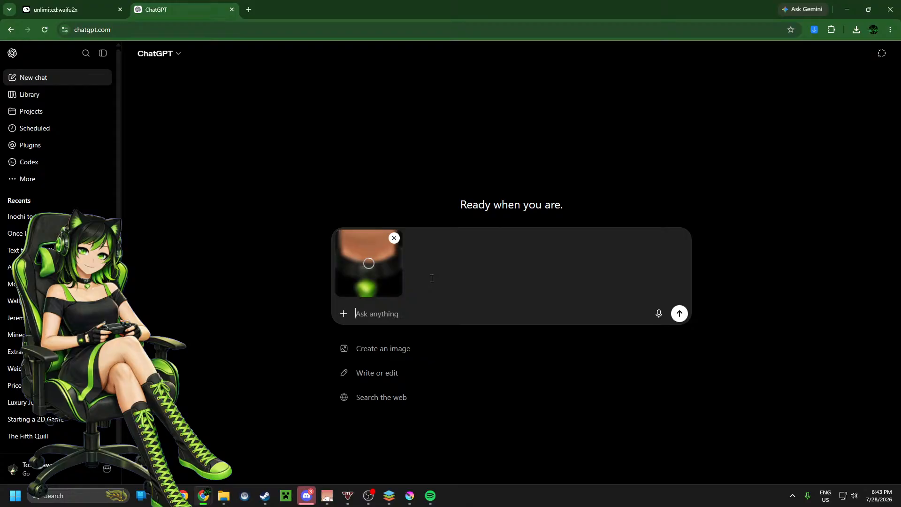
{"action": "type", "text": "make t"}
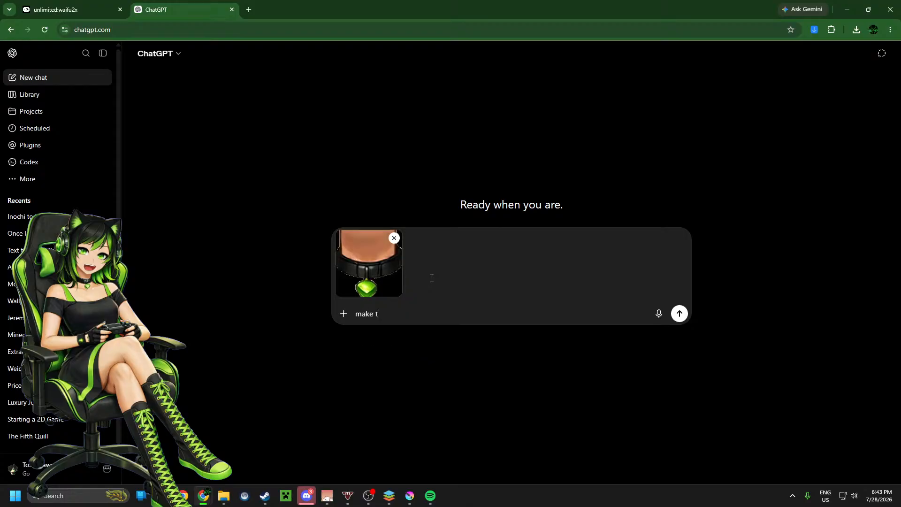
{"action": "type", "text": "his a higher quality"}
{"action": "type", "text": "and make"}
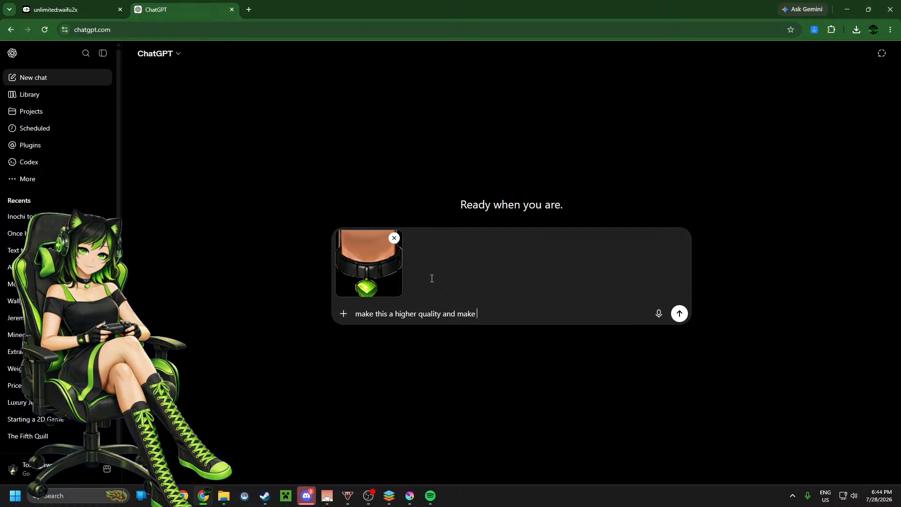
{"action": "type", "text": " it a transparent png"}
{"action": "key", "text": "Return"}
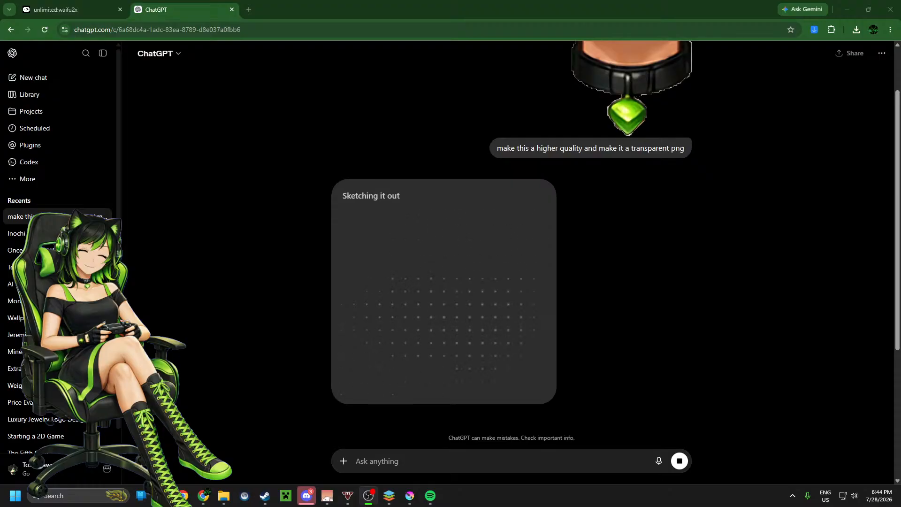
Step: Collapse the chat history sidebar
{"action": "left_click", "coordinate": [708, 241]}
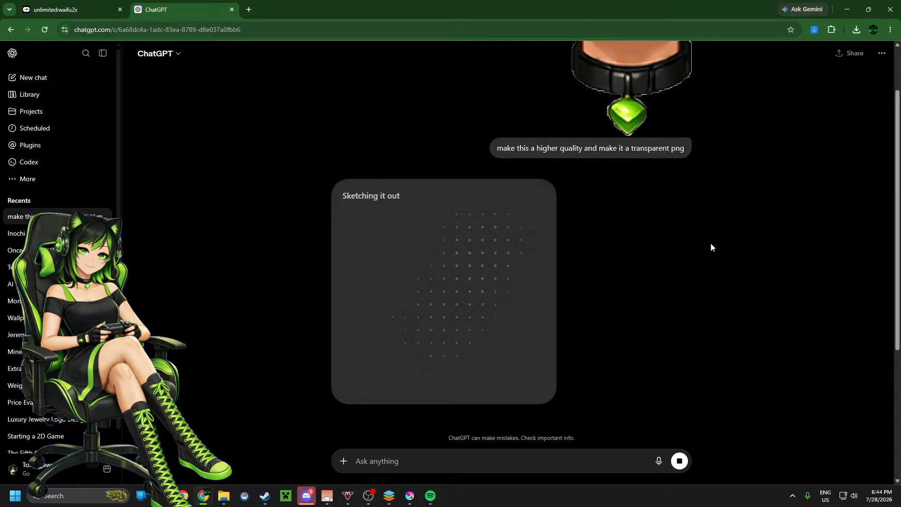
{"action": "left_click", "coordinate": [103, 53]}
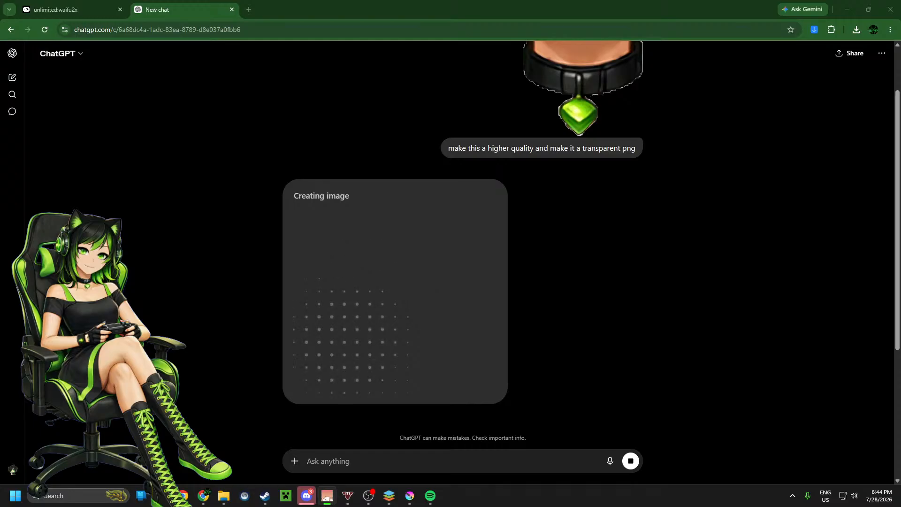
{"action": "scroll", "coordinate": [668, 281], "scroll_direction": "up", "scroll_amount": 2}
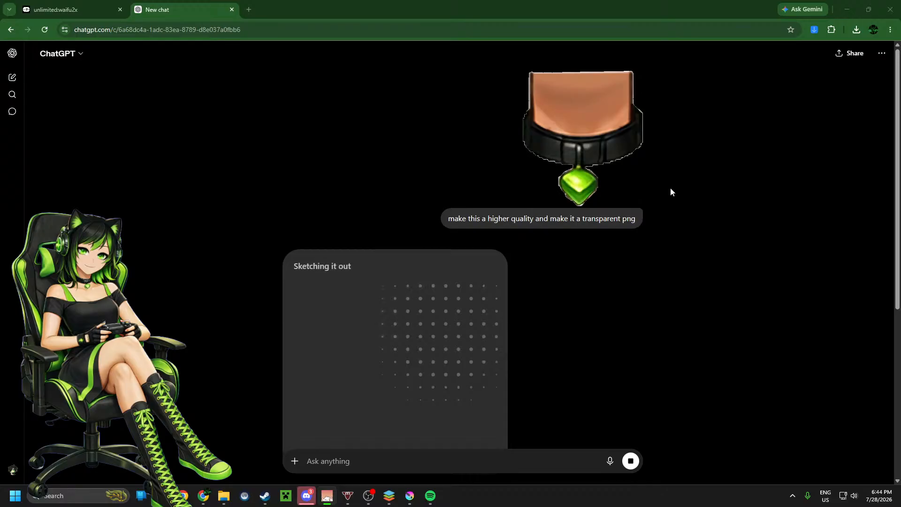
{"action": "scroll", "coordinate": [670, 188], "scroll_direction": "down", "scroll_amount": 3}
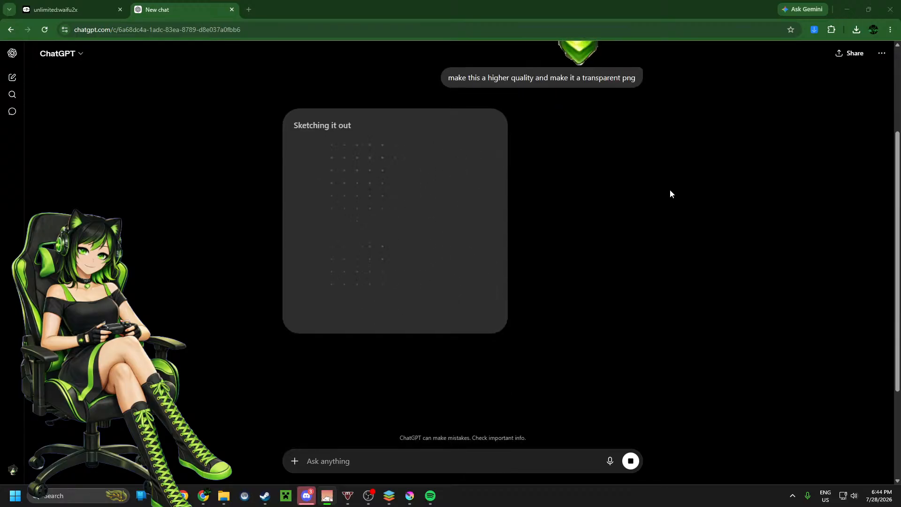
{"action": "scroll", "coordinate": [670, 190], "scroll_direction": "up", "scroll_amount": 3}
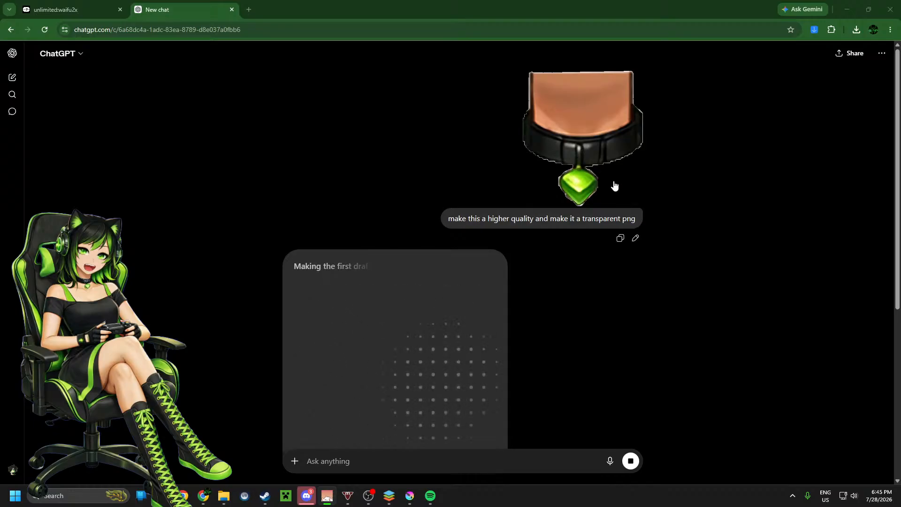
{"action": "scroll", "coordinate": [587, 212], "scroll_direction": "down", "scroll_amount": 3}
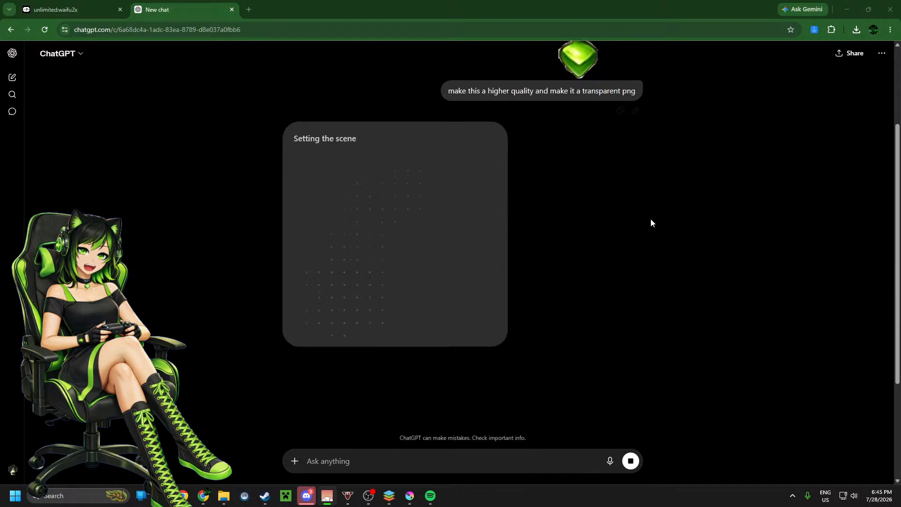
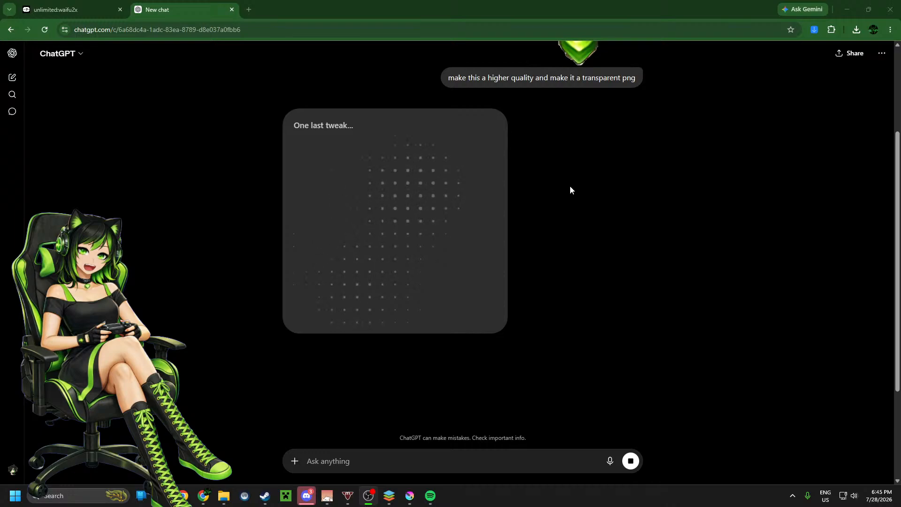
Step: Open the generated neck and choker image at full size and download it
{"action": "scroll", "coordinate": [570, 189], "scroll_direction": "up", "scroll_amount": 2}
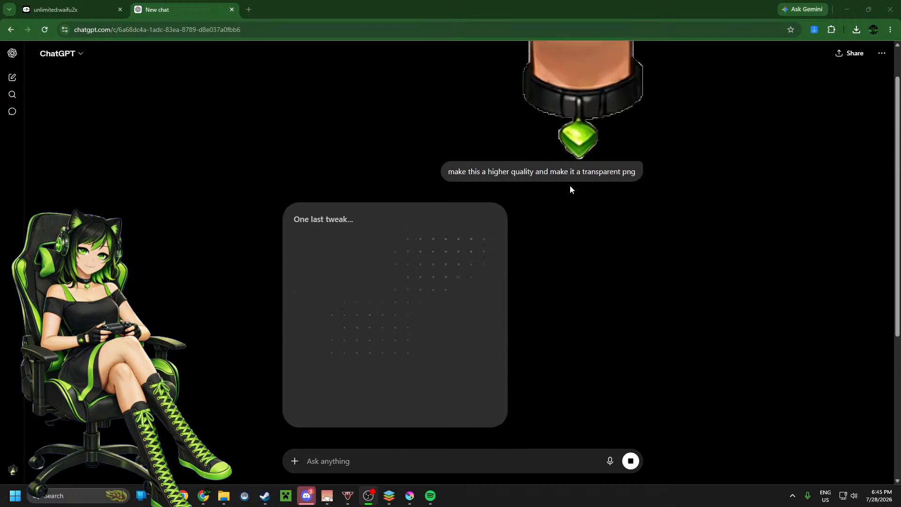
{"action": "scroll", "coordinate": [570, 190], "scroll_direction": "down", "scroll_amount": 2}
{"action": "scroll", "coordinate": [568, 186], "scroll_direction": "down", "scroll_amount": 1}
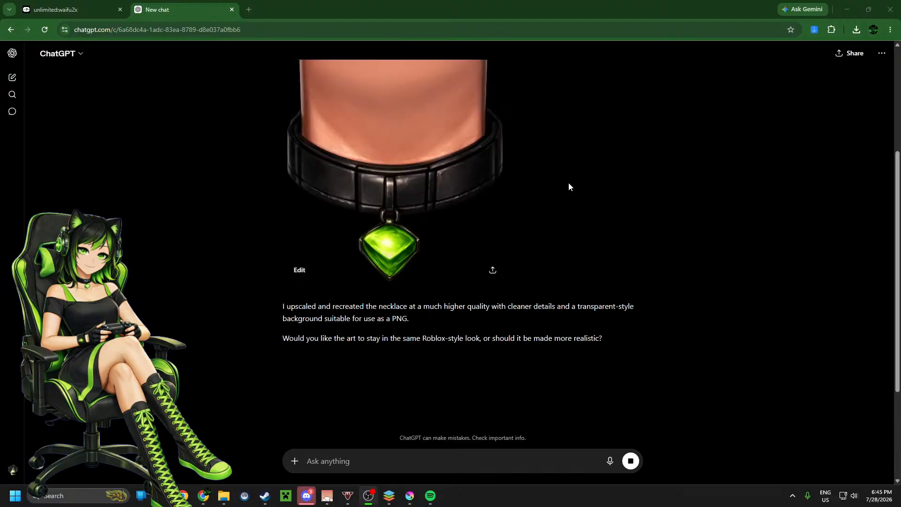
{"action": "scroll", "coordinate": [569, 183], "scroll_direction": "up", "scroll_amount": 1}
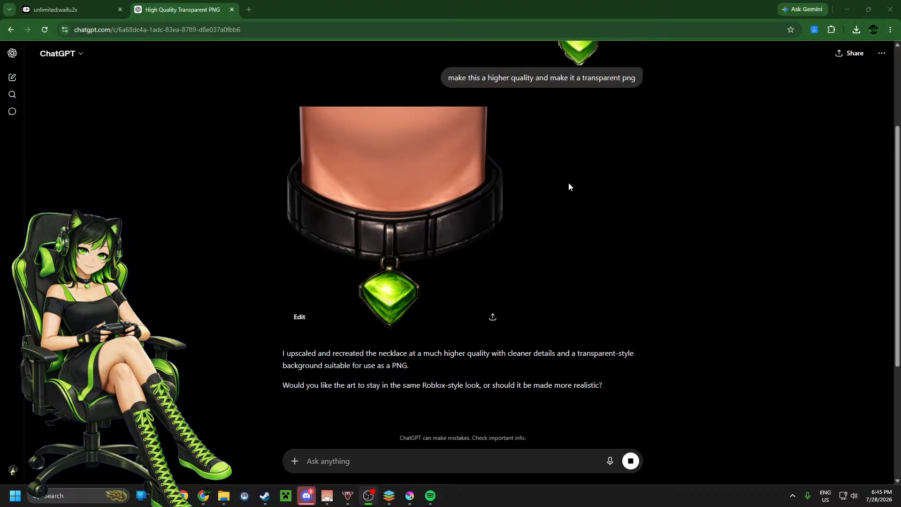
{"action": "left_click", "coordinate": [452, 191]}
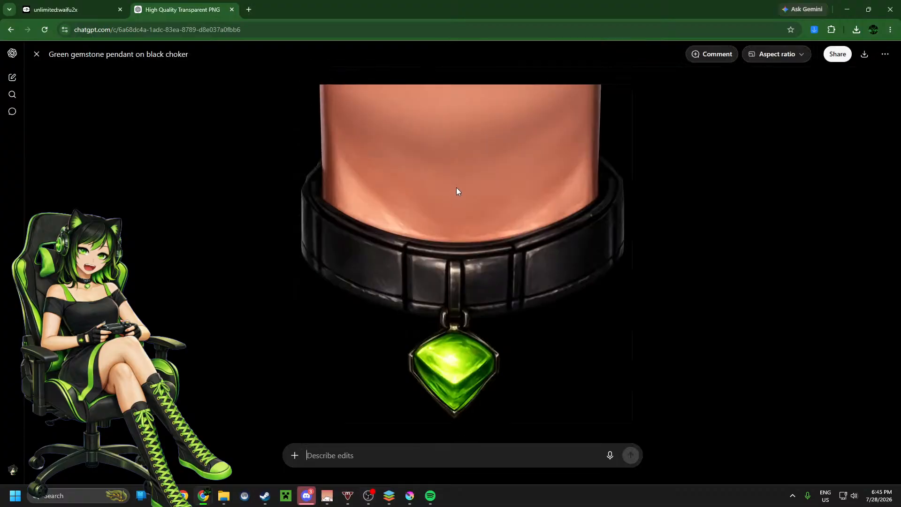
{"action": "left_click", "coordinate": [865, 56]}
Step: Switch to Krita, delete the old neck layer and clear the rectangular selection
{"action": "left_click_drag", "start_coordinate": [743, 9], "coordinate": [0, 64]}
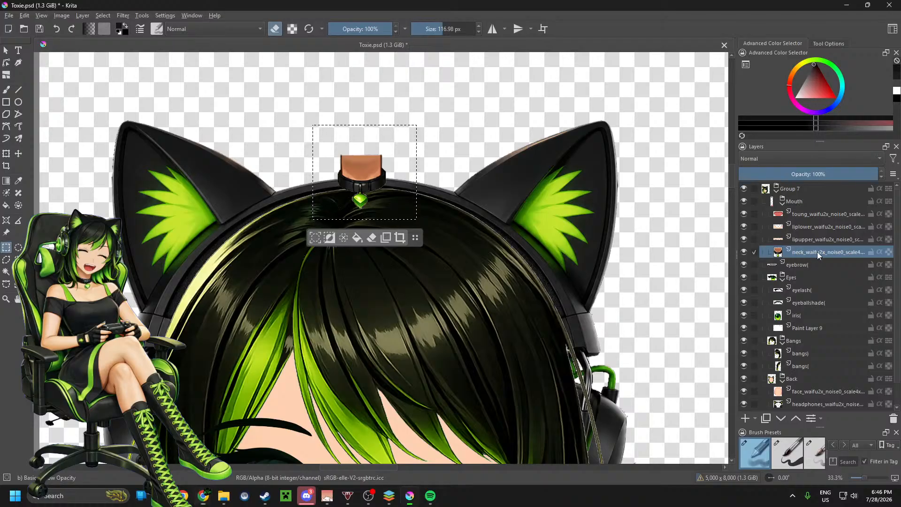
{"action": "left_click", "coordinate": [893, 419]}
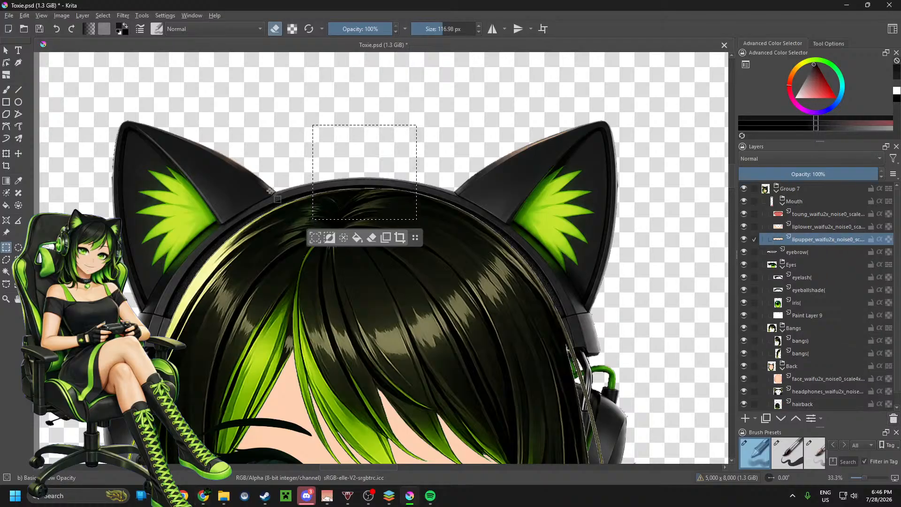
{"action": "left_click", "coordinate": [343, 238]}
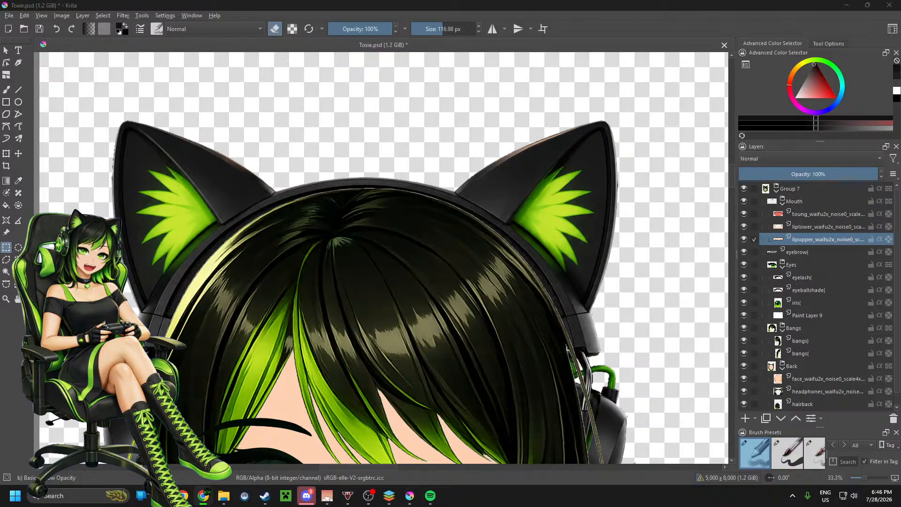
Step: Insert the downloaded ChatGPT neck image as a new layer and place it in the Back group between the headphones and hairback layers
{"action": "left_click_drag", "start_coordinate": [512, 174], "coordinate": [511, 173]}
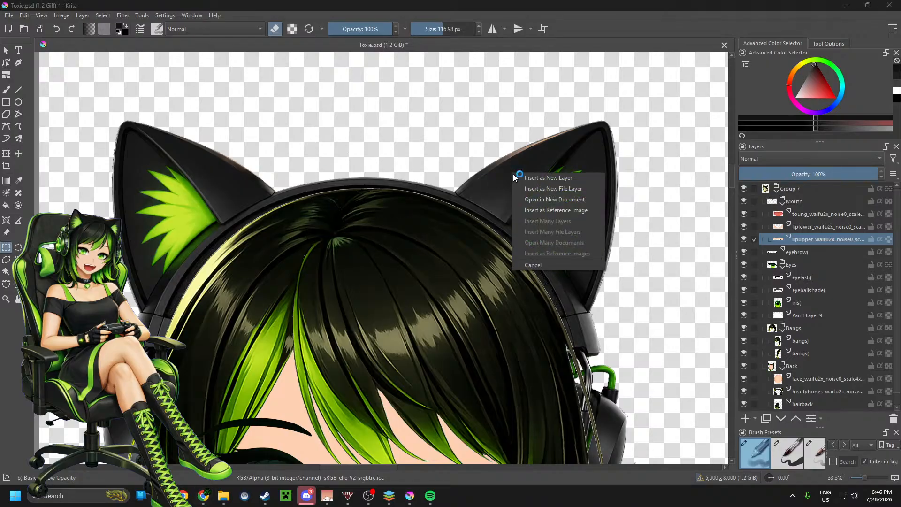
{"action": "left_click", "coordinate": [540, 179]}
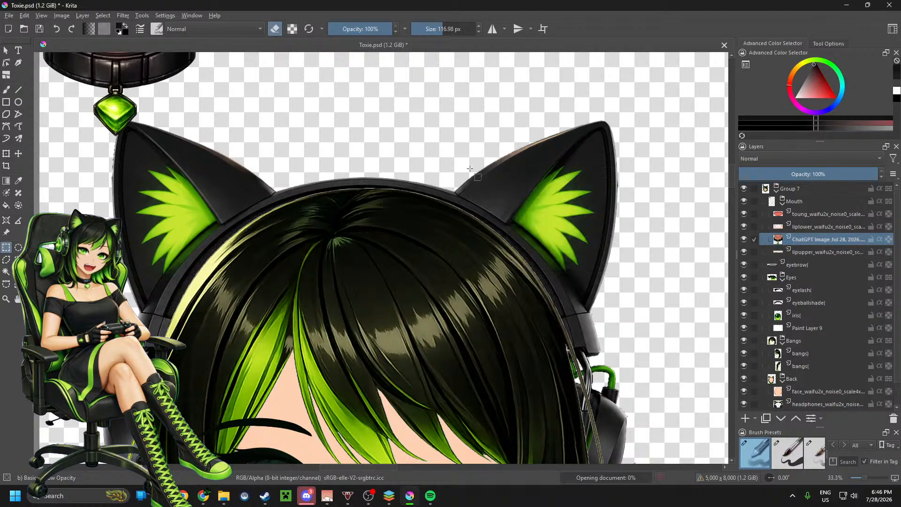
{"action": "scroll", "coordinate": [357, 203], "scroll_direction": "down", "scroll_amount": 2}
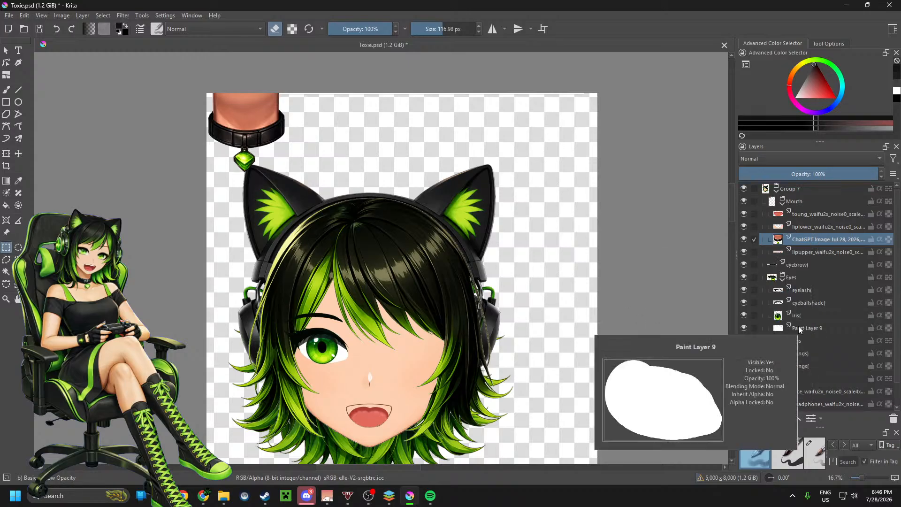
{"action": "scroll", "coordinate": [800, 324], "scroll_direction": "down", "scroll_amount": 1}
{"action": "left_click_drag", "start_coordinate": [815, 215], "coordinate": [837, 384]}
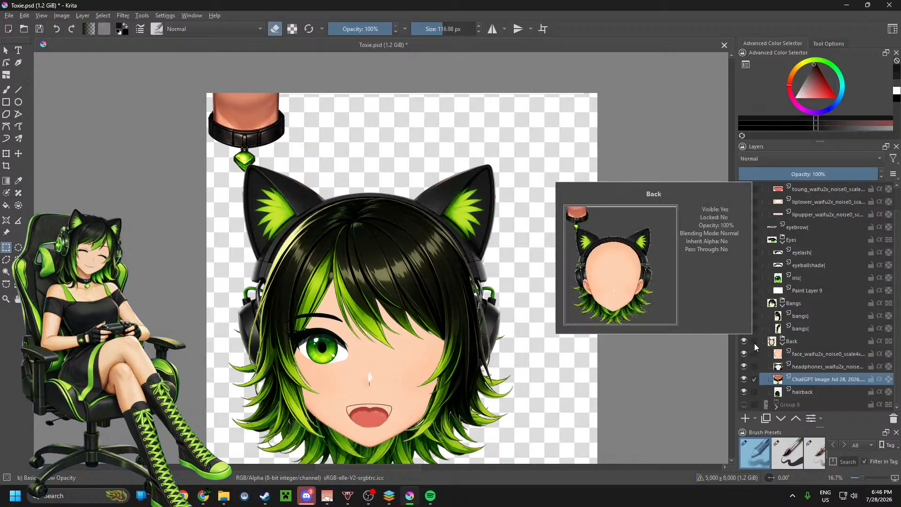
Step: Move the neck and choker image down so it sits centred beneath the character's chin
{"action": "mouse_move", "coordinate": [819, 344]}
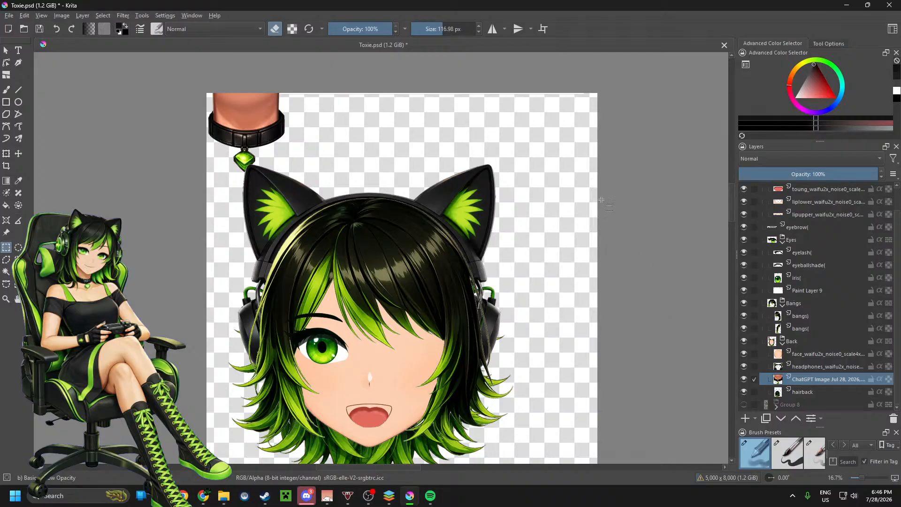
{"action": "left_click", "coordinate": [19, 154]}
{"action": "left_click_drag", "start_coordinate": [292, 131], "coordinate": [420, 465]}
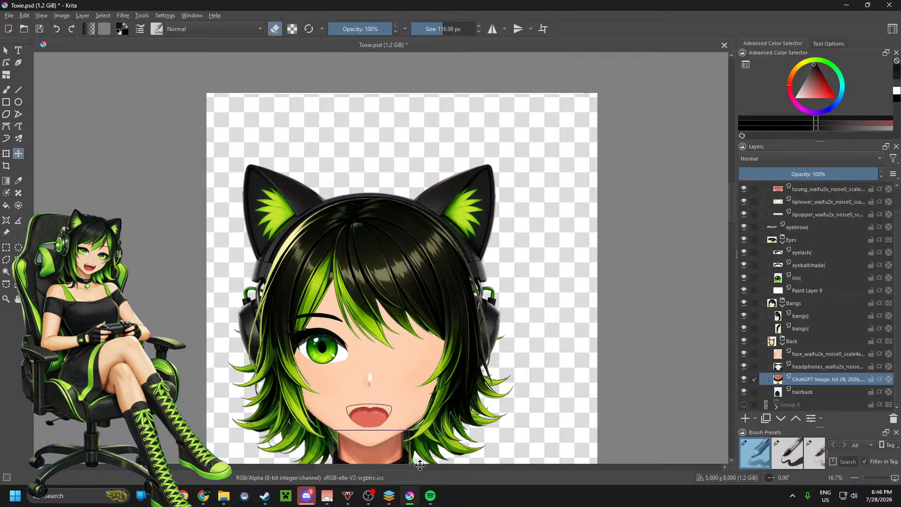
{"action": "scroll", "coordinate": [367, 249], "scroll_direction": "down", "scroll_amount": 1}
{"action": "scroll", "coordinate": [380, 361], "scroll_direction": "up", "scroll_amount": 3}
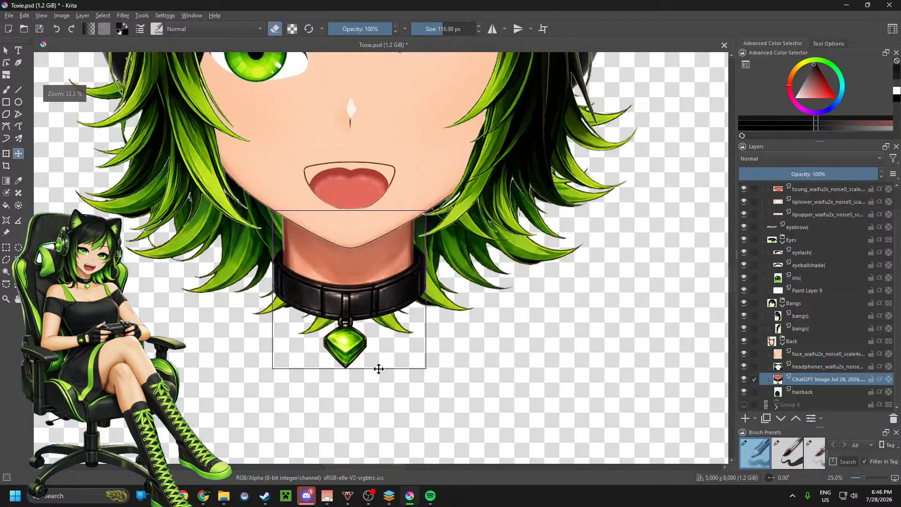
{"action": "scroll", "coordinate": [419, 385], "scroll_direction": "down", "scroll_amount": 1}
{"action": "scroll", "coordinate": [350, 313], "scroll_direction": "up", "scroll_amount": 3}
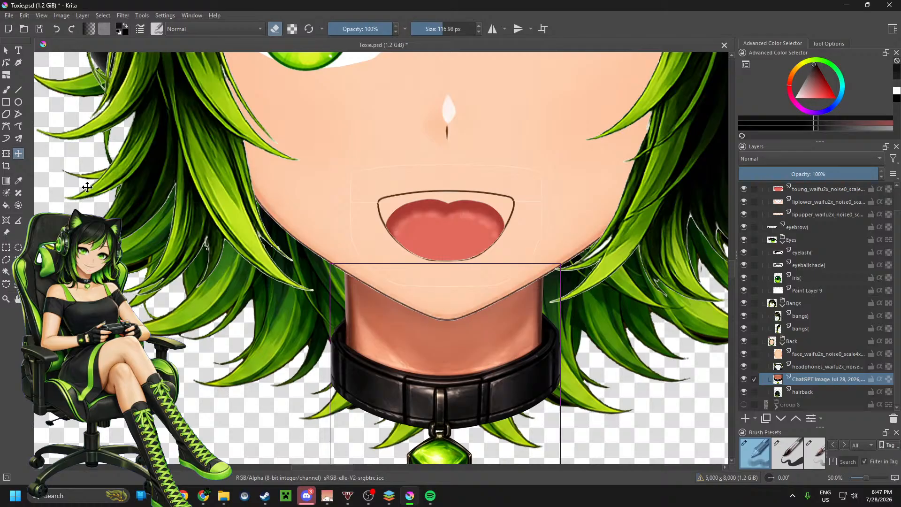
Step: Sample the skin colour from the side of the neck and add a new paint layer above the ChatGPT neck layer
{"action": "left_click", "coordinate": [21, 182]}
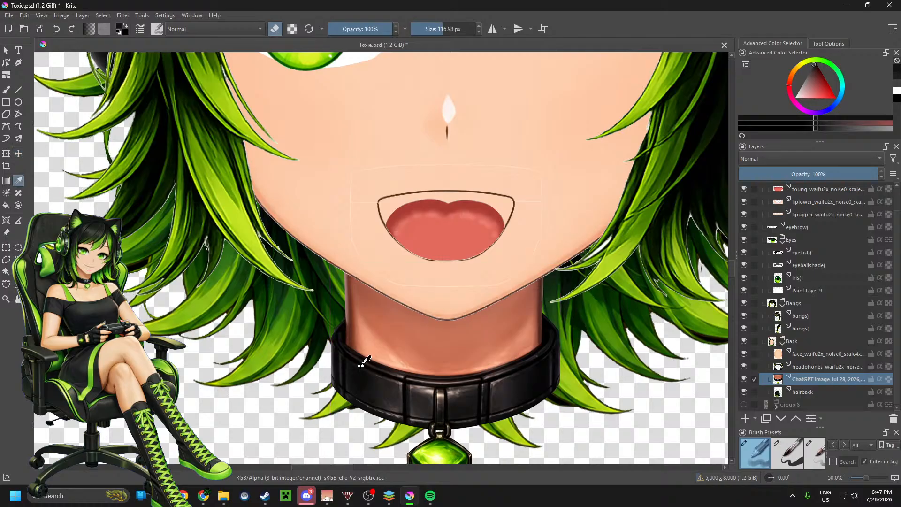
{"action": "left_click", "coordinate": [363, 327]}
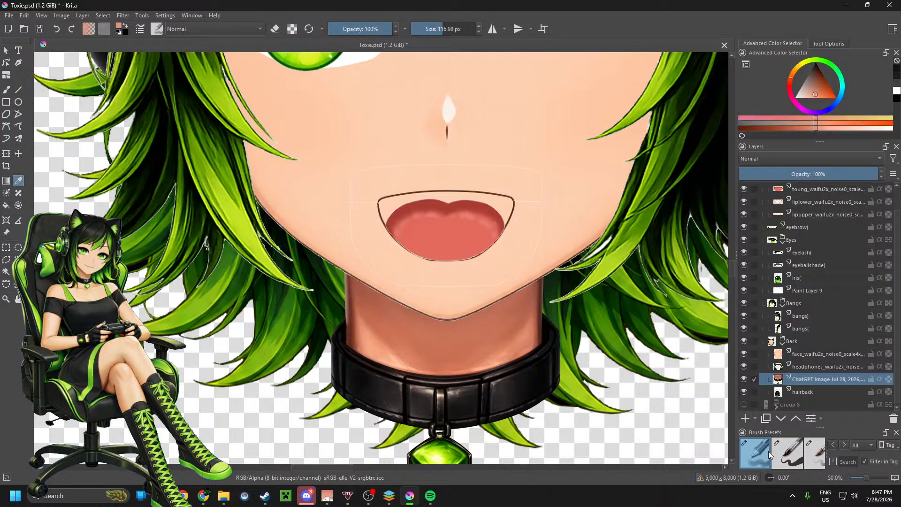
{"action": "left_click", "coordinate": [422, 28]}
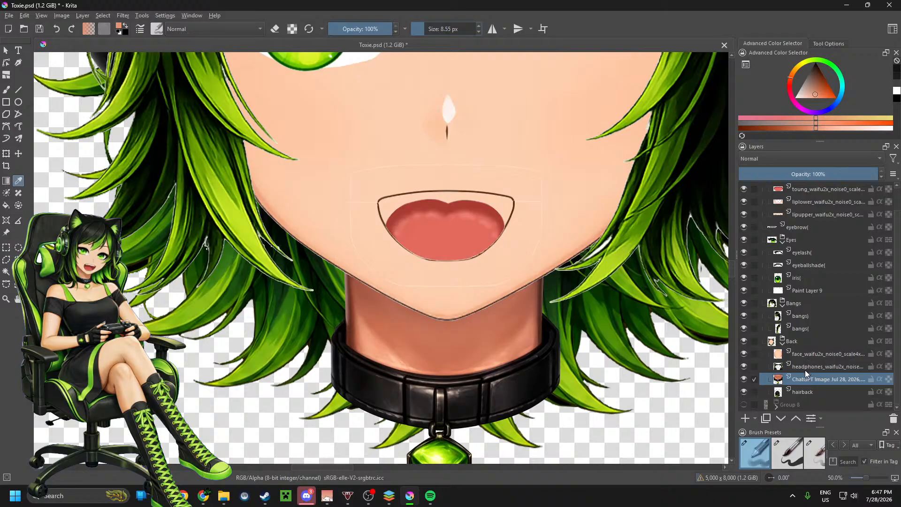
{"action": "left_click", "coordinate": [741, 421]}
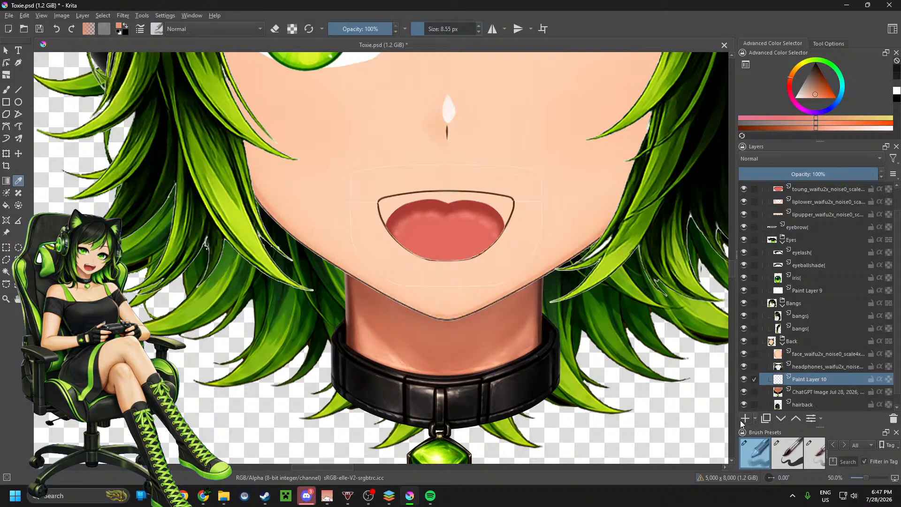
Step: Set up the Line tool with the Airbrush Soft preset and a brush size of 116.98 px
{"action": "left_click", "coordinate": [18, 92]}
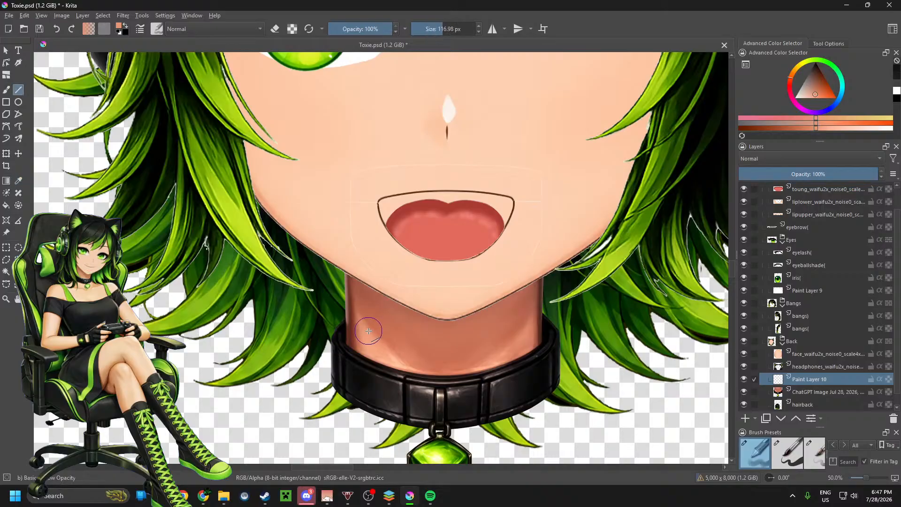
{"action": "left_click_drag", "start_coordinate": [369, 331], "coordinate": [367, 274]}
{"action": "key", "text": "ctrl+z"}
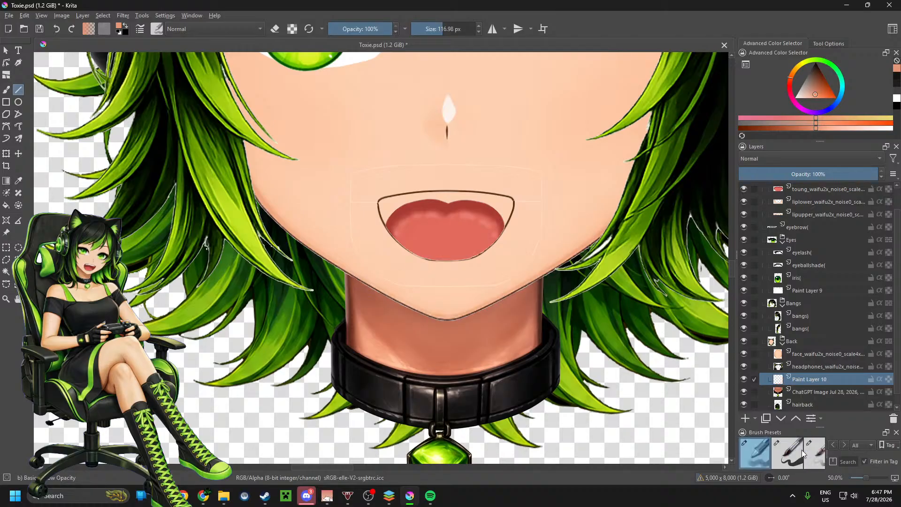
{"action": "left_click_drag", "start_coordinate": [830, 427], "coordinate": [820, 346]}
{"action": "left_click", "coordinate": [841, 382]}
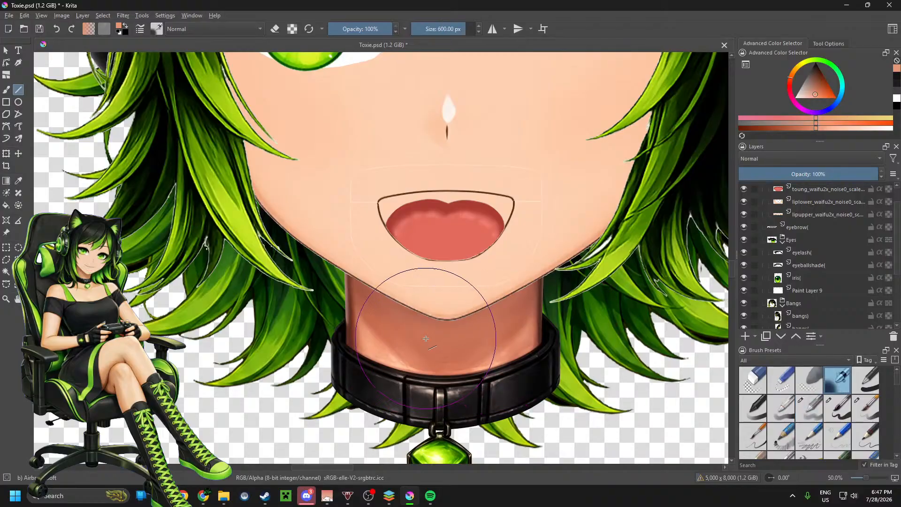
{"action": "left_click", "coordinate": [443, 28]}
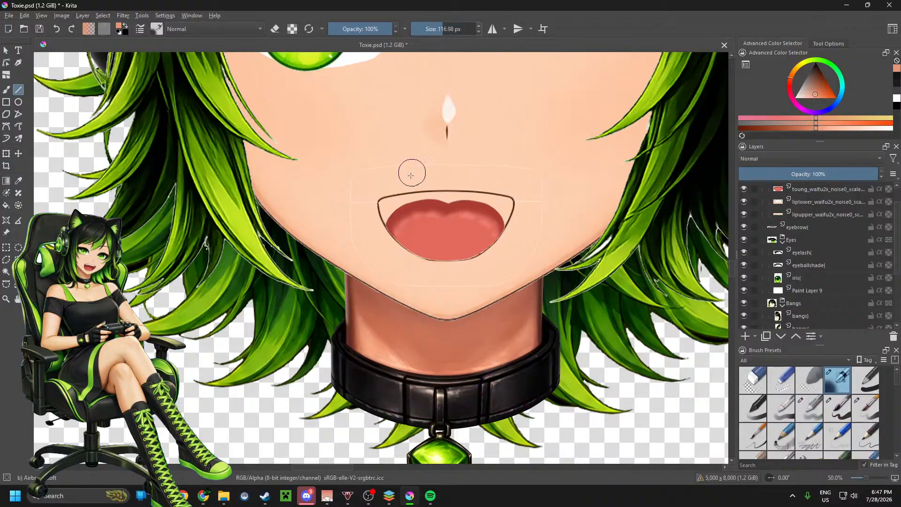
Step: Paint straight airbrush strokes in the sampled skin tone along both sides of the neck and under the chin to even out its shading
{"action": "left_click_drag", "start_coordinate": [363, 341], "coordinate": [366, 283]}
{"action": "left_click_drag", "start_coordinate": [521, 328], "coordinate": [519, 271]}
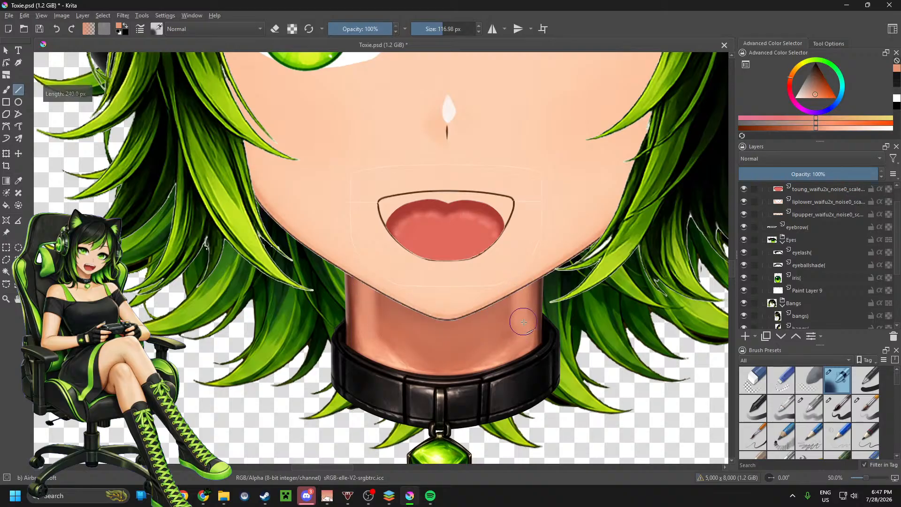
{"action": "left_click_drag", "start_coordinate": [524, 329], "coordinate": [527, 262]}
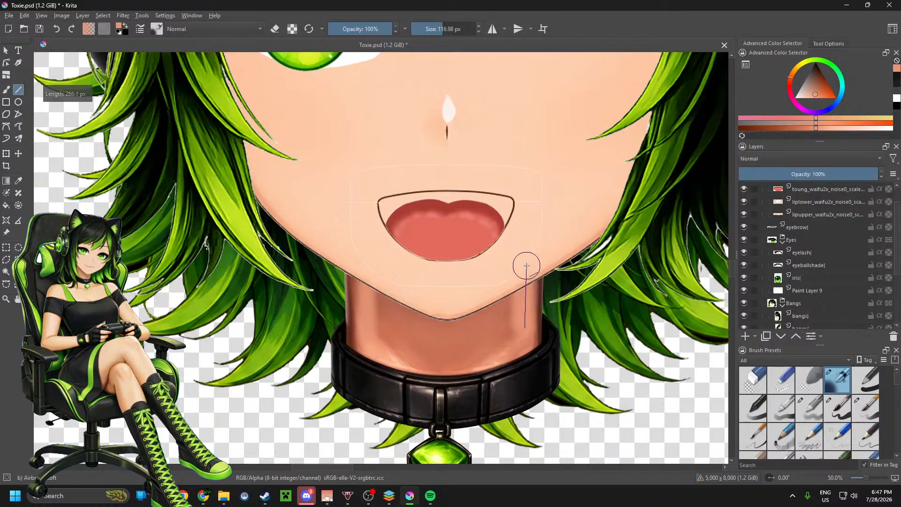
{"action": "mouse_move", "coordinate": [518, 328]}
{"action": "left_mouse_down"}
{"action": "mouse_move", "coordinate": [458, 359]}
{"action": "mouse_move", "coordinate": [521, 342]}
{"action": "mouse_move", "coordinate": [466, 359]}
{"action": "mouse_move", "coordinate": [386, 353]}
{"action": "mouse_move", "coordinate": [462, 361]}
{"action": "mouse_move", "coordinate": [497, 355]}
{"action": "left_mouse_up"}
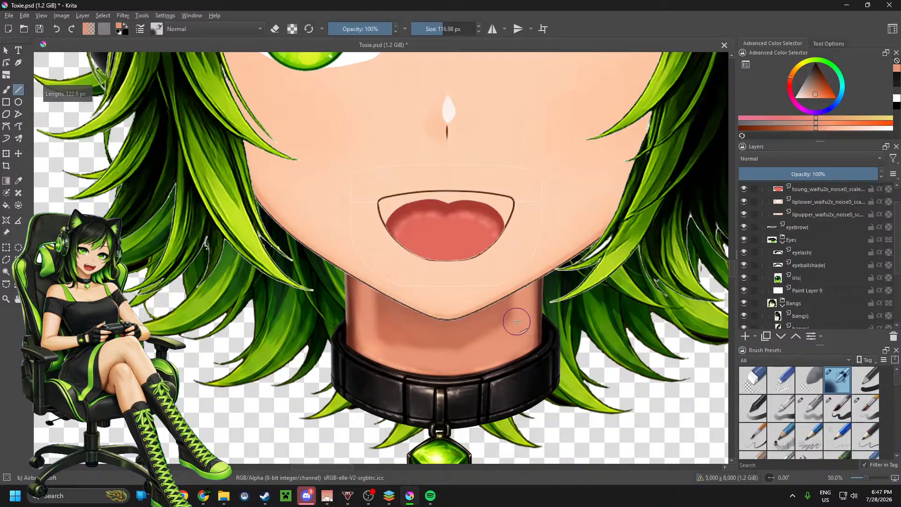
{"action": "mouse_move", "coordinate": [517, 321]}
{"action": "left_mouse_down"}
{"action": "mouse_move", "coordinate": [375, 328]}
{"action": "mouse_move", "coordinate": [491, 342]}
{"action": "mouse_move", "coordinate": [375, 341]}
{"action": "mouse_move", "coordinate": [482, 345]}
{"action": "mouse_move", "coordinate": [461, 318]}
{"action": "mouse_move", "coordinate": [375, 313]}
{"action": "mouse_move", "coordinate": [508, 301]}
{"action": "mouse_move", "coordinate": [376, 301]}
{"action": "mouse_move", "coordinate": [470, 325]}
{"action": "left_mouse_up"}
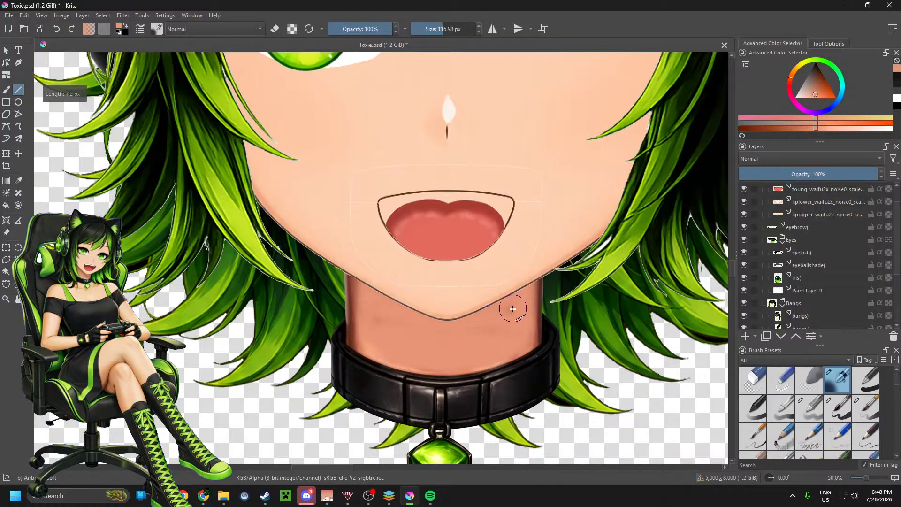
{"action": "left_click_drag", "start_coordinate": [374, 303], "coordinate": [418, 333]}
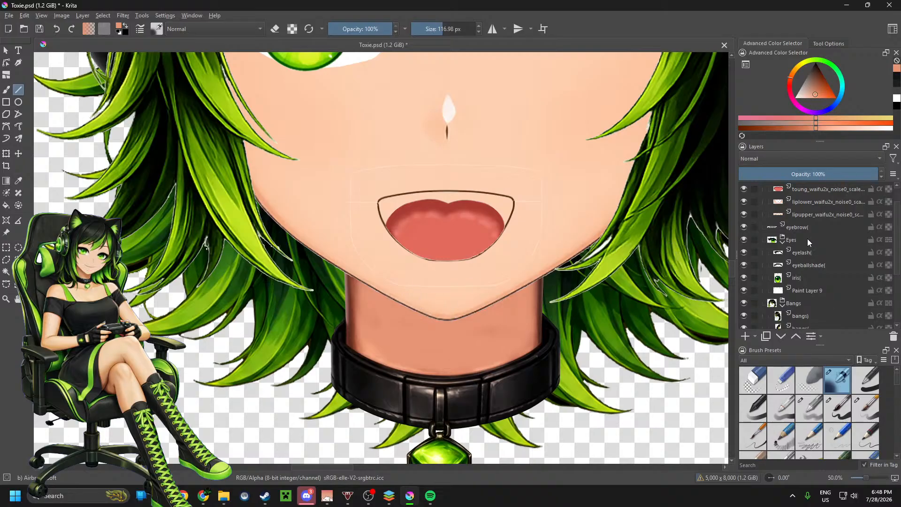
{"action": "scroll", "coordinate": [807, 238], "scroll_direction": "down", "scroll_amount": 3}
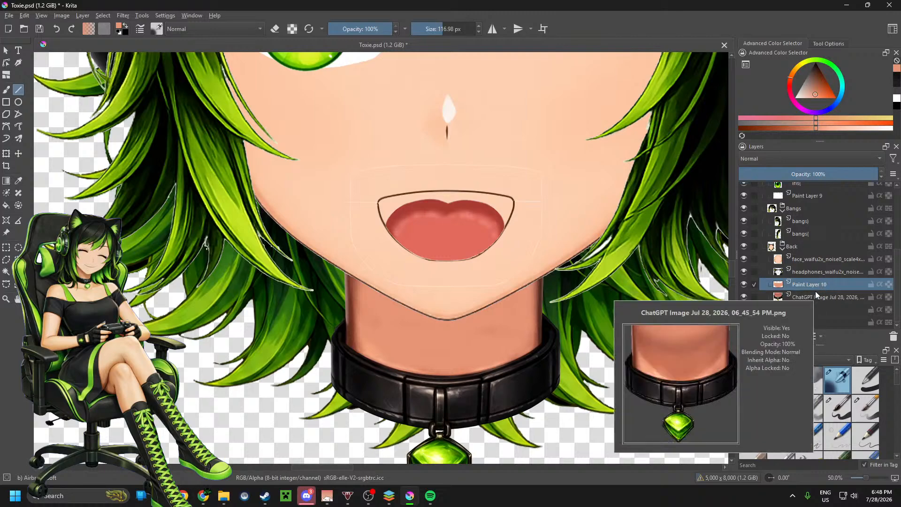
{"action": "mouse_move", "coordinate": [503, 313]}
{"action": "left_mouse_down"}
{"action": "mouse_move", "coordinate": [377, 312]}
{"action": "mouse_move", "coordinate": [504, 332]}
{"action": "mouse_move", "coordinate": [377, 338]}
{"action": "mouse_move", "coordinate": [514, 338]}
{"action": "mouse_move", "coordinate": [392, 323]}
{"action": "left_mouse_up"}
{"action": "left_click_drag", "start_coordinate": [388, 308], "coordinate": [492, 307]}
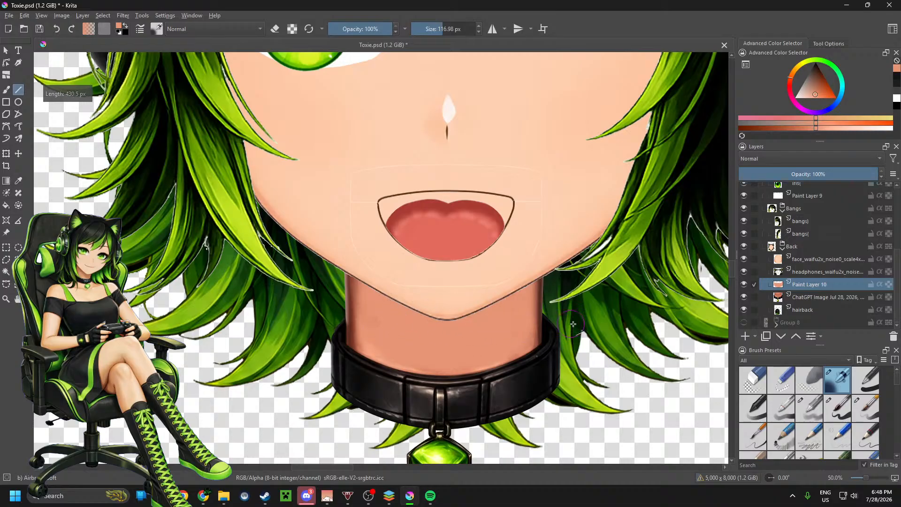
Step: Merge the painted layer into the ChatGPT neck layer below and add a new paint layer above it
{"action": "right_click", "coordinate": [817, 285]}
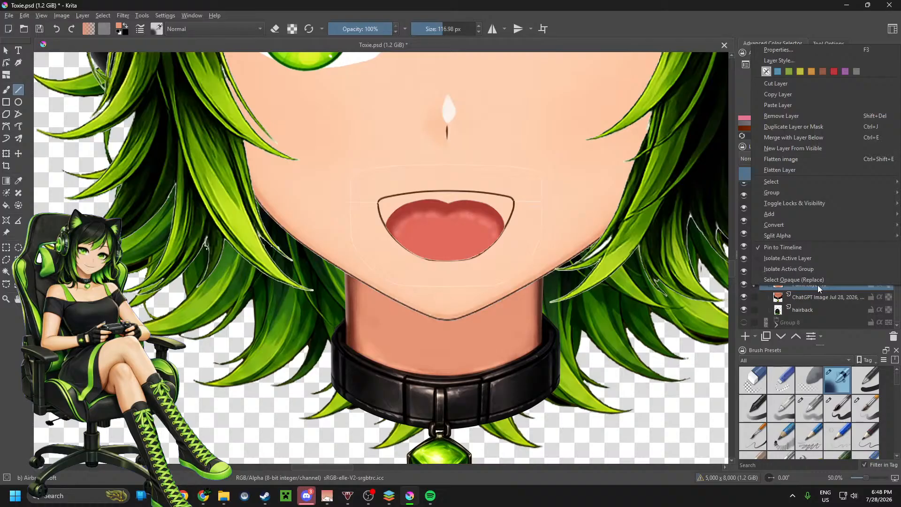
{"action": "left_click", "coordinate": [819, 138]}
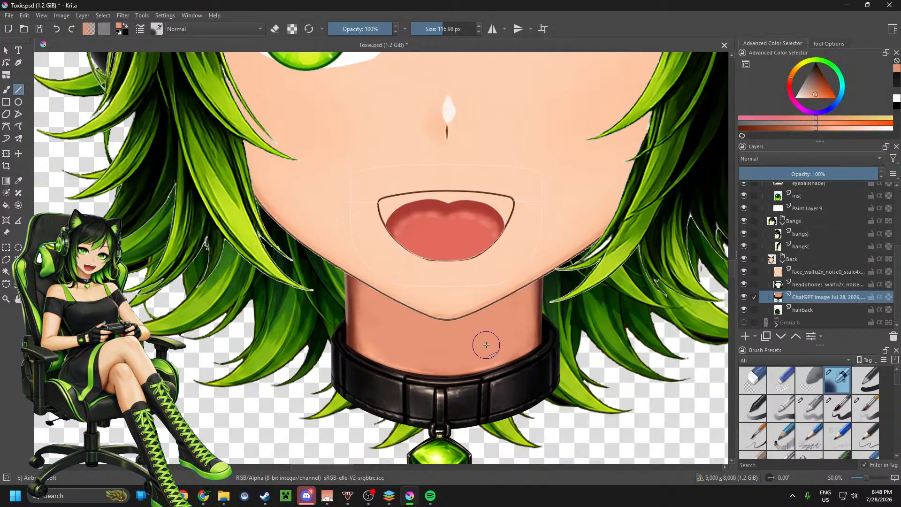
{"action": "left_click", "coordinate": [745, 336]}
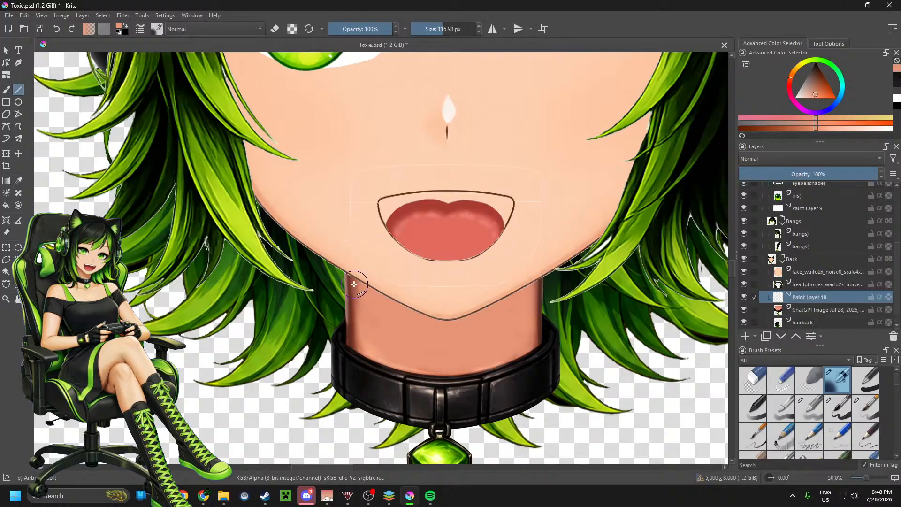
Step: Sample the darker skin tone at the neck's edge just below the jawline
{"action": "right_click", "coordinate": [353, 284]}
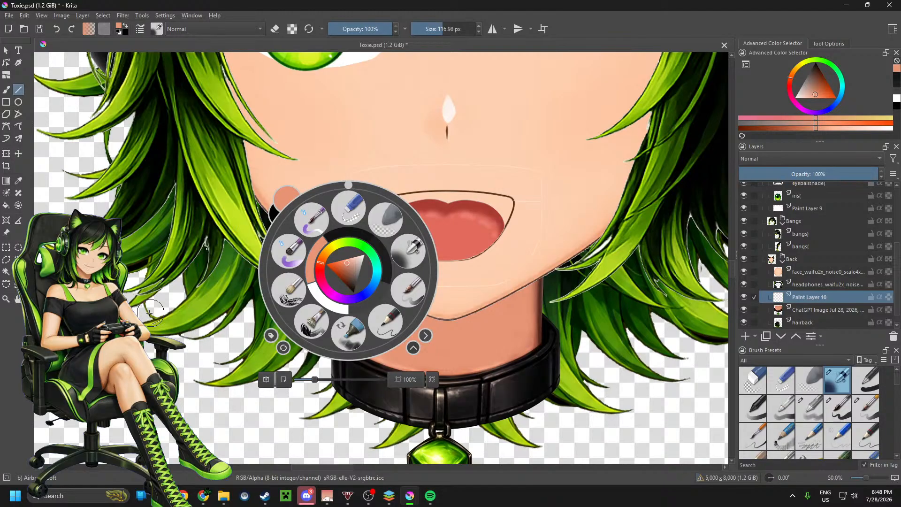
{"action": "left_click", "coordinate": [19, 180]}
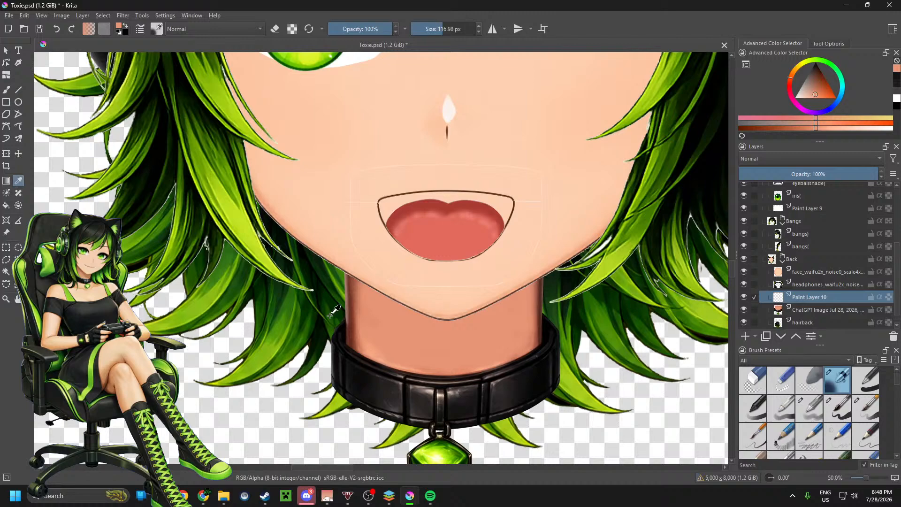
{"action": "left_click", "coordinate": [351, 279]}
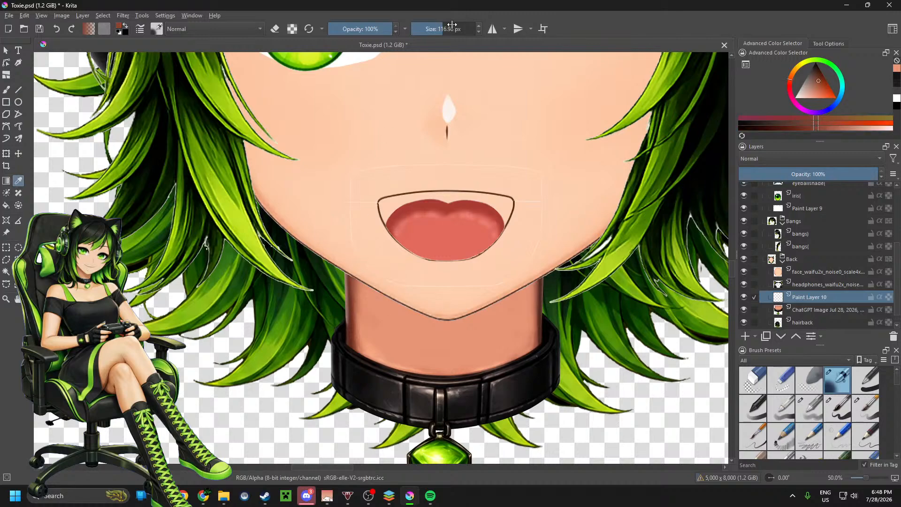
Step: Paint straight airbrush shadow strokes with a 366.04 px Line tool brush along both sides of the jawline and under the chin
{"action": "left_click_drag", "start_coordinate": [450, 27], "coordinate": [466, 29]}
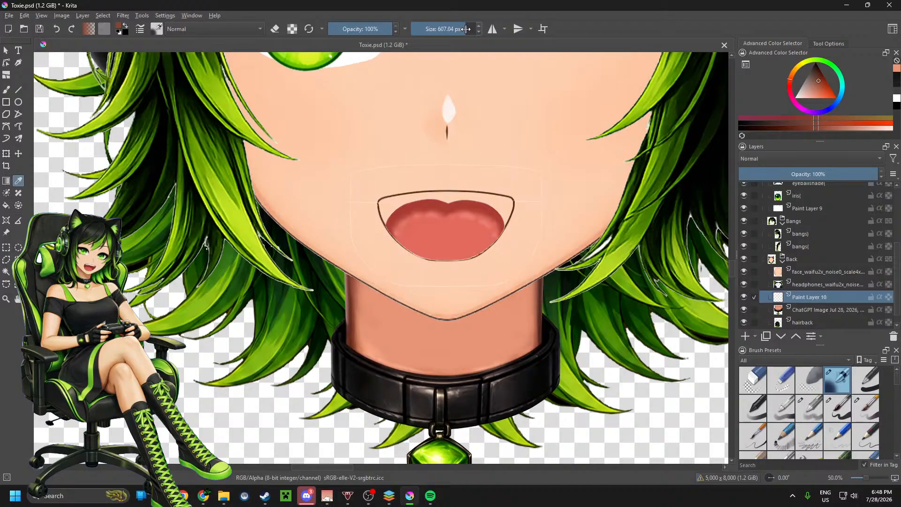
{"action": "left_click", "coordinate": [18, 89]}
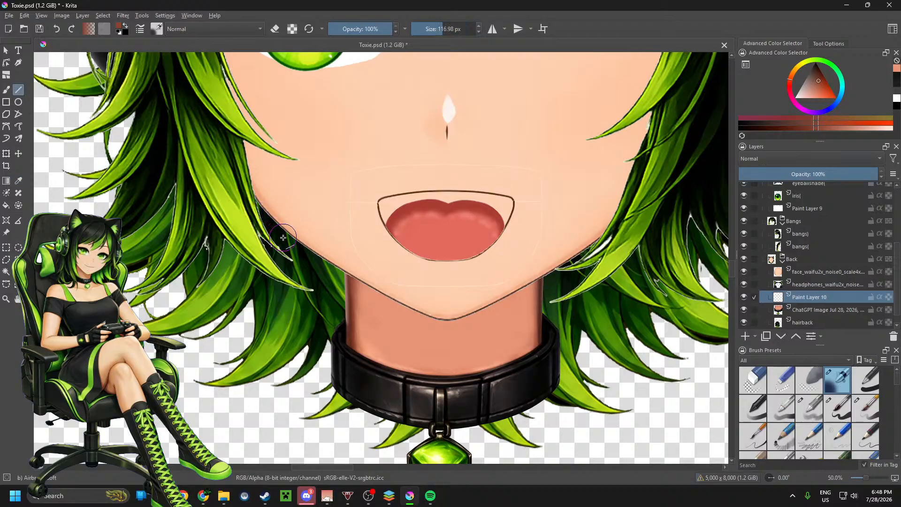
{"action": "left_click_drag", "start_coordinate": [448, 29], "coordinate": [458, 29]}
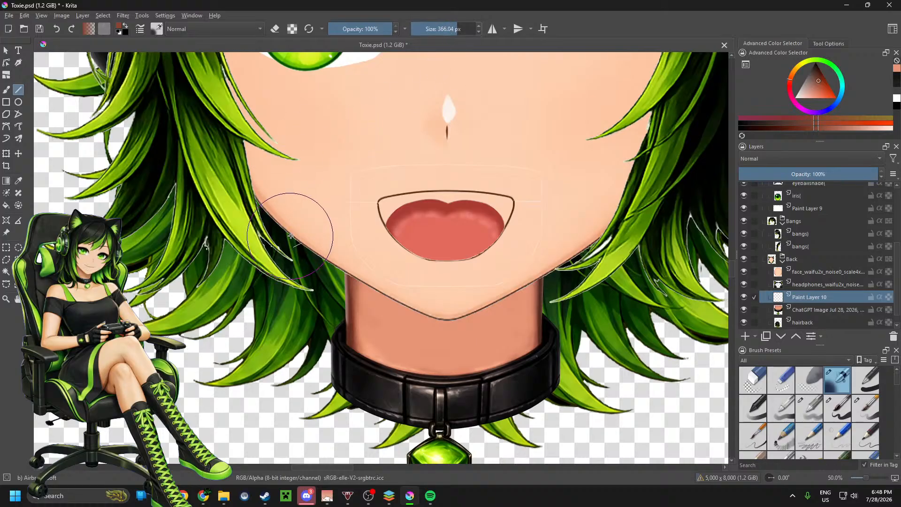
{"action": "mouse_move", "coordinate": [291, 235]}
{"action": "left_mouse_down"}
{"action": "mouse_move", "coordinate": [302, 225]}
{"action": "mouse_move", "coordinate": [412, 299]}
{"action": "mouse_move", "coordinate": [413, 310]}
{"action": "left_mouse_up"}
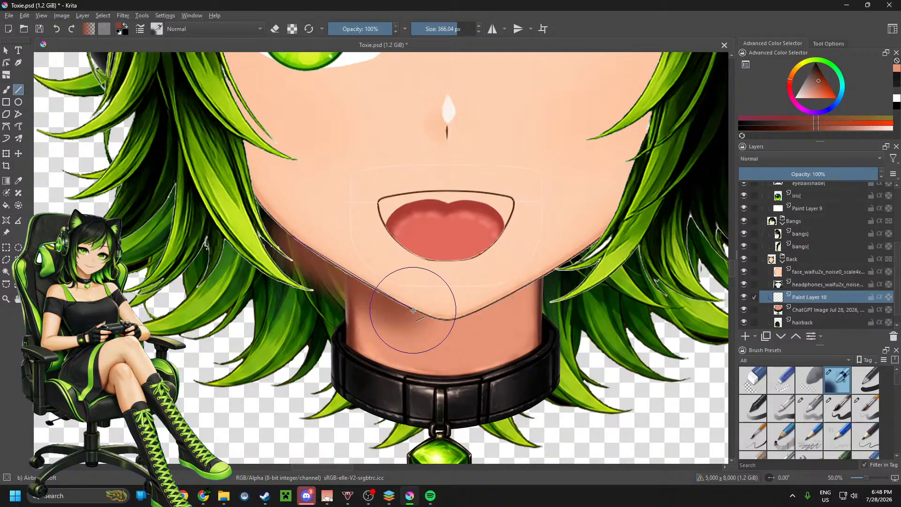
{"action": "mouse_move", "coordinate": [413, 310]}
{"action": "left_mouse_down"}
{"action": "mouse_move", "coordinate": [454, 303]}
{"action": "mouse_move", "coordinate": [477, 311]}
{"action": "left_mouse_up"}
{"action": "left_click_drag", "start_coordinate": [477, 311], "coordinate": [587, 248]}
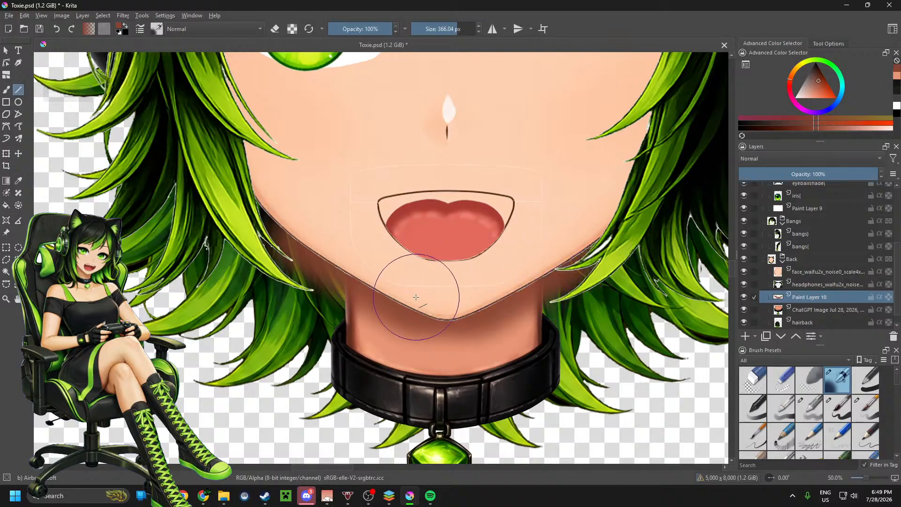
{"action": "left_click_drag", "start_coordinate": [433, 327], "coordinate": [458, 328]}
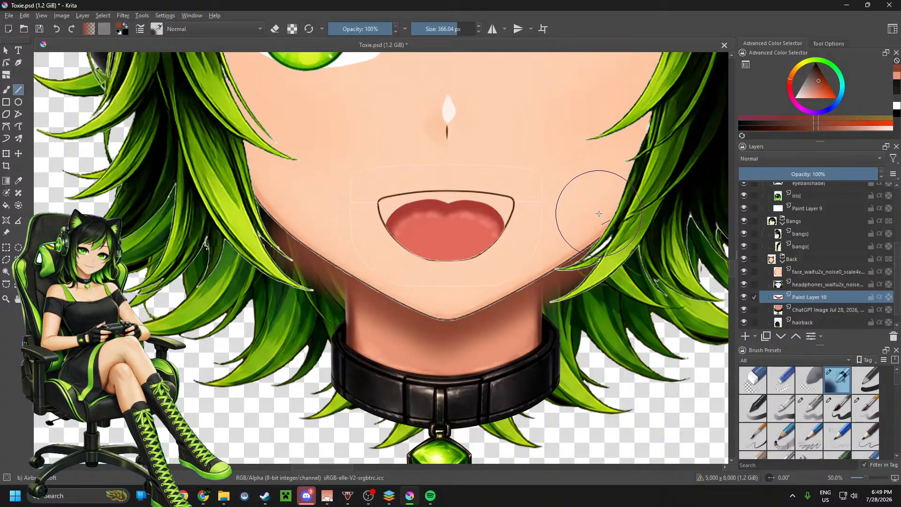
Step: Rename the new shadow paint layer to neckshade
{"action": "double_click", "coordinate": [839, 295]}
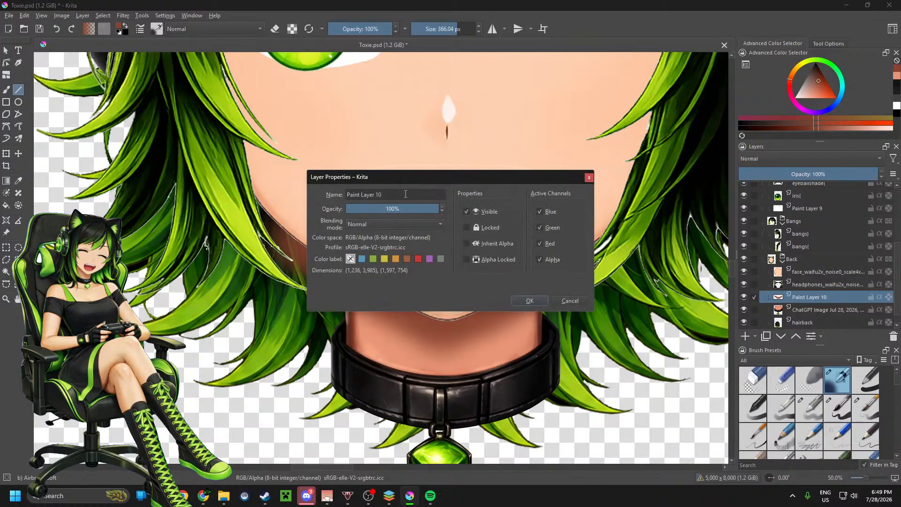
{"action": "left_click_drag", "start_coordinate": [383, 194], "coordinate": [370, 194]}
{"action": "type", "text": "ne"}
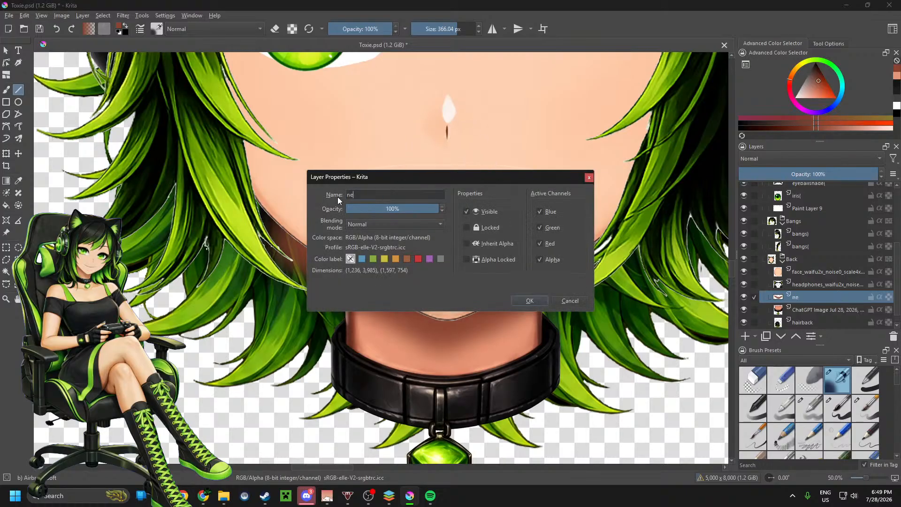
{"action": "type", "text": "ckshade"}
{"action": "left_click", "coordinate": [527, 300]}
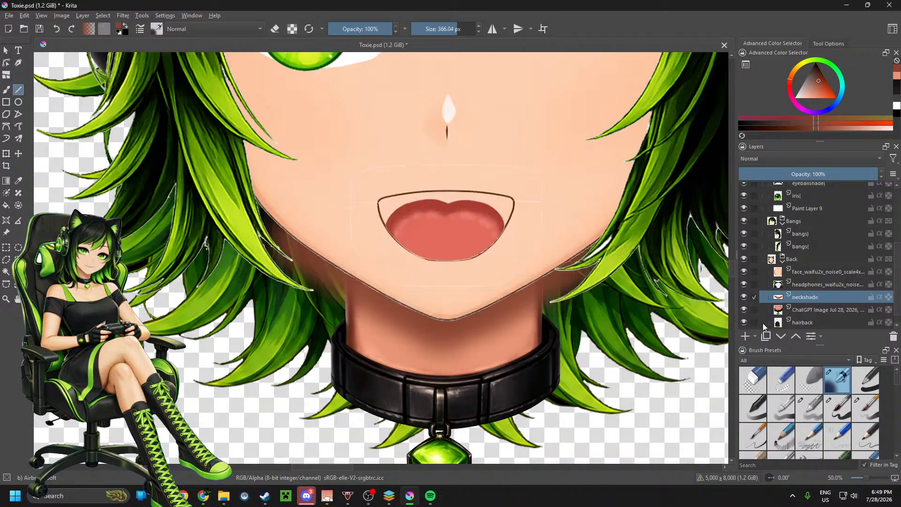
Step: Rename the ChatGPT Image layer holding the neck and choker to neck
{"action": "left_click", "coordinate": [835, 310]}
{"action": "double_click", "coordinate": [830, 309]}
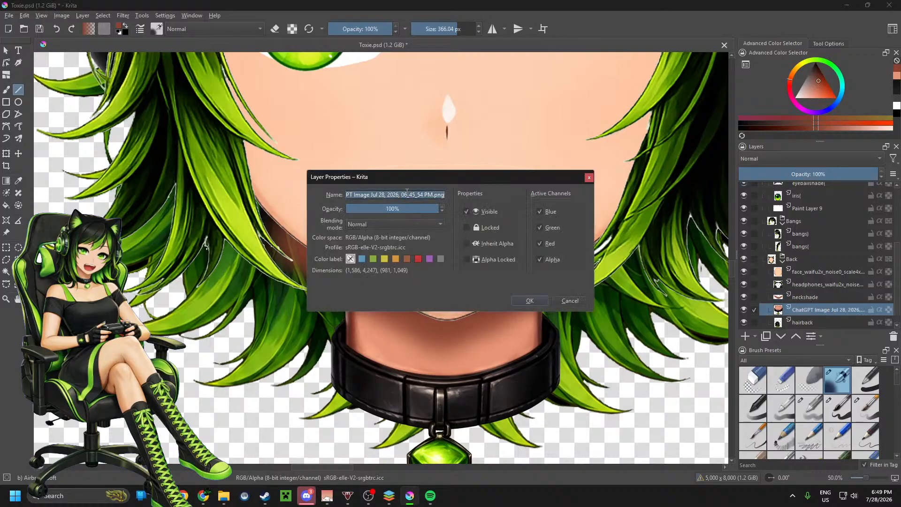
{"action": "type", "text": "neck"}
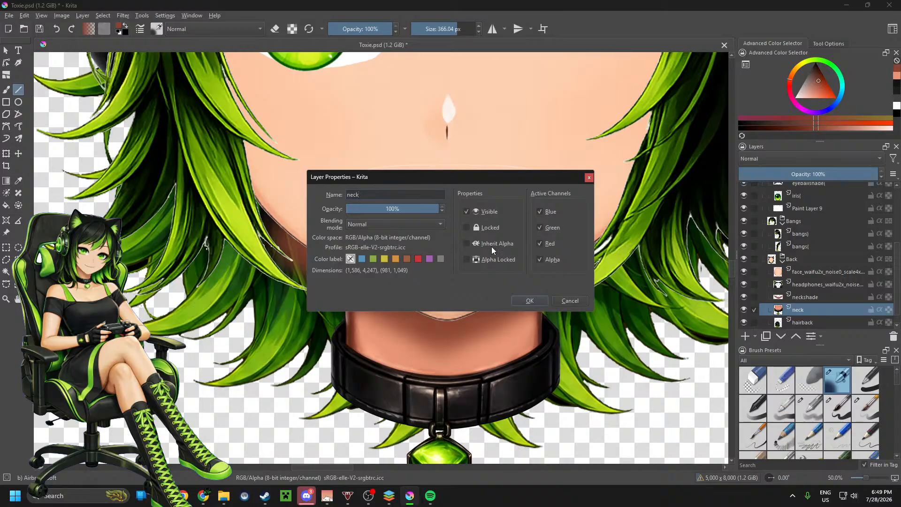
{"action": "left_click", "coordinate": [543, 300]}
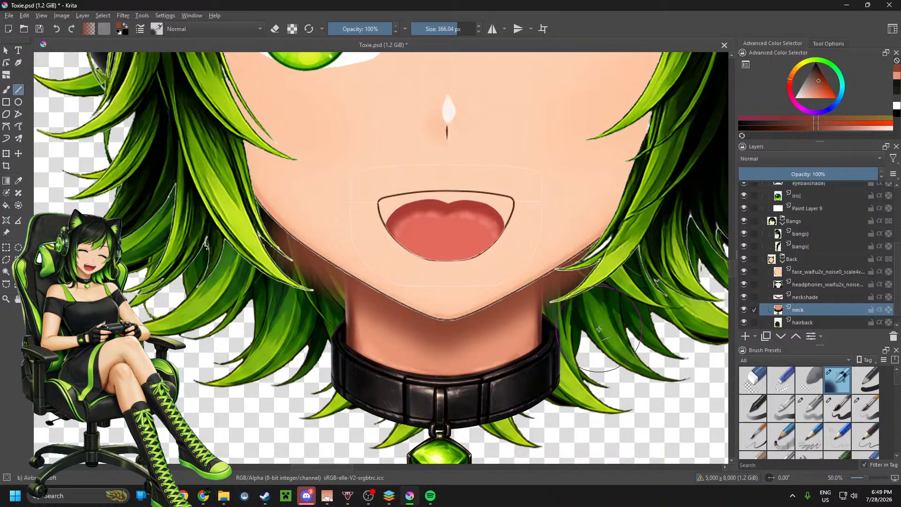
Step: Shorten the headphones layer's name to headphones by removing the waifu2x suffix and file extension
{"action": "left_click", "coordinate": [808, 284]}
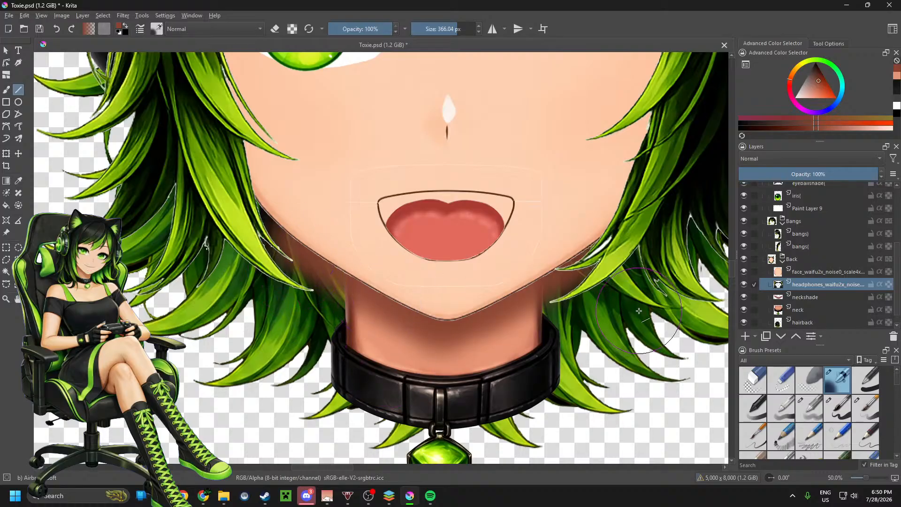
{"action": "double_click", "coordinate": [811, 284]}
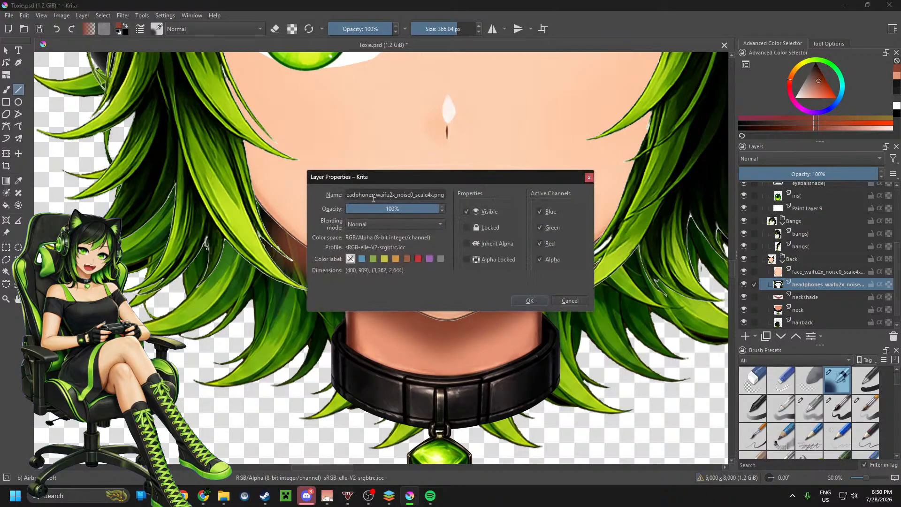
{"action": "left_click_drag", "start_coordinate": [373, 197], "coordinate": [460, 195]}
{"action": "key", "text": "BackSpace"}
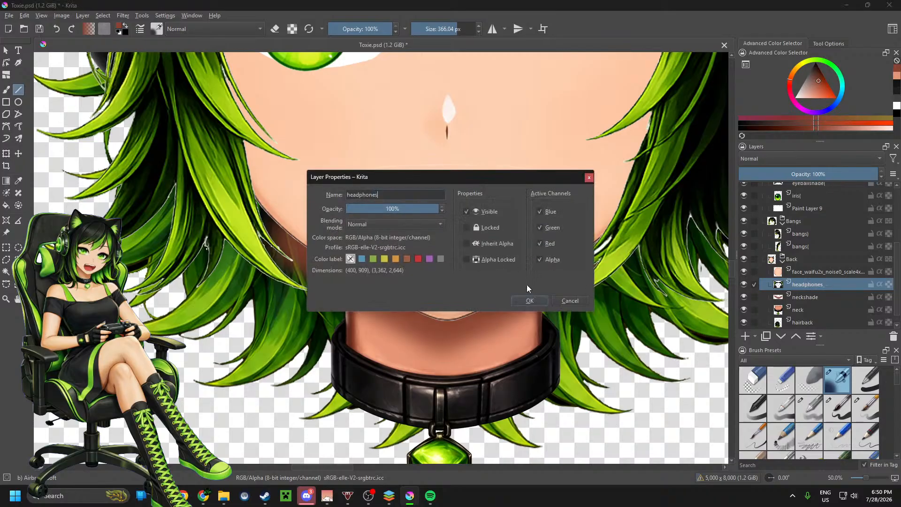
{"action": "type", "text": "s"}
{"action": "left_click", "coordinate": [528, 301]}
Step: Shorten the face layer's name to face by removing the waifu2x suffix and file extension
{"action": "left_click", "coordinate": [837, 272]}
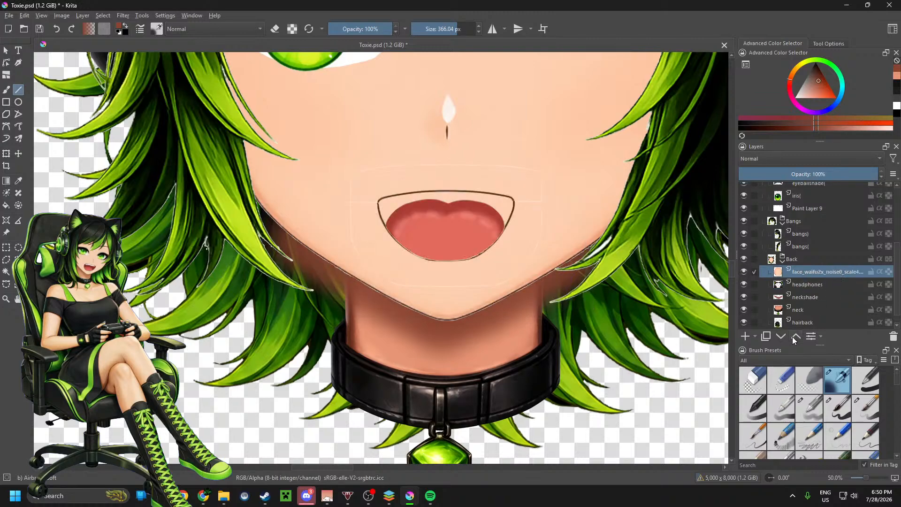
{"action": "key", "text": "F3"}
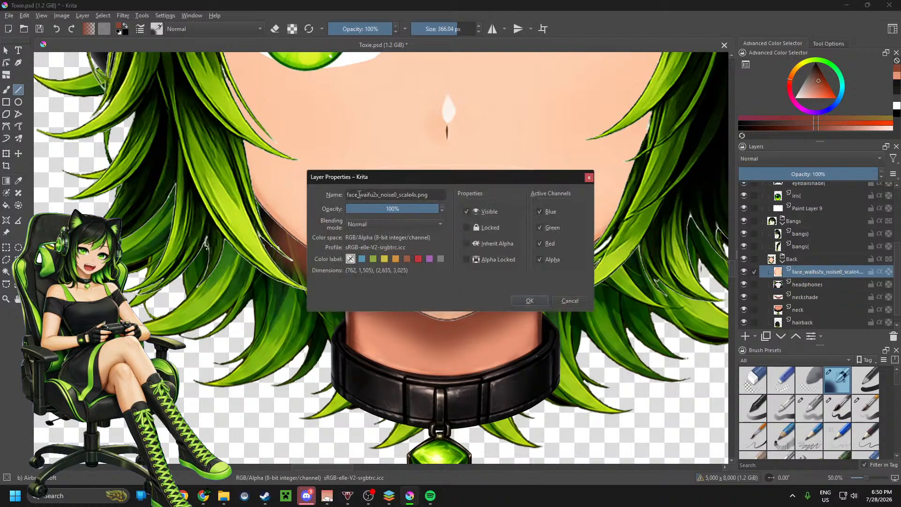
{"action": "left_click_drag", "start_coordinate": [359, 195], "coordinate": [449, 197]}
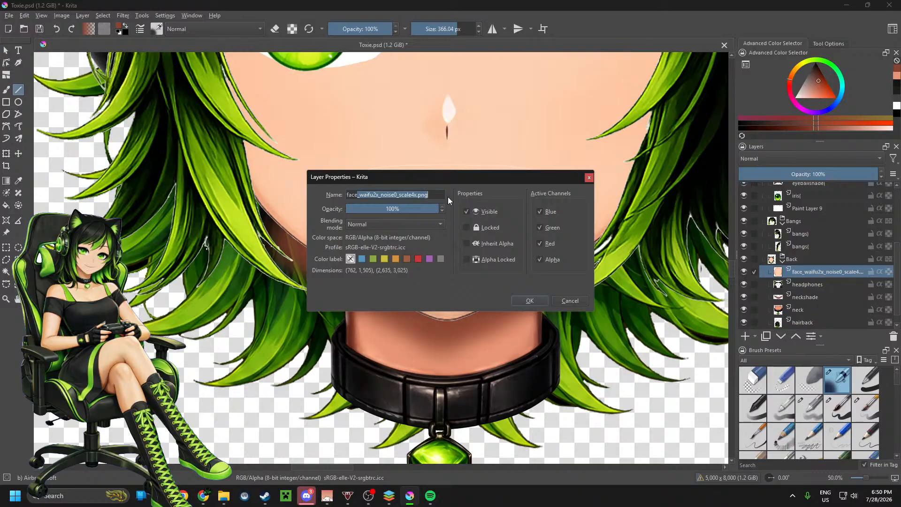
{"action": "key", "text": "BackSpace"}
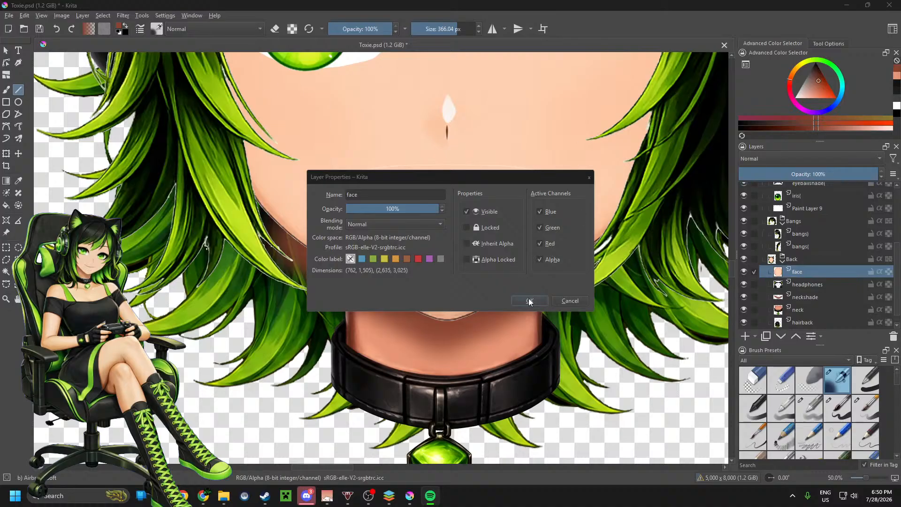
{"action": "left_click", "coordinate": [529, 301]}
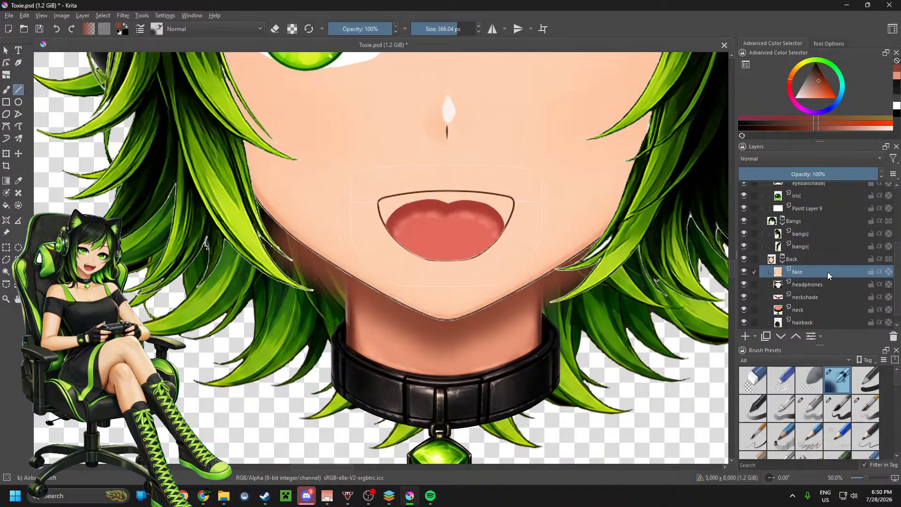
Step: Shorten the upper lip layer's name in the Mouth group to lipupper
{"action": "scroll", "coordinate": [827, 272], "scroll_direction": "up", "scroll_amount": 3}
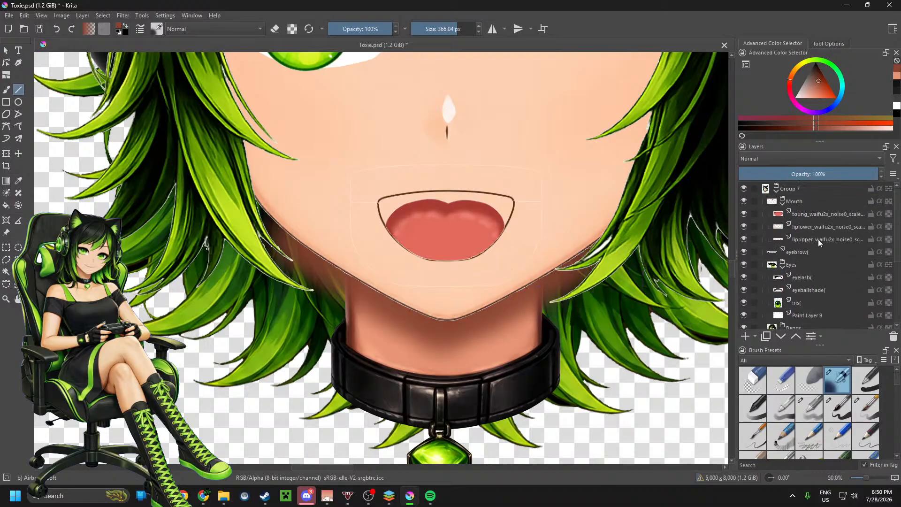
{"action": "left_click", "coordinate": [818, 239]}
{"action": "key", "text": "F3"}
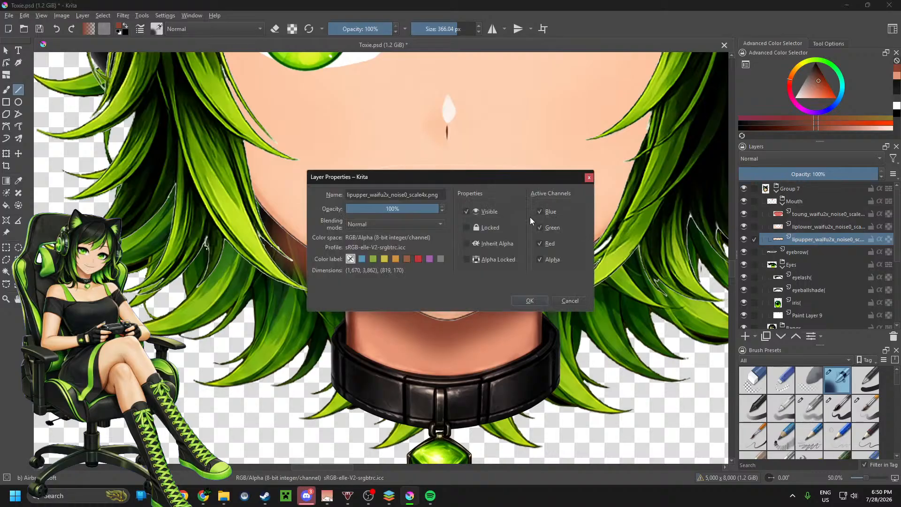
{"action": "left_click_drag", "start_coordinate": [368, 195], "coordinate": [456, 199]}
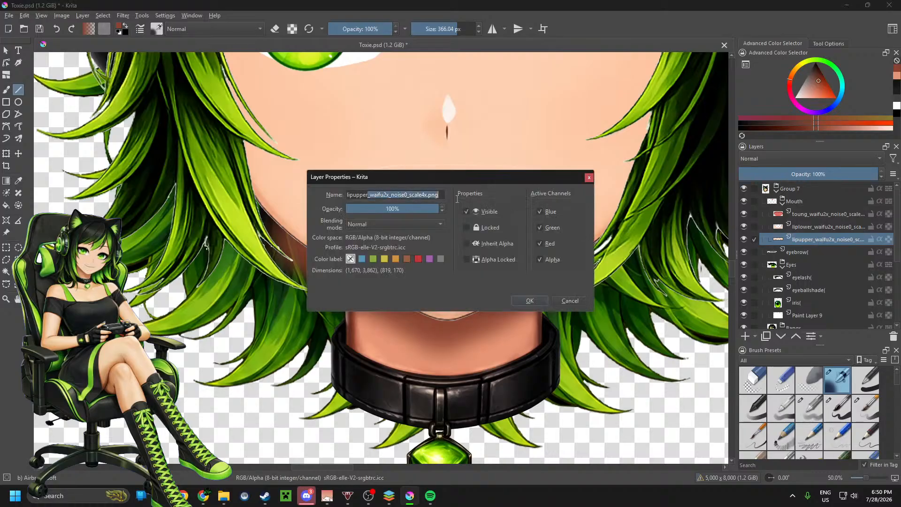
{"action": "key", "text": "BackSpace"}
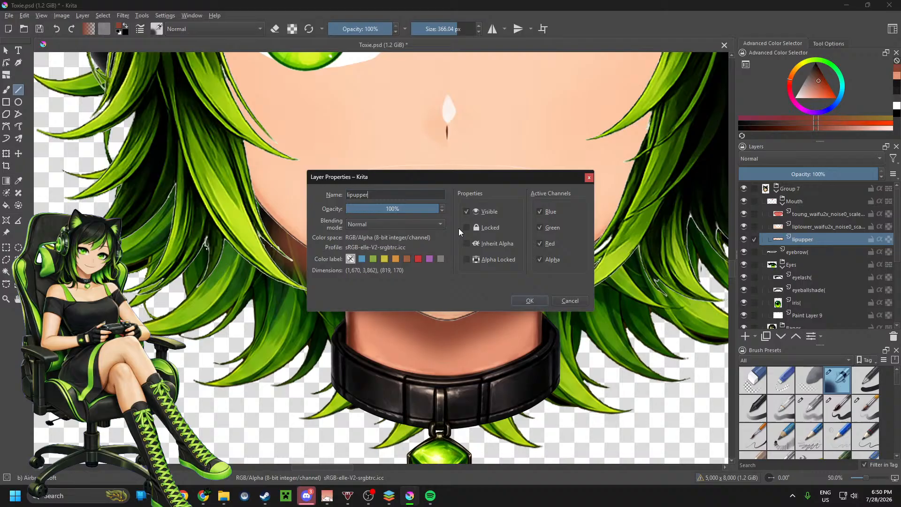
{"action": "left_click", "coordinate": [528, 300]}
Step: Shorten the lower lip layer's name in the Mouth group to liplower
{"action": "left_click", "coordinate": [775, 228]}
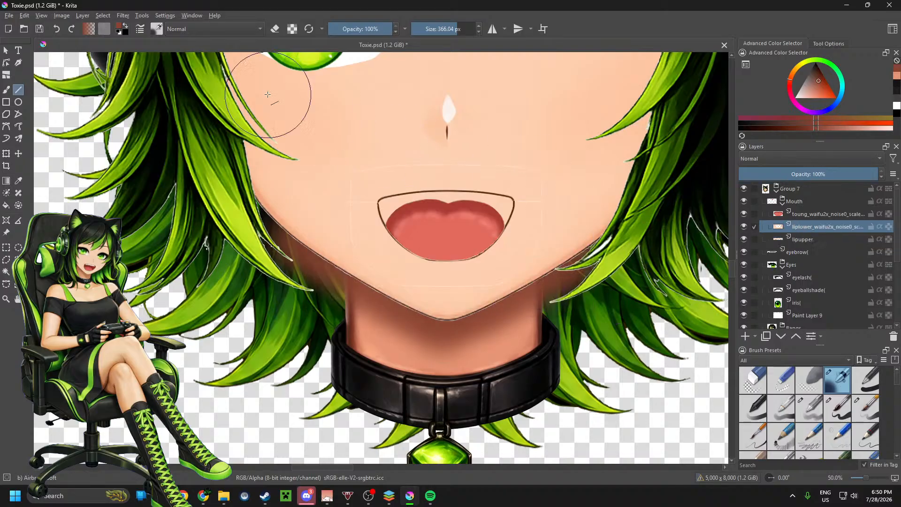
{"action": "key", "text": "F3"}
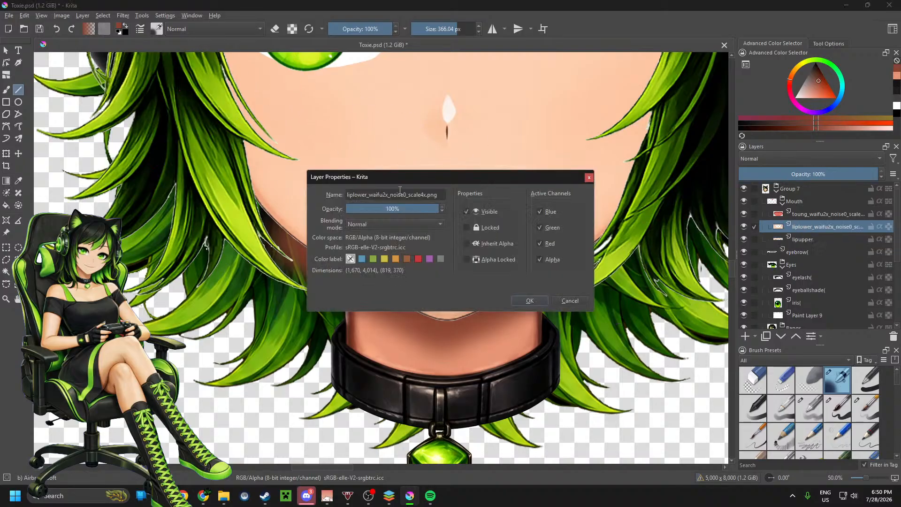
{"action": "left_click_drag", "start_coordinate": [368, 194], "coordinate": [505, 200]}
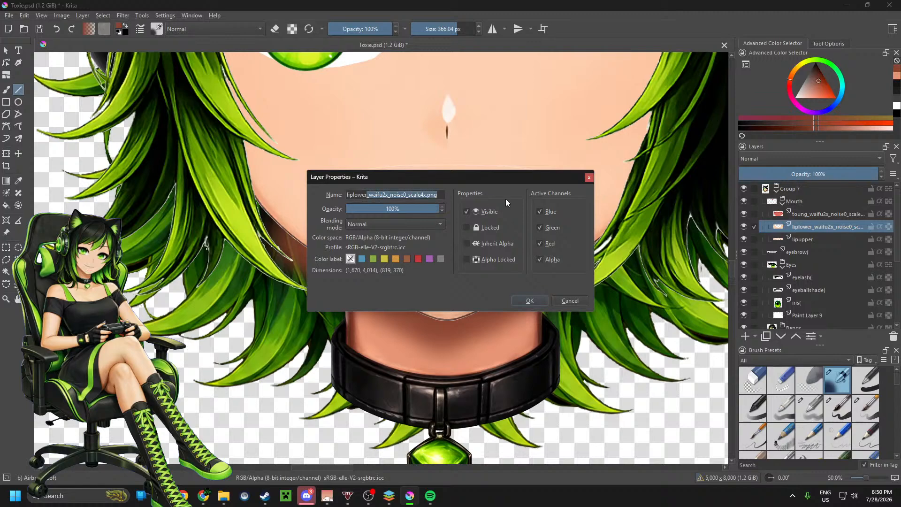
{"action": "key", "text": "BackSpace"}
{"action": "left_click", "coordinate": [525, 301]}
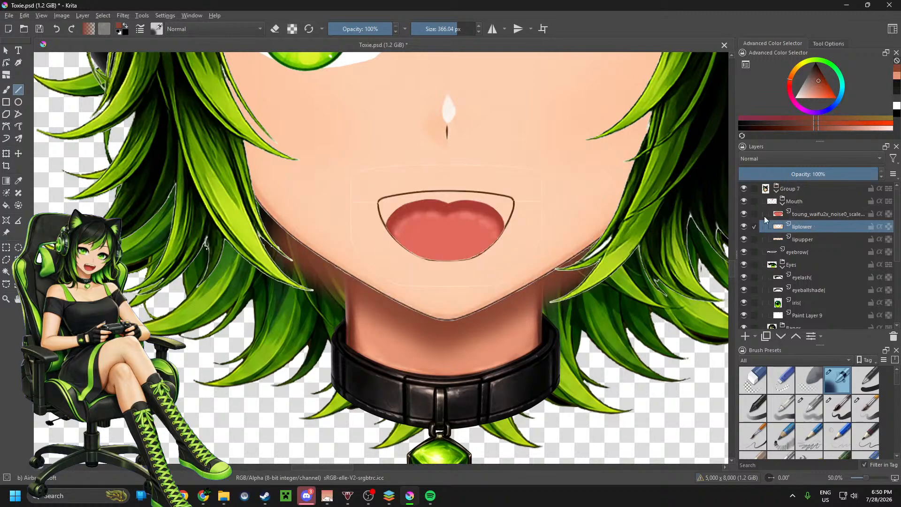
Step: Move the tongue layer below lipupper within the Mouth group and shorten its name to toung
{"action": "left_click", "coordinate": [765, 214]}
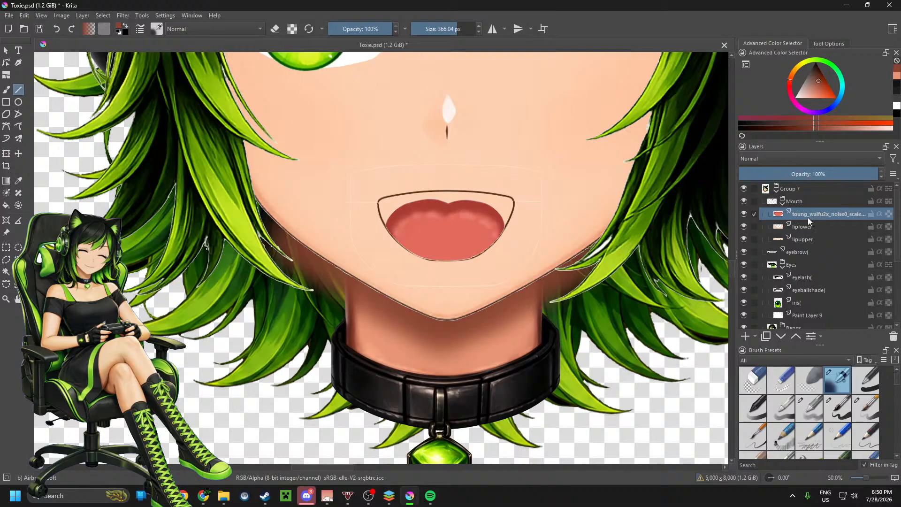
{"action": "left_click_drag", "start_coordinate": [807, 214], "coordinate": [819, 243]}
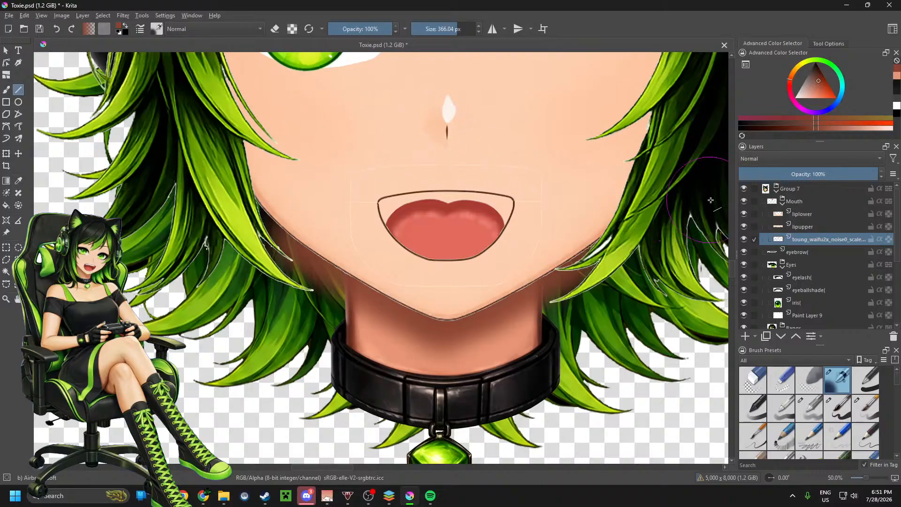
{"action": "double_click", "coordinate": [829, 236]}
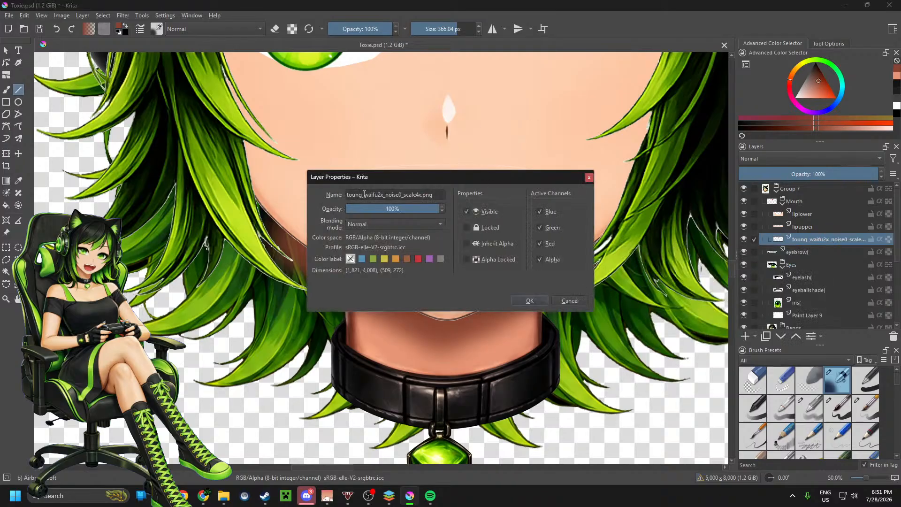
{"action": "left_click_drag", "start_coordinate": [362, 194], "coordinate": [449, 195]}
{"action": "key", "text": "BackSpace"}
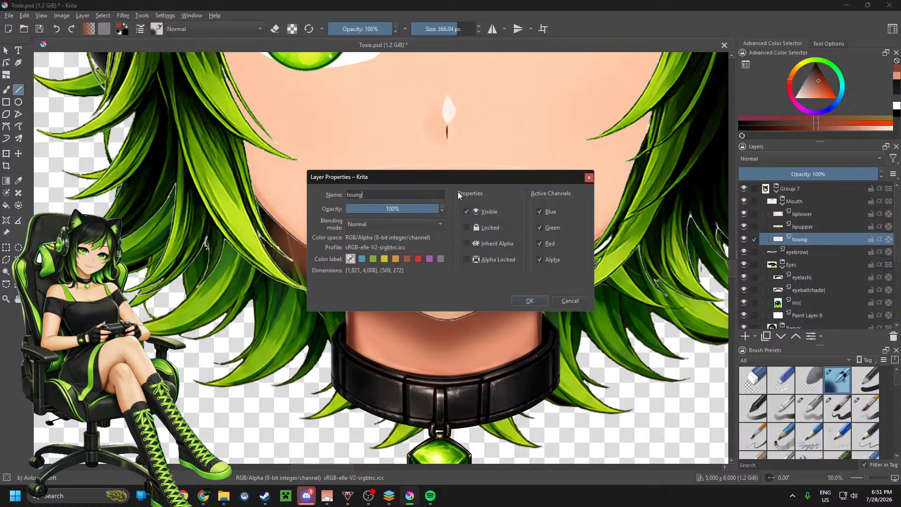
{"action": "left_click", "coordinate": [534, 300]}
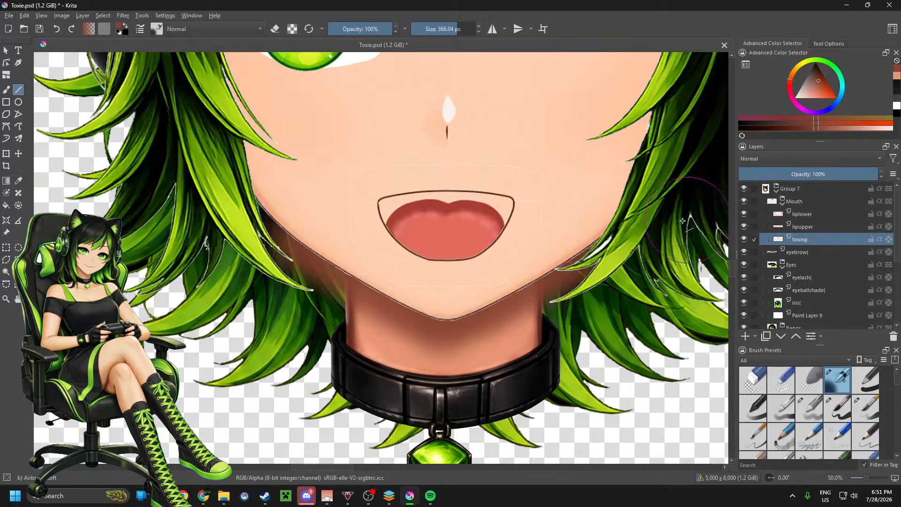
{"action": "scroll", "coordinate": [414, 213], "scroll_direction": "down", "scroll_amount": 4}
{"action": "scroll", "coordinate": [492, 262], "scroll_direction": "down", "scroll_amount": 1}
{"action": "scroll", "coordinate": [444, 227], "scroll_direction": "up", "scroll_amount": 3}
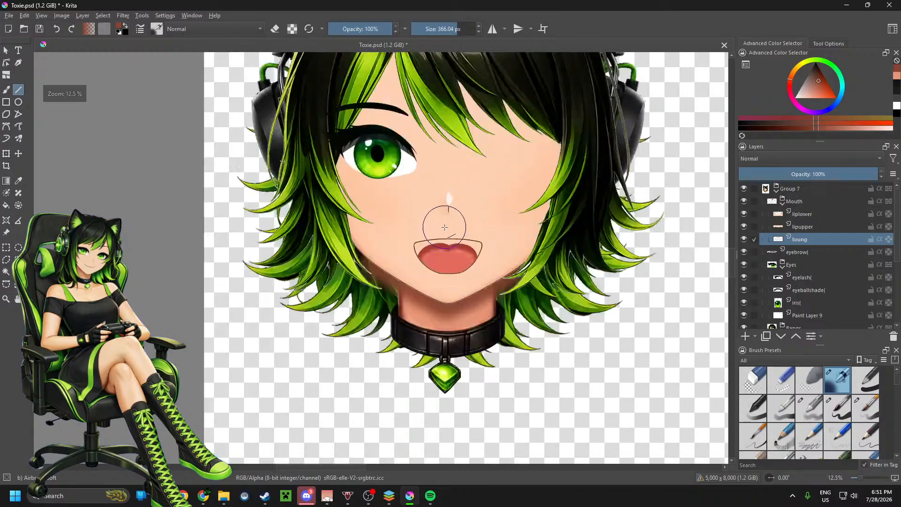
{"action": "scroll", "coordinate": [445, 228], "scroll_direction": "up", "scroll_amount": 6}
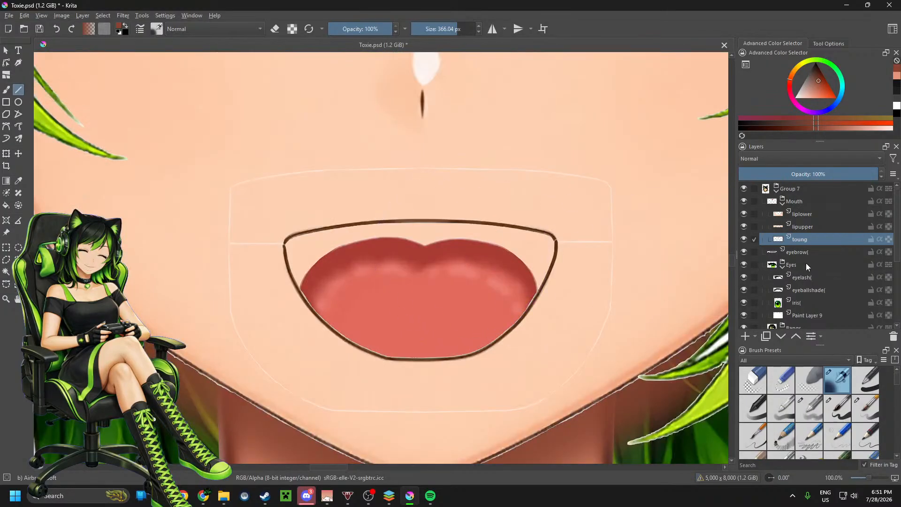
Step: Add a paint layer above toung in the Mouth group and set up a 164.08 px Basic brush in light grey with the Line tool
{"action": "left_click", "coordinate": [745, 337]}
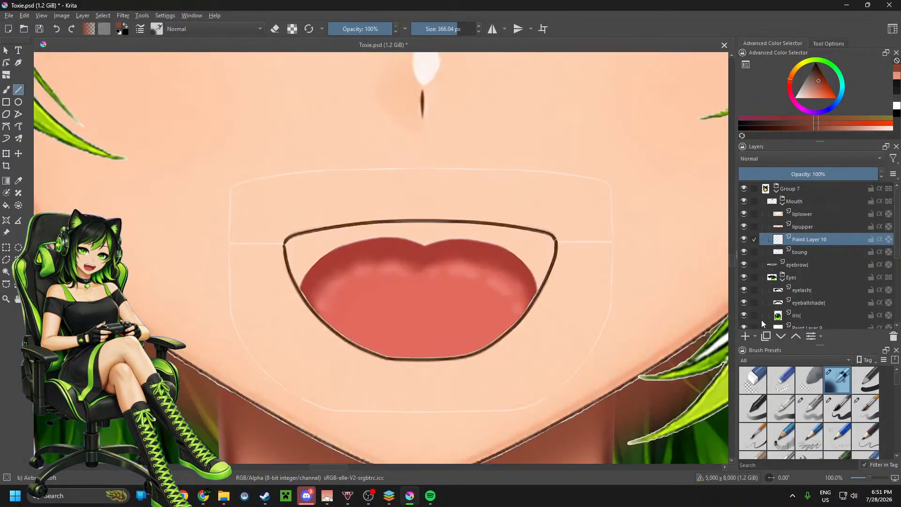
{"action": "left_click", "coordinate": [6, 90]}
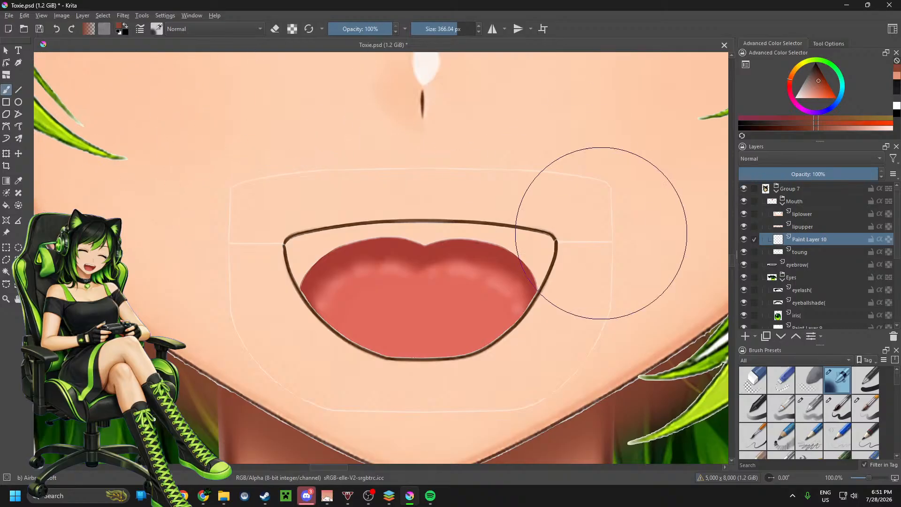
{"action": "left_click", "coordinate": [869, 386]}
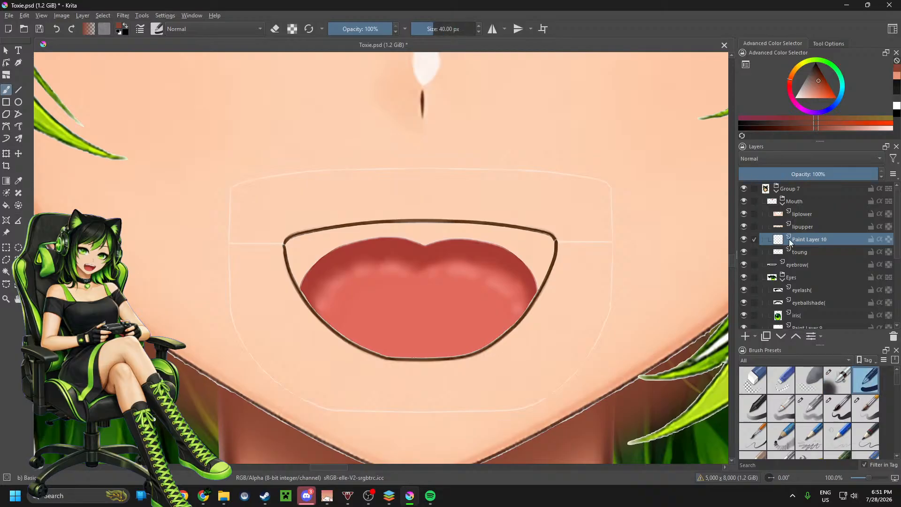
{"action": "left_click_drag", "start_coordinate": [816, 80], "coordinate": [793, 92]}
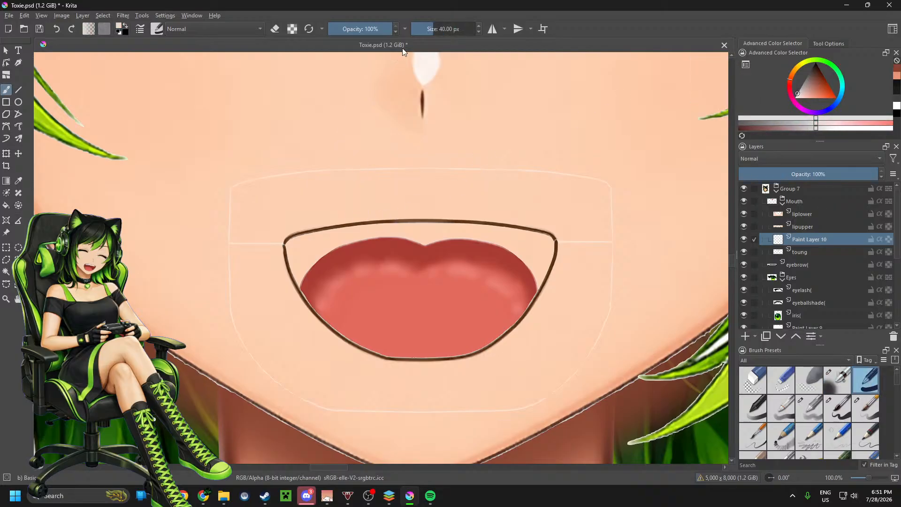
{"action": "left_click_drag", "start_coordinate": [443, 29], "coordinate": [454, 29]}
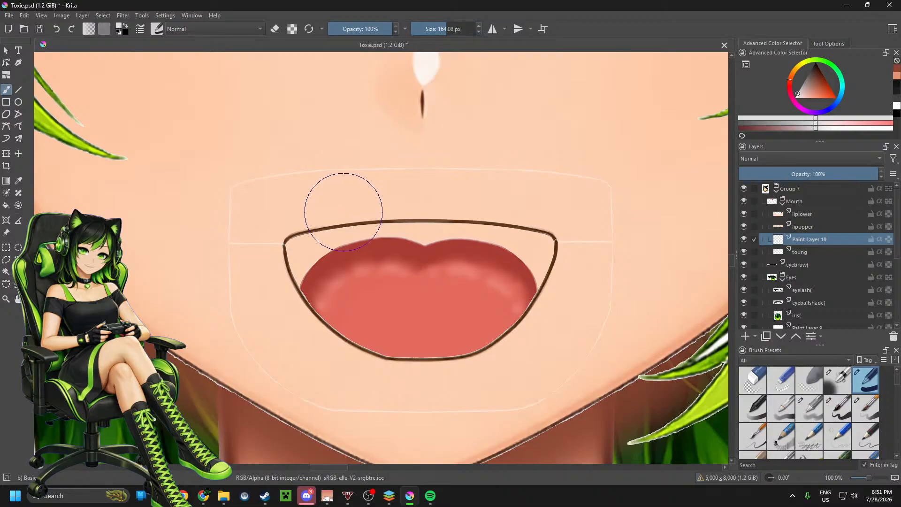
{"action": "left_click", "coordinate": [18, 90]}
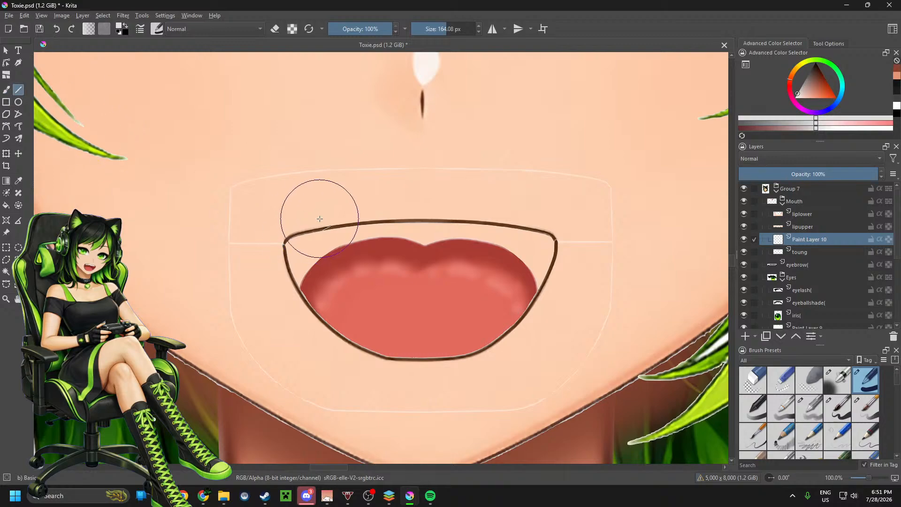
Step: Paint the upper teeth as one straight near-white line across the mouth below the upper lip, replacing the light grey attempt
{"action": "mouse_move", "coordinate": [333, 213]}
{"action": "left_mouse_down"}
{"action": "mouse_move", "coordinate": [477, 202]}
{"action": "mouse_move", "coordinate": [511, 213]}
{"action": "left_mouse_up"}
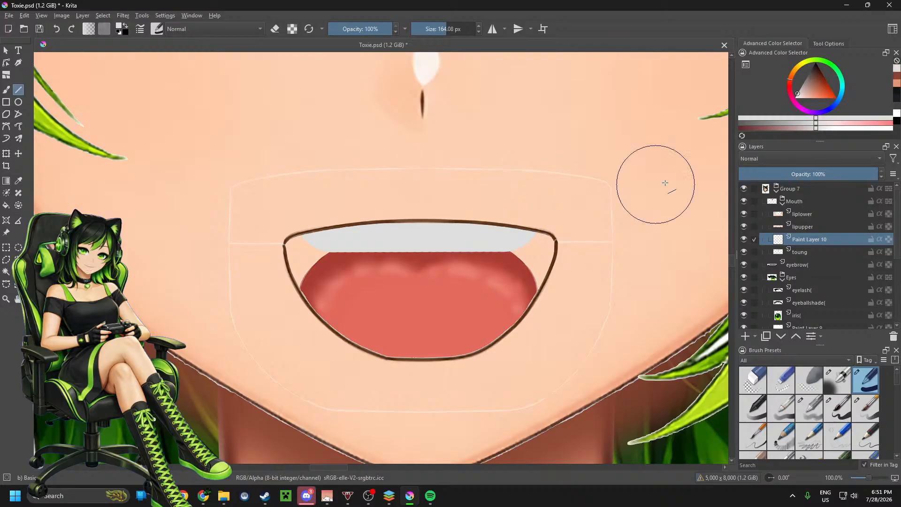
{"action": "key", "text": "ctrl+z"}
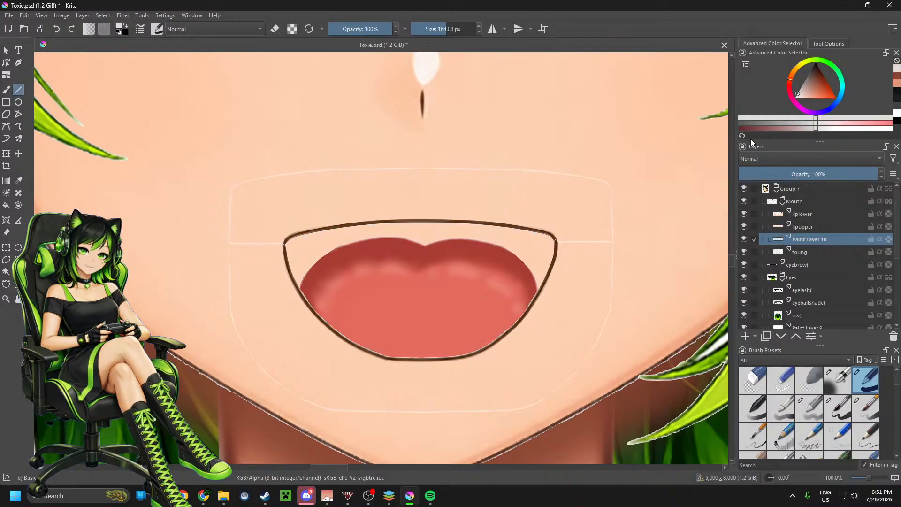
{"action": "left_click", "coordinate": [796, 97]}
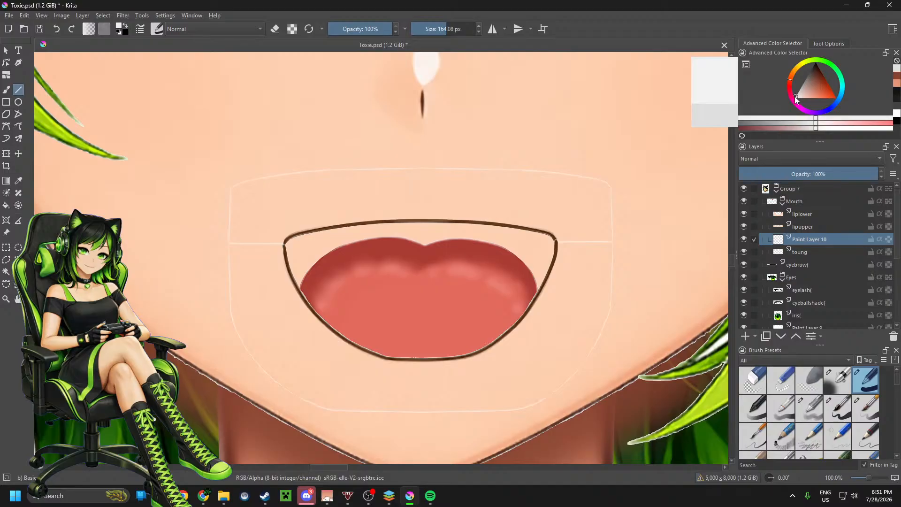
{"action": "left_click_drag", "start_coordinate": [344, 218], "coordinate": [501, 218]}
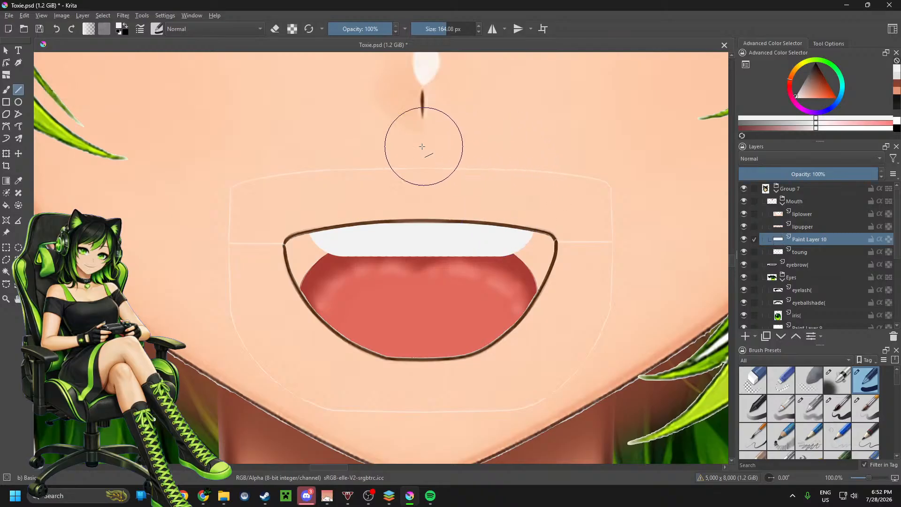
Step: Set up the soft Airbrush in light grey at 101.96 px for shading the teeth
{"action": "left_click", "coordinate": [797, 93]}
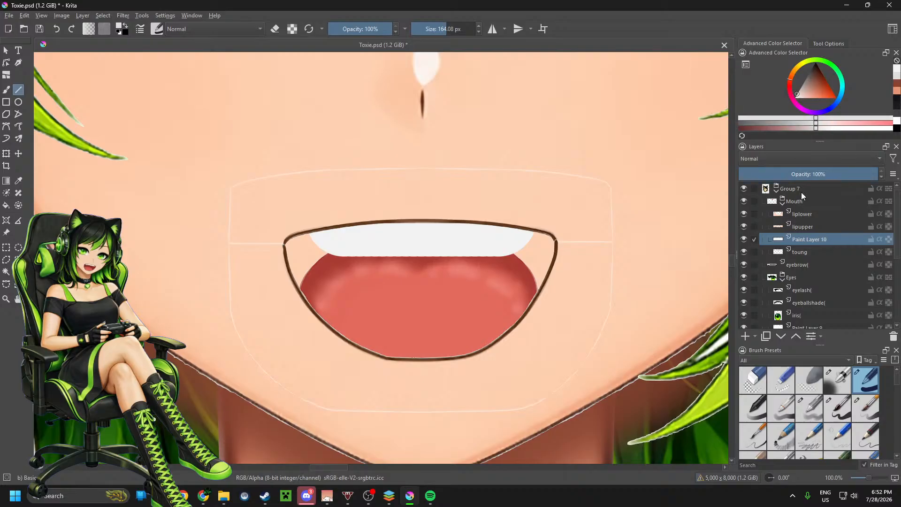
{"action": "left_click", "coordinate": [841, 385]}
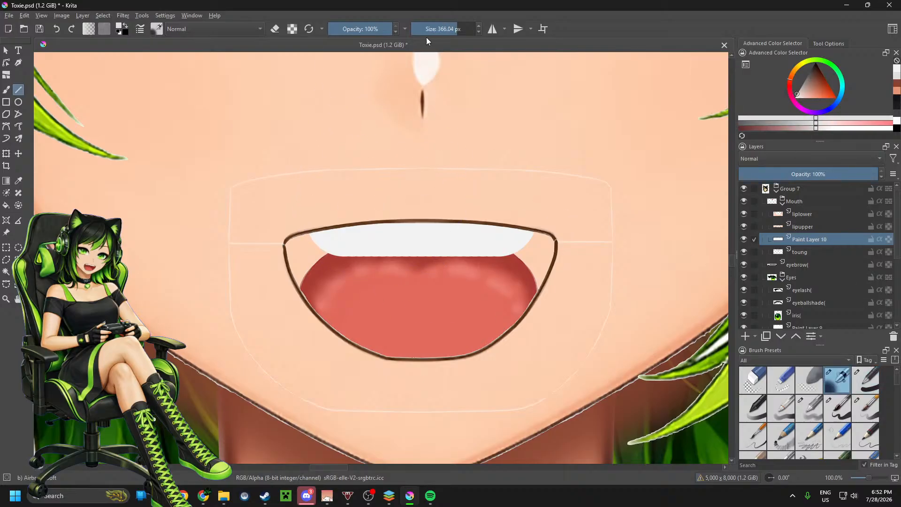
{"action": "left_click", "coordinate": [437, 28]}
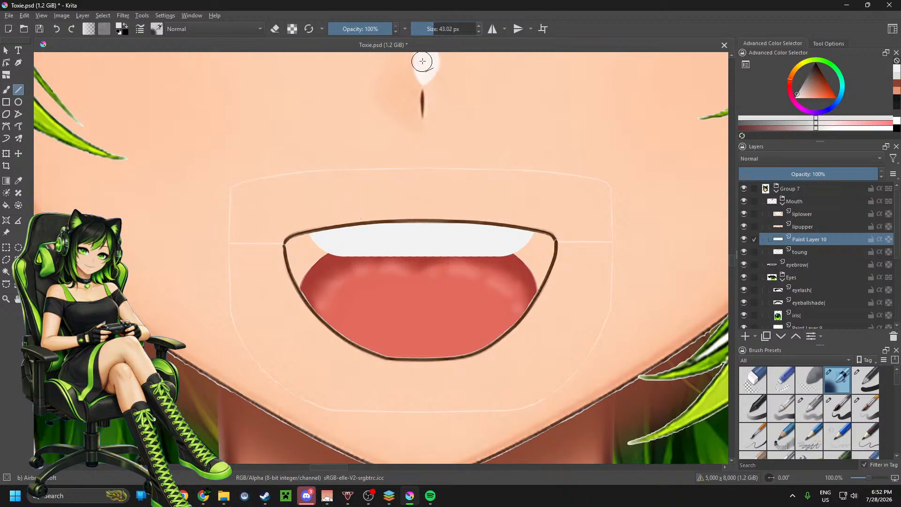
{"action": "left_click_drag", "start_coordinate": [440, 31], "coordinate": [441, 32]}
Step: Try shading the upper edge of the teeth with straight soft airbrush lines in light and medium grey
{"action": "left_click_drag", "start_coordinate": [338, 221], "coordinate": [505, 220]}
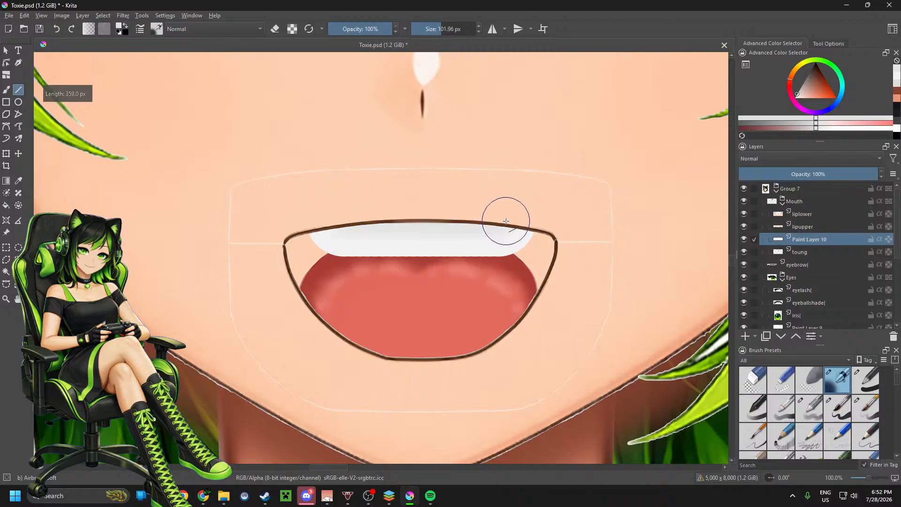
{"action": "left_click", "coordinate": [800, 94]}
{"action": "left_click_drag", "start_coordinate": [801, 96], "coordinate": [797, 94]}
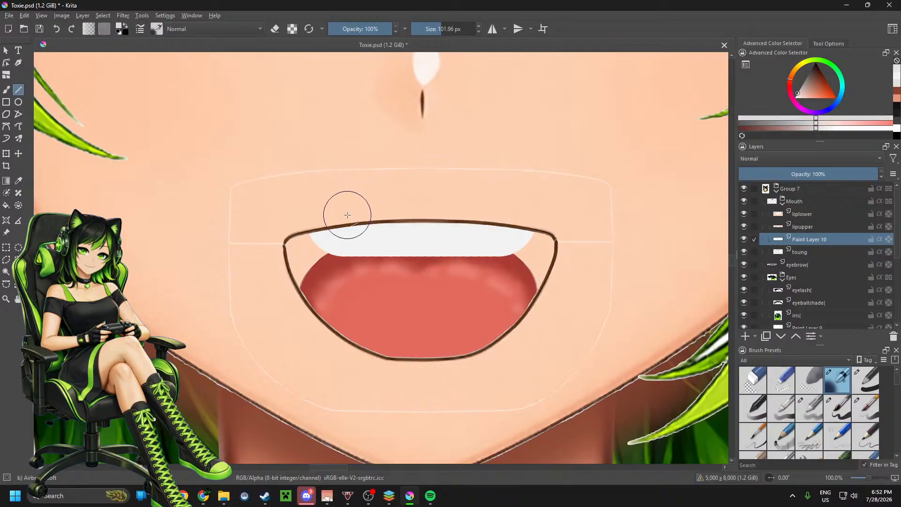
{"action": "left_click_drag", "start_coordinate": [326, 213], "coordinate": [528, 212]}
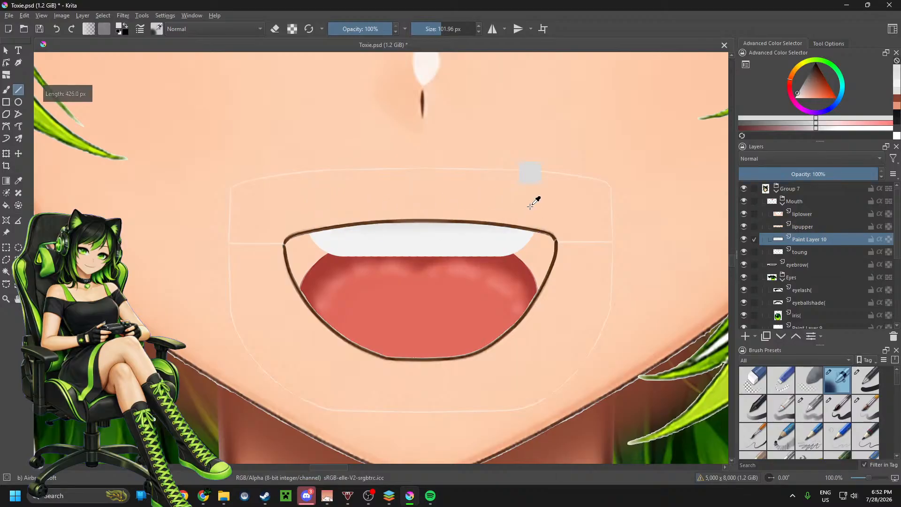
{"action": "left_click", "coordinate": [800, 89]}
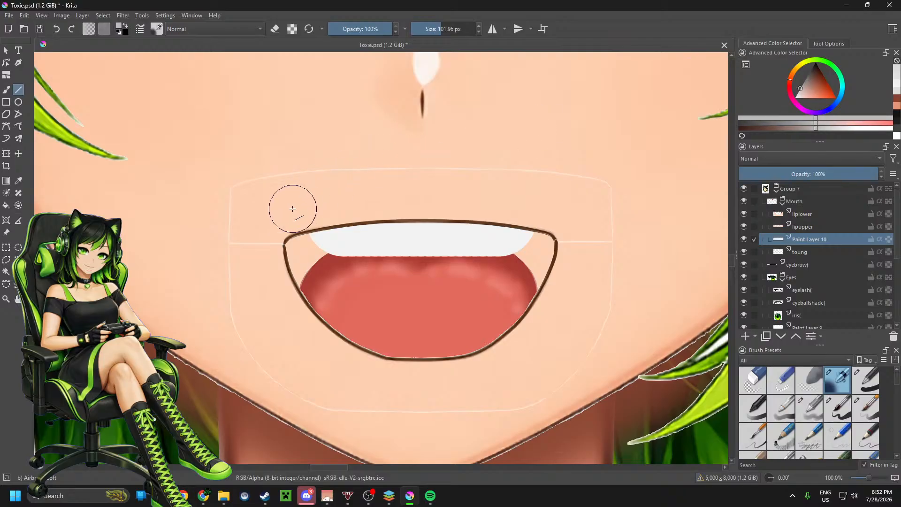
{"action": "left_click_drag", "start_coordinate": [280, 226], "coordinate": [567, 223]}
{"action": "left_click_drag", "start_coordinate": [318, 214], "coordinate": [529, 209]}
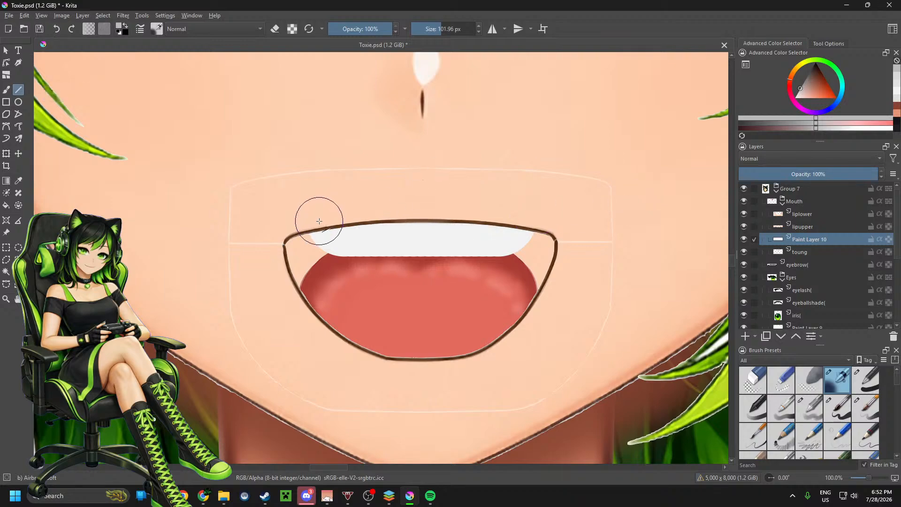
{"action": "left_click_drag", "start_coordinate": [319, 221], "coordinate": [522, 221]}
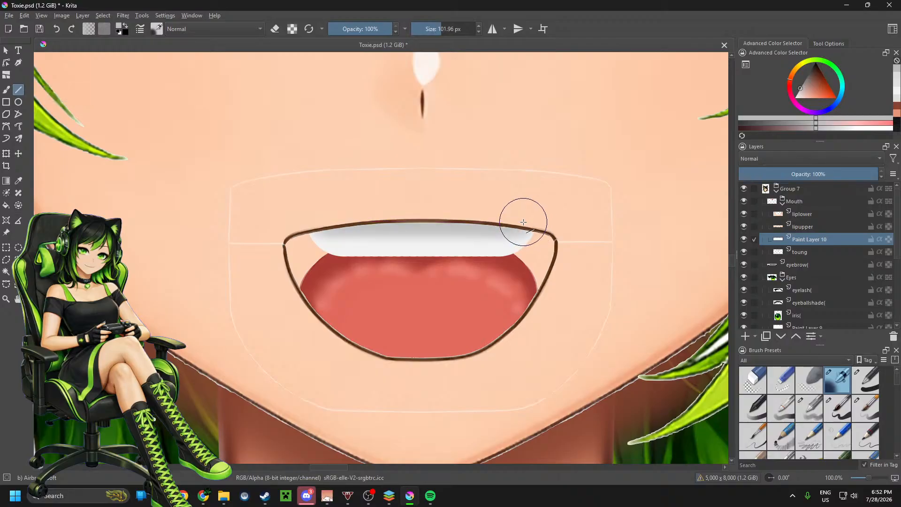
Step: Shade the upper edge of the teeth with one soft straight line in a slightly lighter grey than the previous attempt
{"action": "scroll", "coordinate": [461, 265], "scroll_direction": "down", "scroll_amount": 5}
{"action": "scroll", "coordinate": [461, 265], "scroll_direction": "up", "scroll_amount": 5}
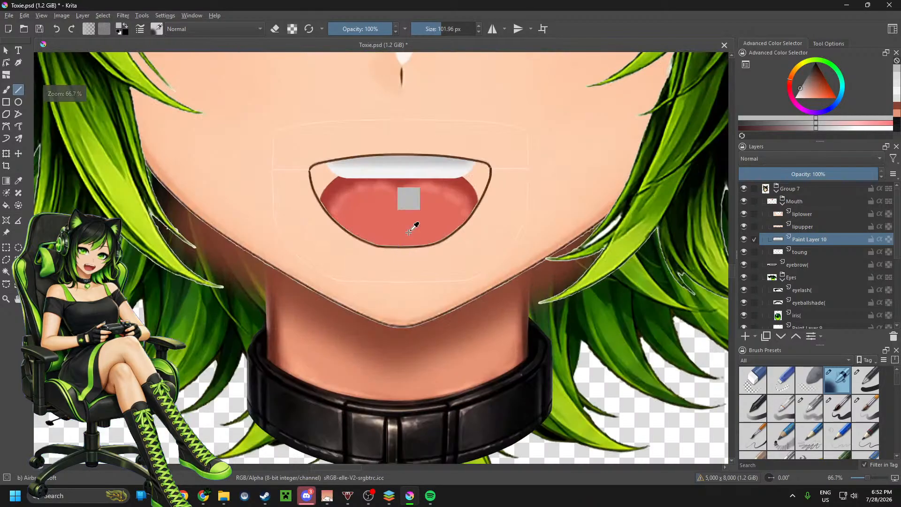
{"action": "left_click_drag", "start_coordinate": [801, 92], "coordinate": [798, 89]}
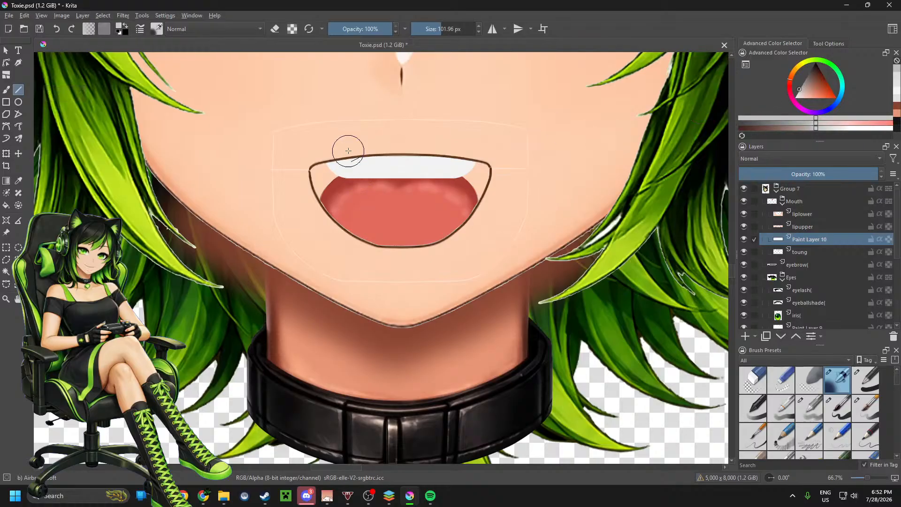
{"action": "left_click_drag", "start_coordinate": [331, 151], "coordinate": [477, 150]}
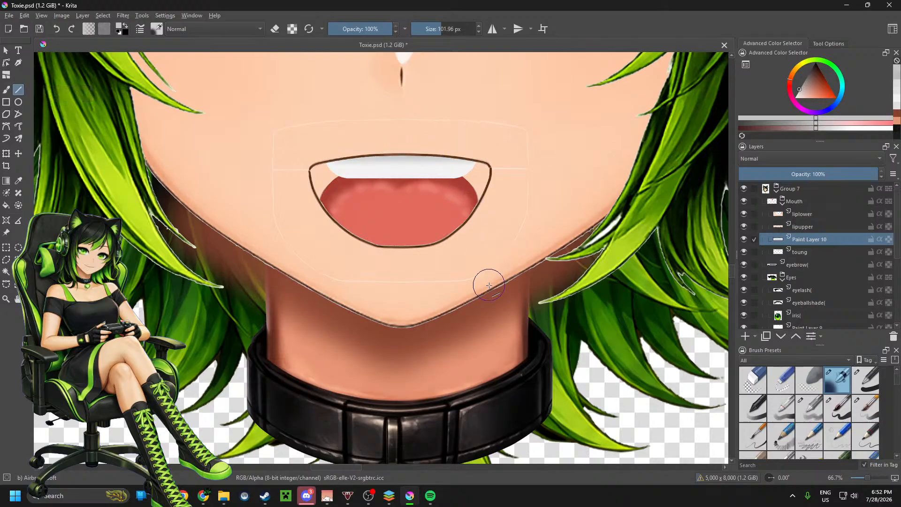
Step: Add a paint layer above the teeth layer and set up a larger dark grey soft airbrush at 71% opacity
{"action": "scroll", "coordinate": [427, 188], "scroll_direction": "up", "scroll_amount": 1}
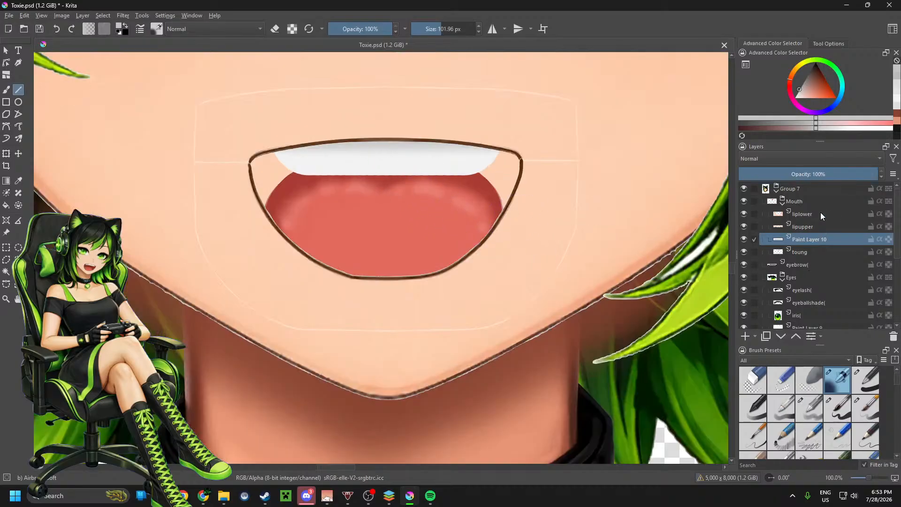
{"action": "left_click", "coordinate": [746, 336]}
{"action": "left_click", "coordinate": [803, 84]}
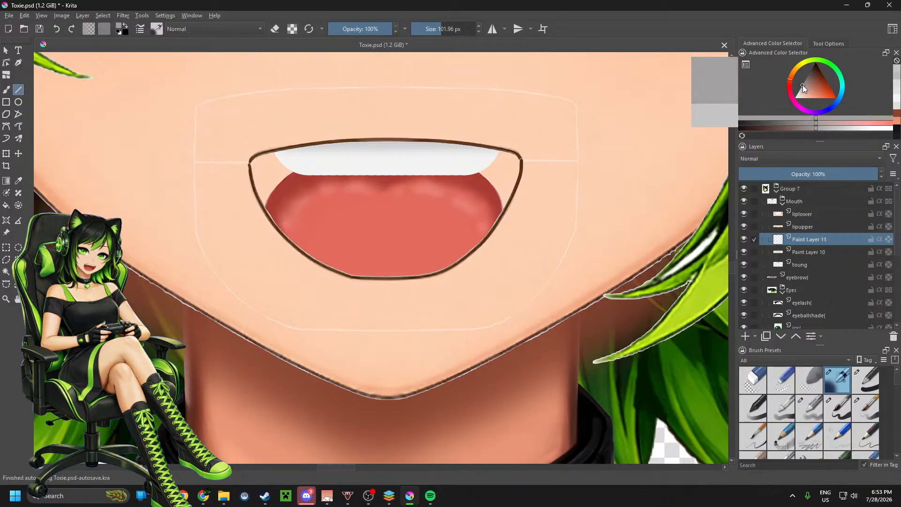
{"action": "left_click_drag", "start_coordinate": [804, 84], "coordinate": [807, 75]}
{"action": "left_click", "coordinate": [375, 29]}
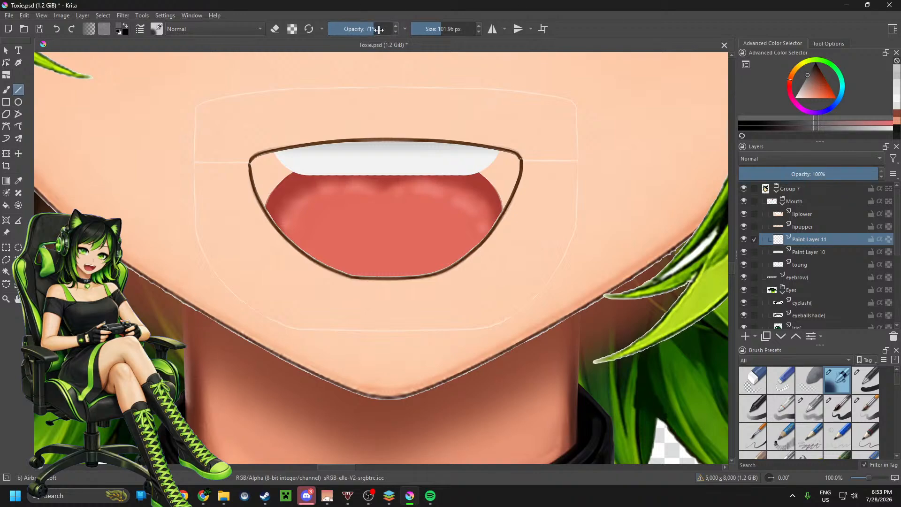
{"action": "left_click_drag", "start_coordinate": [446, 29], "coordinate": [451, 29]}
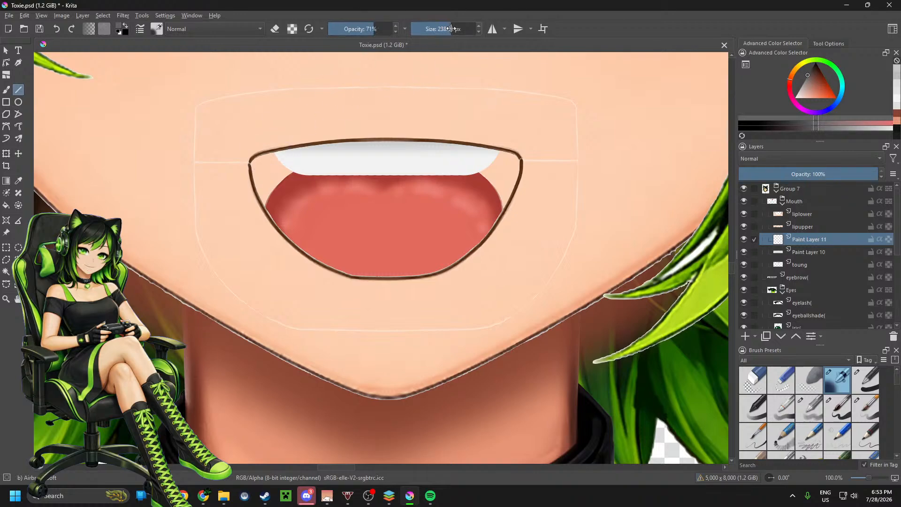
Step: Try casting a dark grey shadow across the mouth under the upper lip with soft airbrush lines at 312.82 and 230.51 px
{"action": "left_click_drag", "start_coordinate": [254, 136], "coordinate": [518, 133]}
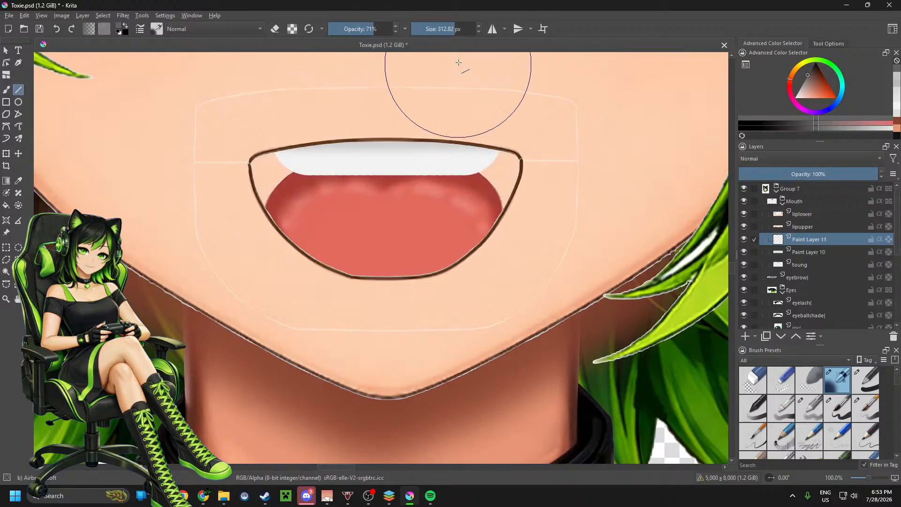
{"action": "left_click_drag", "start_coordinate": [445, 30], "coordinate": [443, 30]}
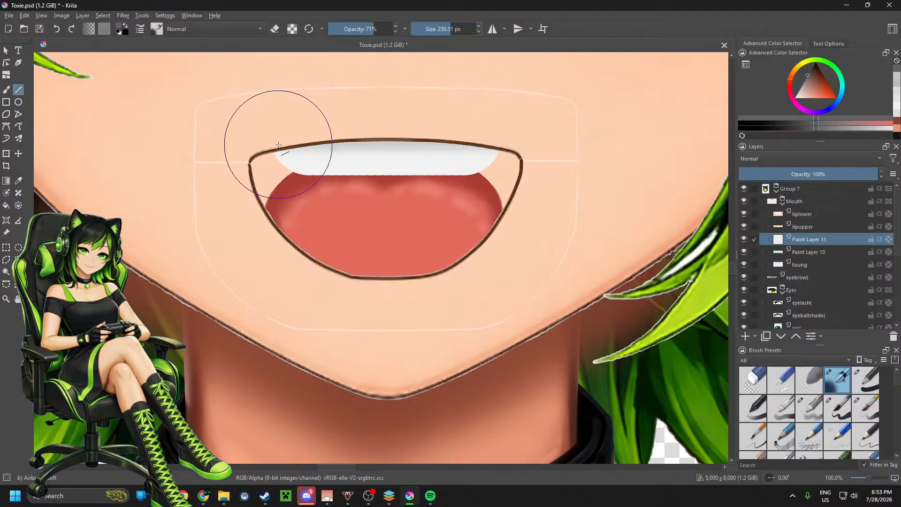
{"action": "left_click_drag", "start_coordinate": [270, 151], "coordinate": [507, 150]}
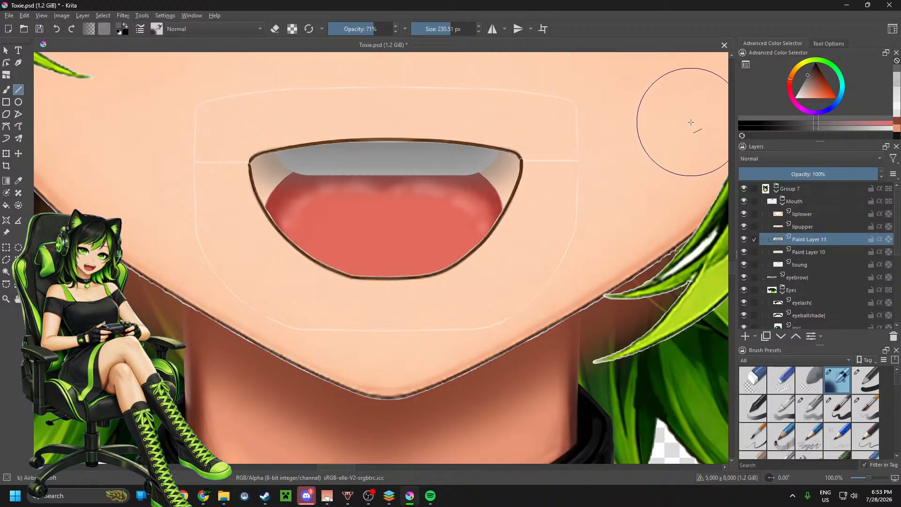
{"action": "scroll", "coordinate": [475, 226], "scroll_direction": "down", "scroll_amount": 5}
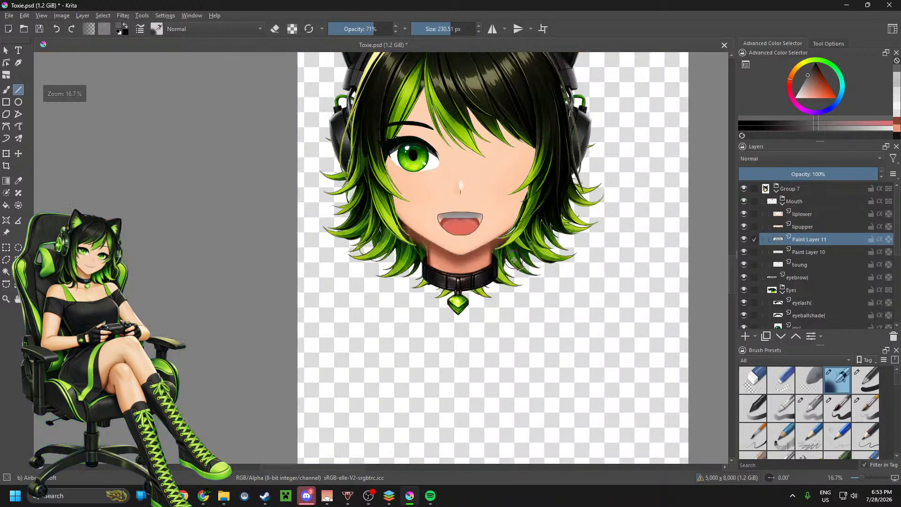
{"action": "scroll", "coordinate": [477, 213], "scroll_direction": "up", "scroll_amount": 5}
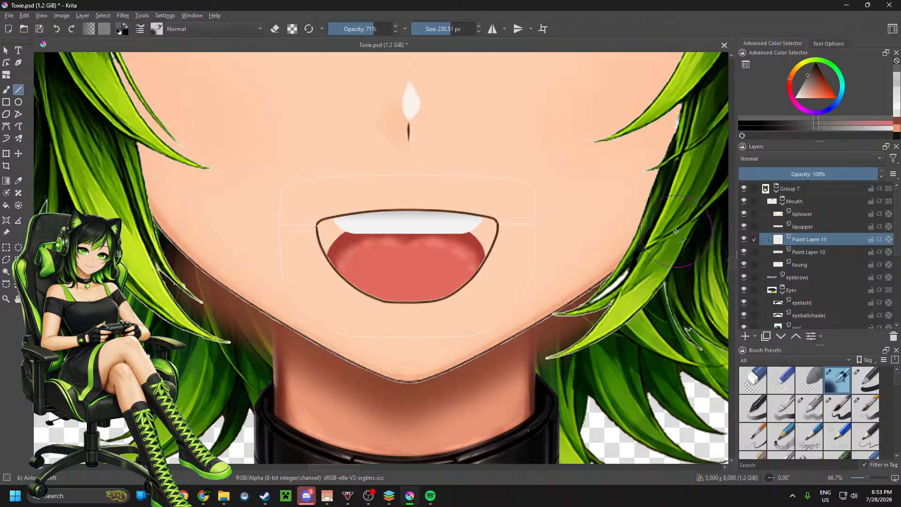
Step: Move Paint Layer 11 beneath the toung layer and mix a very dark red starting from the tongue's sampled colour
{"action": "left_click_drag", "start_coordinate": [823, 243], "coordinate": [841, 265]}
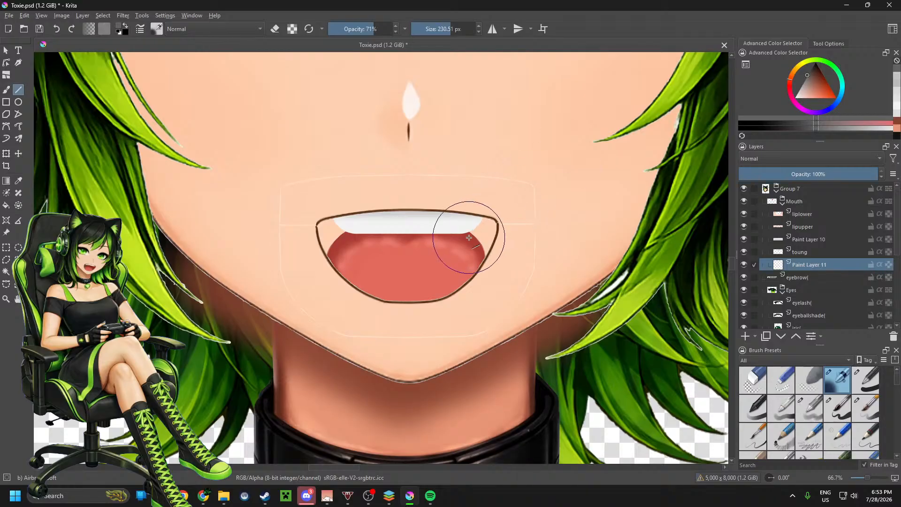
{"action": "left_click", "coordinate": [18, 181]}
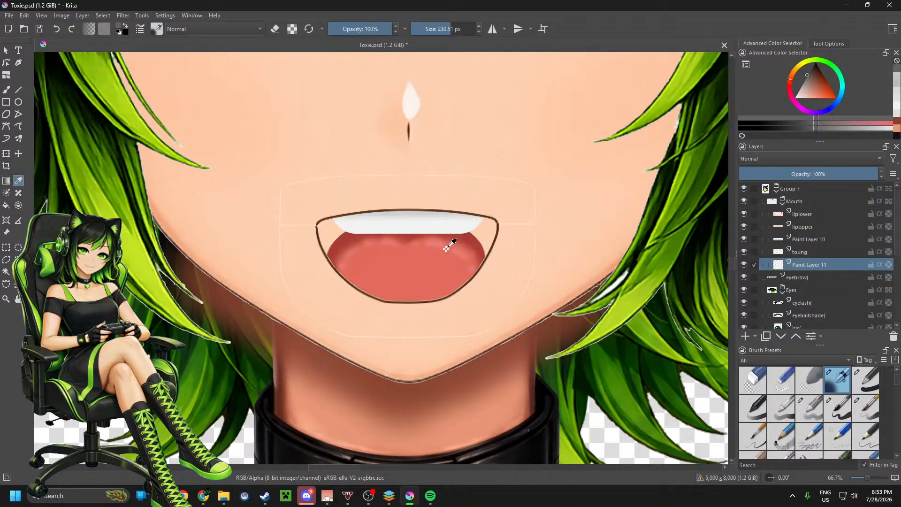
{"action": "left_click", "coordinate": [471, 235]}
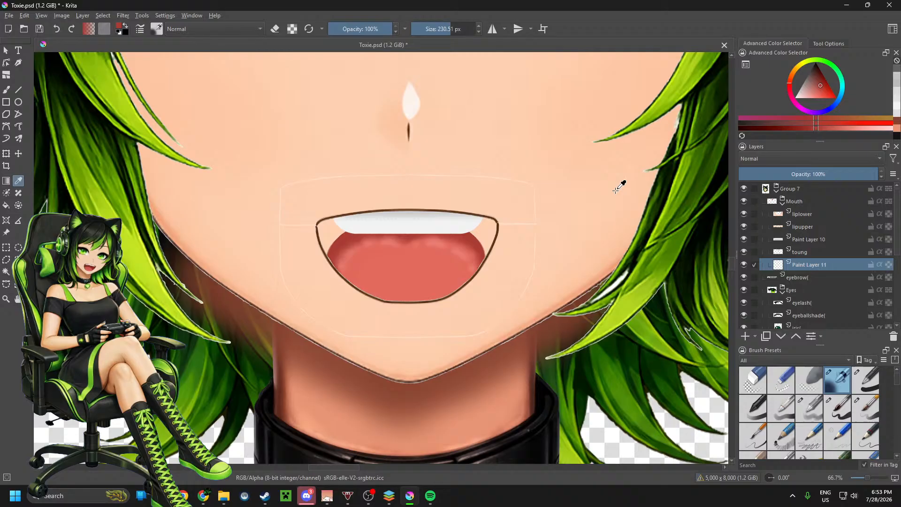
{"action": "left_click", "coordinate": [785, 128]}
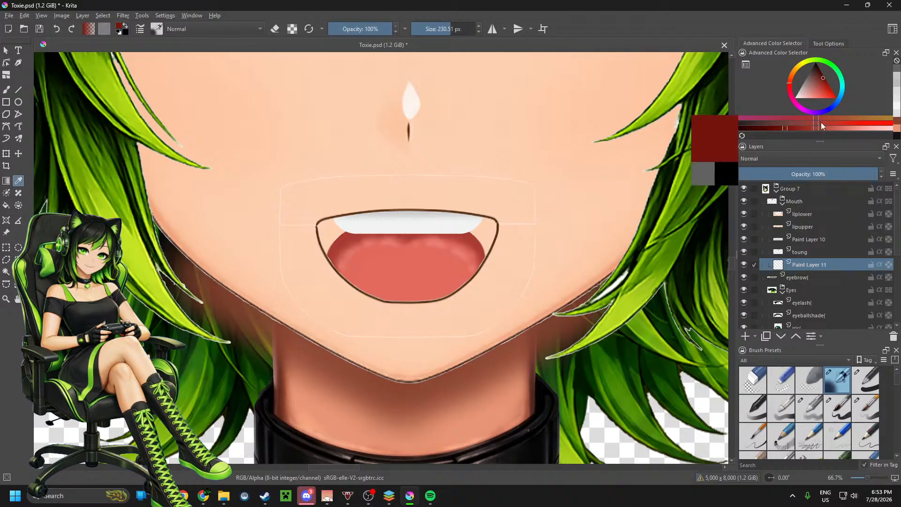
{"action": "left_click", "coordinate": [776, 130]}
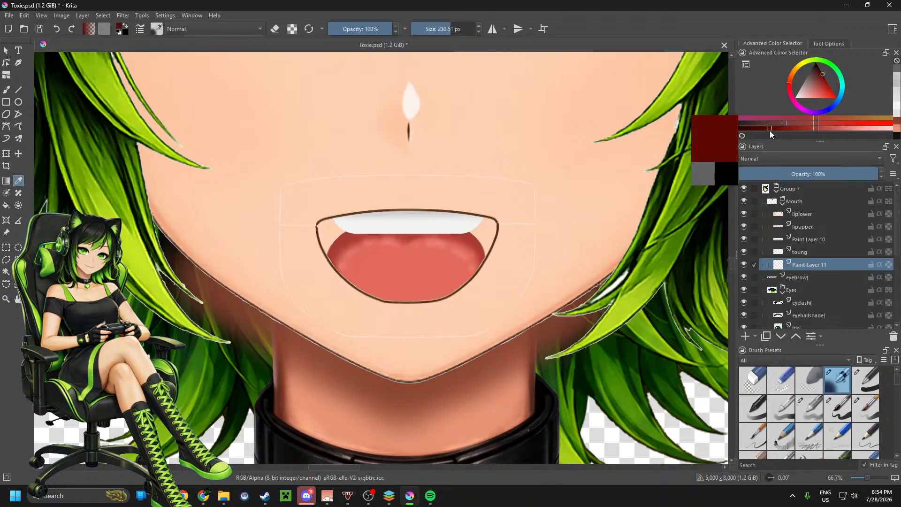
{"action": "left_click", "coordinate": [775, 123]}
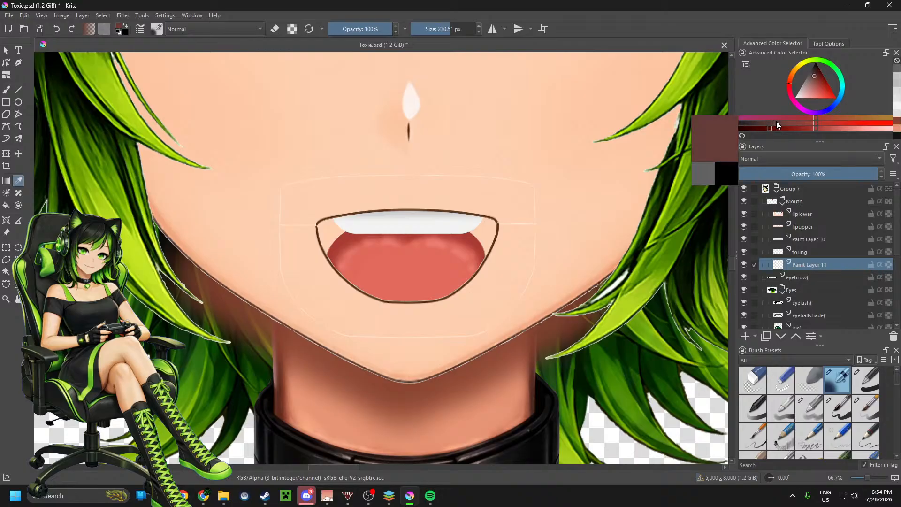
{"action": "left_click", "coordinate": [771, 127]}
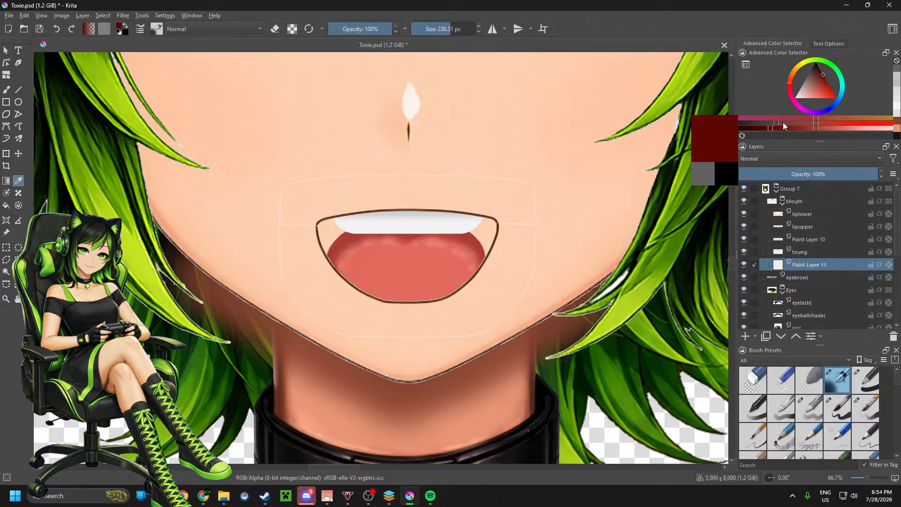
{"action": "left_click", "coordinate": [788, 122]}
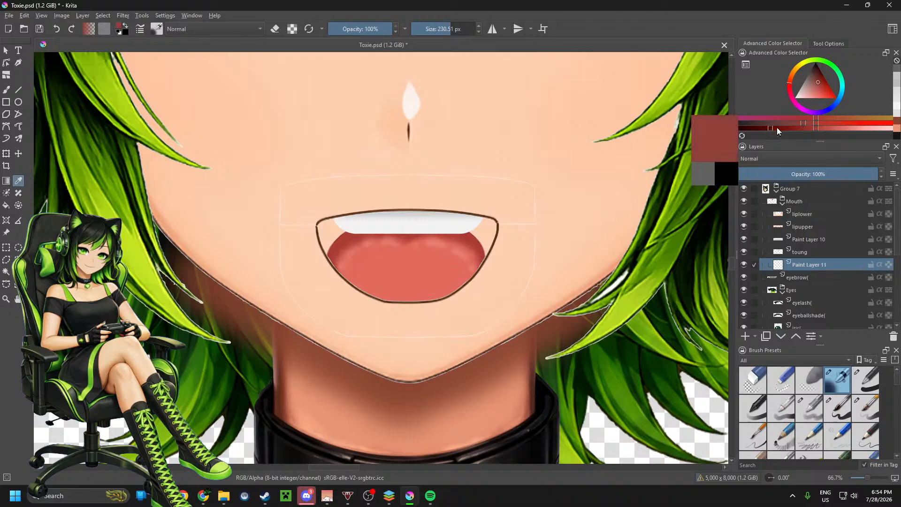
{"action": "left_click", "coordinate": [773, 128]}
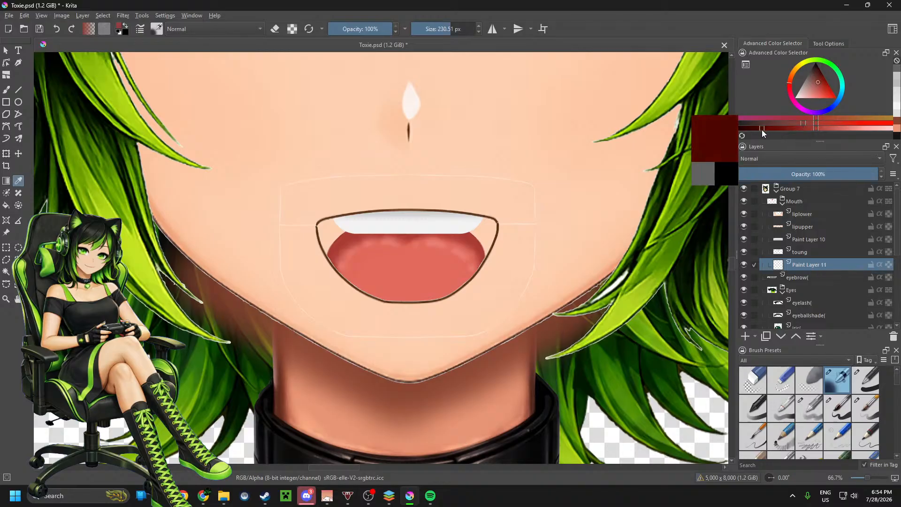
{"action": "left_click", "coordinate": [761, 130]}
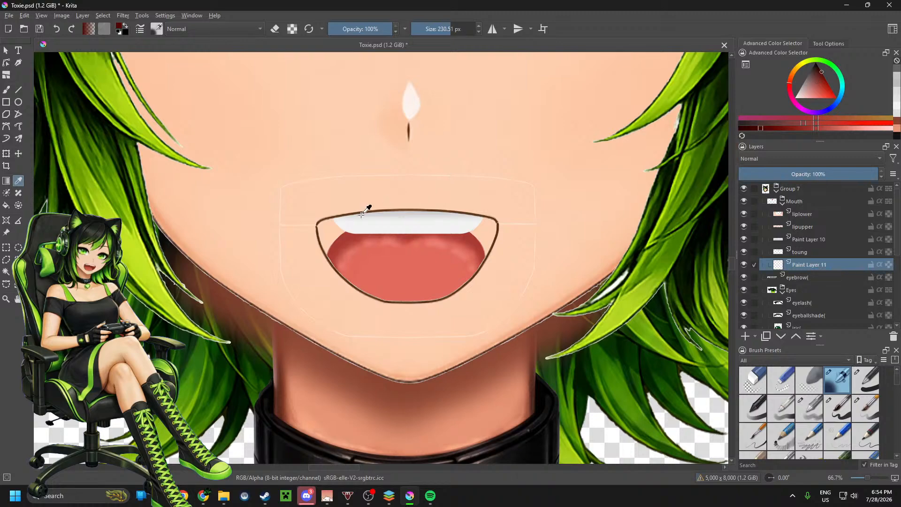
Step: Fill the mouth interior behind the tongue with dark red straight lines, using a hard basic brush at 164.08 px and 100% opacity
{"action": "key", "text": "b"}
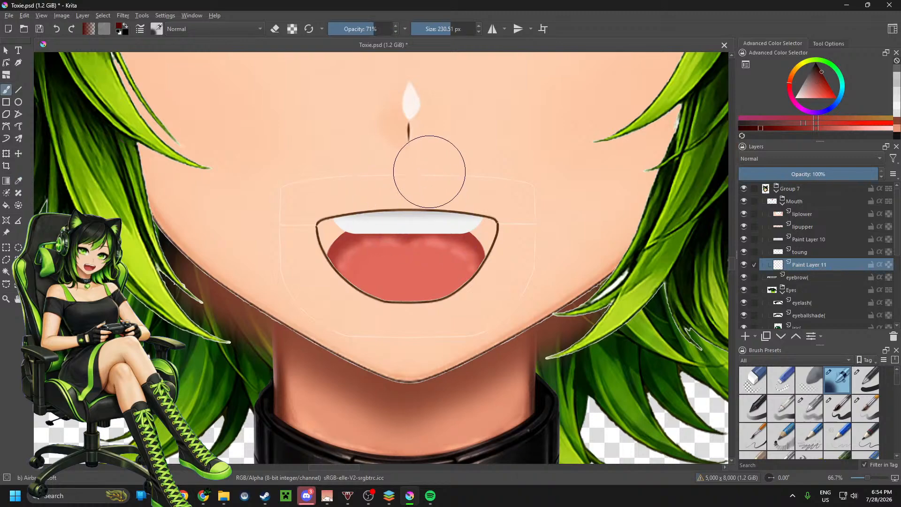
{"action": "left_click", "coordinate": [867, 386]}
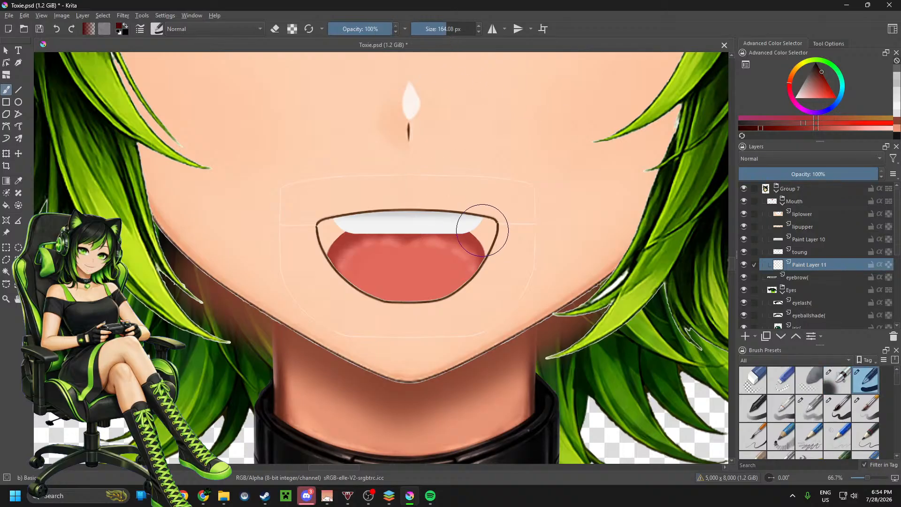
{"action": "left_click", "coordinate": [18, 90]}
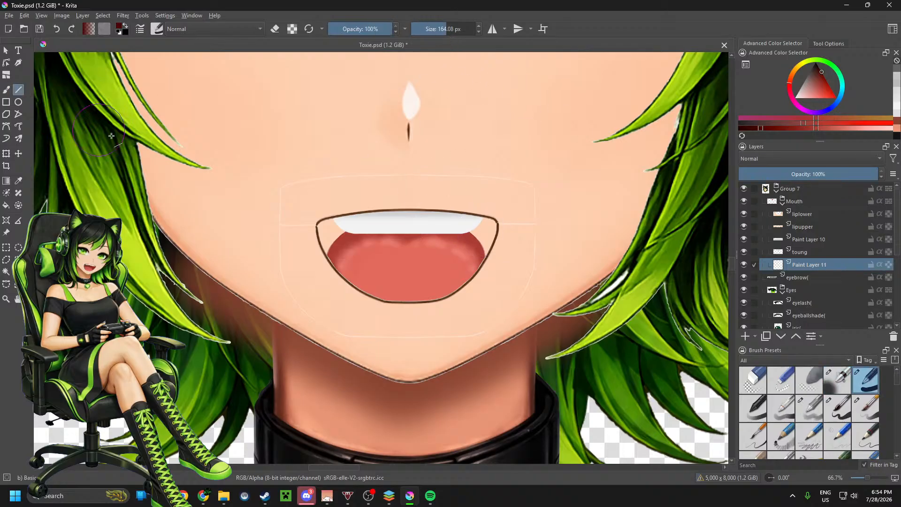
{"action": "mouse_move", "coordinate": [486, 230]}
{"action": "left_mouse_down"}
{"action": "mouse_move", "coordinate": [354, 217]}
{"action": "mouse_move", "coordinate": [322, 227]}
{"action": "mouse_move", "coordinate": [337, 254]}
{"action": "mouse_move", "coordinate": [327, 259]}
{"action": "mouse_move", "coordinate": [478, 266]}
{"action": "mouse_move", "coordinate": [463, 281]}
{"action": "mouse_move", "coordinate": [364, 277]}
{"action": "mouse_move", "coordinate": [354, 287]}
{"action": "mouse_move", "coordinate": [461, 293]}
{"action": "mouse_move", "coordinate": [472, 280]}
{"action": "left_mouse_up"}
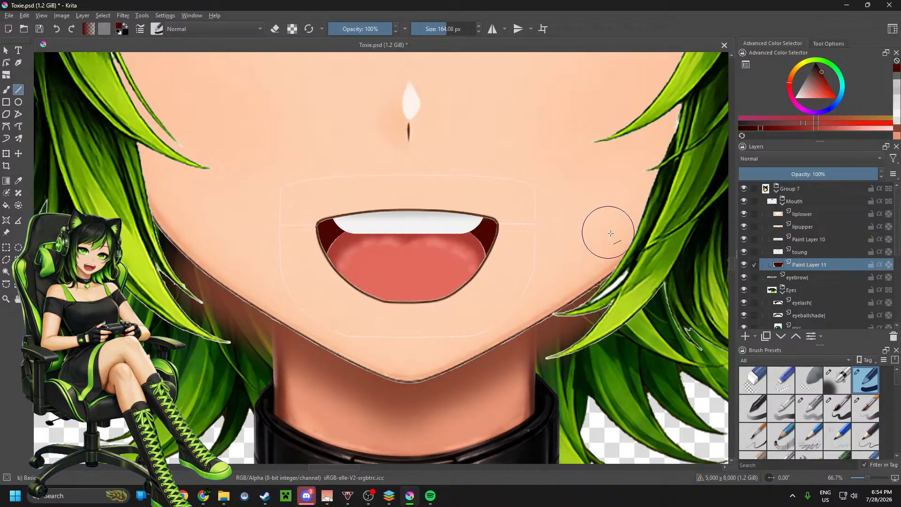
{"action": "scroll", "coordinate": [371, 174], "scroll_direction": "down", "scroll_amount": 3}
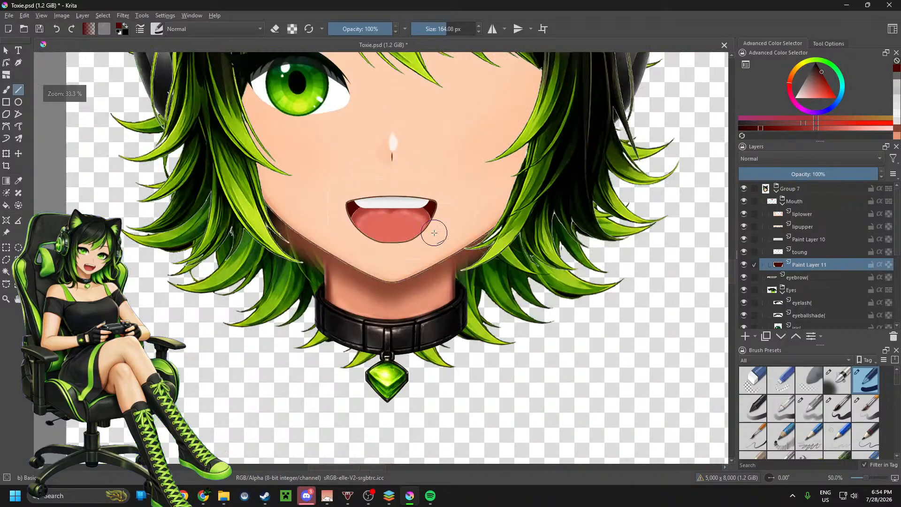
{"action": "scroll", "coordinate": [444, 374], "scroll_direction": "down", "scroll_amount": 2}
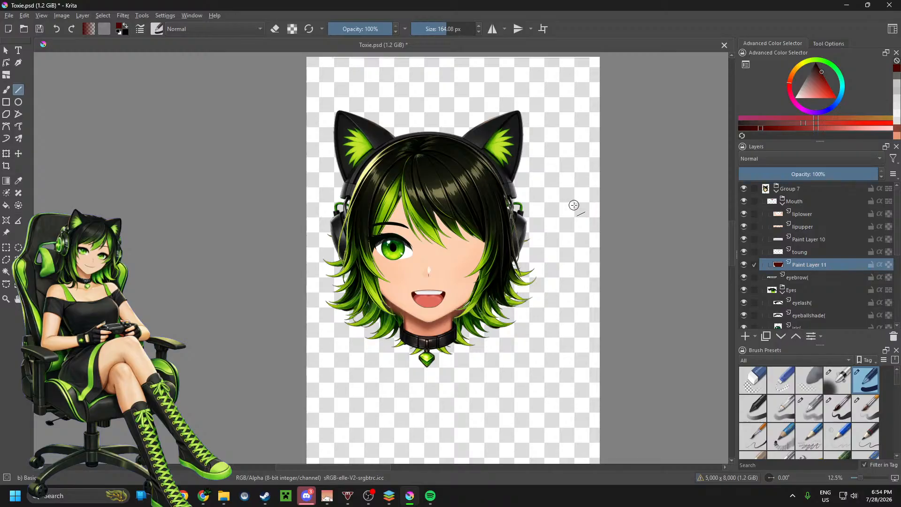
Step: Transform the toung layer so the tongue is narrower, flatter and sits low in the mouth, exposing the dark interior above it
{"action": "scroll", "coordinate": [411, 323], "scroll_direction": "up", "scroll_amount": 4}
{"action": "scroll", "coordinate": [477, 276], "scroll_direction": "up", "scroll_amount": 1}
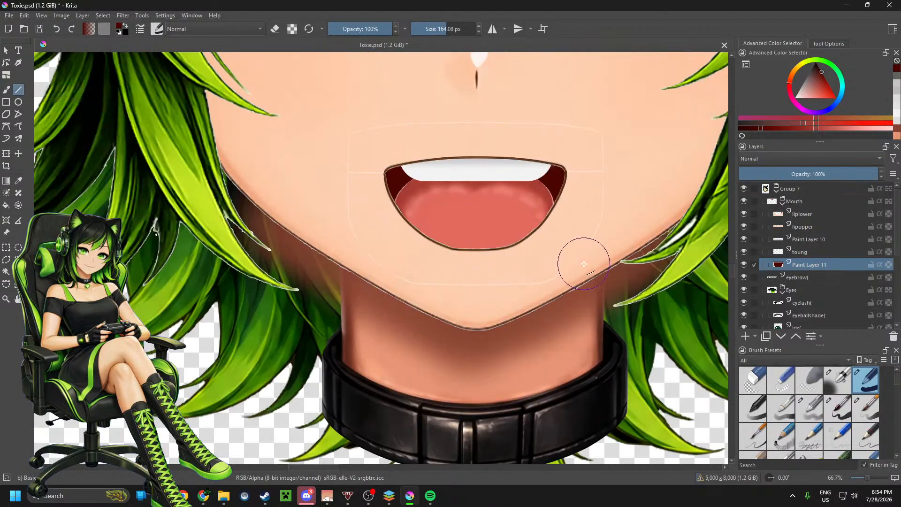
{"action": "left_click", "coordinate": [814, 253]}
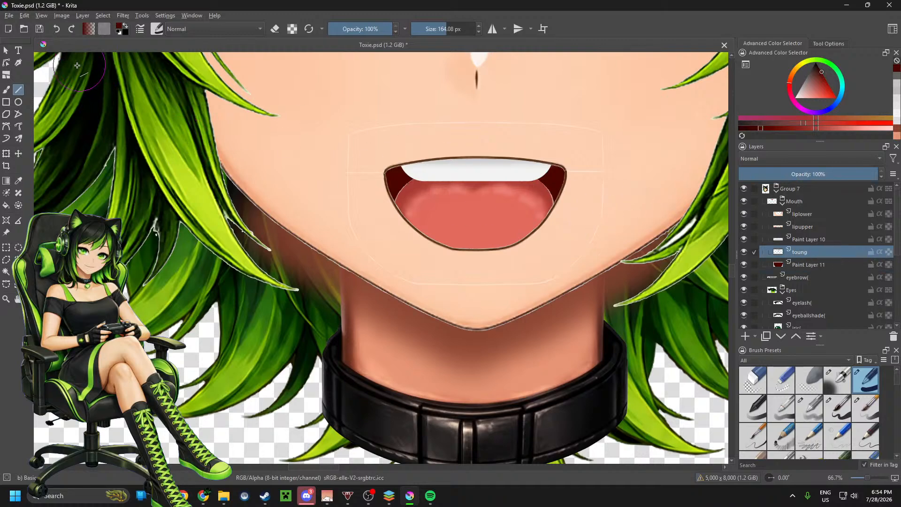
{"action": "left_click", "coordinate": [6, 155]}
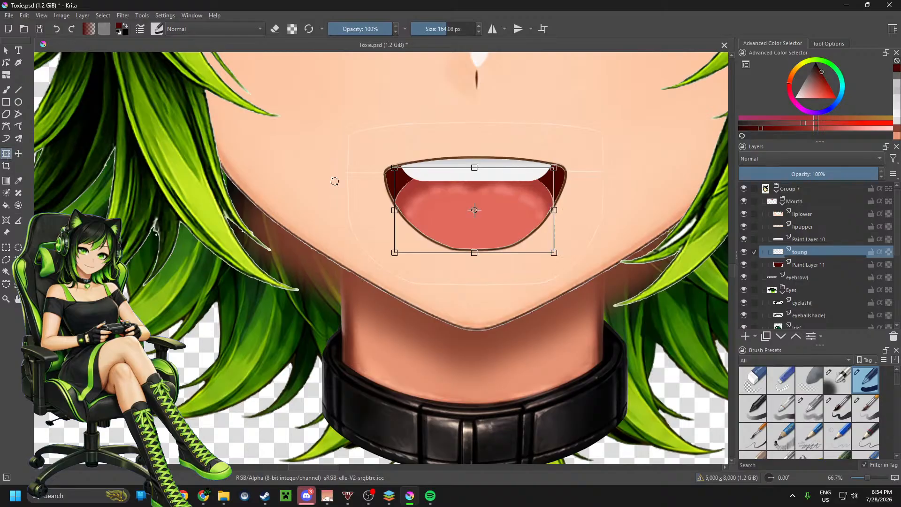
{"action": "left_click_drag", "start_coordinate": [549, 170], "coordinate": [523, 218]}
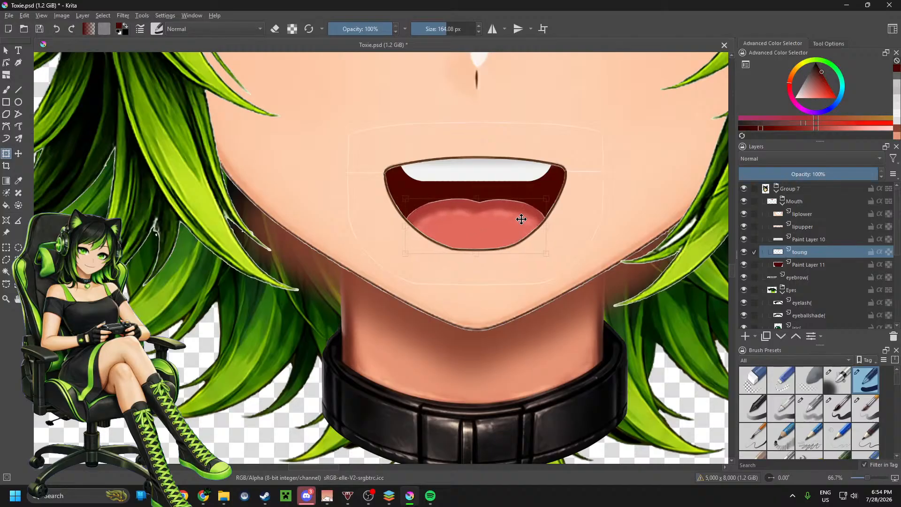
{"action": "left_click", "coordinate": [521, 220]}
{"action": "left_click_drag", "start_coordinate": [475, 199], "coordinate": [476, 207]}
{"action": "scroll", "coordinate": [443, 213], "scroll_direction": "down", "scroll_amount": 3}
{"action": "scroll", "coordinate": [526, 261], "scroll_direction": "down", "scroll_amount": 1}
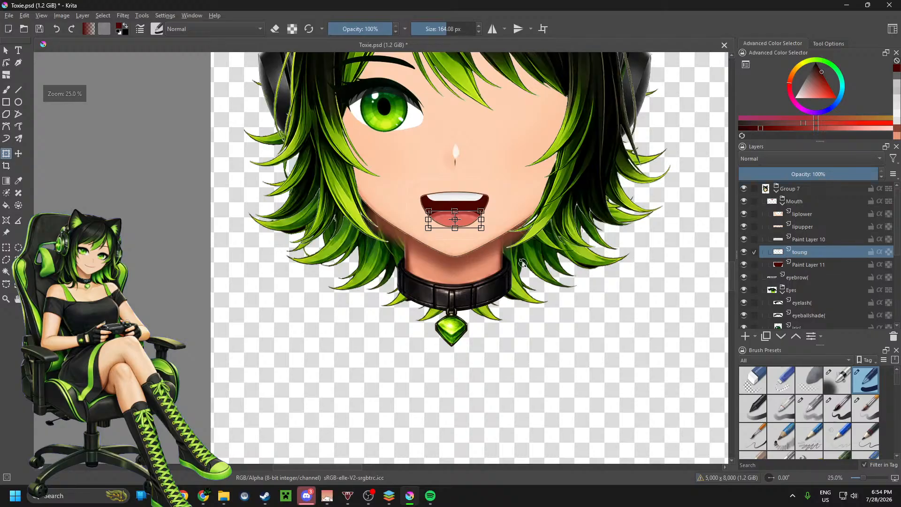
{"action": "scroll", "coordinate": [495, 236], "scroll_direction": "up", "scroll_amount": 4}
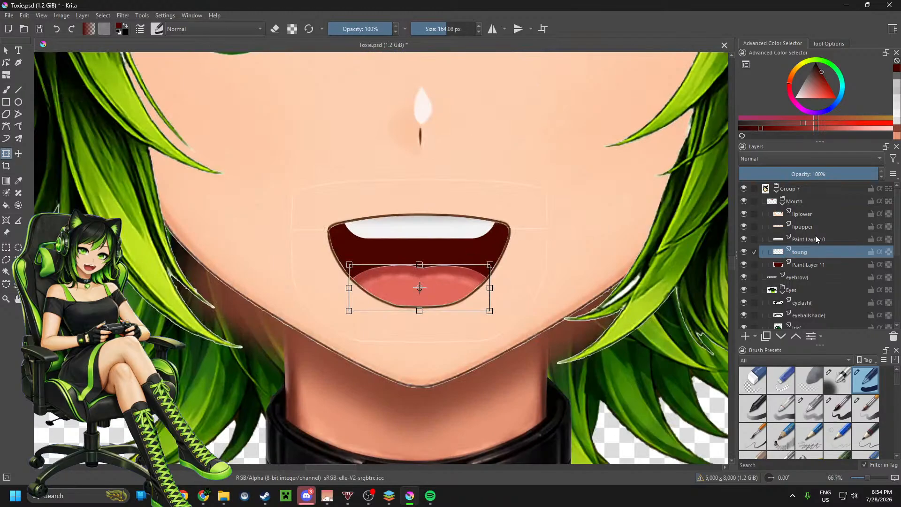
Step: Shift the teeth on Paint Layer 10 upward so only a thin strip shows under the upper lip, and apply the transform
{"action": "left_click", "coordinate": [816, 237]}
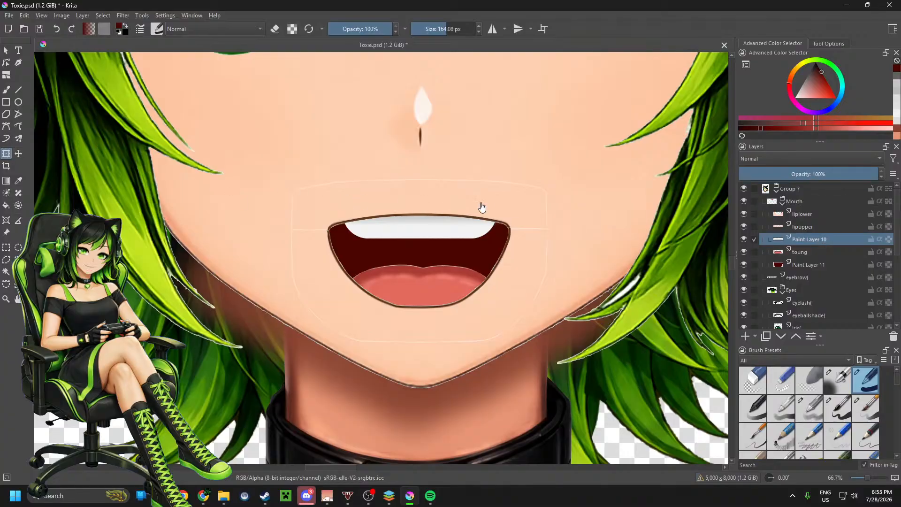
{"action": "left_click", "coordinate": [453, 229]}
{"action": "key", "text": "Return"}
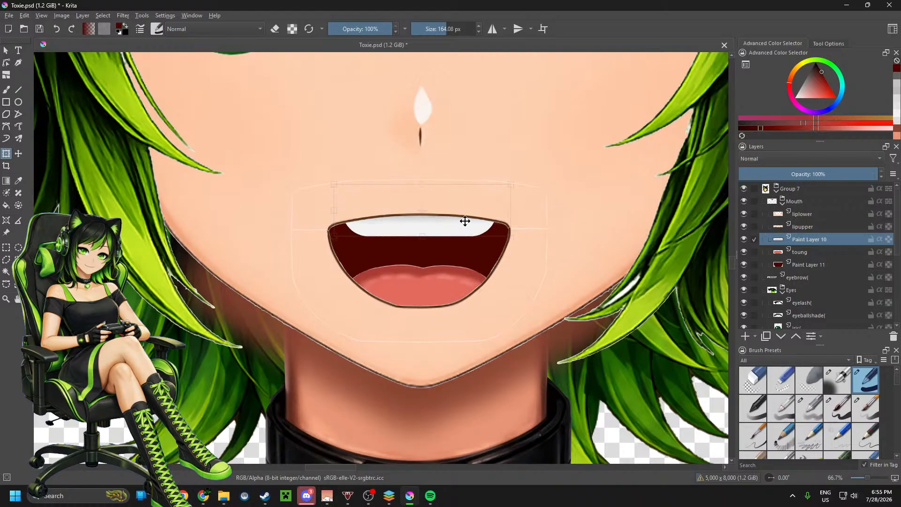
{"action": "left_click_drag", "start_coordinate": [464, 221], "coordinate": [465, 214]}
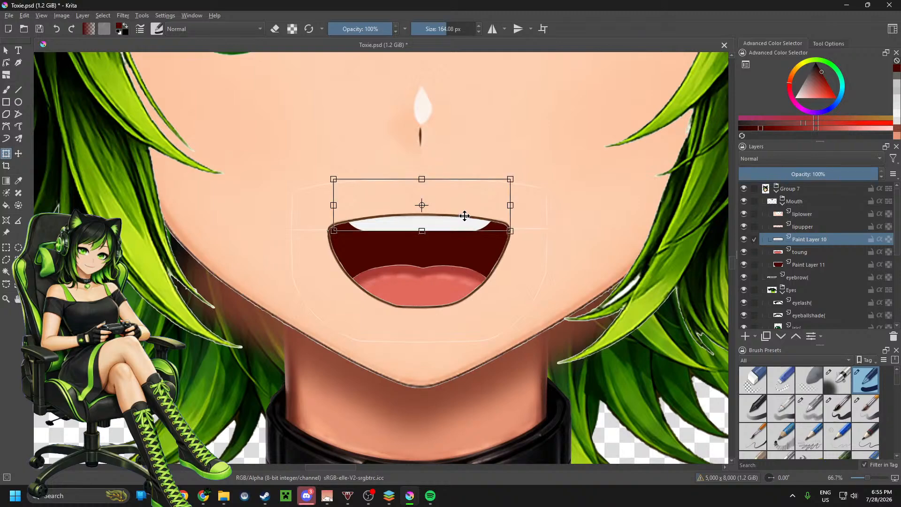
{"action": "scroll", "coordinate": [459, 241], "scroll_direction": "down", "scroll_amount": 1}
{"action": "scroll", "coordinate": [459, 241], "scroll_direction": "down", "scroll_amount": 1}
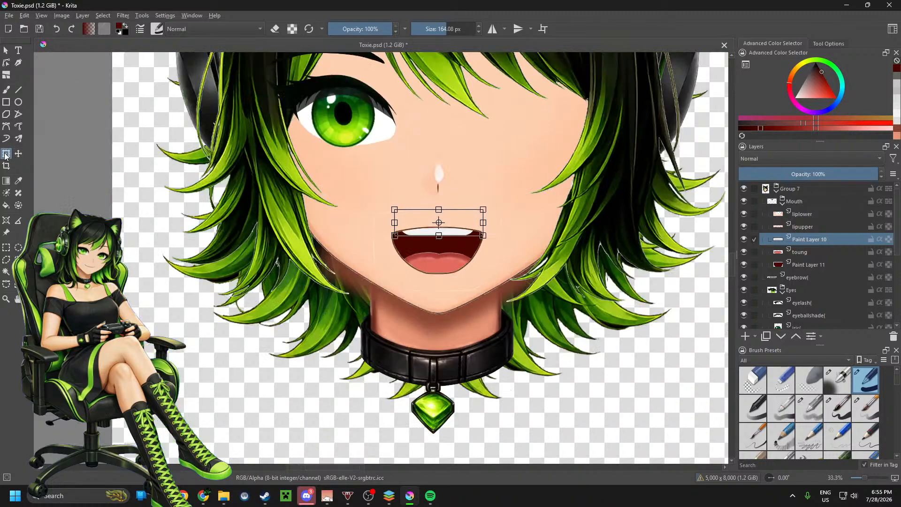
{"action": "left_click", "coordinate": [6, 50]}
{"action": "scroll", "coordinate": [408, 297], "scroll_direction": "down", "scroll_amount": 1}
{"action": "scroll", "coordinate": [449, 299], "scroll_direction": "down", "scroll_amount": 1}
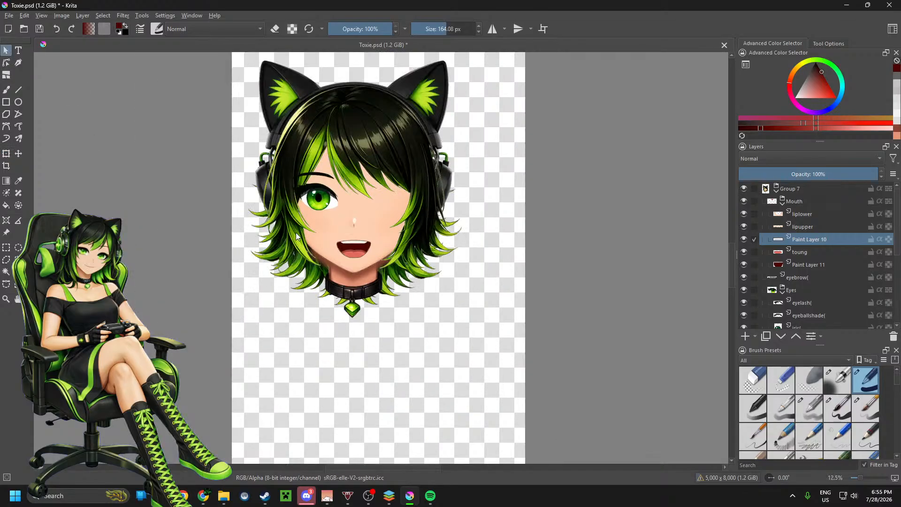
Step: Stretch the teeth on Paint Layer 10 sideways to both mouth corners, reduce their height from above, and apply the transform
{"action": "scroll", "coordinate": [336, 238], "scroll_direction": "up", "scroll_amount": 4}
{"action": "left_click", "coordinate": [378, 271]}
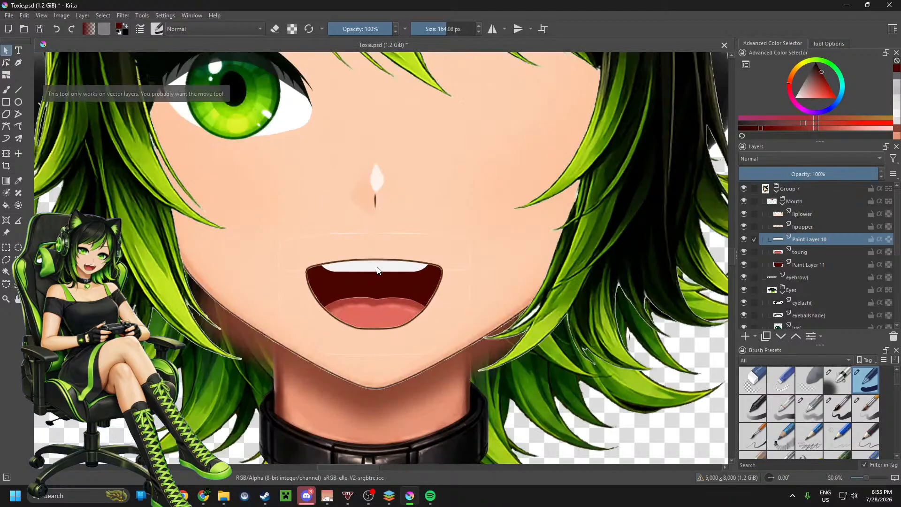
{"action": "left_click", "coordinate": [6, 153]}
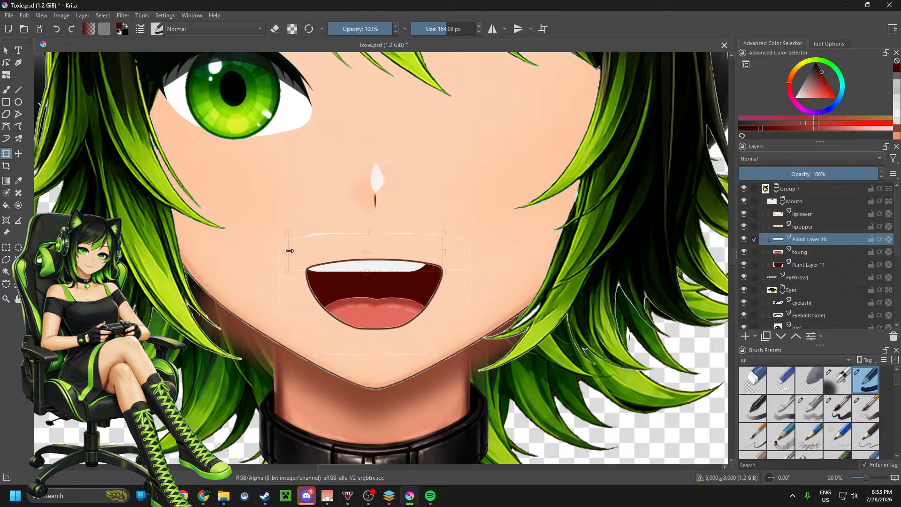
{"action": "left_click_drag", "start_coordinate": [441, 252], "coordinate": [467, 252]}
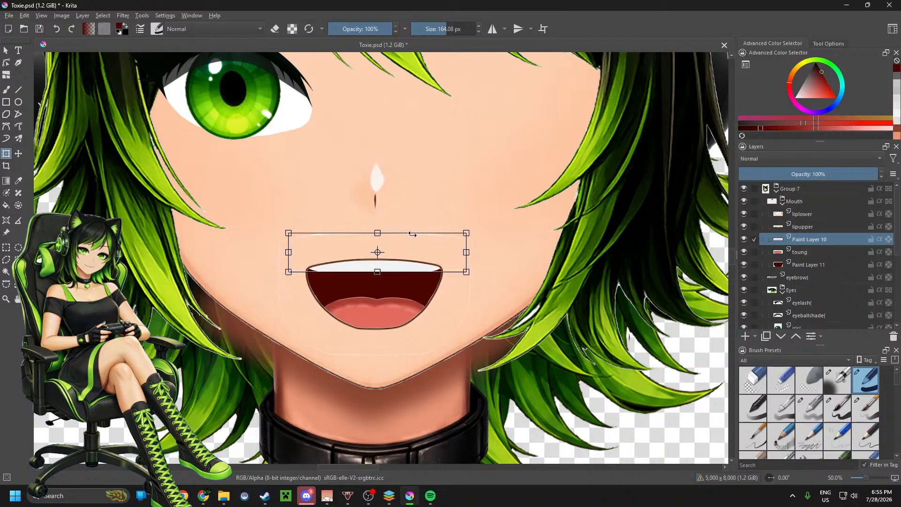
{"action": "left_click_drag", "start_coordinate": [377, 233], "coordinate": [378, 245]}
{"action": "scroll", "coordinate": [407, 241], "scroll_direction": "down", "scroll_amount": 2}
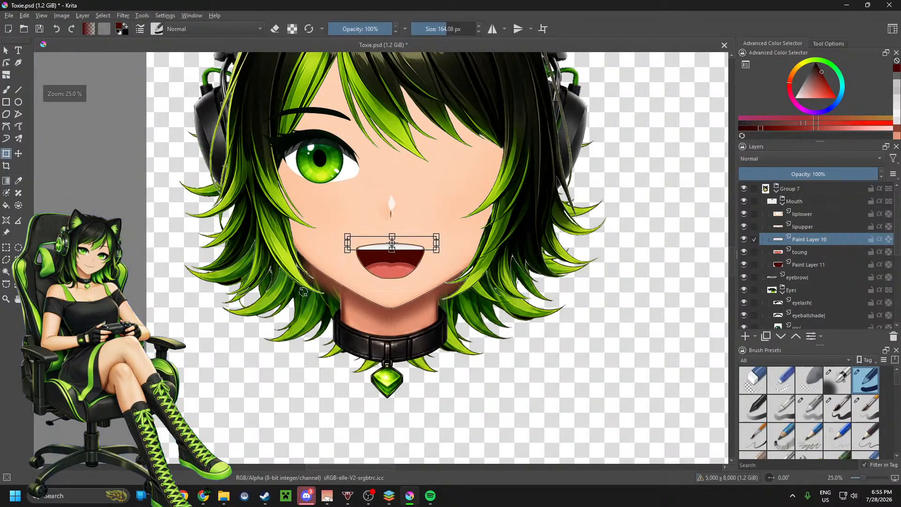
{"action": "left_click", "coordinate": [5, 51]}
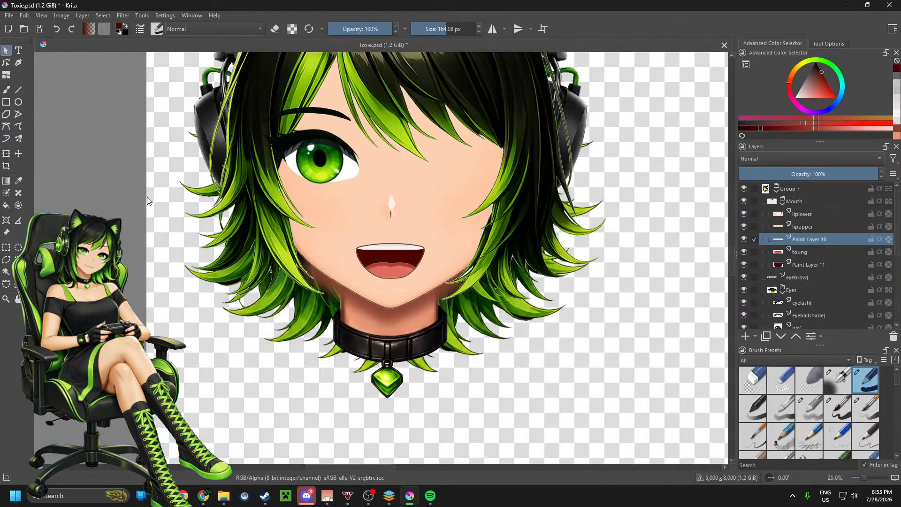
Step: Narrow the teeth on Paint Layer 10 from the right, centre them in the mouth, and apply the transform
{"action": "scroll", "coordinate": [365, 265], "scroll_direction": "down", "scroll_amount": 2}
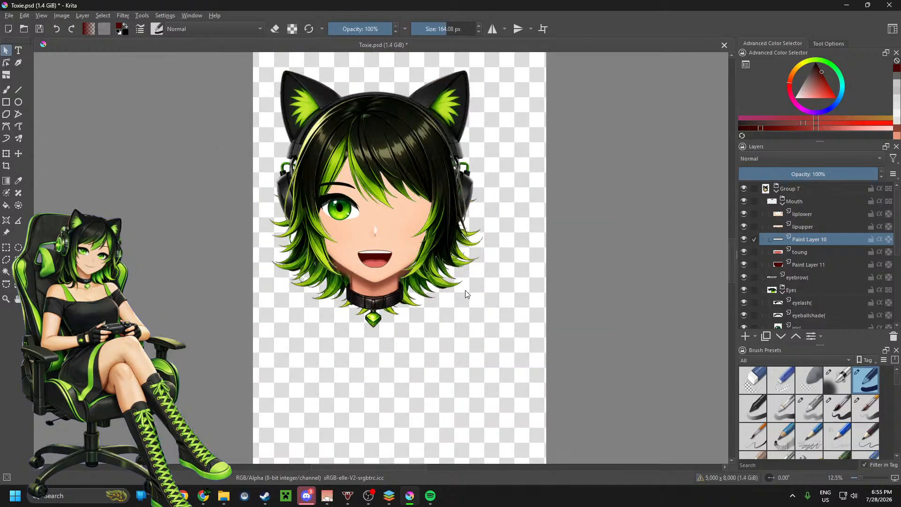
{"action": "scroll", "coordinate": [372, 276], "scroll_direction": "up", "scroll_amount": 4}
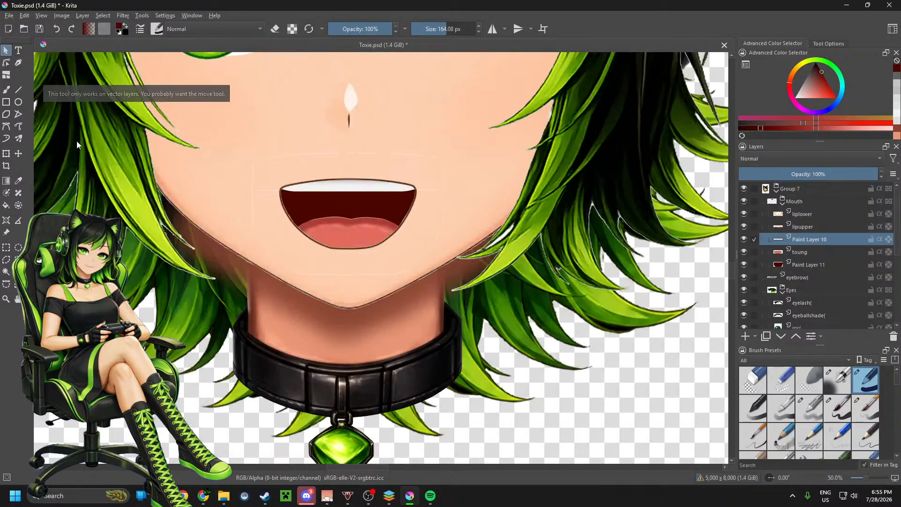
{"action": "left_click", "coordinate": [7, 155]}
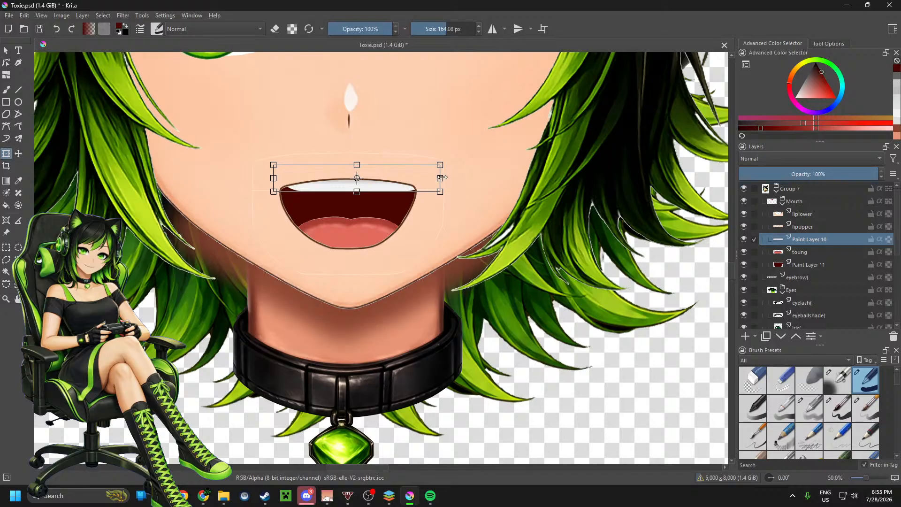
{"action": "left_click_drag", "start_coordinate": [440, 178], "coordinate": [403, 179]}
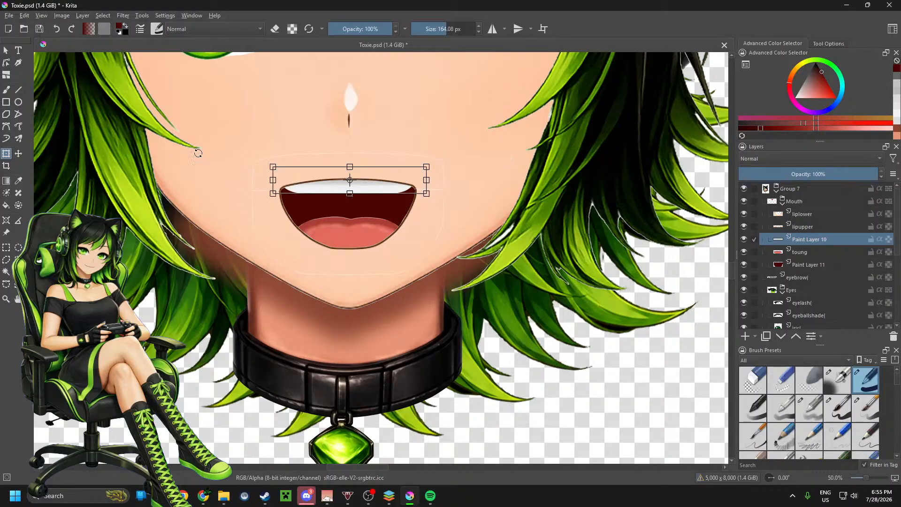
{"action": "left_click", "coordinate": [6, 51]}
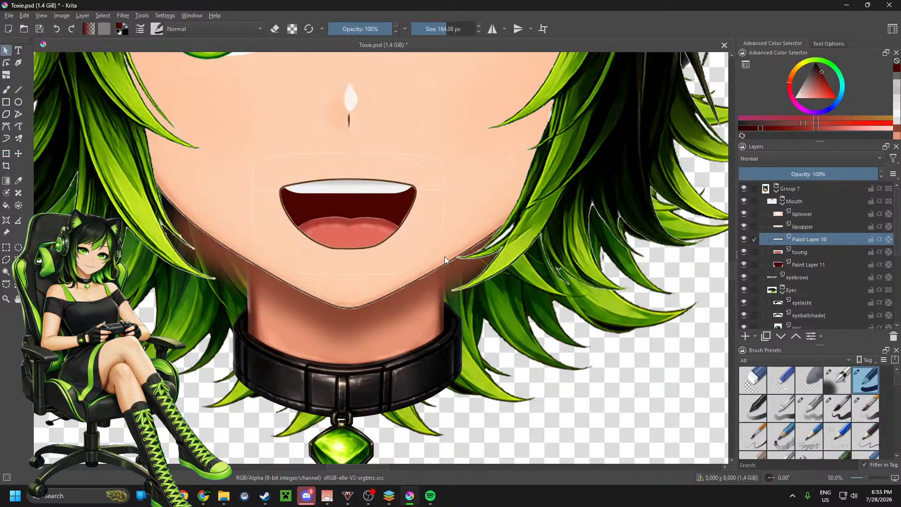
Step: Examine the reshaped mouth against the whole head at several zoom levels
{"action": "scroll", "coordinate": [444, 254], "scroll_direction": "down", "scroll_amount": 2}
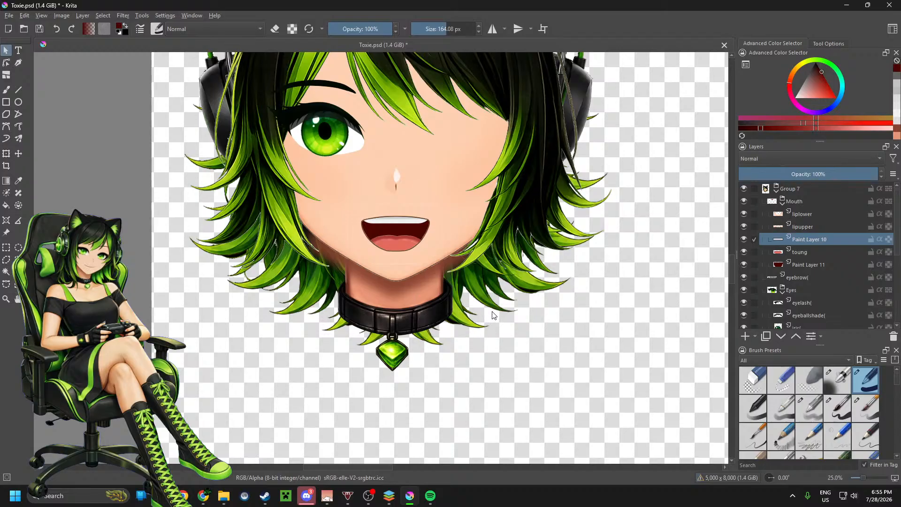
{"action": "scroll", "coordinate": [488, 319], "scroll_direction": "down", "scroll_amount": 2}
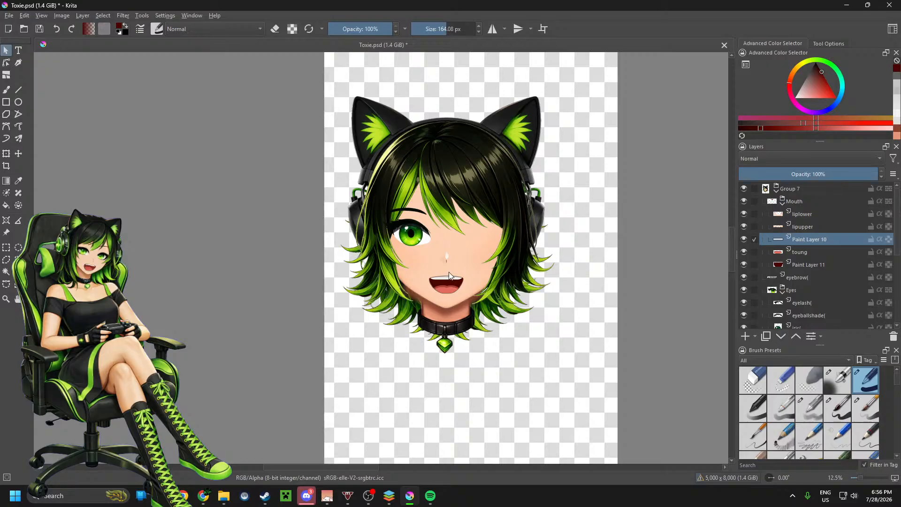
{"action": "scroll", "coordinate": [450, 266], "scroll_direction": "down", "scroll_amount": 1}
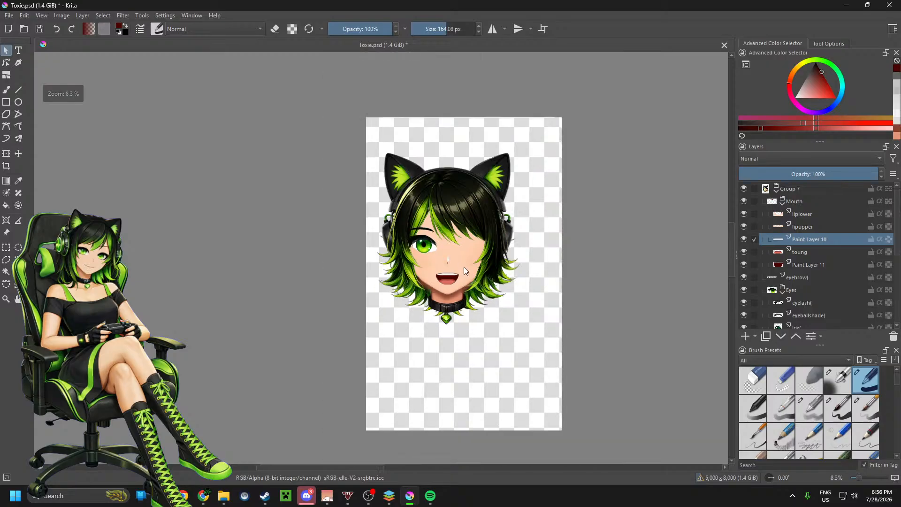
{"action": "scroll", "coordinate": [474, 280], "scroll_direction": "up", "scroll_amount": 1}
{"action": "scroll", "coordinate": [557, 237], "scroll_direction": "down", "scroll_amount": 1}
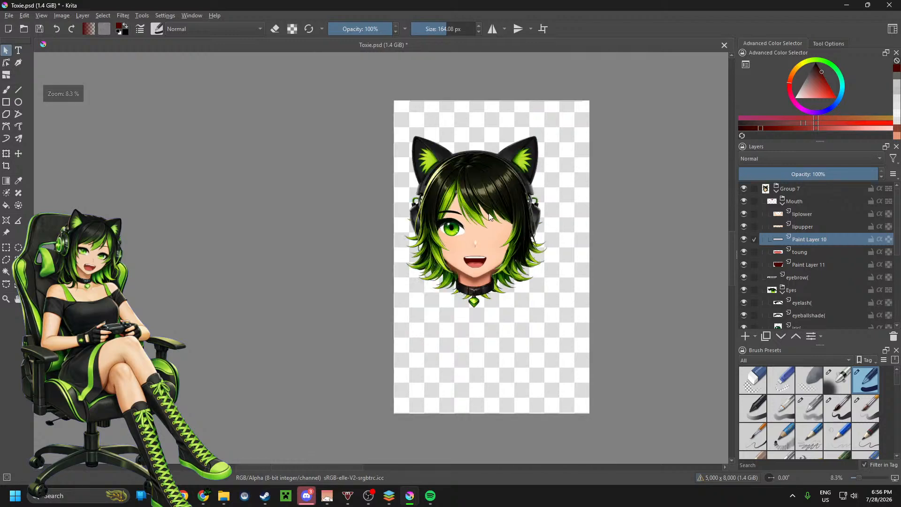
{"action": "scroll", "coordinate": [489, 214], "scroll_direction": "up", "scroll_amount": 1}
{"action": "scroll", "coordinate": [487, 222], "scroll_direction": "down", "scroll_amount": 1}
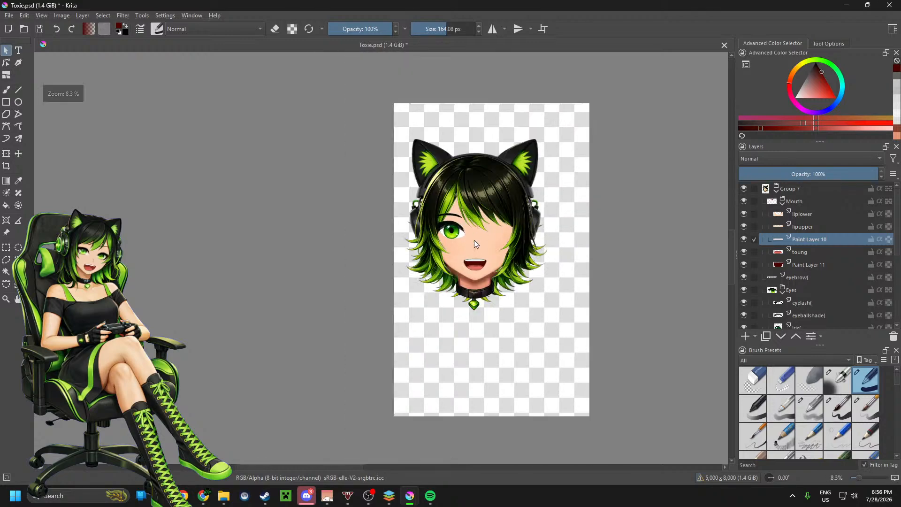
{"action": "scroll", "coordinate": [486, 238], "scroll_direction": "up", "scroll_amount": 1}
{"action": "scroll", "coordinate": [487, 237], "scroll_direction": "up", "scroll_amount": 2}
{"action": "scroll", "coordinate": [488, 236], "scroll_direction": "down", "scroll_amount": 1}
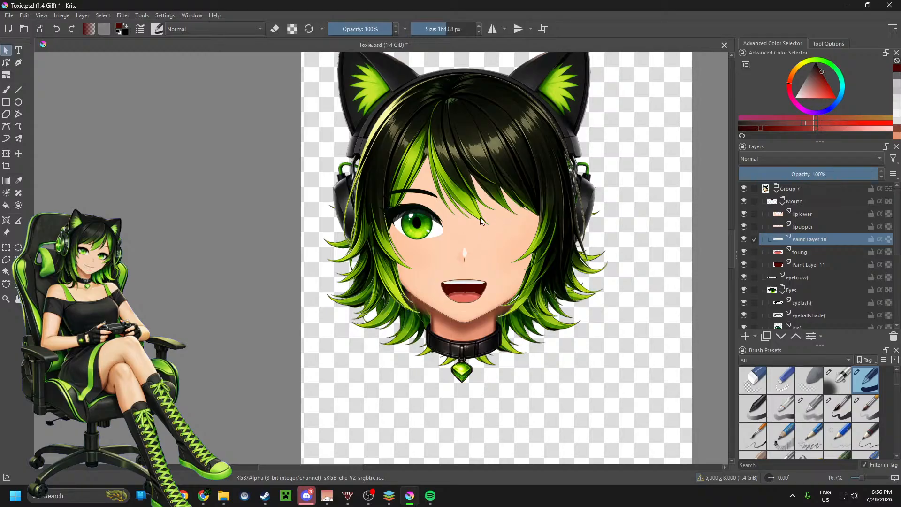
{"action": "scroll", "coordinate": [481, 218], "scroll_direction": "up", "scroll_amount": 1}
{"action": "scroll", "coordinate": [456, 213], "scroll_direction": "down", "scroll_amount": 1}
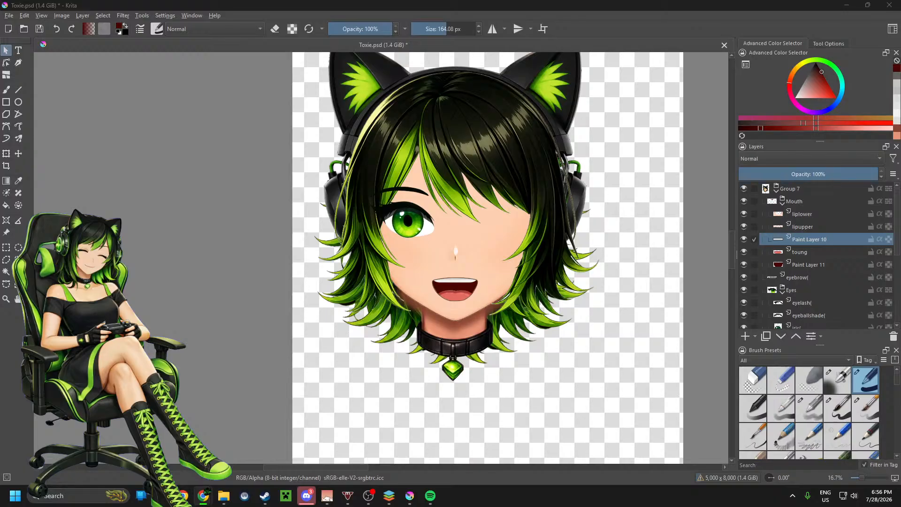
Step: Switch to the ChatGPT window in Chrome, maximize it and start a new prompt
{"action": "left_click_drag", "start_coordinate": [652, 46], "coordinate": [468, 42]}
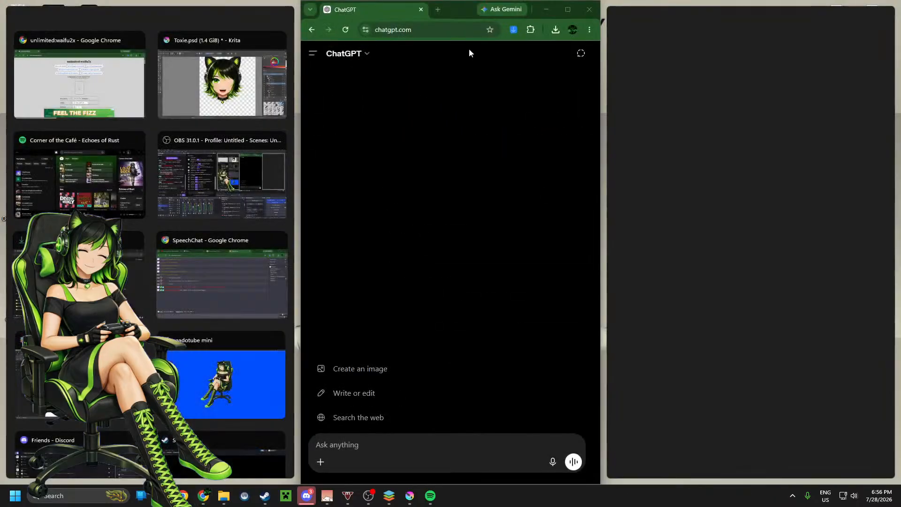
{"action": "double_click", "coordinate": [456, 15]}
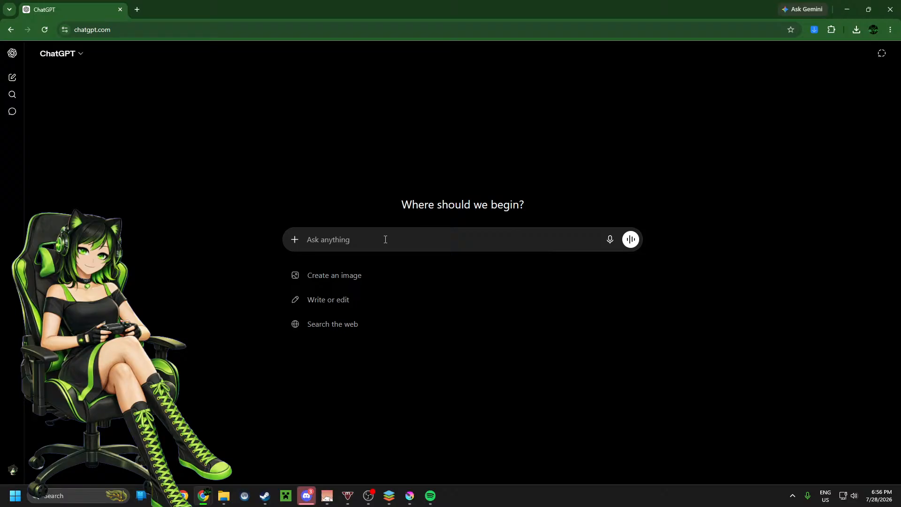
{"action": "left_click", "coordinate": [386, 240]}
Step: Send the prompt "generate me a black vector biohazard sign (in a tattoo style) on a transparent background" and close the chat
{"action": "type", "text": "gener"}
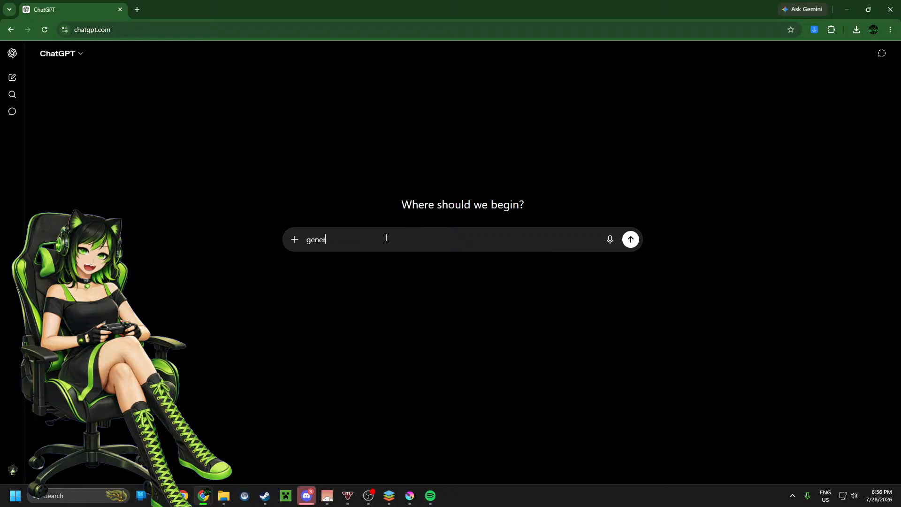
{"action": "type", "text": "ate me a black vector biohazard sign on a tra"}
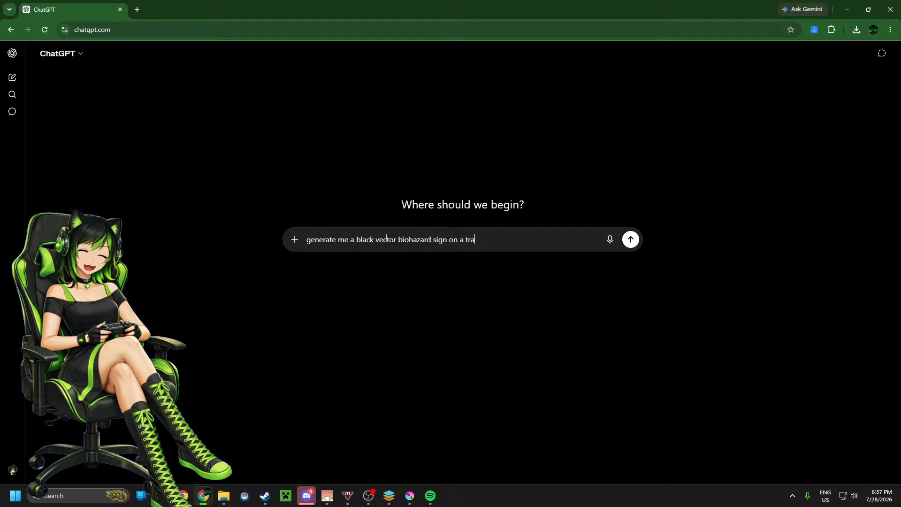
{"action": "type", "text": "nsparent back"}
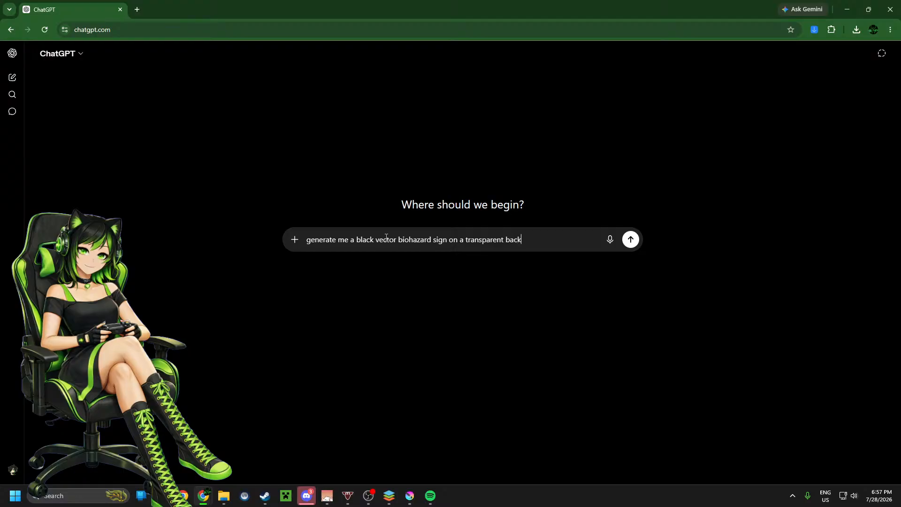
{"action": "type", "text": "groun"}
{"action": "type", "text": " ("}
{"action": "type", "text": "in a ta"}
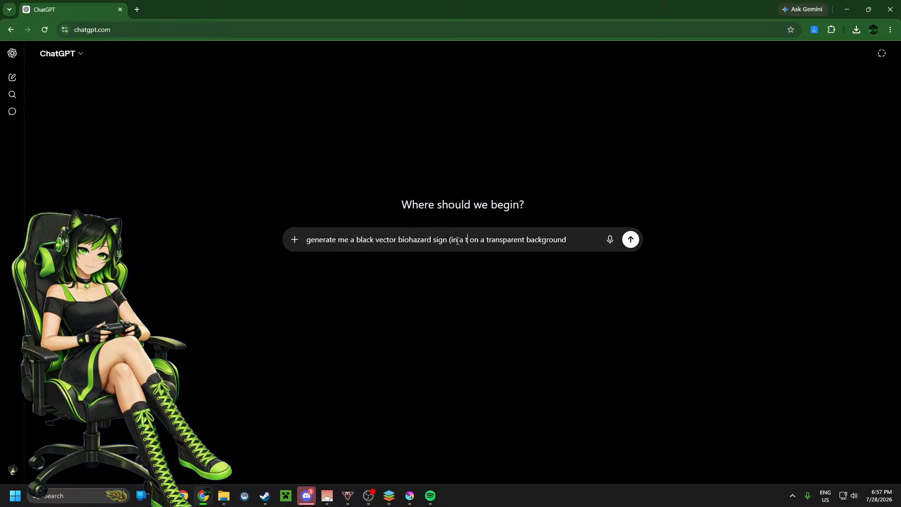
{"action": "type", "text": "ttoo s"}
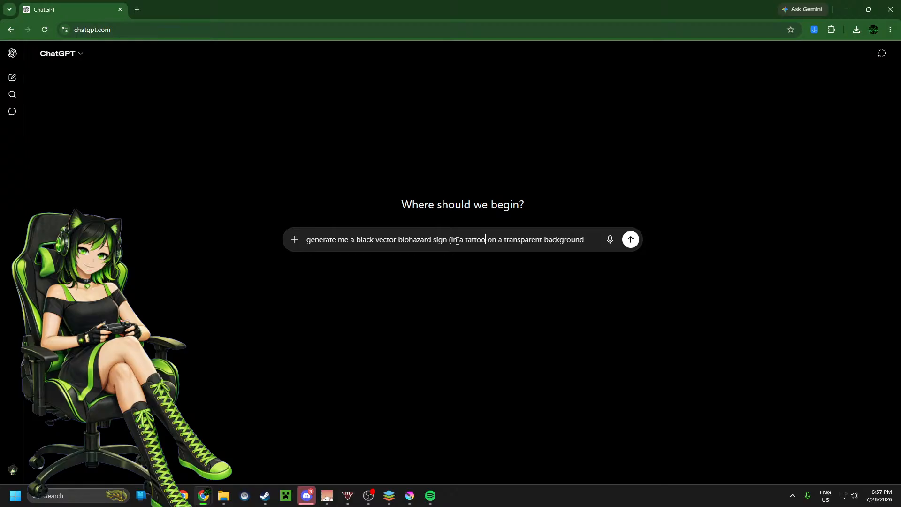
{"action": "type", "text": "tyle "}
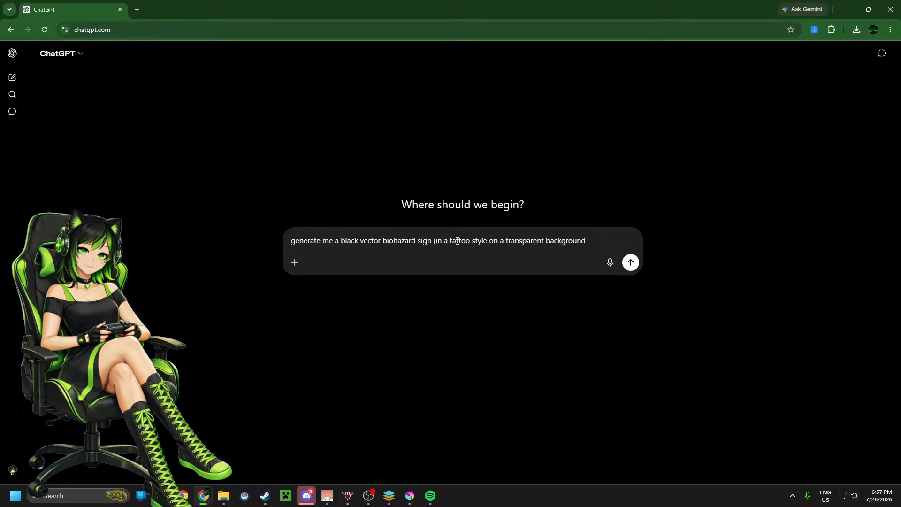
{"action": "type", "text": ")"}
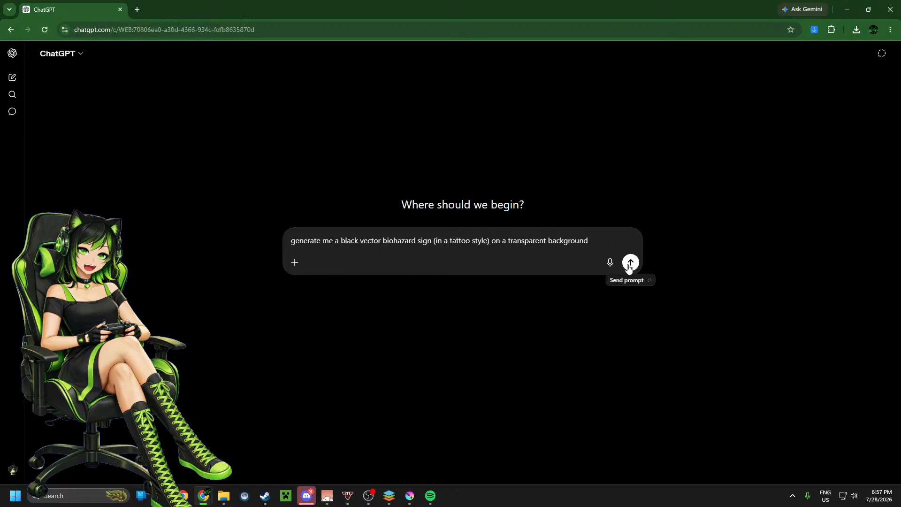
{"action": "left_click", "coordinate": [631, 264]}
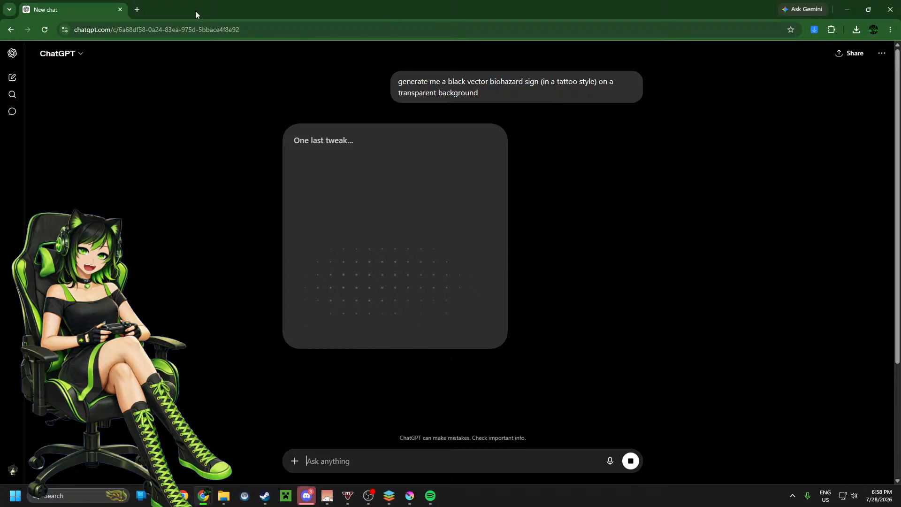
{"action": "left_click", "coordinate": [121, 9]}
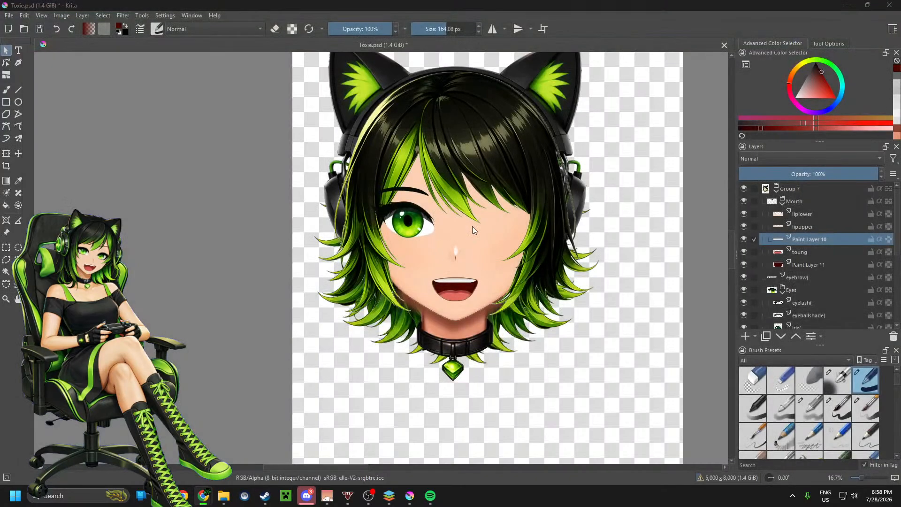
Step: Back in Krita, select the empty area around the liplower layer's artwork with the Contiguous Selection tool, grown by 5 px
{"action": "scroll", "coordinate": [473, 226], "scroll_direction": "up", "scroll_amount": 1}
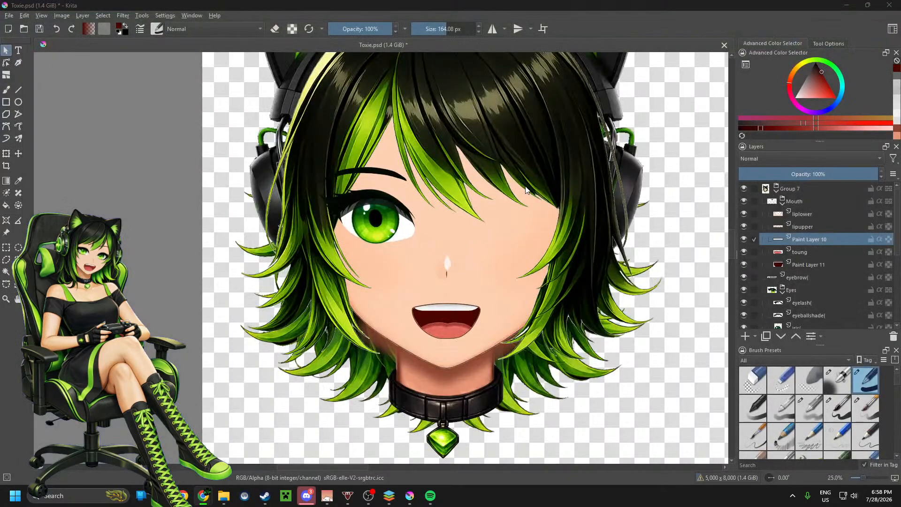
{"action": "scroll", "coordinate": [474, 194], "scroll_direction": "down", "scroll_amount": 1}
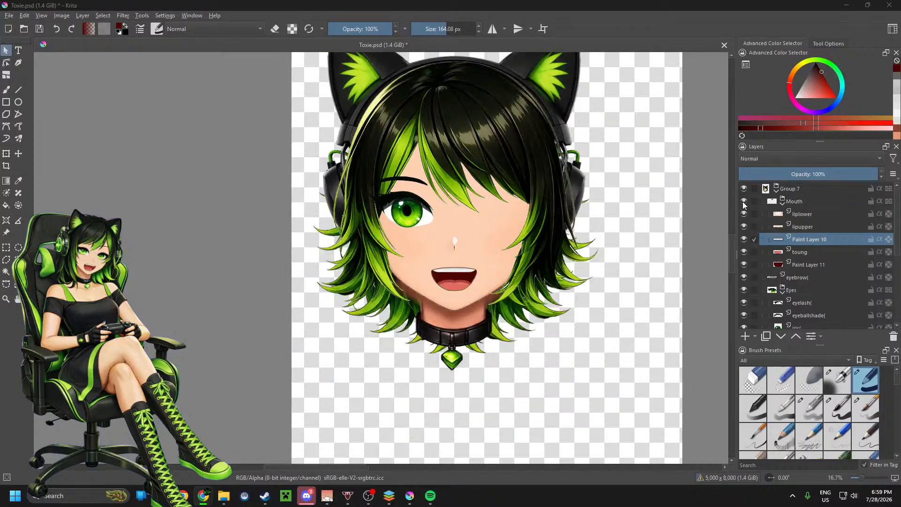
{"action": "scroll", "coordinate": [550, 257], "scroll_direction": "down", "scroll_amount": 1}
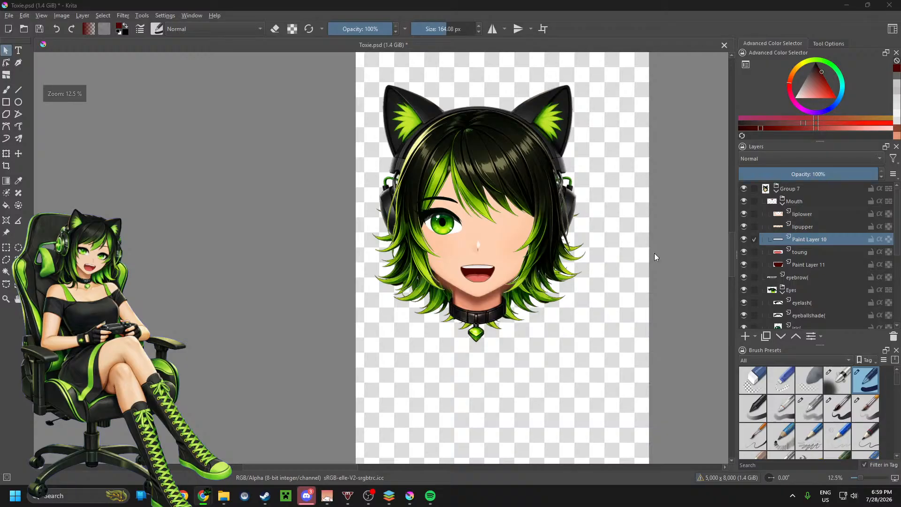
{"action": "left_click", "coordinate": [804, 212]}
{"action": "key", "text": "b"}
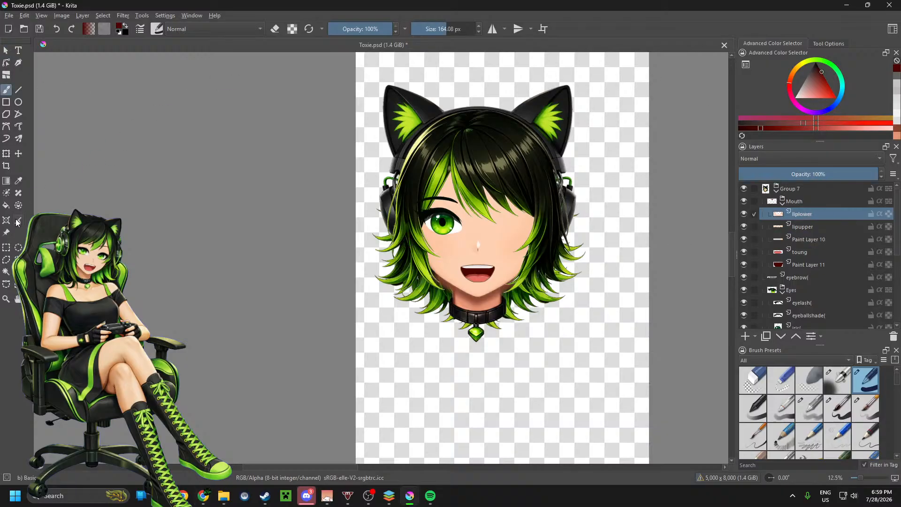
{"action": "left_click", "coordinate": [7, 272]}
{"action": "left_click", "coordinate": [828, 43]}
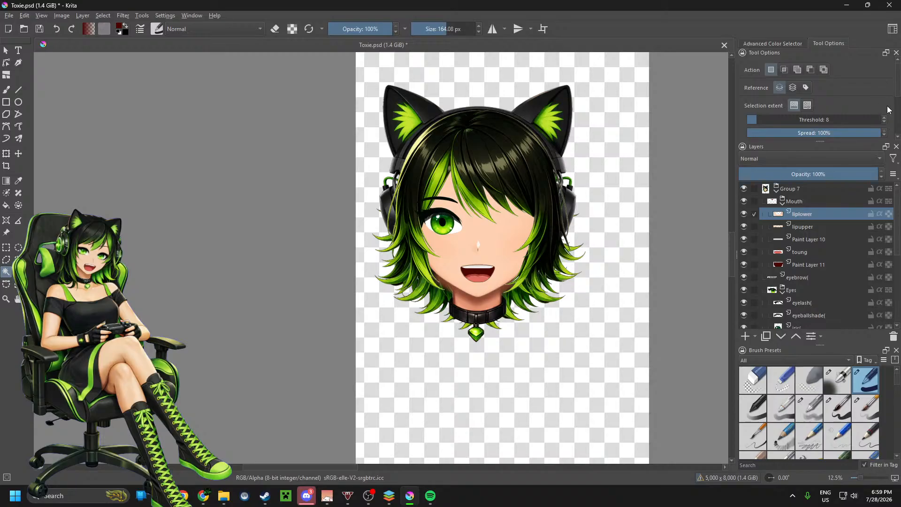
{"action": "scroll", "coordinate": [887, 109], "scroll_direction": "down", "scroll_amount": 3}
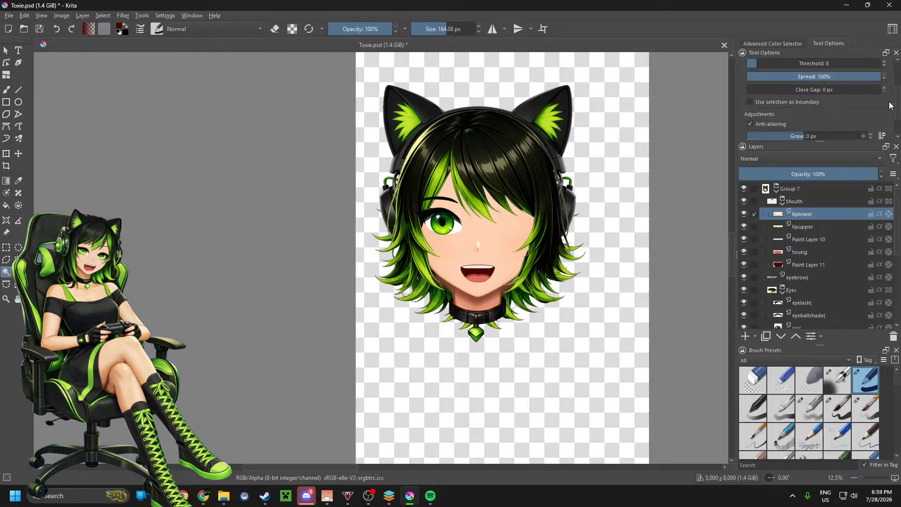
{"action": "scroll", "coordinate": [890, 105], "scroll_direction": "down", "scroll_amount": 1}
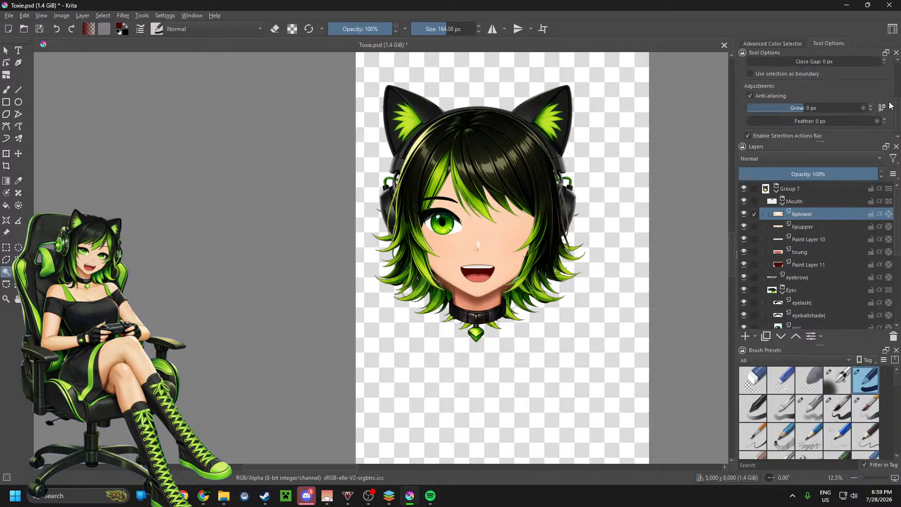
{"action": "scroll", "coordinate": [827, 111], "scroll_direction": "up", "scroll_amount": 3}
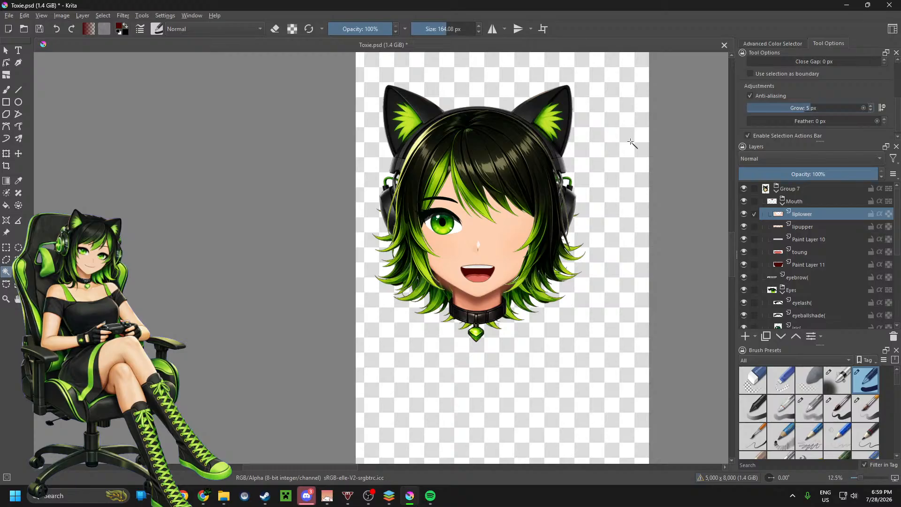
{"action": "left_click", "coordinate": [631, 142]}
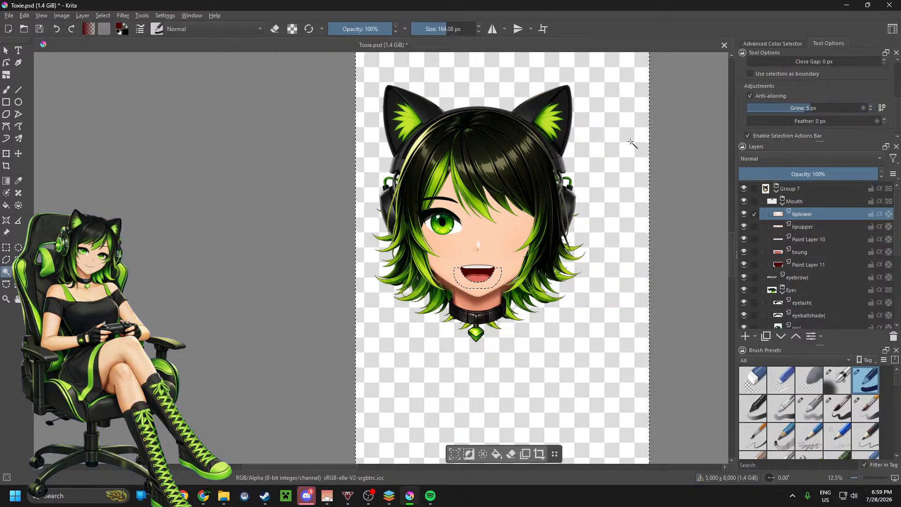
Step: Try reselecting the empty area around the liplower layer's artwork with the selection growth reduced to 3 px
{"action": "scroll", "coordinate": [478, 277], "scroll_direction": "up", "scroll_amount": 2}
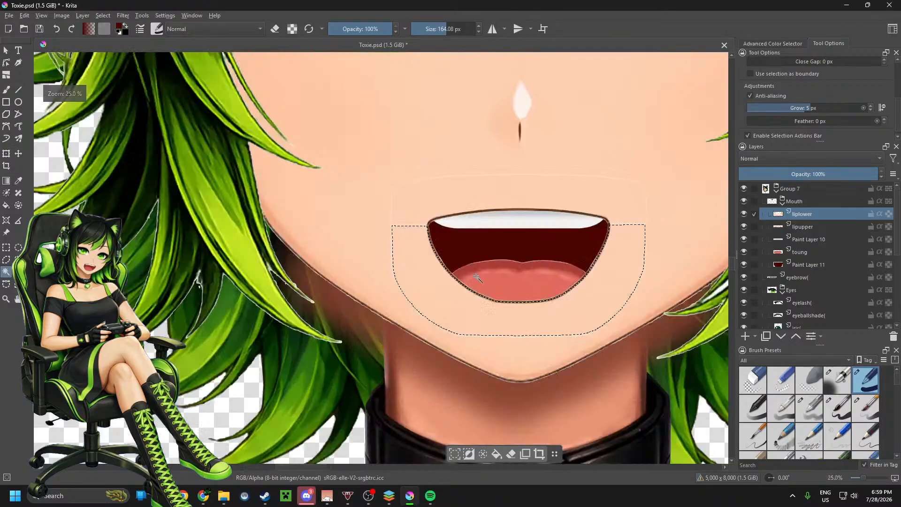
{"action": "scroll", "coordinate": [478, 277], "scroll_direction": "up", "scroll_amount": 6}
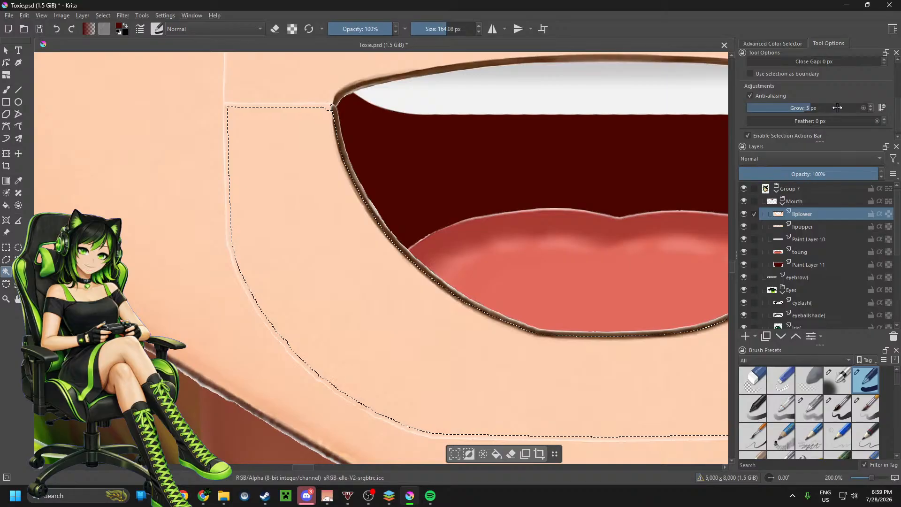
{"action": "scroll", "coordinate": [837, 108], "scroll_direction": "down", "scroll_amount": 2}
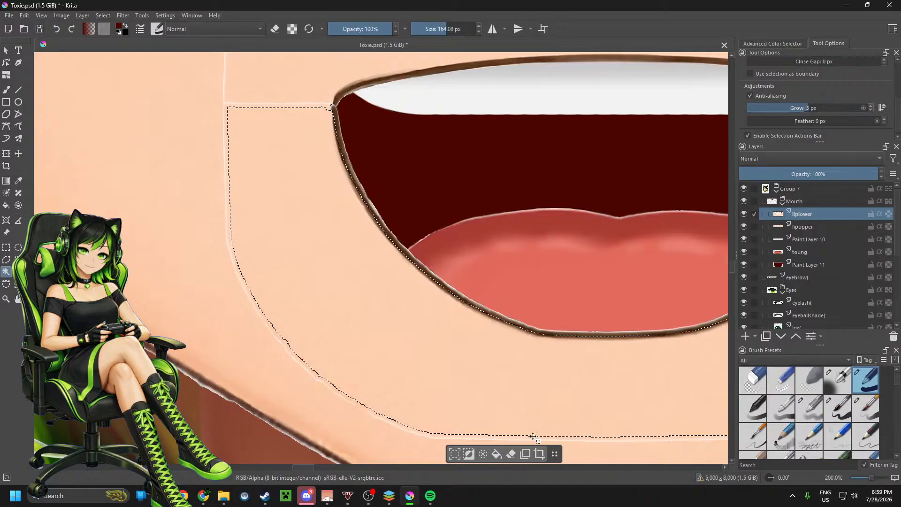
{"action": "key", "text": "ctrl+shift+a"}
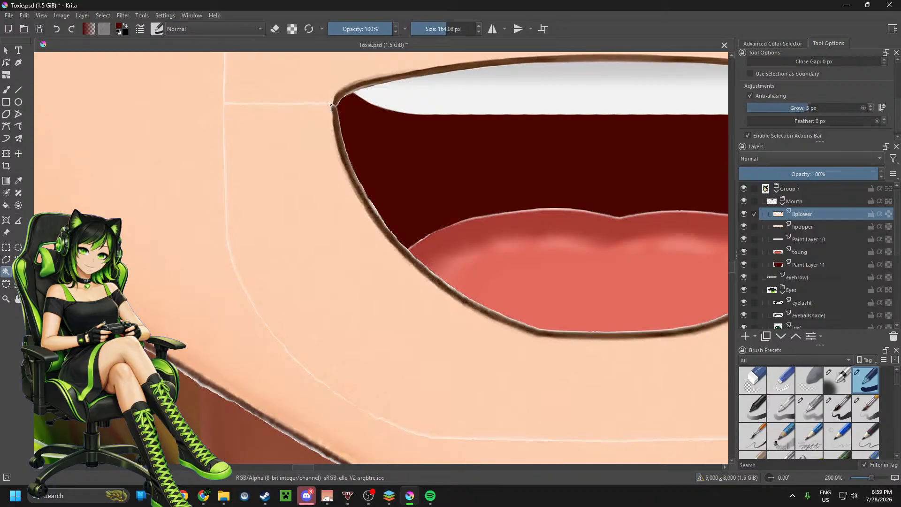
{"action": "left_click", "coordinate": [186, 228]}
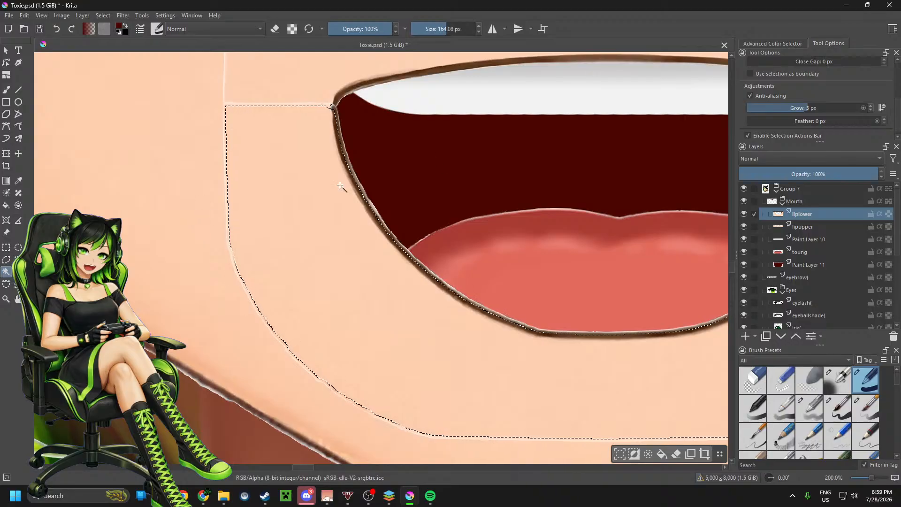
Step: Using a 2 px selection growth, select and clear the empty area around the artwork on the liplower and lipupper layers
{"action": "scroll", "coordinate": [832, 105], "scroll_direction": "down", "scroll_amount": 1}
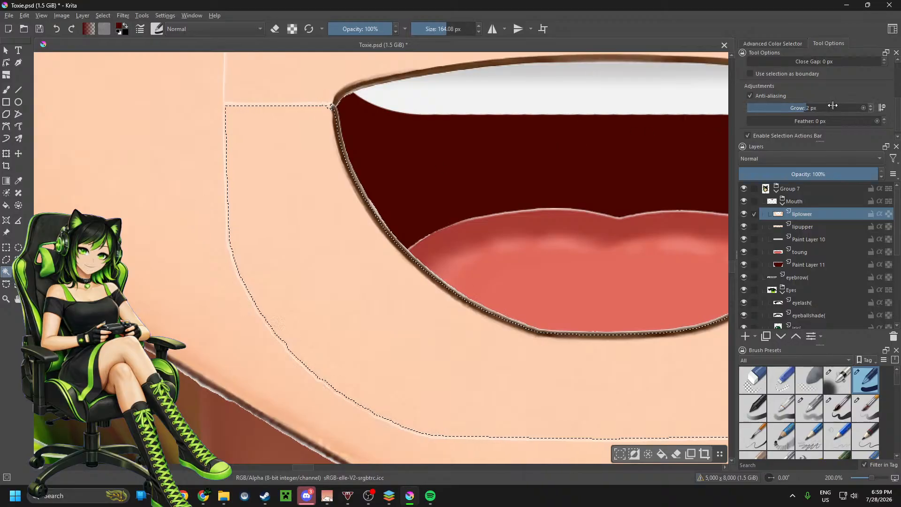
{"action": "left_click", "coordinate": [648, 454]}
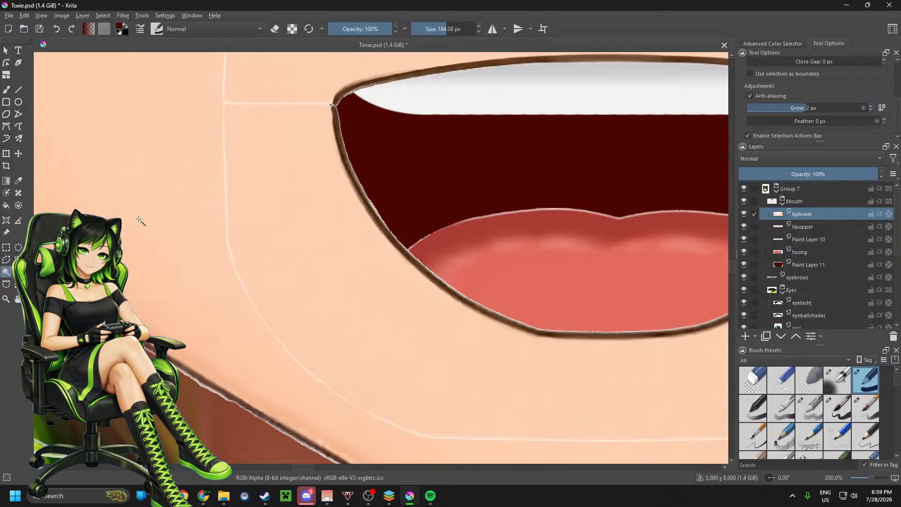
{"action": "left_click", "coordinate": [140, 220]}
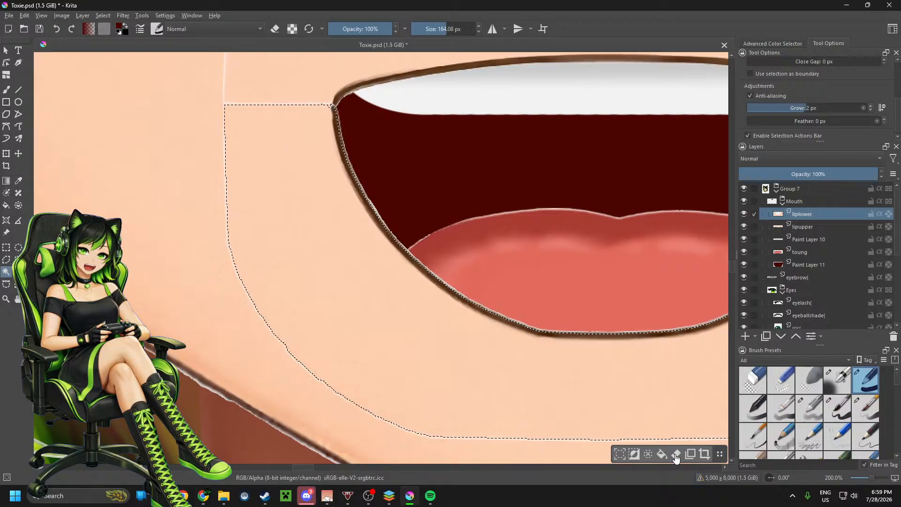
{"action": "left_click", "coordinate": [821, 228]}
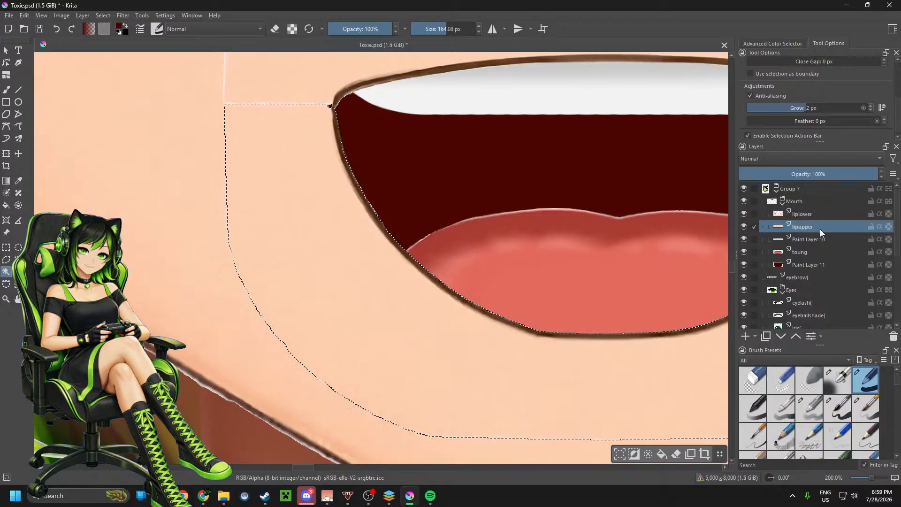
{"action": "left_click", "coordinate": [156, 237]}
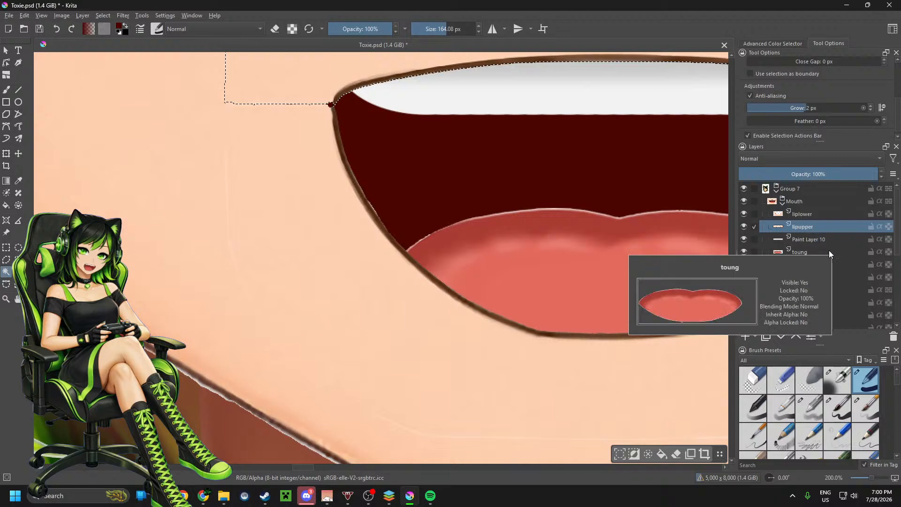
Step: Rename Paint Layer 10 as teeth
{"action": "left_click", "coordinate": [840, 240]}
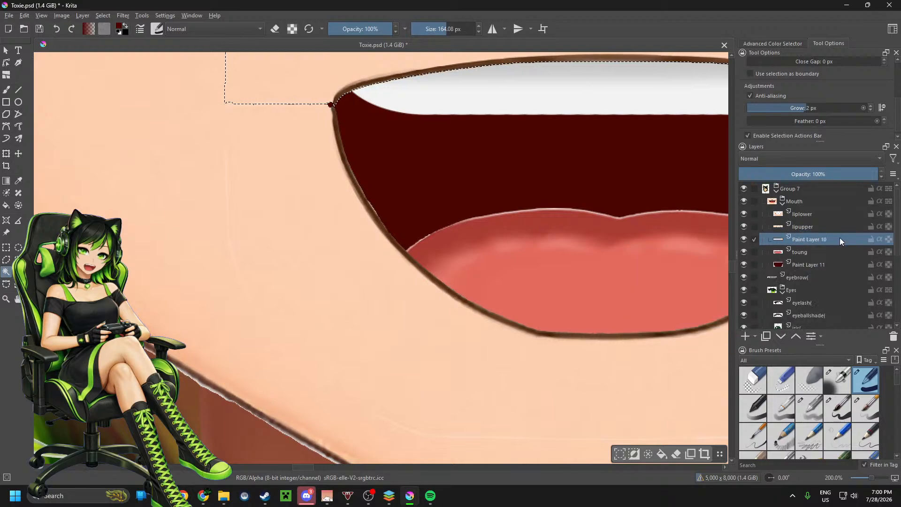
{"action": "double_click", "coordinate": [840, 237]}
{"action": "left_click", "coordinate": [346, 197]}
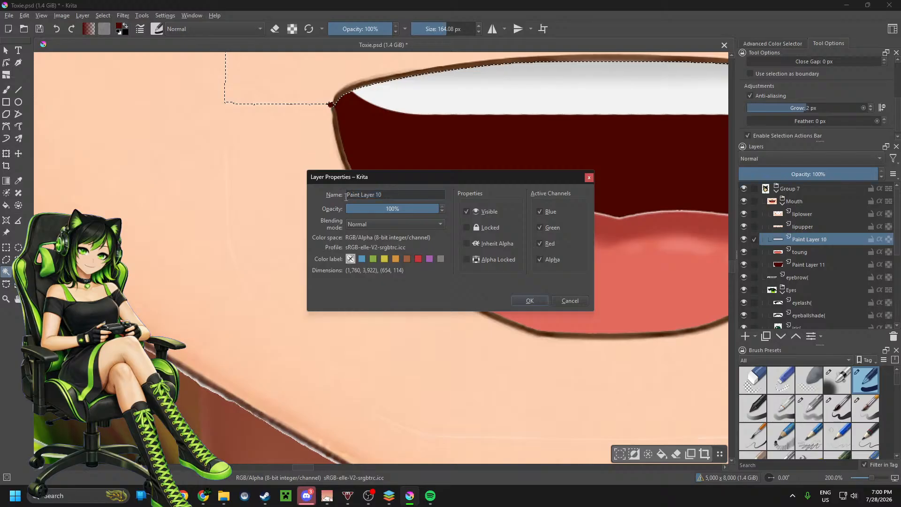
{"action": "key", "text": "ctrl+a"}
{"action": "type", "text": "teeth"}
{"action": "left_click", "coordinate": [526, 300]}
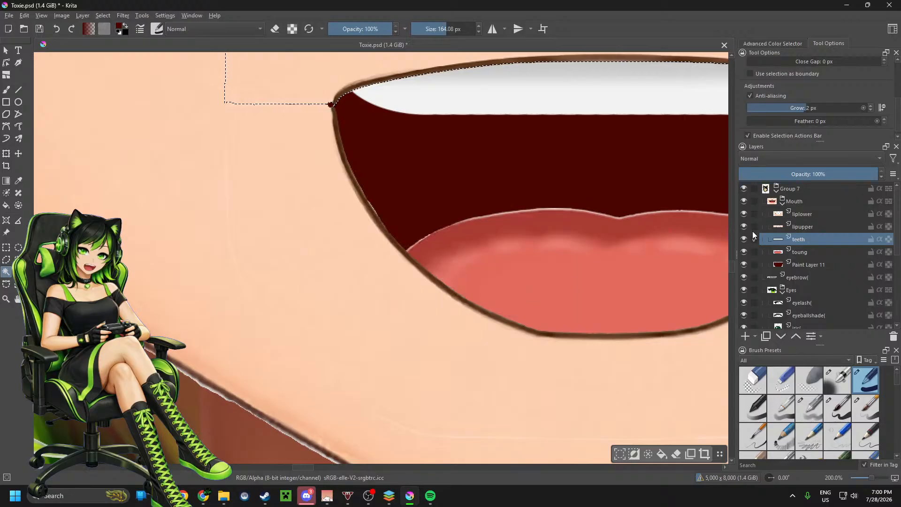
Step: Select the empty area around the artwork on Paint Layer 11 and clear it, and do the same on the toung layer
{"action": "left_click", "coordinate": [805, 264]}
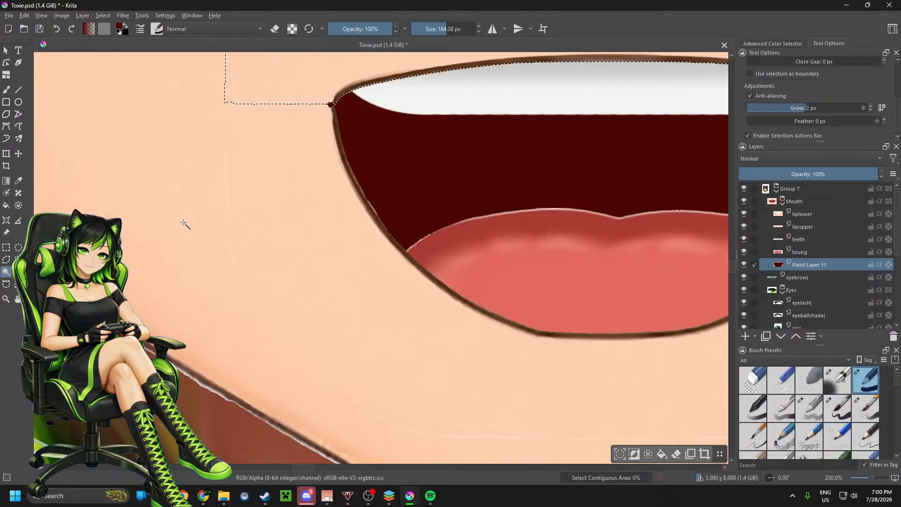
{"action": "left_click", "coordinate": [185, 223]}
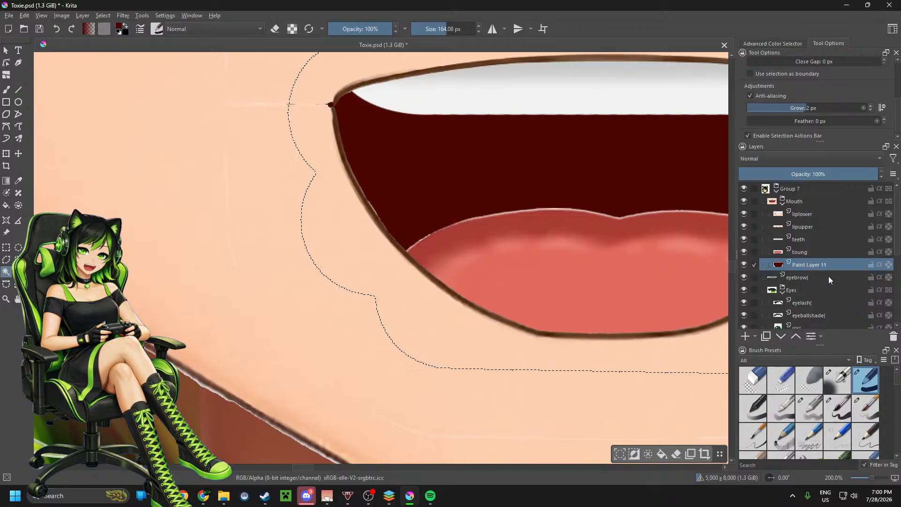
{"action": "left_click", "coordinate": [823, 252]}
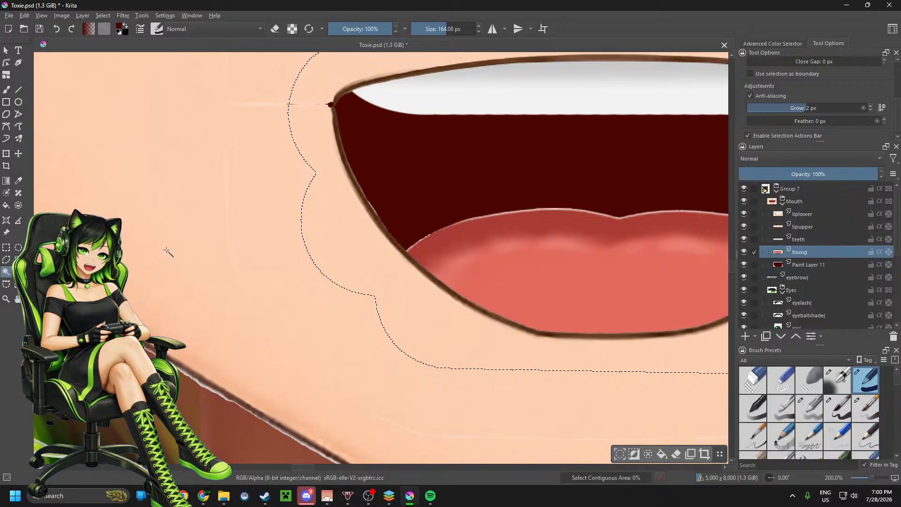
{"action": "left_click", "coordinate": [503, 393]}
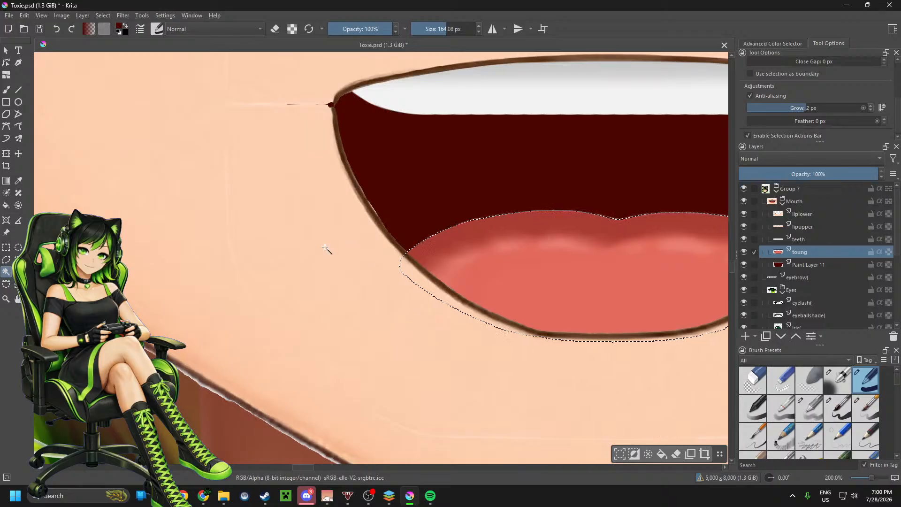
{"action": "scroll", "coordinate": [327, 249], "scroll_direction": "down", "scroll_amount": 2}
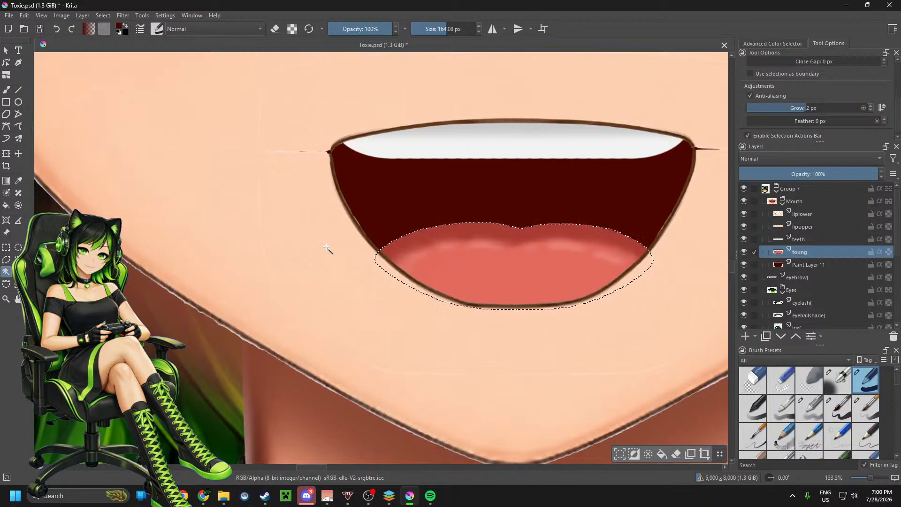
{"action": "scroll", "coordinate": [336, 276], "scroll_direction": "down", "scroll_amount": 1}
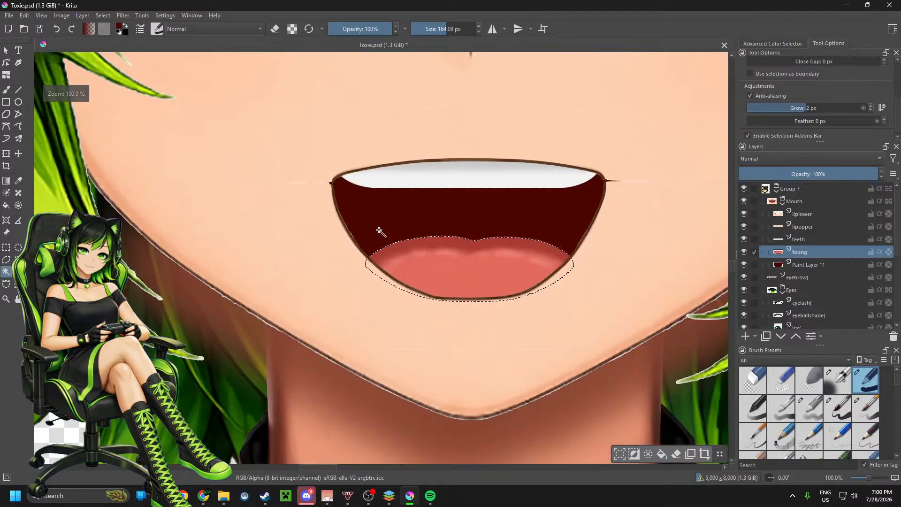
{"action": "left_click", "coordinate": [7, 155]}
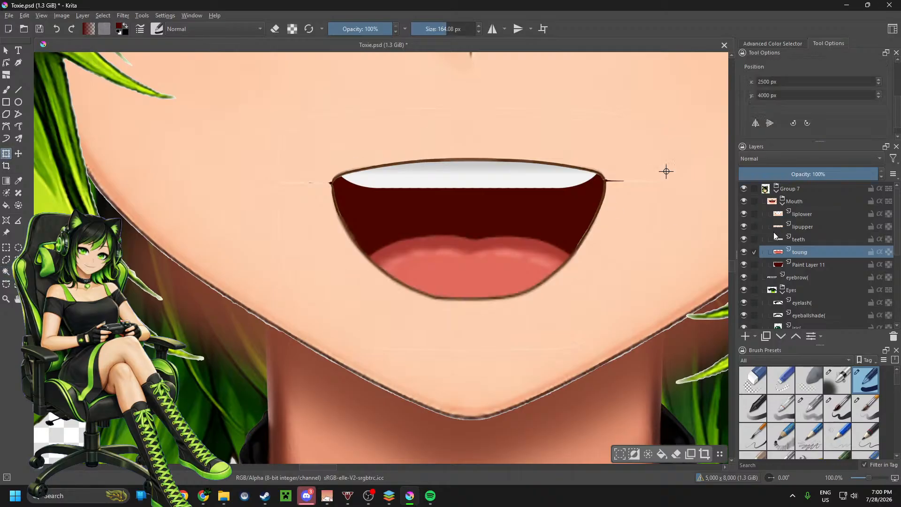
{"action": "left_click", "coordinate": [814, 227]}
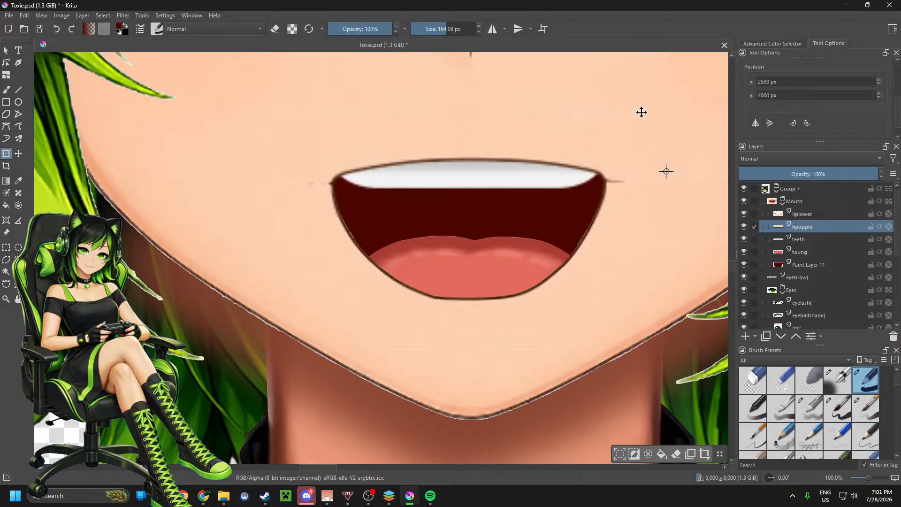
{"action": "scroll", "coordinate": [480, 162], "scroll_direction": "down", "scroll_amount": 1}
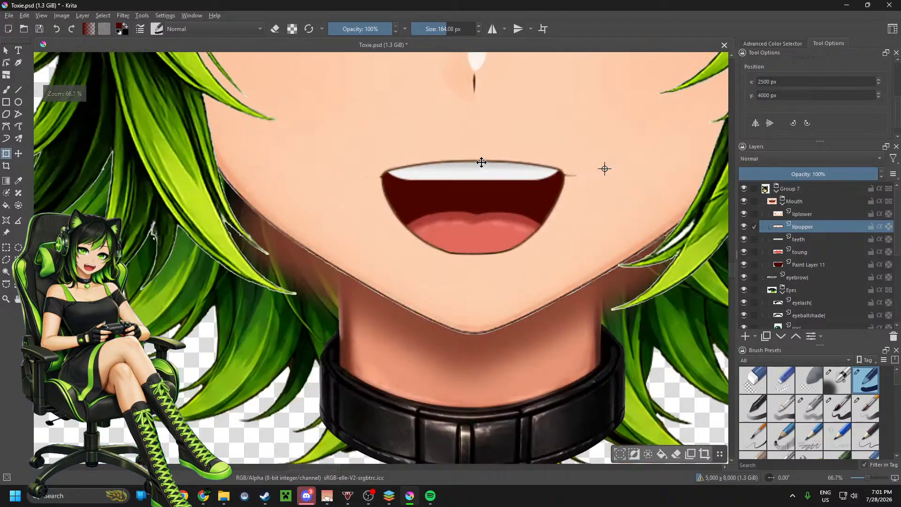
{"action": "scroll", "coordinate": [480, 163], "scroll_direction": "up", "scroll_amount": 1}
{"action": "scroll", "coordinate": [480, 162], "scroll_direction": "up", "scroll_amount": 2}
{"action": "scroll", "coordinate": [481, 163], "scroll_direction": "down", "scroll_amount": 1}
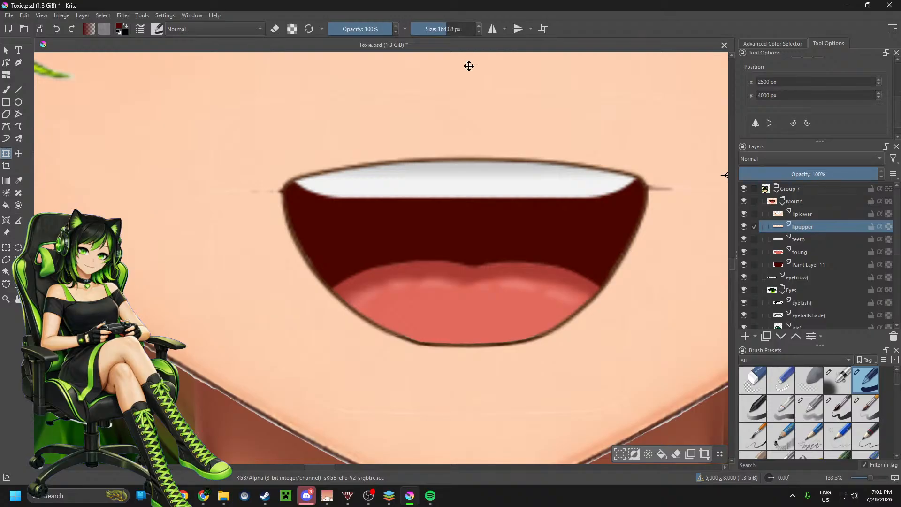
{"action": "left_click", "coordinate": [6, 52]}
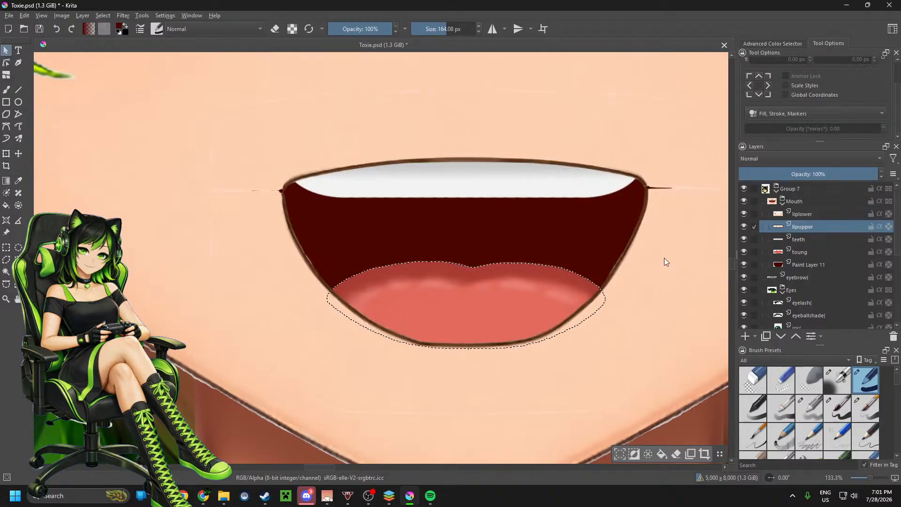
Step: Save Toxie.psd and remove the remaining selection around the tongue
{"action": "left_click", "coordinate": [9, 15]}
{"action": "left_click", "coordinate": [36, 60]}
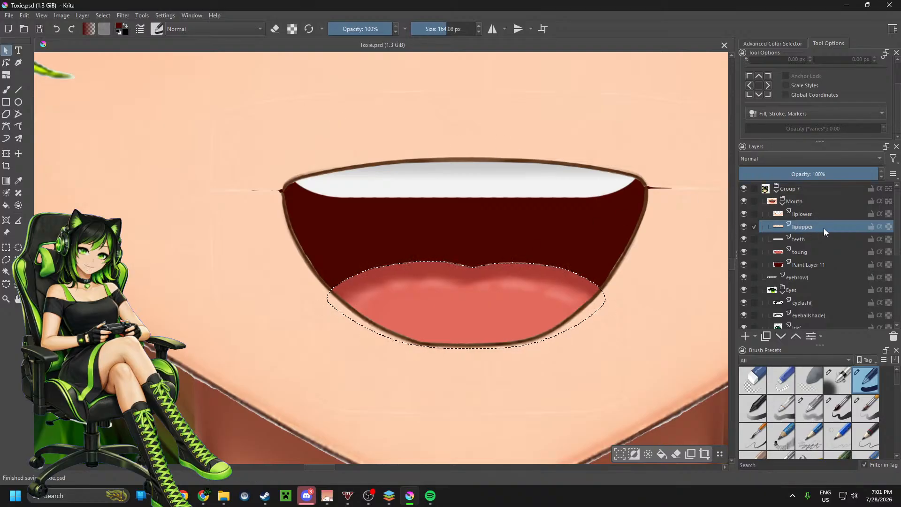
{"action": "left_click", "coordinate": [648, 453]}
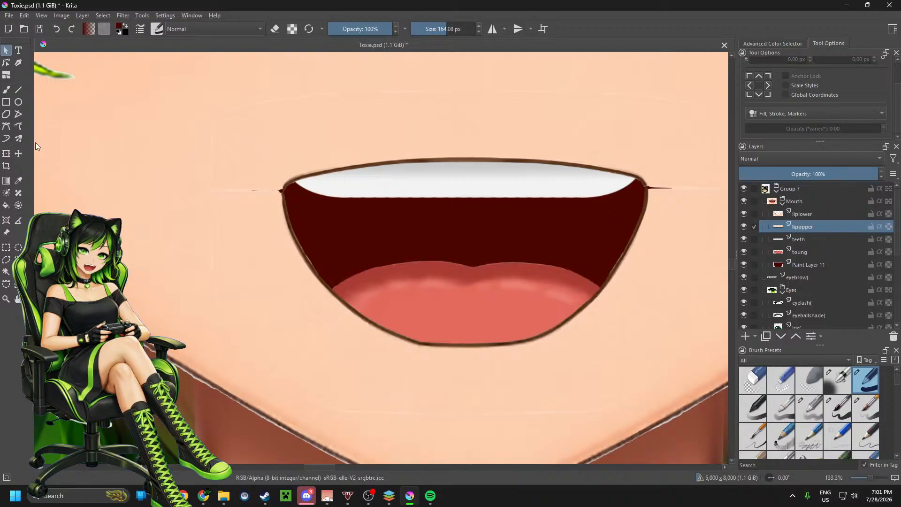
Step: Move the lipupper layer slightly downward with the Move tool
{"action": "left_click", "coordinate": [18, 154]}
{"action": "left_click_drag", "start_coordinate": [284, 124], "coordinate": [285, 128]}
{"action": "scroll", "coordinate": [232, 145], "scroll_direction": "down", "scroll_amount": 1}
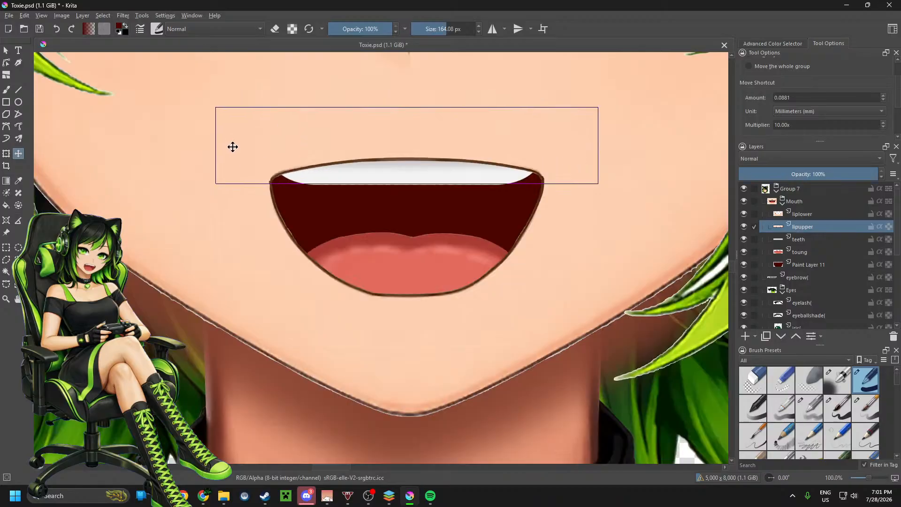
{"action": "scroll", "coordinate": [620, 233], "scroll_direction": "down", "scroll_amount": 1}
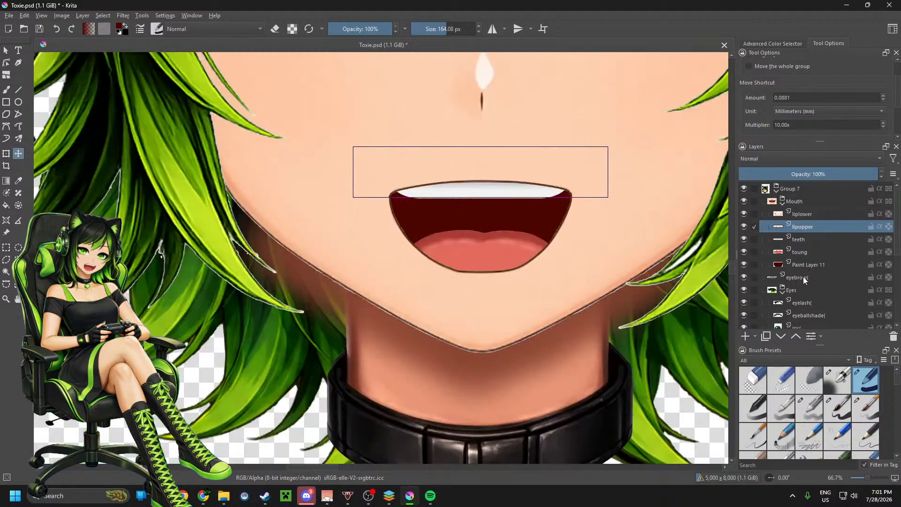
Step: Select the empty area around the iris layer's artwork with the Contiguous Selection tool and inspect the selection edge up close
{"action": "mouse_move", "coordinate": [803, 280]}
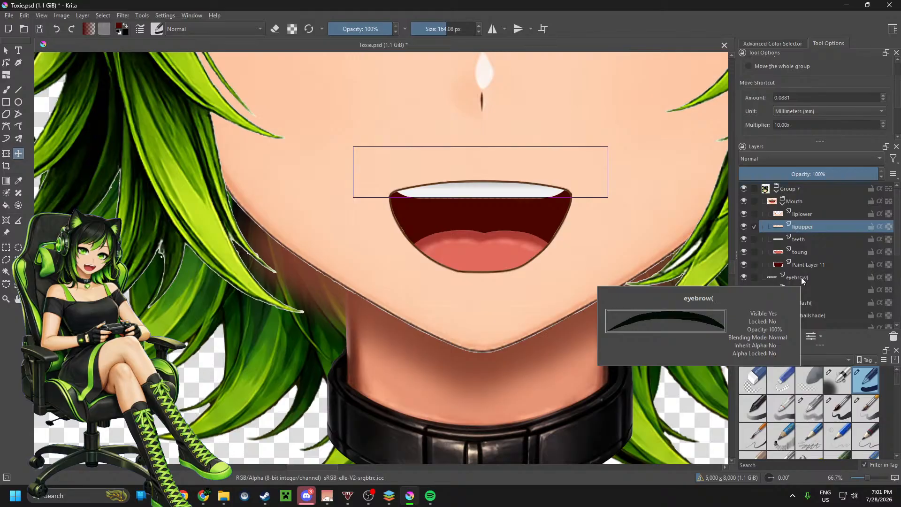
{"action": "scroll", "coordinate": [802, 292], "scroll_direction": "down", "scroll_amount": 1}
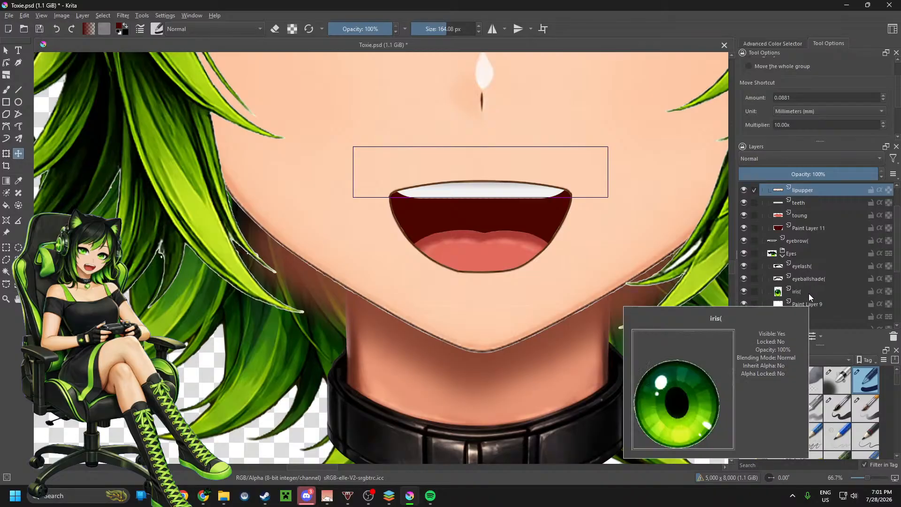
{"action": "left_click", "coordinate": [809, 294]}
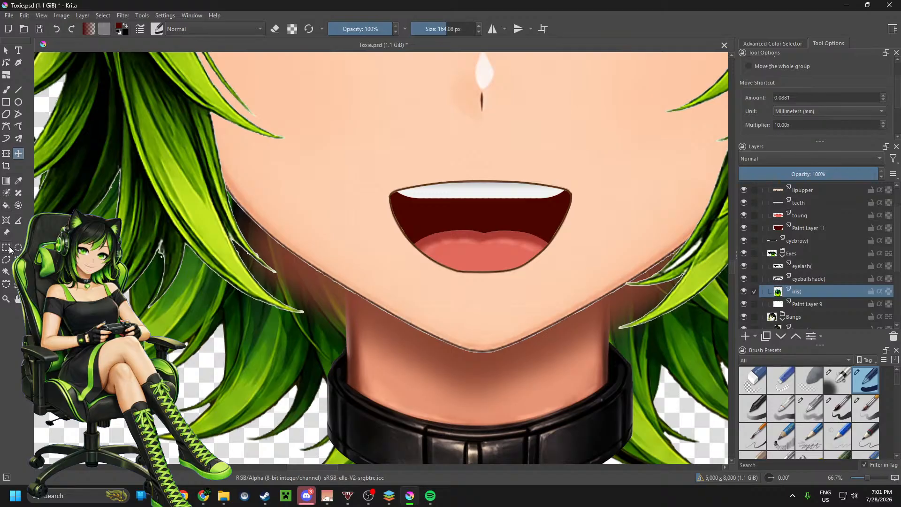
{"action": "left_click", "coordinate": [7, 273]}
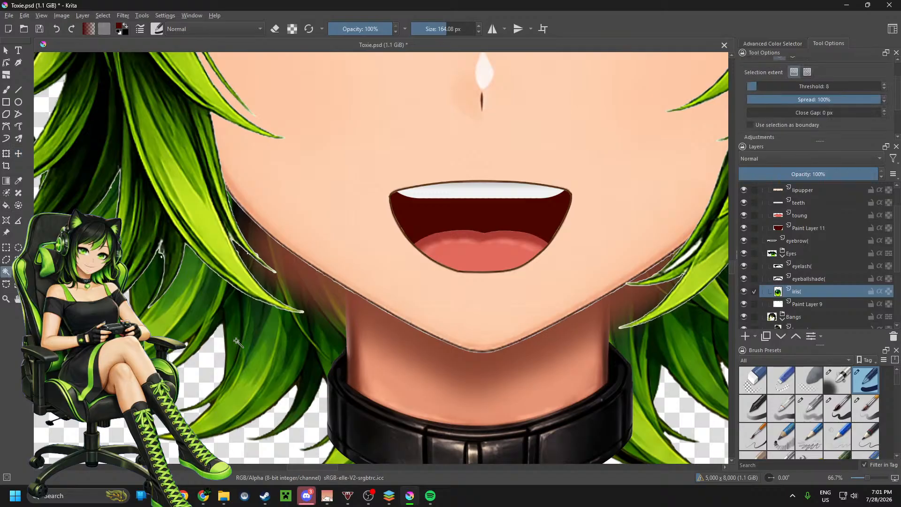
{"action": "scroll", "coordinate": [313, 388], "scroll_direction": "down", "scroll_amount": 2}
{"action": "left_click", "coordinate": [293, 261]}
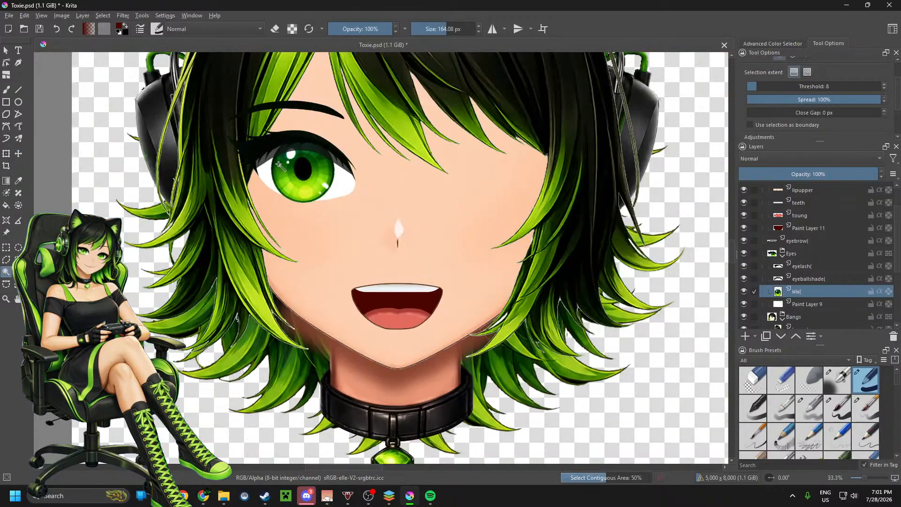
{"action": "scroll", "coordinate": [279, 164], "scroll_direction": "up", "scroll_amount": 3}
{"action": "scroll", "coordinate": [279, 165], "scroll_direction": "up", "scroll_amount": 1}
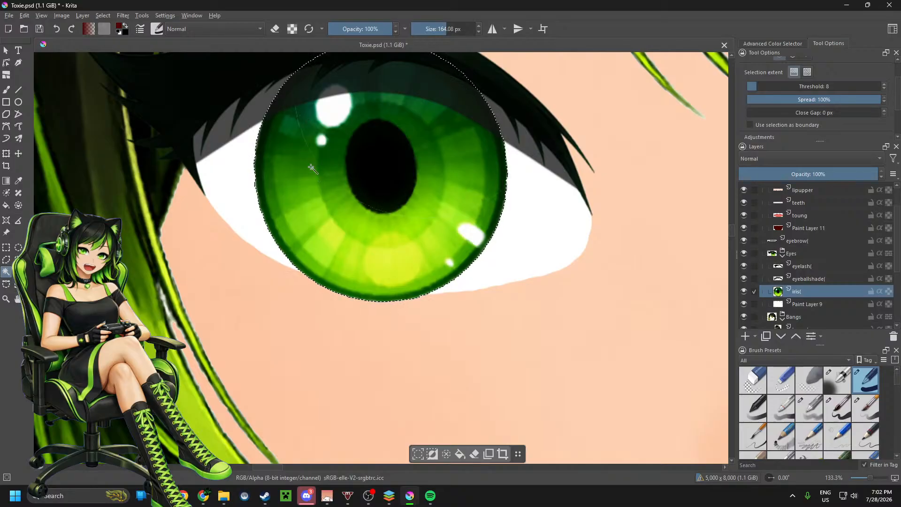
{"action": "scroll", "coordinate": [357, 182], "scroll_direction": "down", "scroll_amount": 1}
{"action": "scroll", "coordinate": [356, 182], "scroll_direction": "down", "scroll_amount": 2}
{"action": "scroll", "coordinate": [358, 186], "scroll_direction": "up", "scroll_amount": 6}
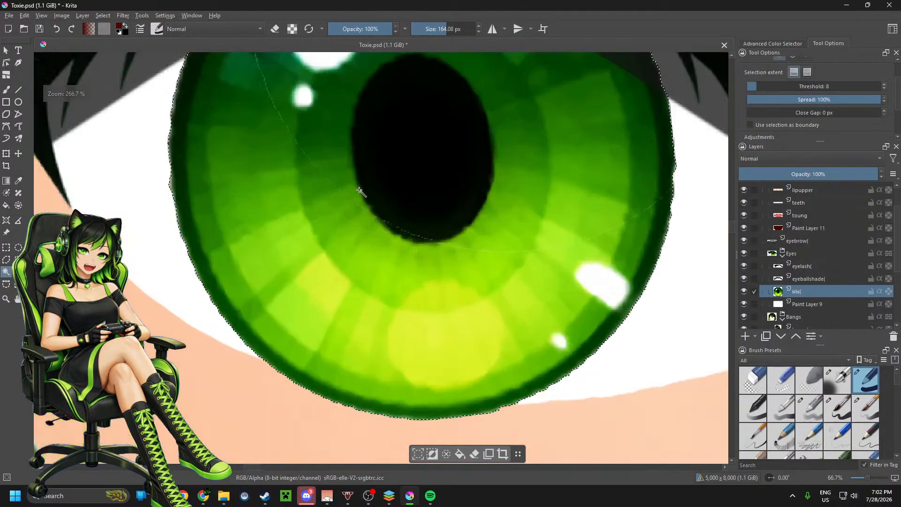
Step: Rename Paint Layer 9 in the Eyes group as "eyewhite("
{"action": "scroll", "coordinate": [359, 190], "scroll_direction": "down", "scroll_amount": 8}
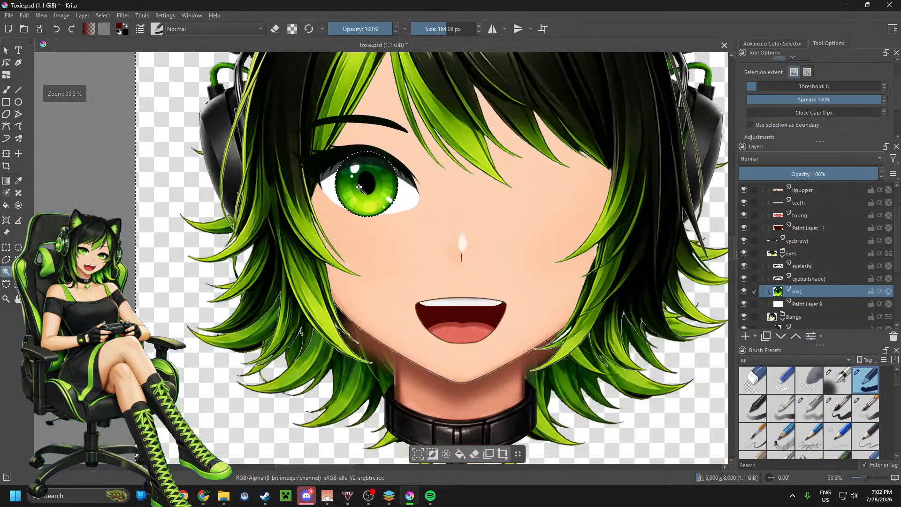
{"action": "scroll", "coordinate": [804, 305], "scroll_direction": "down", "scroll_amount": 1}
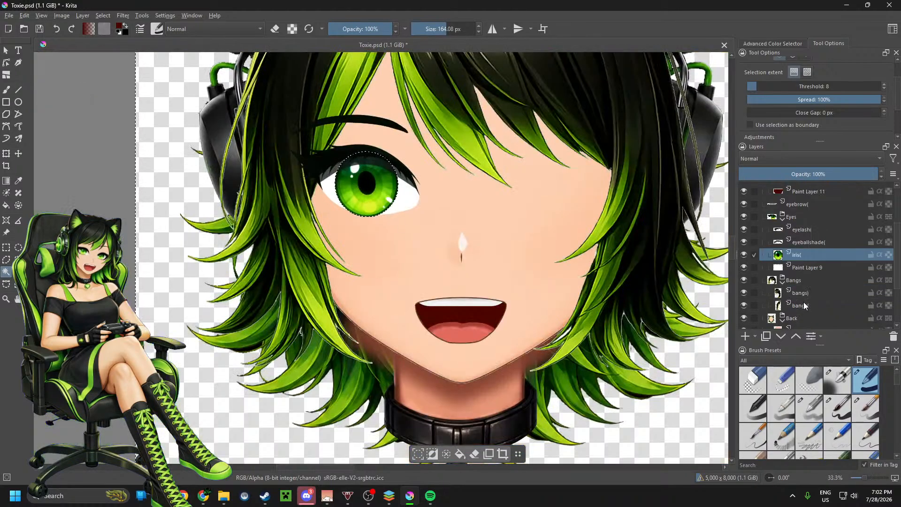
{"action": "mouse_move", "coordinate": [803, 268]}
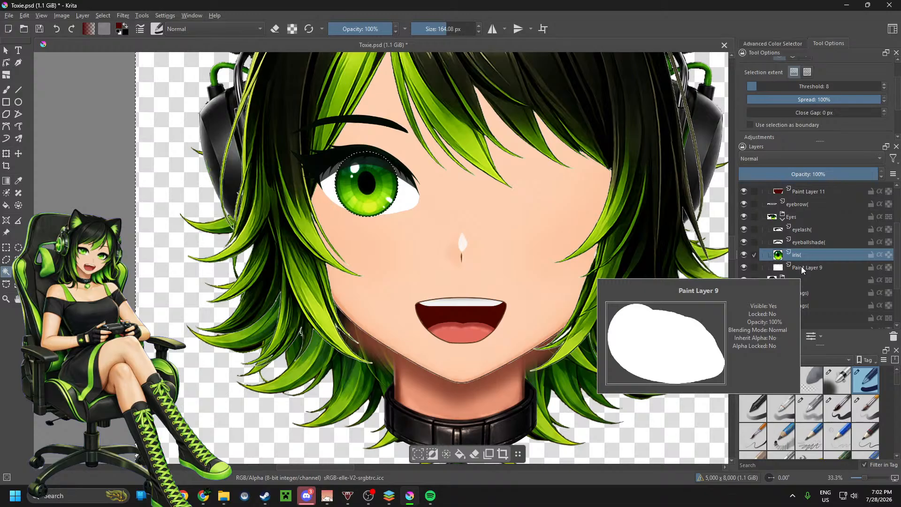
{"action": "scroll", "coordinate": [840, 275], "scroll_direction": "down", "scroll_amount": 1}
{"action": "double_click", "coordinate": [820, 232]}
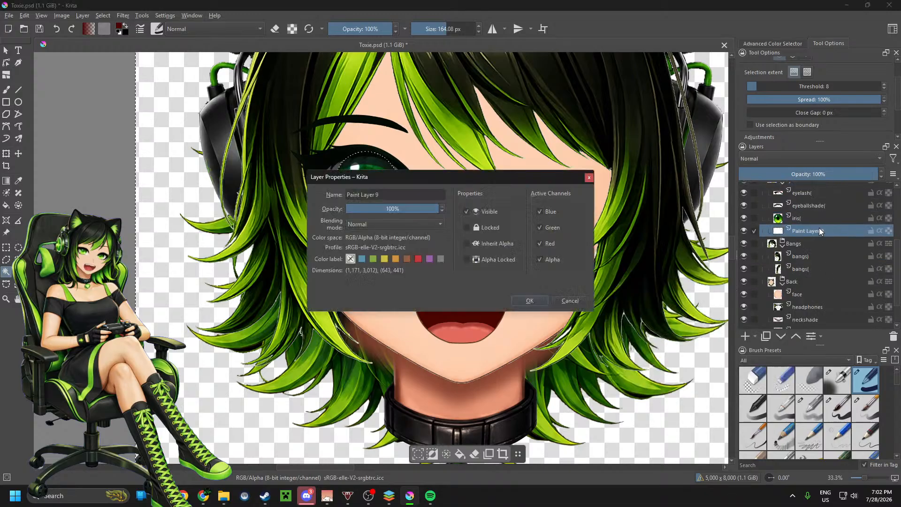
{"action": "left_click_drag", "start_coordinate": [383, 196], "coordinate": [348, 197]}
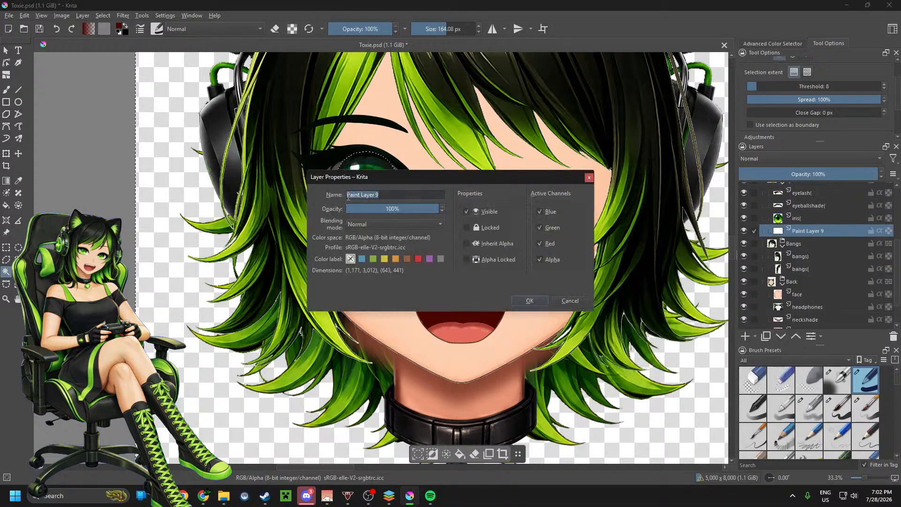
{"action": "type", "text": "eyewhite("}
{"action": "left_click", "coordinate": [532, 302]}
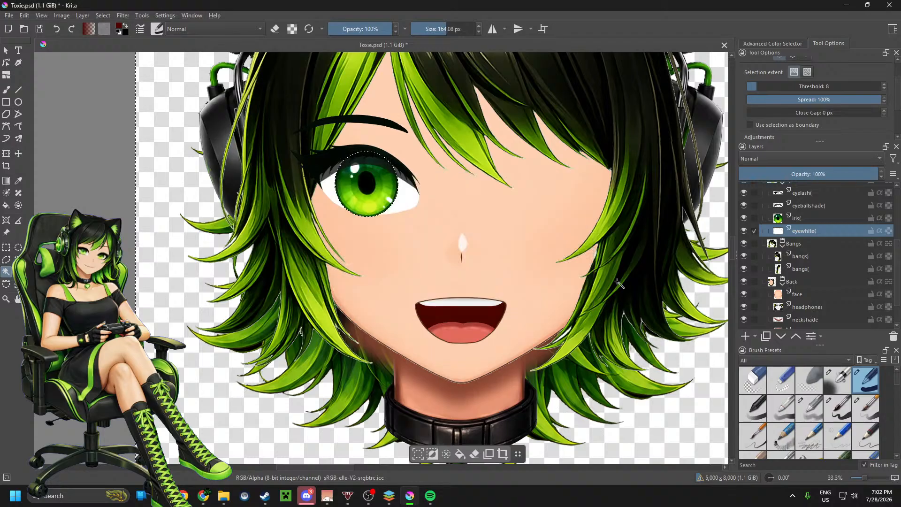
Step: Select the empty area around the hair on the bangs) layer with Contiguous Selection and inspect the selection edge along the strands
{"action": "left_click", "coordinate": [802, 257]}
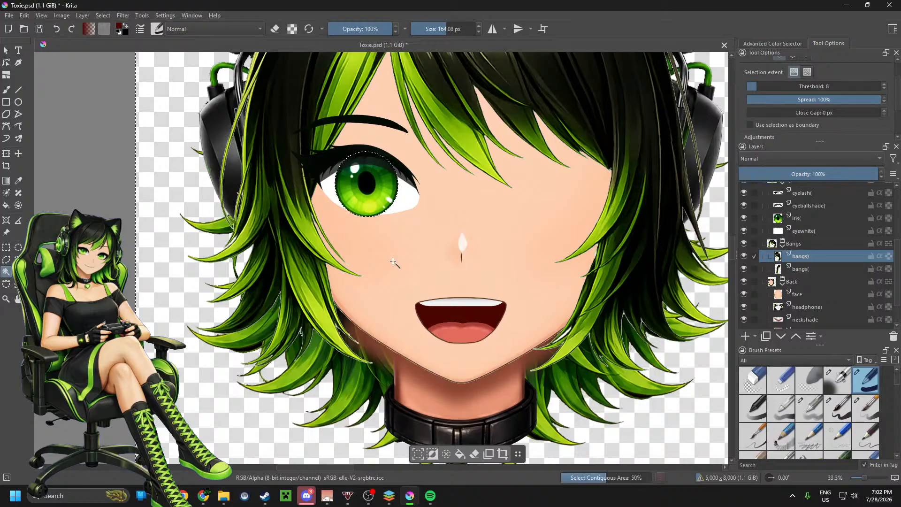
{"action": "left_click", "coordinate": [393, 261]}
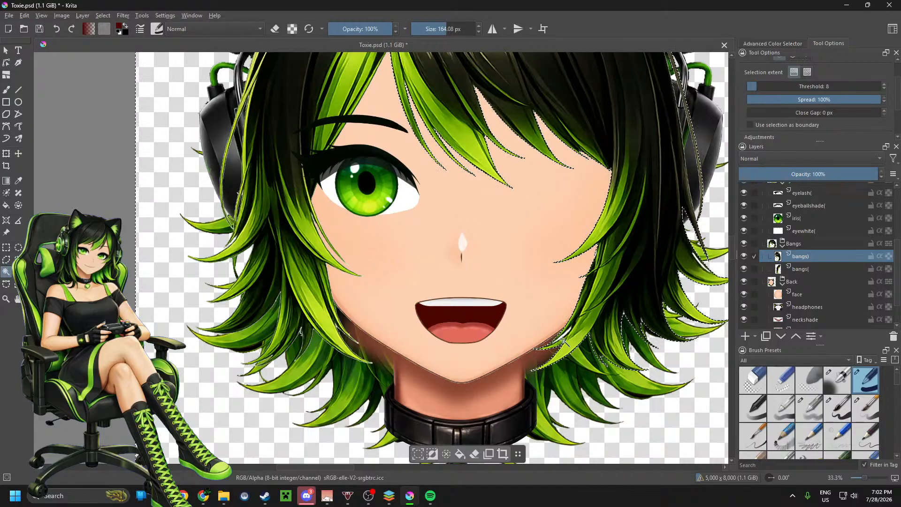
{"action": "scroll", "coordinate": [454, 340], "scroll_direction": "up", "scroll_amount": 5}
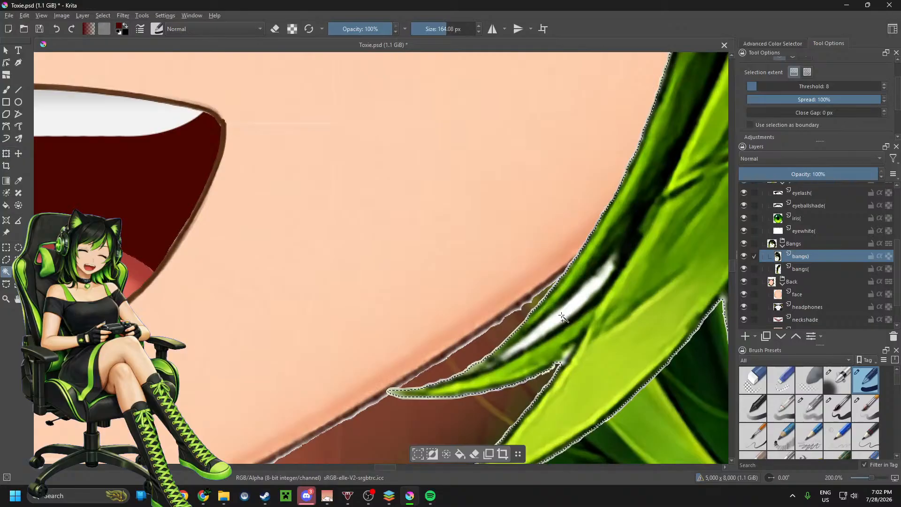
{"action": "left_click", "coordinate": [558, 315]}
{"action": "scroll", "coordinate": [481, 321], "scroll_direction": "down", "scroll_amount": 4}
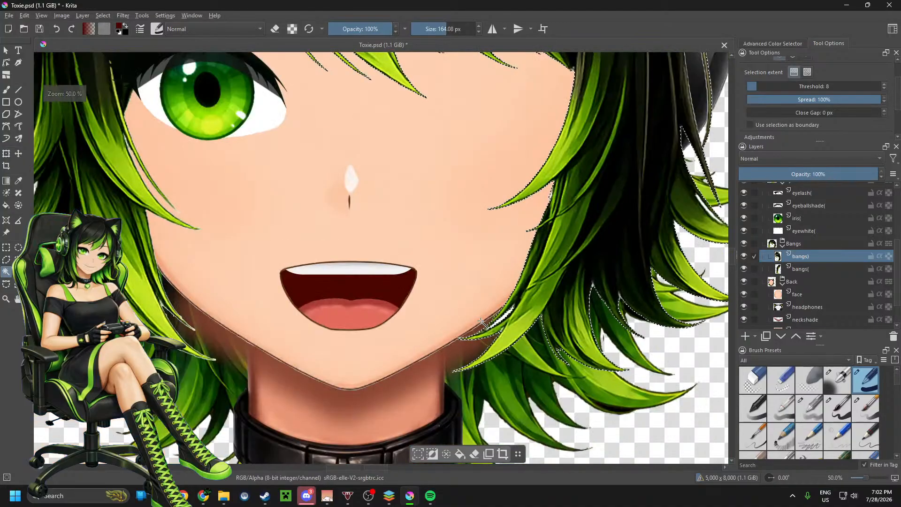
{"action": "scroll", "coordinate": [481, 321], "scroll_direction": "up", "scroll_amount": 5}
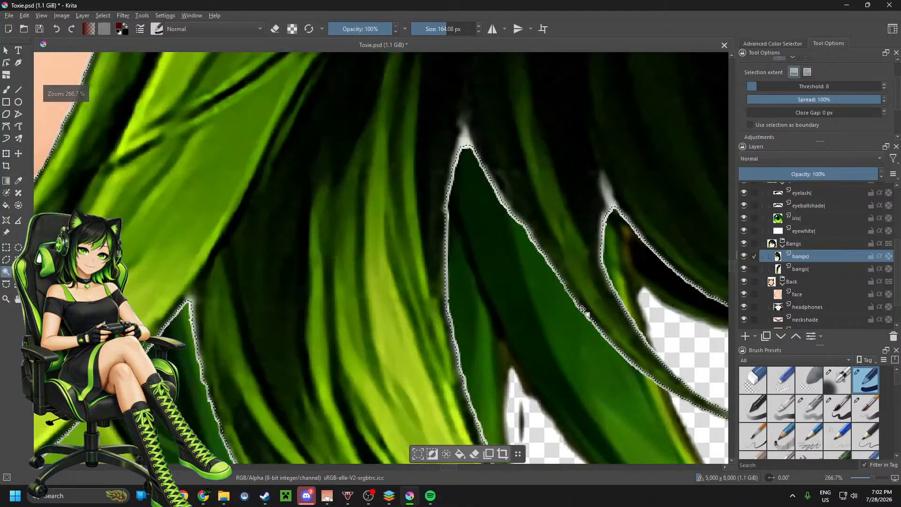
{"action": "scroll", "coordinate": [583, 311], "scroll_direction": "down", "scroll_amount": 4}
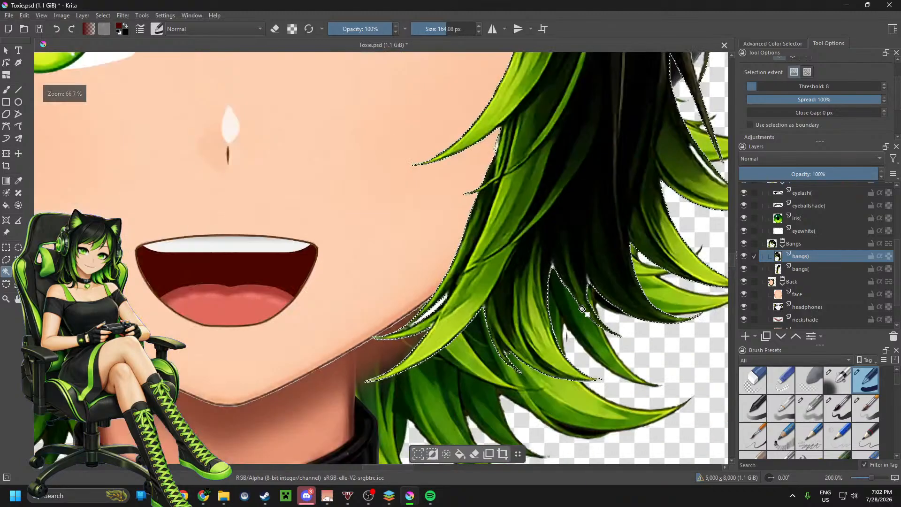
Step: Set the selection threshold to 14, drop the current selection and reselect the empty area around the bangs) hair
{"action": "left_click", "coordinate": [764, 86]}
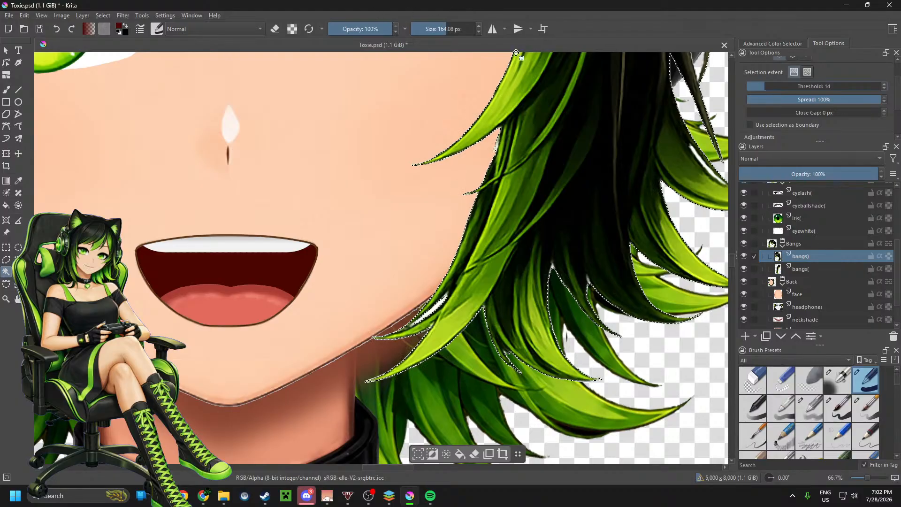
{"action": "left_click", "coordinate": [446, 455]}
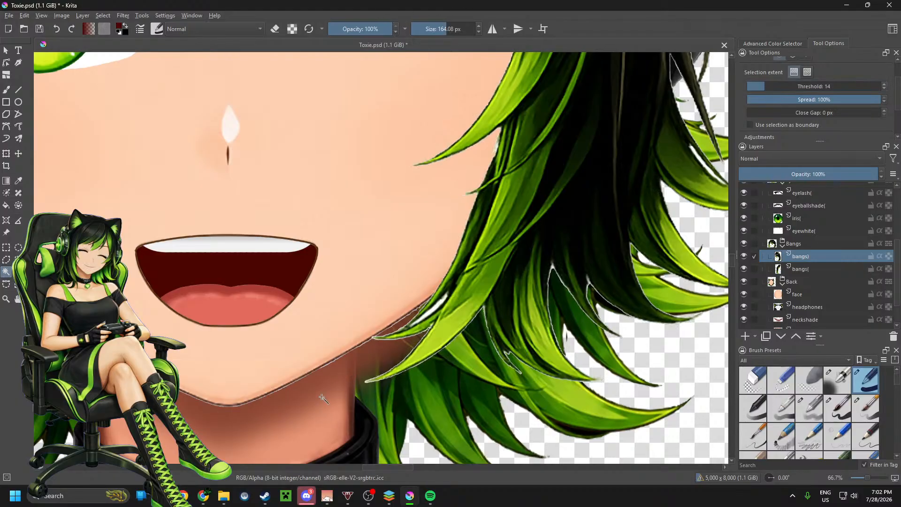
{"action": "left_click", "coordinate": [324, 396]}
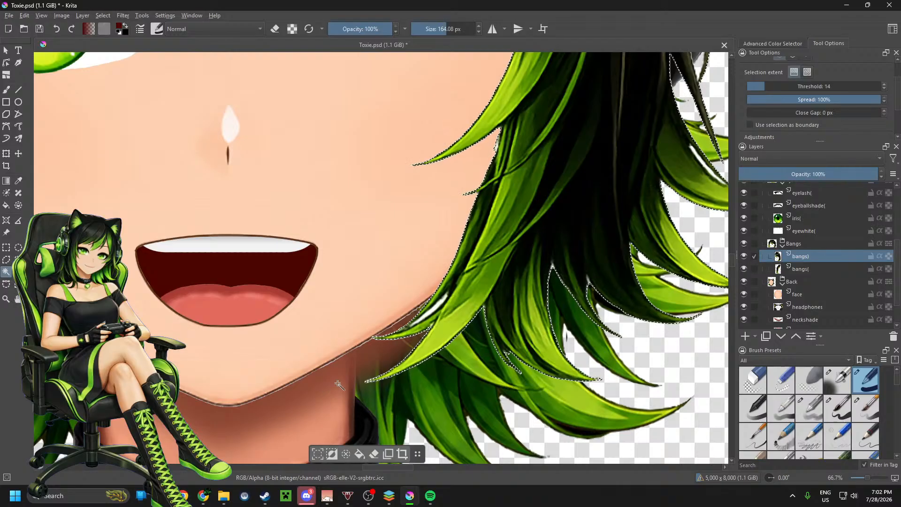
{"action": "scroll", "coordinate": [593, 284], "scroll_direction": "up", "scroll_amount": 4}
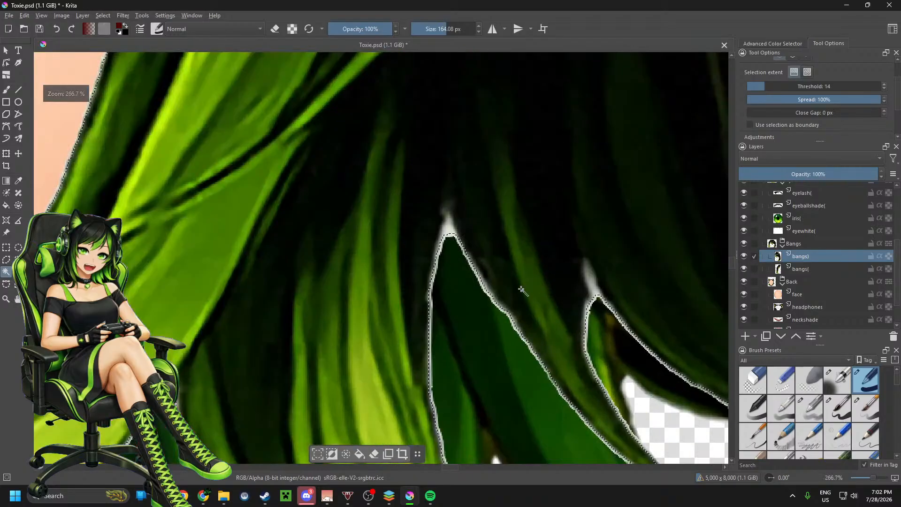
{"action": "scroll", "coordinate": [523, 292], "scroll_direction": "down", "scroll_amount": 3}
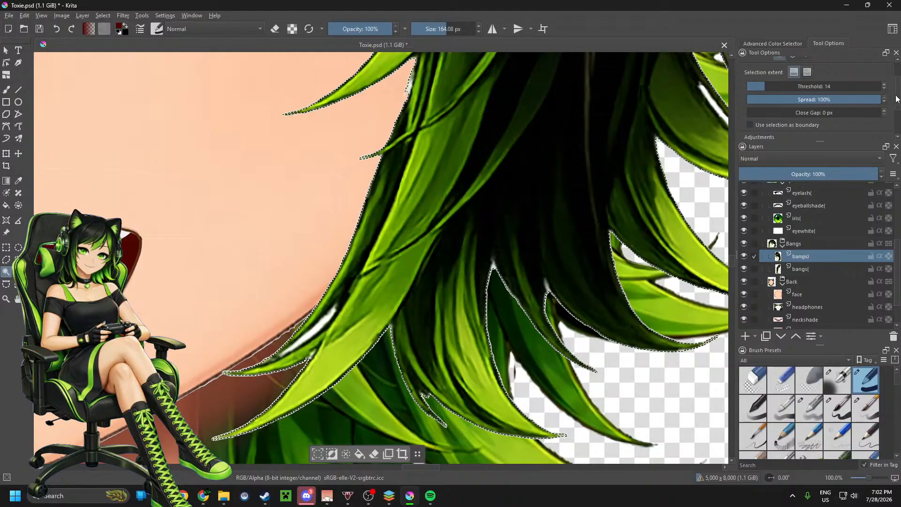
Step: Grow the contiguous selection by 5 px, reselect the empty area around the bangs) hair and clear the fringe pixels
{"action": "scroll", "coordinate": [891, 98], "scroll_direction": "down", "scroll_amount": 3}
{"action": "scroll", "coordinate": [841, 103], "scroll_direction": "up", "scroll_amount": 1}
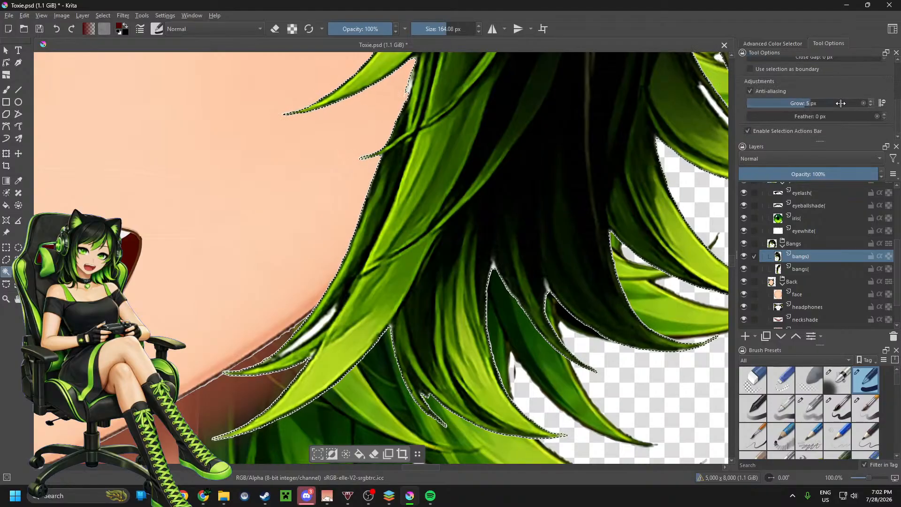
{"action": "left_click", "coordinate": [346, 455]}
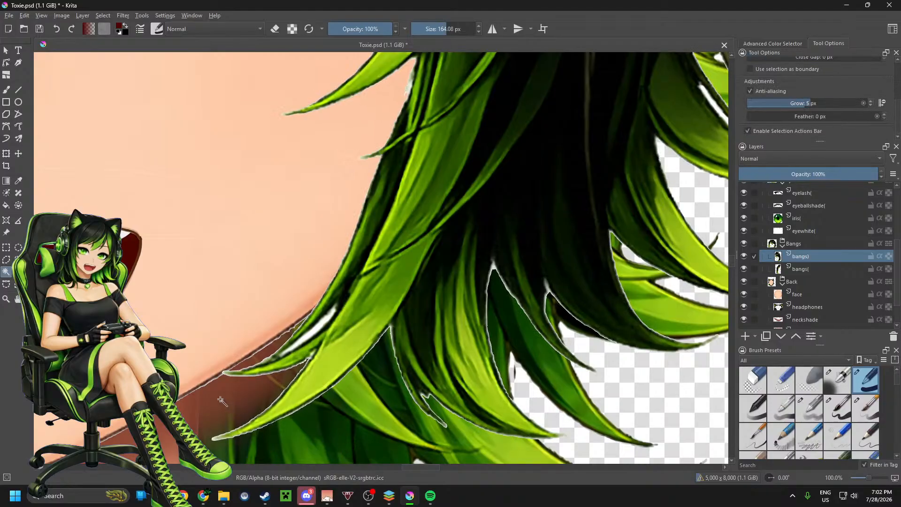
{"action": "left_click", "coordinate": [195, 400]}
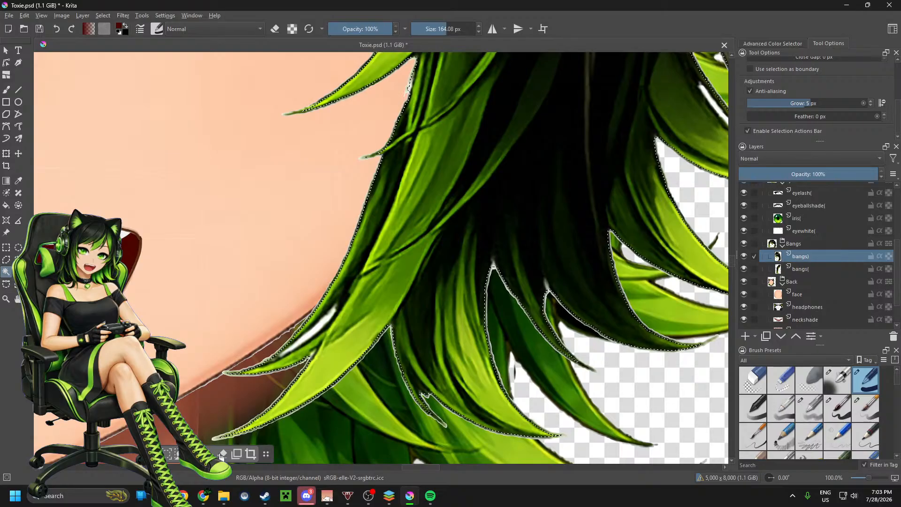
{"action": "left_click", "coordinate": [609, 371]}
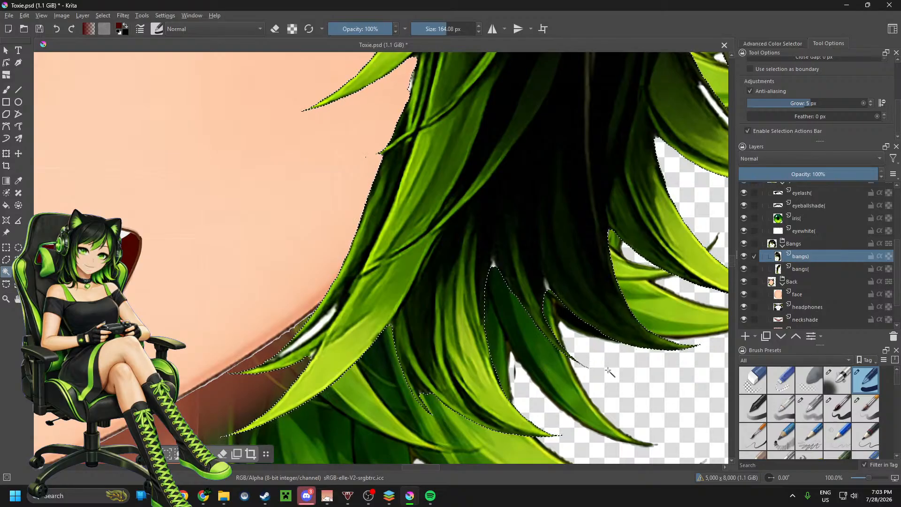
{"action": "scroll", "coordinate": [608, 370], "scroll_direction": "down", "scroll_amount": 1}
{"action": "scroll", "coordinate": [421, 347], "scroll_direction": "up", "scroll_amount": 2}
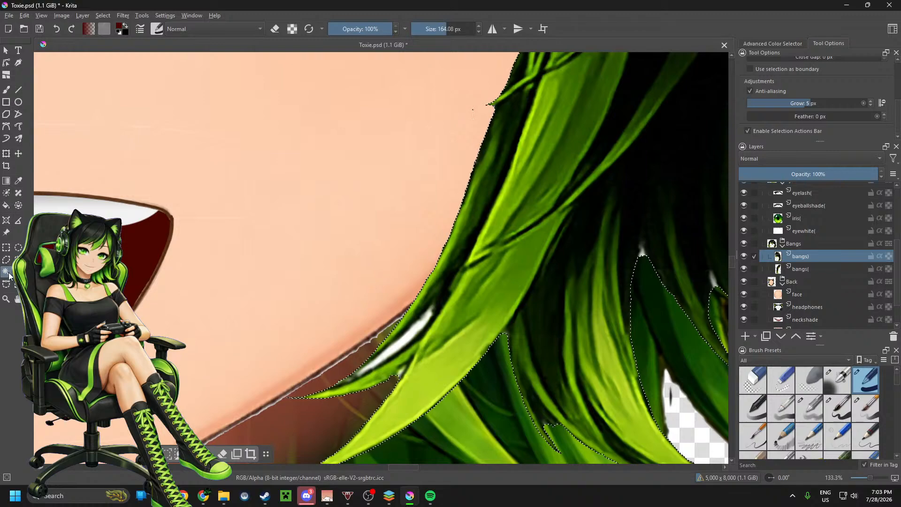
Step: Select the leftover white patches between the bangs) strands with Similar Color Selection grown by 3 px and delete them
{"action": "left_click", "coordinate": [8, 205]}
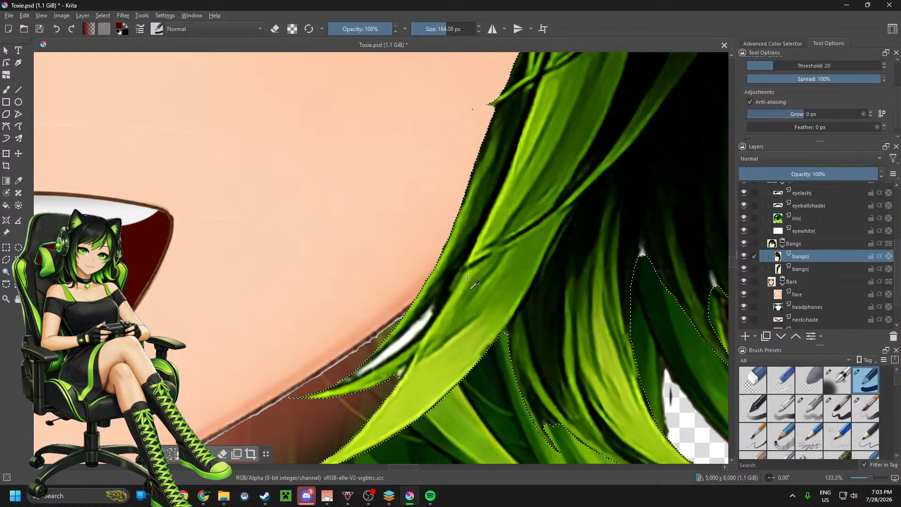
{"action": "left_click_drag", "start_coordinate": [814, 115], "coordinate": [819, 115]}
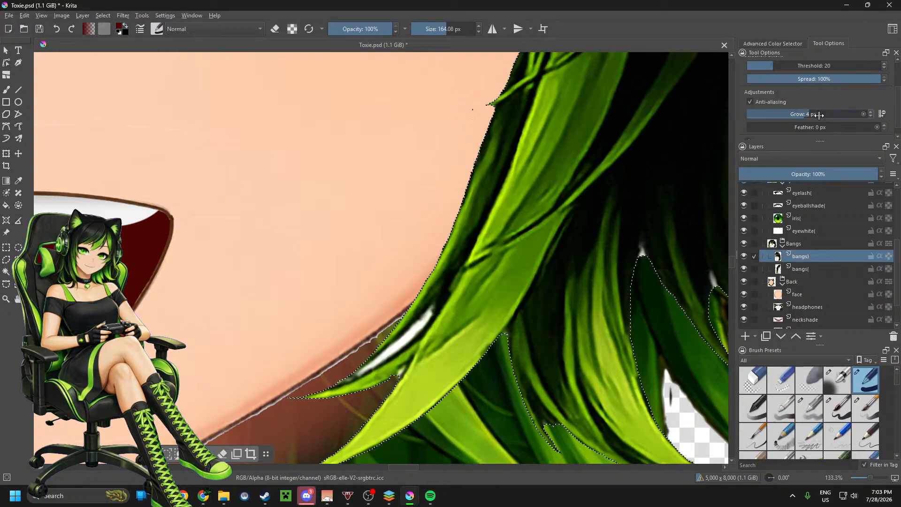
{"action": "left_click", "coordinate": [405, 341]}
{"action": "scroll", "coordinate": [404, 341], "scroll_direction": "down", "scroll_amount": 2}
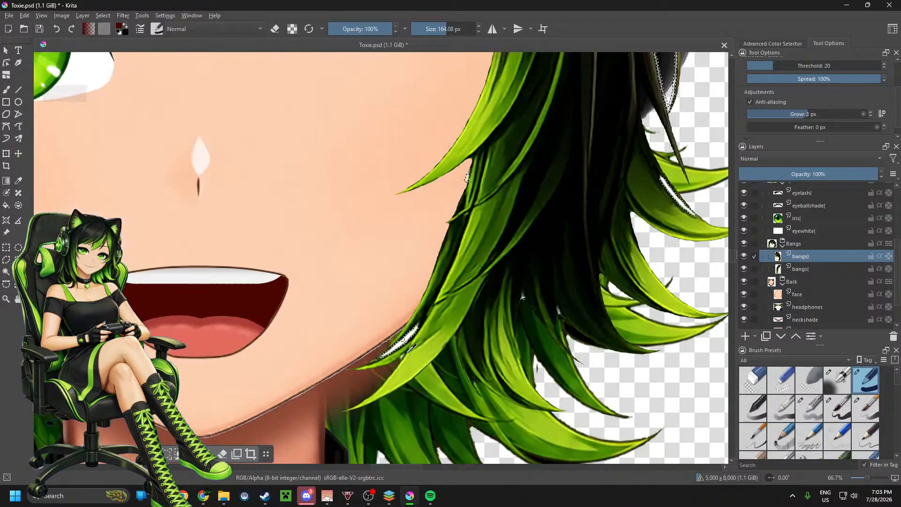
{"action": "key", "text": "Delete"}
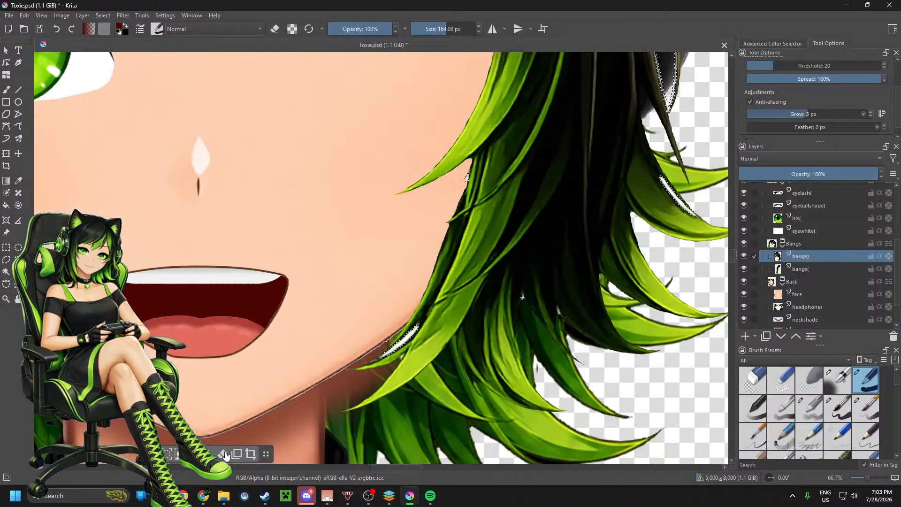
Step: Select the empty area around the hair on the bangs( layer with Contiguous Selection and clear its fringe pixels
{"action": "scroll", "coordinate": [553, 306], "scroll_direction": "down", "scroll_amount": 2}
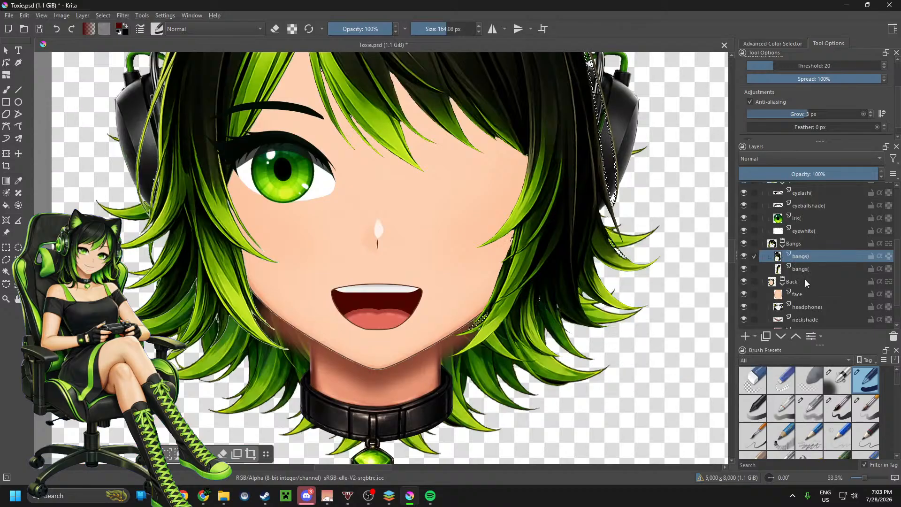
{"action": "left_click", "coordinate": [804, 273]}
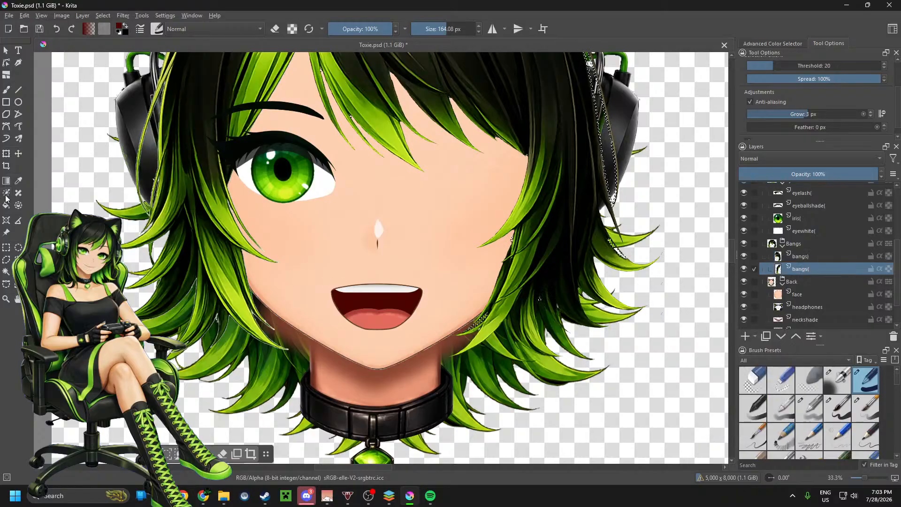
{"action": "left_click", "coordinate": [5, 271]}
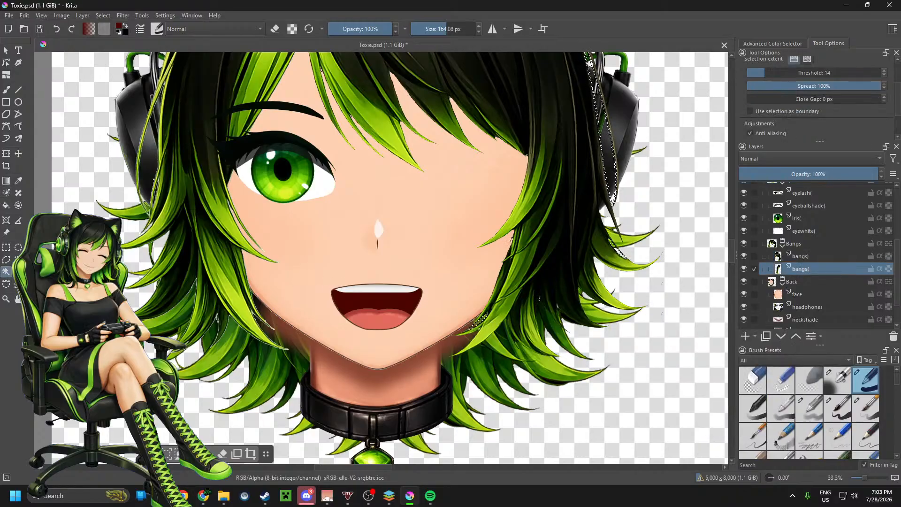
{"action": "left_click", "coordinate": [85, 155]}
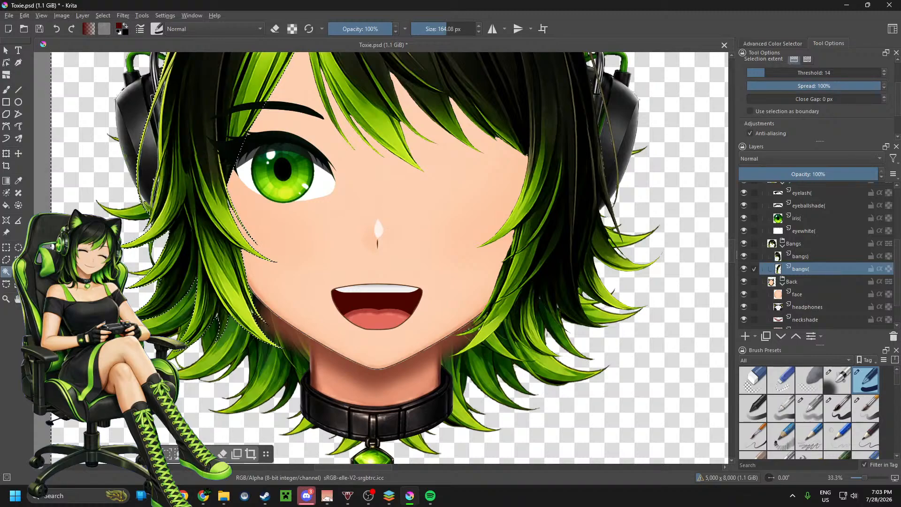
Step: Select the remaining white patches between the bangs( strands with Similar Color Selection at threshold 20, grown by 3 px
{"action": "scroll", "coordinate": [165, 334], "scroll_direction": "up", "scroll_amount": 8}
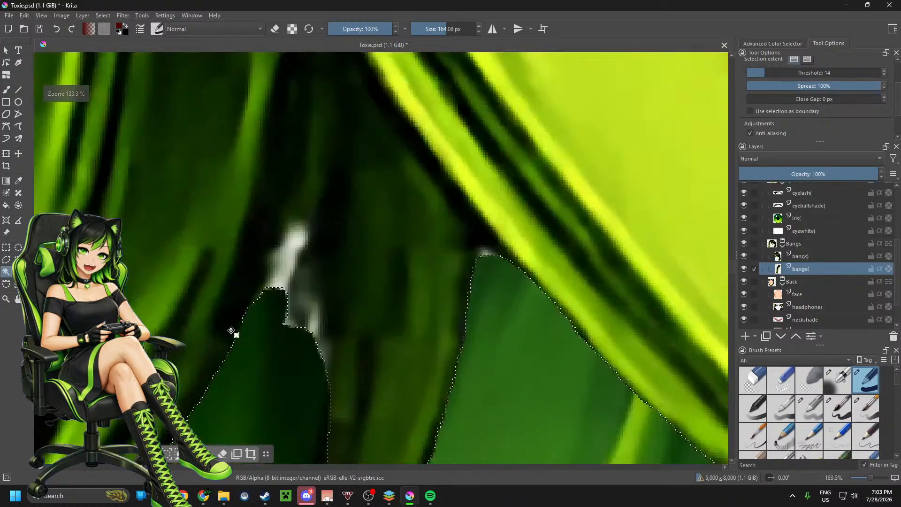
{"action": "scroll", "coordinate": [252, 321], "scroll_direction": "down", "scroll_amount": 1}
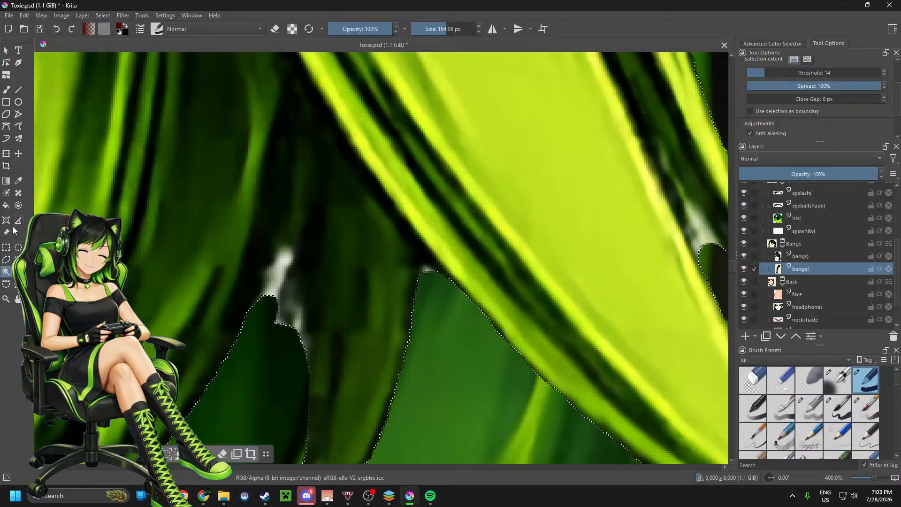
{"action": "left_click", "coordinate": [18, 271]}
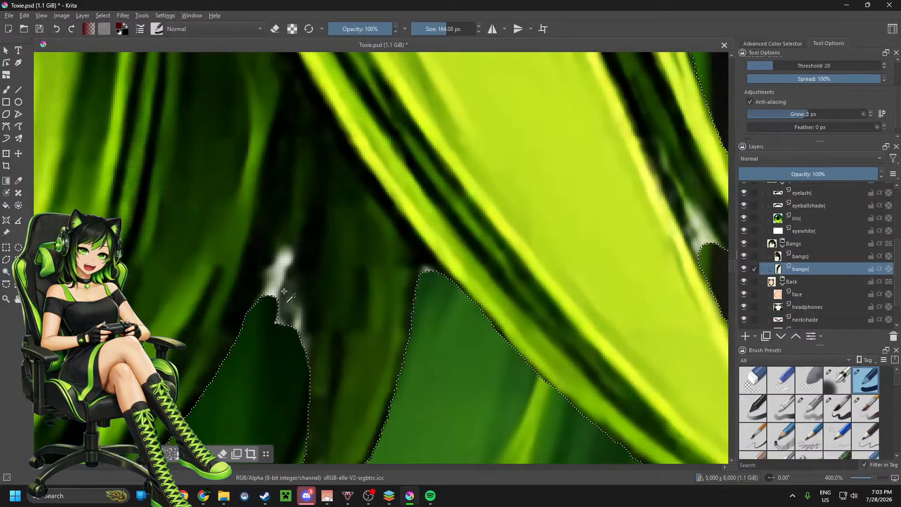
{"action": "left_click", "coordinate": [283, 263]}
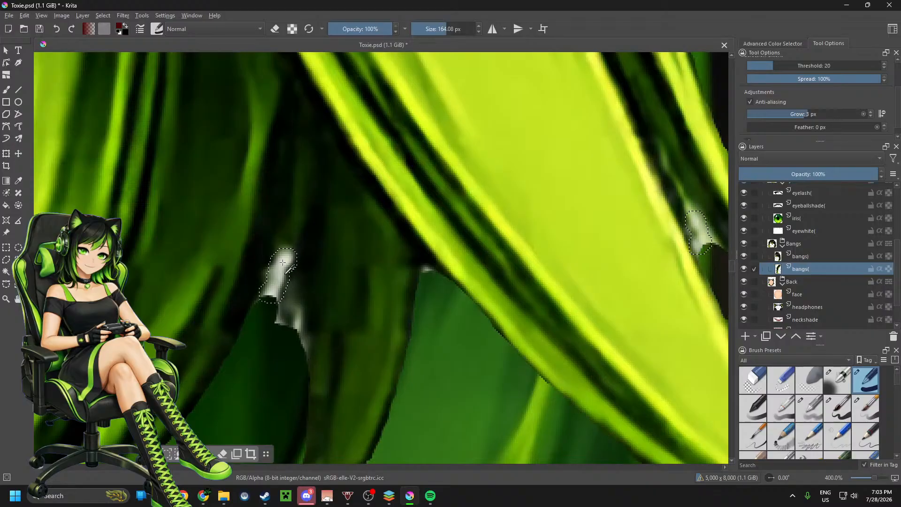
{"action": "scroll", "coordinate": [322, 403], "scroll_direction": "down", "scroll_amount": 6}
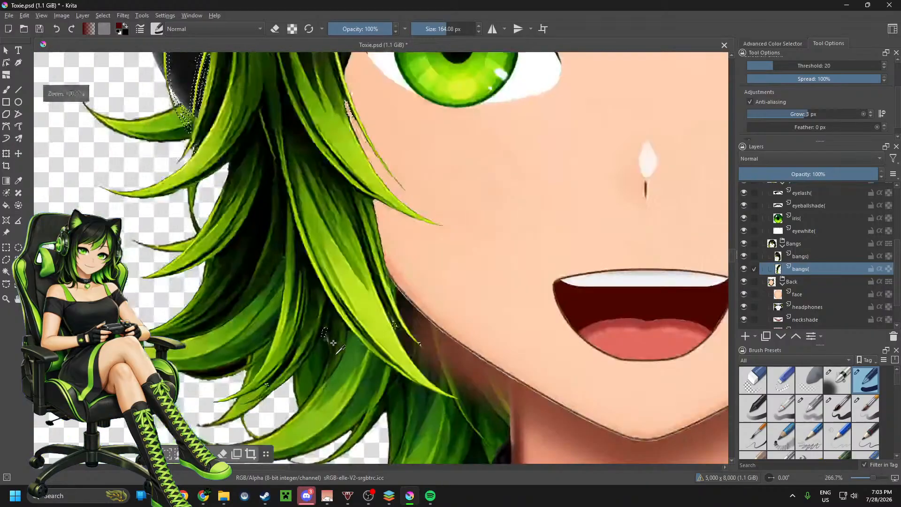
{"action": "scroll", "coordinate": [329, 339], "scroll_direction": "down", "scroll_amount": 3}
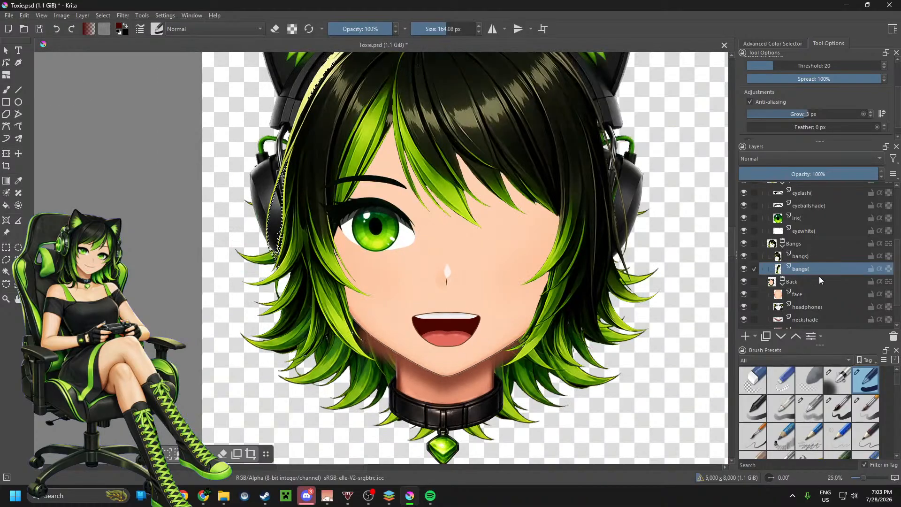
Step: Select the empty area around the face on the face layer with Contiguous Selection at threshold 14 and inspect the jawline edge
{"action": "scroll", "coordinate": [820, 278], "scroll_direction": "down", "scroll_amount": 1}
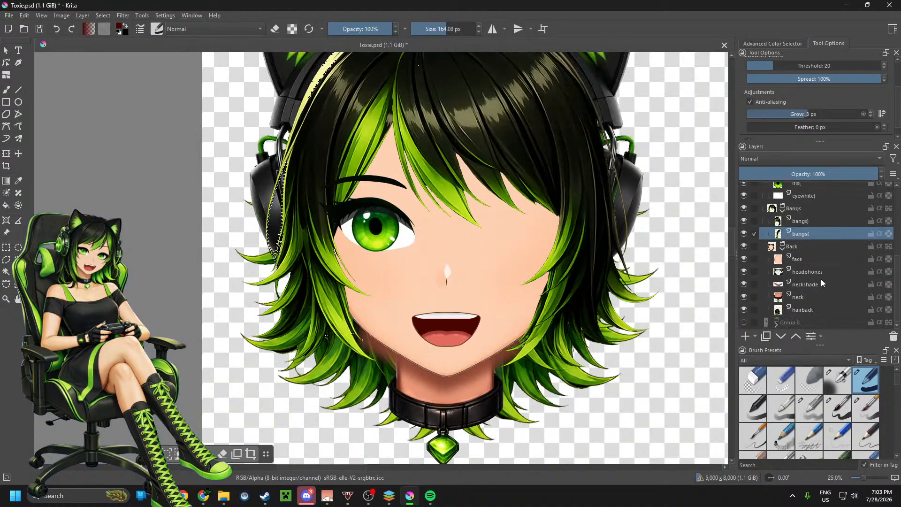
{"action": "left_click", "coordinate": [806, 260]}
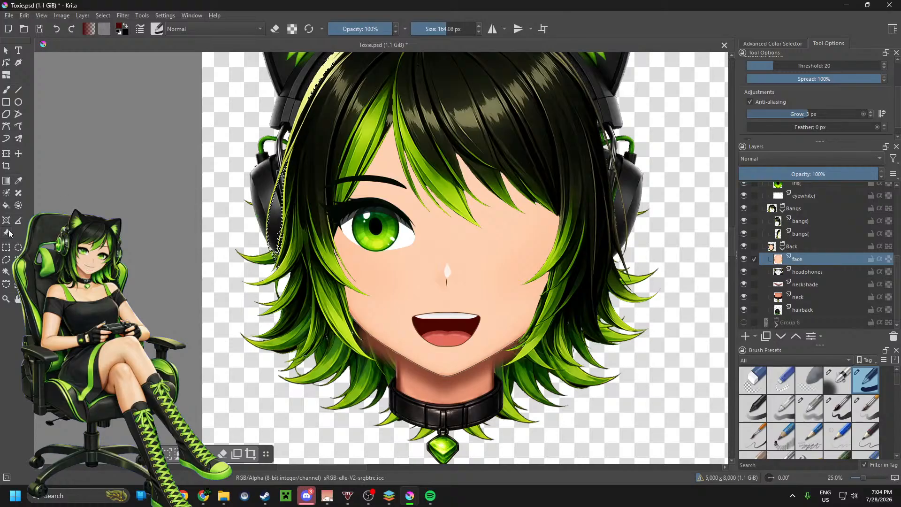
{"action": "left_click", "coordinate": [6, 271]}
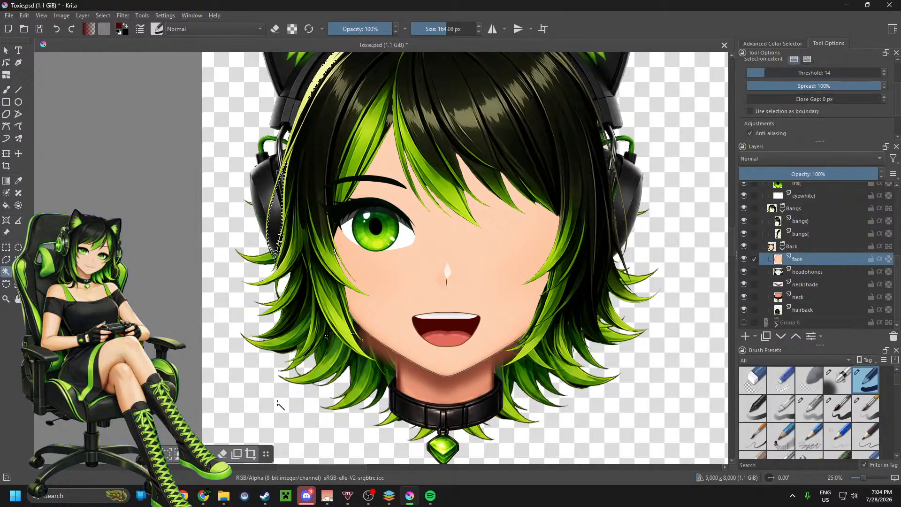
{"action": "left_click", "coordinate": [403, 360]}
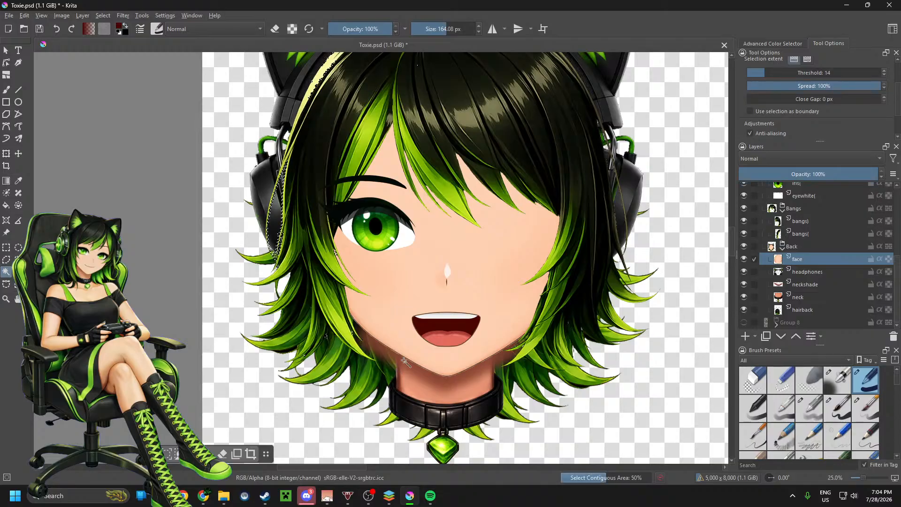
{"action": "scroll", "coordinate": [404, 360], "scroll_direction": "up", "scroll_amount": 3}
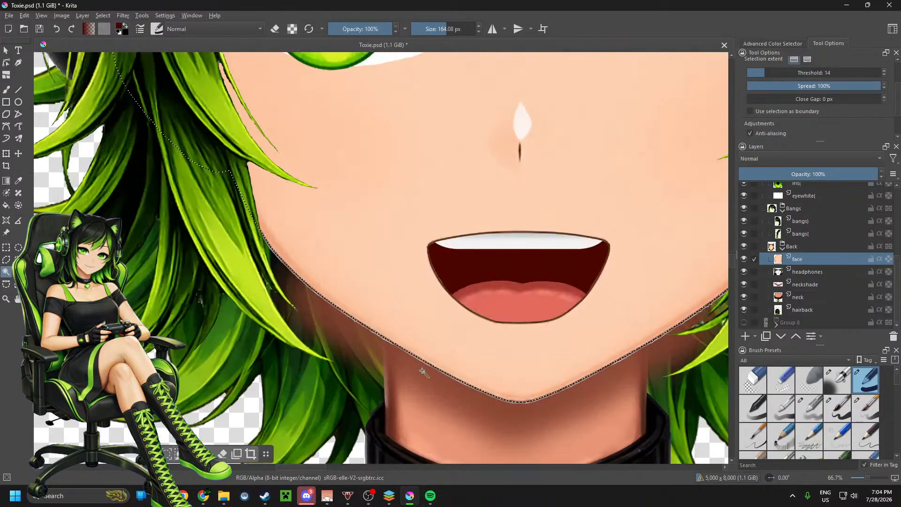
{"action": "scroll", "coordinate": [423, 371], "scroll_direction": "down", "scroll_amount": 3}
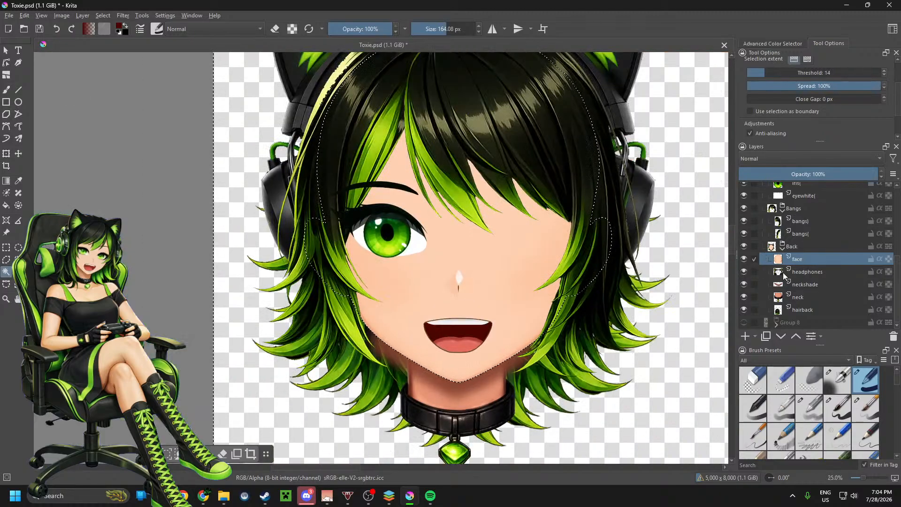
Step: Select the empty area around the back hair on the hairback layer with Contiguous Selection
{"action": "left_click", "coordinate": [798, 298]}
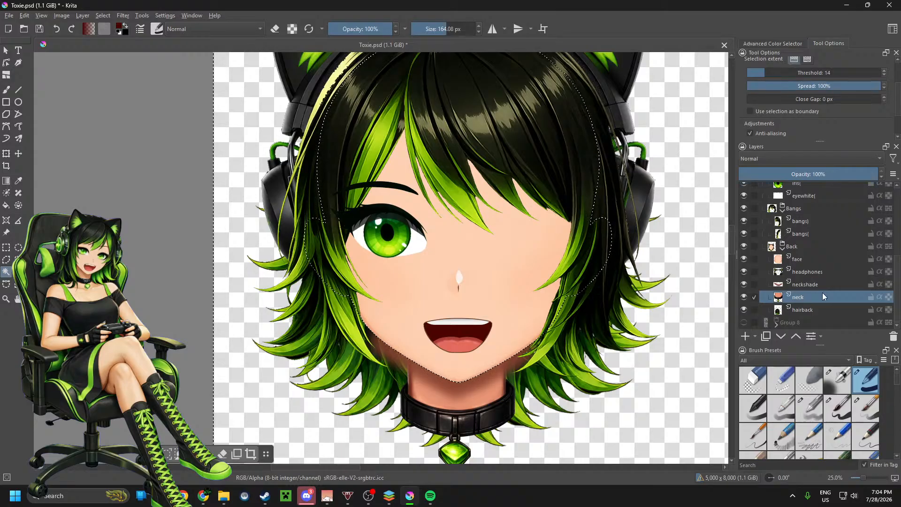
{"action": "left_click", "coordinate": [797, 311]}
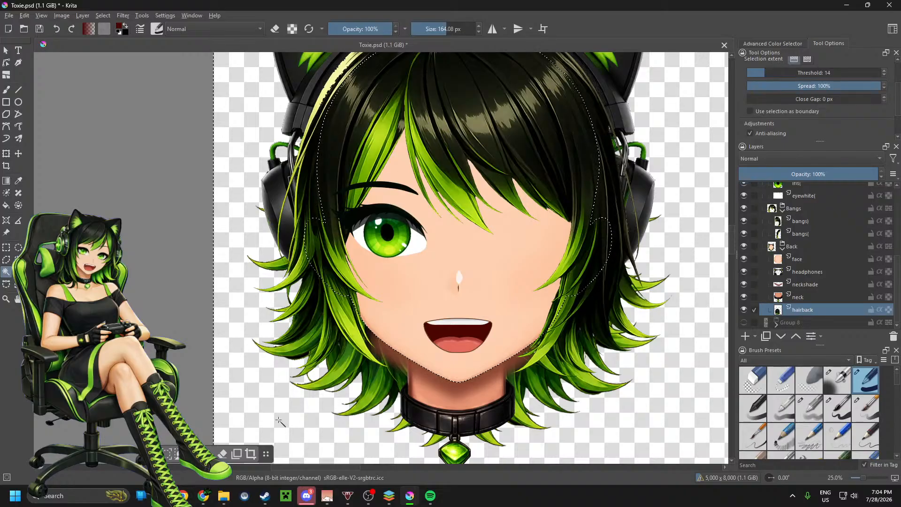
{"action": "left_click", "coordinate": [279, 421]}
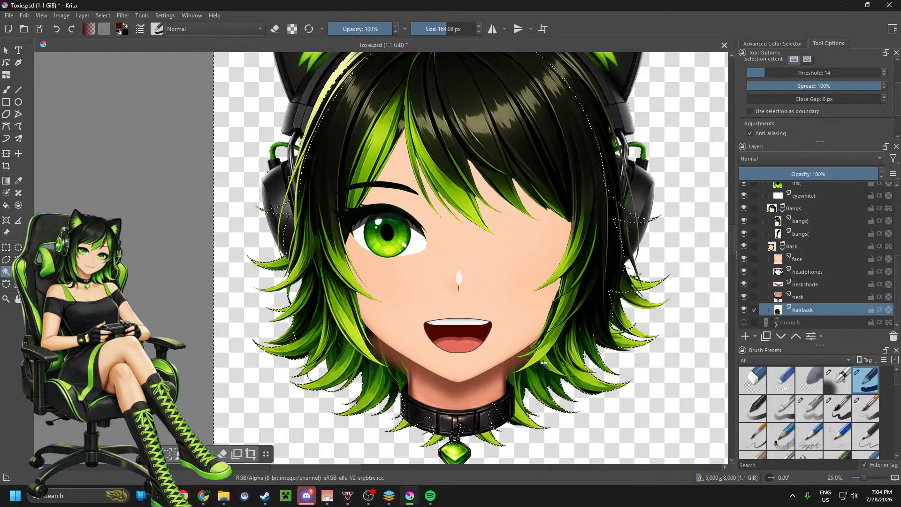
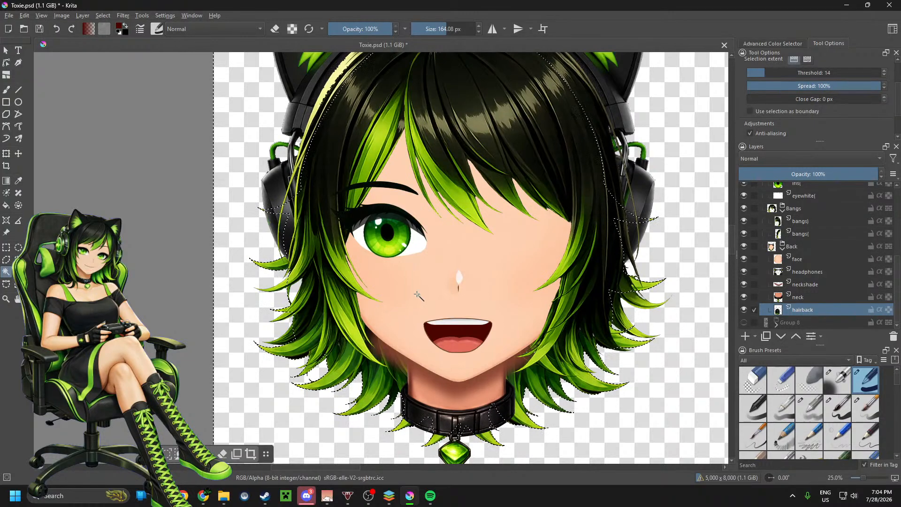
Step: Select the enclosed area among the back hair strands below the headphone on the hairback layer with Contiguous Selection
{"action": "left_click", "coordinate": [296, 291]}
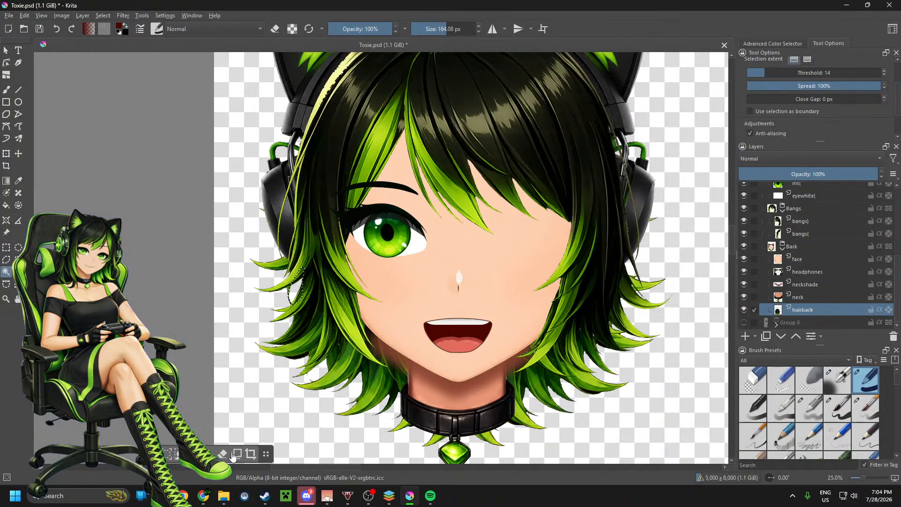
{"action": "scroll", "coordinate": [299, 355], "scroll_direction": "down", "scroll_amount": 2}
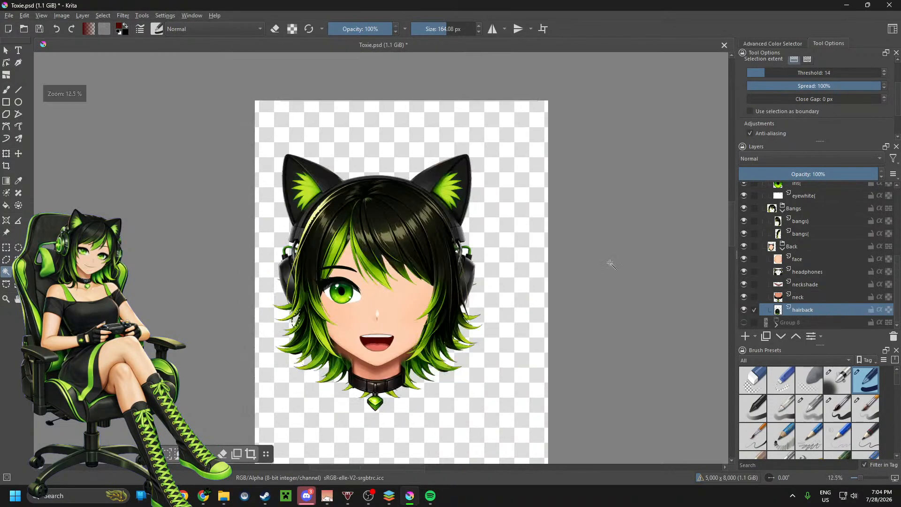
{"action": "scroll", "coordinate": [624, 254], "scroll_direction": "down", "scroll_amount": 1}
Step: Collapse and hide the head's Group 7, and show and expand the body's Group 8
{"action": "scroll", "coordinate": [762, 195], "scroll_direction": "up", "scroll_amount": 4}
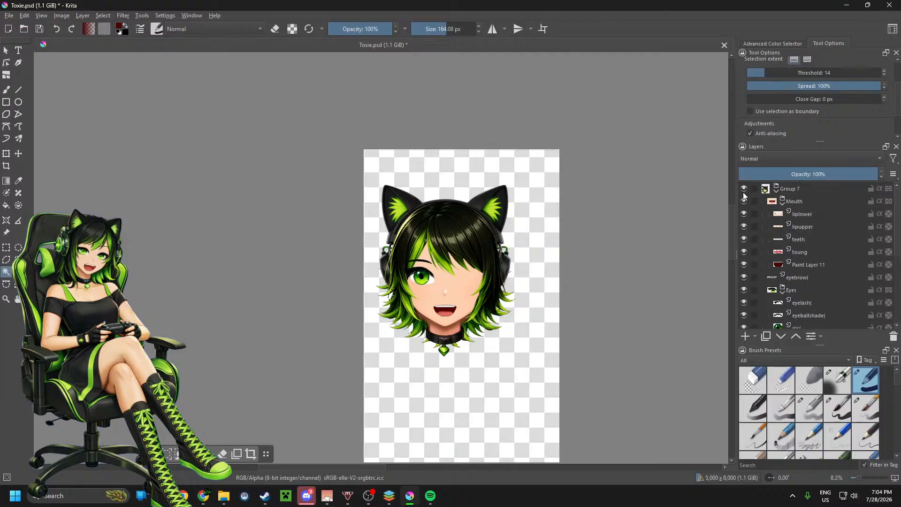
{"action": "left_click", "coordinate": [778, 191]}
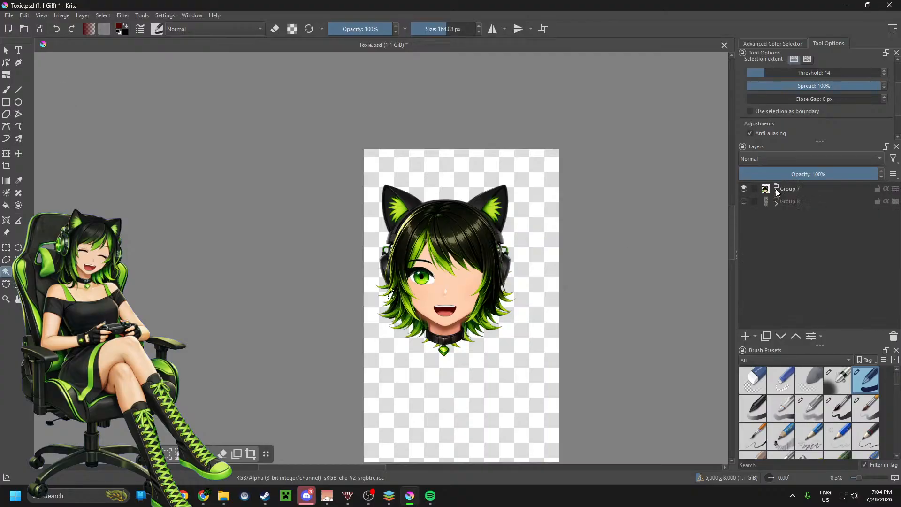
{"action": "left_click", "coordinate": [743, 189]}
{"action": "left_click", "coordinate": [744, 202]}
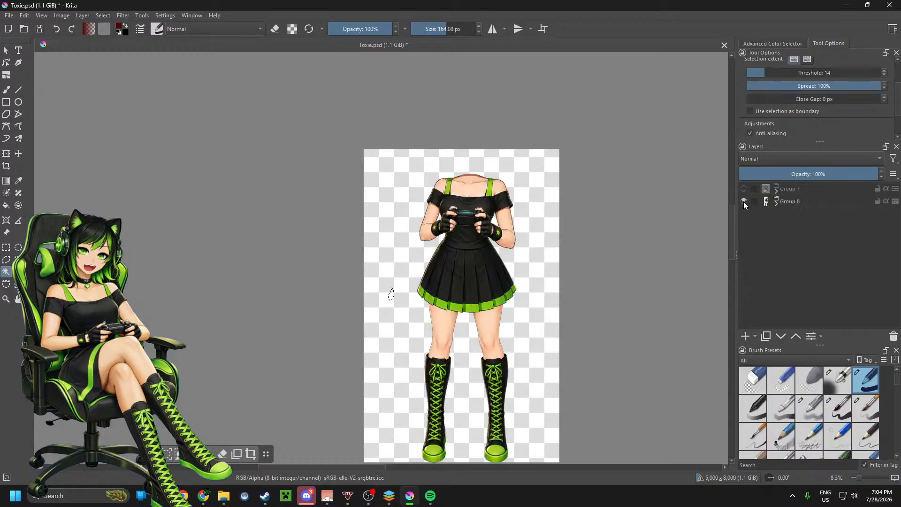
{"action": "left_click", "coordinate": [776, 203]}
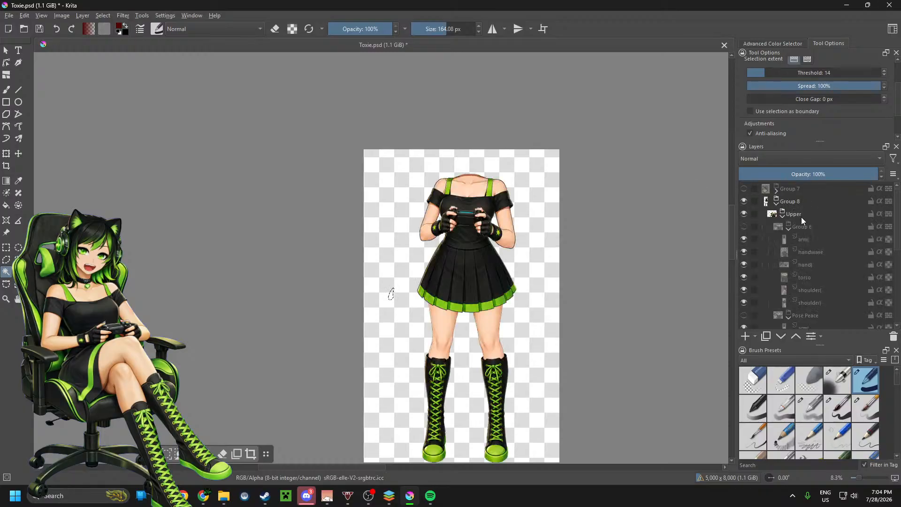
Step: Select the empty area around the skirt on the skirt layer with Contiguous Selection at threshold 14
{"action": "scroll", "coordinate": [807, 239], "scroll_direction": "down", "scroll_amount": 4}
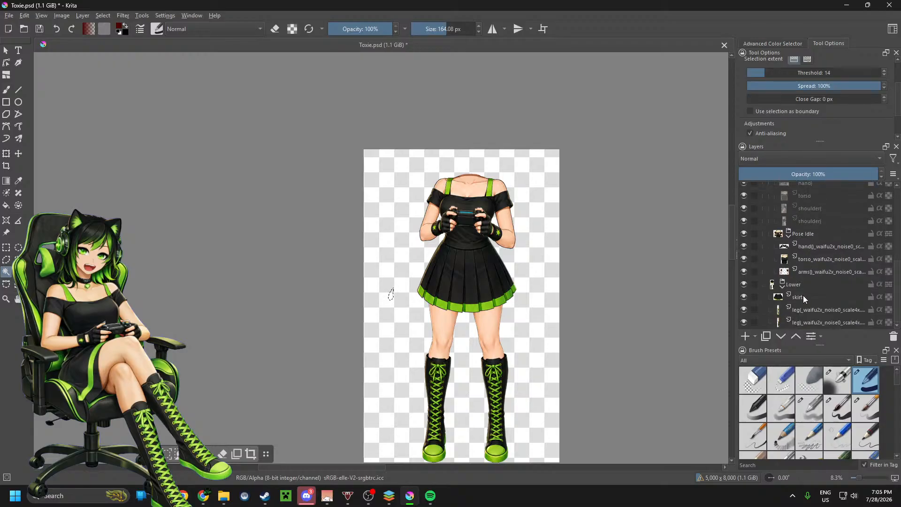
{"action": "left_click", "coordinate": [808, 298]}
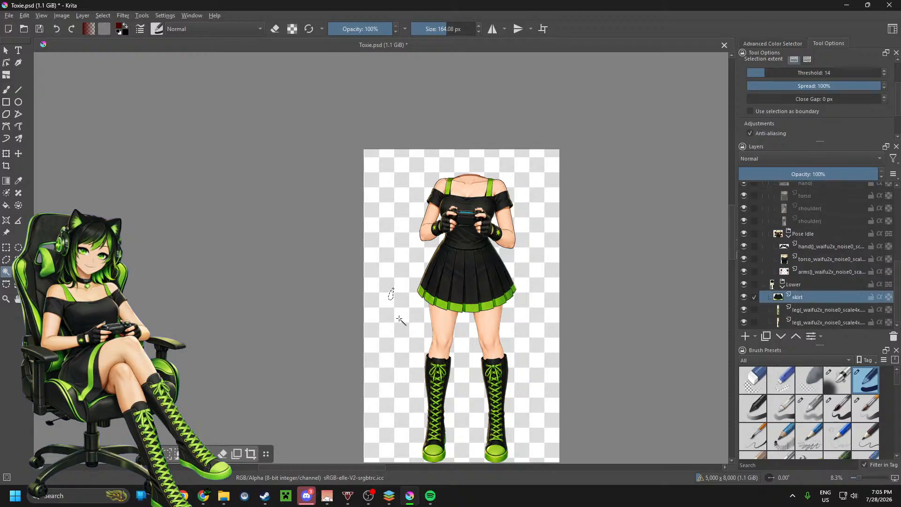
{"action": "scroll", "coordinate": [415, 298], "scroll_direction": "up", "scroll_amount": 10}
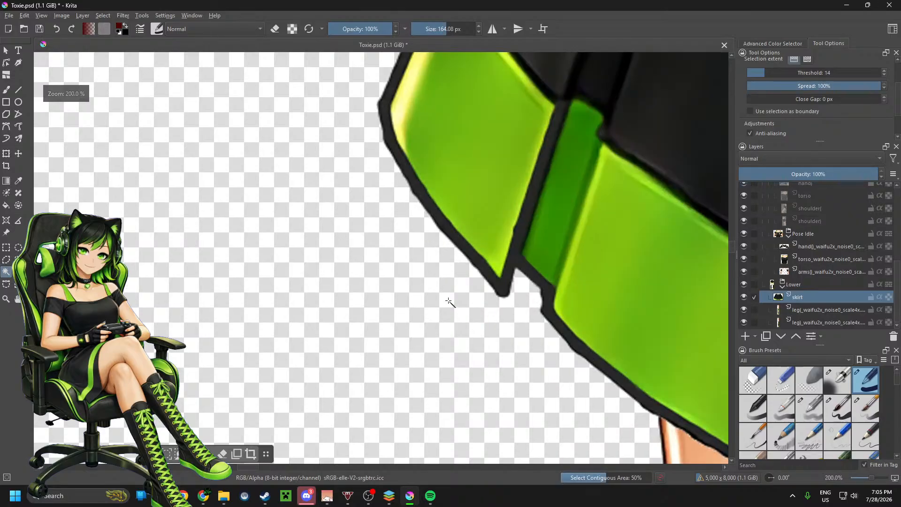
{"action": "scroll", "coordinate": [449, 302], "scroll_direction": "down", "scroll_amount": 6}
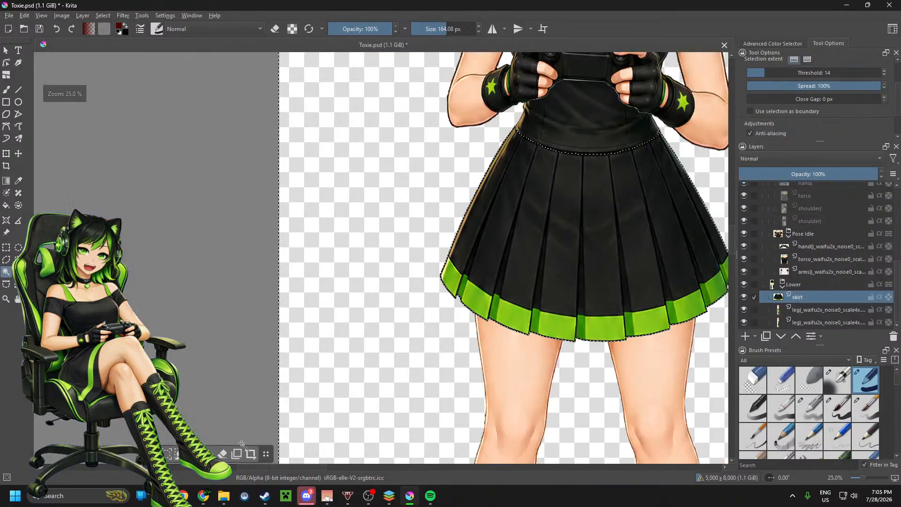
Step: Select the empty area around each leg with Contiguous Selection, working through the two leg layers one at a time
{"action": "scroll", "coordinate": [486, 370], "scroll_direction": "up", "scroll_amount": 5}
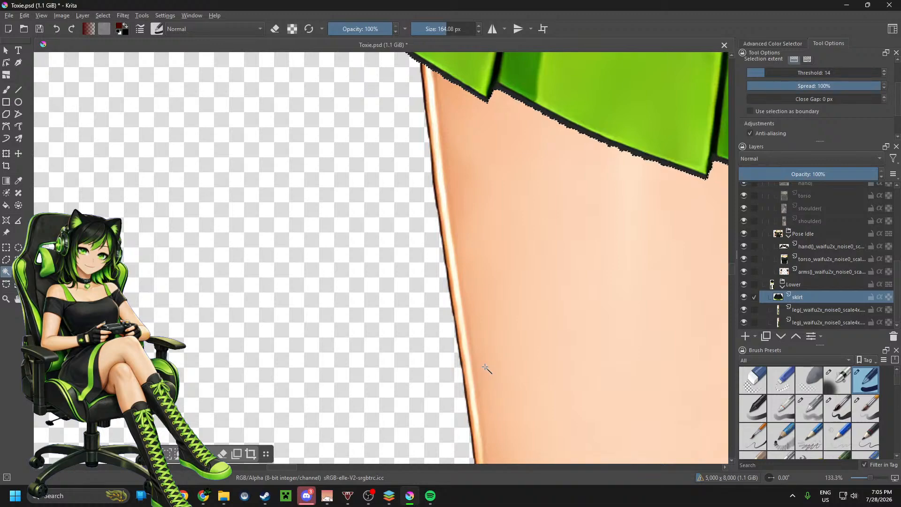
{"action": "key", "text": "Page_Down"}
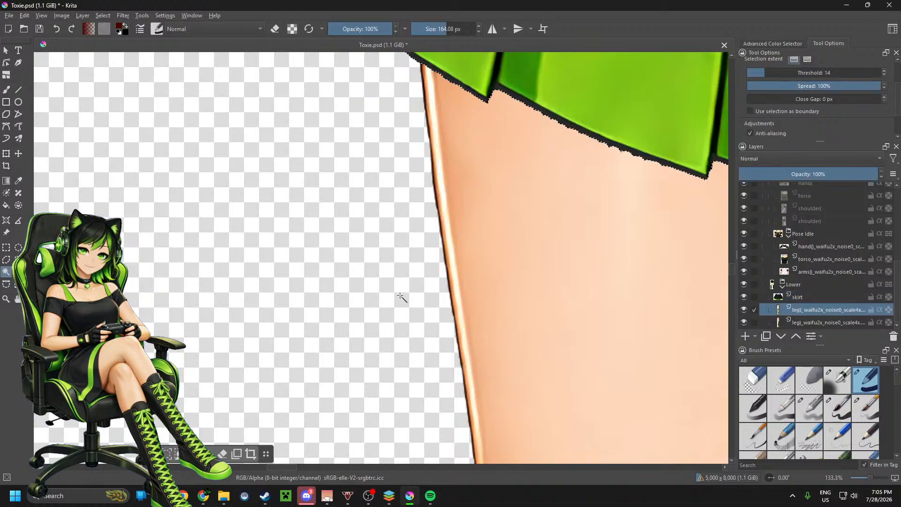
{"action": "scroll", "coordinate": [400, 296], "scroll_direction": "down", "scroll_amount": 4}
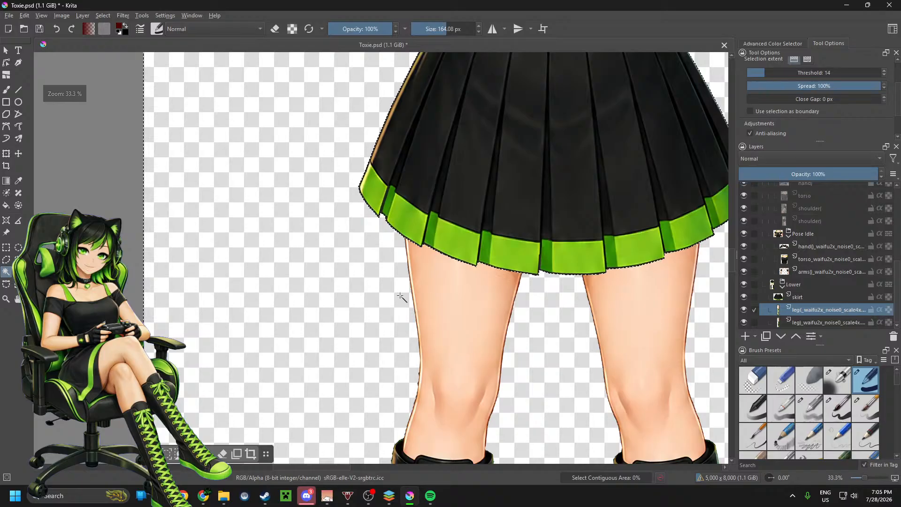
{"action": "left_click", "coordinate": [402, 297]}
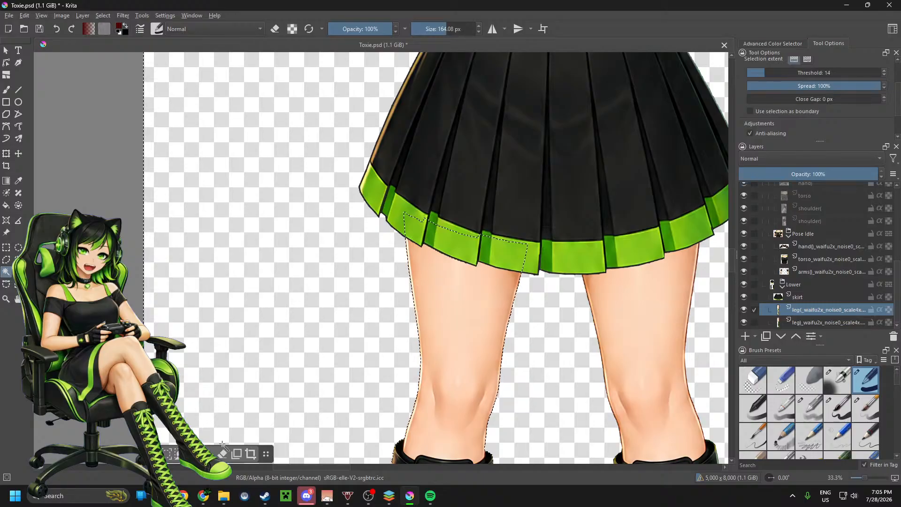
{"action": "left_click", "coordinate": [822, 322]}
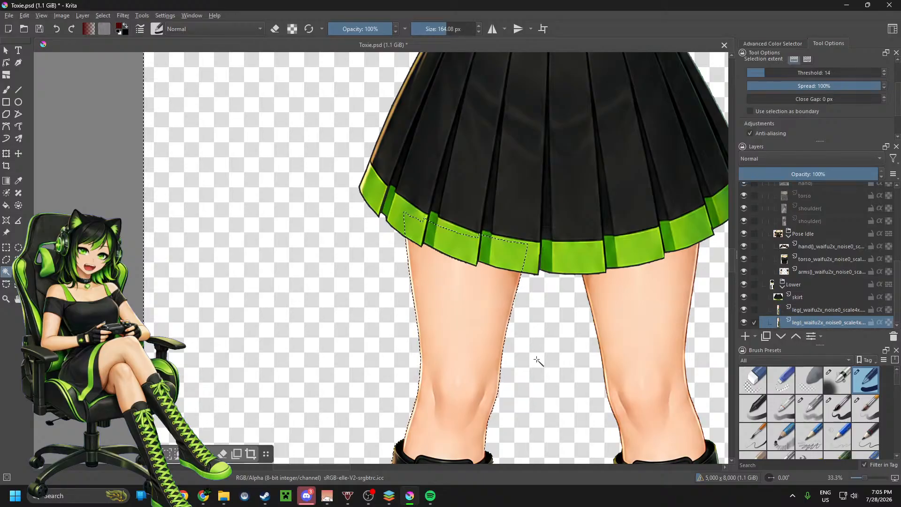
{"action": "left_click", "coordinate": [537, 360]}
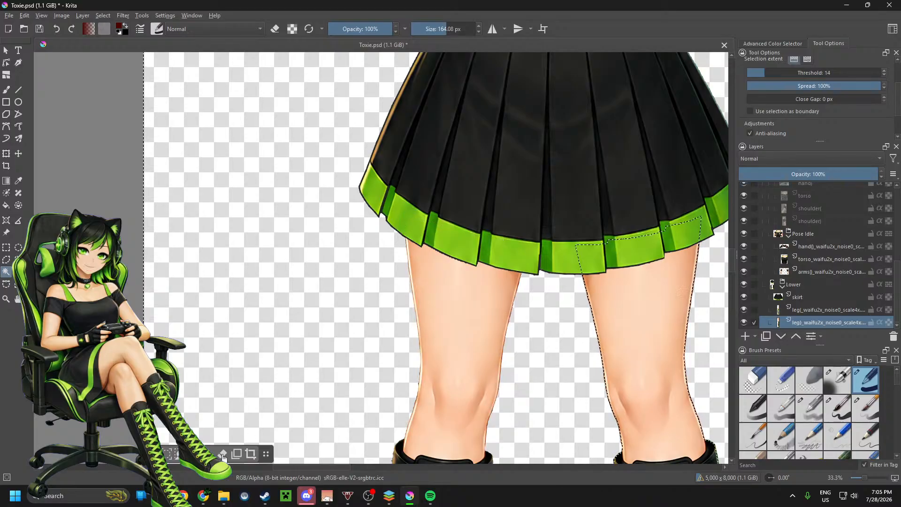
Step: Collapse and hide the Lower group so only the upper body pose is shown
{"action": "scroll", "coordinate": [548, 373], "scroll_direction": "down", "scroll_amount": 1}
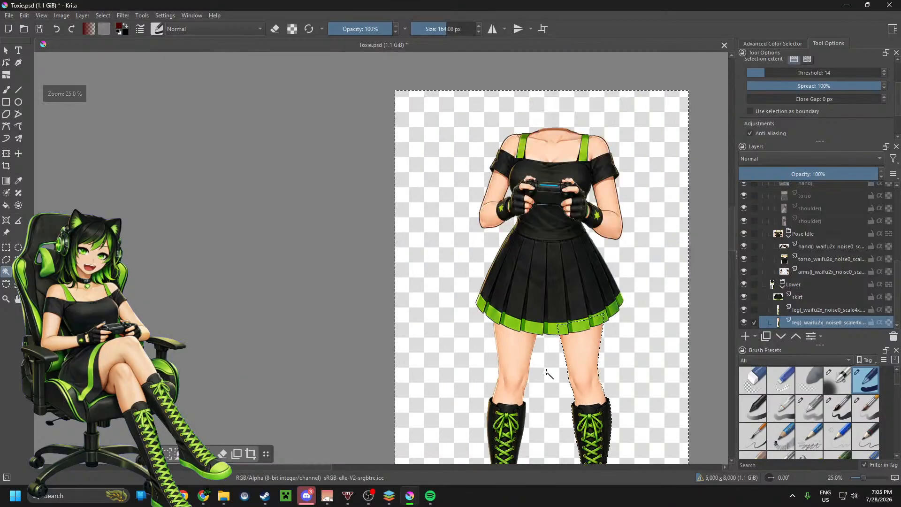
{"action": "scroll", "coordinate": [605, 159], "scroll_direction": "up", "scroll_amount": 1}
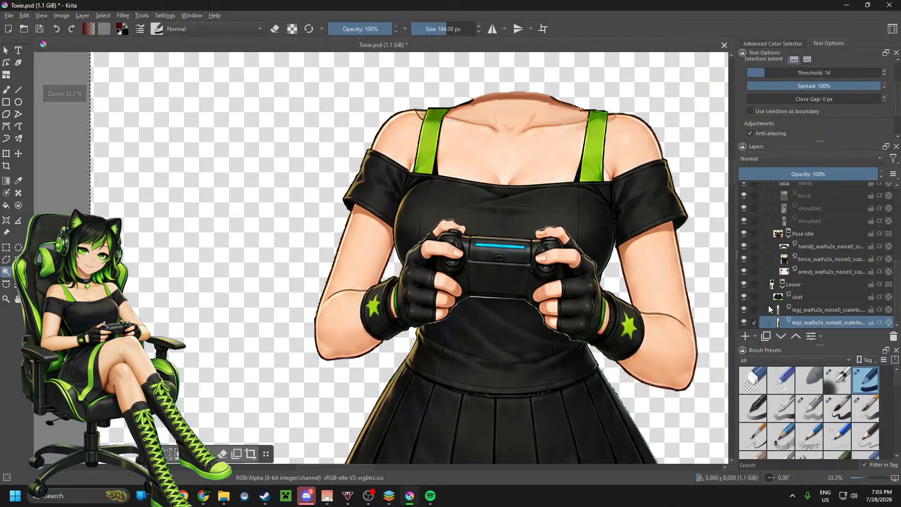
{"action": "left_click", "coordinate": [783, 287]}
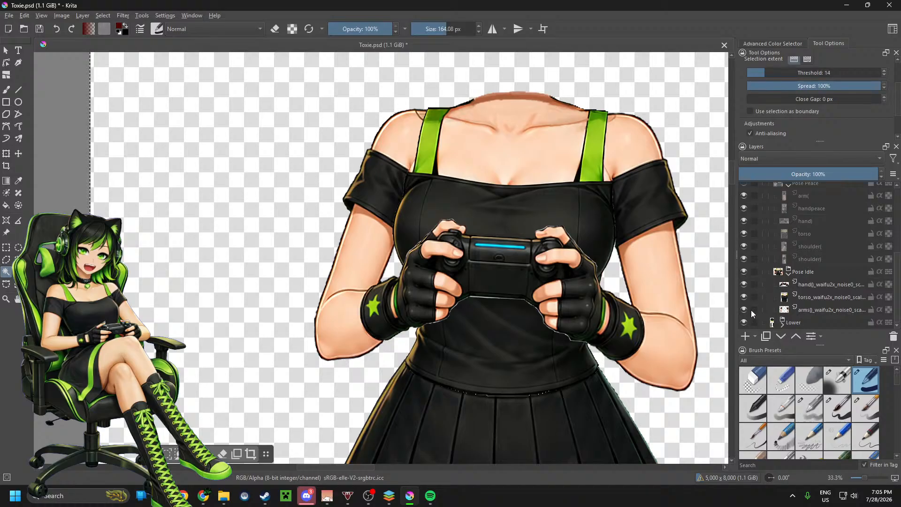
{"action": "left_click", "coordinate": [744, 323]}
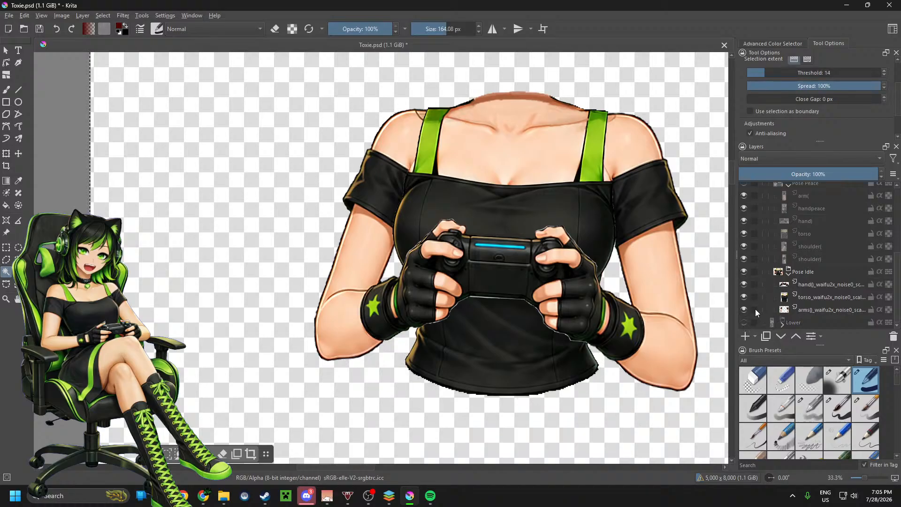
Step: Select the empty area around the arms on the Pose Idle arms() layer with Contiguous Selection
{"action": "left_click", "coordinate": [802, 310]}
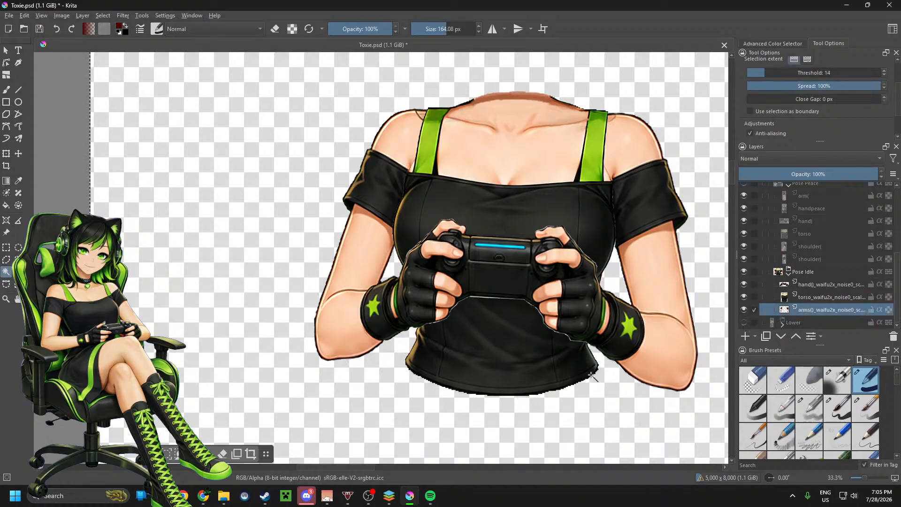
{"action": "left_click", "coordinate": [555, 311]}
{"action": "scroll", "coordinate": [544, 316], "scroll_direction": "up", "scroll_amount": 1}
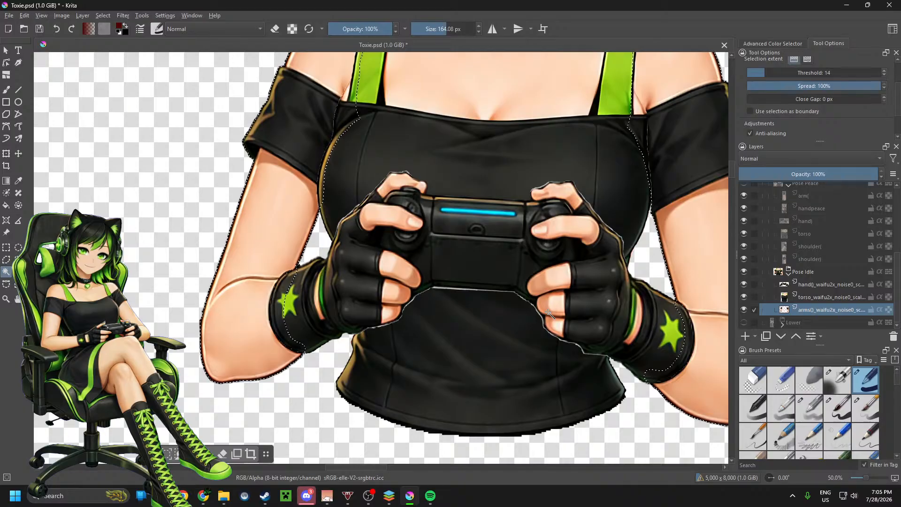
{"action": "scroll", "coordinate": [548, 312], "scroll_direction": "down", "scroll_amount": 1}
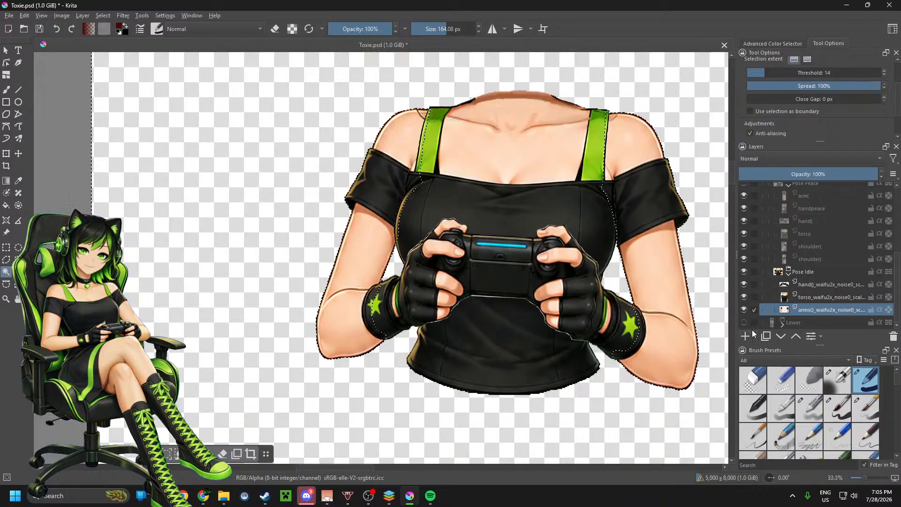
Step: Select the empty area around the torso on the Pose Idle torso layer and inspect the edge near the sleeve
{"action": "left_click", "coordinate": [807, 297]}
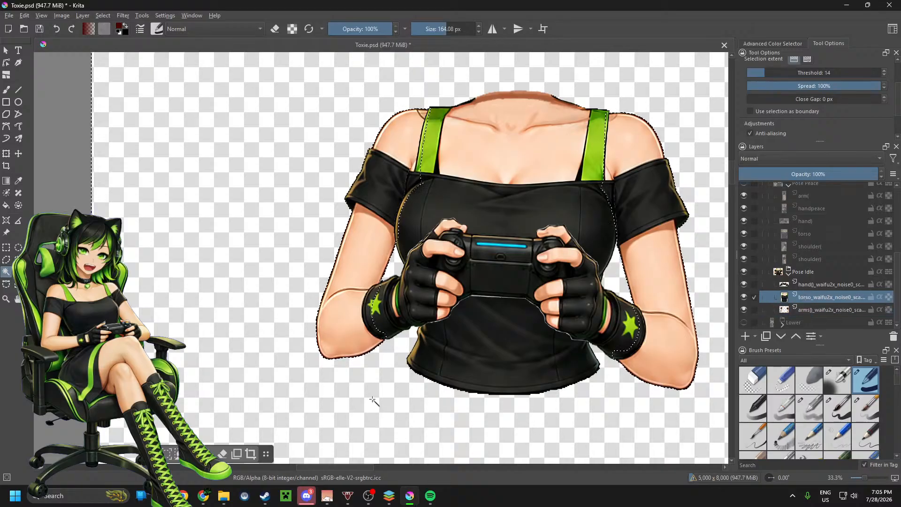
{"action": "left_click", "coordinate": [373, 400]}
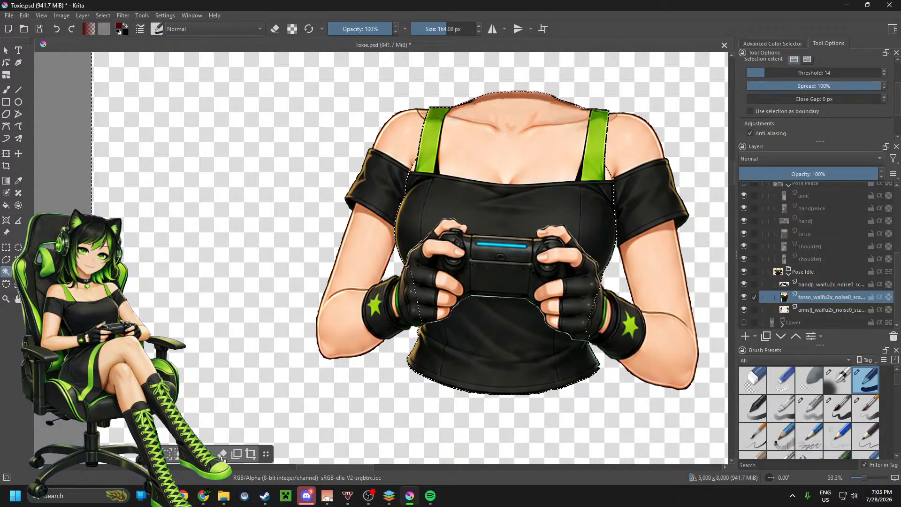
{"action": "scroll", "coordinate": [404, 182], "scroll_direction": "up", "scroll_amount": 3}
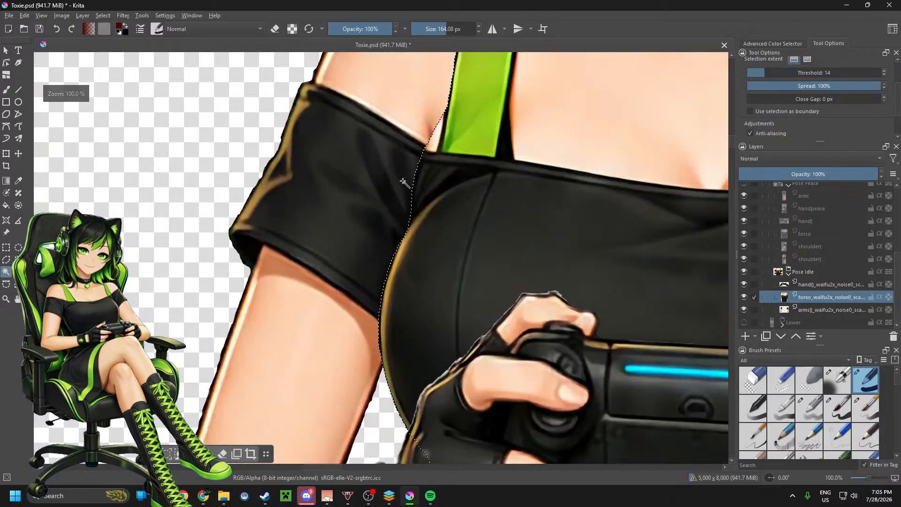
{"action": "scroll", "coordinate": [405, 182], "scroll_direction": "down", "scroll_amount": 3}
Step: Select the empty area around the hands and controller on the Pose Idle hand() layer and inspect the glove and controller edges
{"action": "left_click", "coordinate": [801, 284]}
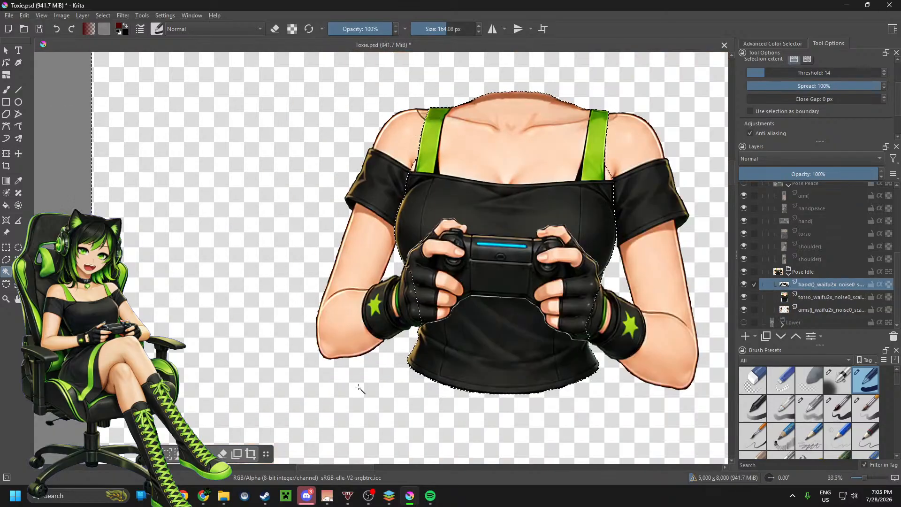
{"action": "left_click", "coordinate": [425, 327]}
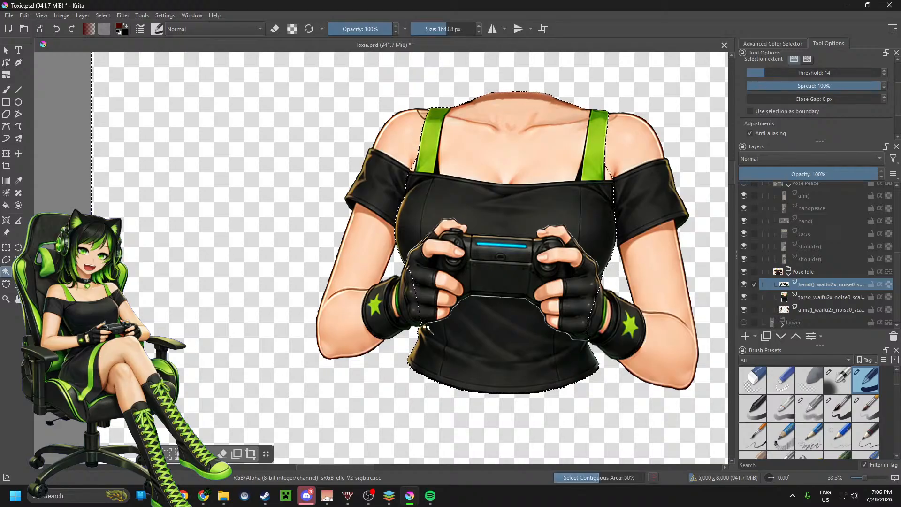
{"action": "scroll", "coordinate": [427, 324], "scroll_direction": "up", "scroll_amount": 4}
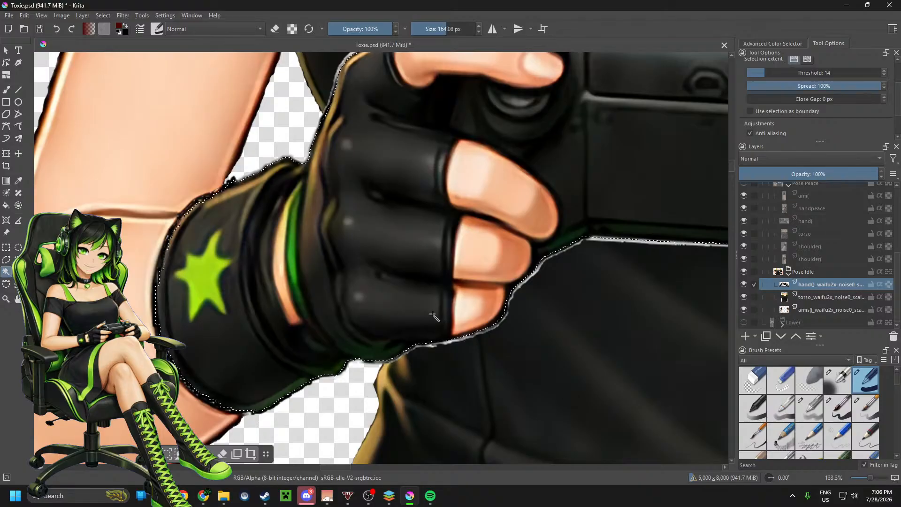
{"action": "scroll", "coordinate": [433, 314], "scroll_direction": "down", "scroll_amount": 4}
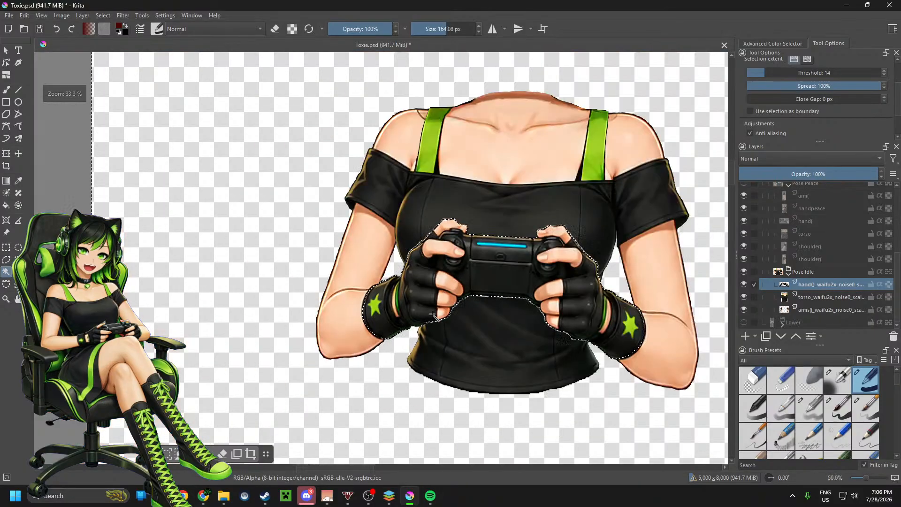
{"action": "scroll", "coordinate": [433, 315], "scroll_direction": "up", "scroll_amount": 5}
{"action": "scroll", "coordinate": [593, 307], "scroll_direction": "down", "scroll_amount": 1}
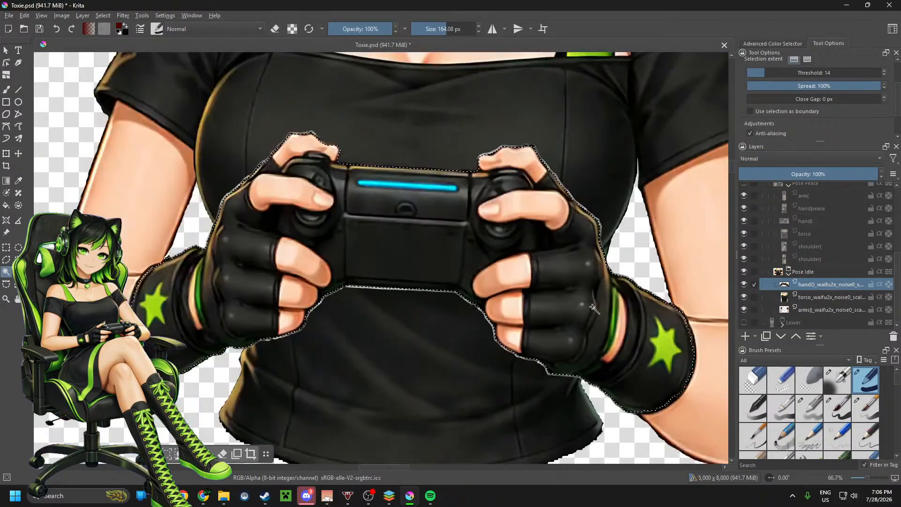
{"action": "scroll", "coordinate": [593, 307], "scroll_direction": "up", "scroll_amount": 3}
{"action": "scroll", "coordinate": [313, 104], "scroll_direction": "down", "scroll_amount": 4}
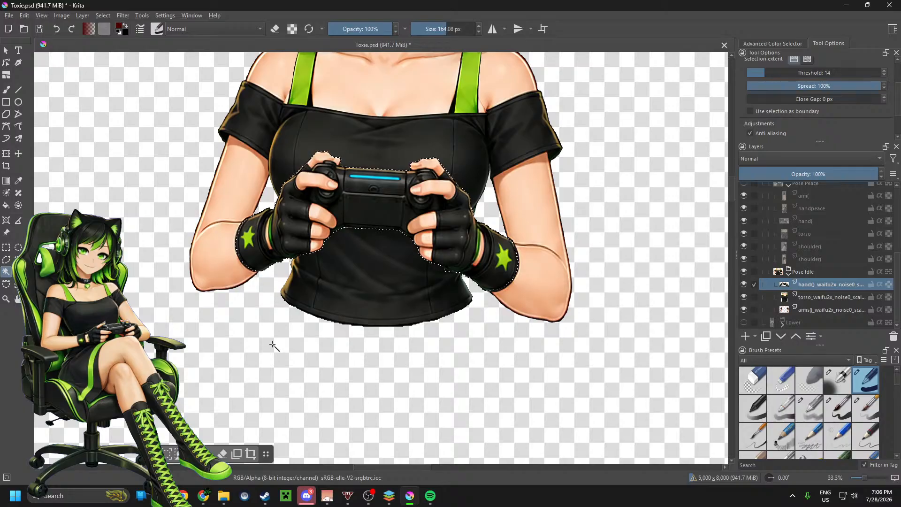
Step: Select the empty area around the whole upper body on the Pose Idle group with Contiguous Selection
{"action": "left_click", "coordinate": [805, 275]}
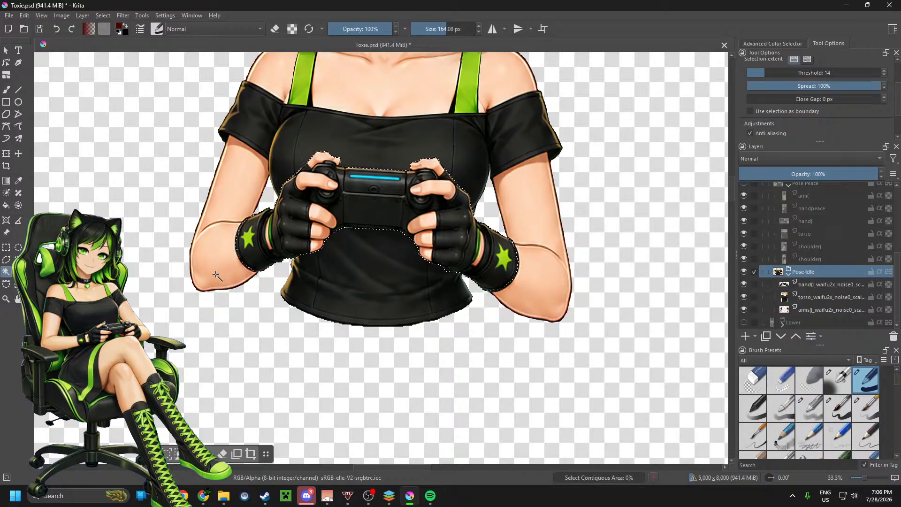
{"action": "key", "text": "1"}
{"action": "scroll", "coordinate": [297, 252], "scroll_direction": "up", "scroll_amount": 2}
{"action": "scroll", "coordinate": [298, 257], "scroll_direction": "down", "scroll_amount": 5}
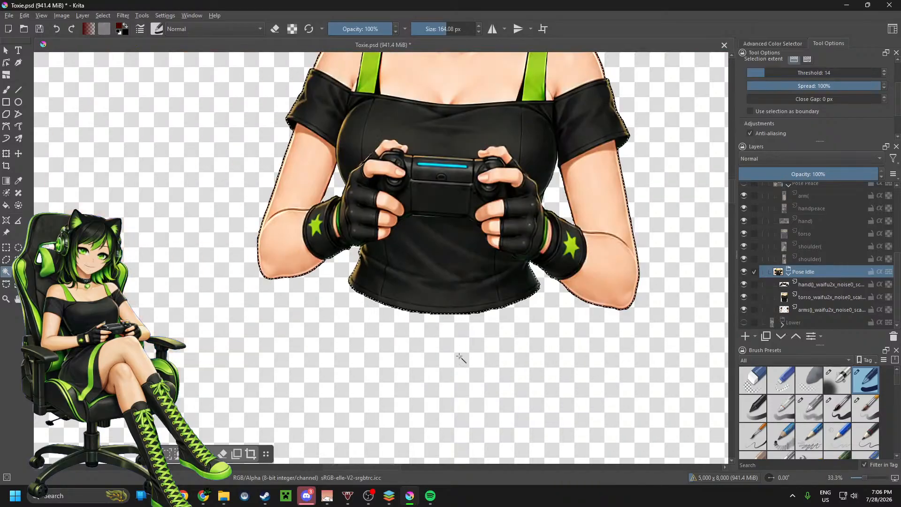
{"action": "scroll", "coordinate": [491, 385], "scroll_direction": "down", "scroll_amount": 1}
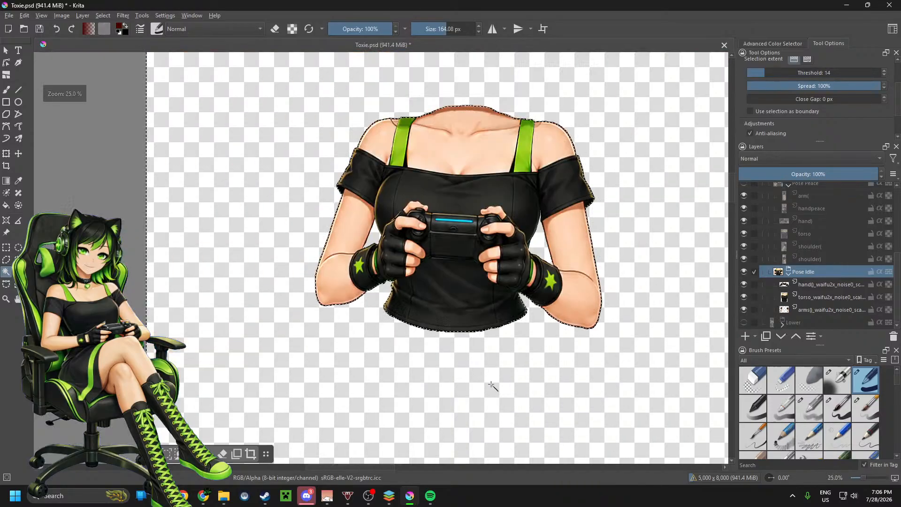
Step: Collapse and hide the Pose Idle group, and make the Pose Peace group visible
{"action": "left_click", "coordinate": [788, 273]}
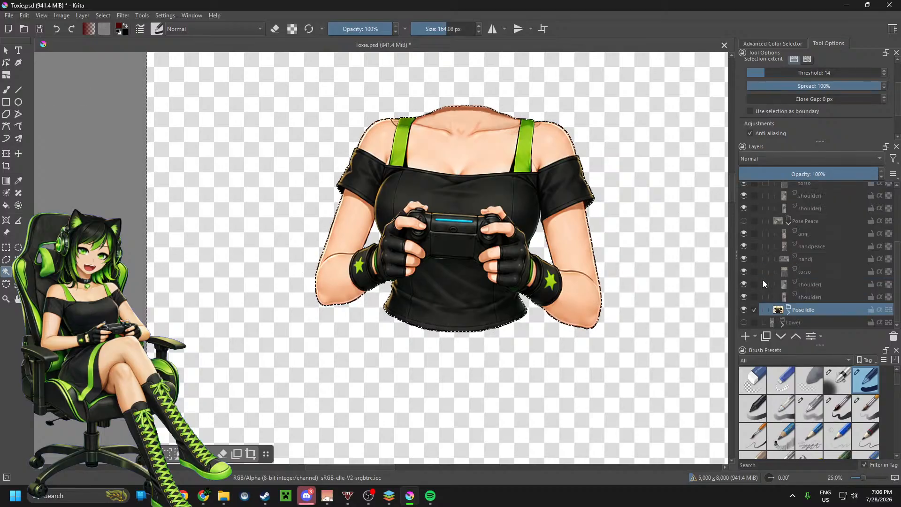
{"action": "left_click", "coordinate": [745, 311]}
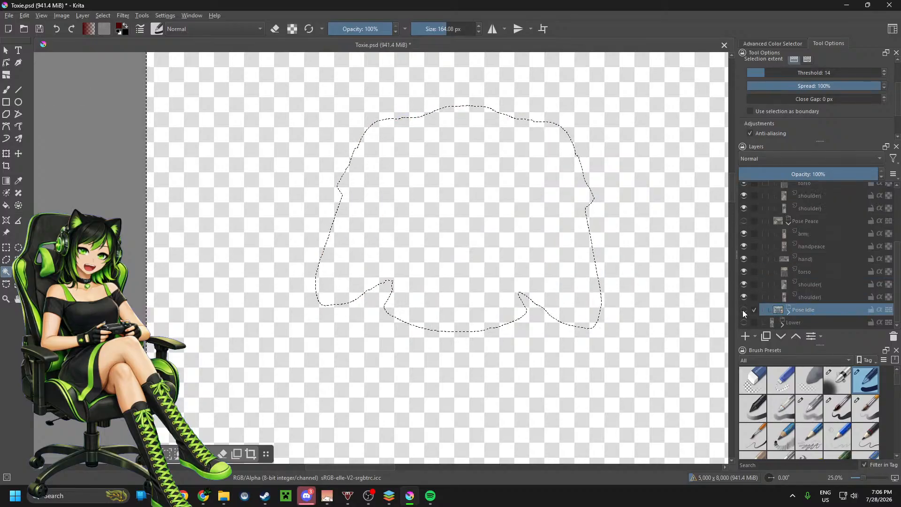
{"action": "left_click", "coordinate": [745, 221]}
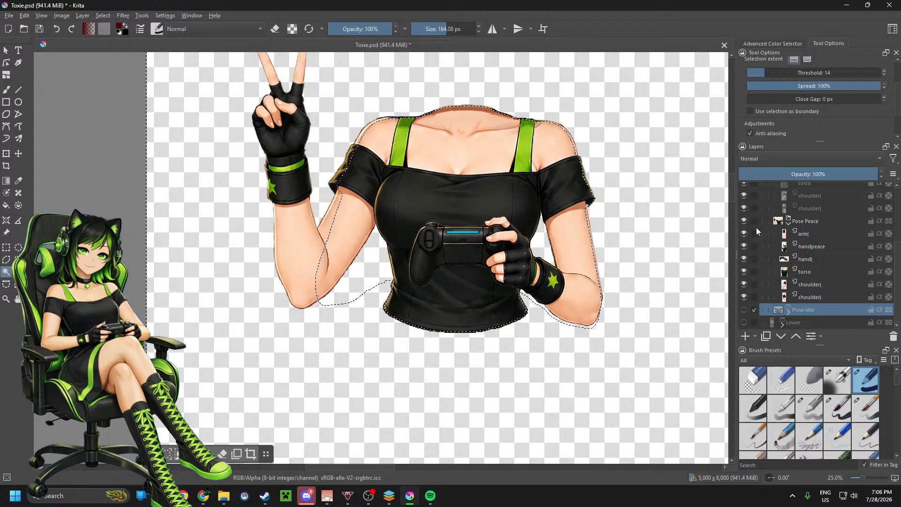
Step: Select and clear the empty area around each shoulder on the Pose Peace shoulder) and shoulder( layers with Contiguous Selection
{"action": "left_click", "coordinate": [809, 295]}
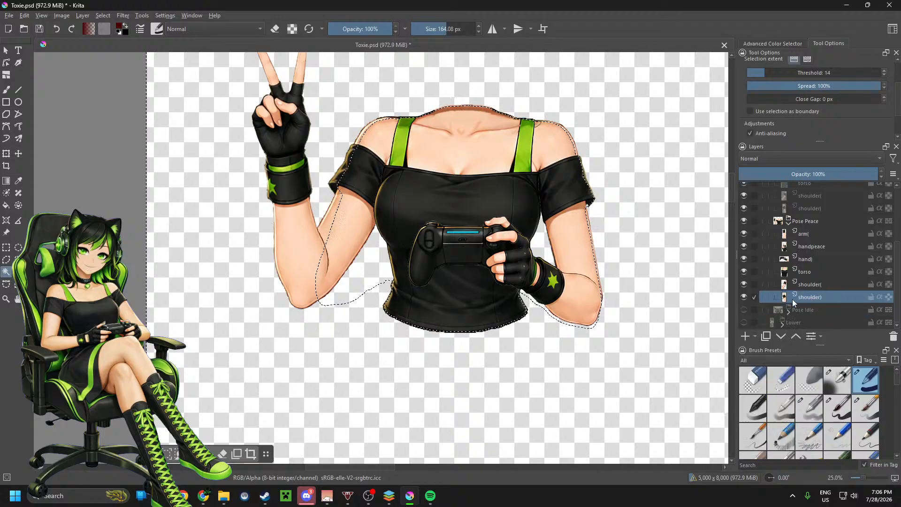
{"action": "left_click", "coordinate": [552, 371]}
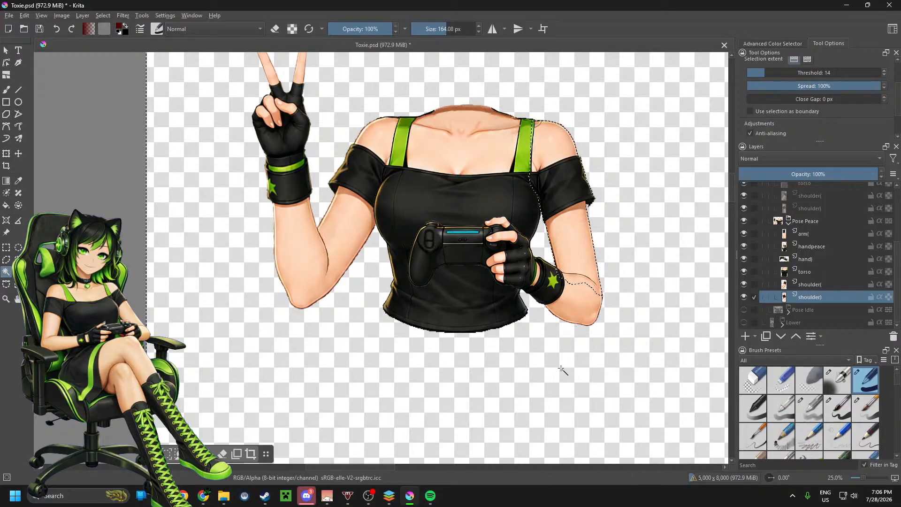
{"action": "left_click", "coordinate": [815, 284]}
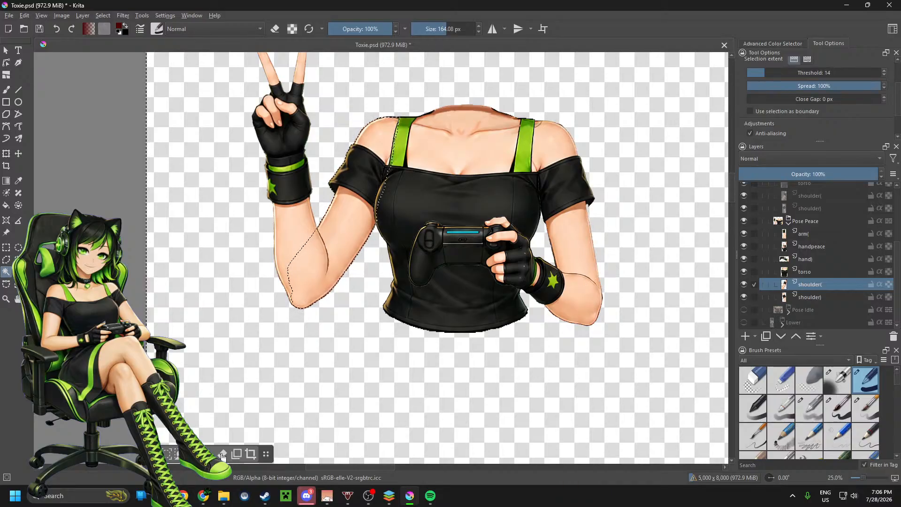
Step: Select and clear the empty area around the artwork on the Pose Peace torso and hand) layers with Contiguous Selection
{"action": "left_click", "coordinate": [817, 272]}
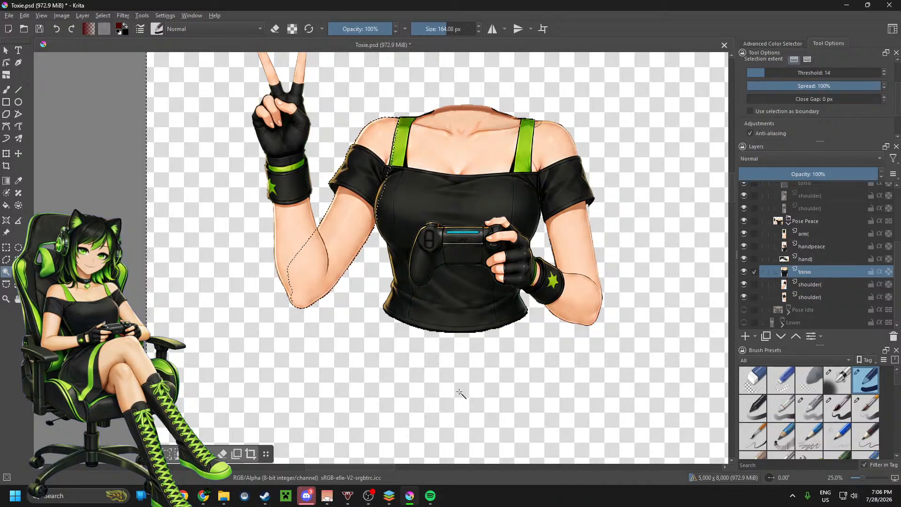
{"action": "left_click", "coordinate": [459, 392]}
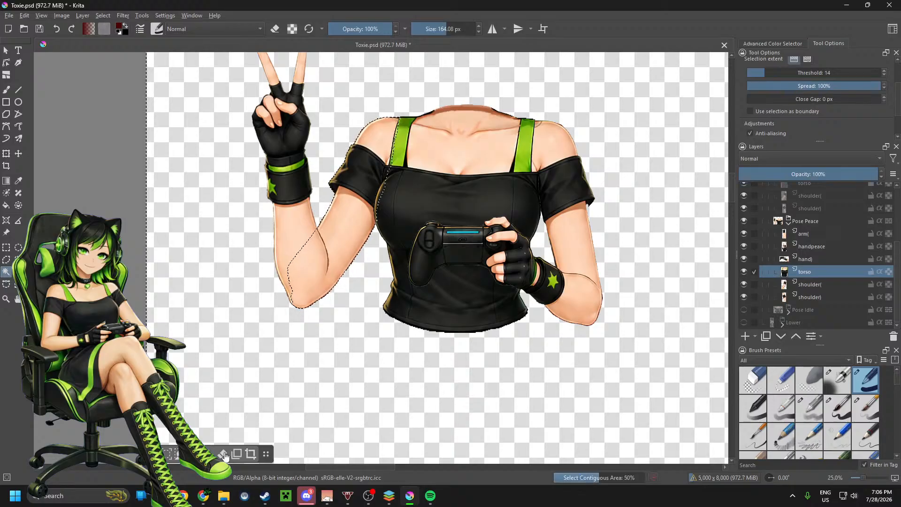
{"action": "left_click", "coordinate": [819, 258]}
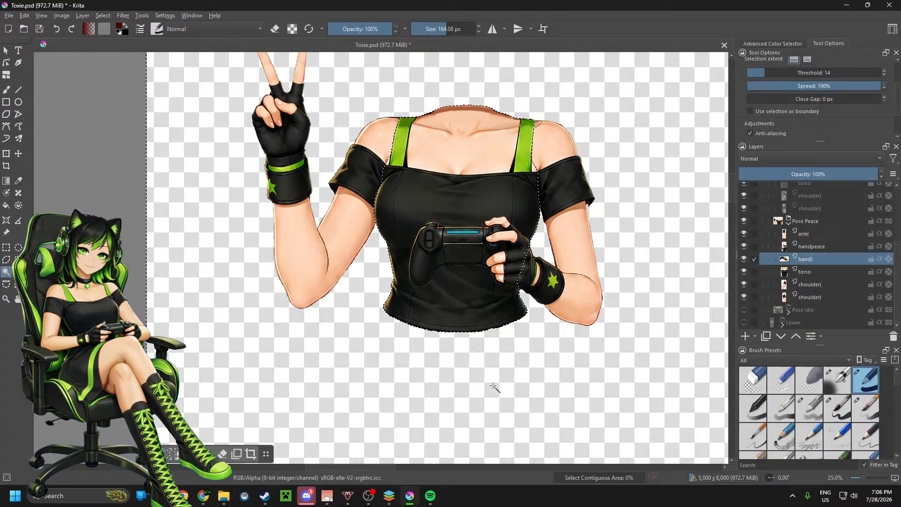
{"action": "left_click", "coordinate": [494, 387]}
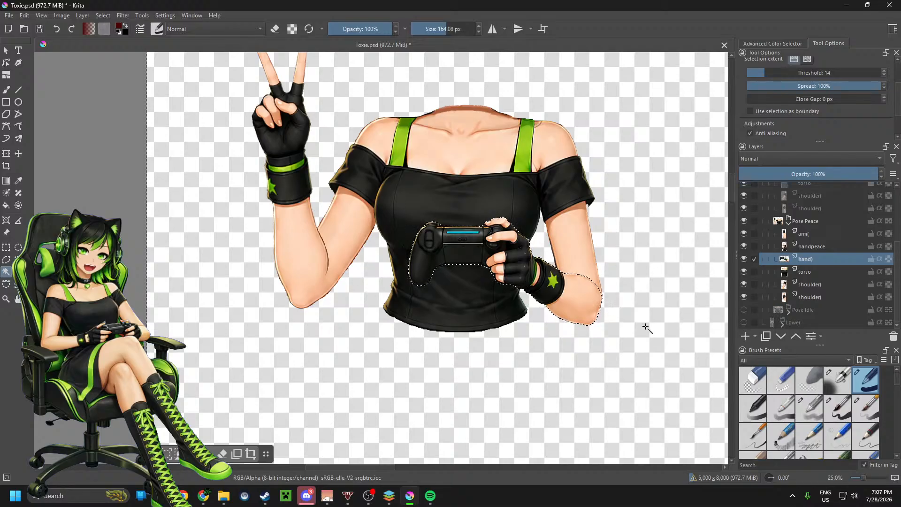
Step: Select and clear the empty area around the peace-sign hand and its forearm on the Pose Peace handpeace and arm( layers
{"action": "left_click", "coordinate": [821, 247]}
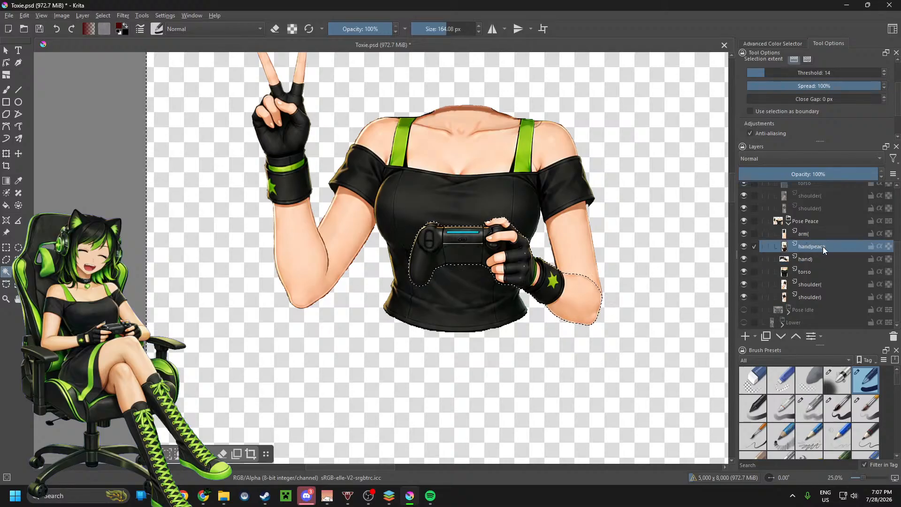
{"action": "left_click", "coordinate": [448, 370]}
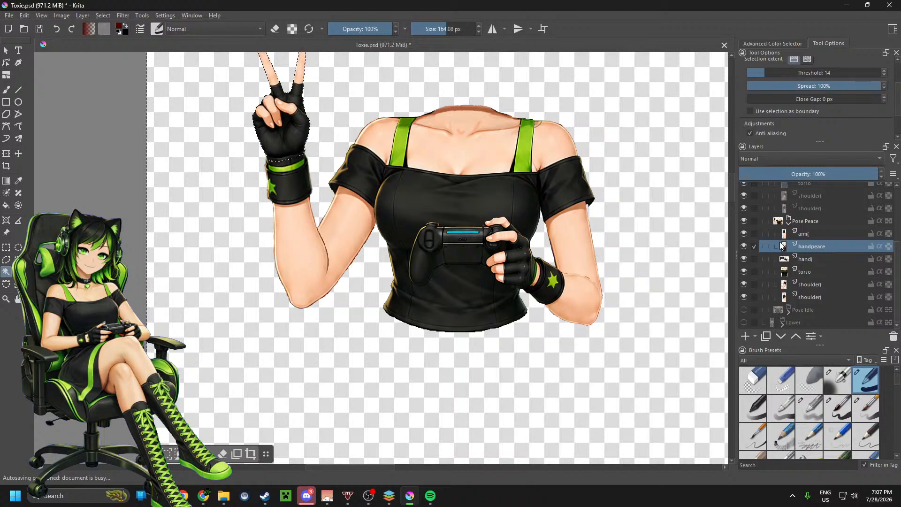
{"action": "left_click", "coordinate": [810, 233]}
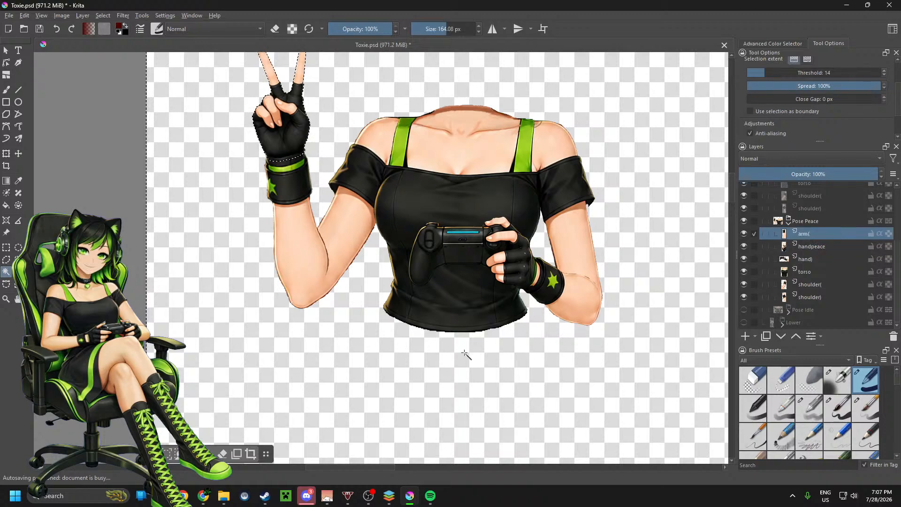
{"action": "left_click", "coordinate": [461, 348]}
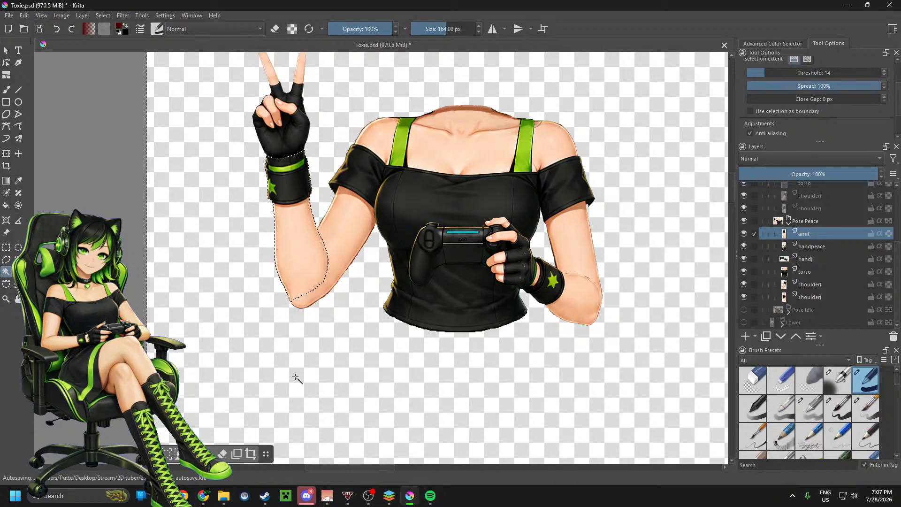
Step: Collapse and hide the Pose Peace group, and show the waving-pose Group 6 with its layers expanded
{"action": "scroll", "coordinate": [355, 339], "scroll_direction": "down", "scroll_amount": 1}
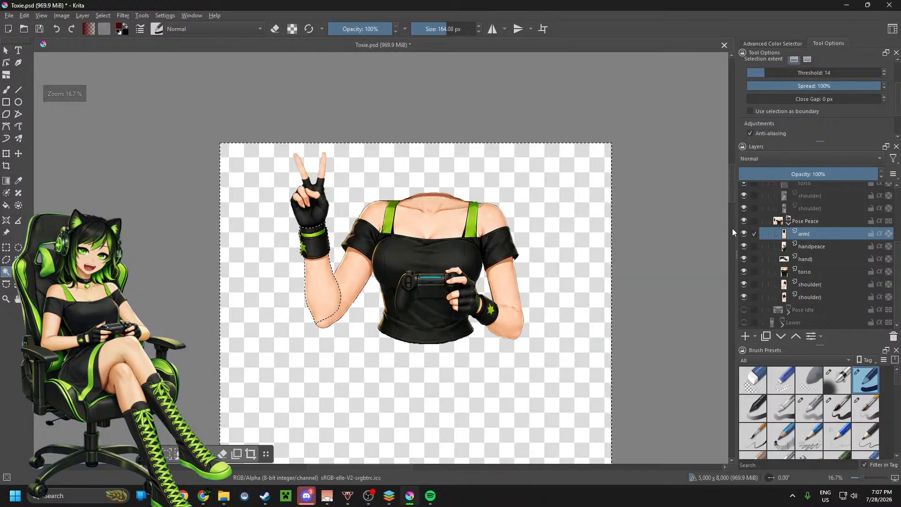
{"action": "left_click", "coordinate": [787, 225]}
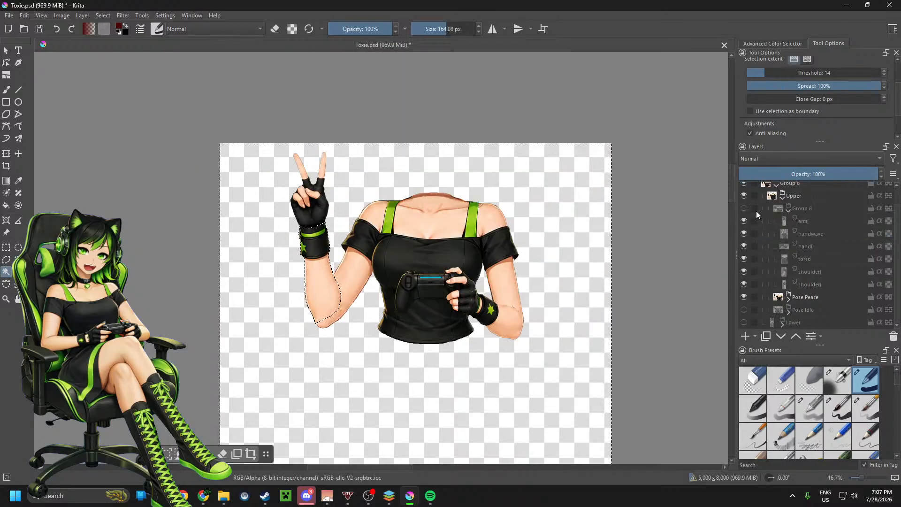
{"action": "scroll", "coordinate": [753, 202], "scroll_direction": "up", "scroll_amount": 1}
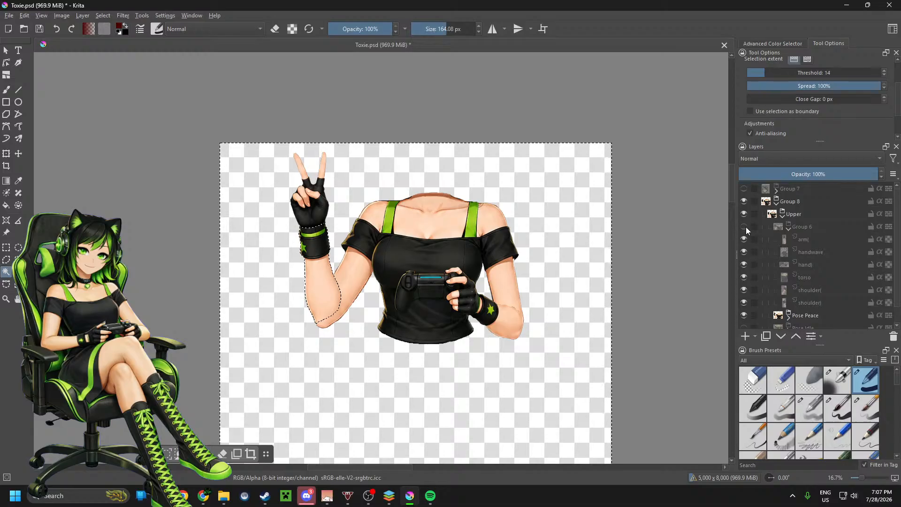
{"action": "mouse_move", "coordinate": [747, 225]}
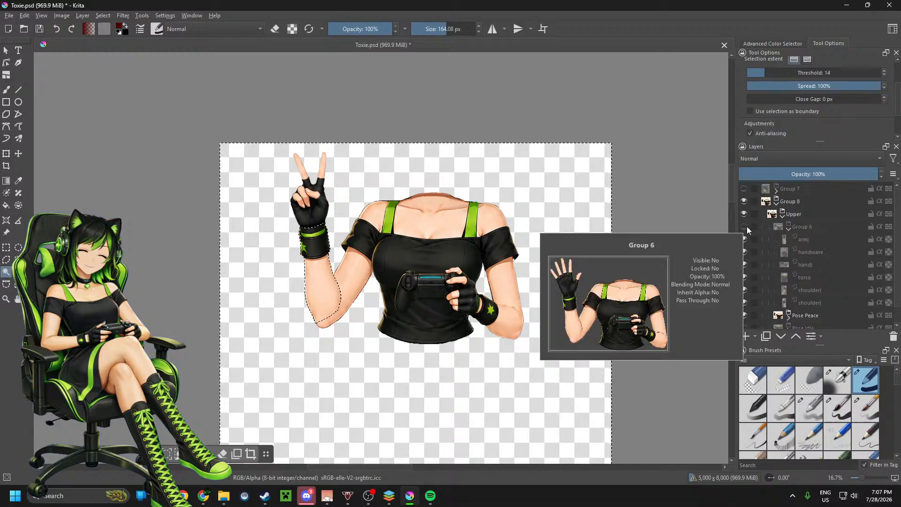
{"action": "left_click", "coordinate": [790, 229]}
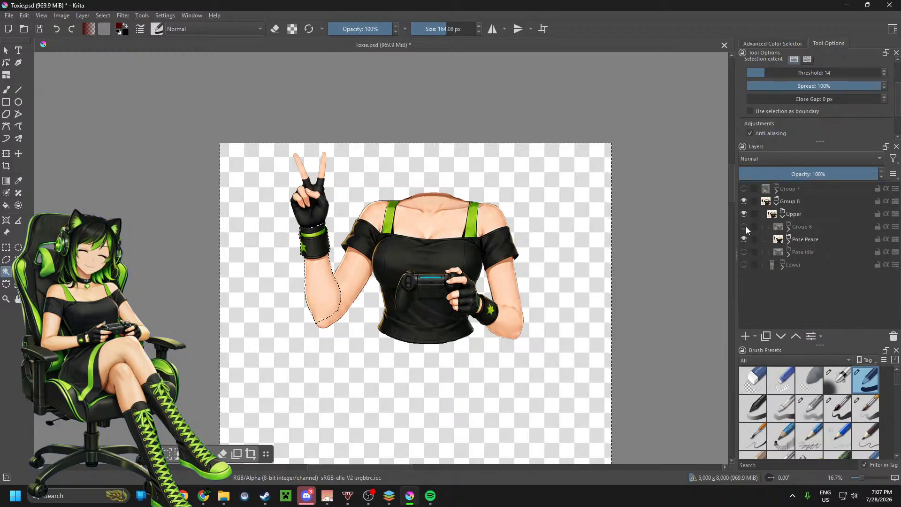
{"action": "left_click", "coordinate": [744, 227]}
{"action": "left_click", "coordinate": [789, 229]}
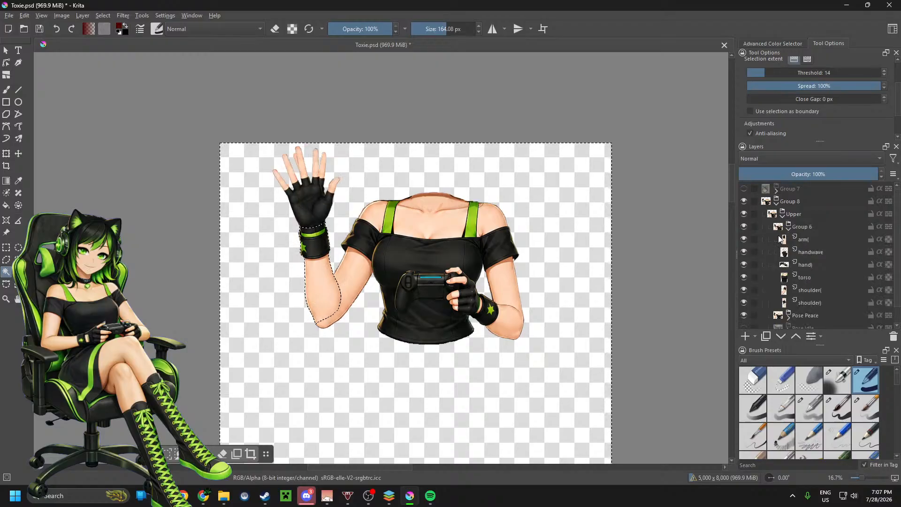
{"action": "left_click", "coordinate": [744, 315]}
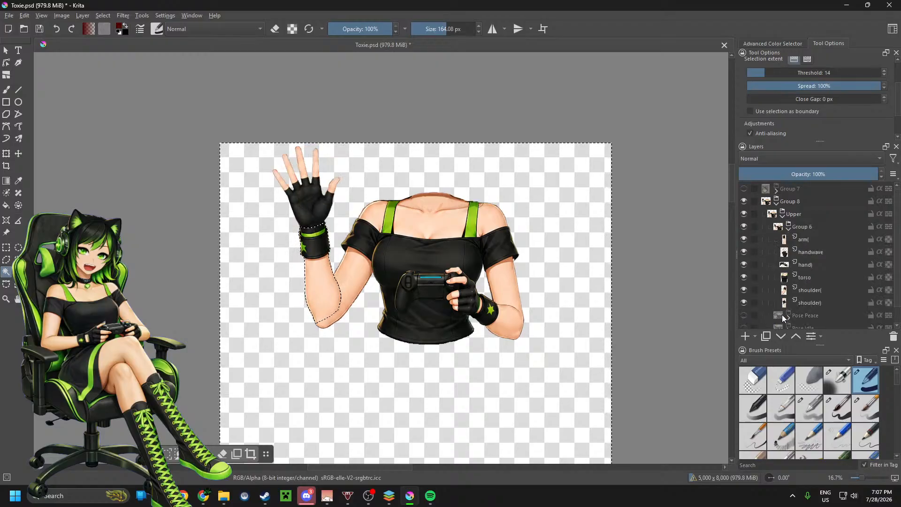
Step: Select and clear the empty area around each shoulder on the Group 6 shoulder) and shoulder( layers with Contiguous Selection
{"action": "left_click", "coordinate": [806, 302]}
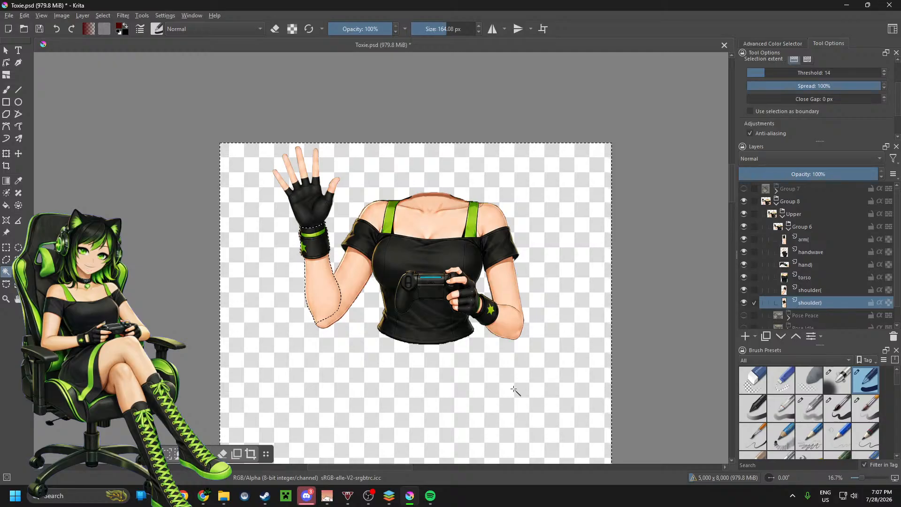
{"action": "left_click", "coordinate": [553, 279]}
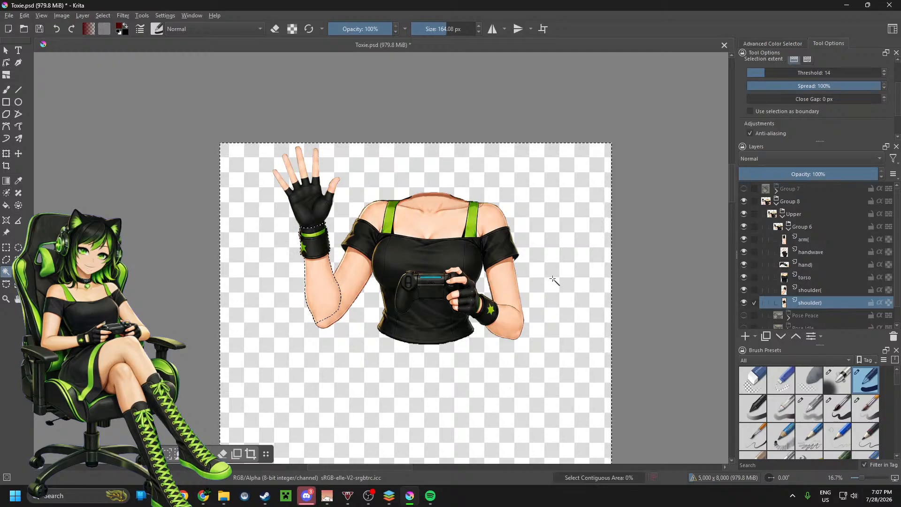
{"action": "left_click", "coordinate": [806, 291]}
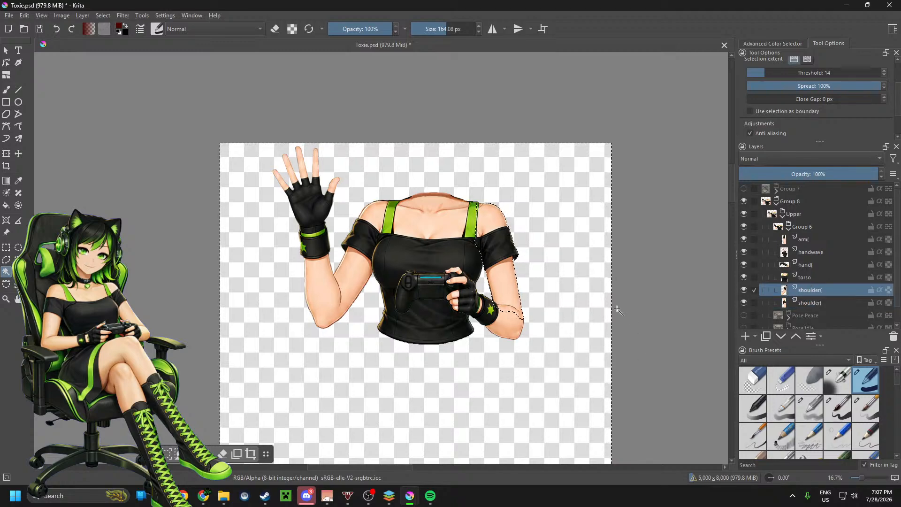
{"action": "left_click", "coordinate": [367, 370]}
Step: Select and clear the empty area around the artwork on the Group 6 torso and hand) layers with Contiguous Selection
{"action": "left_click", "coordinate": [826, 277]}
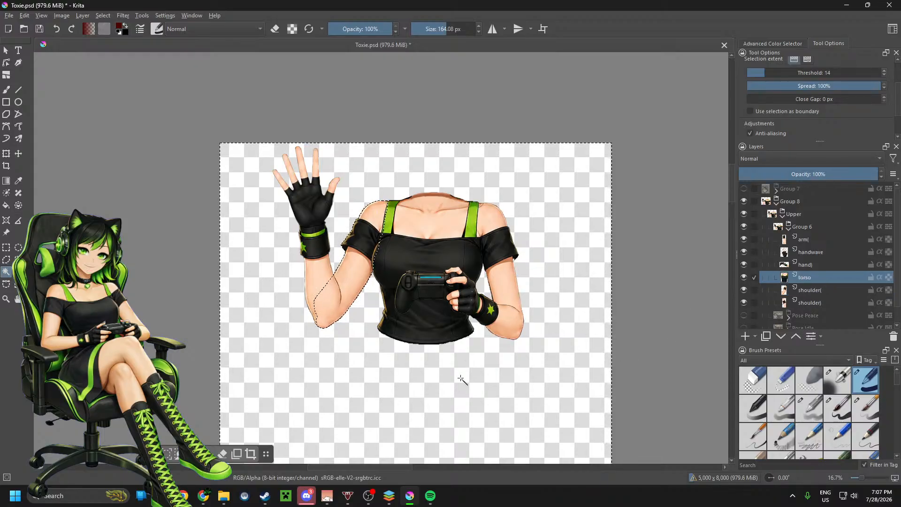
{"action": "left_click", "coordinate": [460, 378]}
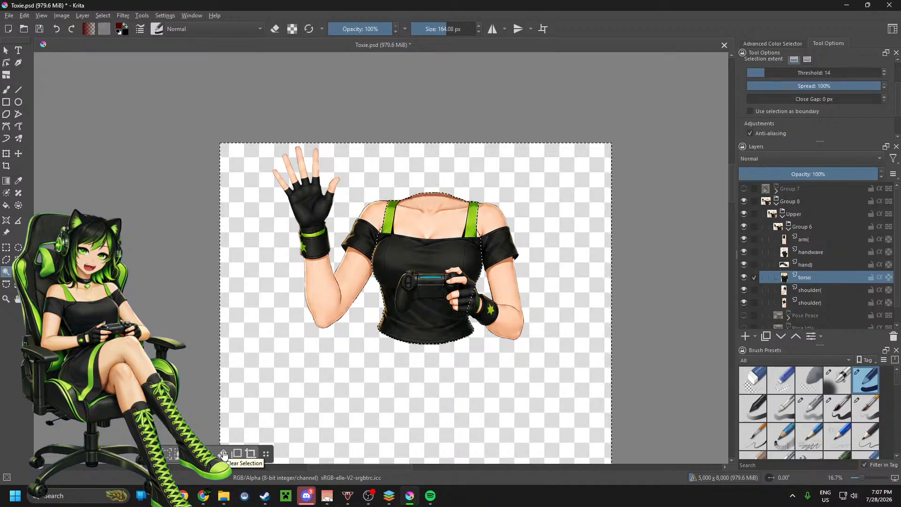
{"action": "left_click", "coordinate": [815, 263]}
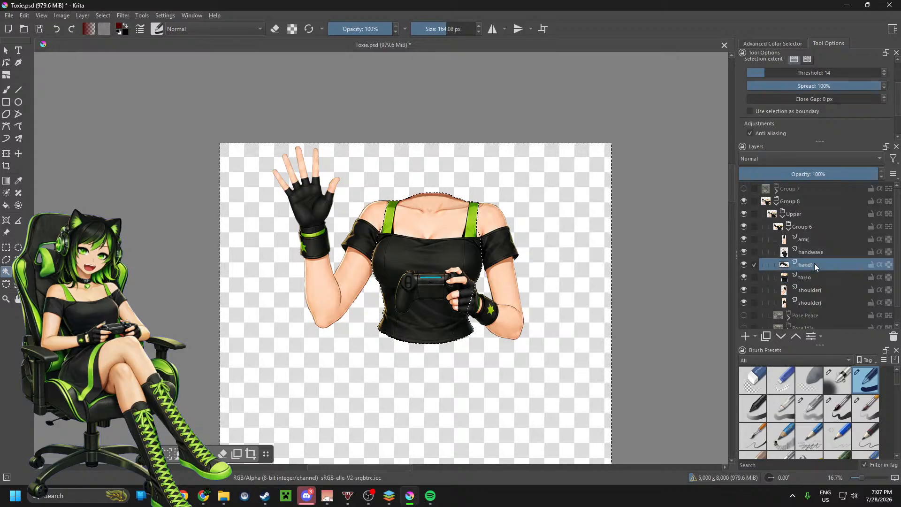
{"action": "left_click", "coordinate": [497, 374]}
Step: Select and clear the empty area around the waving hand and its forearm on the Group 6 handwave and arm( layers
{"action": "left_click", "coordinate": [807, 254]}
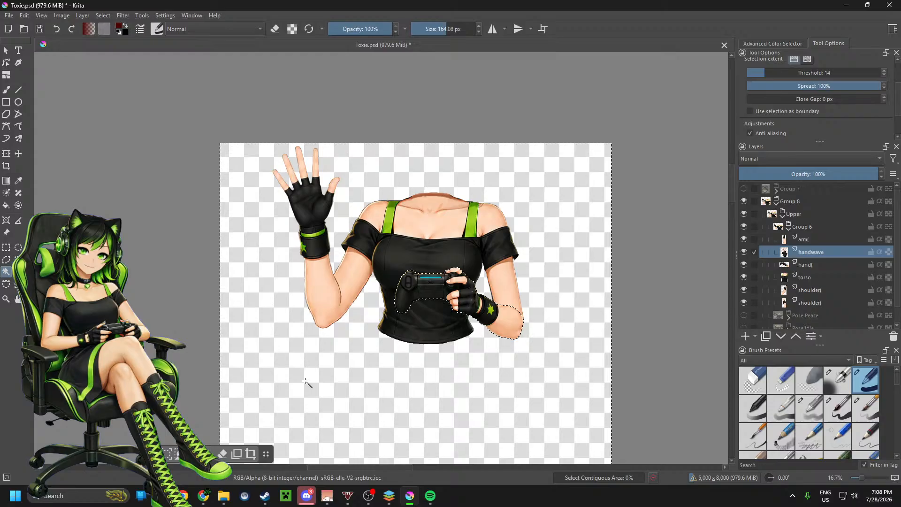
{"action": "left_click", "coordinate": [253, 404]}
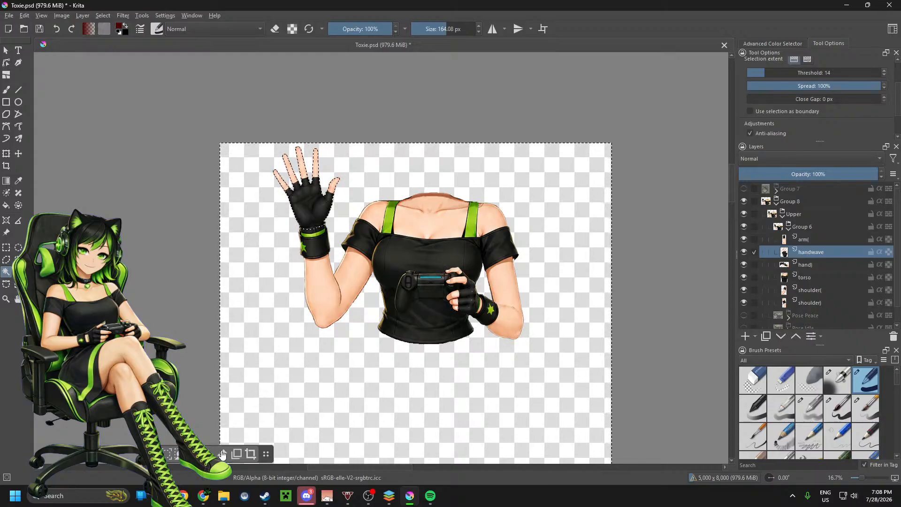
{"action": "left_click", "coordinate": [803, 241]}
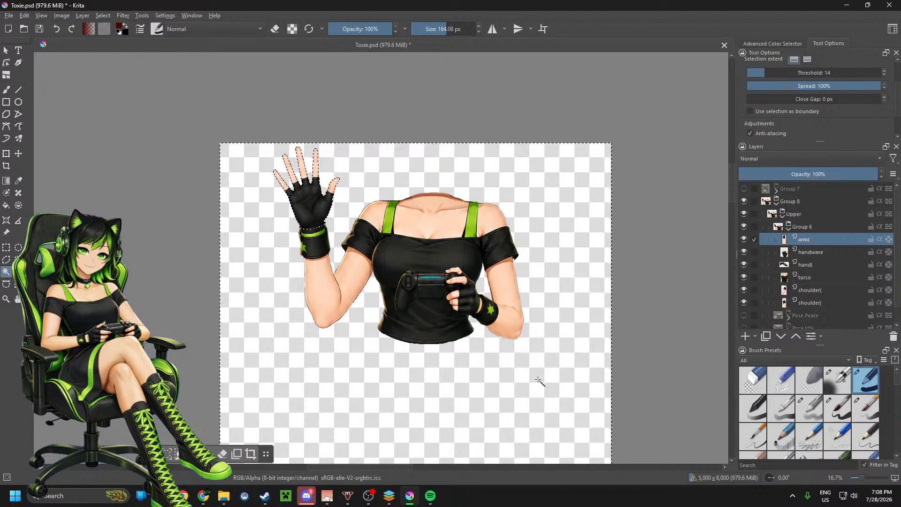
{"action": "left_click", "coordinate": [537, 379]}
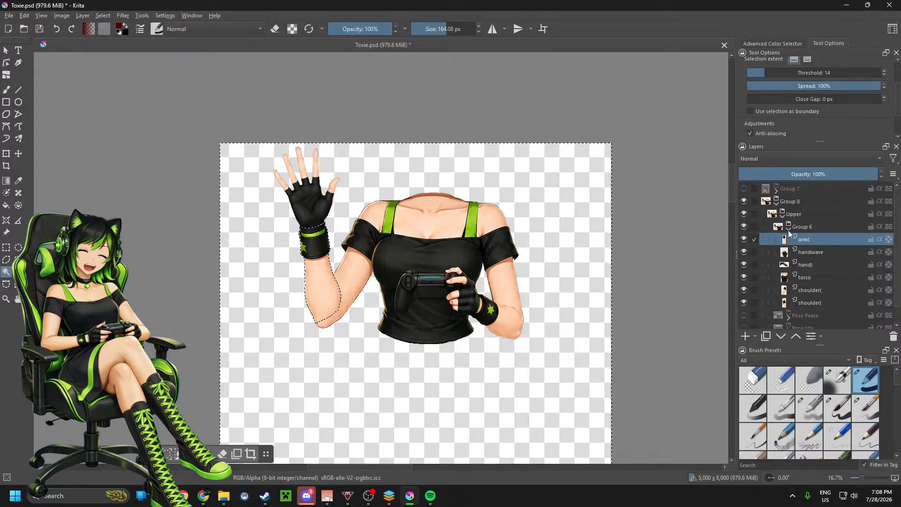
Step: Collapse and hide Group 6, and make the Pose Idle and Lower groups visible
{"action": "mouse_move", "coordinate": [789, 232]}
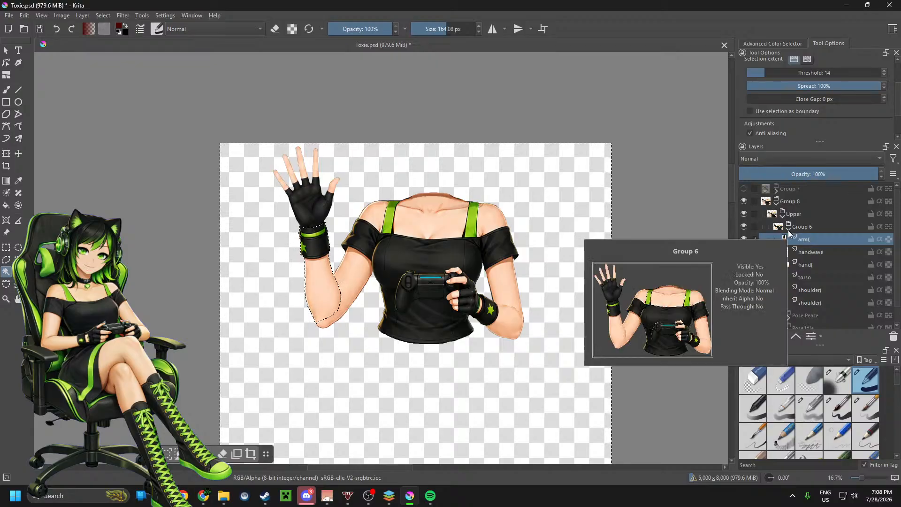
{"action": "left_click", "coordinate": [789, 230]}
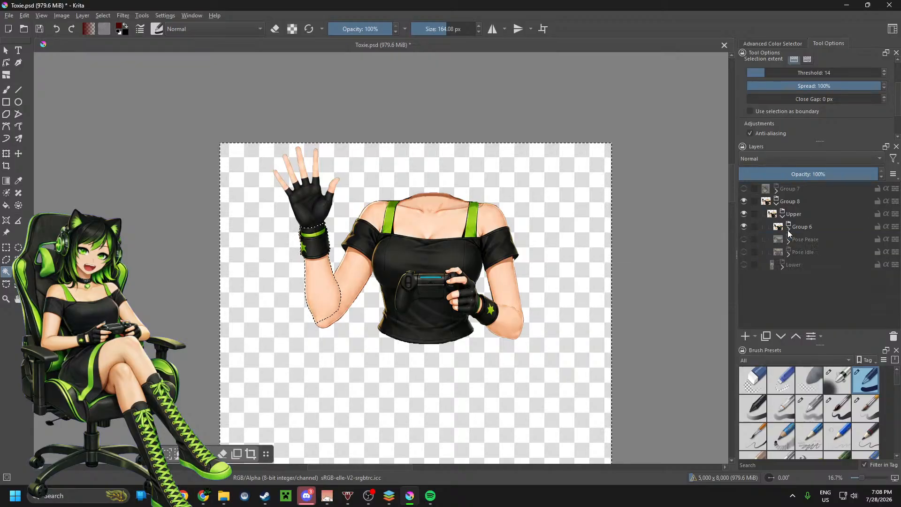
{"action": "left_click", "coordinate": [744, 226]}
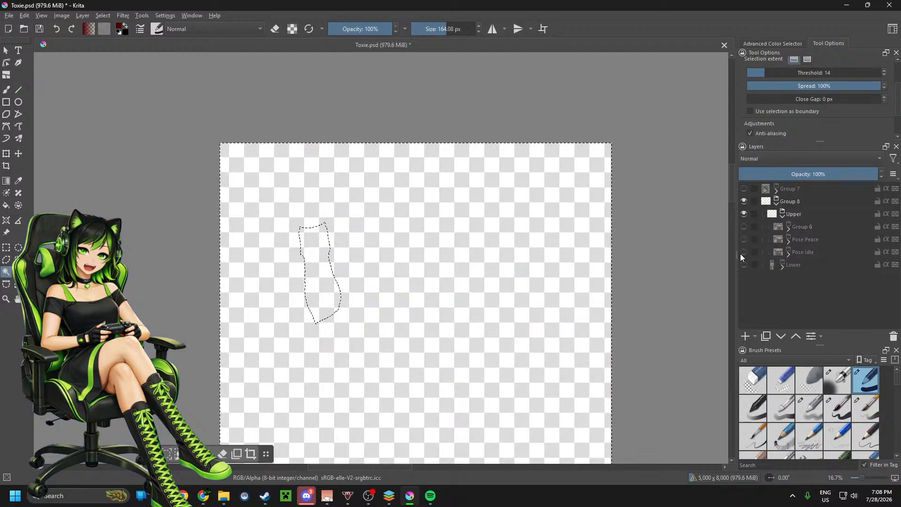
{"action": "left_click", "coordinate": [741, 253]}
{"action": "left_click", "coordinate": [745, 265]}
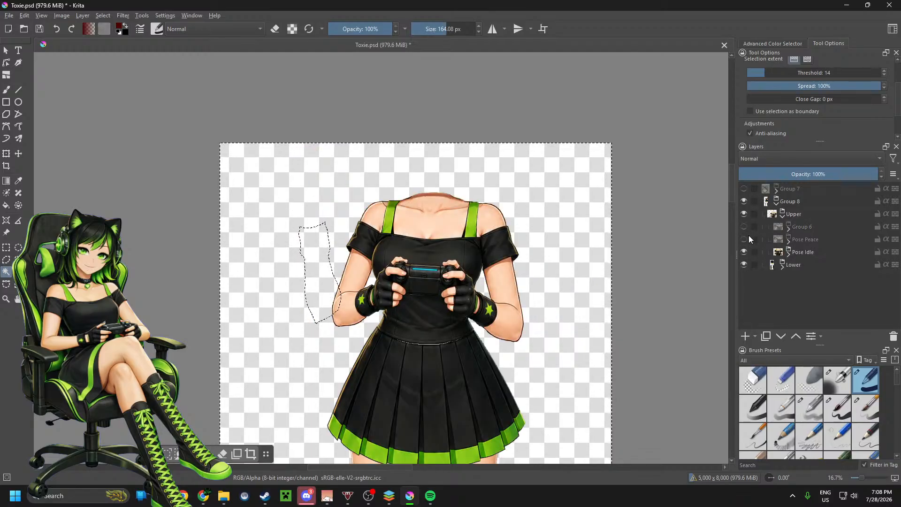
Step: Make the Pose Peace group, Group 6 and Group 7 visible so every part of the character shows
{"action": "left_click", "coordinate": [744, 239]}
{"action": "left_click", "coordinate": [744, 226]}
{"action": "left_click", "coordinate": [744, 189]}
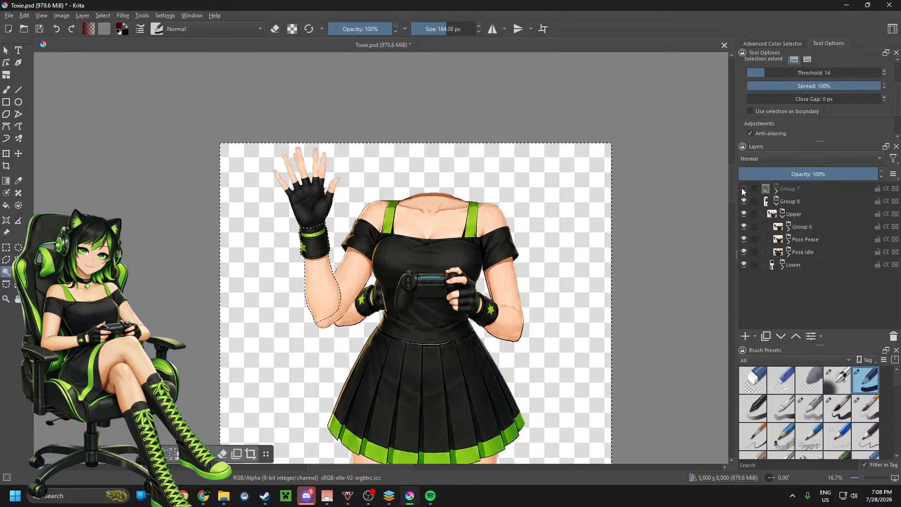
{"action": "scroll", "coordinate": [514, 175], "scroll_direction": "down", "scroll_amount": 3}
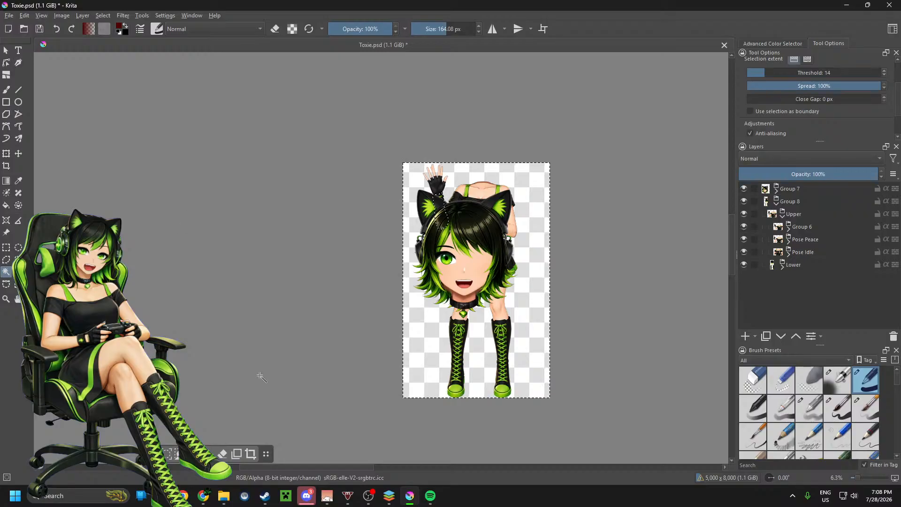
Step: Save the document as Toxie.psd in the 2.0 folder, replacing the existing file
{"action": "left_click", "coordinate": [16, 18]}
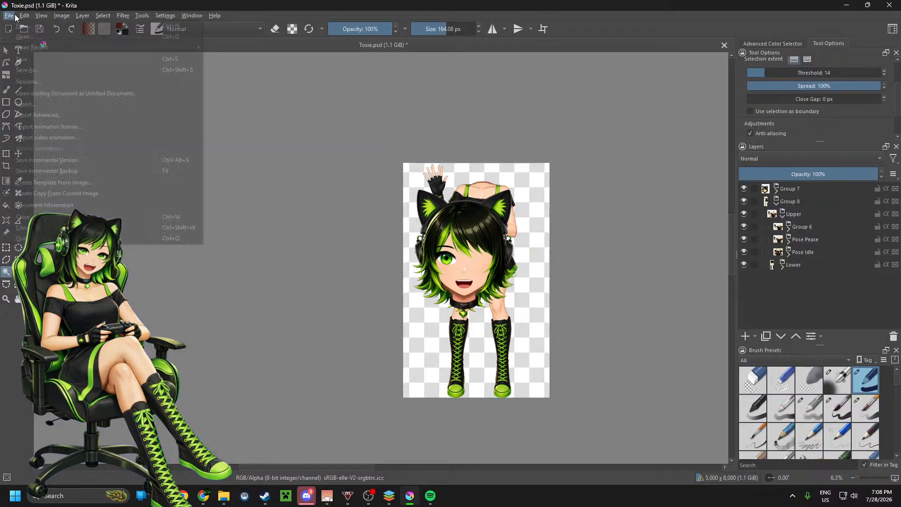
{"action": "left_click", "coordinate": [48, 75]}
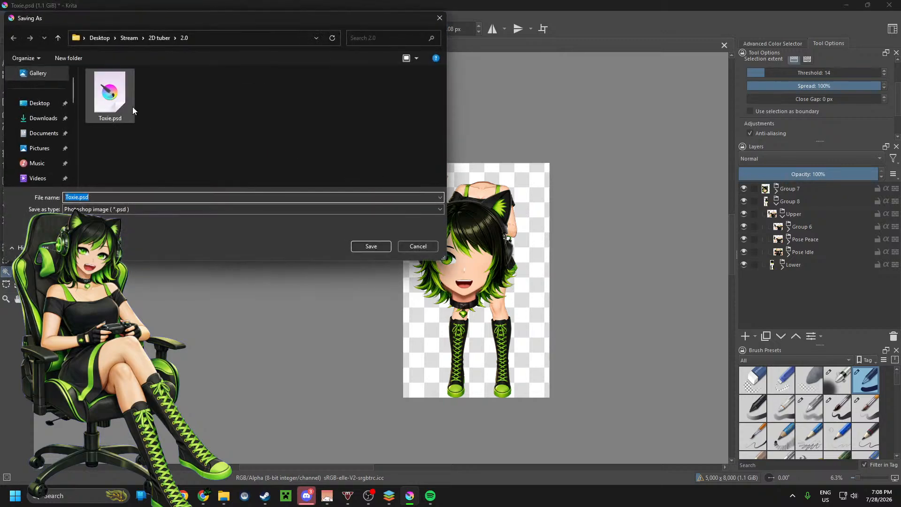
{"action": "left_click", "coordinate": [114, 103]}
{"action": "left_click", "coordinate": [370, 247]}
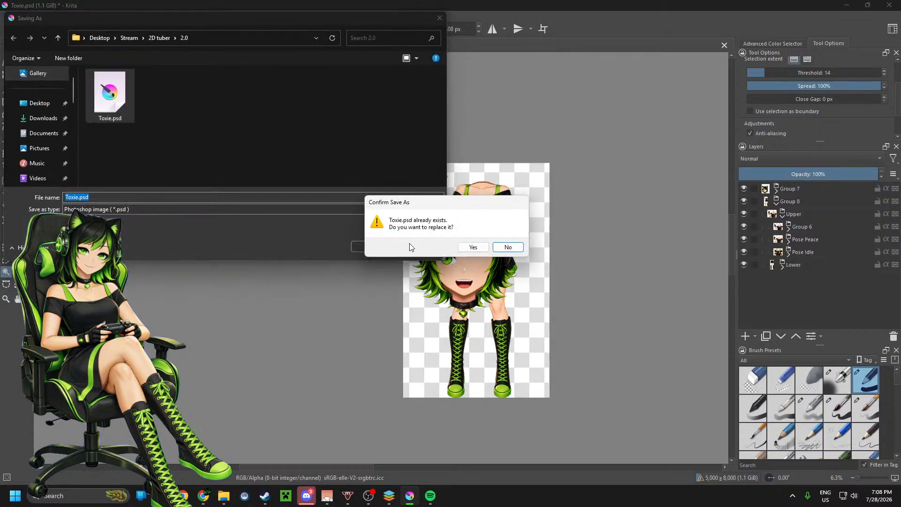
{"action": "left_click", "coordinate": [473, 248]}
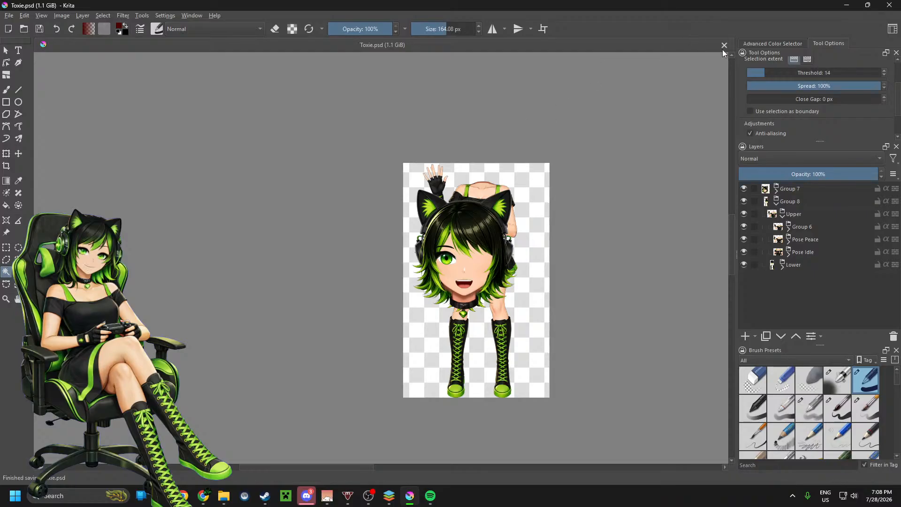
Step: Open the Toxie2.cmo3 model in Live2D Cubism Editor, continuing with the trial license and closing the Home window
{"action": "left_click", "coordinate": [223, 496]}
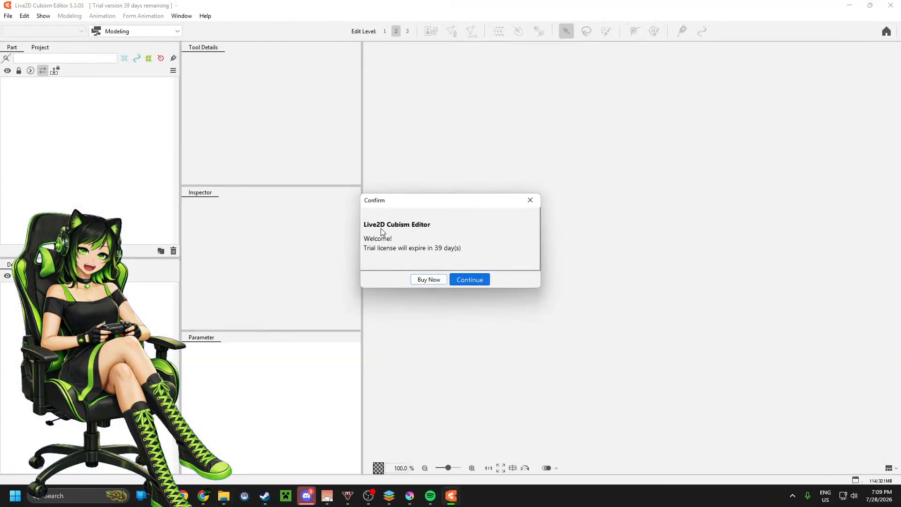
{"action": "left_click", "coordinate": [472, 280]}
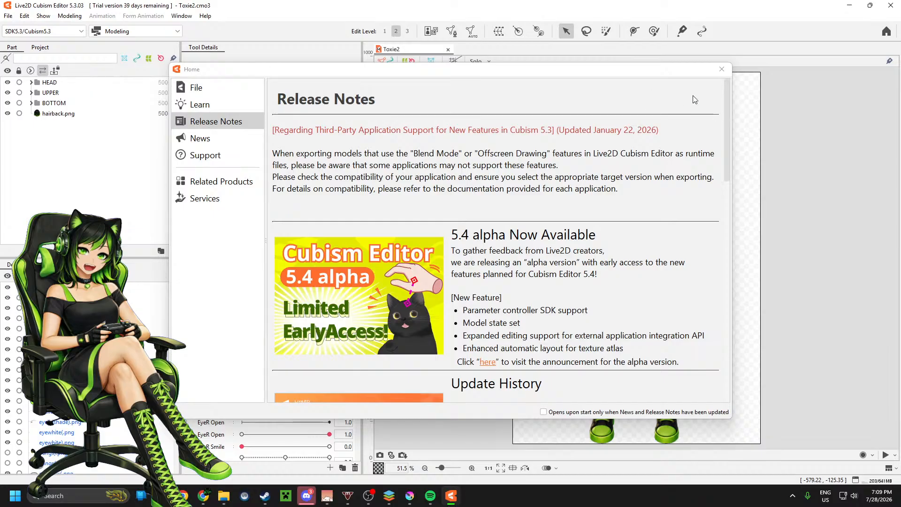
{"action": "left_click", "coordinate": [721, 70]}
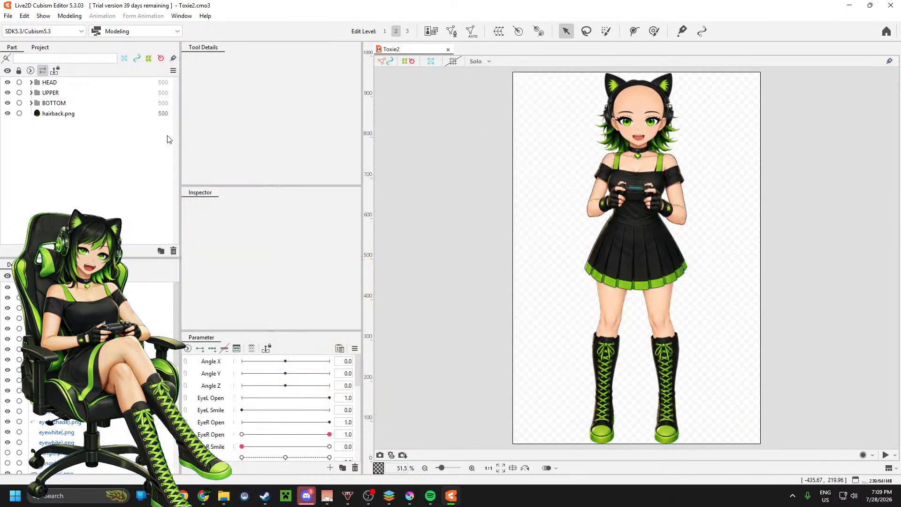
Step: Delete the HEAD, UPPER and BOTTOM parts and hairback.png from the Toxie2 model
{"action": "left_click", "coordinate": [60, 83]}
{"action": "left_click", "coordinate": [60, 113], "text": "shift"}
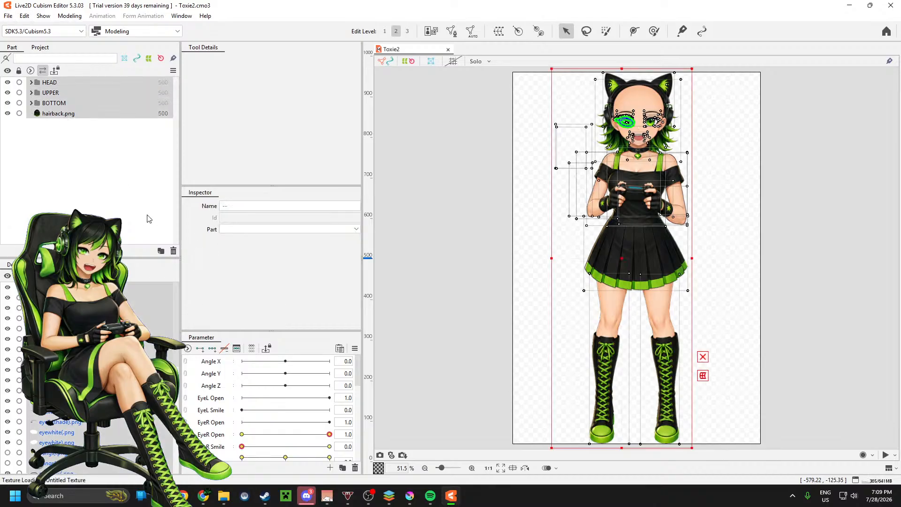
{"action": "left_click", "coordinate": [173, 251]}
{"action": "left_click", "coordinate": [479, 259]}
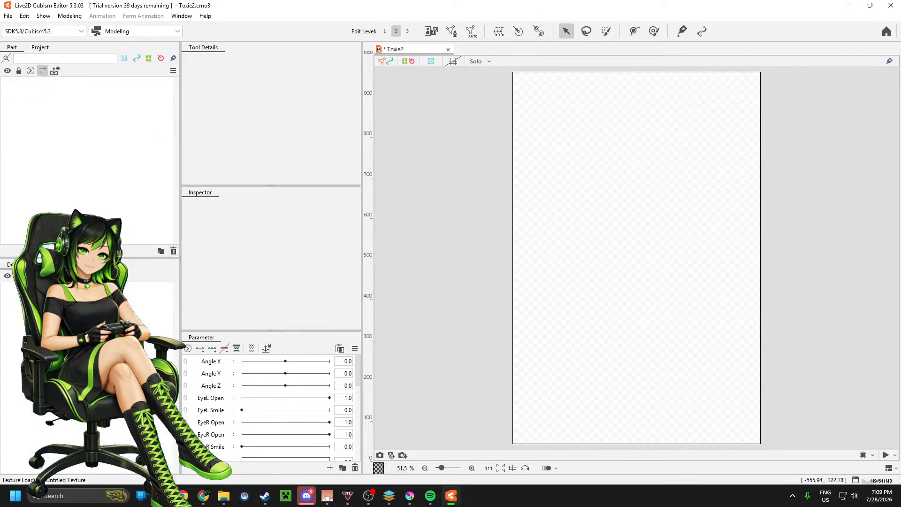
Step: Import Toxie.psd as a new model created from the PSD file, displayed at Full Scale (5000 x 8000 px)
{"action": "key", "text": "alt+Tab"}
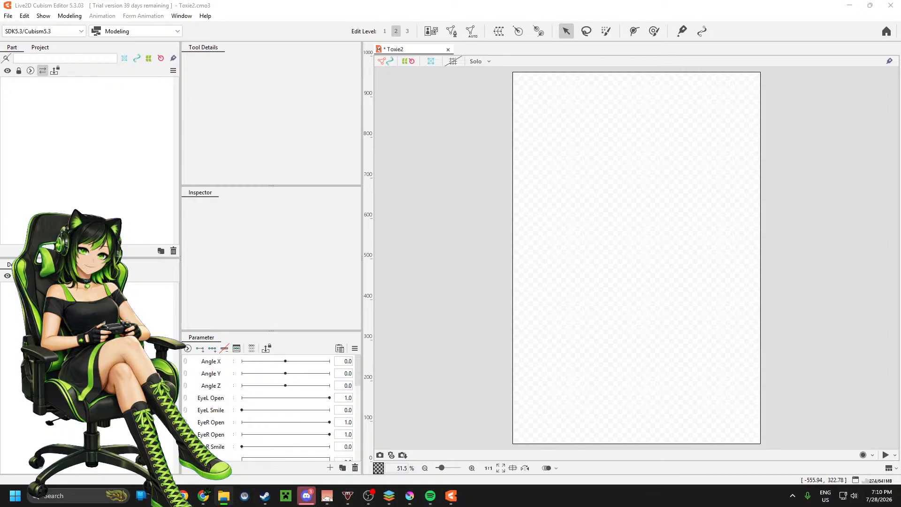
{"action": "left_click_drag", "start_coordinate": [428, 167], "coordinate": [133, 137]}
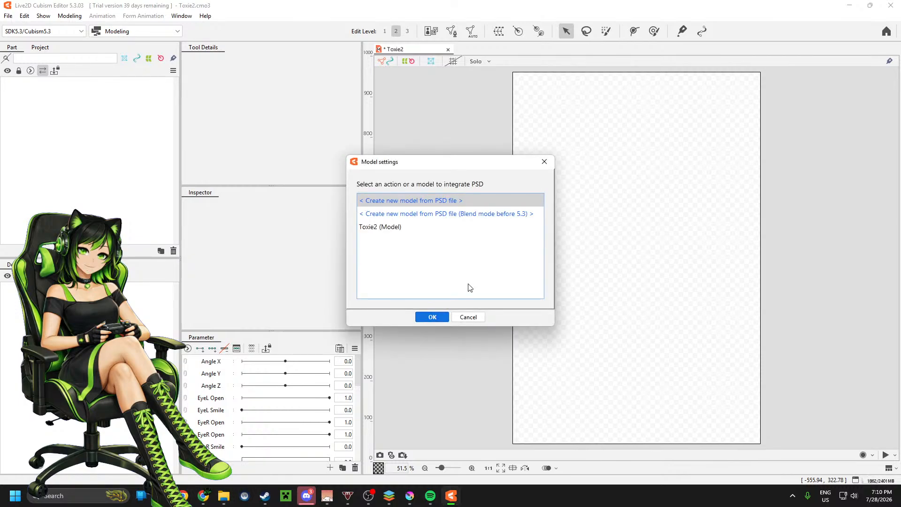
{"action": "left_click", "coordinate": [432, 317]}
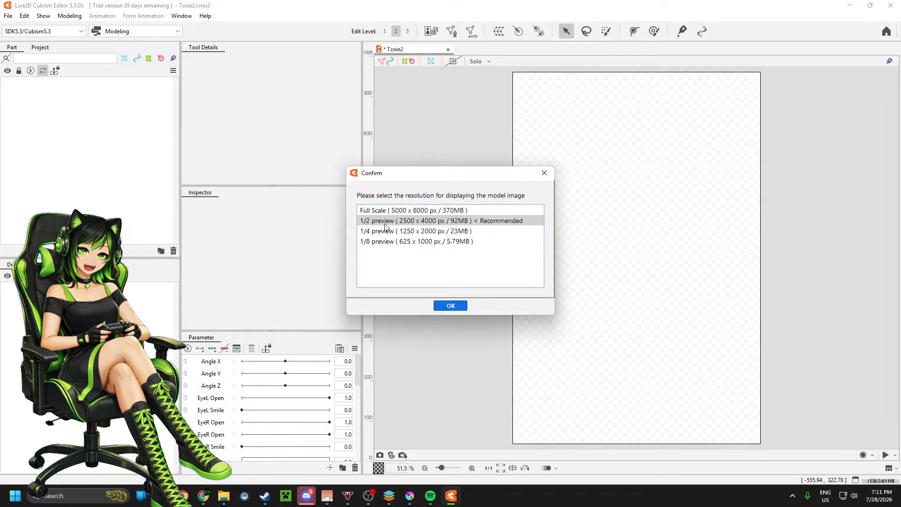
{"action": "left_click", "coordinate": [411, 211]}
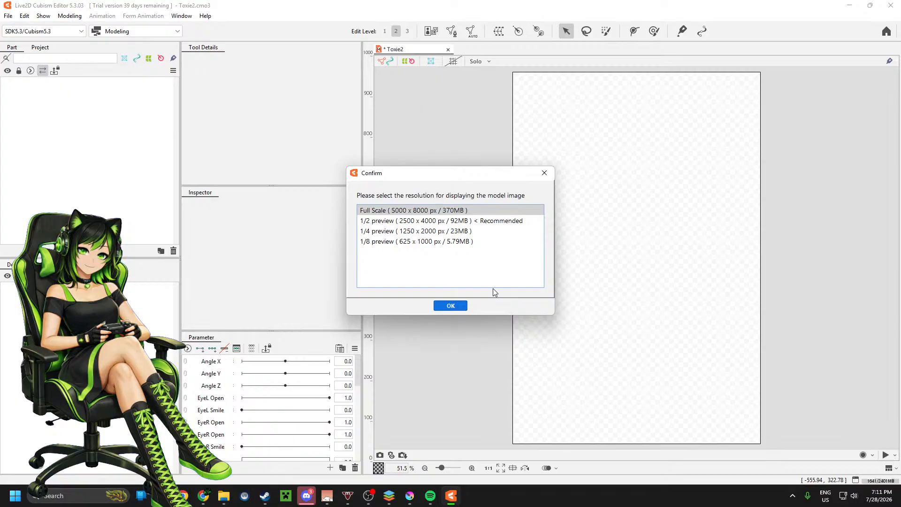
{"action": "left_click", "coordinate": [451, 306]}
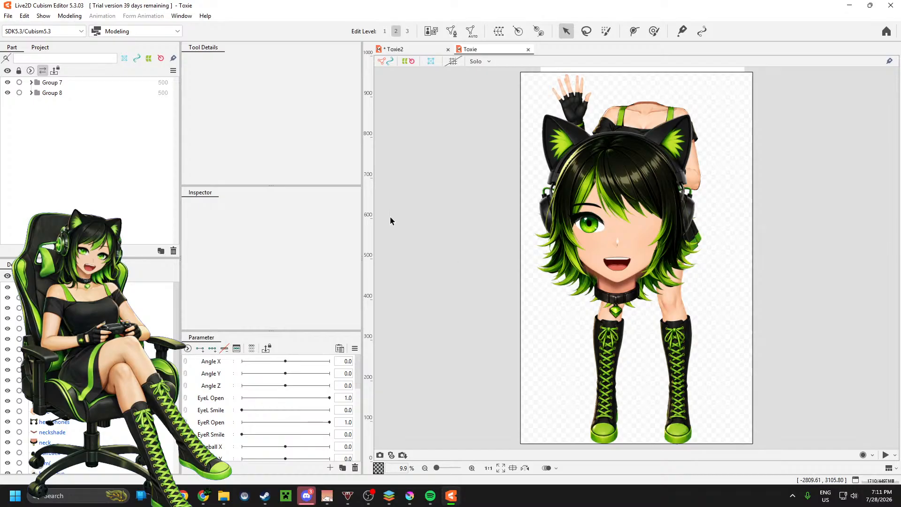
Step: Examine the imported Toxie model's part groups and the artwork of its face, hair and shoulders up close
{"action": "left_click", "coordinate": [31, 93]}
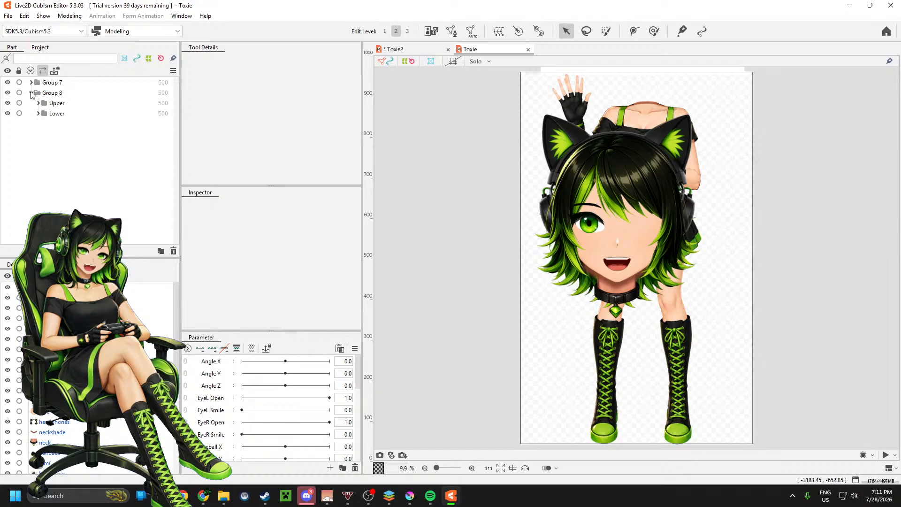
{"action": "left_click", "coordinate": [32, 92]}
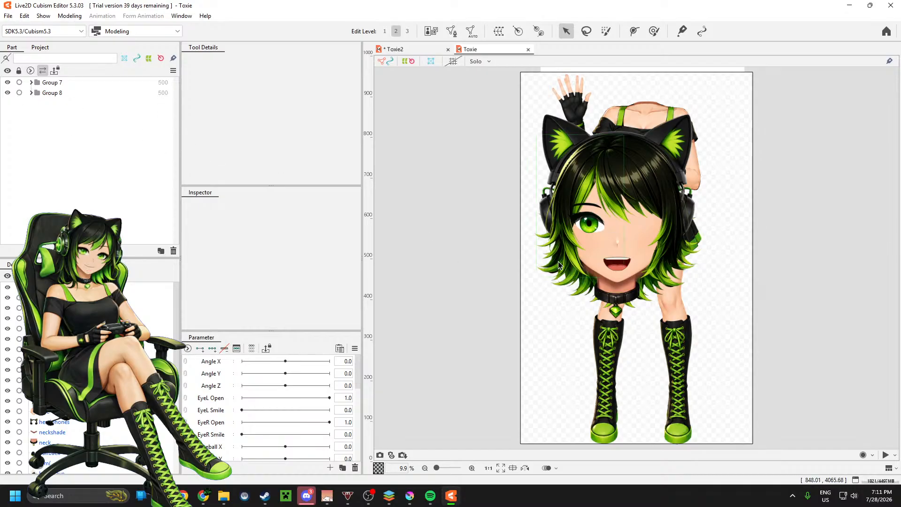
{"action": "scroll", "coordinate": [461, 306], "scroll_direction": "down", "scroll_amount": 2}
{"action": "scroll", "coordinate": [564, 230], "scroll_direction": "up", "scroll_amount": 15}
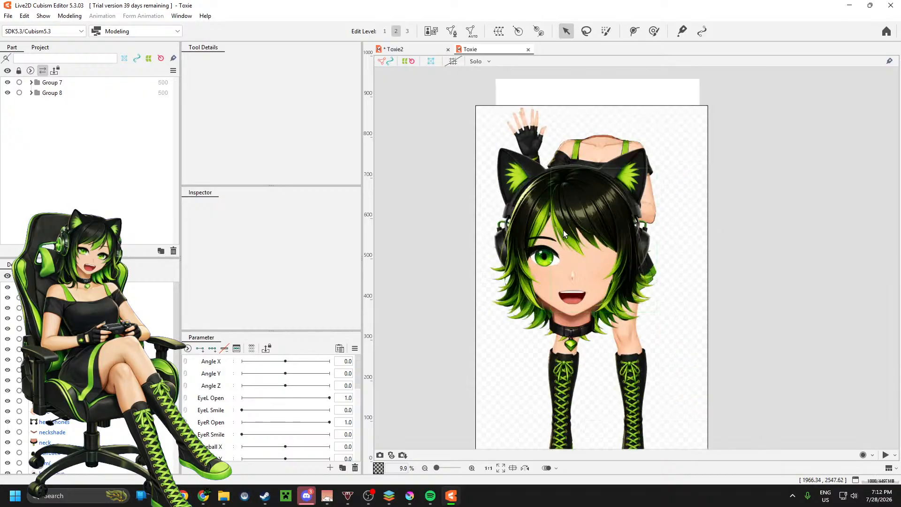
{"action": "scroll", "coordinate": [544, 303], "scroll_direction": "up", "scroll_amount": 2}
{"action": "scroll", "coordinate": [555, 300], "scroll_direction": "down", "scroll_amount": 10}
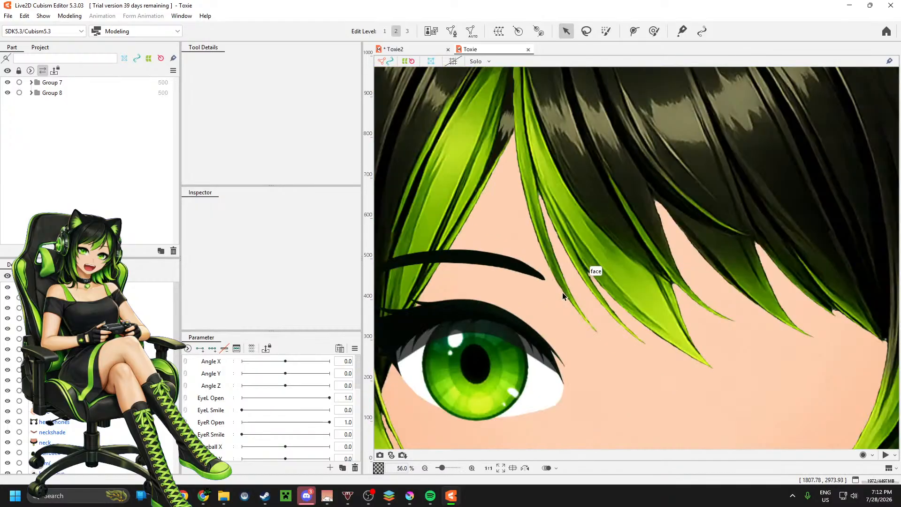
{"action": "scroll", "coordinate": [587, 94], "scroll_direction": "up", "scroll_amount": 9}
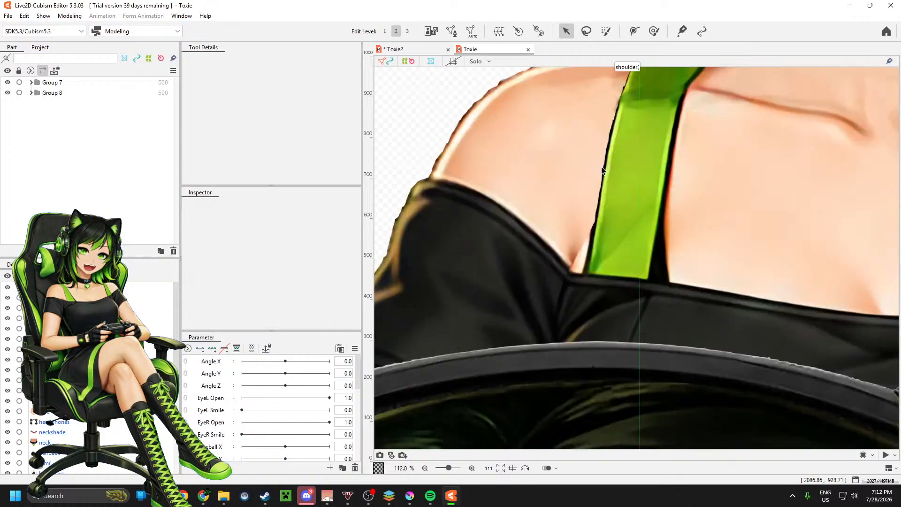
{"action": "scroll", "coordinate": [601, 168], "scroll_direction": "down", "scroll_amount": 8}
{"action": "scroll", "coordinate": [639, 306], "scroll_direction": "down", "scroll_amount": 3}
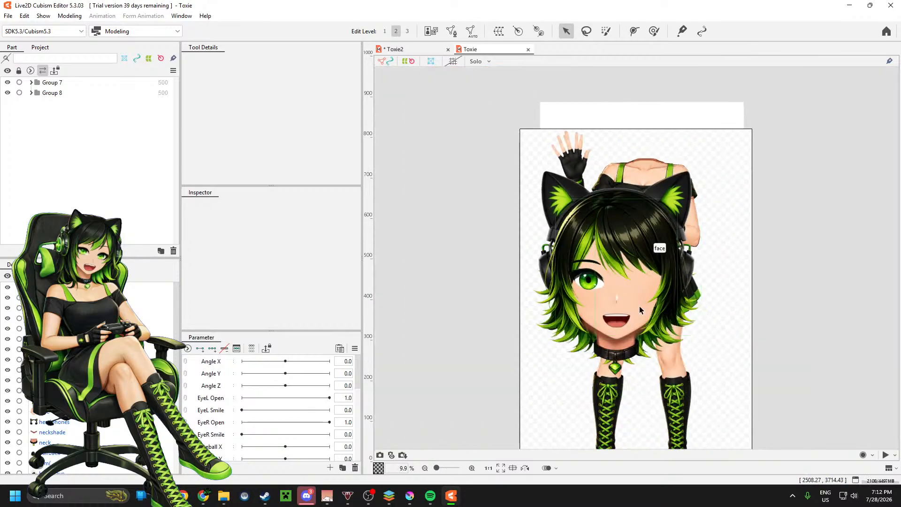
{"action": "scroll", "coordinate": [652, 324], "scroll_direction": "up", "scroll_amount": 3}
{"action": "scroll", "coordinate": [652, 324], "scroll_direction": "down", "scroll_amount": 3}
{"action": "scroll", "coordinate": [658, 326], "scroll_direction": "up", "scroll_amount": 2}
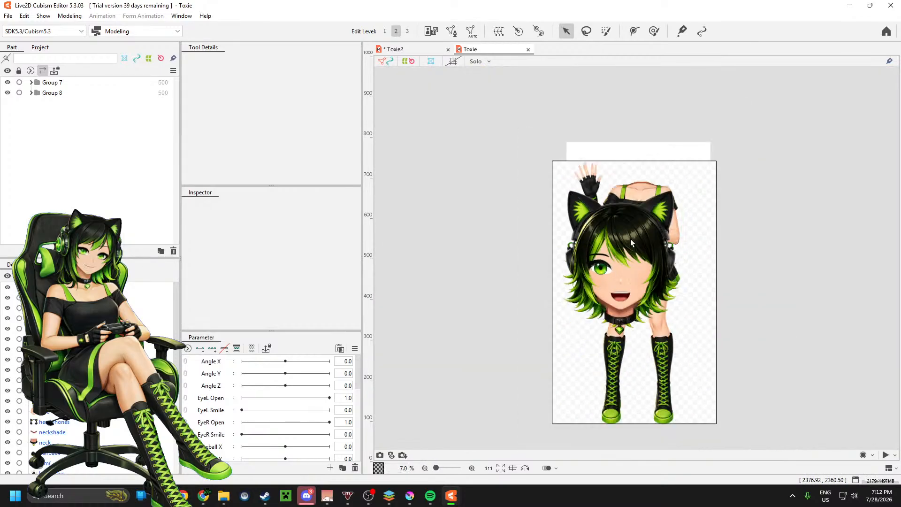
{"action": "scroll", "coordinate": [647, 313], "scroll_direction": "down", "scroll_amount": 1}
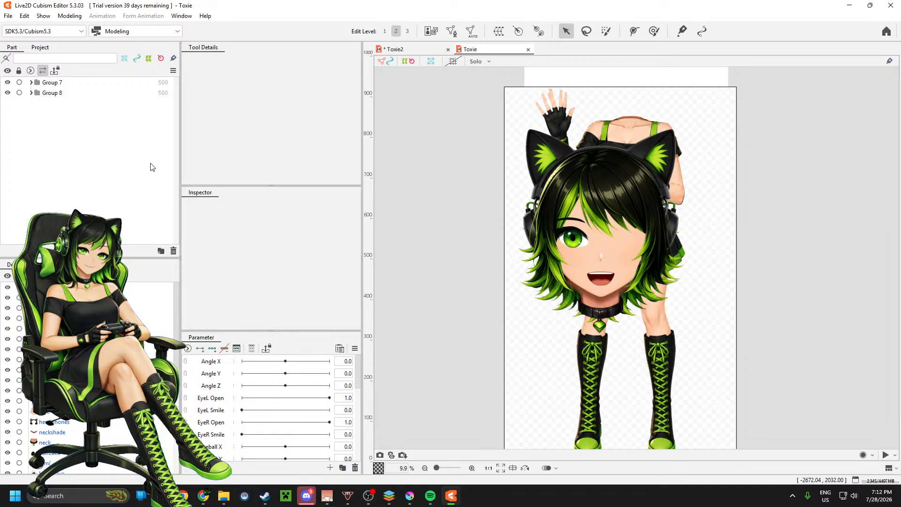
Step: Select the Group 8 part and look through its context options and Inspector properties
{"action": "left_click", "coordinate": [63, 94]}
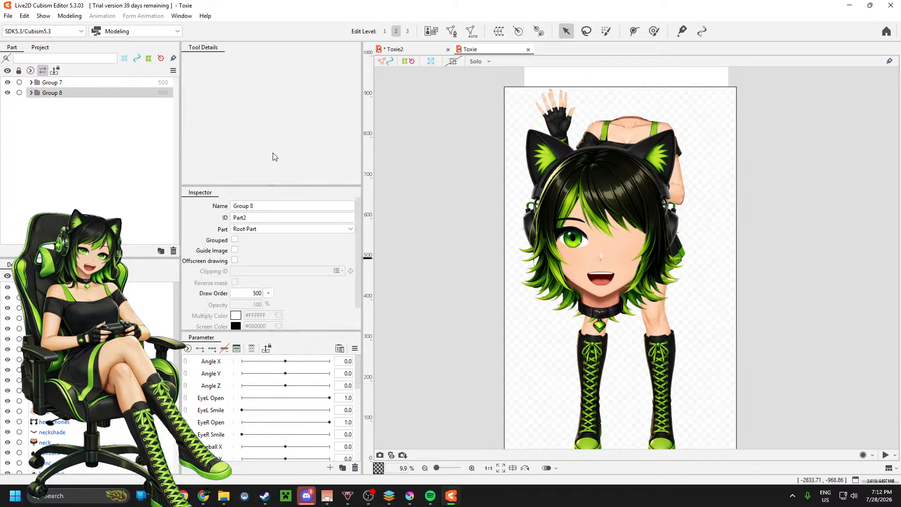
{"action": "left_click", "coordinate": [510, 123]}
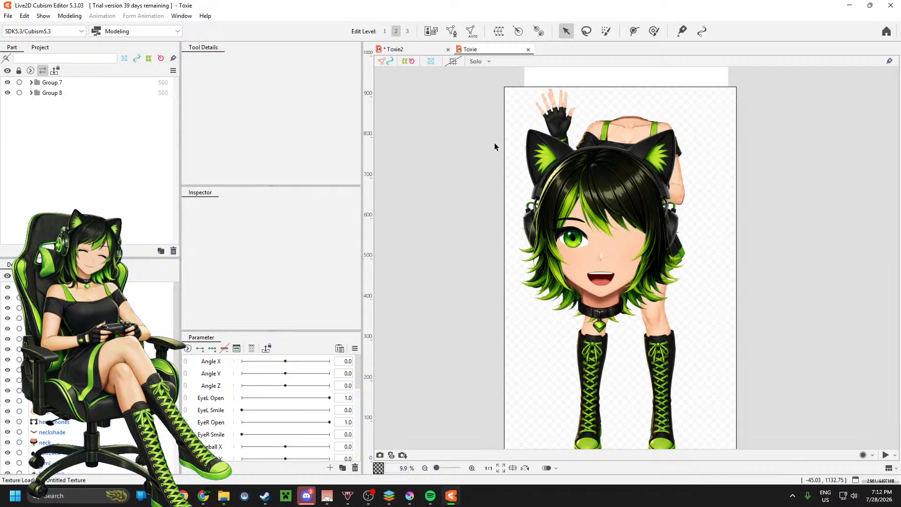
{"action": "left_click", "coordinate": [47, 93]}
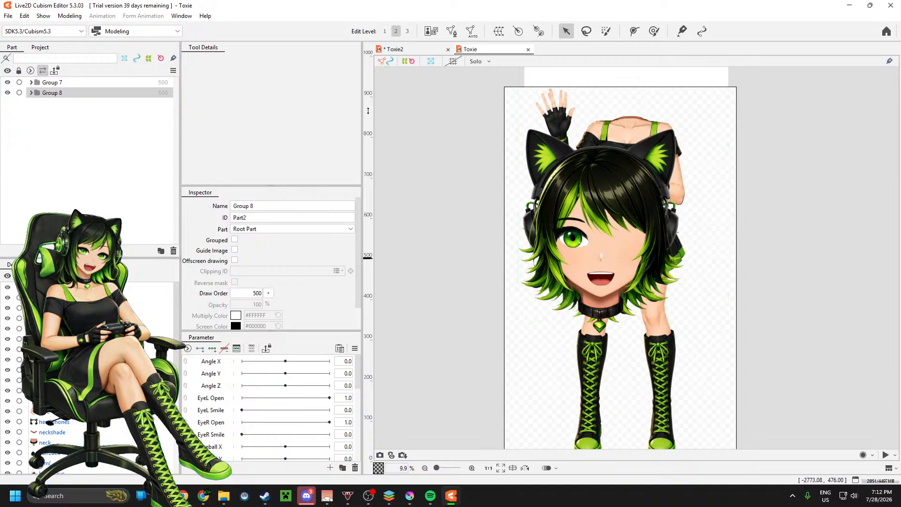
{"action": "right_click", "coordinate": [103, 97]}
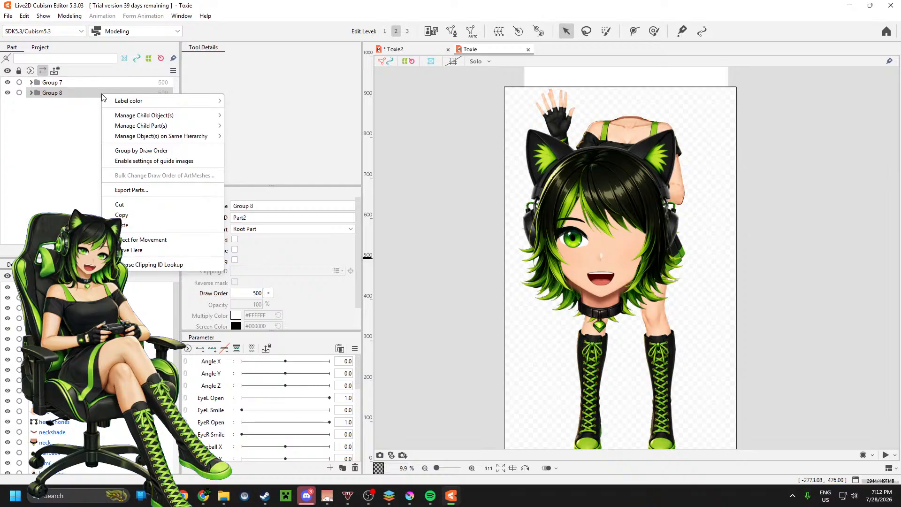
{"action": "left_click", "coordinate": [78, 137]}
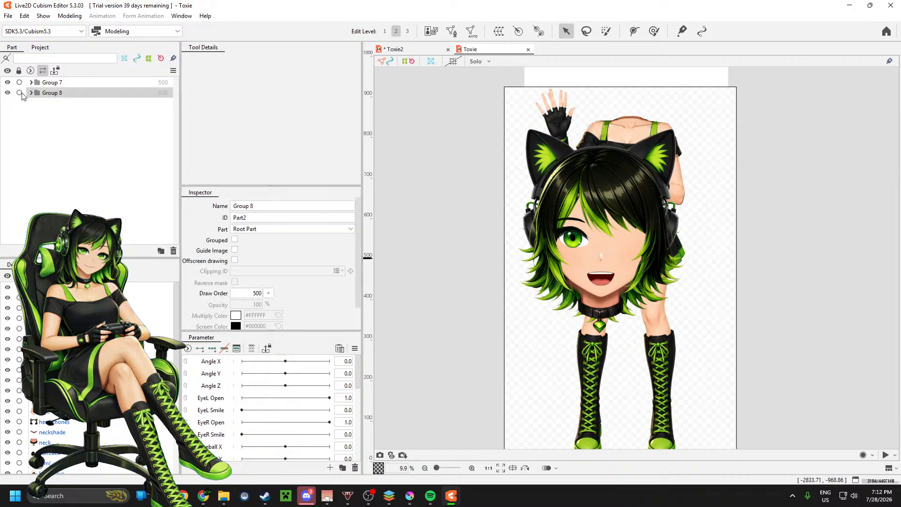
{"action": "scroll", "coordinate": [303, 230], "scroll_direction": "down", "scroll_amount": 1}
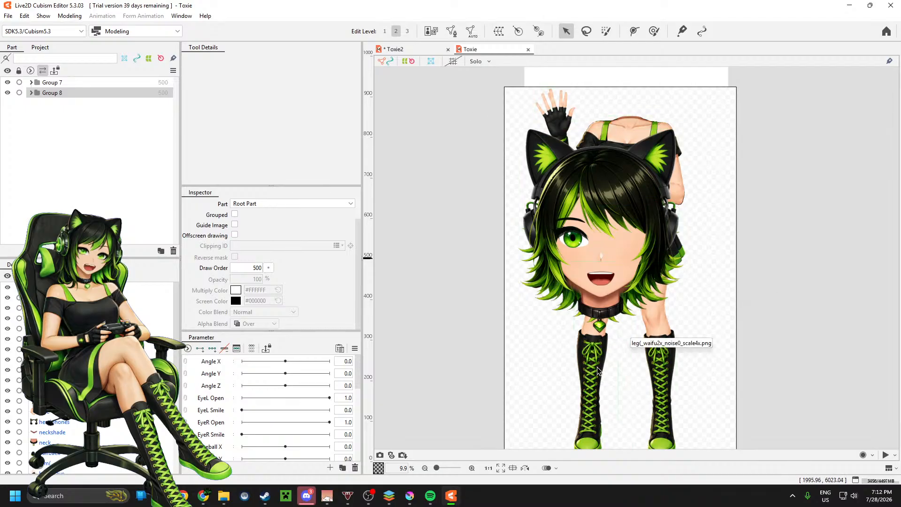
Step: Expand Group 8 and look through its Upper and Lower parts, Inspector properties and context options
{"action": "left_click", "coordinate": [31, 92]}
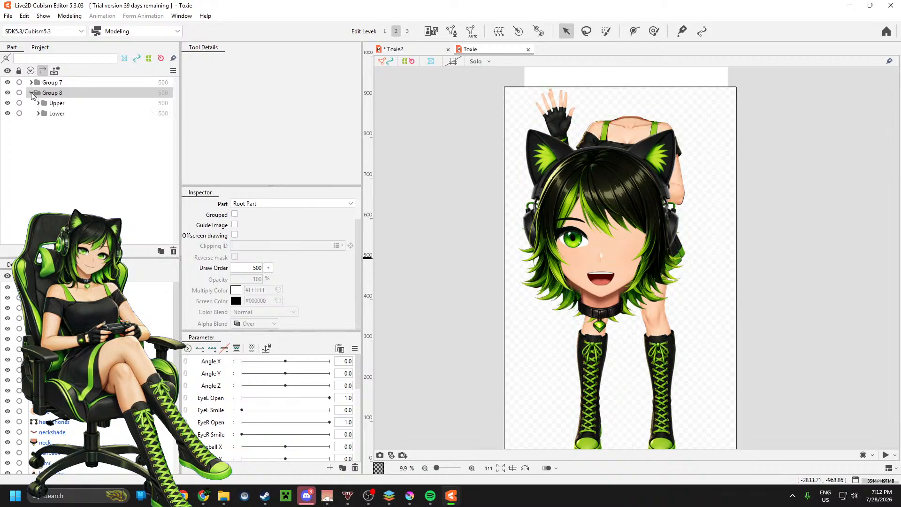
{"action": "left_click", "coordinate": [56, 105]}
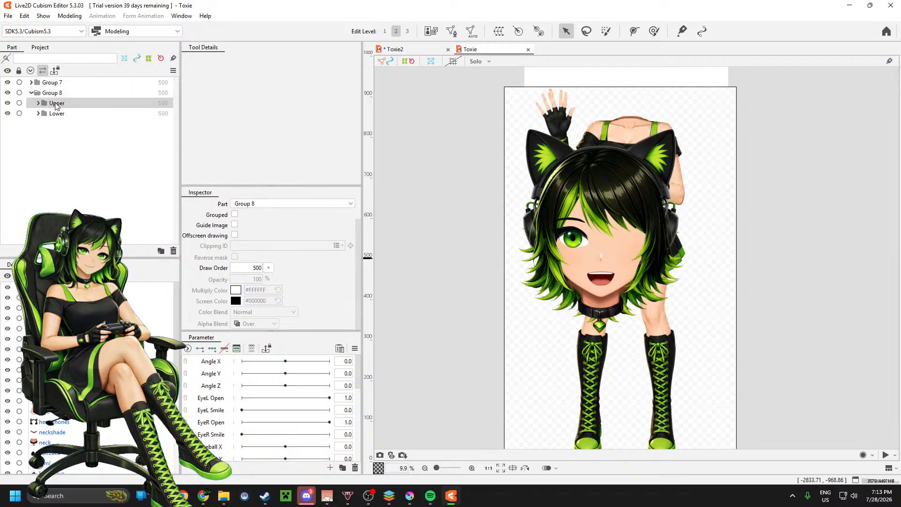
{"action": "left_click", "coordinate": [51, 94]}
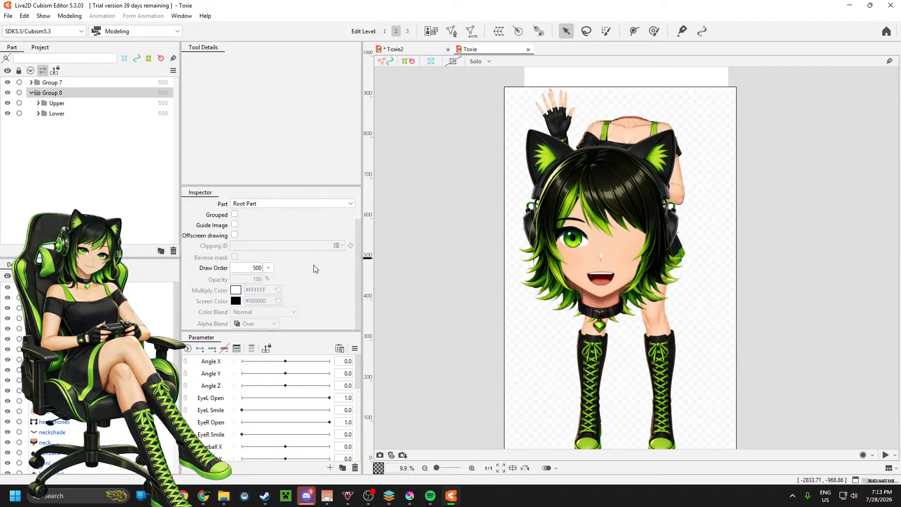
{"action": "scroll", "coordinate": [297, 368], "scroll_direction": "down", "scroll_amount": 3}
{"action": "scroll", "coordinate": [297, 369], "scroll_direction": "up", "scroll_amount": 3}
{"action": "left_click", "coordinate": [128, 32]}
{"action": "left_click", "coordinate": [128, 32]}
{"action": "right_click", "coordinate": [90, 96]}
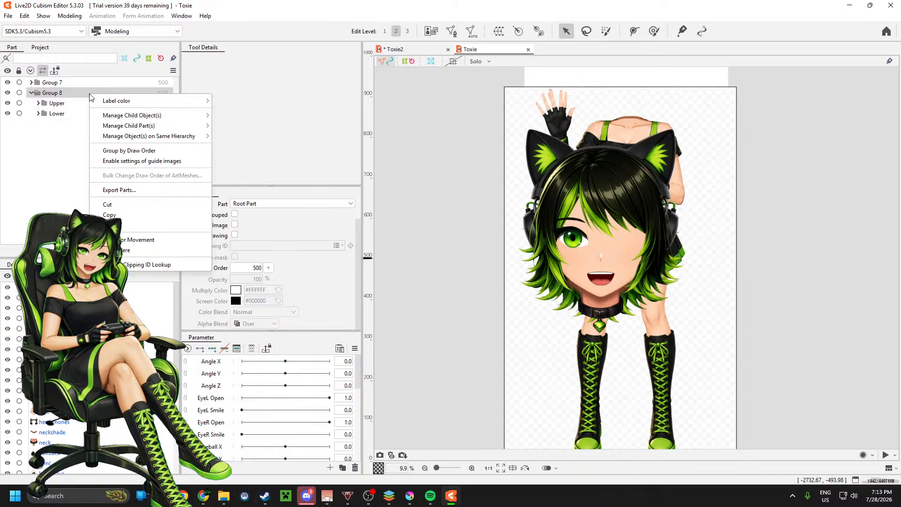
{"action": "left_click", "coordinate": [40, 155]}
{"action": "left_click", "coordinate": [24, 16]}
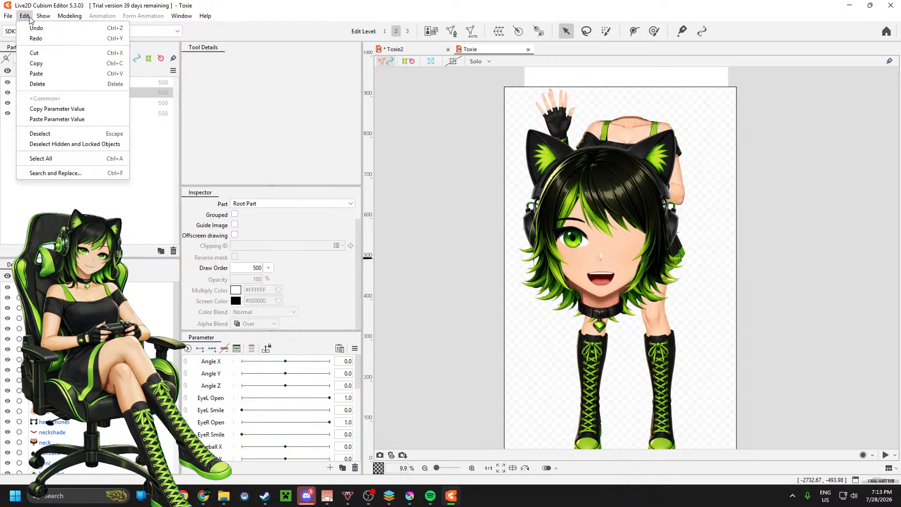
Step: Try to scale the selected Group 8 with the Zoom In / Zoom Out Specifying Magnification command
{"action": "mouse_move", "coordinate": [70, 18]}
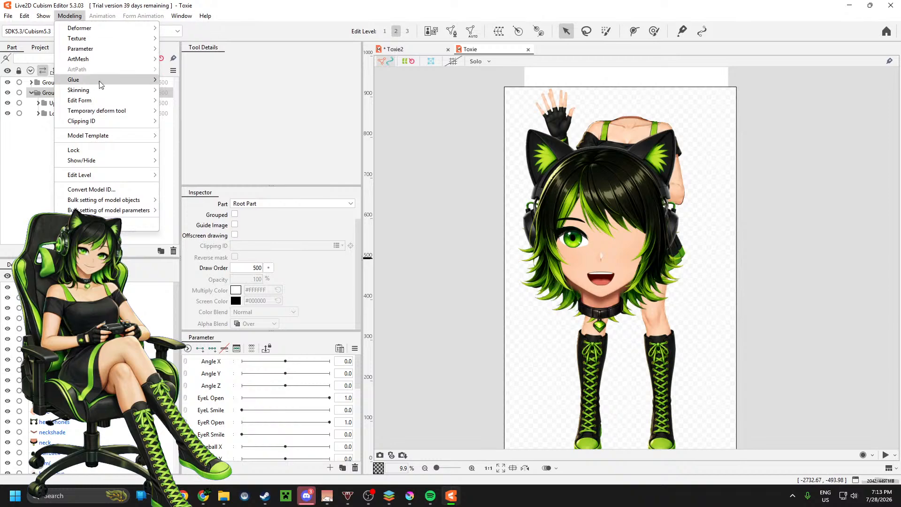
{"action": "mouse_move", "coordinate": [118, 106]}
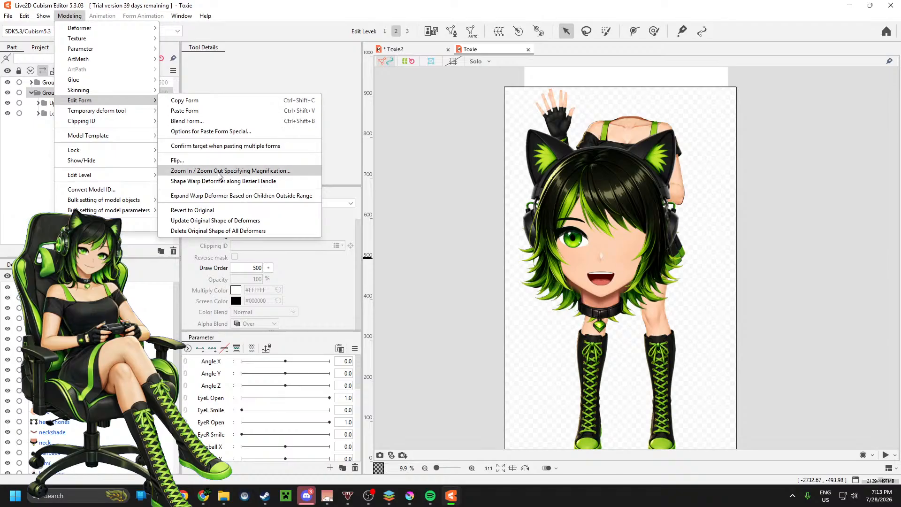
{"action": "left_click", "coordinate": [287, 172]}
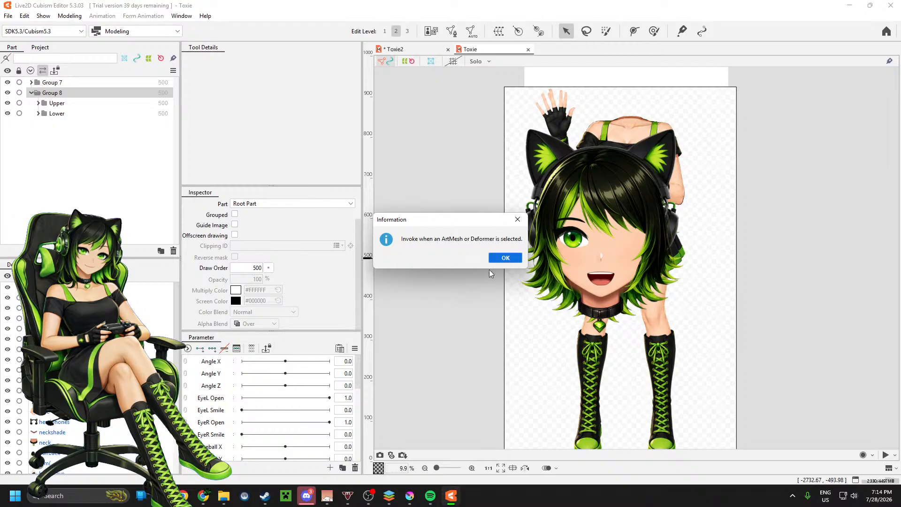
{"action": "left_click", "coordinate": [504, 259]}
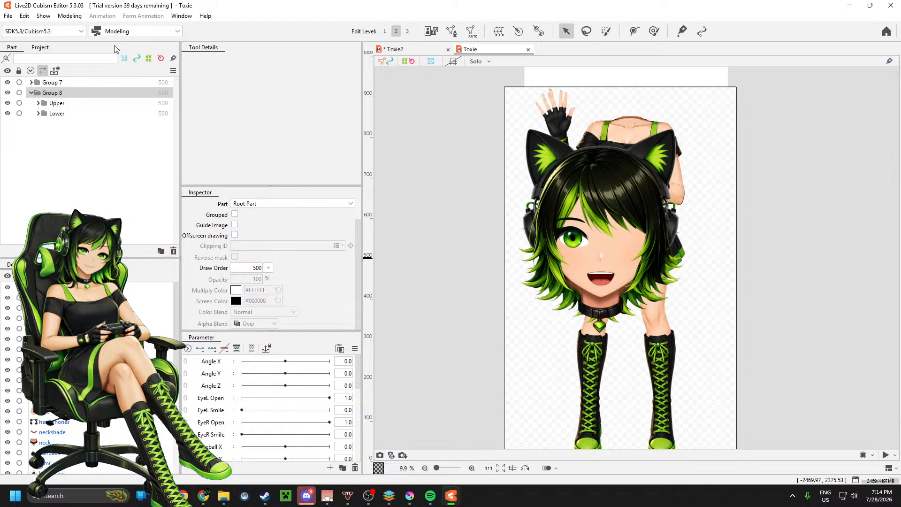
Step: Check the Toxie model's Display Type and Display Quality settings in the project, and return to its parts list
{"action": "left_click", "coordinate": [126, 60]}
{"action": "left_click", "coordinate": [122, 61]}
{"action": "left_click", "coordinate": [122, 59]}
{"action": "left_click", "coordinate": [123, 58]}
{"action": "left_click", "coordinate": [39, 47]}
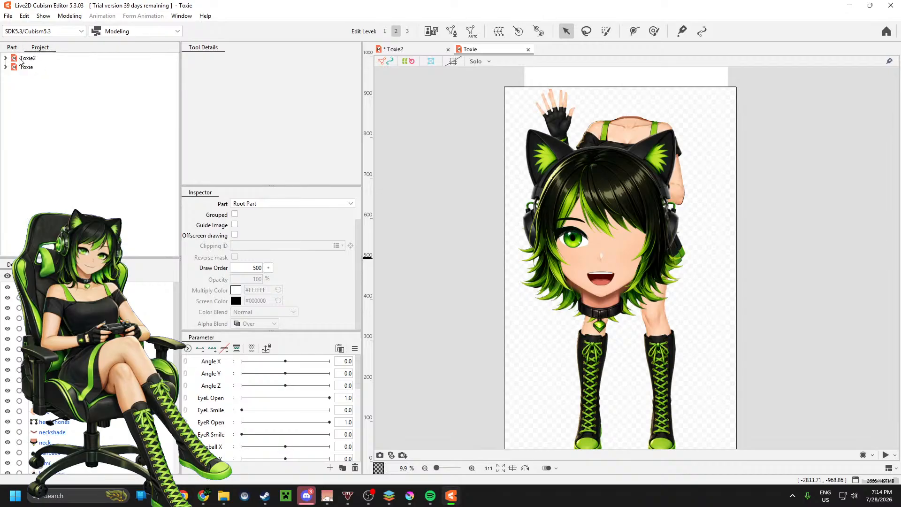
{"action": "left_click", "coordinate": [33, 68]}
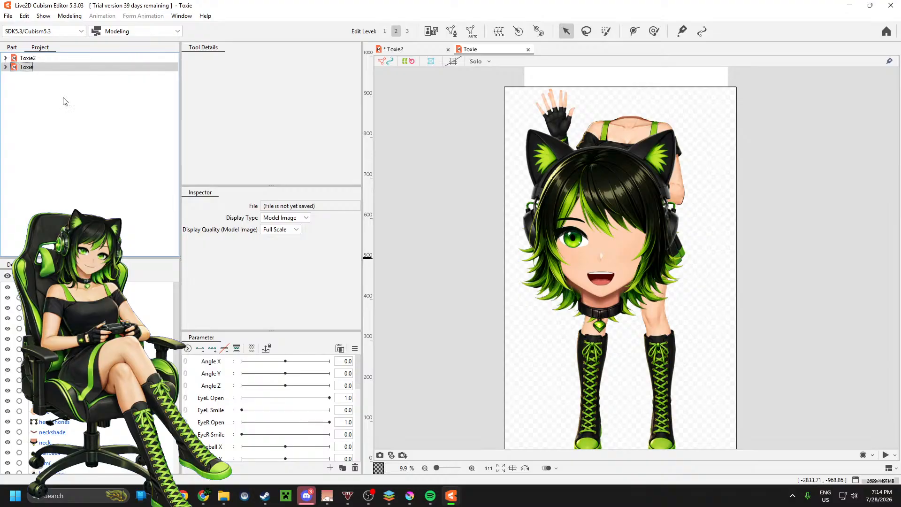
{"action": "left_click", "coordinate": [276, 230]}
{"action": "left_click", "coordinate": [277, 230]}
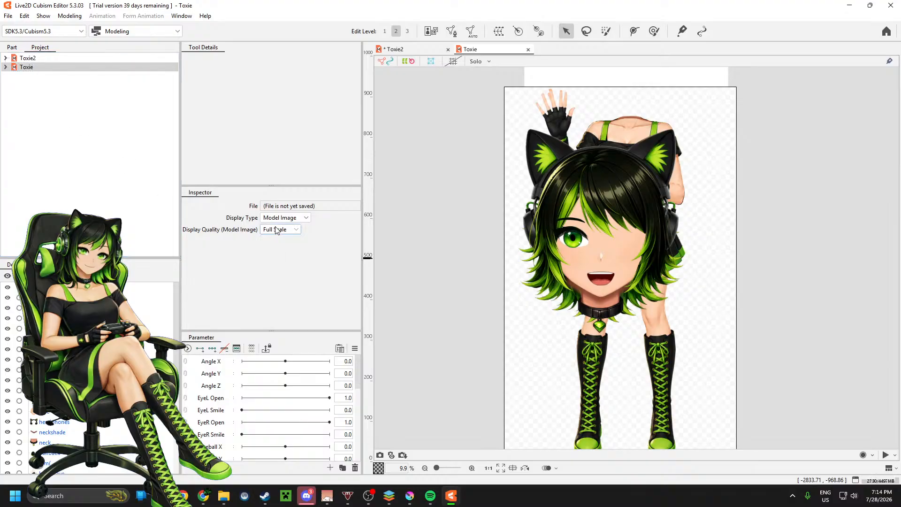
{"action": "left_click", "coordinate": [10, 47]}
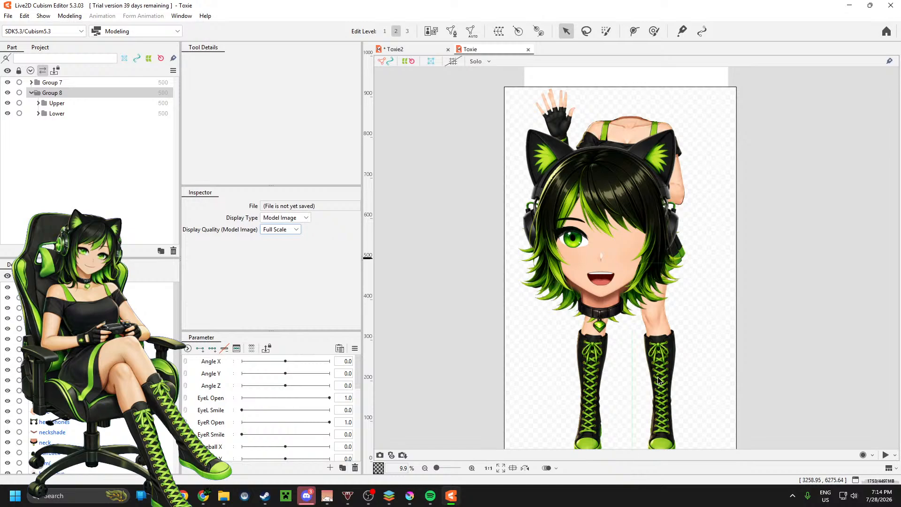
{"action": "left_click", "coordinate": [659, 356]}
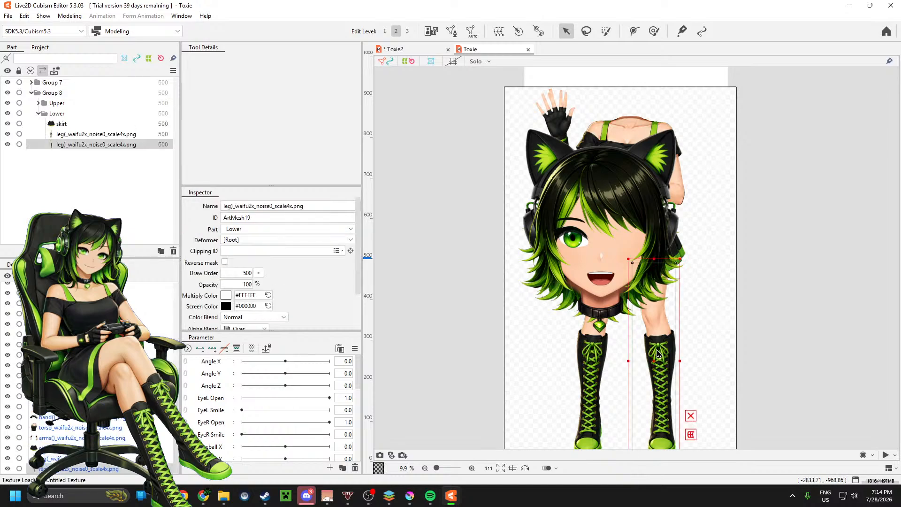
{"action": "left_click", "coordinate": [597, 349]}
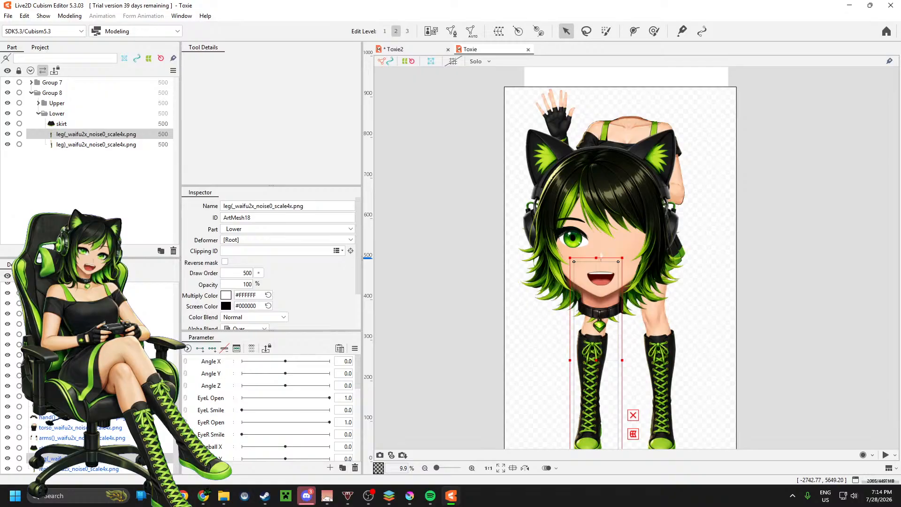
{"action": "left_click", "coordinate": [78, 470], "text": "ctrl"}
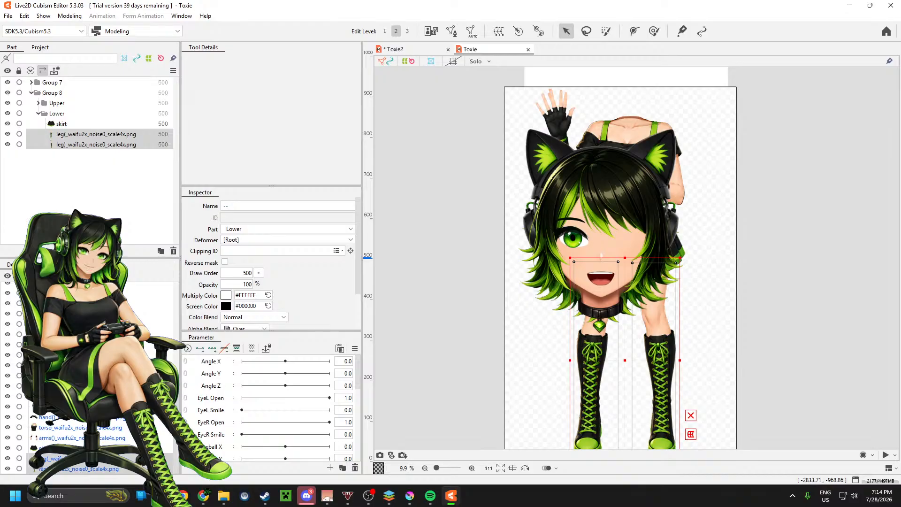
{"action": "left_click", "coordinate": [73, 448], "text": "ctrl"}
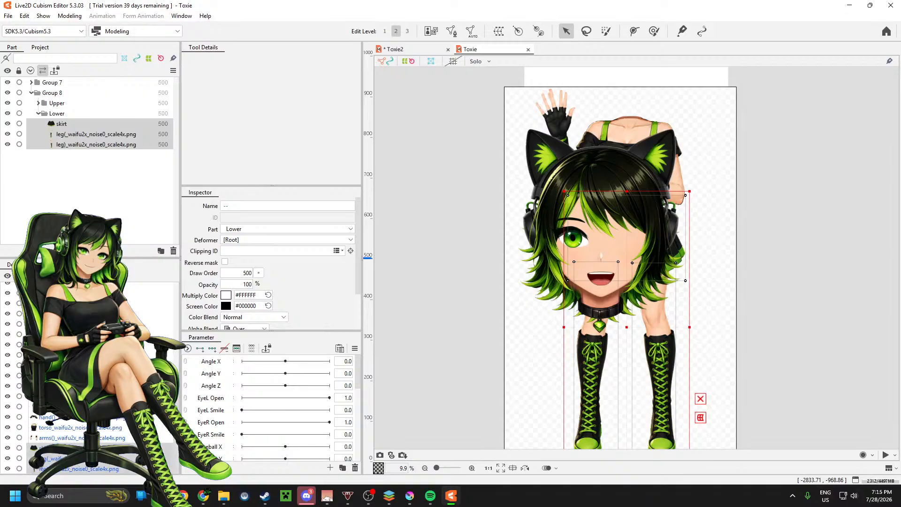
Step: Select all of Group 8's body meshes, scale them down together and centre the body with its feet just above the canvas's lower edge
{"action": "left_click", "coordinate": [68, 469]}
{"action": "scroll", "coordinate": [69, 423], "scroll_direction": "up", "scroll_amount": 3}
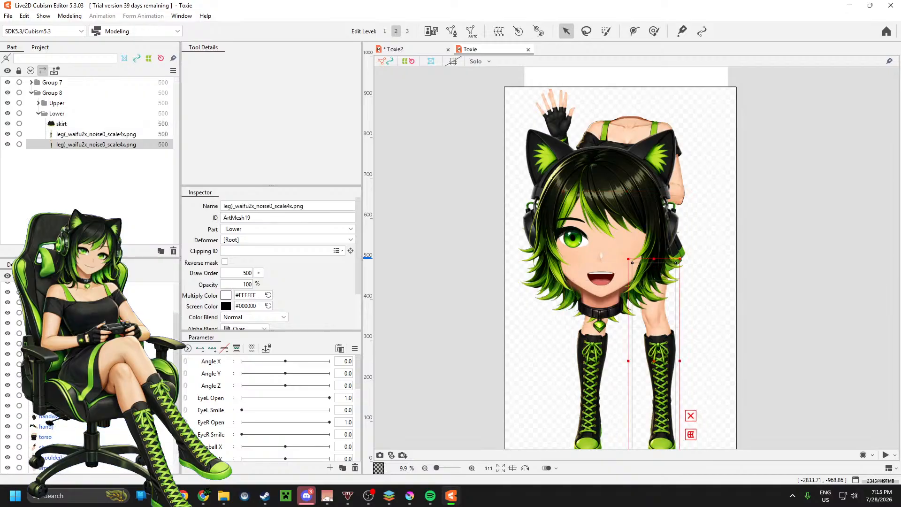
{"action": "scroll", "coordinate": [68, 423], "scroll_direction": "down", "scroll_amount": 2}
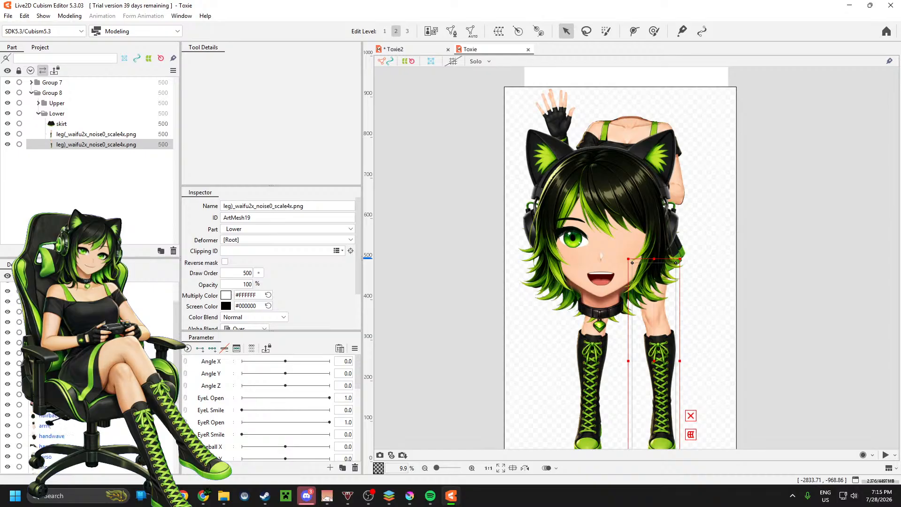
{"action": "scroll", "coordinate": [52, 422], "scroll_direction": "down", "scroll_amount": 2}
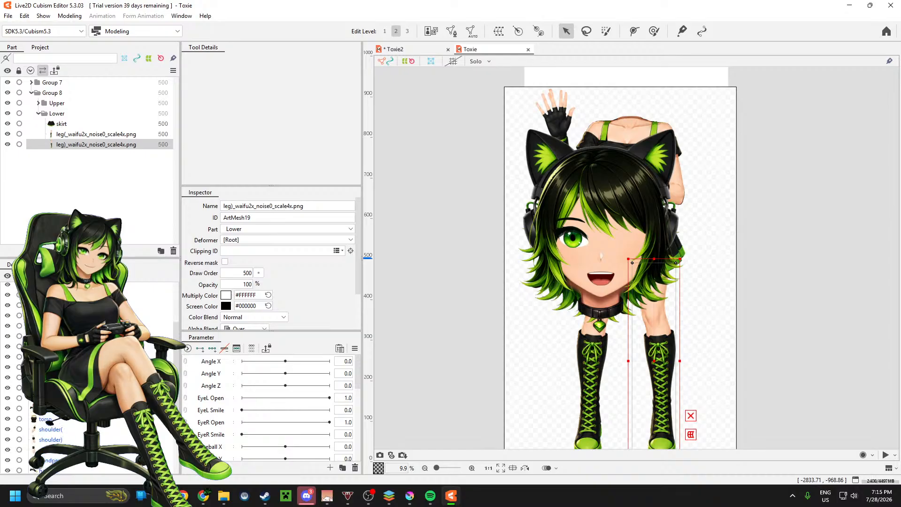
{"action": "left_click", "coordinate": [57, 103], "text": "shift"}
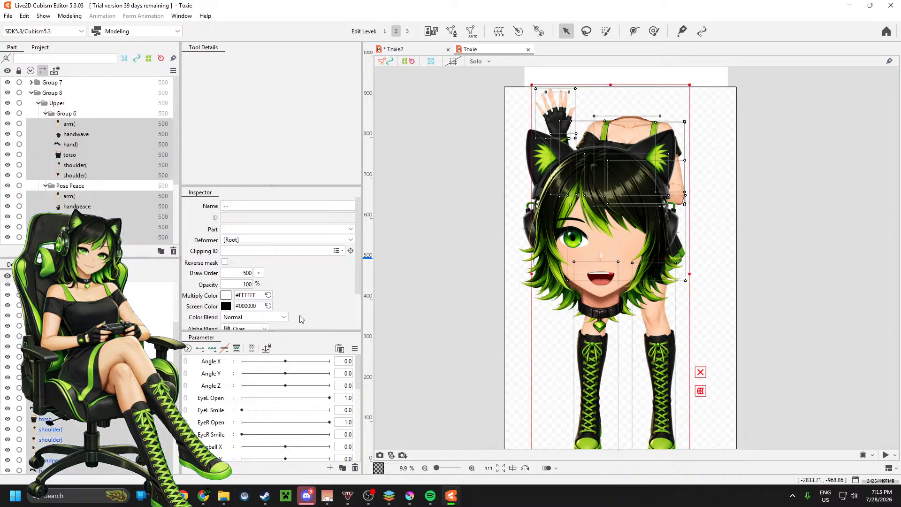
{"action": "left_click_drag", "start_coordinate": [688, 85], "coordinate": [662, 158]}
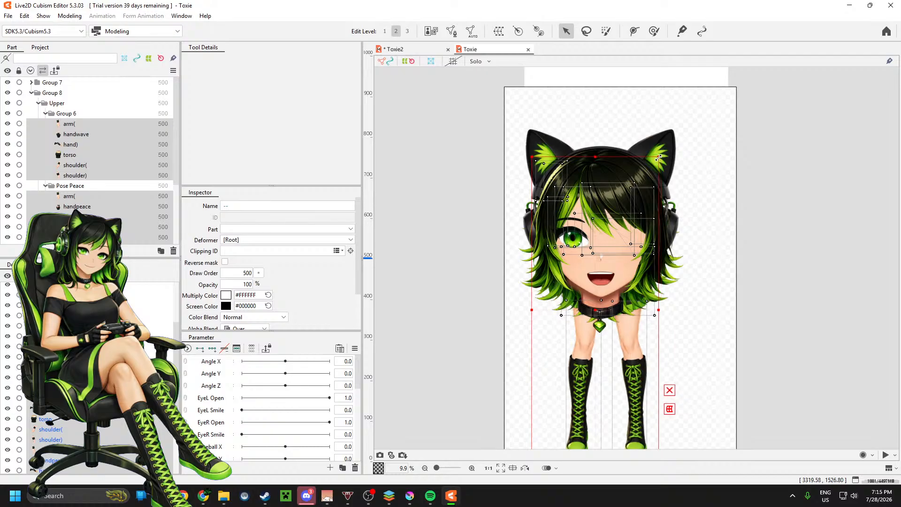
{"action": "left_click_drag", "start_coordinate": [629, 360], "coordinate": [653, 352]}
{"action": "scroll", "coordinate": [456, 248], "scroll_direction": "down", "scroll_amount": 2}
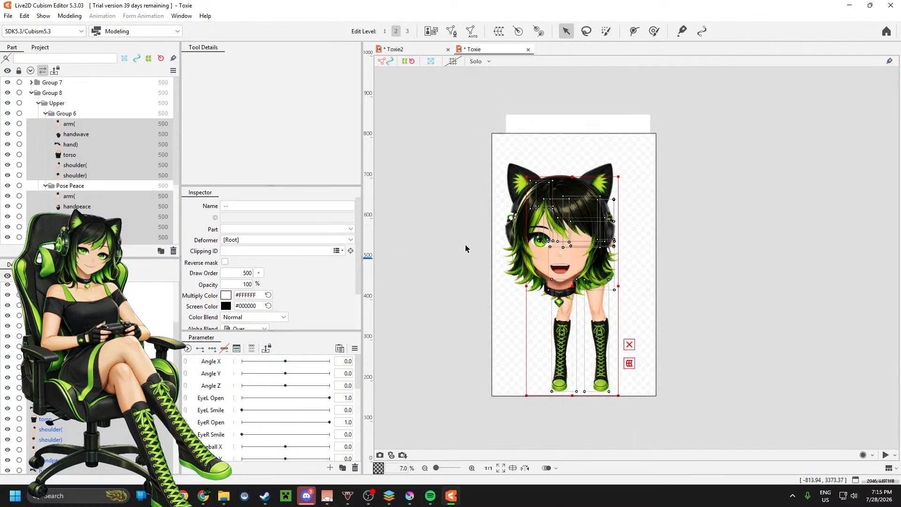
{"action": "scroll", "coordinate": [549, 287], "scroll_direction": "up", "scroll_amount": 2}
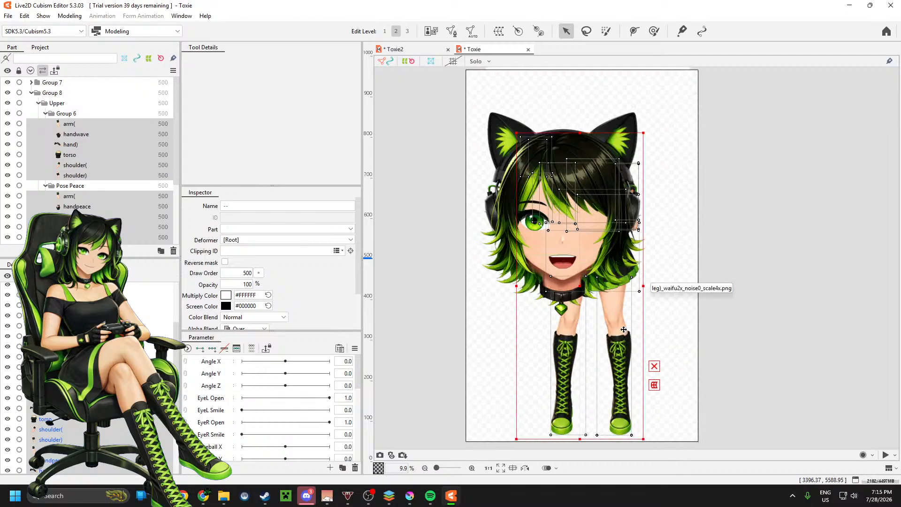
{"action": "left_click_drag", "start_coordinate": [624, 330], "coordinate": [623, 331]}
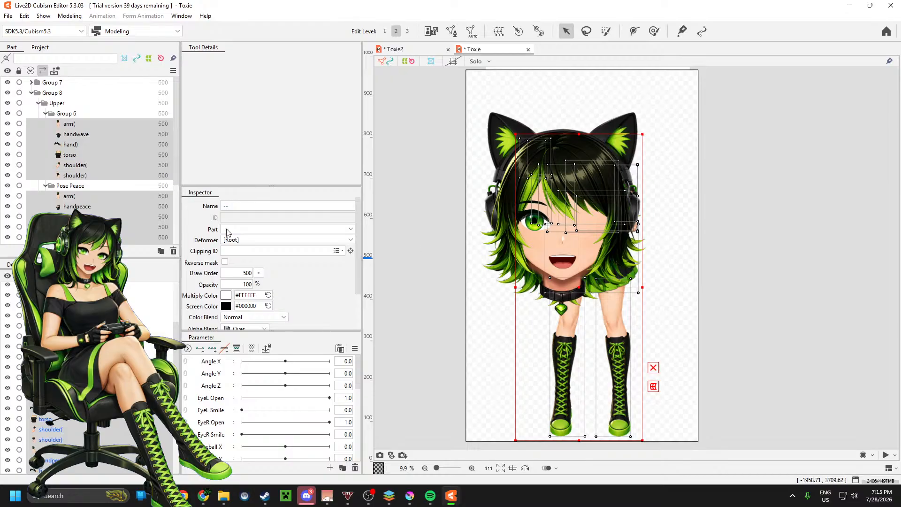
Step: Select all of Group 7's head meshes, shrink them to about half size and place the head on top of the body
{"action": "left_click", "coordinate": [497, 104]}
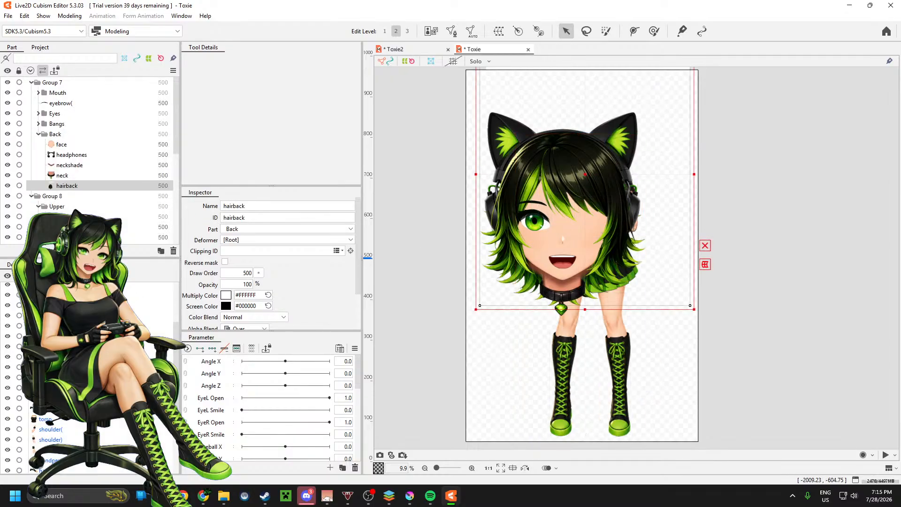
{"action": "left_click", "coordinate": [56, 287], "text": "shift"}
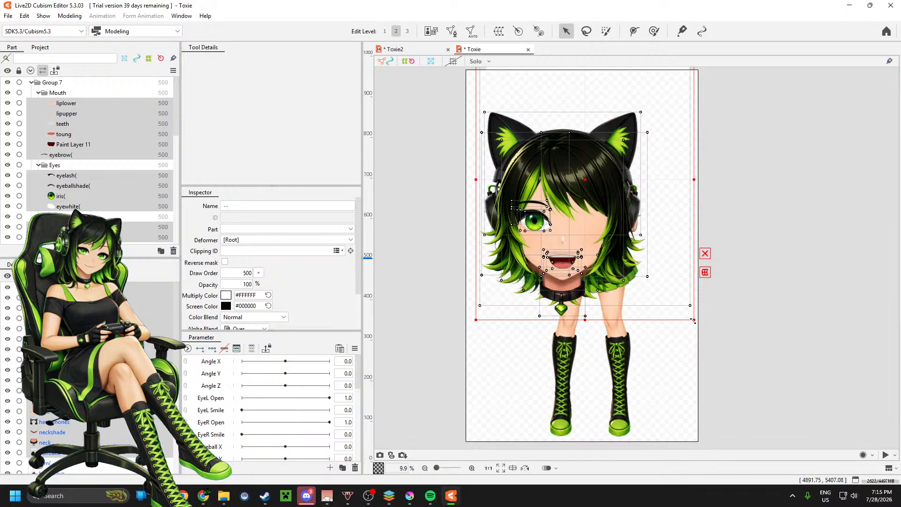
{"action": "left_click_drag", "start_coordinate": [694, 320], "coordinate": [584, 175]}
{"action": "left_click_drag", "start_coordinate": [529, 128], "coordinate": [589, 125]}
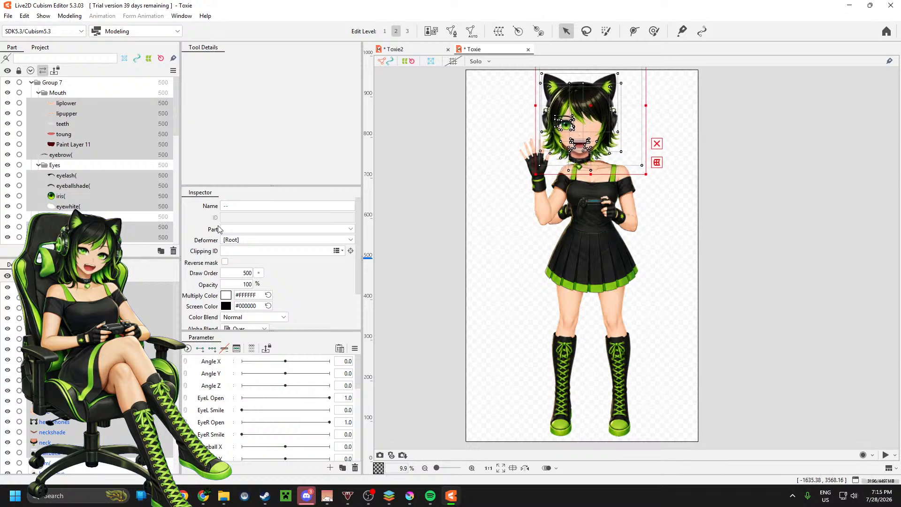
Step: Reselect all the body meshes, enlarge them slightly, narrow their width a little and shift the body to line up under the head
{"action": "scroll", "coordinate": [57, 432], "scroll_direction": "down", "scroll_amount": 3}
{"action": "left_click", "coordinate": [46, 413]}
{"action": "scroll", "coordinate": [46, 413], "scroll_direction": "down", "scroll_amount": 4}
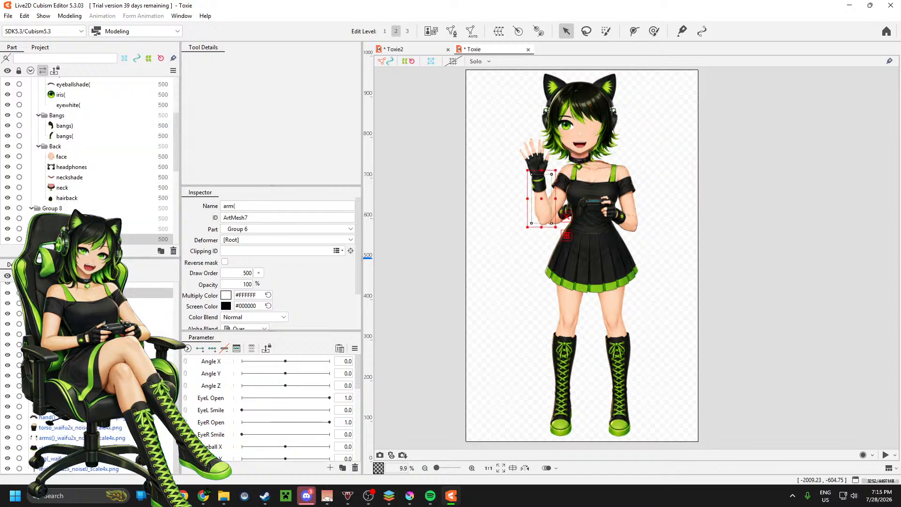
{"action": "left_click", "coordinate": [81, 472], "text": "shift"}
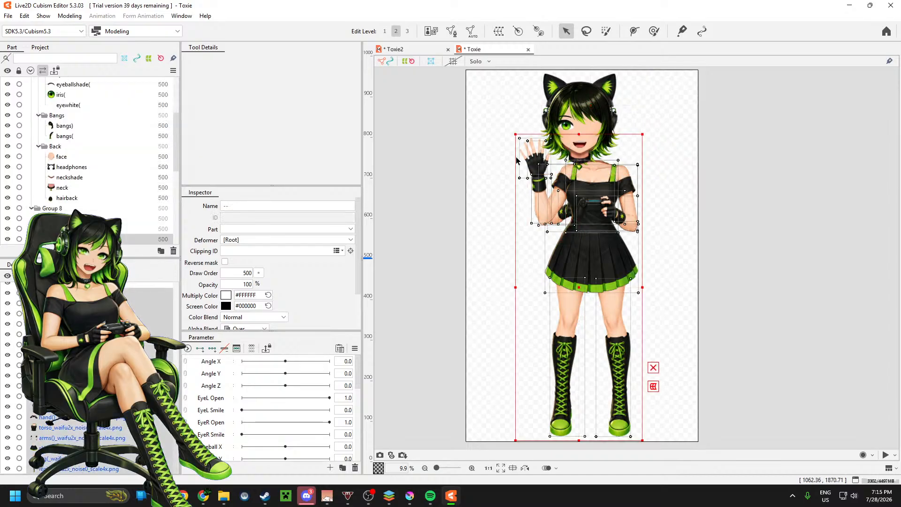
{"action": "mouse_move", "coordinate": [515, 135]}
{"action": "left_mouse_down"}
{"action": "mouse_move", "coordinate": [498, 125]}
{"action": "mouse_move", "coordinate": [506, 129]}
{"action": "left_mouse_up"}
{"action": "left_click_drag", "start_coordinate": [595, 185], "coordinate": [586, 182]}
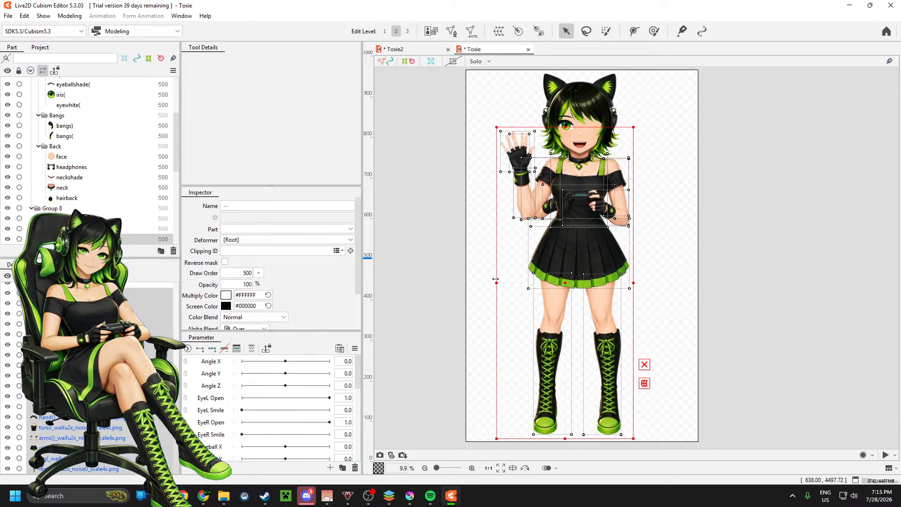
{"action": "left_click_drag", "start_coordinate": [497, 284], "coordinate": [503, 284]}
{"action": "left_click_drag", "start_coordinate": [585, 202], "coordinate": [583, 203]}
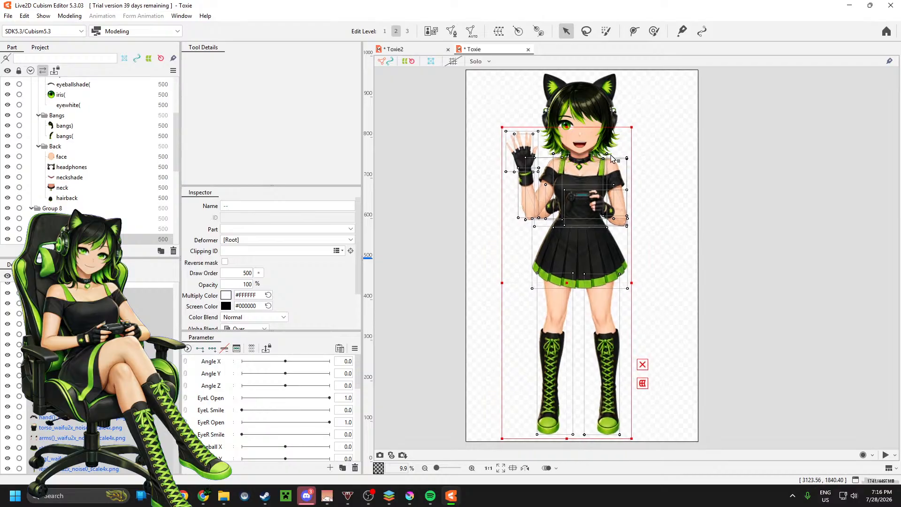
Step: Select all of the head meshes down to hairback, scale the head down slightly and place it back onto the neck opening of the body
{"action": "scroll", "coordinate": [589, 129], "scroll_direction": "up", "scroll_amount": 2}
{"action": "scroll", "coordinate": [590, 129], "scroll_direction": "down", "scroll_amount": 3}
{"action": "scroll", "coordinate": [589, 130], "scroll_direction": "up", "scroll_amount": 3}
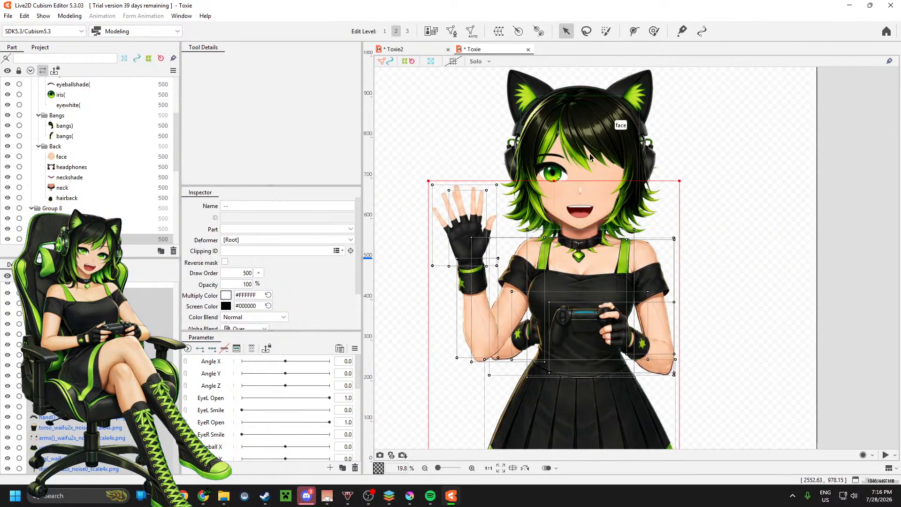
{"action": "scroll", "coordinate": [94, 371], "scroll_direction": "up", "scroll_amount": 3}
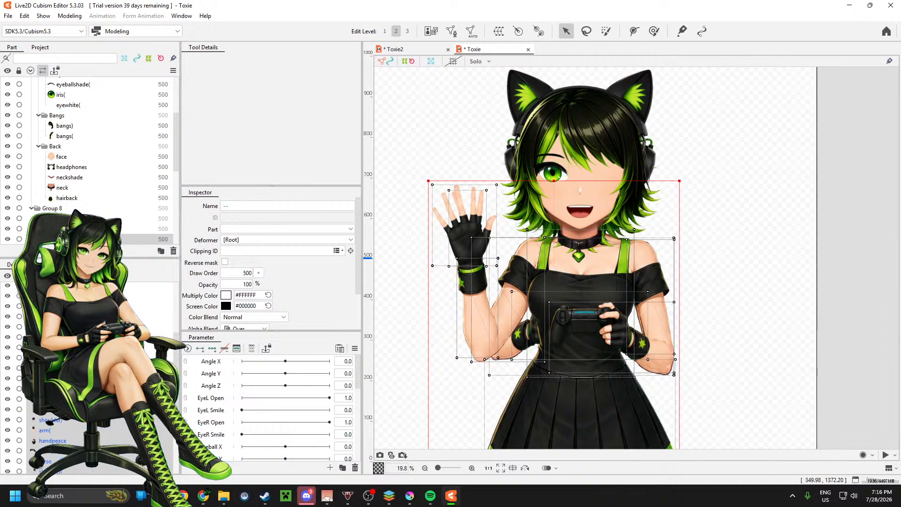
{"action": "left_click", "coordinate": [67, 198]}
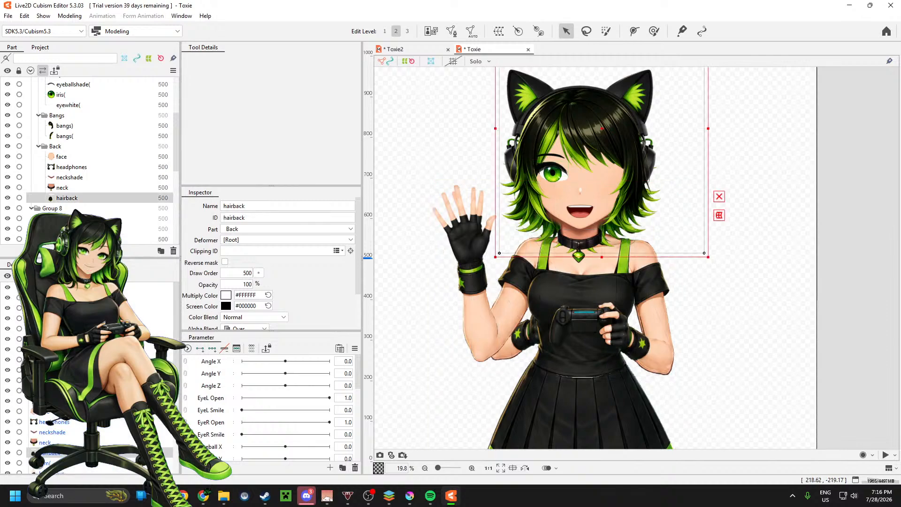
{"action": "left_click", "coordinate": [52, 287], "text": "shift"}
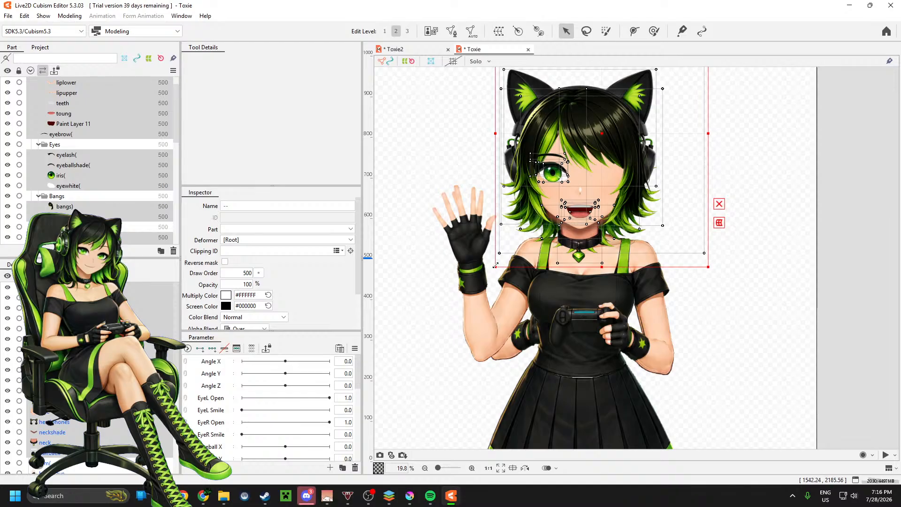
{"action": "left_click_drag", "start_coordinate": [496, 266], "coordinate": [518, 235]}
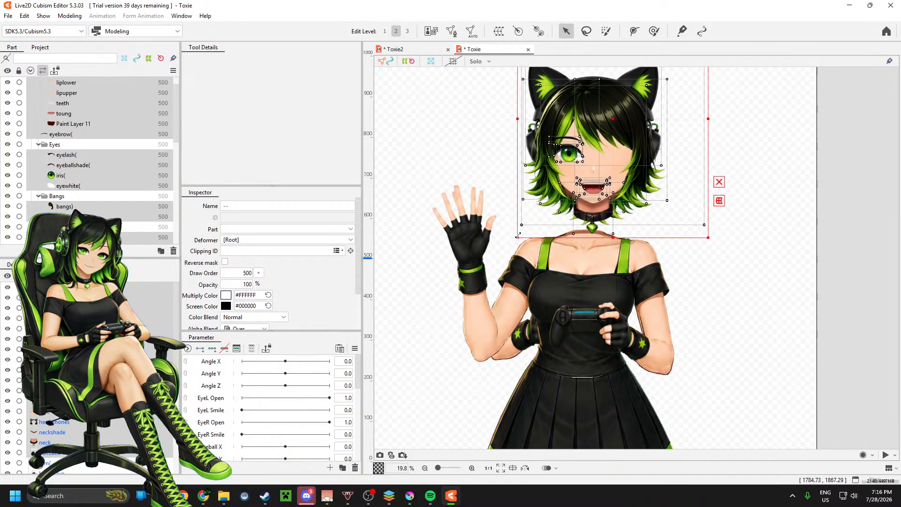
{"action": "left_click_drag", "start_coordinate": [619, 150], "coordinate": [609, 177]}
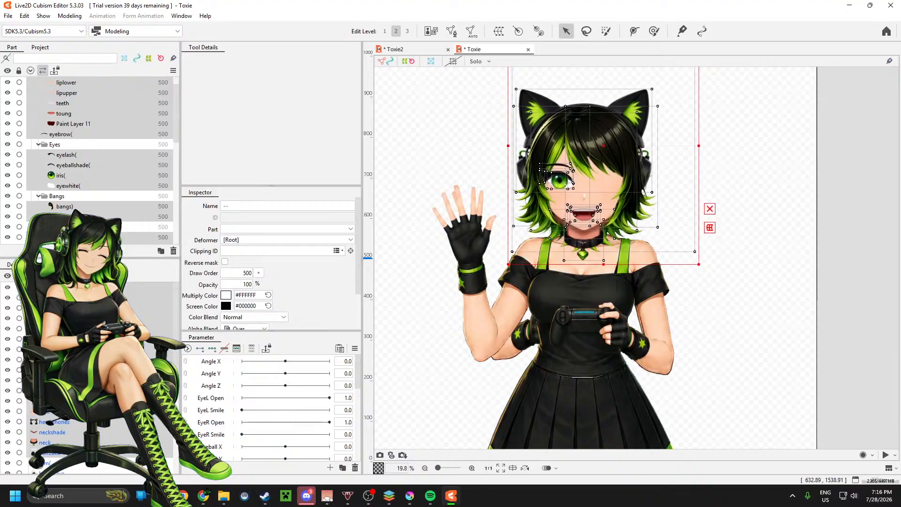
Step: Move the hairback mesh out of the Back part to the end of the Lower part inside Group 8
{"action": "left_click", "coordinate": [67, 176]}
{"action": "scroll", "coordinate": [52, 378], "scroll_direction": "down", "scroll_amount": 3}
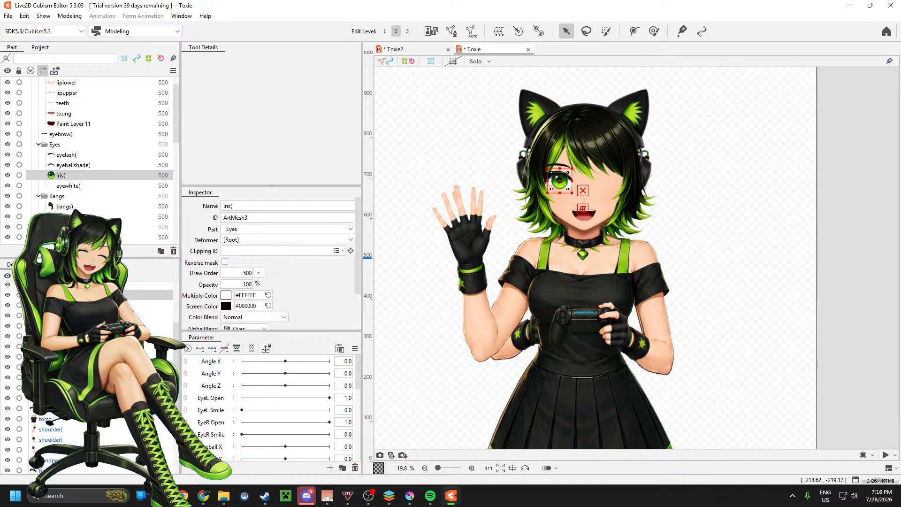
{"action": "left_click", "coordinate": [53, 378]}
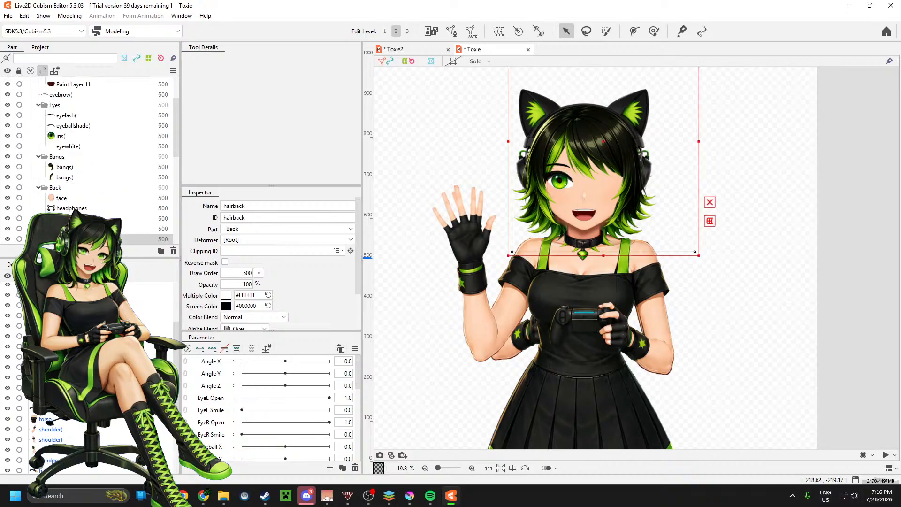
{"action": "scroll", "coordinate": [80, 164], "scroll_direction": "down", "scroll_amount": 3}
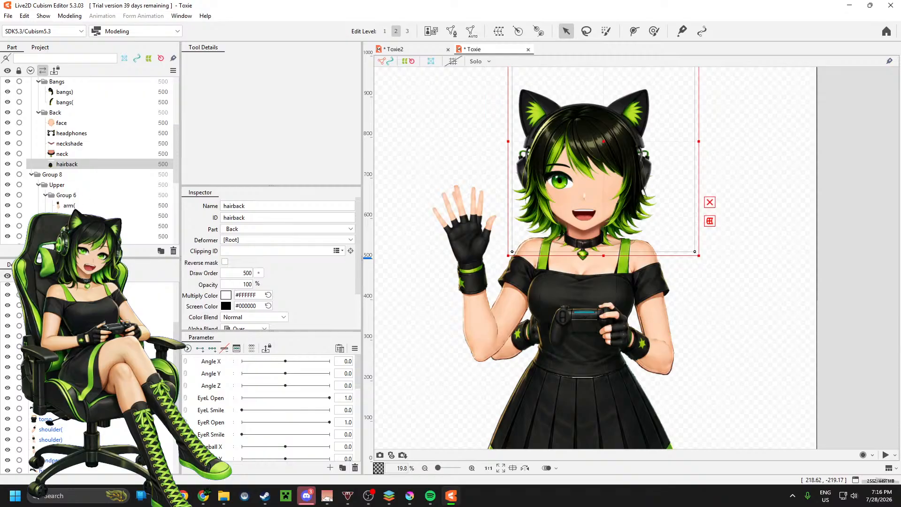
{"action": "scroll", "coordinate": [79, 165], "scroll_direction": "down", "scroll_amount": 4}
{"action": "scroll", "coordinate": [80, 164], "scroll_direction": "down", "scroll_amount": 3}
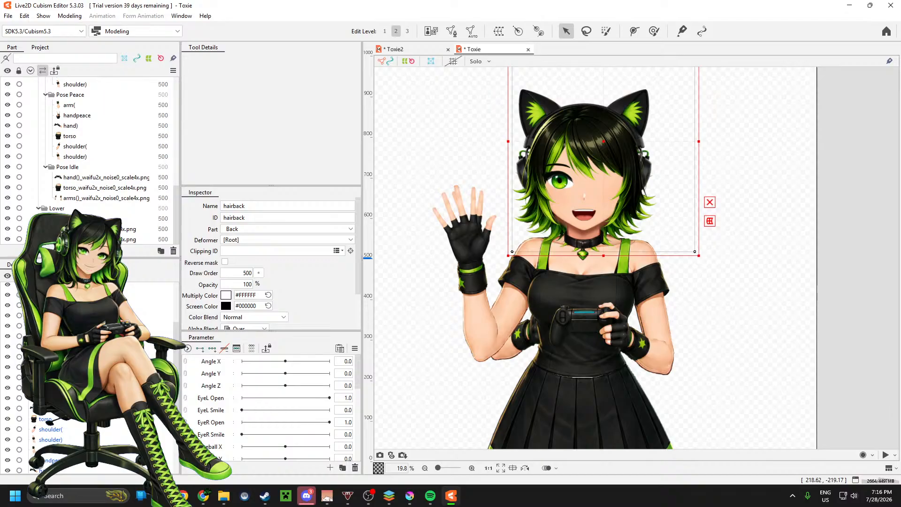
{"action": "scroll", "coordinate": [97, 176], "scroll_direction": "up", "scroll_amount": 6}
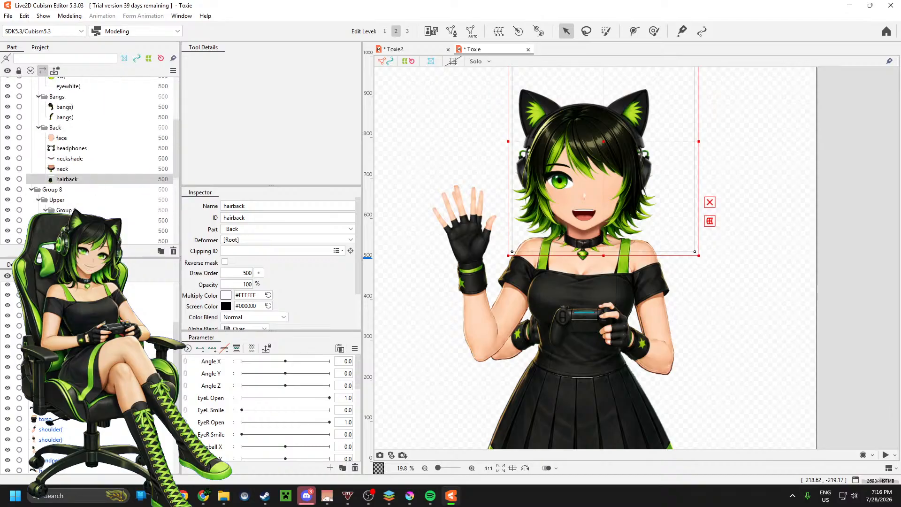
{"action": "scroll", "coordinate": [94, 178], "scroll_direction": "down", "scroll_amount": 2}
{"action": "scroll", "coordinate": [96, 155], "scroll_direction": "down", "scroll_amount": 5}
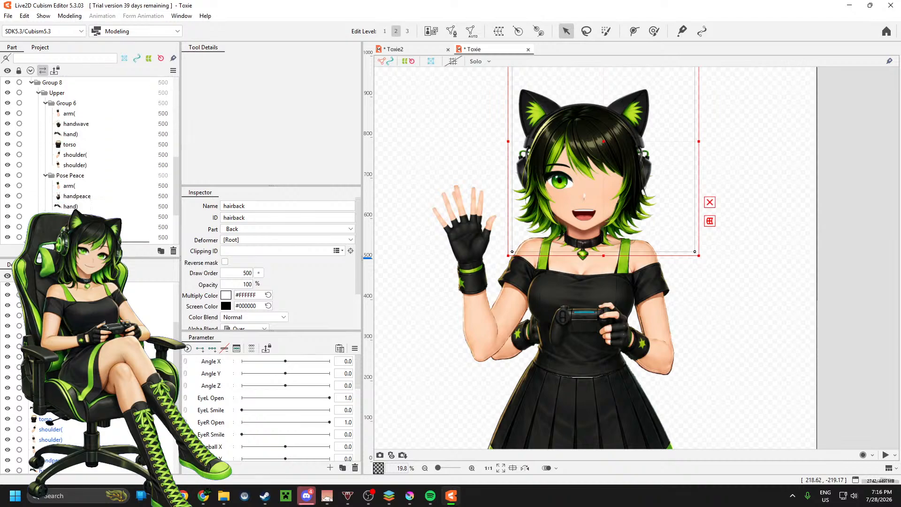
{"action": "scroll", "coordinate": [94, 160], "scroll_direction": "down", "scroll_amount": 1}
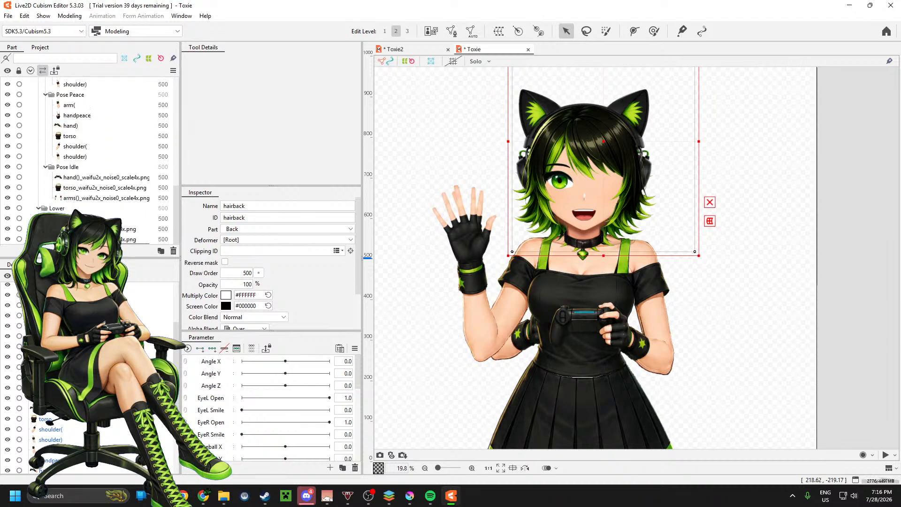
{"action": "left_click_drag", "start_coordinate": [96, 242], "coordinate": [96, 243]}
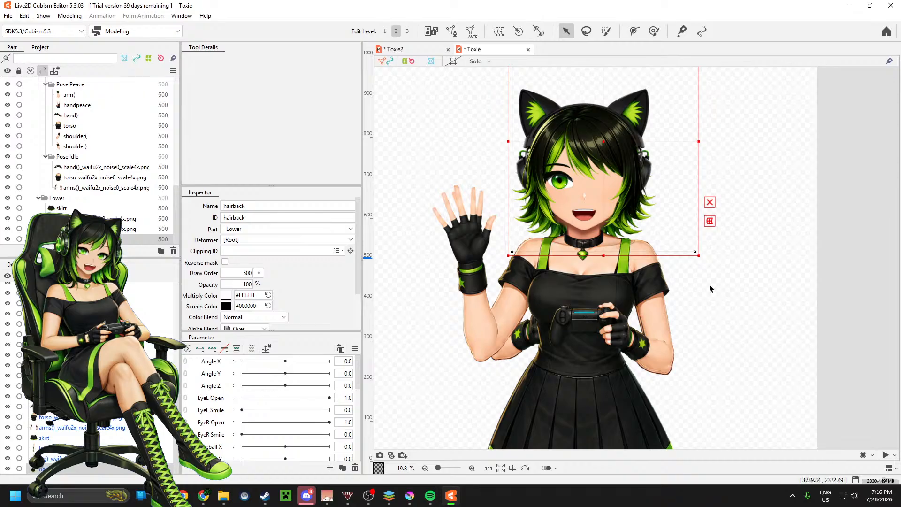
Step: Deselect the hair mesh and examine the whole figure's proportions and how the head, hair and neck fit the torso
{"action": "left_click", "coordinate": [771, 213]}
{"action": "scroll", "coordinate": [614, 279], "scroll_direction": "down", "scroll_amount": 2}
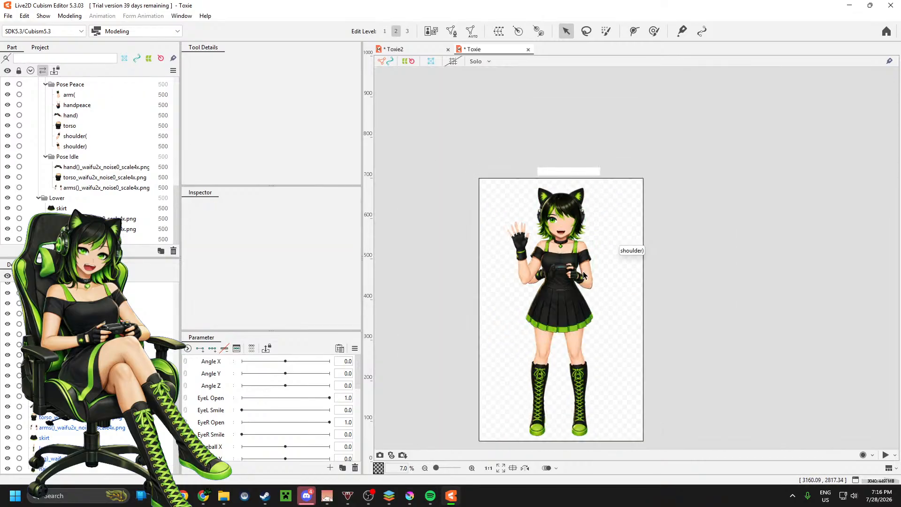
{"action": "scroll", "coordinate": [583, 272], "scroll_direction": "up", "scroll_amount": 2}
{"action": "scroll", "coordinate": [531, 251], "scroll_direction": "up", "scroll_amount": 2}
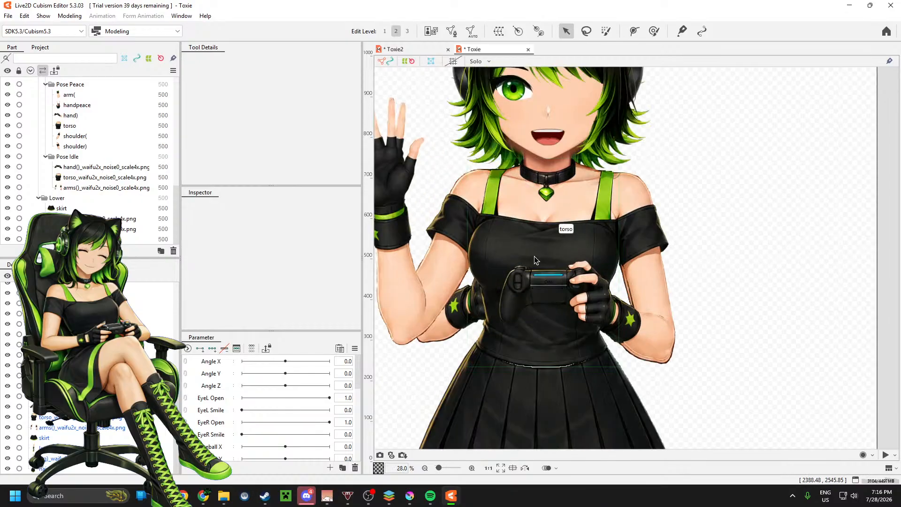
{"action": "scroll", "coordinate": [535, 257], "scroll_direction": "down", "scroll_amount": 1}
{"action": "scroll", "coordinate": [530, 177], "scroll_direction": "up", "scroll_amount": 2}
{"action": "scroll", "coordinate": [542, 209], "scroll_direction": "down", "scroll_amount": 2}
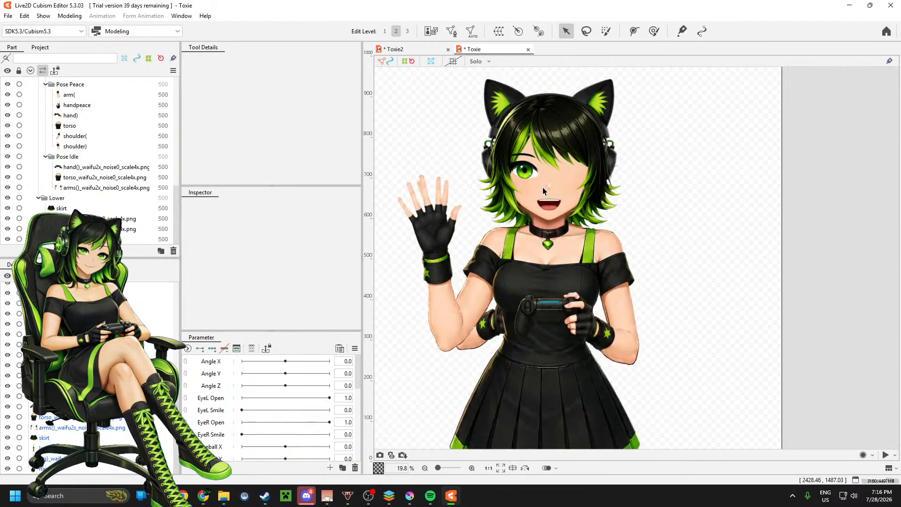
{"action": "scroll", "coordinate": [559, 93], "scroll_direction": "up", "scroll_amount": 1}
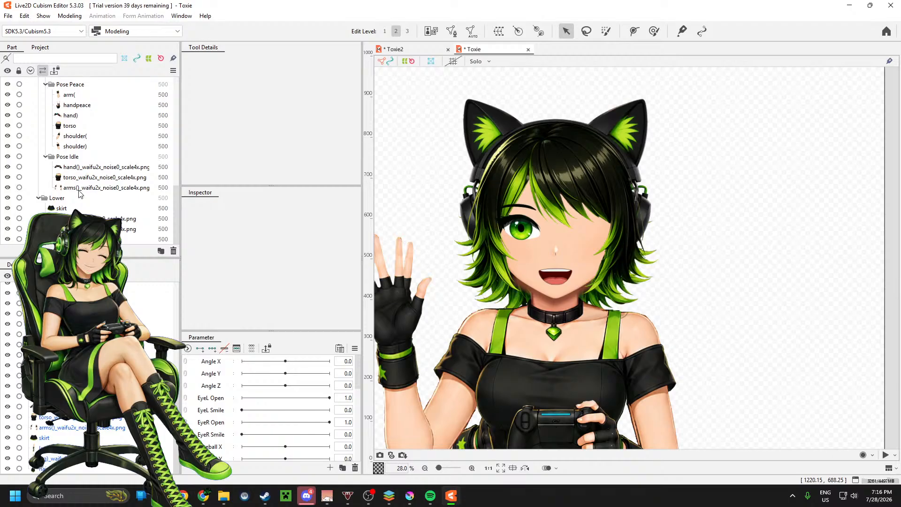
Step: Hide the Group 8 body part in the parts list
{"action": "scroll", "coordinate": [71, 194], "scroll_direction": "up", "scroll_amount": 5}
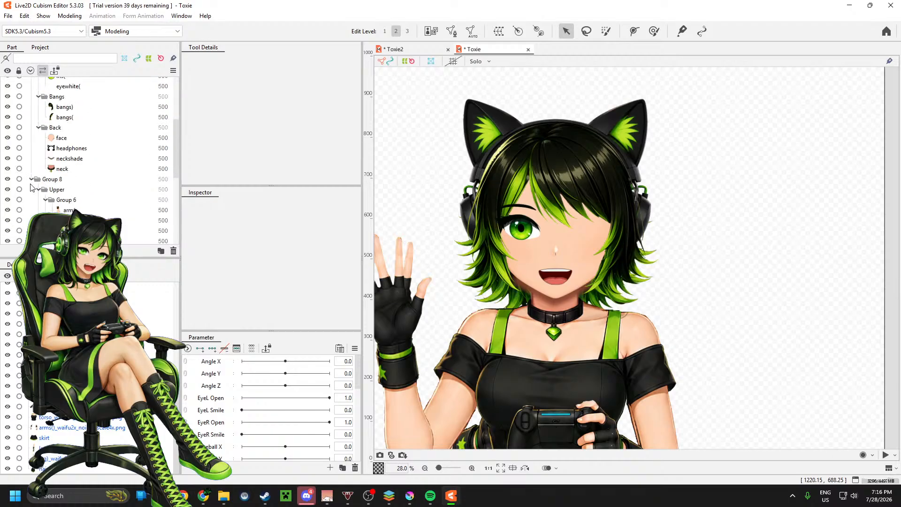
{"action": "scroll", "coordinate": [31, 182], "scroll_direction": "up", "scroll_amount": 2}
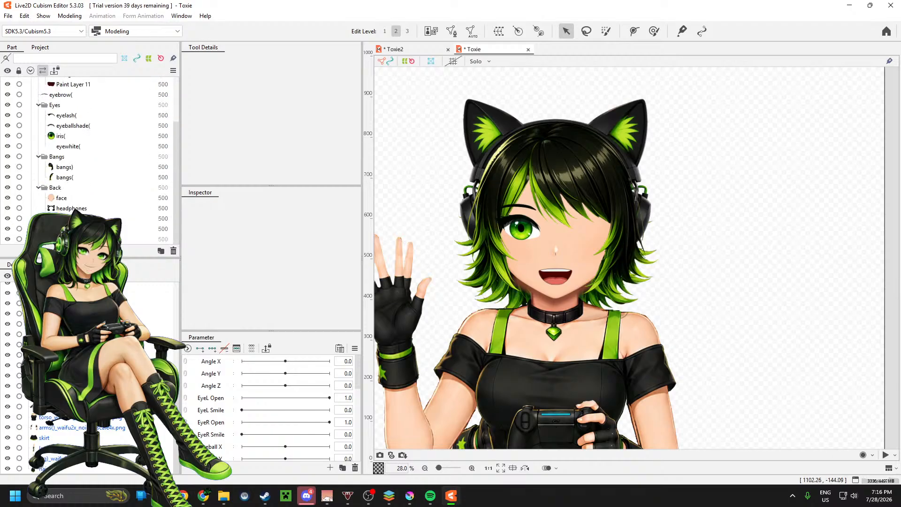
{"action": "left_click", "coordinate": [7, 239]}
Step: Select the eyelash( mesh on the visible eye and generate its mesh automatically with the Deformation (Heavy) preset
{"action": "scroll", "coordinate": [614, 236], "scroll_direction": "down", "scroll_amount": 2}
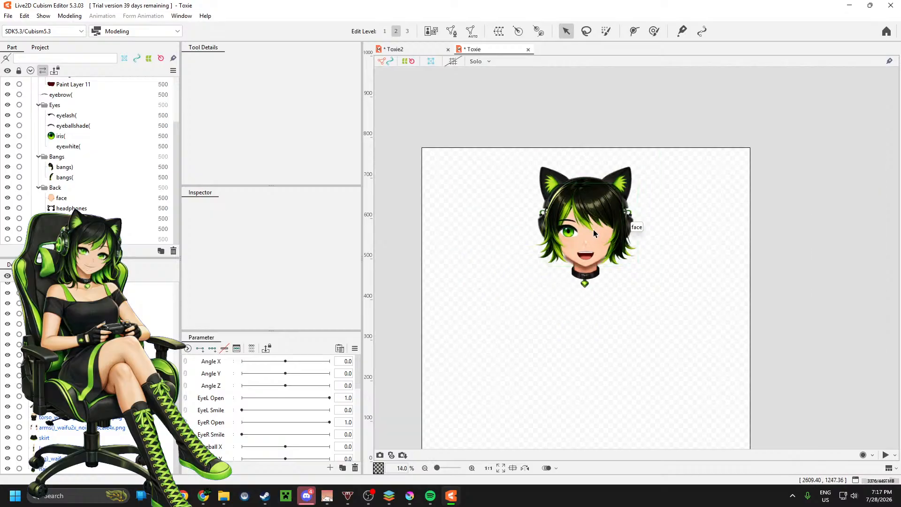
{"action": "scroll", "coordinate": [593, 230], "scroll_direction": "up", "scroll_amount": 4}
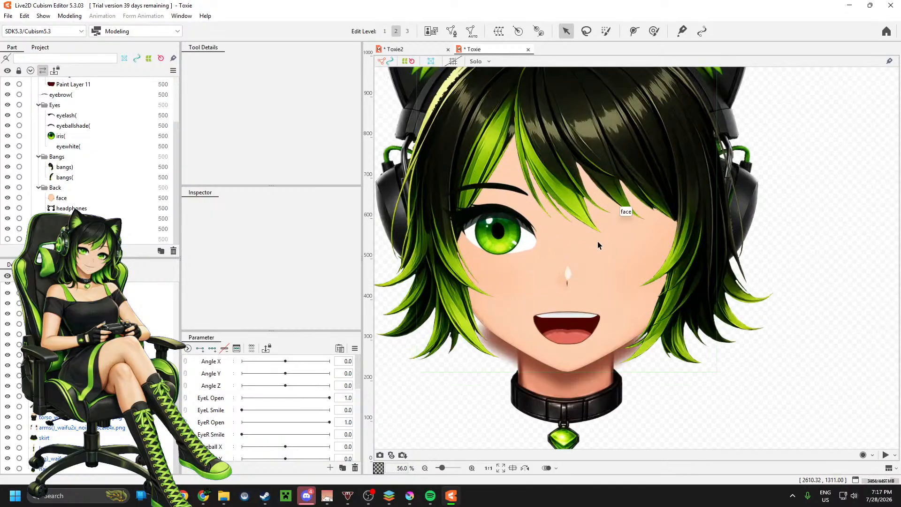
{"action": "scroll", "coordinate": [590, 255], "scroll_direction": "down", "scroll_amount": 2}
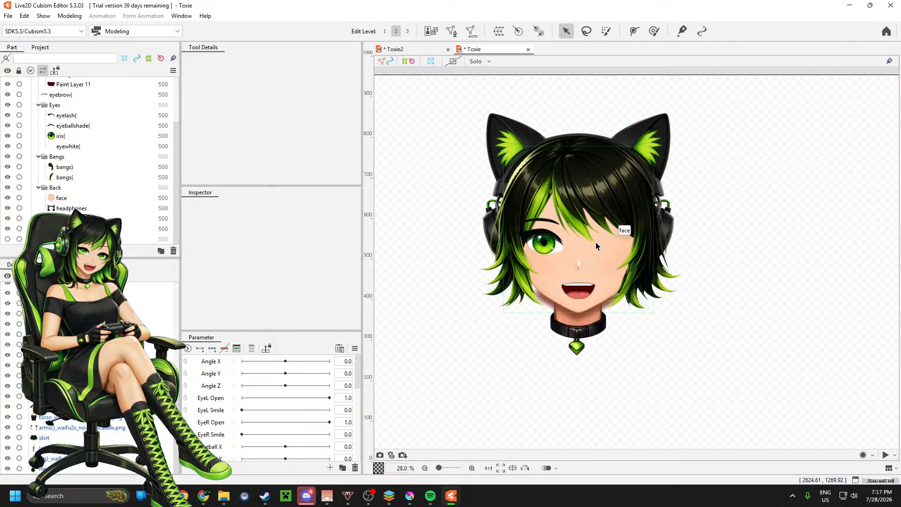
{"action": "scroll", "coordinate": [570, 246], "scroll_direction": "up", "scroll_amount": 5}
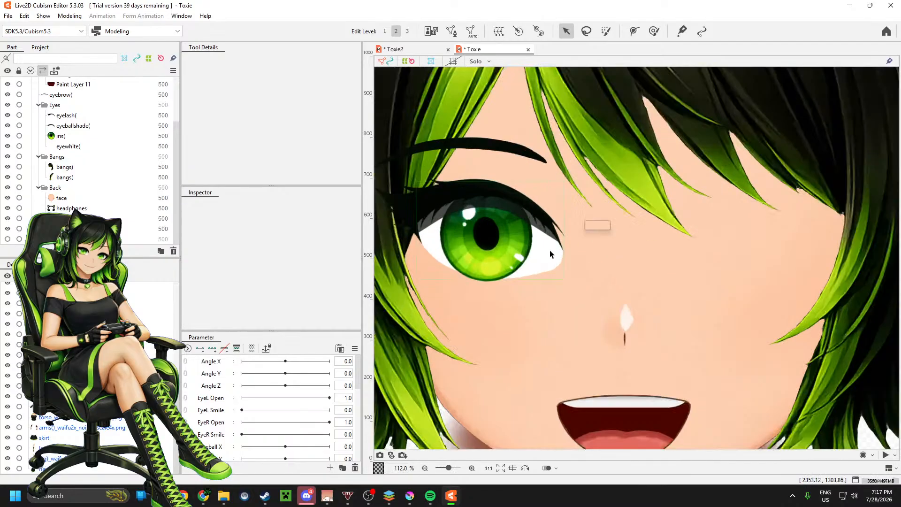
{"action": "scroll", "coordinate": [521, 225], "scroll_direction": "down", "scroll_amount": 3}
{"action": "scroll", "coordinate": [520, 225], "scroll_direction": "up", "scroll_amount": 3}
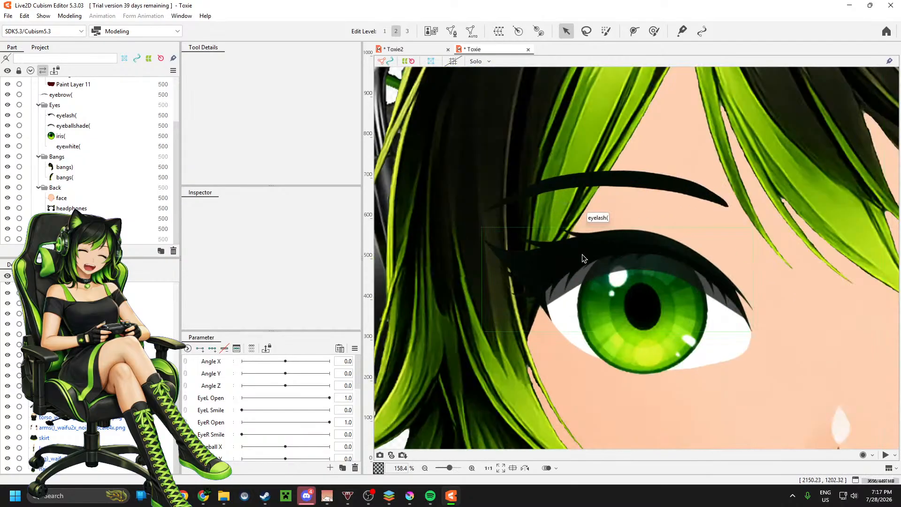
{"action": "left_click", "coordinate": [583, 258]}
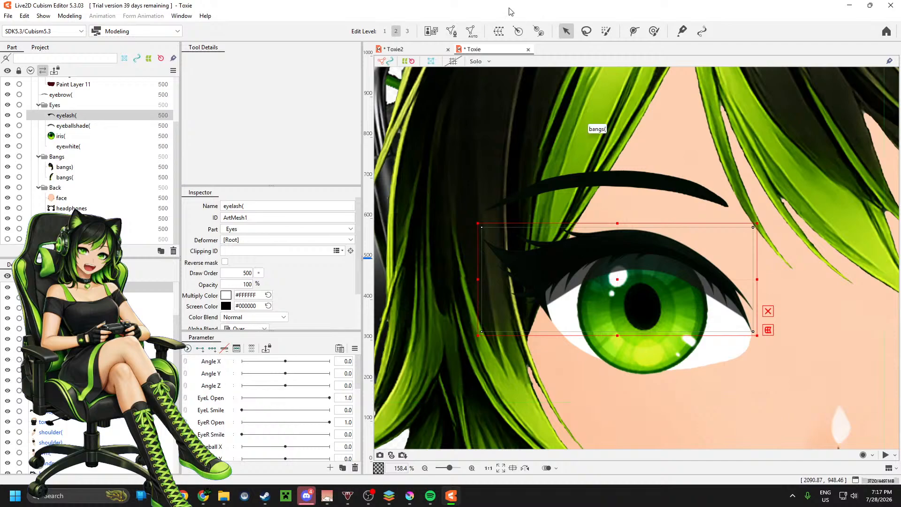
{"action": "left_click", "coordinate": [470, 32]}
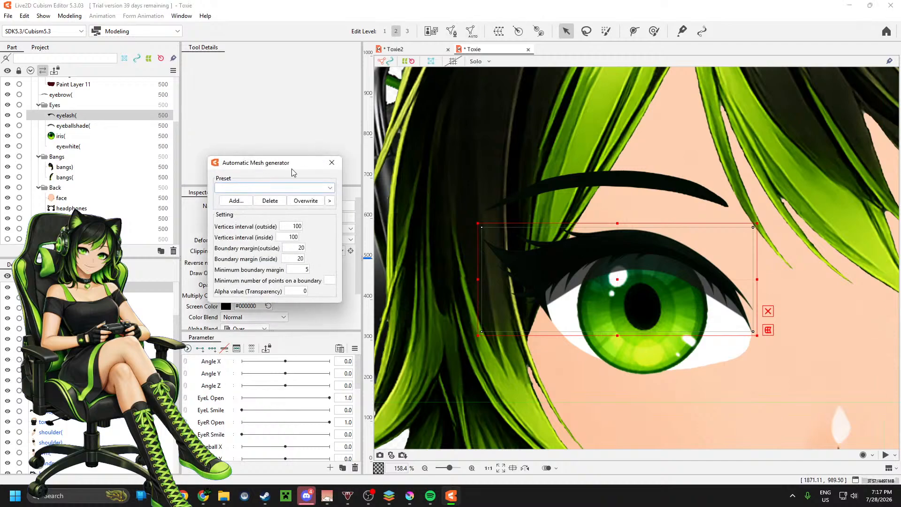
{"action": "left_click", "coordinate": [301, 187]}
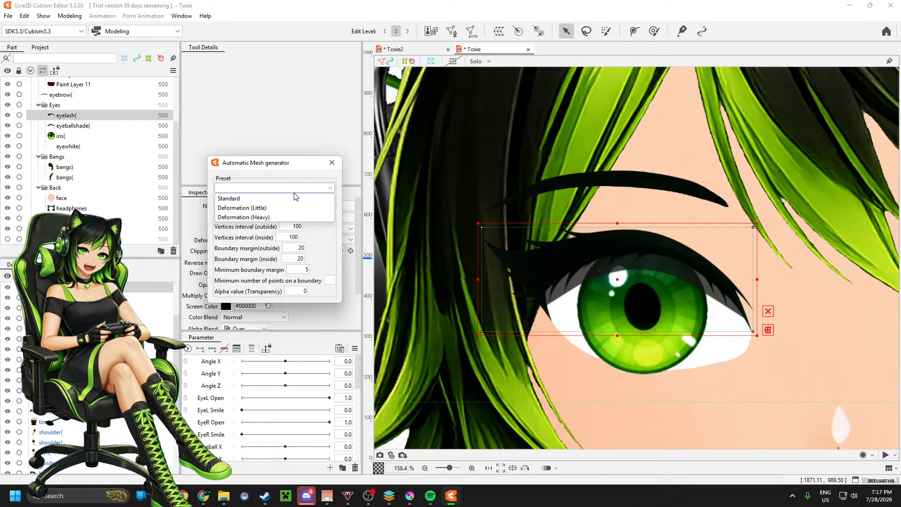
{"action": "left_click", "coordinate": [278, 216]}
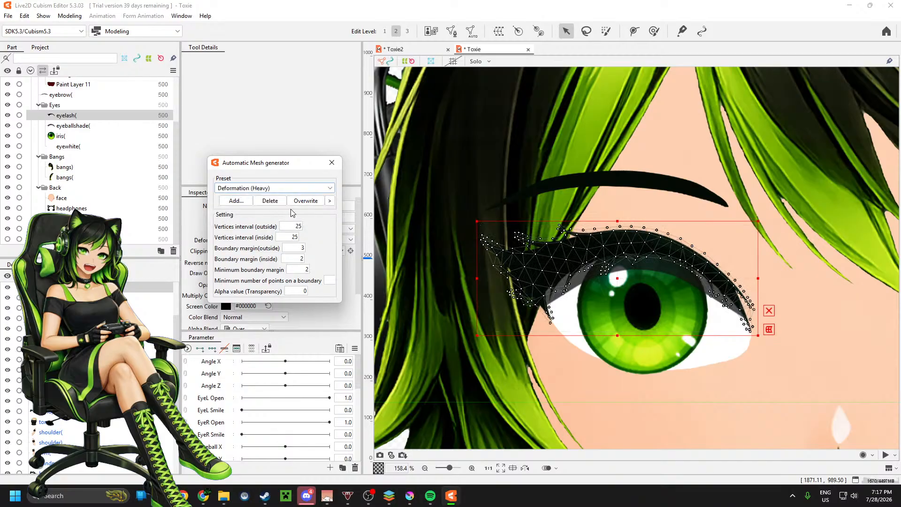
Step: Inspect the eyelash mesh density and try the Deformation (Little) and Standard presets for comparison
{"action": "scroll", "coordinate": [534, 255], "scroll_direction": "up", "scroll_amount": 3}
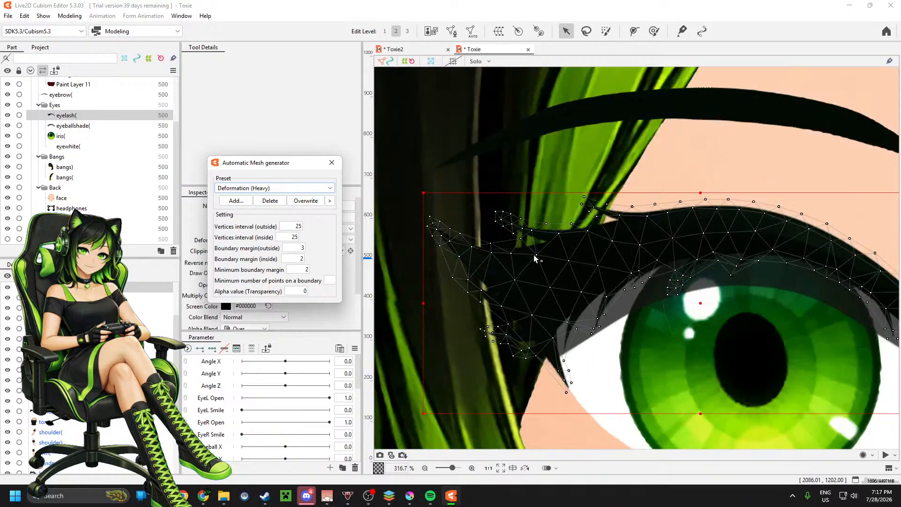
{"action": "scroll", "coordinate": [562, 268], "scroll_direction": "down", "scroll_amount": 1}
{"action": "scroll", "coordinate": [568, 269], "scroll_direction": "up", "scroll_amount": 2}
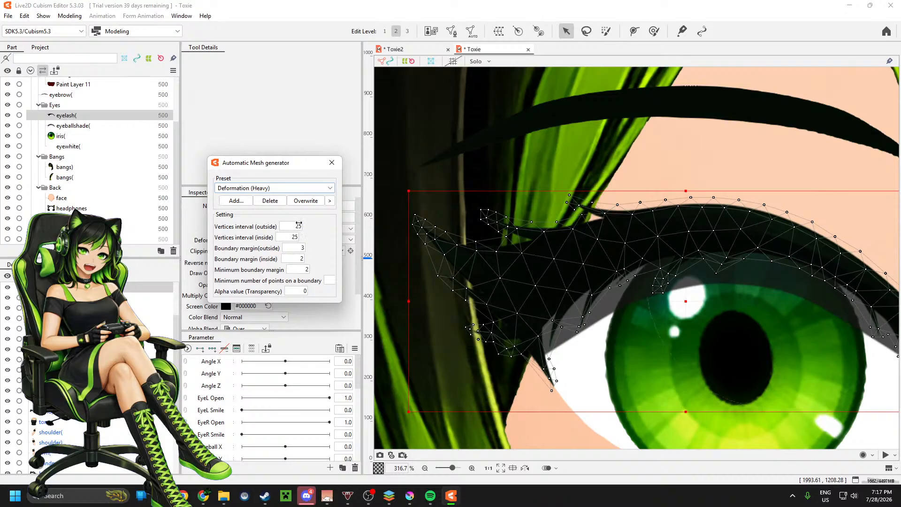
{"action": "left_click", "coordinate": [272, 188]}
{"action": "left_click", "coordinate": [274, 207]}
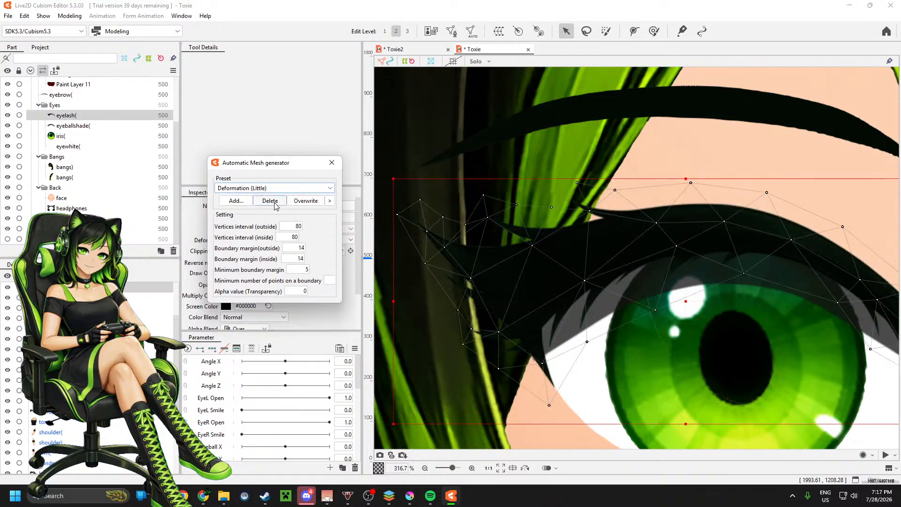
{"action": "left_click", "coordinate": [272, 189]}
{"action": "left_click", "coordinate": [266, 201]}
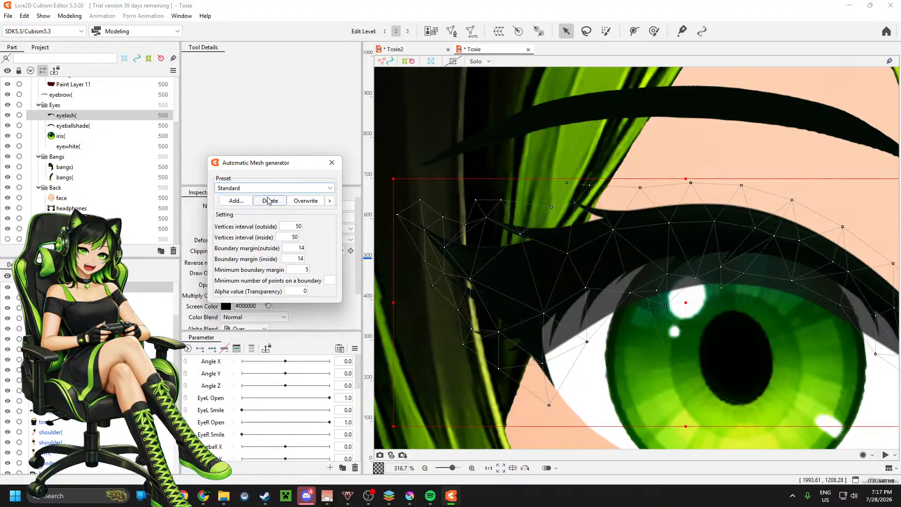
Step: Apply the Deformation (Heavy) preset to the eyelash mesh again and check its coverage over the whole lash
{"action": "left_click", "coordinate": [271, 187]}
{"action": "left_click", "coordinate": [275, 217]}
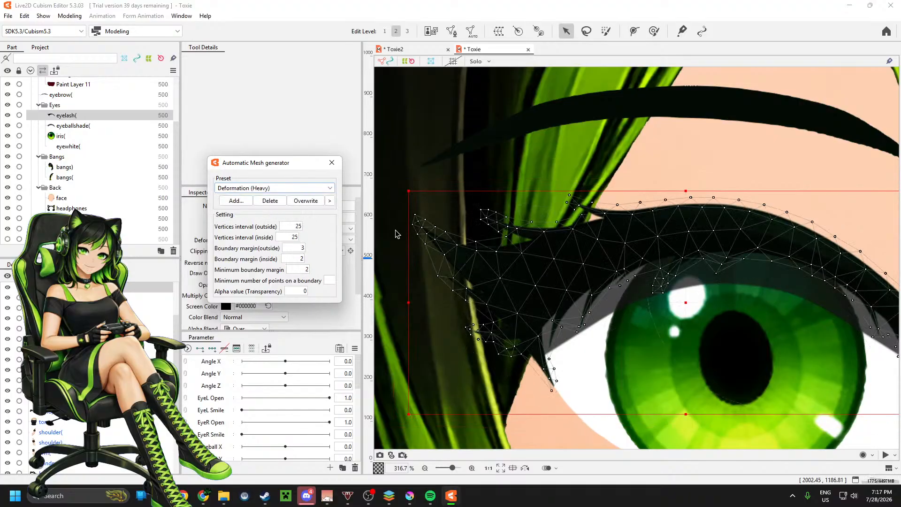
{"action": "scroll", "coordinate": [395, 233], "scroll_direction": "down", "scroll_amount": 2}
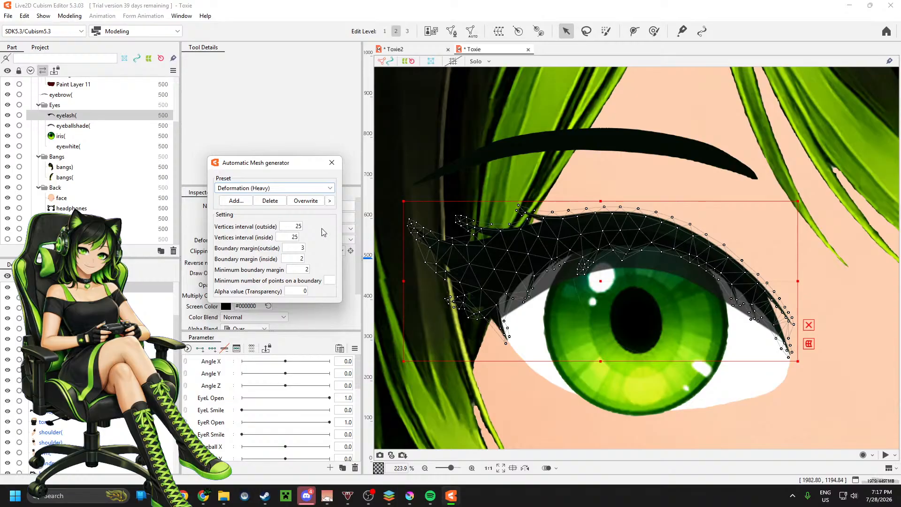
Step: Set the inside vertices interval of the eyelash mesh to 46, close the automatic generator and open the mesh for manual editing
{"action": "left_click_drag", "start_coordinate": [289, 237], "coordinate": [291, 237]}
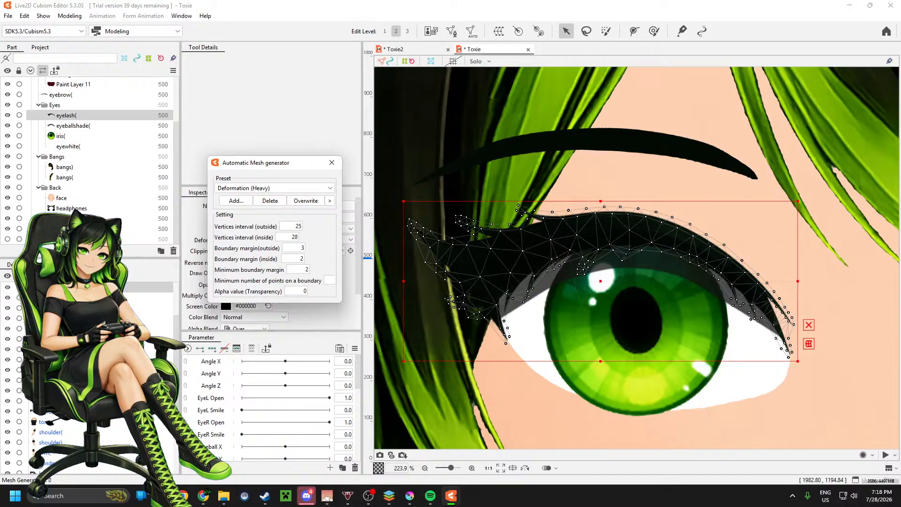
{"action": "scroll", "coordinate": [288, 237], "scroll_direction": "up", "scroll_amount": 8}
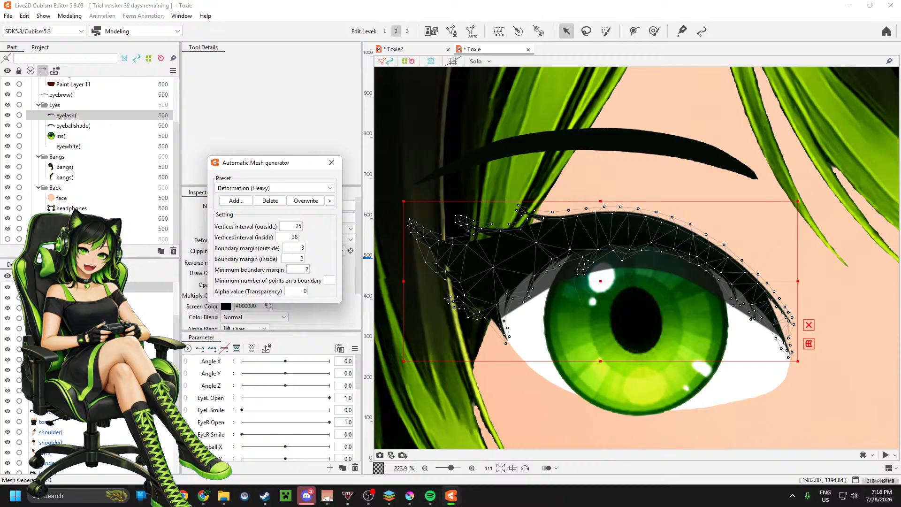
{"action": "scroll", "coordinate": [287, 237], "scroll_direction": "up", "scroll_amount": 2}
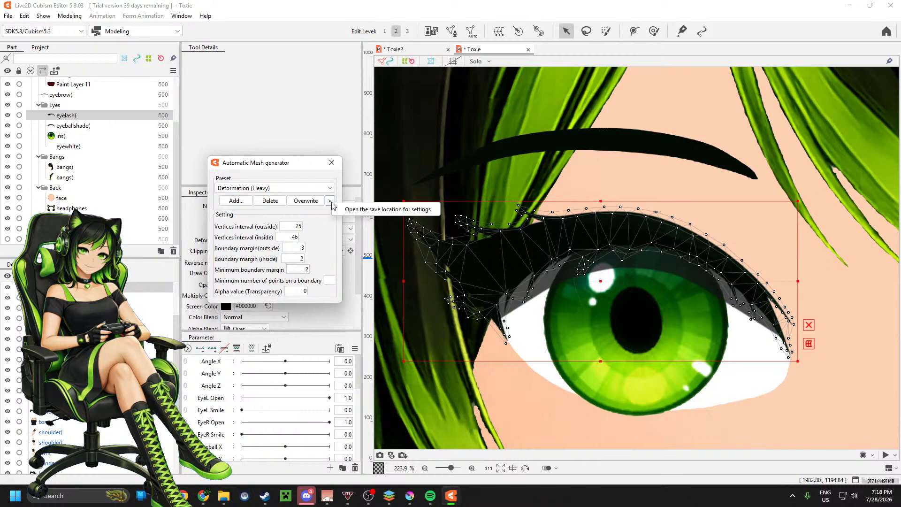
{"action": "mouse_move", "coordinate": [292, 227]}
{"action": "left_mouse_down"}
{"action": "mouse_move", "coordinate": [340, 227]}
{"action": "mouse_move", "coordinate": [299, 228]}
{"action": "left_mouse_up"}
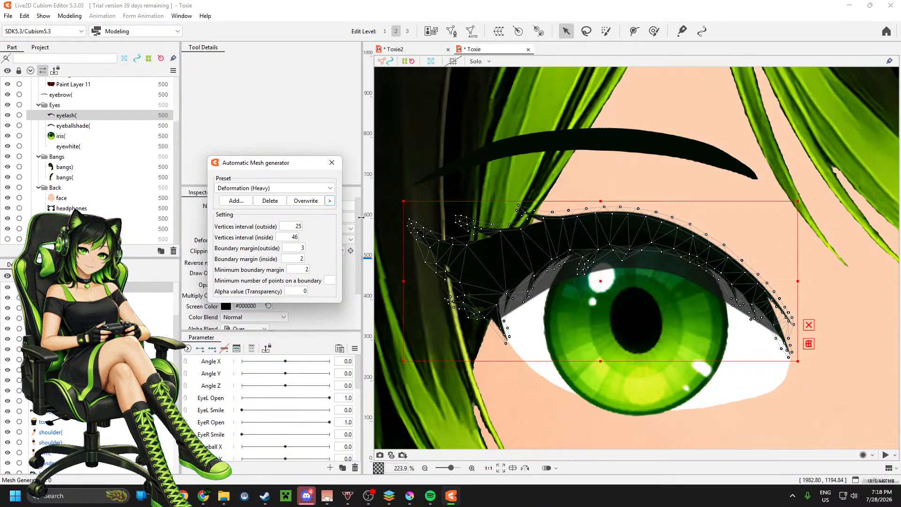
{"action": "left_click", "coordinate": [332, 163]}
{"action": "left_click", "coordinate": [451, 32]}
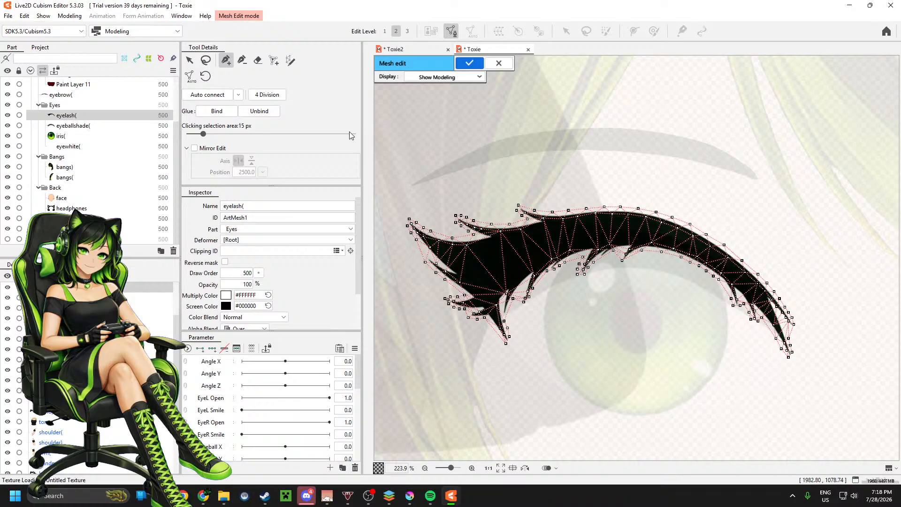
Step: Try the Glue functions and 4 Division on the eyelash mesh, and undo the division
{"action": "left_click", "coordinate": [291, 61]}
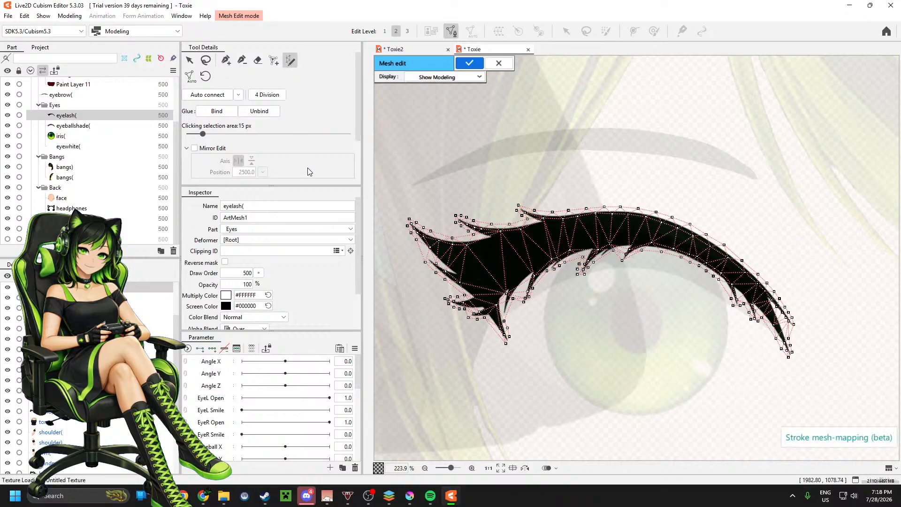
{"action": "left_click", "coordinate": [251, 112]}
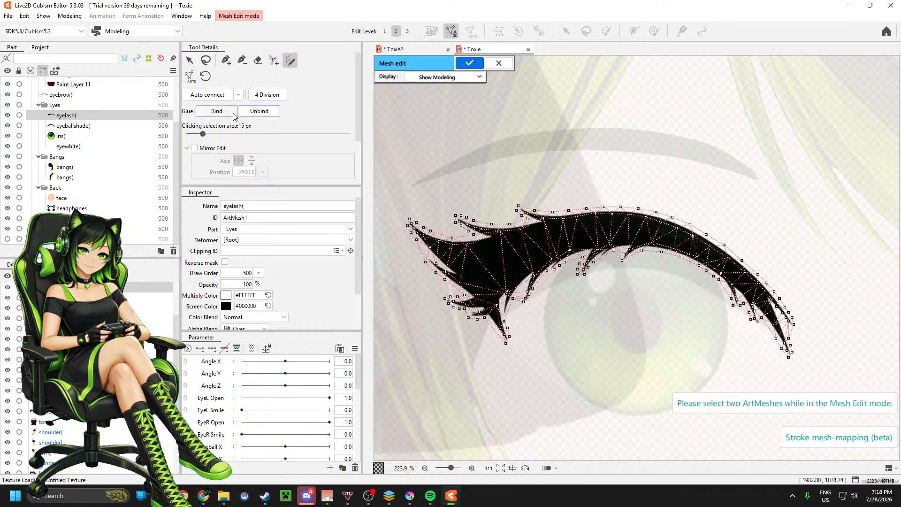
{"action": "left_click", "coordinate": [231, 114]}
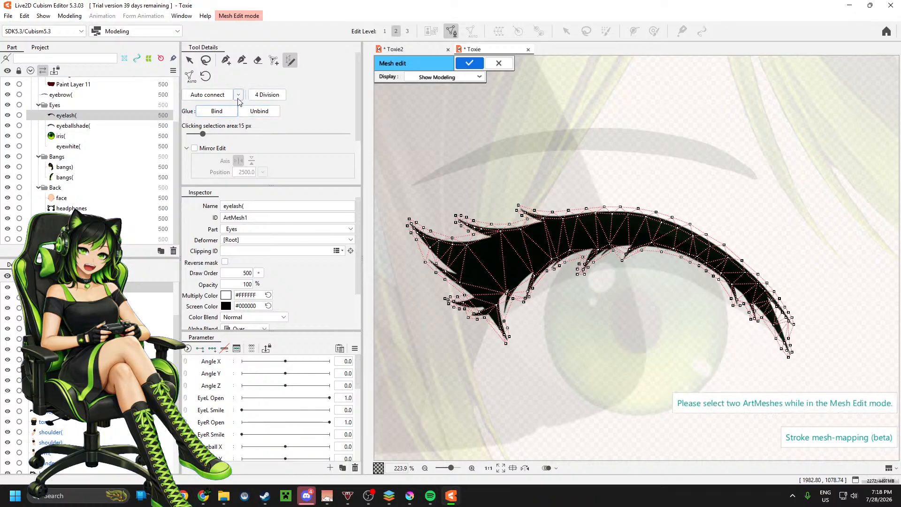
{"action": "left_click", "coordinate": [265, 96]}
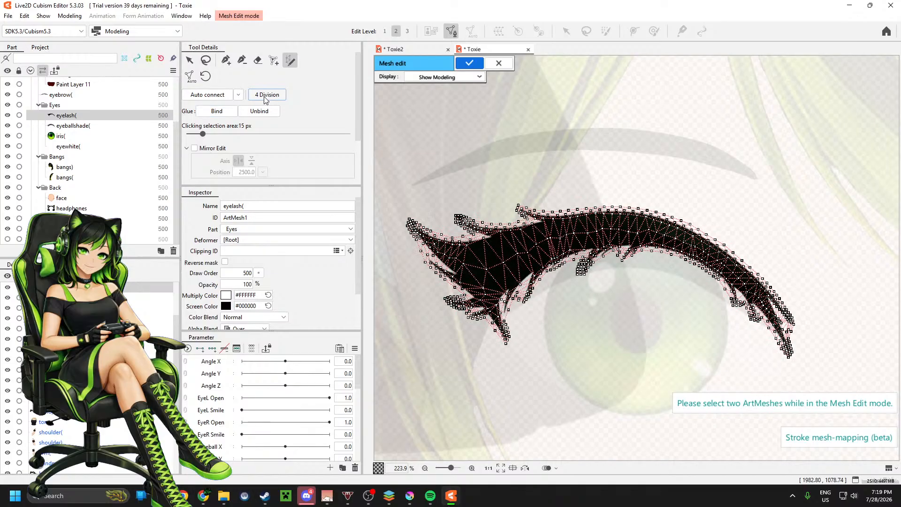
{"action": "key", "text": "ctrl+z"}
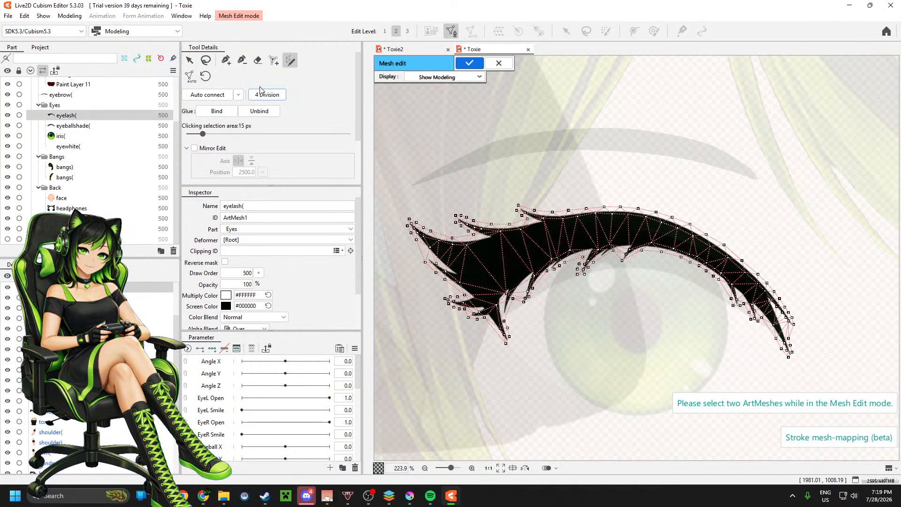
Step: Try adding vertices along the interior of the eyelash from its thick winged end towards the middle
{"action": "left_click", "coordinate": [229, 62]}
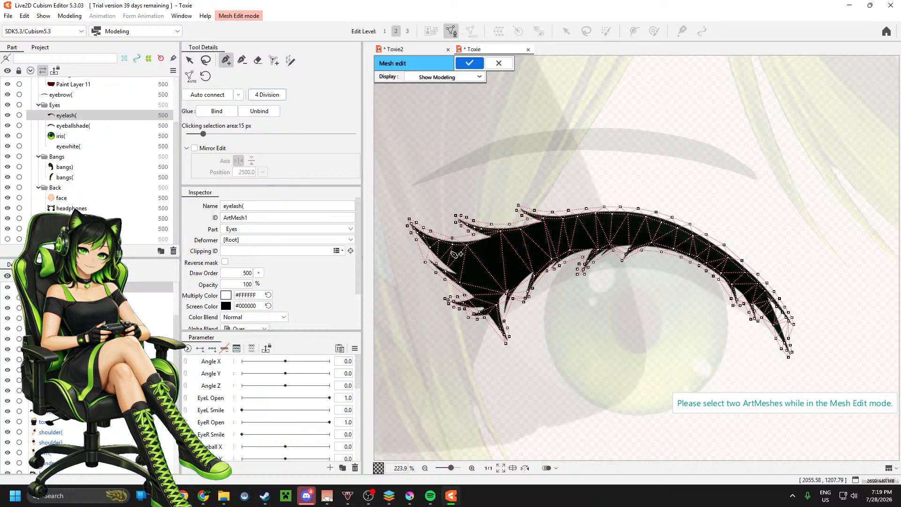
{"action": "left_click", "coordinate": [487, 269]}
{"action": "left_click", "coordinate": [521, 253]}
{"action": "left_click", "coordinate": [550, 243]}
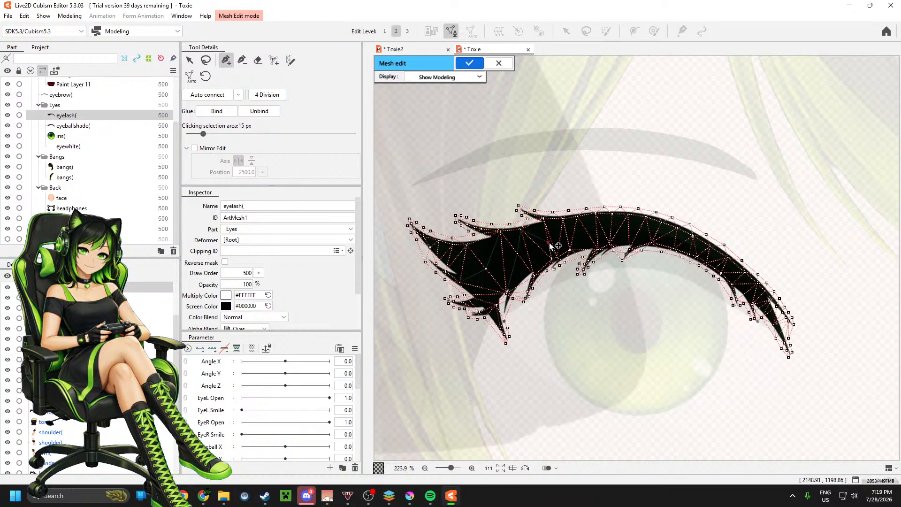
{"action": "left_click", "coordinate": [574, 233]}
Step: Try a Stroke mesh-mapping path along the eyelash's centre, look through the mesh-mapping settings and leave the stroke
{"action": "left_click", "coordinate": [291, 60]}
{"action": "mouse_move", "coordinate": [480, 274]}
{"action": "left_mouse_down"}
{"action": "mouse_move", "coordinate": [548, 241]}
{"action": "mouse_move", "coordinate": [644, 231]}
{"action": "mouse_move", "coordinate": [711, 251]}
{"action": "mouse_move", "coordinate": [774, 319]}
{"action": "left_mouse_up"}
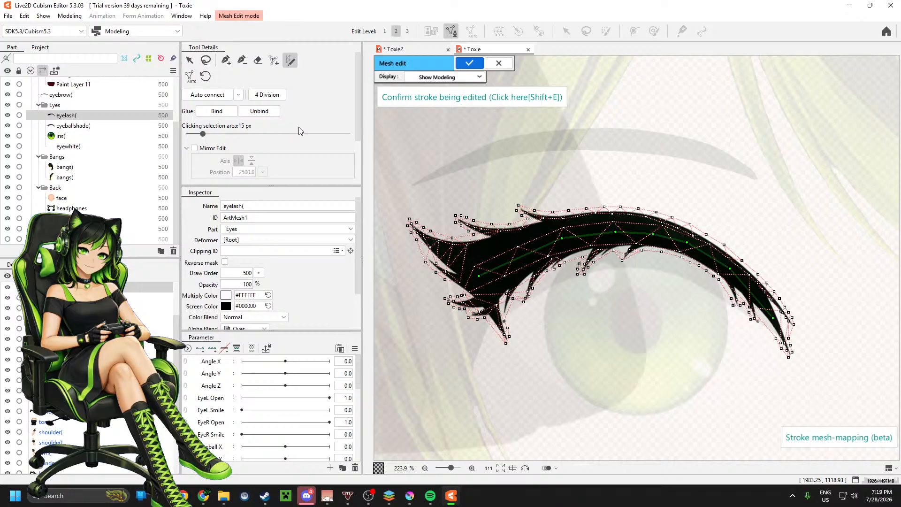
{"action": "scroll", "coordinate": [297, 151], "scroll_direction": "down", "scroll_amount": 1}
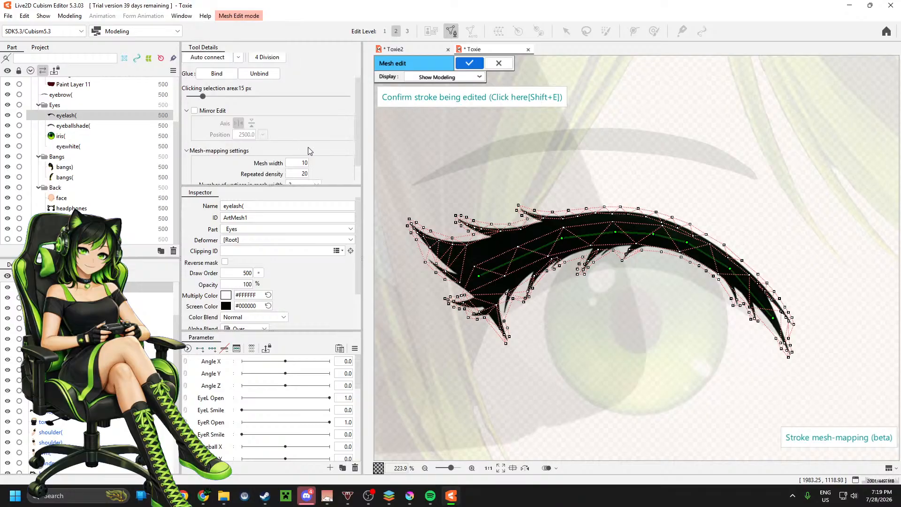
{"action": "scroll", "coordinate": [310, 151], "scroll_direction": "down", "scroll_amount": 1}
{"action": "scroll", "coordinate": [325, 142], "scroll_direction": "up", "scroll_amount": 1}
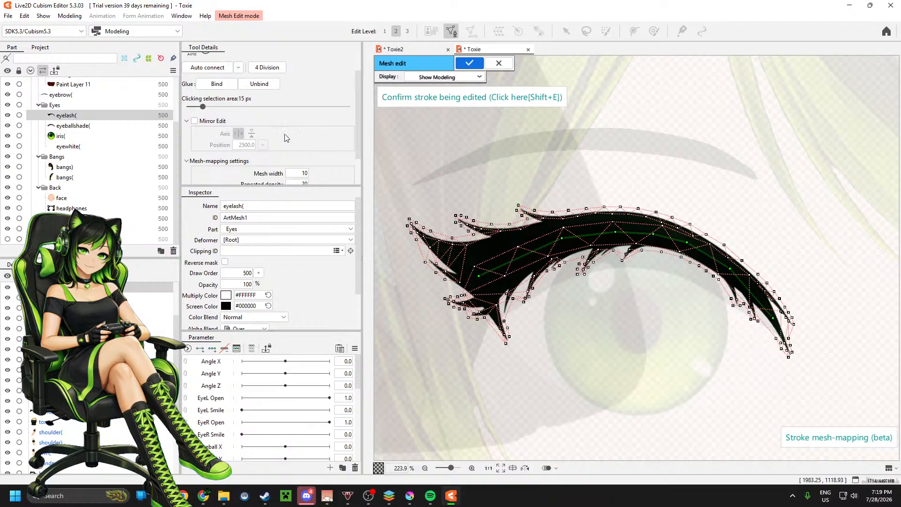
{"action": "key", "text": "shift+e"}
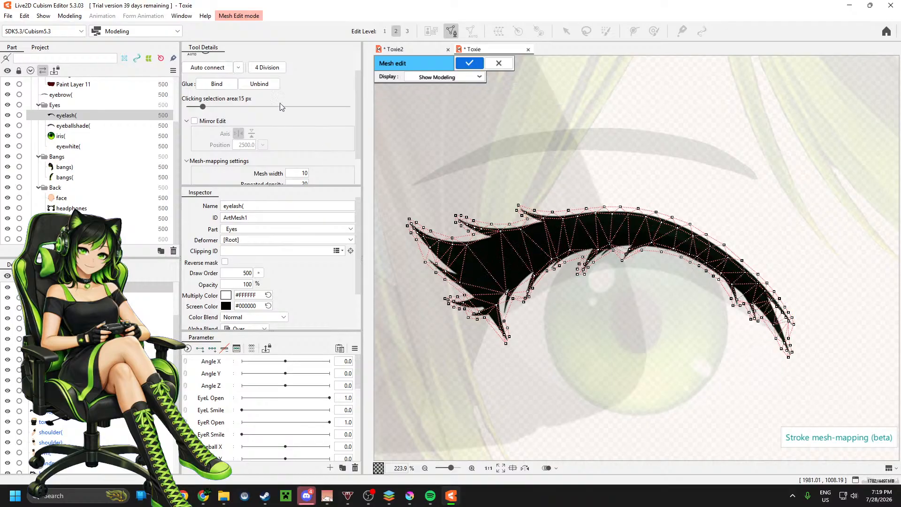
{"action": "scroll", "coordinate": [282, 112], "scroll_direction": "up", "scroll_amount": 1}
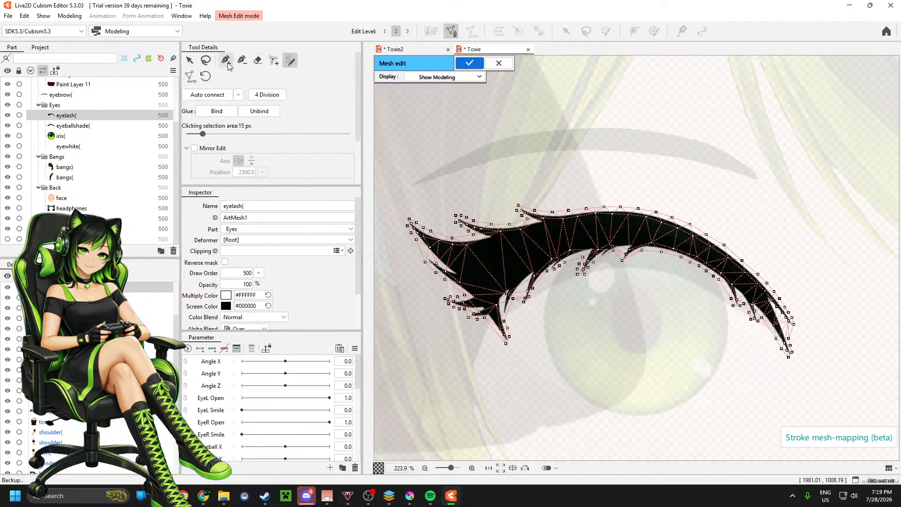
Step: Try placing a few interior points in the thick part of the eyelash mesh, and undo them
{"action": "left_click", "coordinate": [274, 60]}
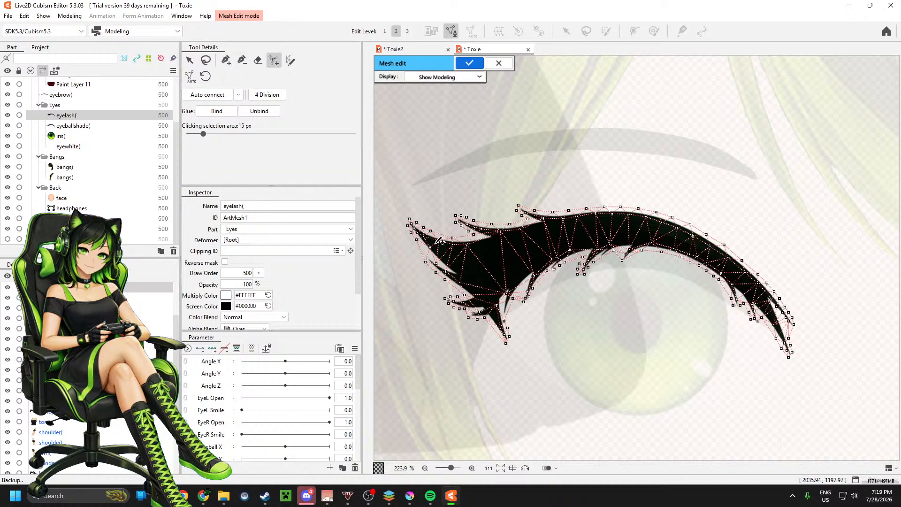
{"action": "left_click", "coordinate": [490, 255]}
{"action": "left_click", "coordinate": [536, 252]}
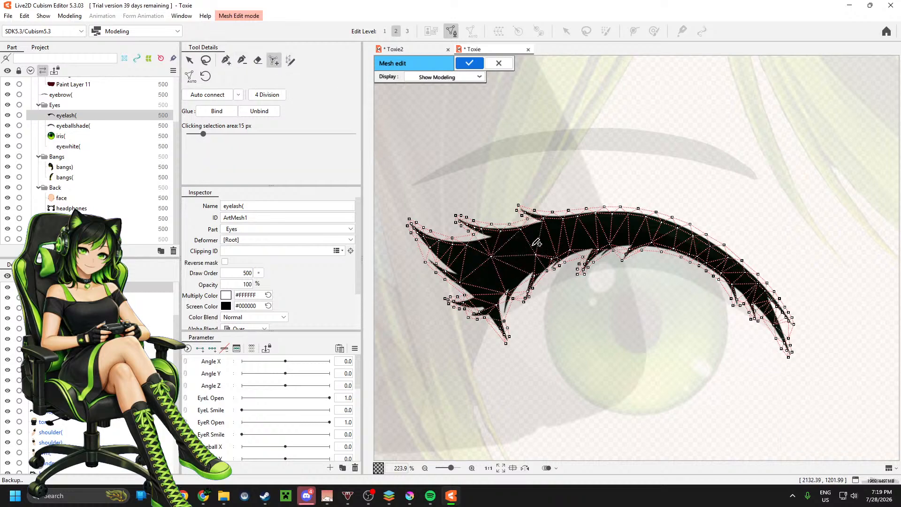
{"action": "left_click", "coordinate": [554, 231]}
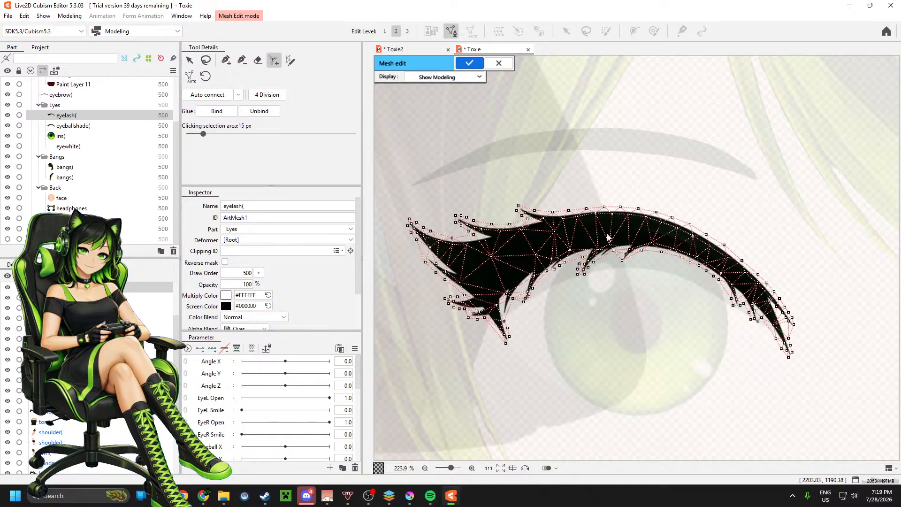
{"action": "key", "text": "ctrl+z"}
{"action": "key", "text": "ctrl+z"}
{"action": "key", "text": "ctrl+z"}
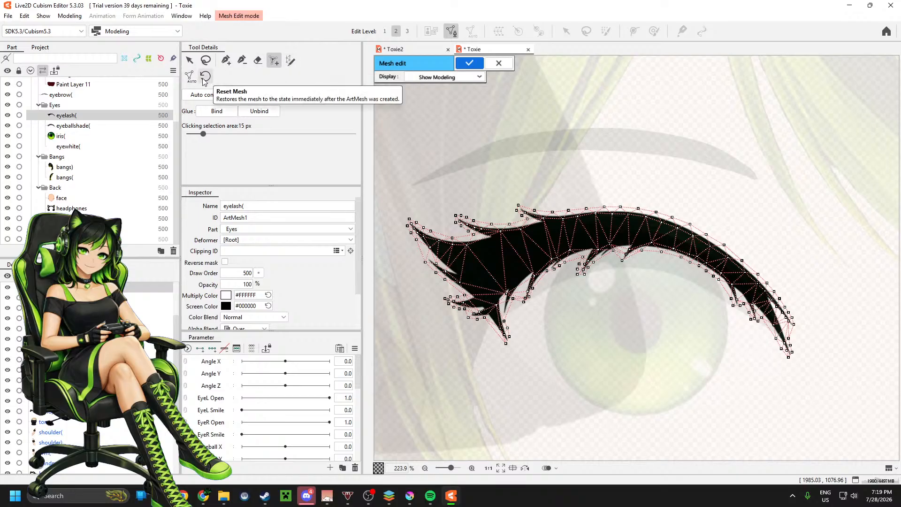
Step: Set the stroke mesh-mapping width to 12 and draw the stroke along the eyelash's centre from the winged end to the thin tip
{"action": "left_click", "coordinate": [291, 64]}
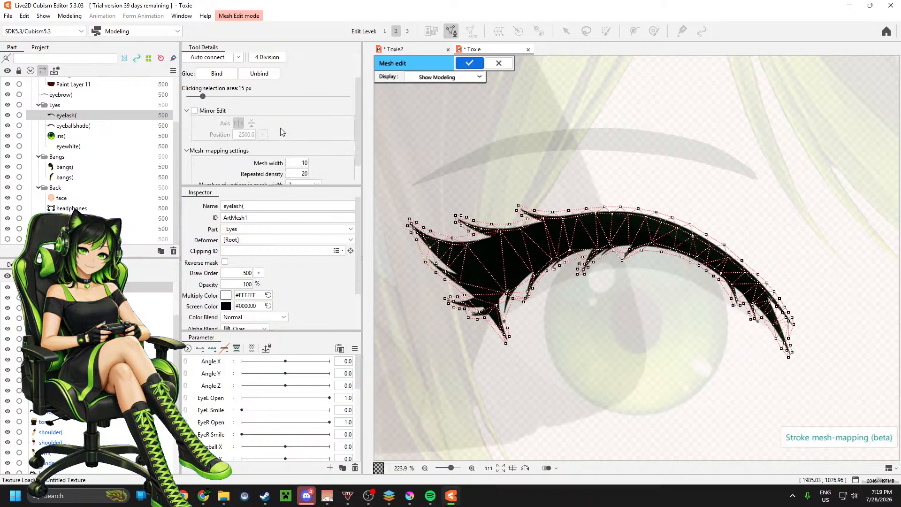
{"action": "scroll", "coordinate": [281, 133], "scroll_direction": "down", "scroll_amount": 3}
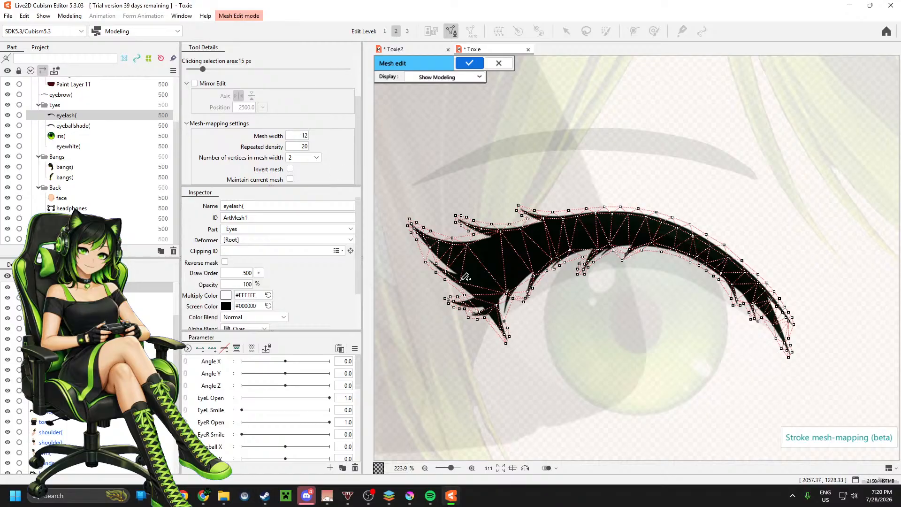
{"action": "mouse_move", "coordinate": [484, 272]}
{"action": "left_mouse_down"}
{"action": "mouse_move", "coordinate": [535, 244]}
{"action": "mouse_move", "coordinate": [621, 236]}
{"action": "mouse_move", "coordinate": [691, 249]}
{"action": "mouse_move", "coordinate": [765, 306]}
{"action": "left_mouse_up"}
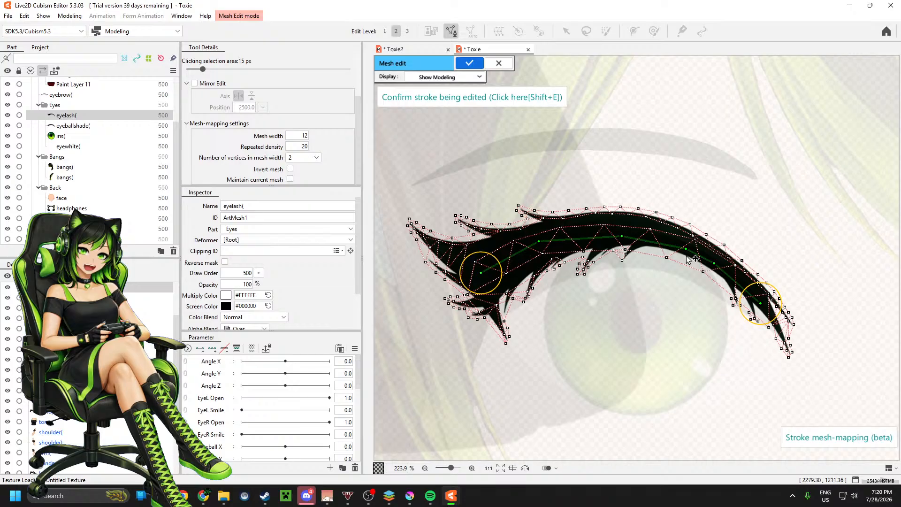
{"action": "key", "text": "shift+e"}
{"action": "mouse_move", "coordinate": [485, 270]}
{"action": "left_mouse_down"}
{"action": "mouse_move", "coordinate": [548, 240]}
{"action": "mouse_move", "coordinate": [665, 234]}
{"action": "mouse_move", "coordinate": [717, 257]}
{"action": "mouse_move", "coordinate": [790, 334]}
{"action": "left_mouse_up"}
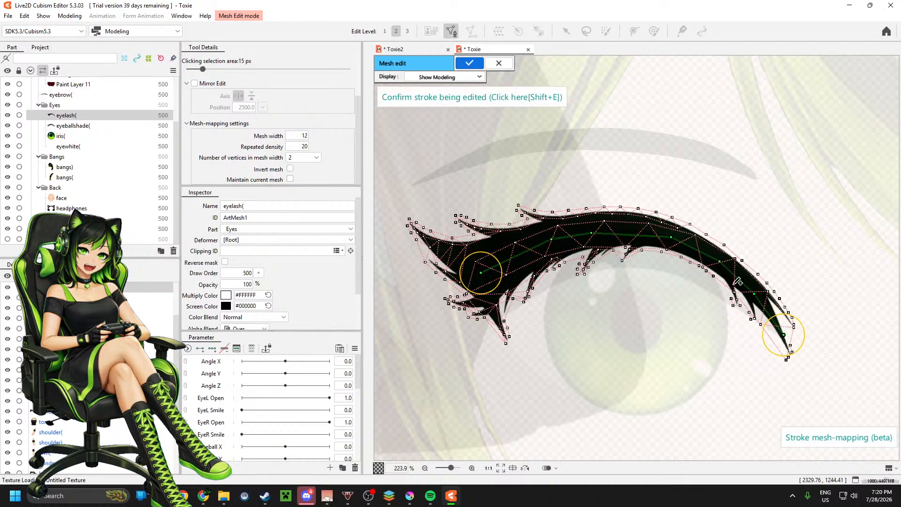
Step: Set the stroke's mesh width to 16, repeated density to 11 and number of vertices in mesh width to 3
{"action": "left_click_drag", "start_coordinate": [304, 136], "coordinate": [301, 147]}
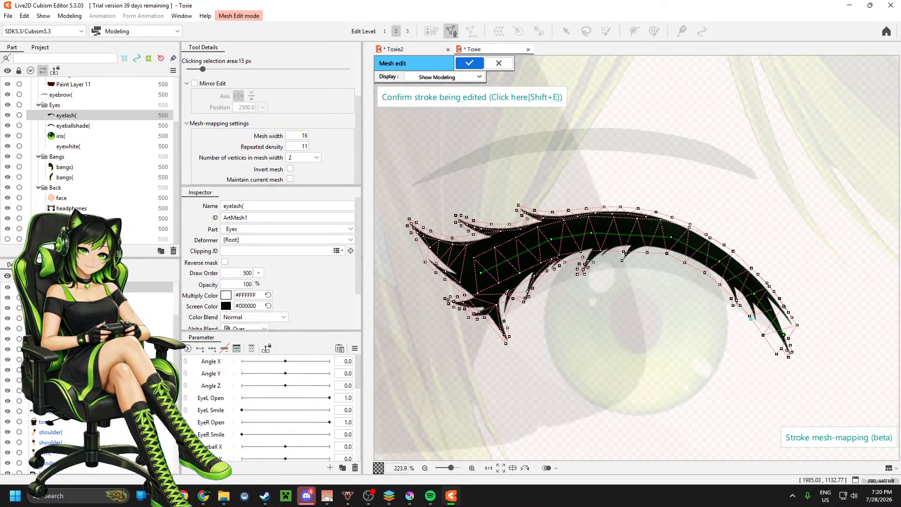
{"action": "left_click", "coordinate": [309, 158]}
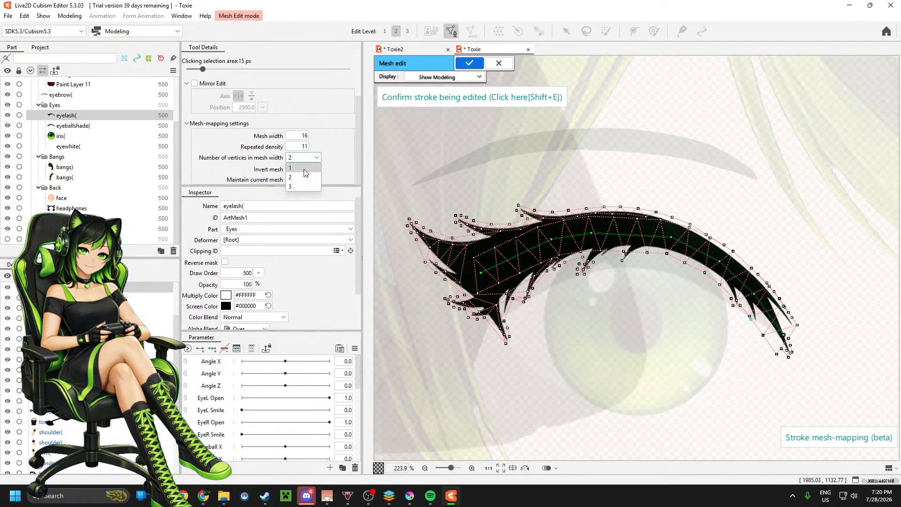
{"action": "left_click", "coordinate": [298, 183]}
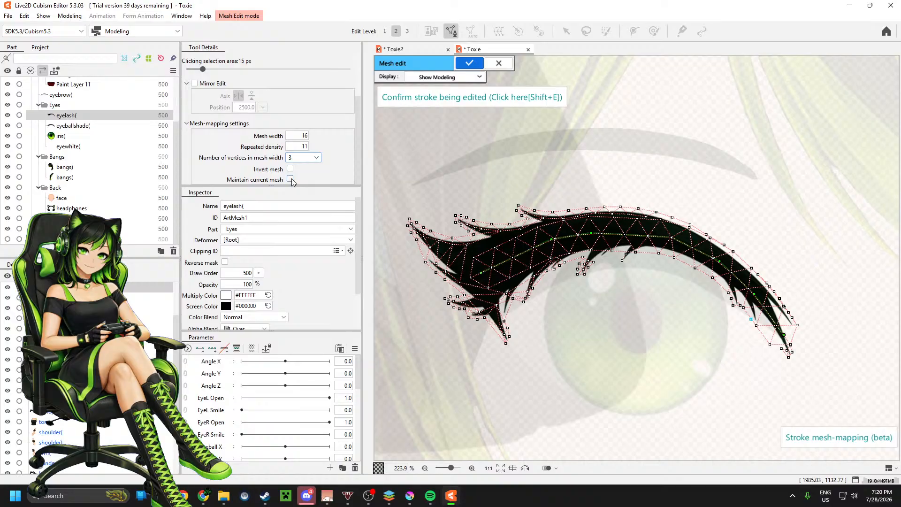
Step: Compare the result with Maintain current mesh switched on, switch it off again and confirm the mesh-mapping stroke
{"action": "left_click", "coordinate": [291, 179]}
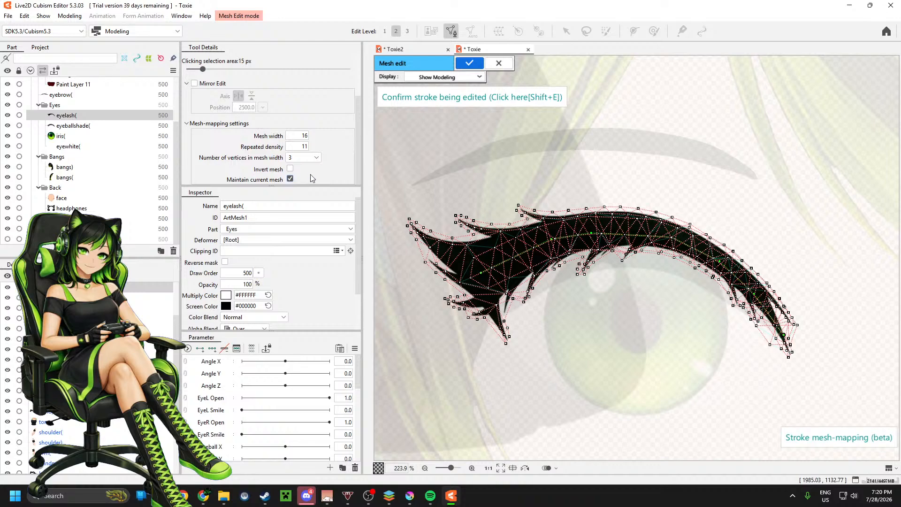
{"action": "left_click", "coordinate": [291, 179]}
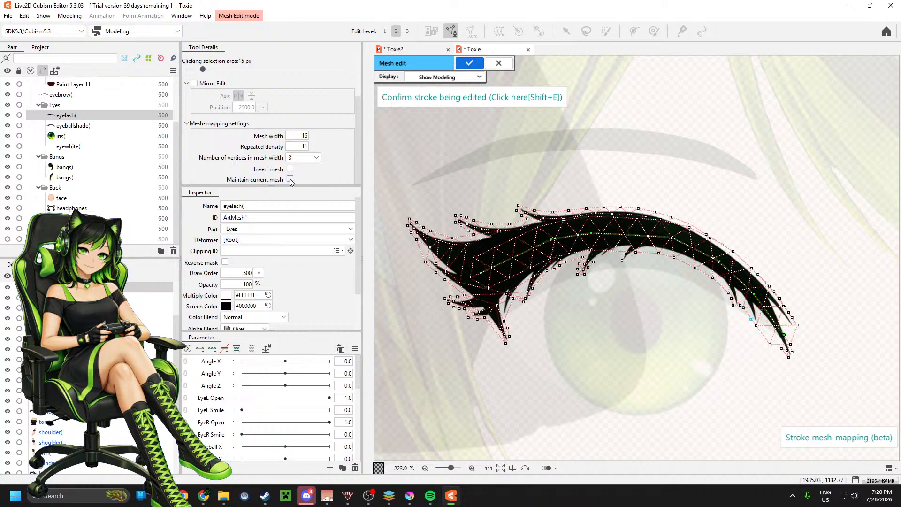
{"action": "scroll", "coordinate": [232, 93], "scroll_direction": "up", "scroll_amount": 3}
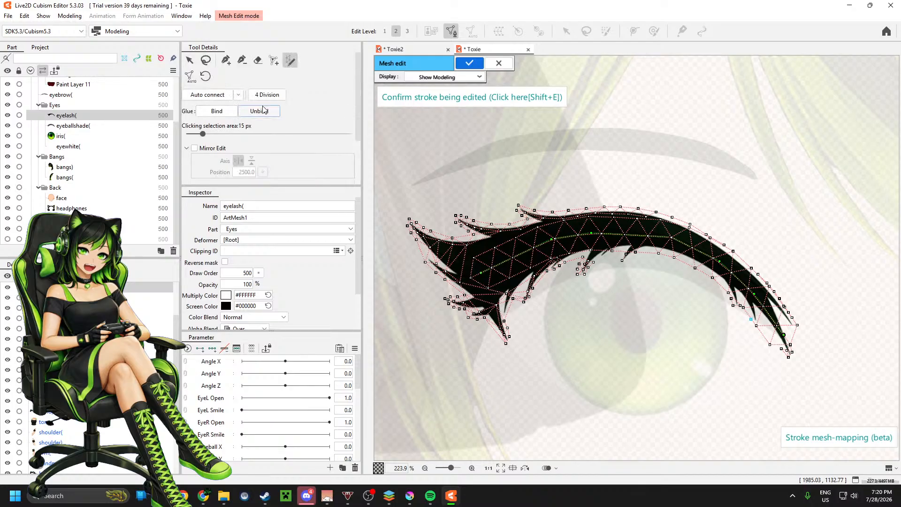
{"action": "left_click", "coordinate": [229, 64]}
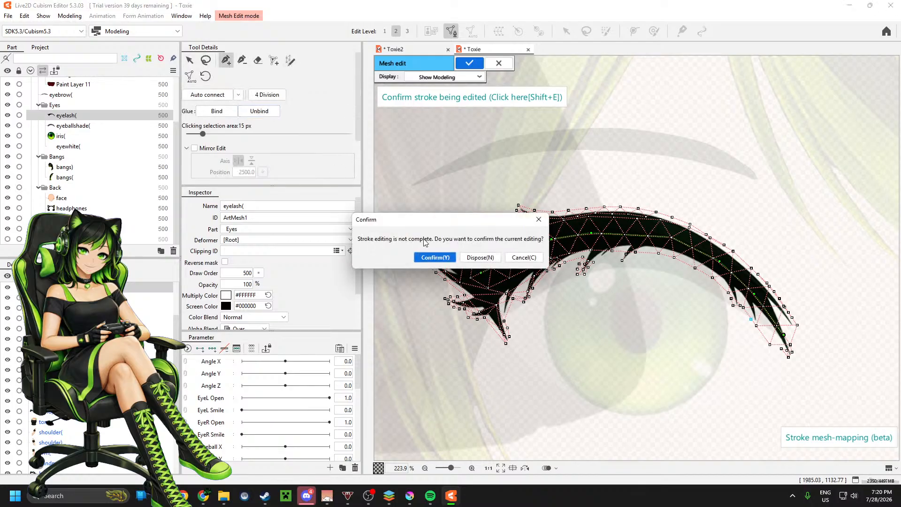
{"action": "left_click", "coordinate": [435, 257]}
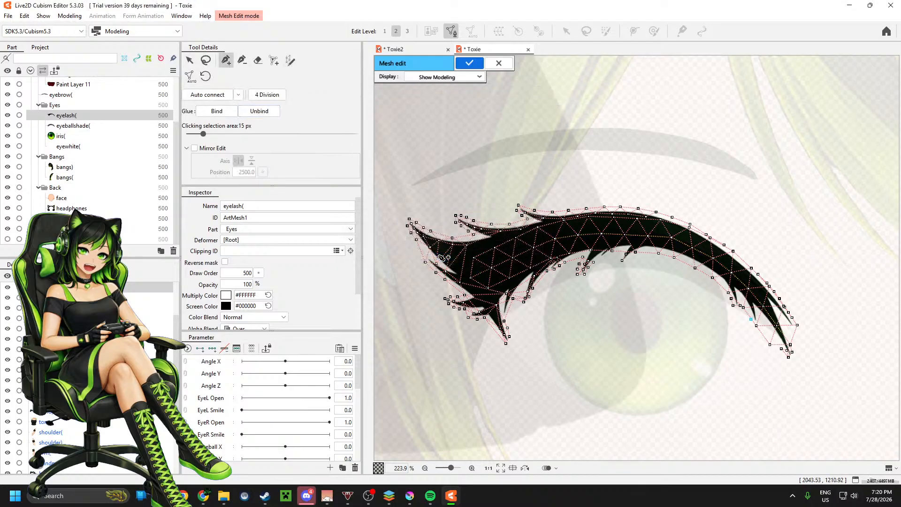
Step: Add vertices and connecting edges along the lower side of the eyelash's thick winged end
{"action": "left_click", "coordinate": [474, 257]}
{"action": "left_click", "coordinate": [460, 282]}
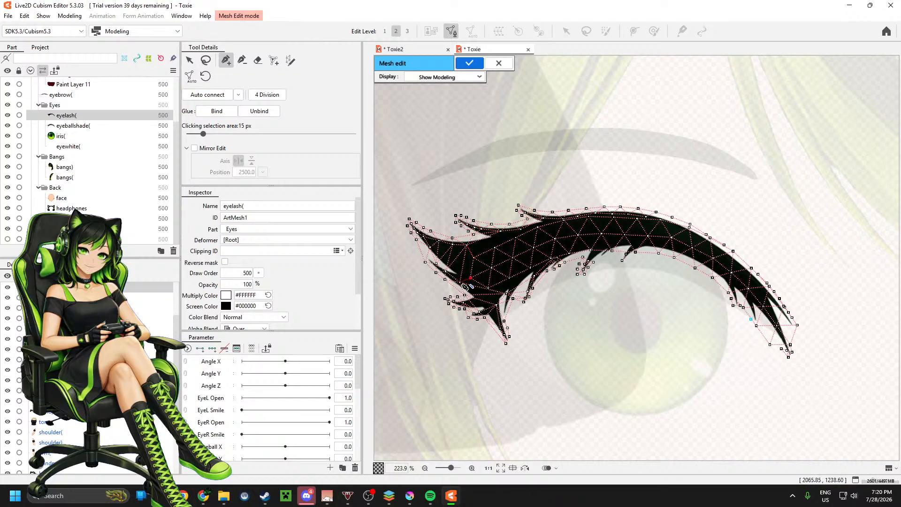
{"action": "left_click", "coordinate": [488, 288]}
{"action": "left_click", "coordinate": [509, 278]}
{"action": "left_click", "coordinate": [531, 268]}
Step: Fill in vertices and edges around the small lashes below the eyelash's middle and along its upper edge
{"action": "left_click", "coordinate": [592, 250]}
{"action": "left_click", "coordinate": [593, 262]}
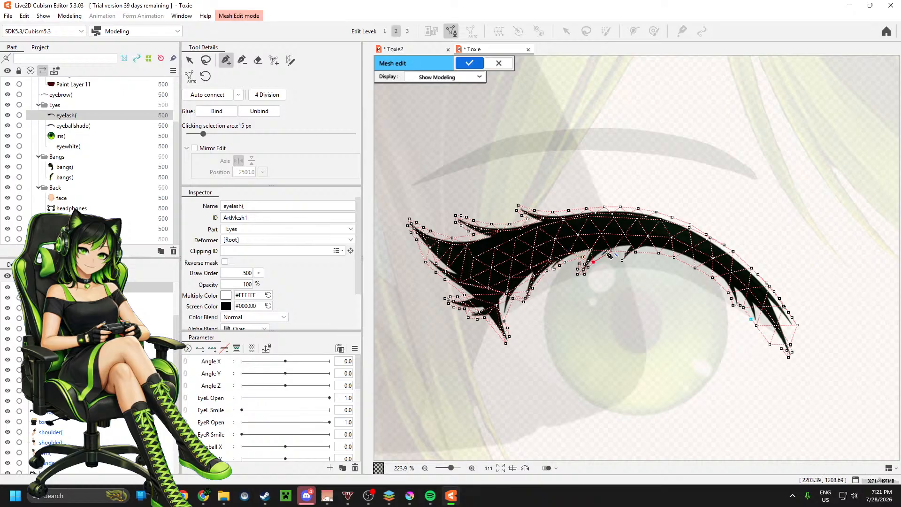
{"action": "left_click", "coordinate": [626, 254]}
{"action": "left_click", "coordinate": [622, 261]}
{"action": "left_click", "coordinate": [636, 252]}
{"action": "left_click", "coordinate": [627, 254]}
{"action": "left_click", "coordinate": [502, 232]}
{"action": "left_click_drag", "start_coordinate": [501, 232], "coordinate": [579, 220]}
Step: Apply the eyelash mesh edit and check the eyelash against the eyeball shade layer and its own properties
{"action": "left_click", "coordinate": [470, 63]}
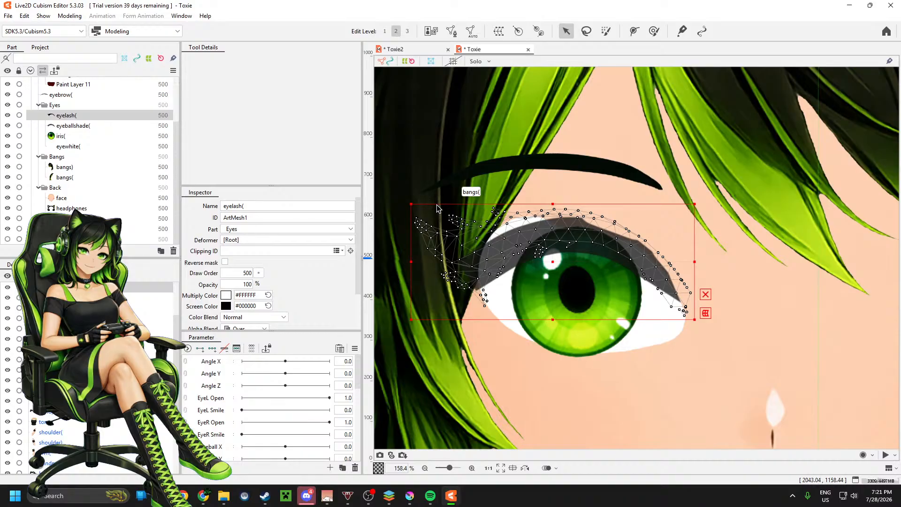
{"action": "left_click", "coordinate": [72, 128]}
{"action": "left_click", "coordinate": [80, 116]}
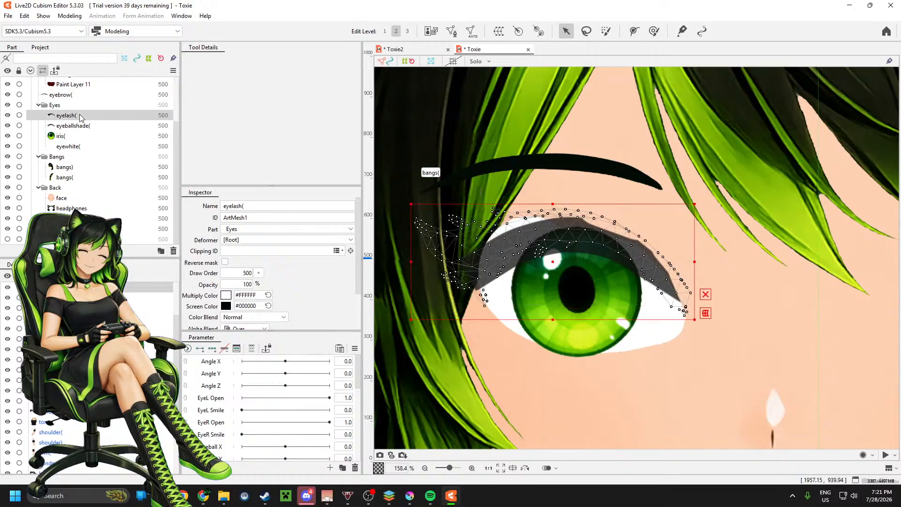
{"action": "scroll", "coordinate": [79, 124], "scroll_direction": "up", "scroll_amount": 1}
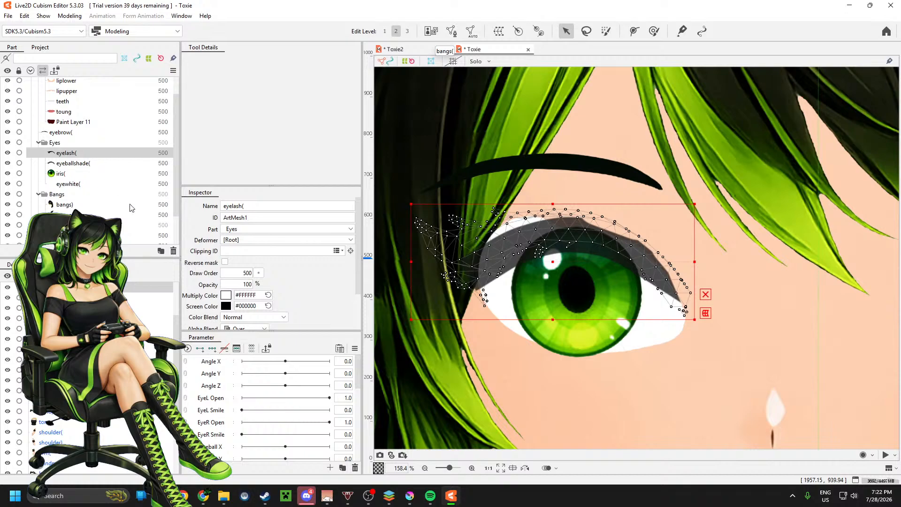
{"action": "scroll", "coordinate": [278, 261], "scroll_direction": "down", "scroll_amount": 1}
{"action": "scroll", "coordinate": [306, 253], "scroll_direction": "down", "scroll_amount": 1}
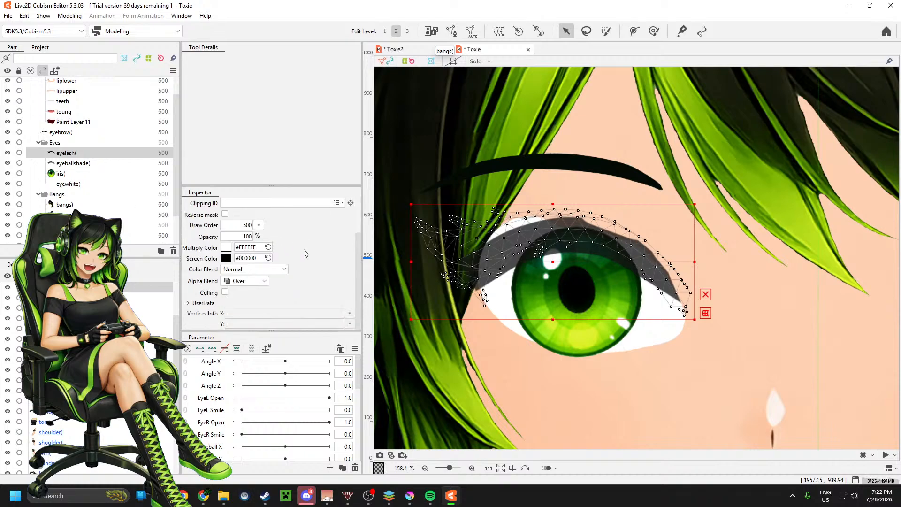
{"action": "scroll", "coordinate": [305, 254], "scroll_direction": "up", "scroll_amount": 1}
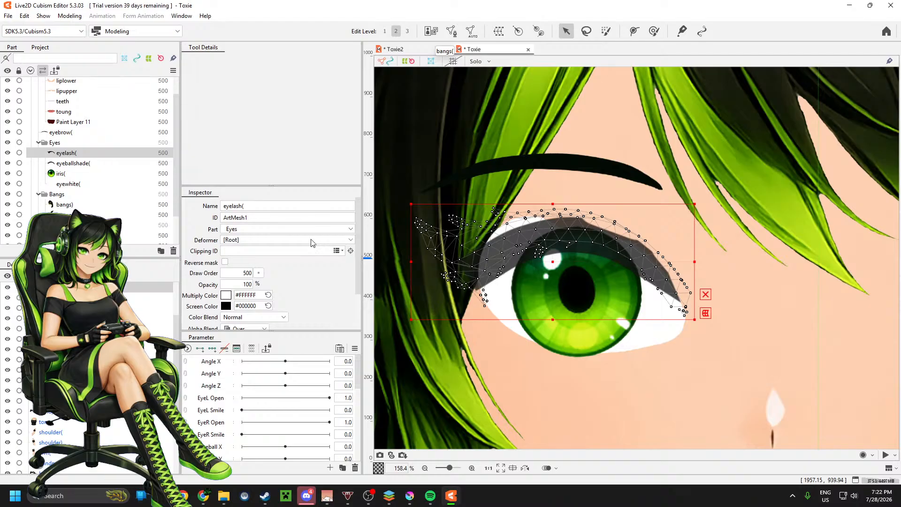
Step: Reopen the eyelash mesh for editing, compare the Show Model Image display with Show Modeling and close mesh editing
{"action": "left_click", "coordinate": [450, 32]}
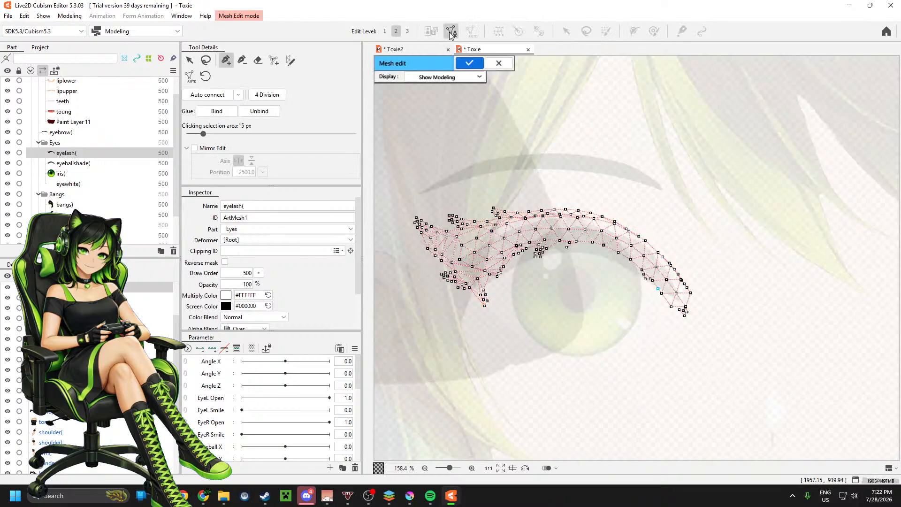
{"action": "left_click", "coordinate": [451, 33]}
{"action": "left_click", "coordinate": [451, 33]}
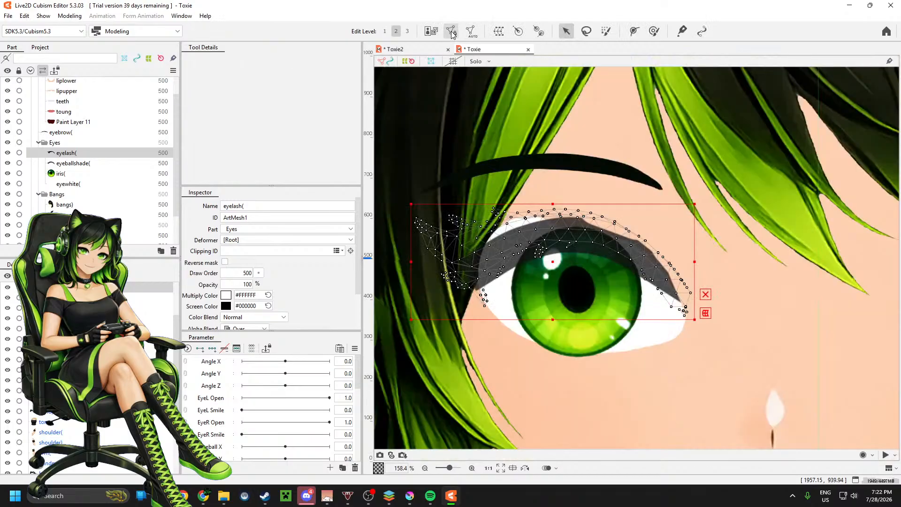
{"action": "left_click", "coordinate": [478, 78]}
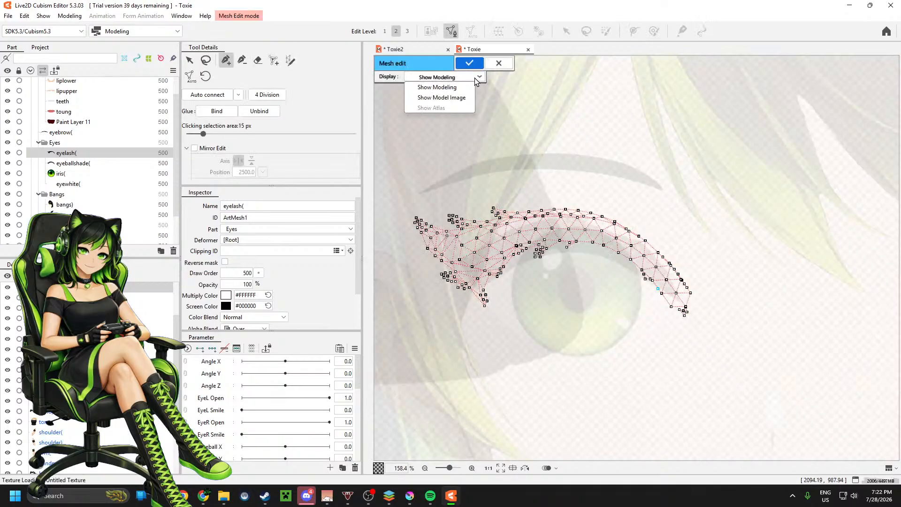
{"action": "left_click", "coordinate": [461, 97]}
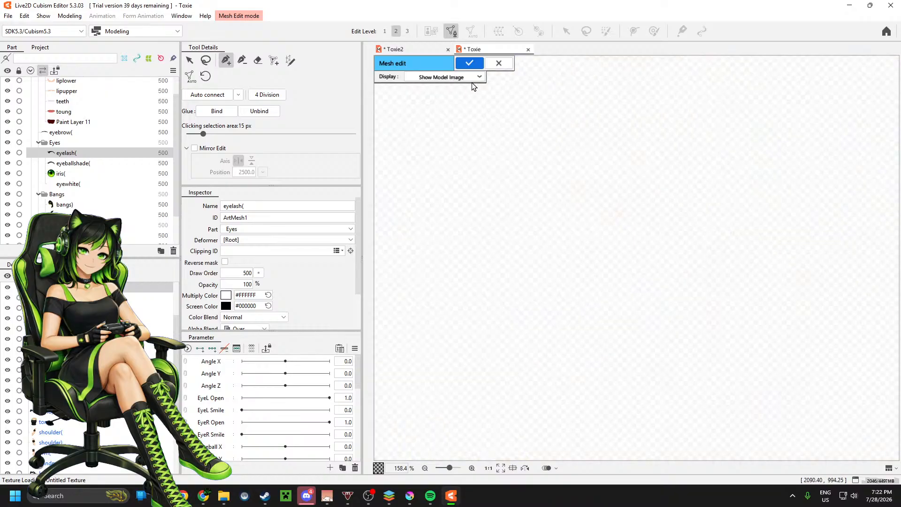
{"action": "left_click", "coordinate": [477, 77]}
{"action": "left_click", "coordinate": [437, 87]}
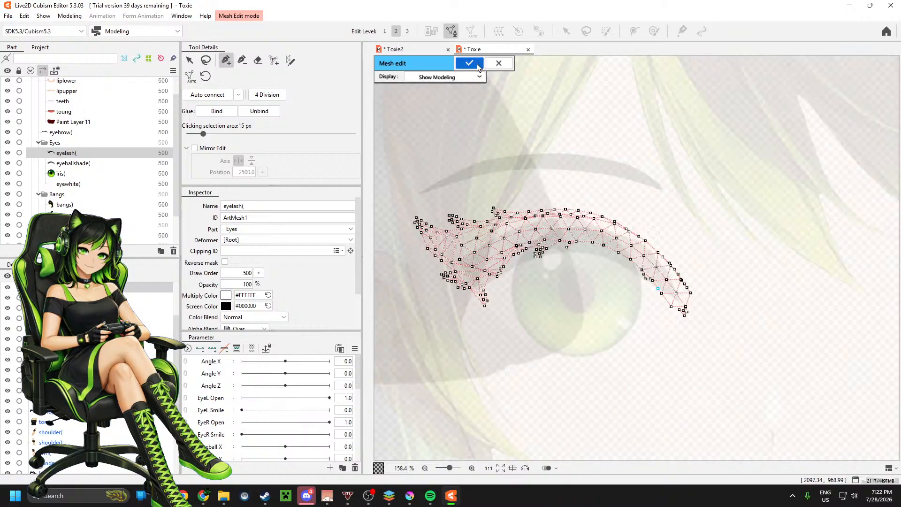
{"action": "left_click", "coordinate": [469, 63]}
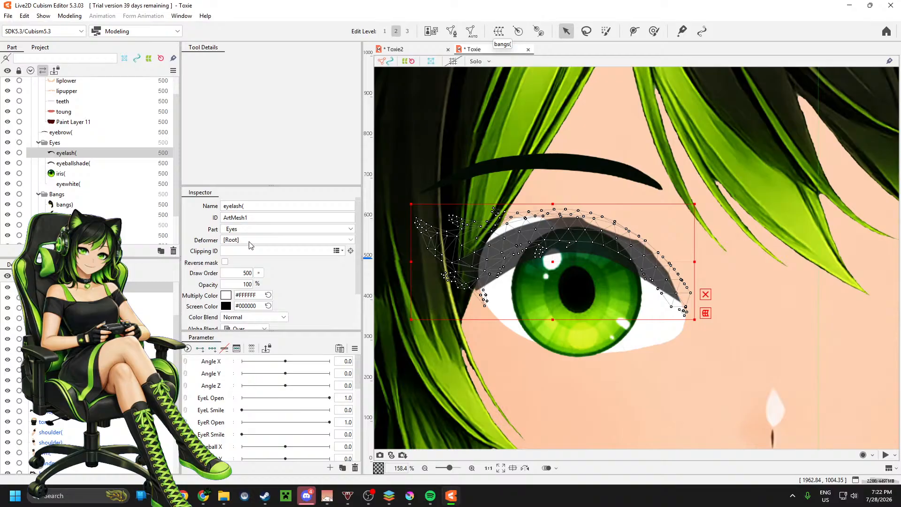
Step: Check the eyelash's Alpha Blend options, keep Over, and undo the last eyelash mesh edit
{"action": "scroll", "coordinate": [249, 245], "scroll_direction": "down", "scroll_amount": 1}
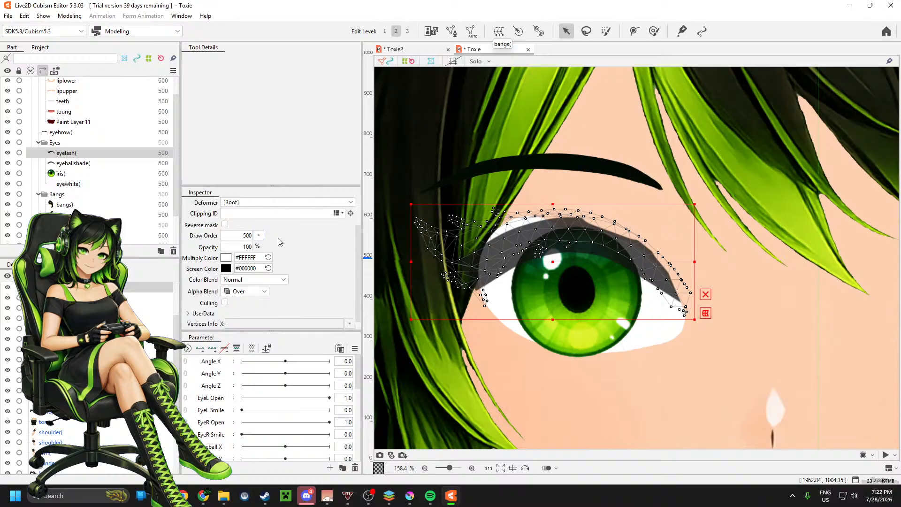
{"action": "scroll", "coordinate": [281, 242], "scroll_direction": "down", "scroll_amount": 1}
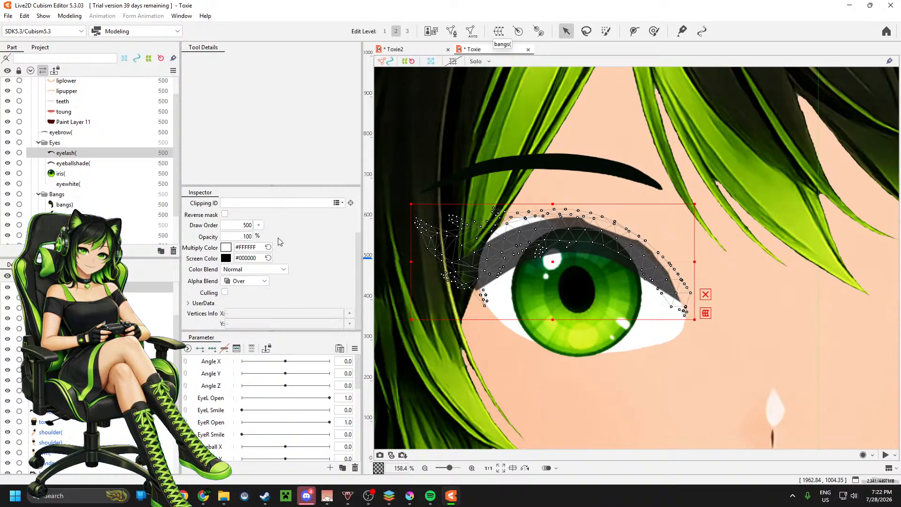
{"action": "left_click", "coordinate": [257, 281]}
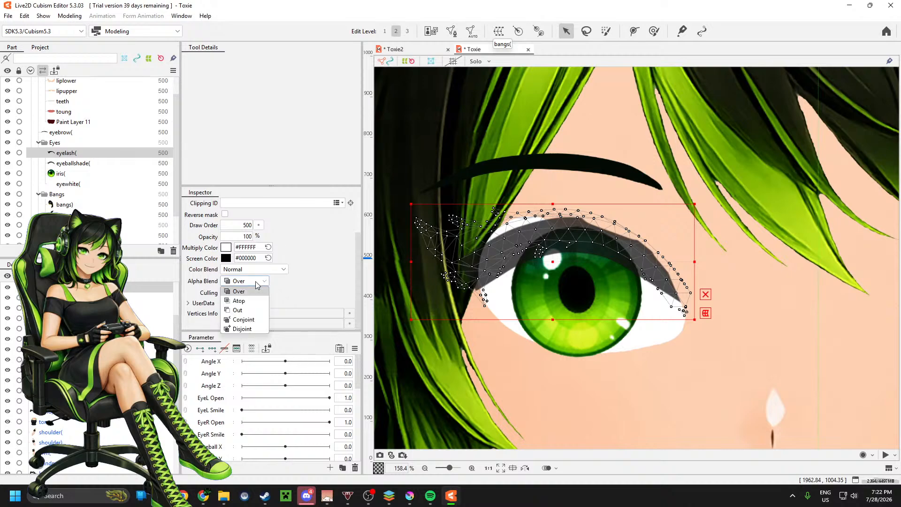
{"action": "left_click", "coordinate": [255, 281]}
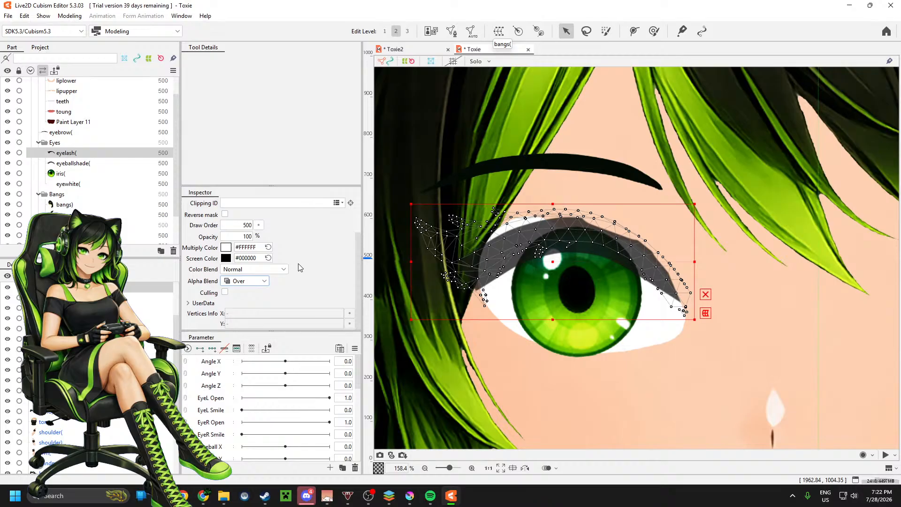
{"action": "key", "text": "ctrl+z"}
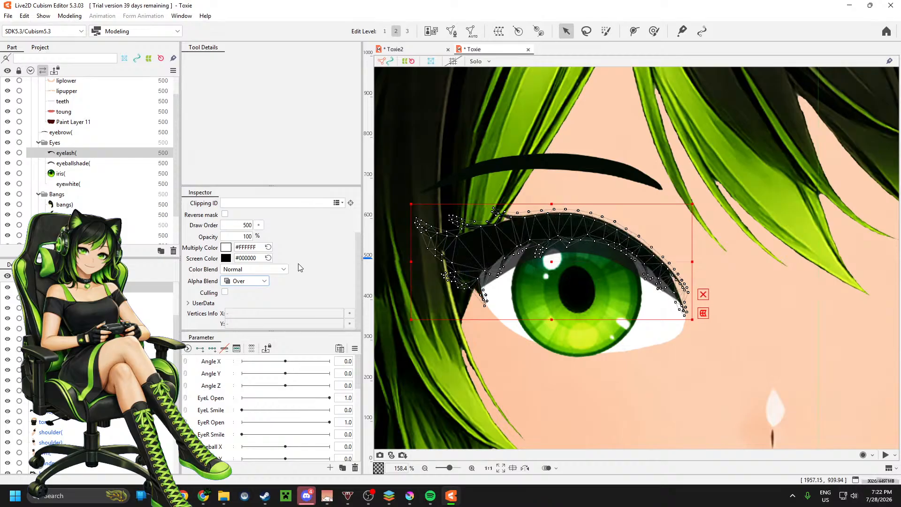
Step: Reopen the eyelash mesh and draw a mesh-mapping stroke through it from the thick winged end to the thin tip
{"action": "left_click", "coordinate": [451, 31]}
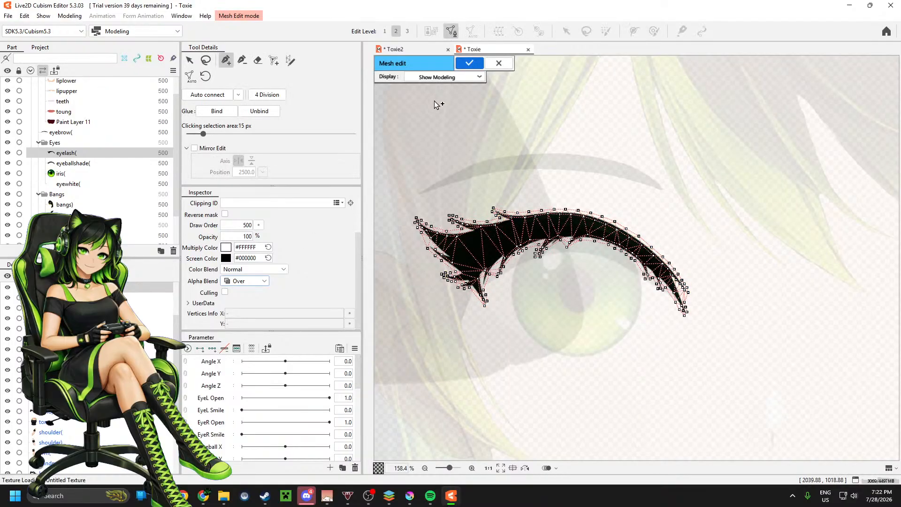
{"action": "left_click", "coordinate": [290, 60]}
{"action": "mouse_move", "coordinate": [467, 253]}
{"action": "left_mouse_down"}
{"action": "mouse_move", "coordinate": [499, 233]}
{"action": "mouse_move", "coordinate": [549, 222]}
{"action": "mouse_move", "coordinate": [598, 226]}
{"action": "mouse_move", "coordinate": [652, 253]}
{"action": "mouse_move", "coordinate": [680, 285]}
{"action": "left_mouse_up"}
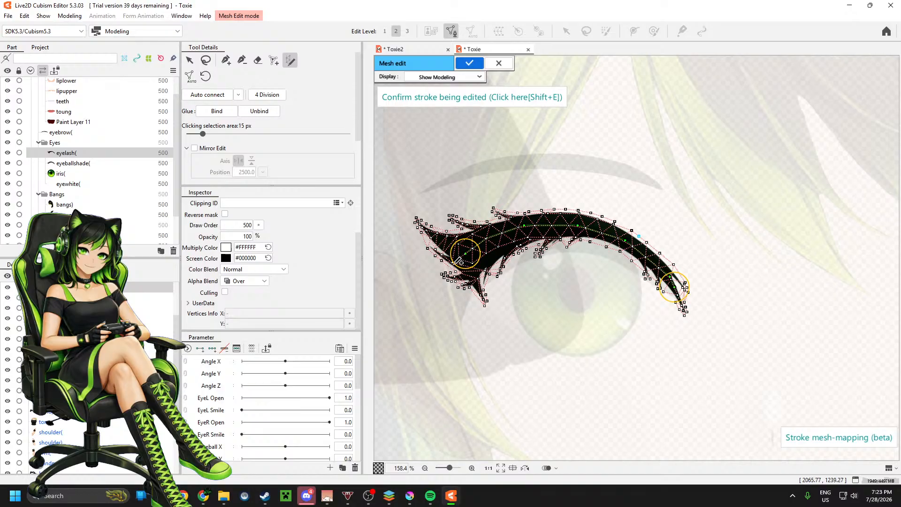
{"action": "key", "text": "ctrl+z"}
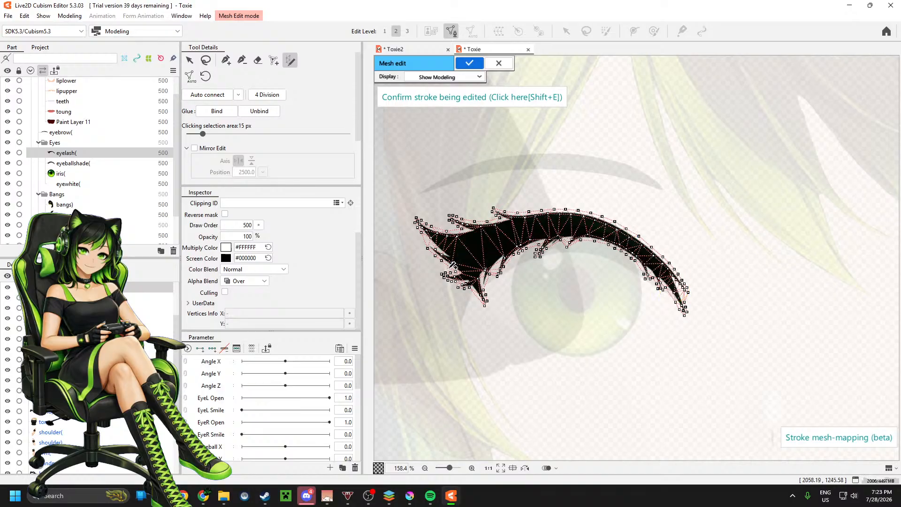
{"action": "left_click_drag", "start_coordinate": [448, 269], "coordinate": [453, 263]}
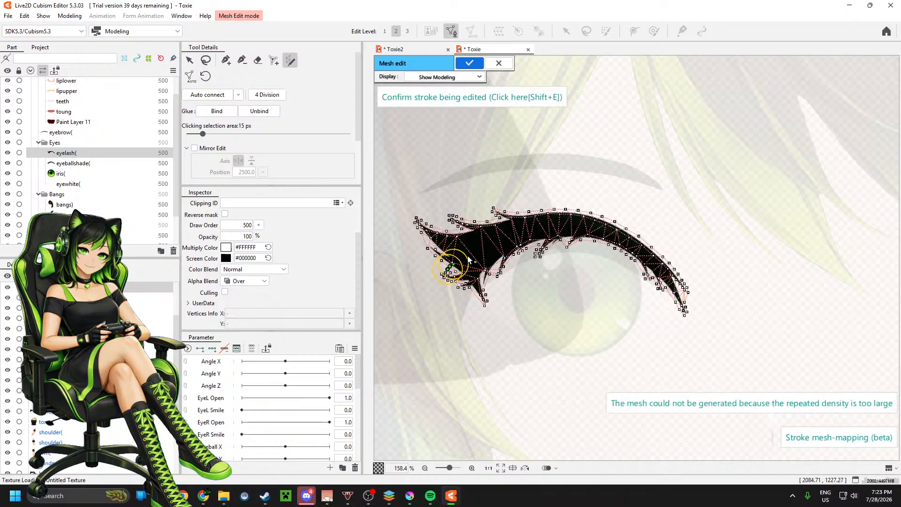
{"action": "key", "text": "ctrl+z"}
{"action": "key", "text": "ctrl+z"}
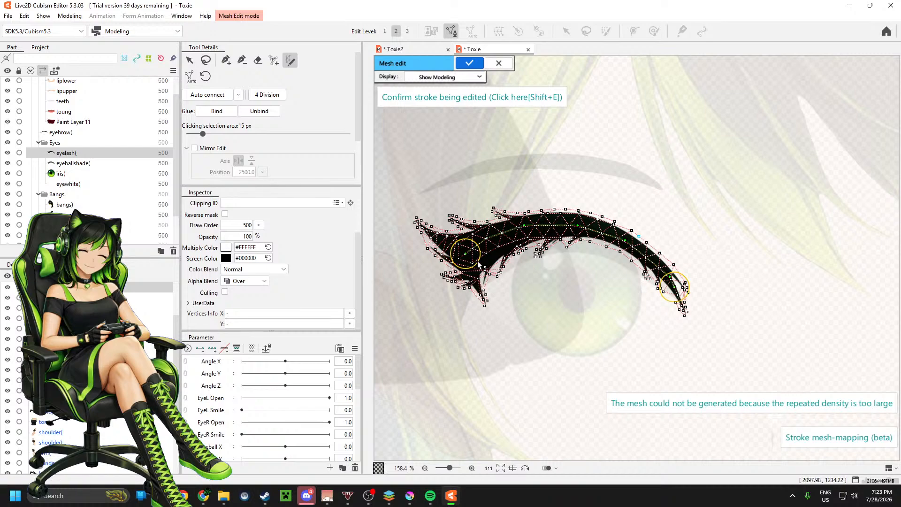
Step: Widen the mesh-mapping stroke at the eyelash's thick end and narrow it at the thin tip
{"action": "mouse_move", "coordinate": [479, 261]}
{"action": "left_mouse_down"}
{"action": "mouse_move", "coordinate": [483, 268]}
{"action": "mouse_move", "coordinate": [463, 264]}
{"action": "mouse_move", "coordinate": [483, 276]}
{"action": "left_mouse_up"}
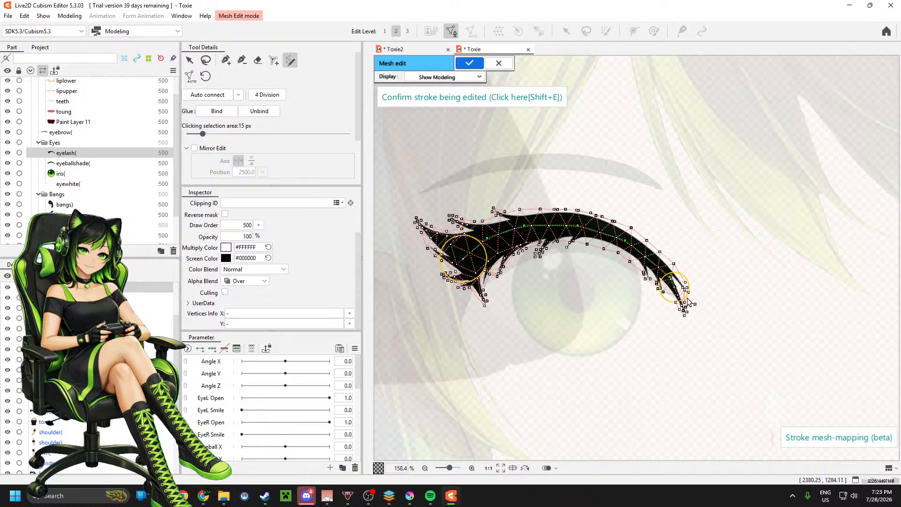
{"action": "left_click_drag", "start_coordinate": [689, 302], "coordinate": [679, 294]}
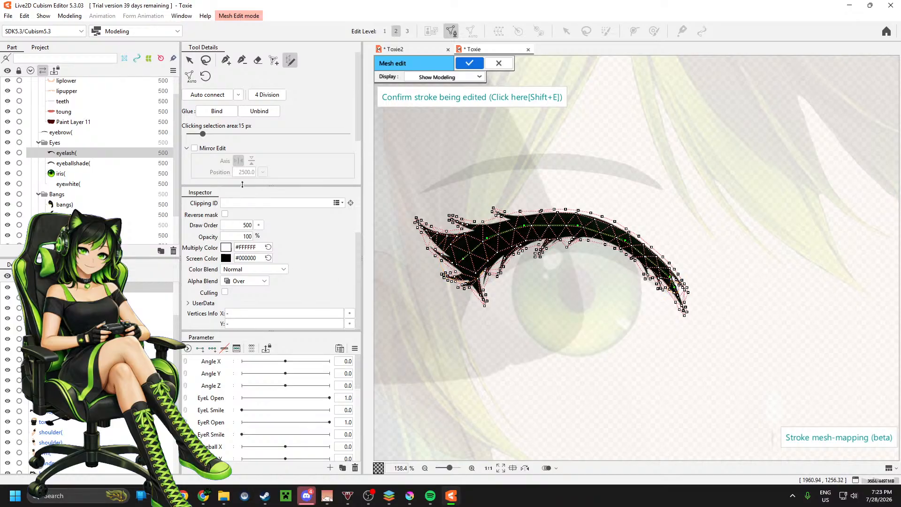
Step: Compare the stroke mesh with Maintain current mesh switched on, switch it off again and apply the eyelash mesh edit
{"action": "scroll", "coordinate": [264, 123], "scroll_direction": "down", "scroll_amount": 3}
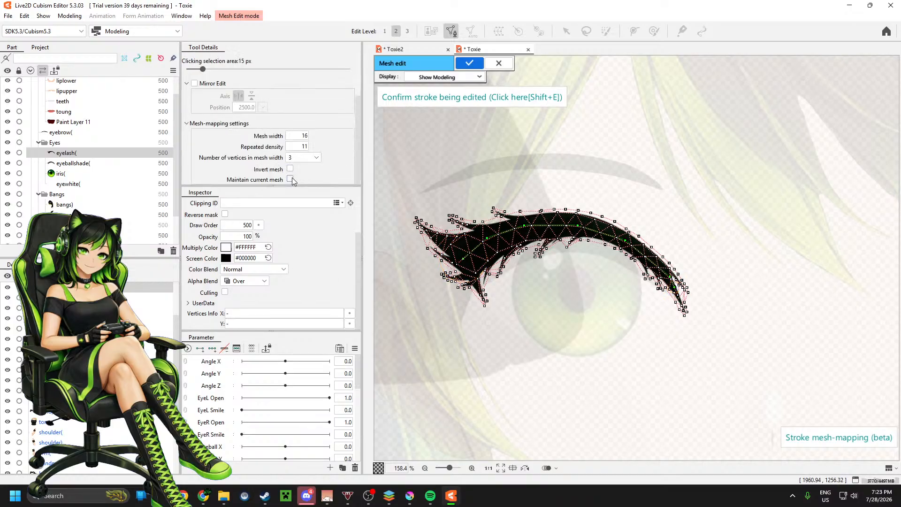
{"action": "left_click", "coordinate": [290, 179]}
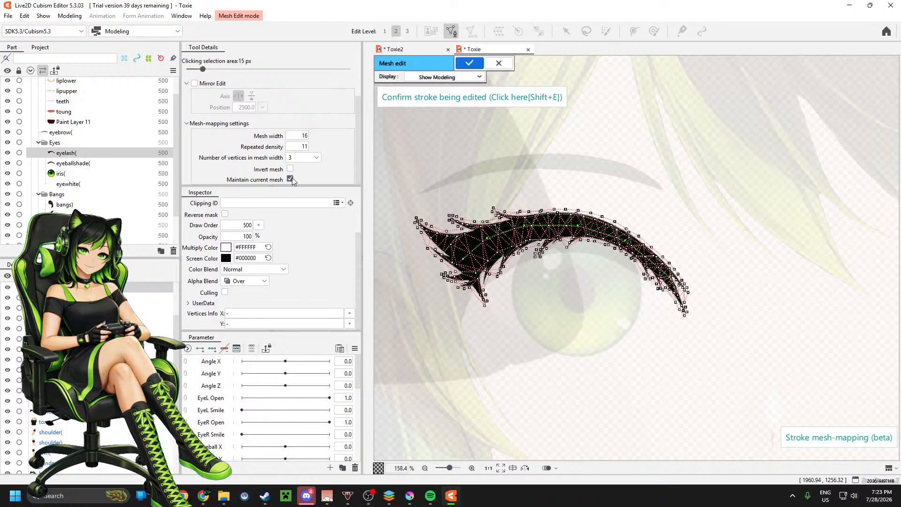
{"action": "left_click", "coordinate": [291, 178]}
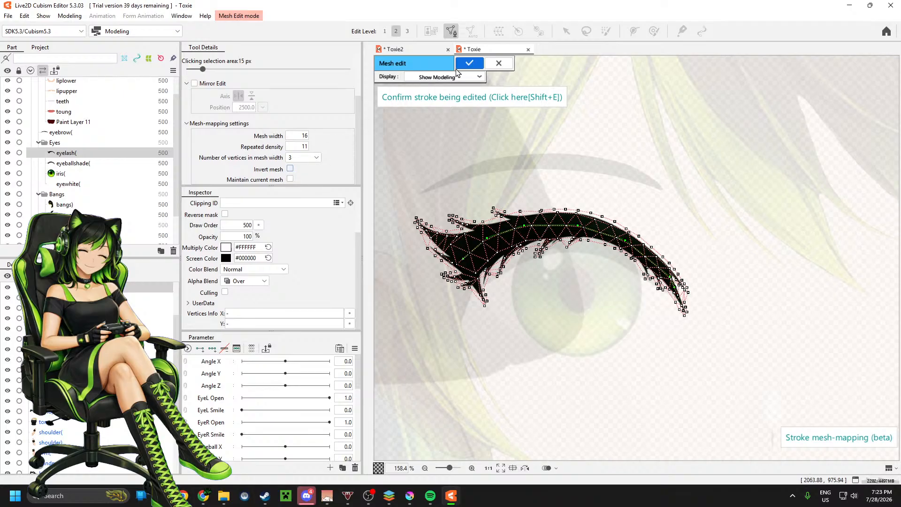
{"action": "left_click", "coordinate": [470, 63]}
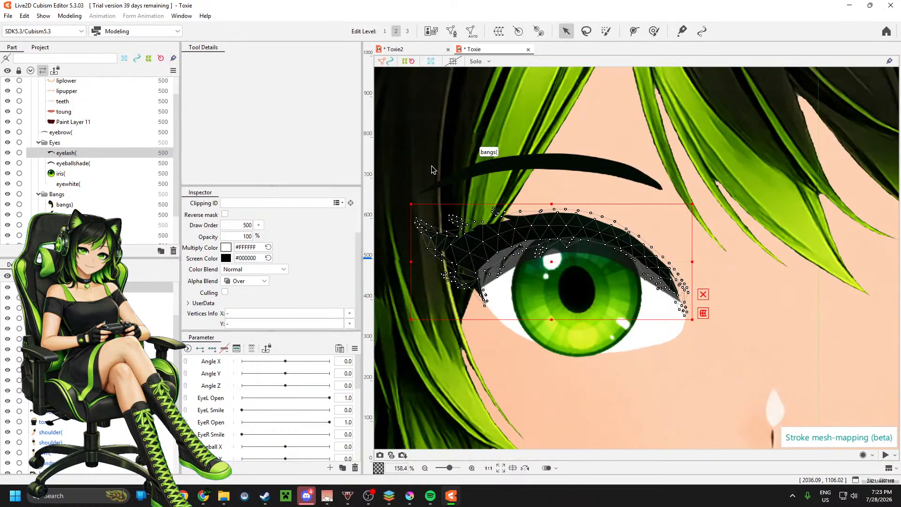
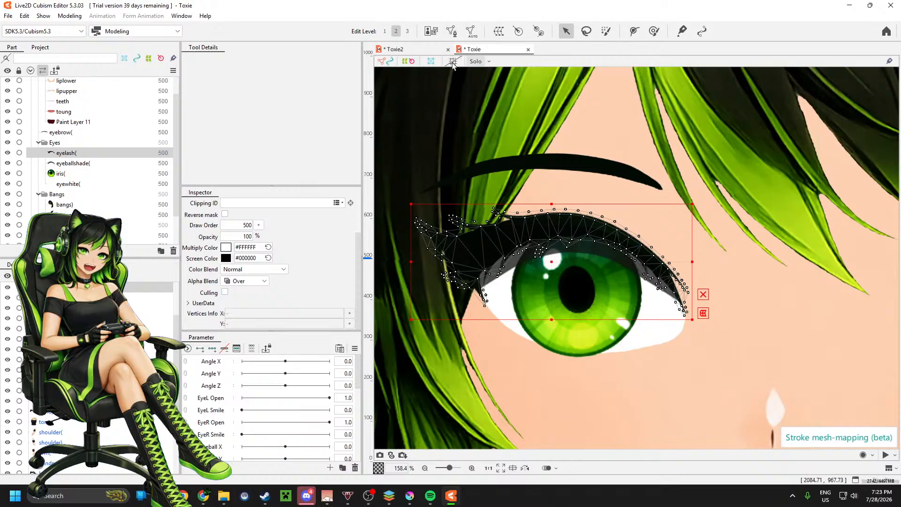
Step: Reopen the eyelash mesh and redraw the mesh-mapping stroke from the thick winged end all the way to the thin tip
{"action": "left_click", "coordinate": [451, 31]}
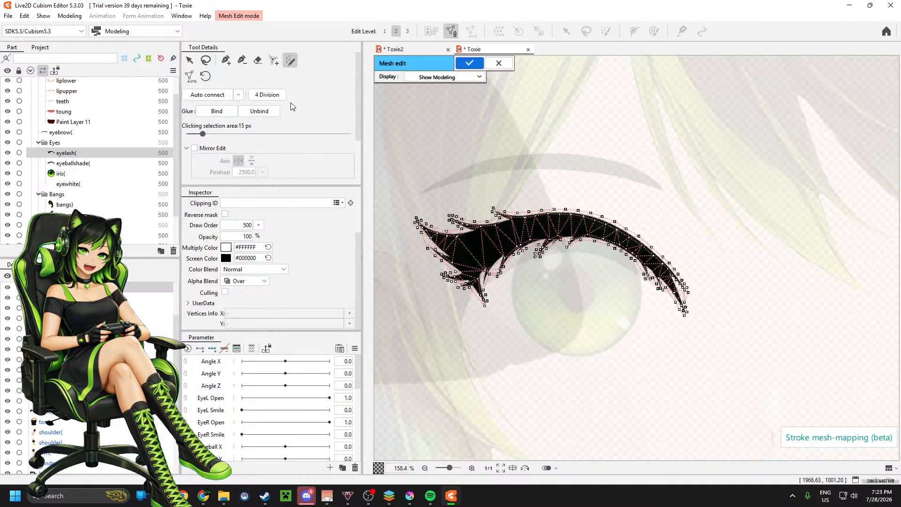
{"action": "mouse_move", "coordinate": [466, 255]}
{"action": "left_mouse_down"}
{"action": "mouse_move", "coordinate": [569, 228]}
{"action": "mouse_move", "coordinate": [618, 239]}
{"action": "mouse_move", "coordinate": [674, 281]}
{"action": "left_mouse_up"}
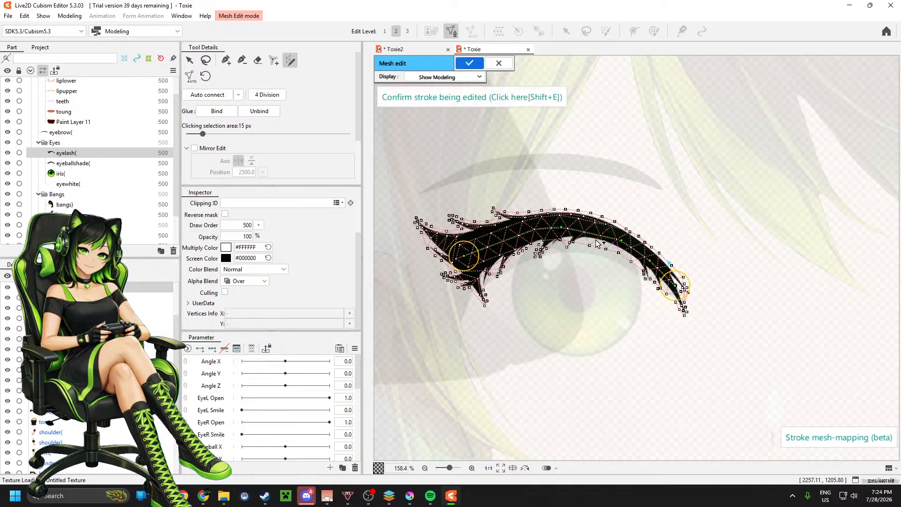
{"action": "key", "text": "shift+e"}
{"action": "mouse_move", "coordinate": [467, 256]}
{"action": "left_mouse_down"}
{"action": "mouse_move", "coordinate": [540, 226]}
{"action": "mouse_move", "coordinate": [585, 226]}
{"action": "mouse_move", "coordinate": [662, 266]}
{"action": "mouse_move", "coordinate": [686, 318]}
{"action": "left_mouse_up"}
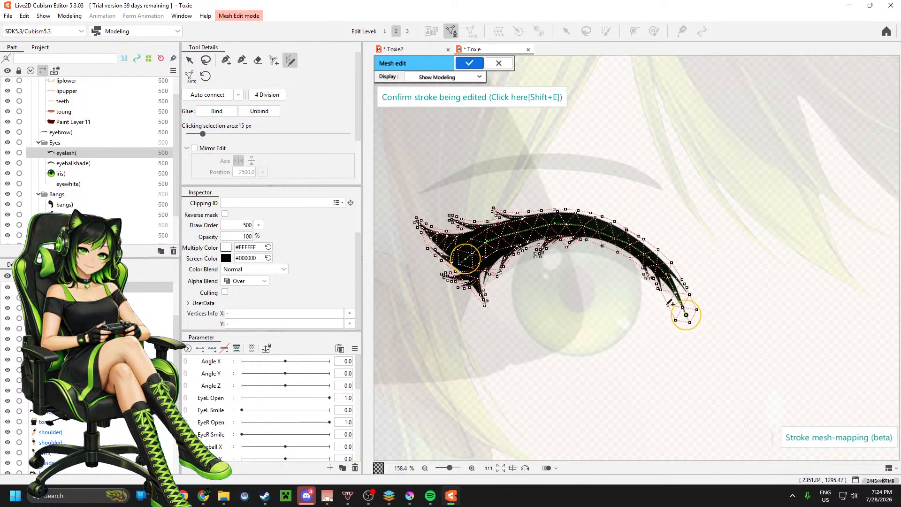
Step: Widen the stroke at the eyelash's thick end and shift its start point outward to the winged edge, undoing unsuccessful placements
{"action": "left_click_drag", "start_coordinate": [471, 263], "coordinate": [461, 268]}
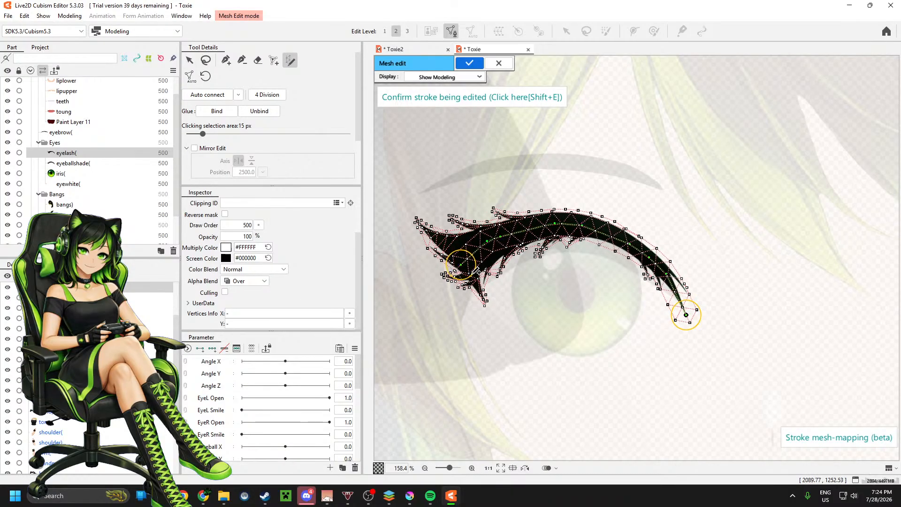
{"action": "mouse_move", "coordinate": [478, 278]}
{"action": "left_mouse_down"}
{"action": "mouse_move", "coordinate": [517, 320]}
{"action": "mouse_move", "coordinate": [513, 303]}
{"action": "left_mouse_up"}
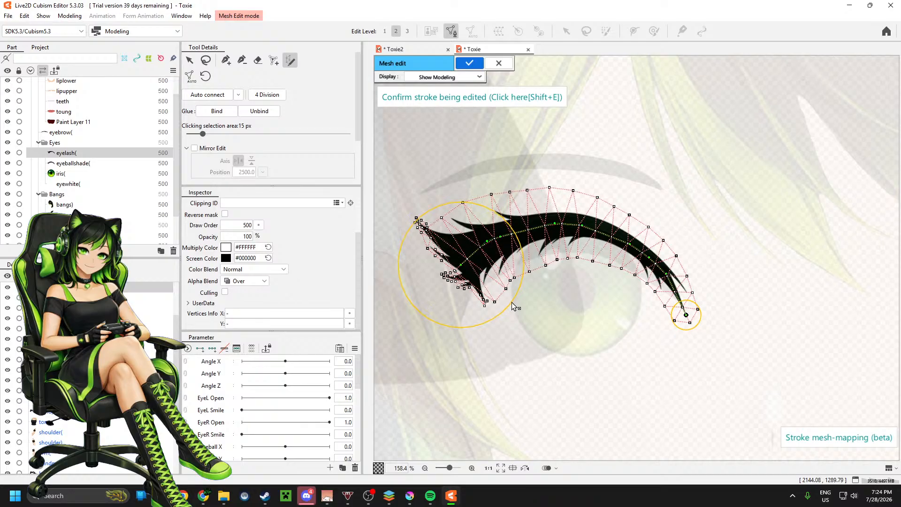
{"action": "mouse_move", "coordinate": [469, 258]}
{"action": "left_mouse_down"}
{"action": "mouse_move", "coordinate": [468, 267]}
{"action": "mouse_move", "coordinate": [480, 254]}
{"action": "mouse_move", "coordinate": [472, 251]}
{"action": "left_mouse_up"}
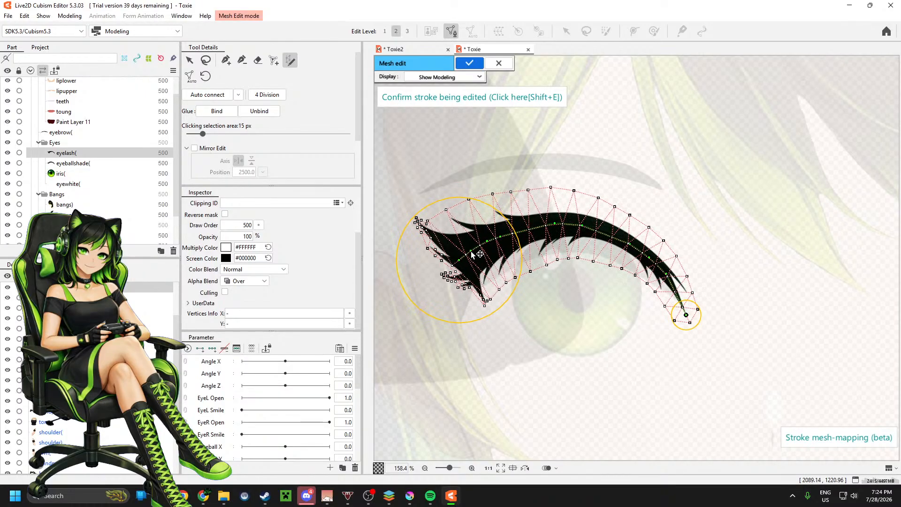
{"action": "key", "text": "ctrl+z"}
{"action": "left_click", "coordinate": [451, 264]}
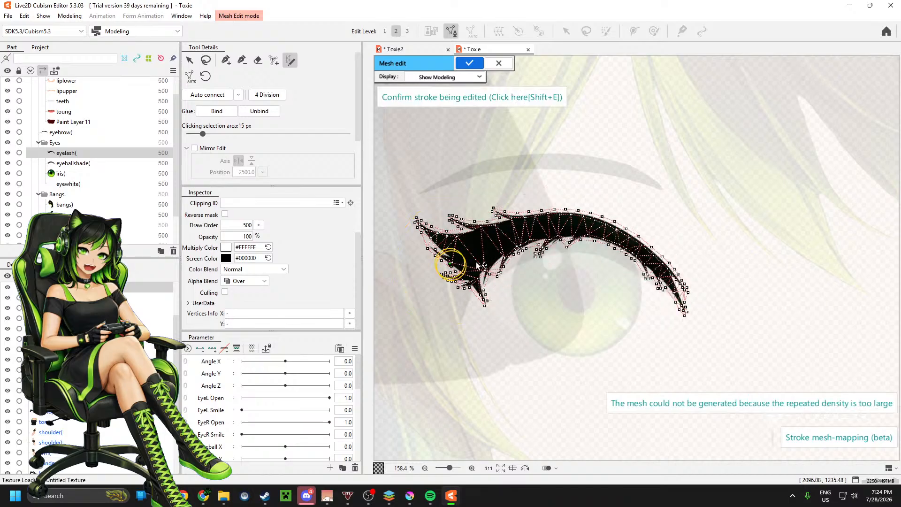
{"action": "key", "text": "ctrl+z"}
{"action": "left_click_drag", "start_coordinate": [459, 259], "coordinate": [448, 263]}
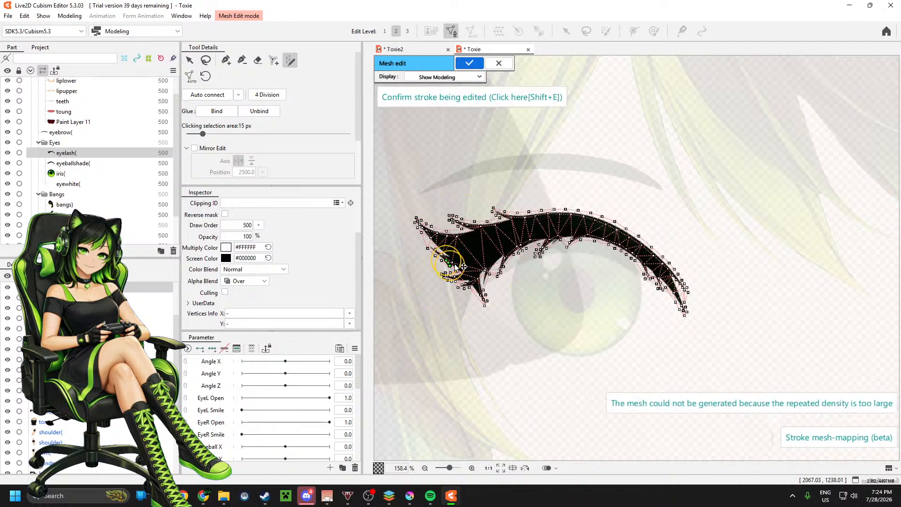
{"action": "key", "text": "ctrl+z"}
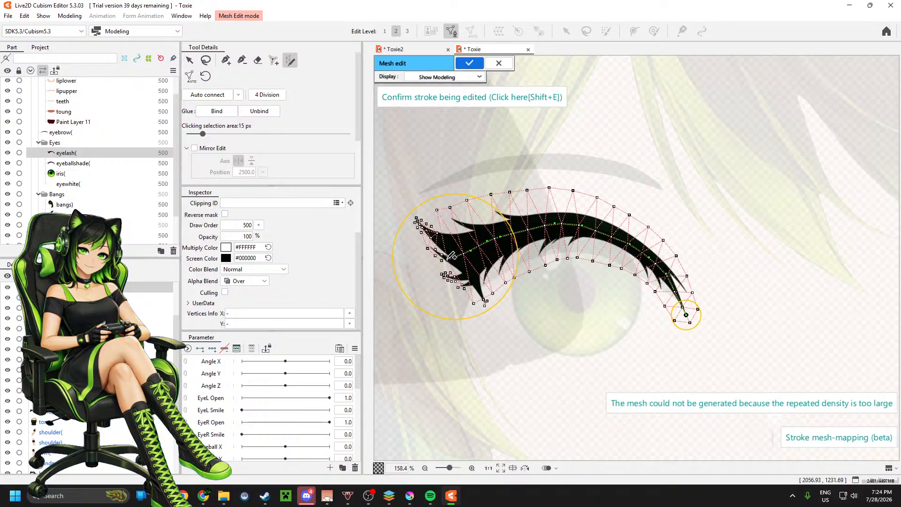
{"action": "mouse_move", "coordinate": [456, 257]}
{"action": "left_mouse_down"}
{"action": "mouse_move", "coordinate": [447, 237]}
{"action": "mouse_move", "coordinate": [451, 267]}
{"action": "mouse_move", "coordinate": [468, 247]}
{"action": "mouse_move", "coordinate": [447, 267]}
{"action": "left_mouse_up"}
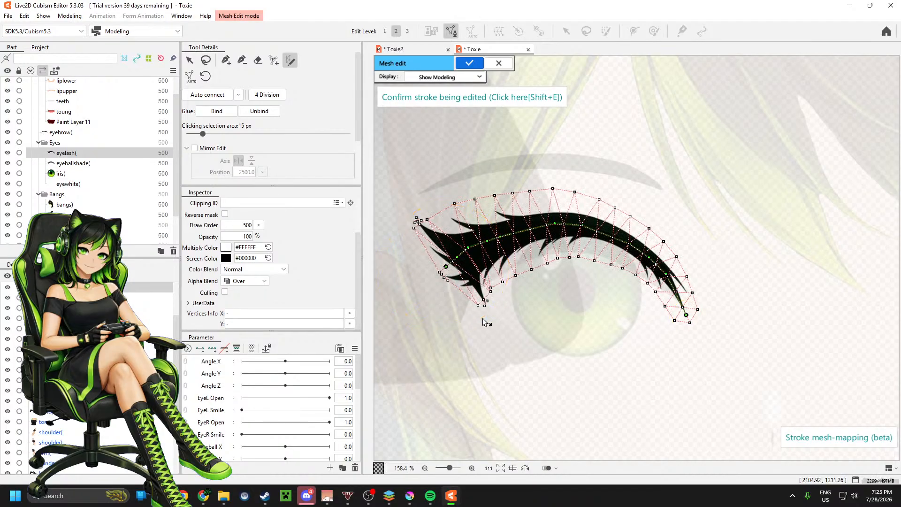
Step: Widen the stroke slightly more at the winged end, narrow it at the thin tip, and confirm the stroke
{"action": "left_click_drag", "start_coordinate": [485, 319], "coordinate": [488, 326]}
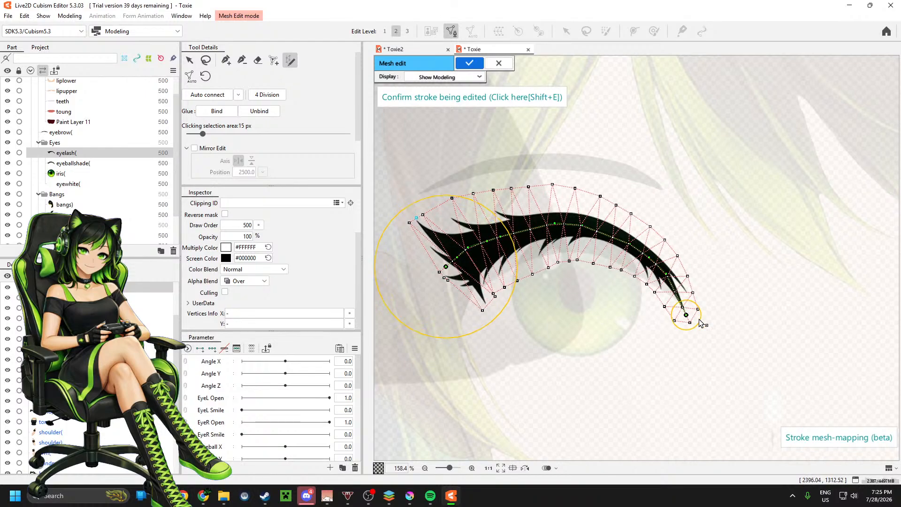
{"action": "left_click_drag", "start_coordinate": [703, 324], "coordinate": [694, 322]}
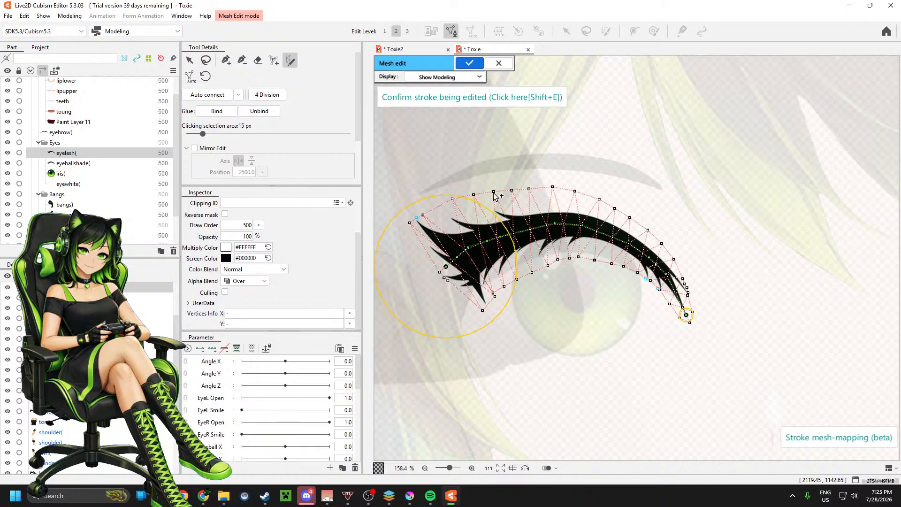
{"action": "left_click", "coordinate": [190, 61]}
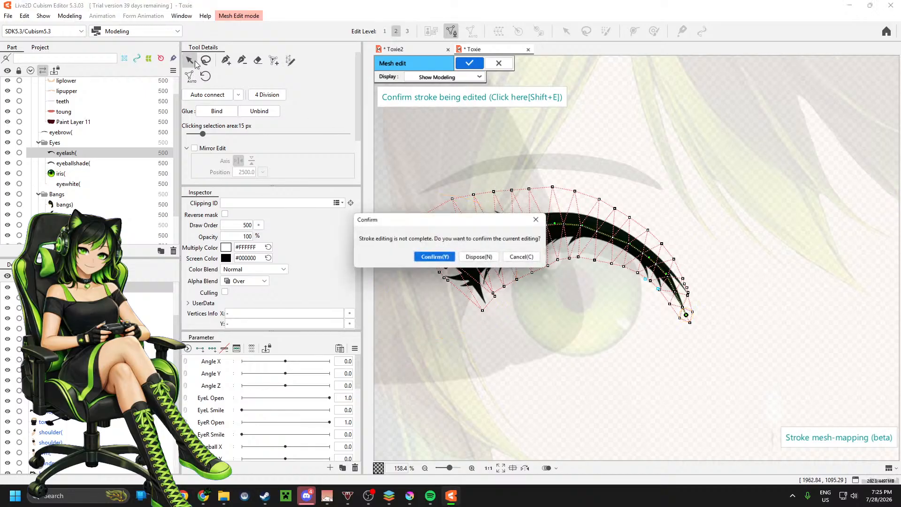
{"action": "left_click", "coordinate": [444, 259]}
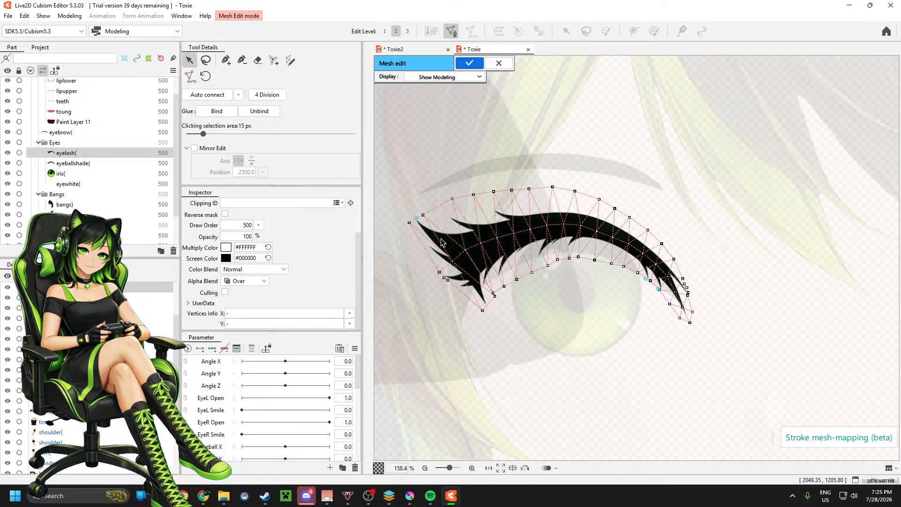
Step: Move the mesh points around the winged end and along the eyelash's upper edge close to the artwork outline
{"action": "left_click_drag", "start_coordinate": [453, 199], "coordinate": [415, 219]}
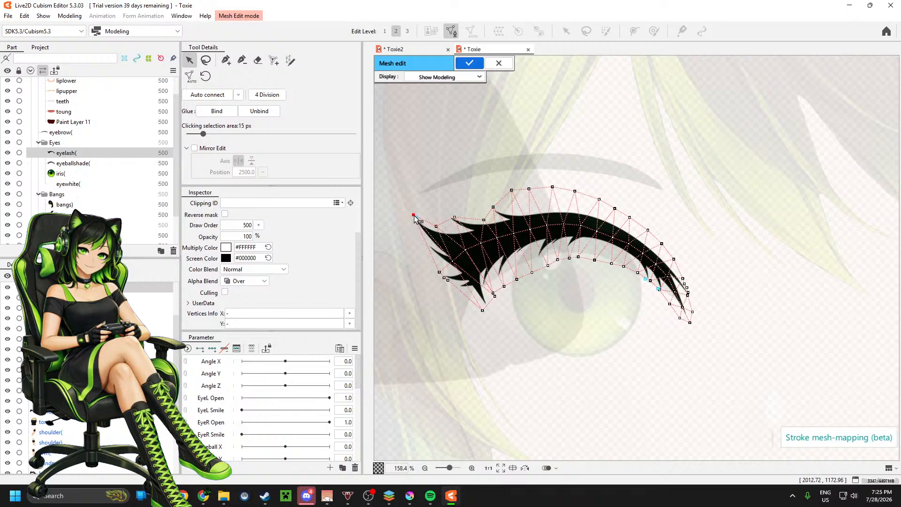
{"action": "left_click_drag", "start_coordinate": [439, 273], "coordinate": [454, 290]}
{"action": "left_click", "coordinate": [444, 278]}
{"action": "left_click_drag", "start_coordinate": [454, 218], "coordinate": [451, 217]}
{"action": "left_click_drag", "start_coordinate": [514, 192], "coordinate": [672, 264]}
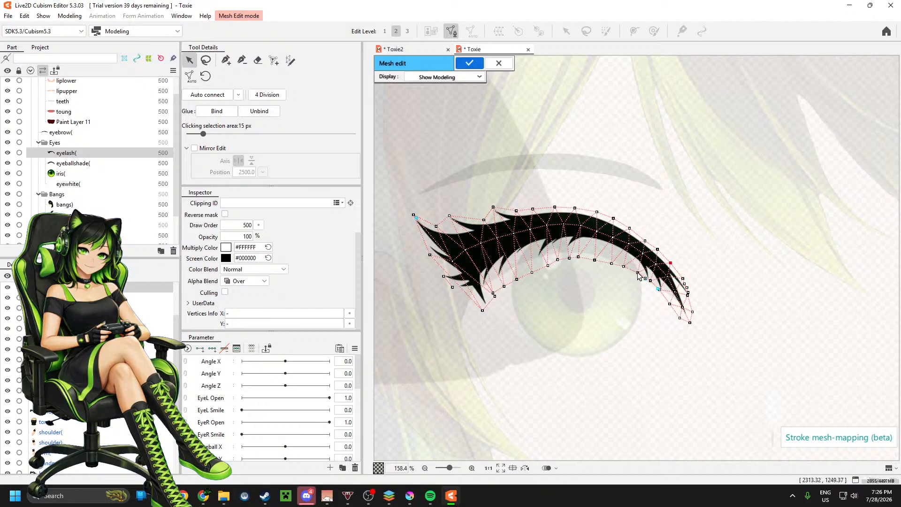
Step: Pull the mesh points along the eyelash's lower edge in close to the lashes, from the thin end to the thick end
{"action": "left_click_drag", "start_coordinate": [638, 272], "coordinate": [639, 267]}
{"action": "left_click", "coordinate": [624, 267]}
{"action": "left_click_drag", "start_coordinate": [624, 266], "coordinate": [492, 312]}
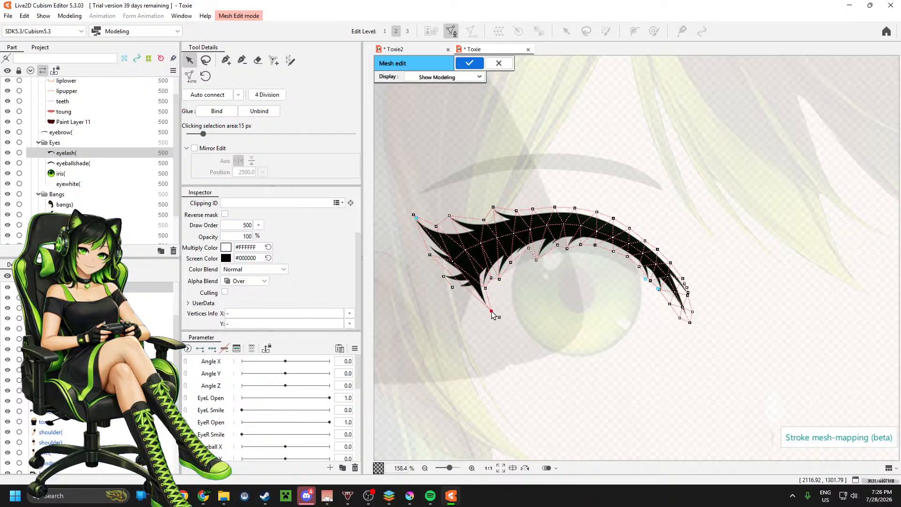
Step: Add connecting mesh edges and points around the small spikes below the eyelash's winged end and apply the mesh edit
{"action": "left_click", "coordinate": [226, 60]}
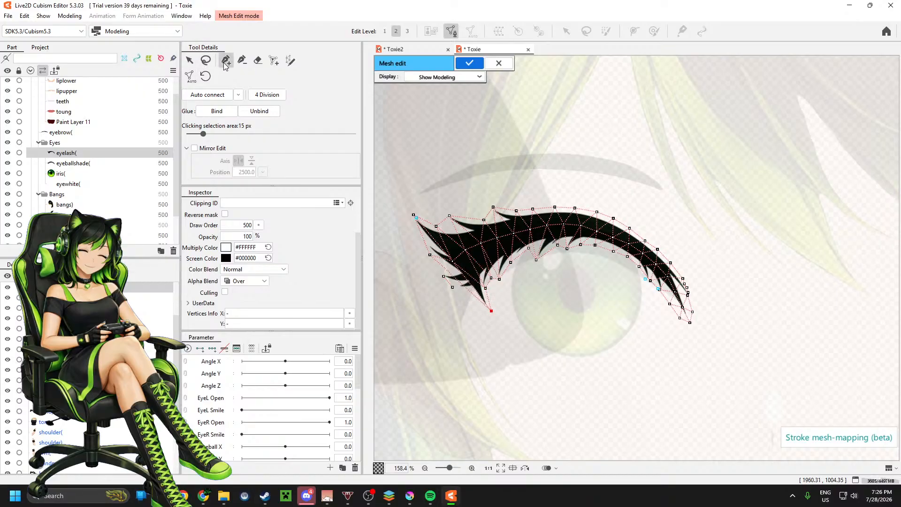
{"action": "left_click", "coordinate": [452, 284]}
{"action": "left_click", "coordinate": [430, 255]}
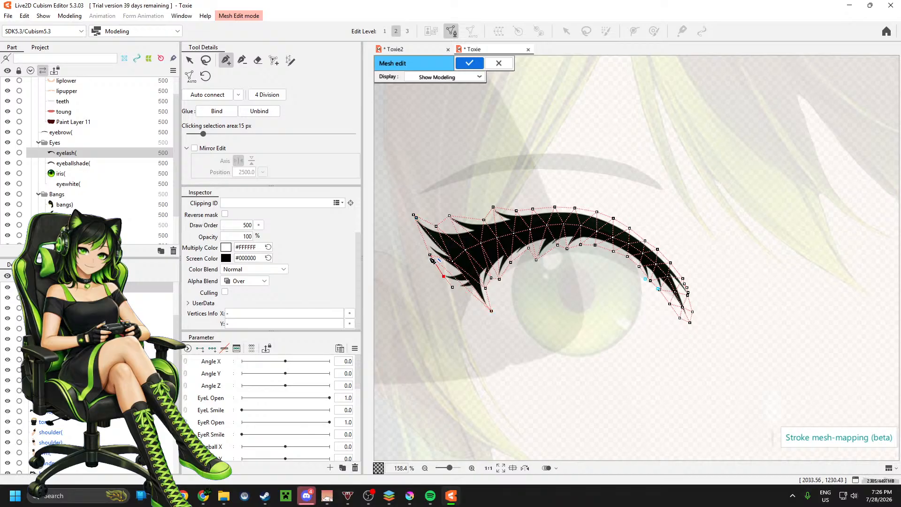
{"action": "left_click", "coordinate": [453, 288]}
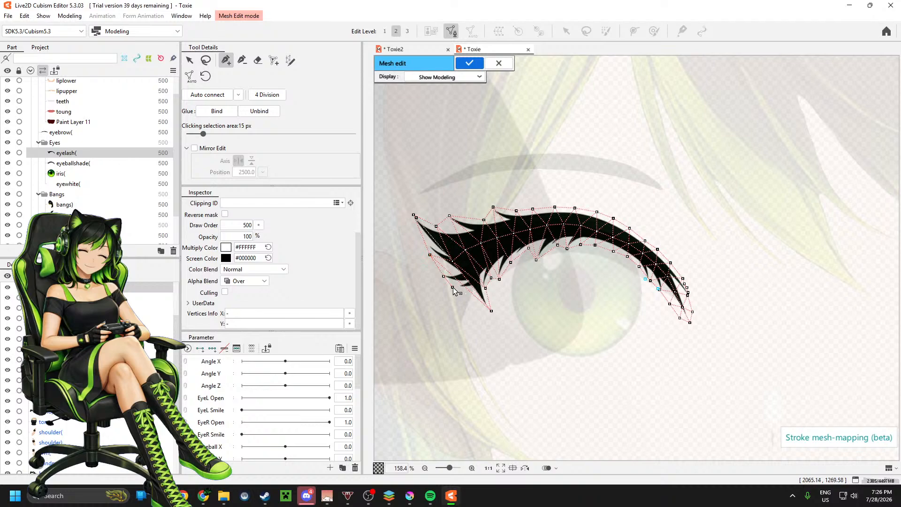
{"action": "left_click", "coordinate": [492, 311]}
{"action": "left_click", "coordinate": [444, 276]}
{"action": "left_click", "coordinate": [443, 276]}
{"action": "left_click", "coordinate": [456, 279]}
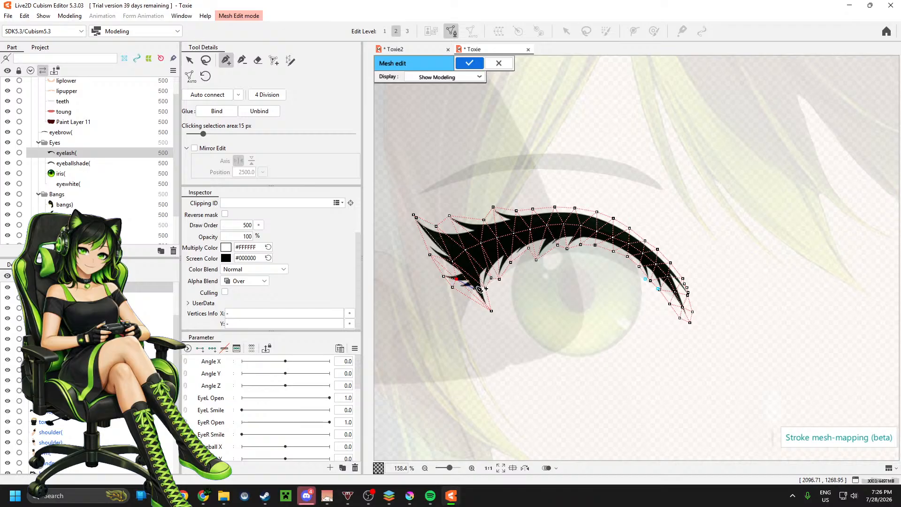
{"action": "left_click", "coordinate": [473, 286]}
{"action": "left_click", "coordinate": [470, 63]}
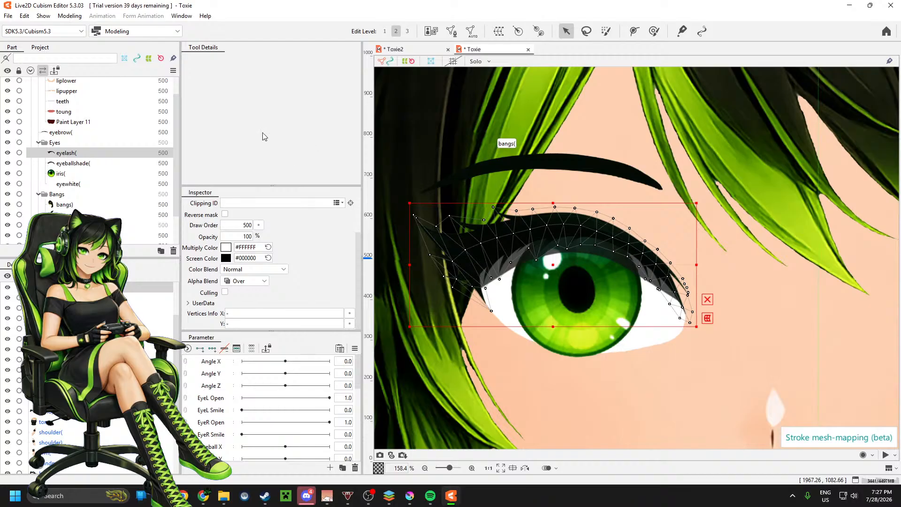
Step: Generate an automatic mesh for the eyeballshade part, comparing the Deformation (Heavy) preset and settling on Deformation (Little)
{"action": "left_click", "coordinate": [106, 163]}
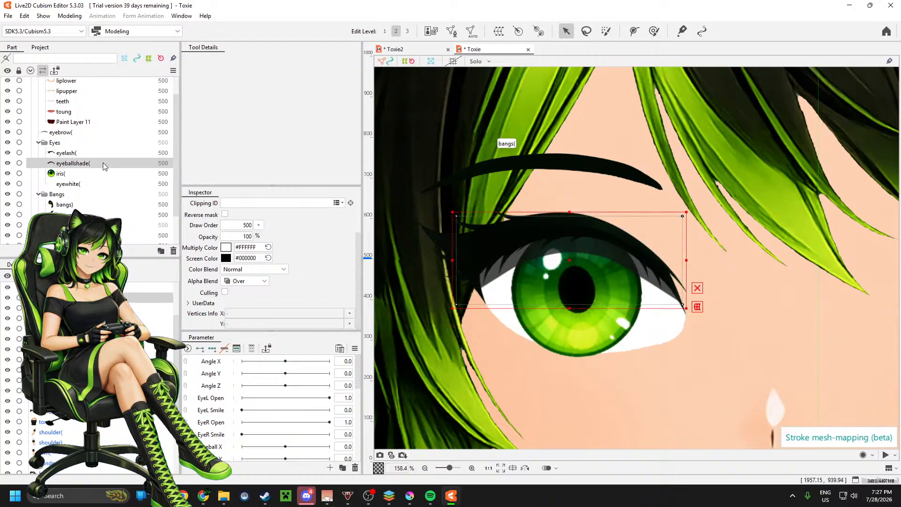
{"action": "left_click", "coordinate": [471, 31]}
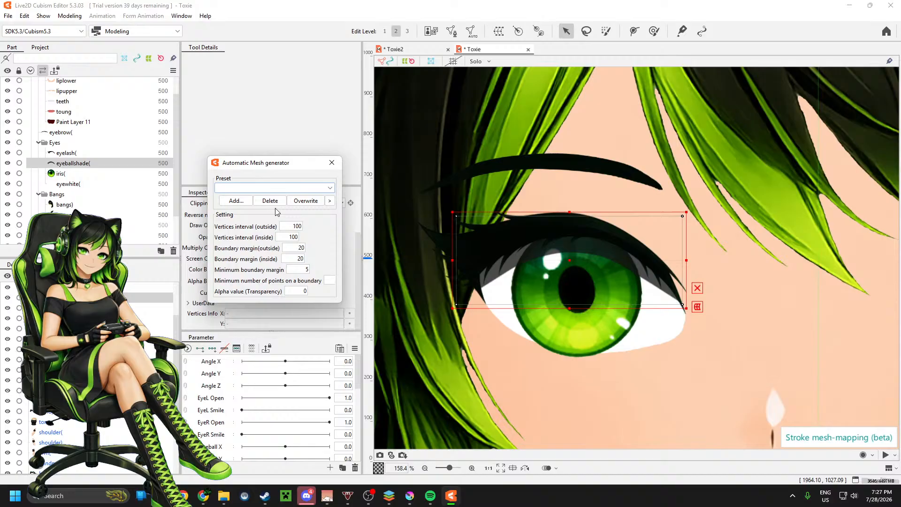
{"action": "left_click", "coordinate": [305, 188]}
{"action": "left_click", "coordinate": [270, 217]}
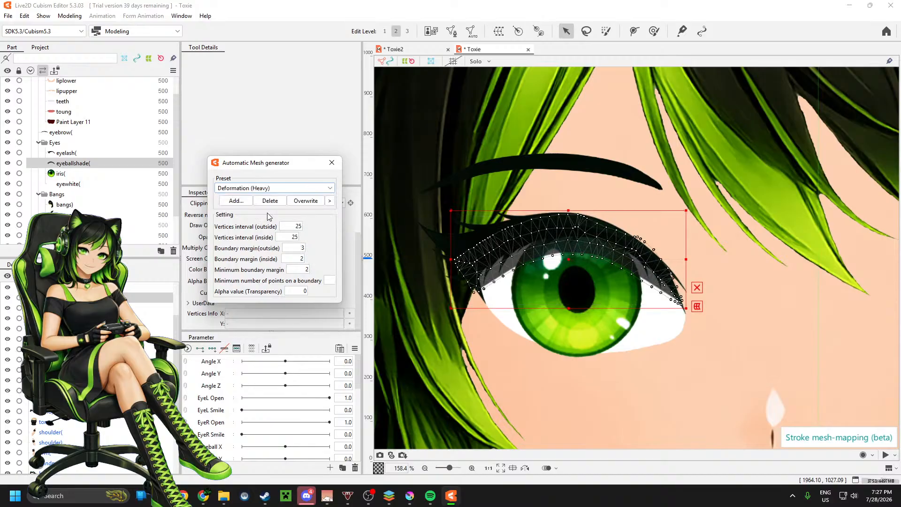
{"action": "left_click", "coordinate": [267, 187]}
{"action": "left_click", "coordinate": [267, 209]}
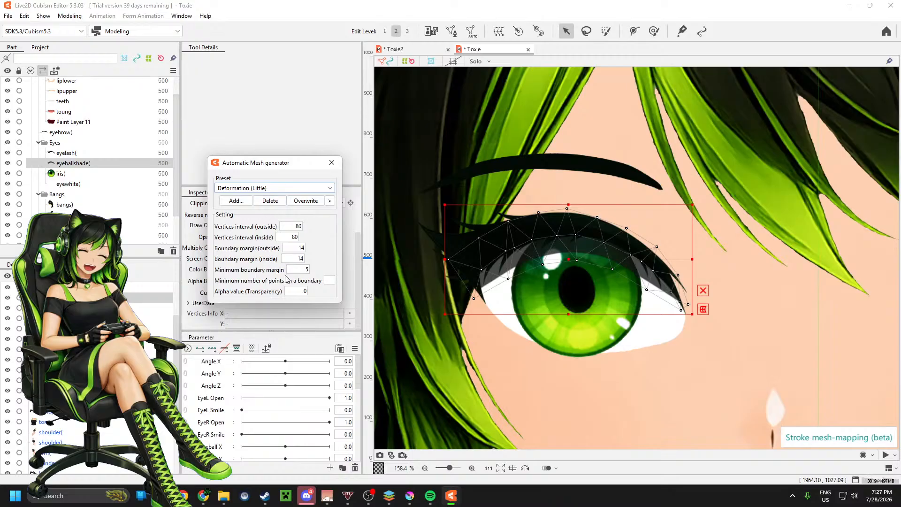
{"action": "left_click", "coordinate": [332, 163]}
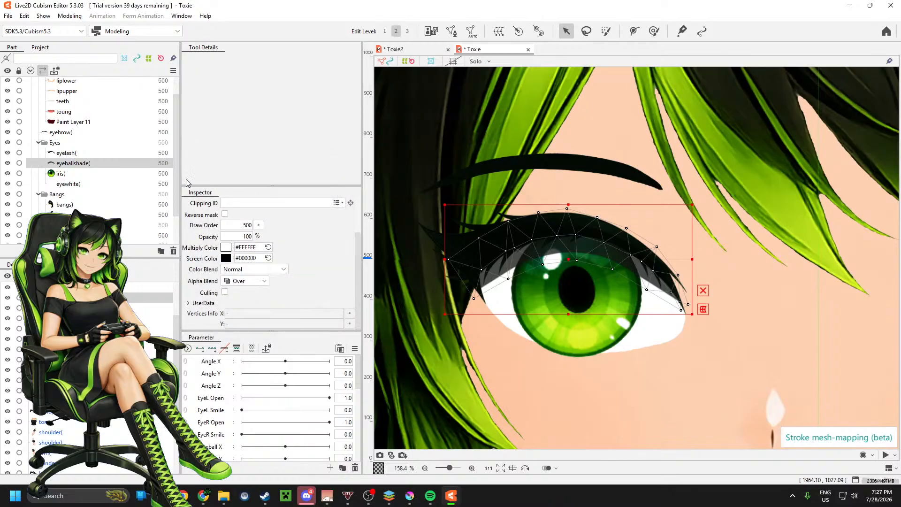
Step: Generate an automatic mesh for the iris, trying Deformation (Heavy) first and keeping the Deformation (Little) preset
{"action": "left_click", "coordinate": [94, 174]}
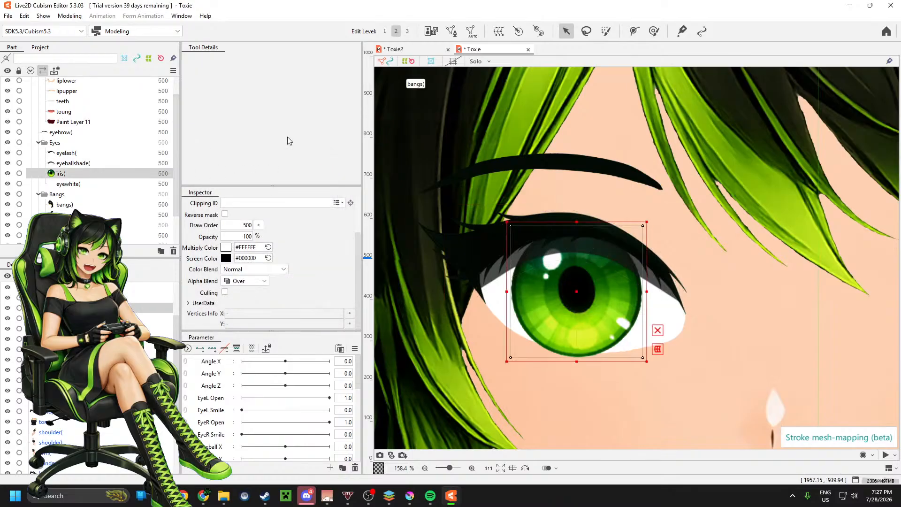
{"action": "left_click", "coordinate": [473, 32]}
{"action": "left_click", "coordinate": [276, 189]}
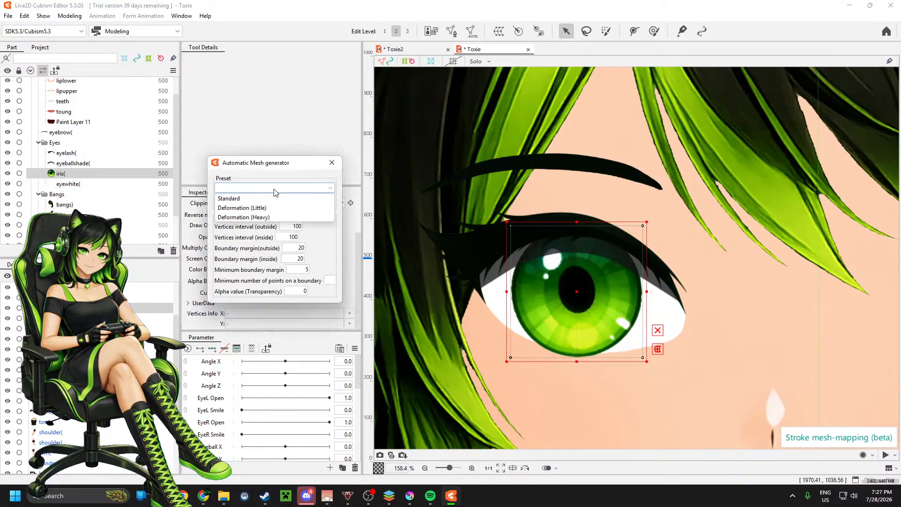
{"action": "left_click", "coordinate": [276, 217]}
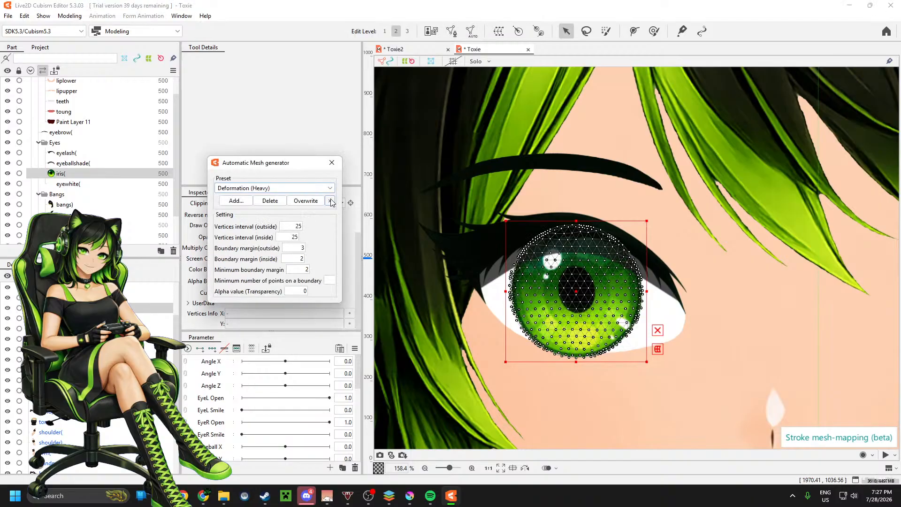
{"action": "left_click", "coordinate": [292, 190]}
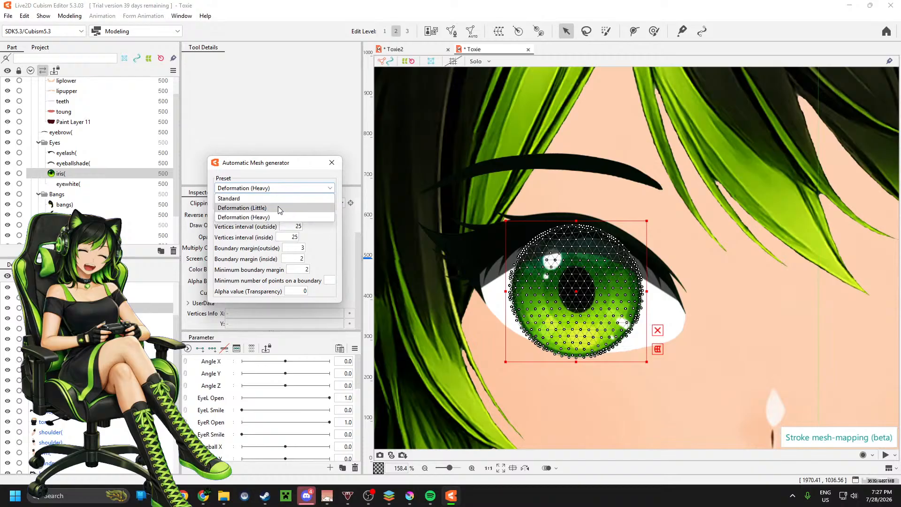
{"action": "left_click", "coordinate": [278, 208]}
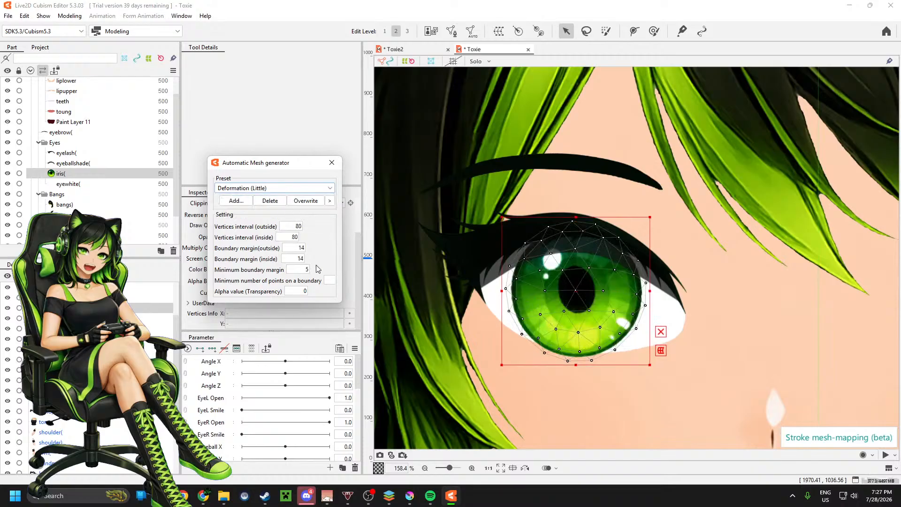
{"action": "left_click", "coordinate": [332, 162]}
Step: Generate an automatic mesh for the eyewhite part with the Deformation (Little) preset
{"action": "left_click", "coordinate": [97, 184]}
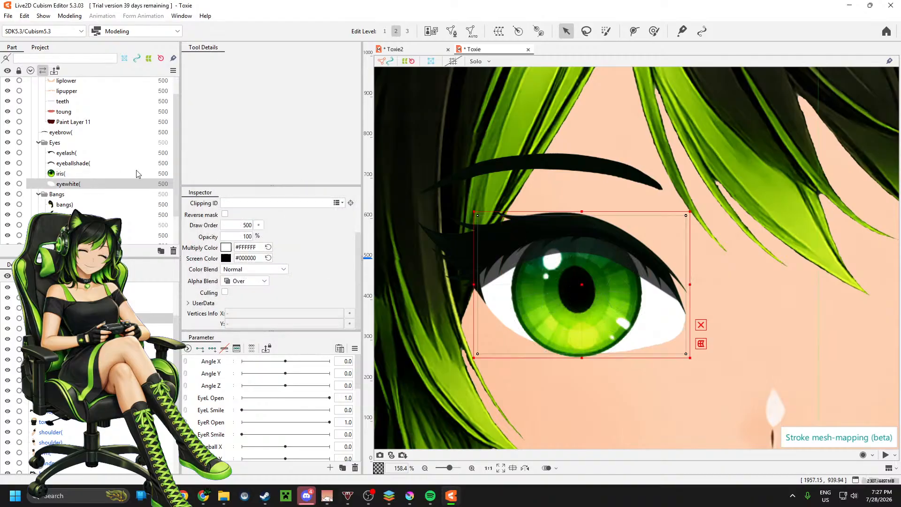
{"action": "left_click", "coordinate": [472, 31]}
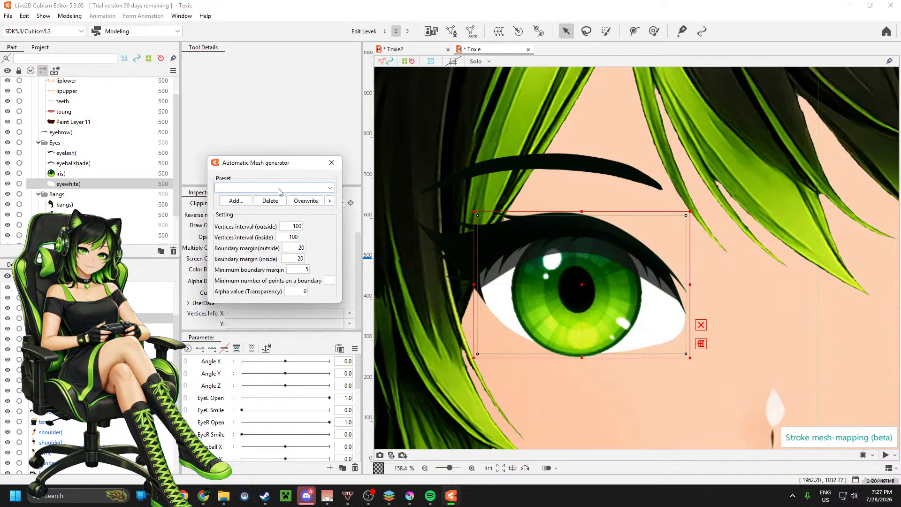
{"action": "left_click", "coordinate": [280, 189]}
{"action": "left_click", "coordinate": [266, 212]}
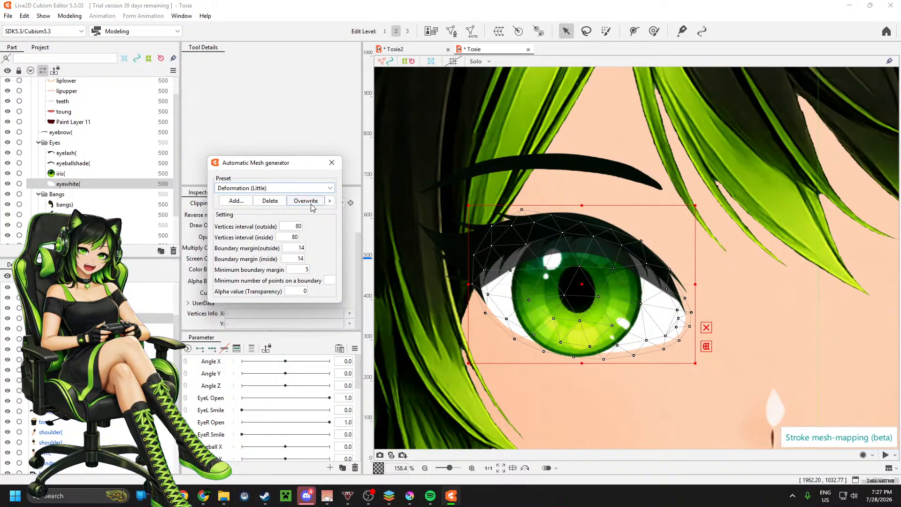
{"action": "left_click", "coordinate": [332, 163]}
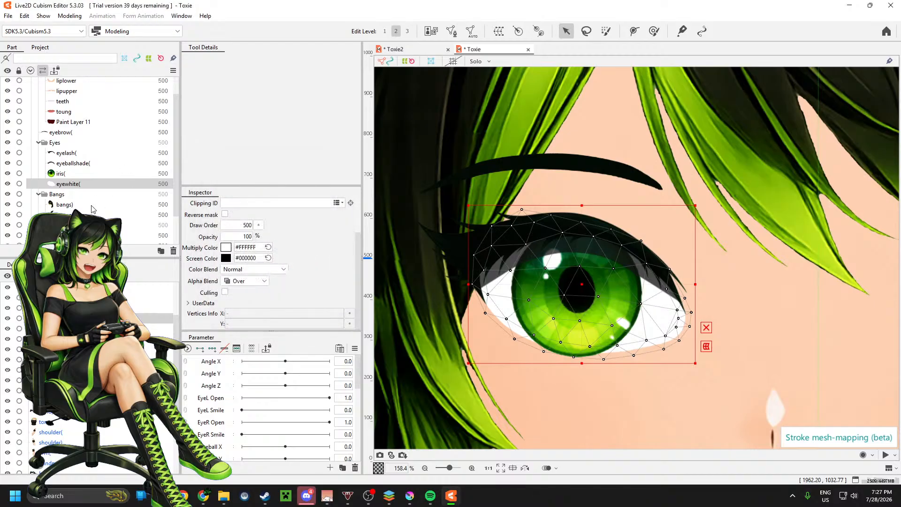
{"action": "scroll", "coordinate": [501, 220], "scroll_direction": "down", "scroll_amount": 3}
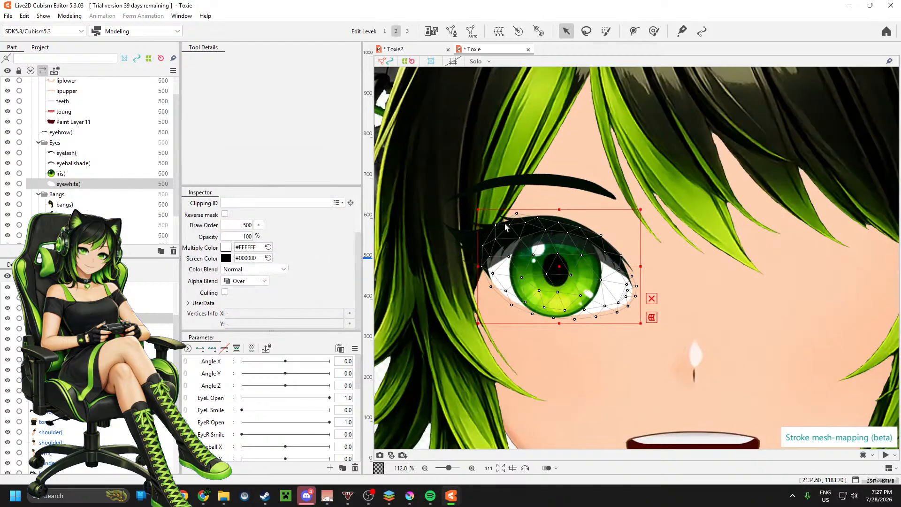
Step: Generate an automatic mesh for the eyebrow part with the Deformation (Little) preset
{"action": "left_click", "coordinate": [81, 131]}
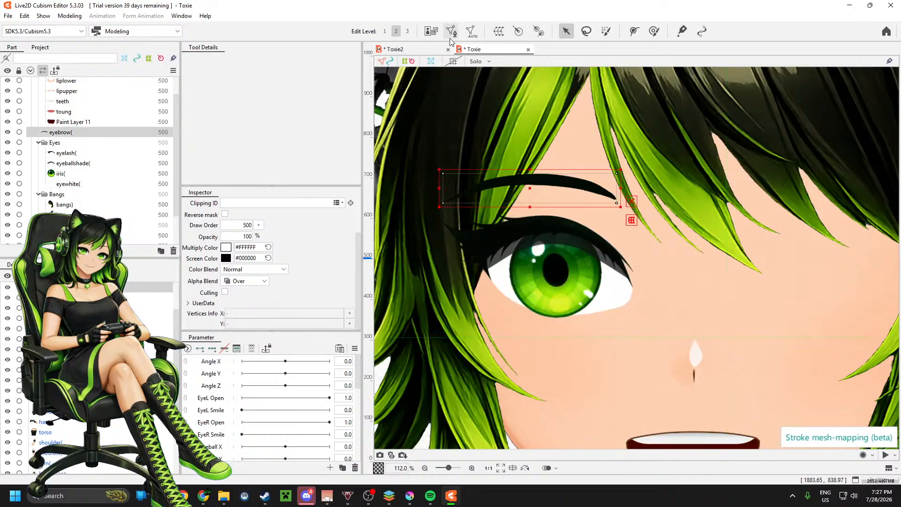
{"action": "left_click", "coordinate": [471, 31]}
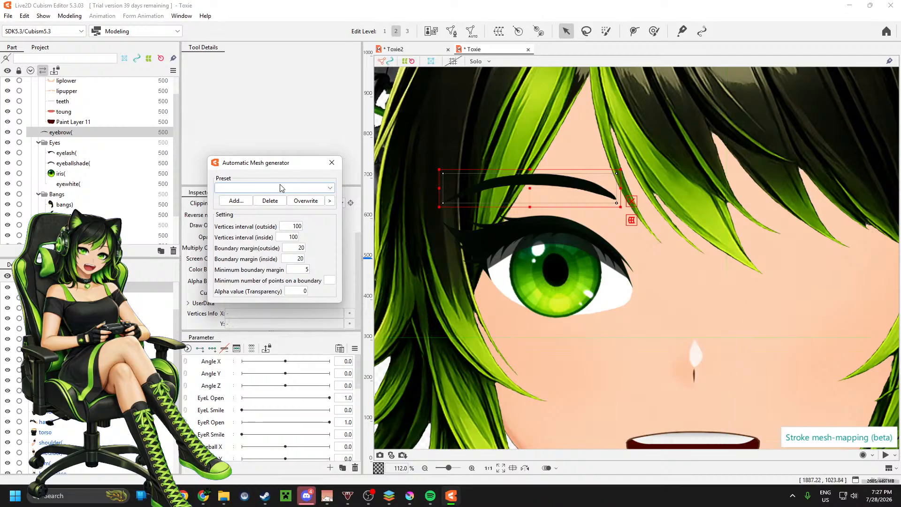
{"action": "left_click", "coordinate": [282, 187]}
{"action": "left_click", "coordinate": [263, 208]}
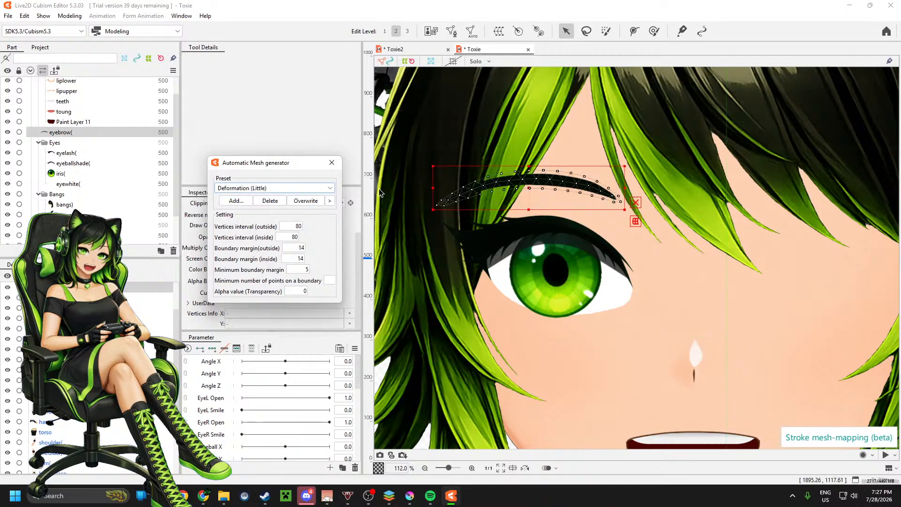
{"action": "left_click", "coordinate": [332, 162]}
Step: Generate an automatic mesh for the mouth interior on Paint Layer 11 with the Deformation (Little) preset
{"action": "scroll", "coordinate": [465, 270], "scroll_direction": "down", "scroll_amount": 2}
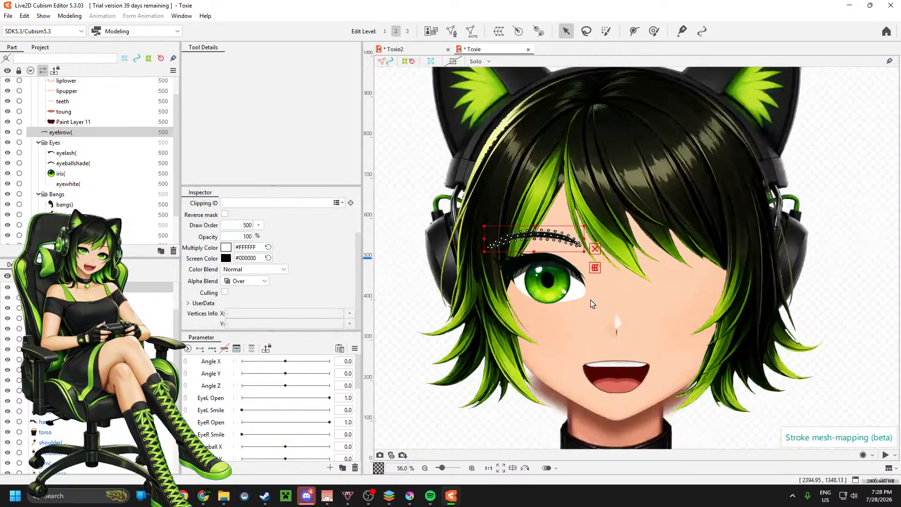
{"action": "scroll", "coordinate": [95, 125], "scroll_direction": "up", "scroll_amount": 1}
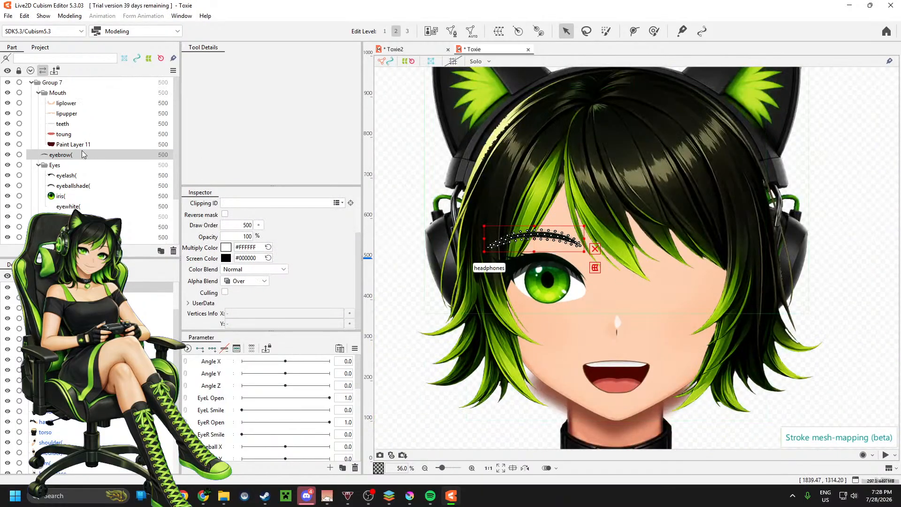
{"action": "left_click", "coordinate": [94, 144]}
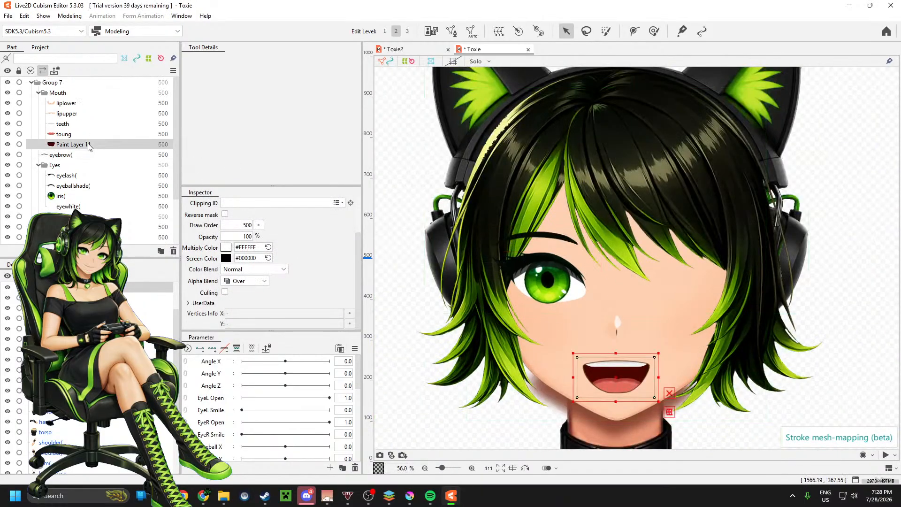
{"action": "left_click", "coordinate": [470, 31]}
{"action": "left_click", "coordinate": [265, 187]}
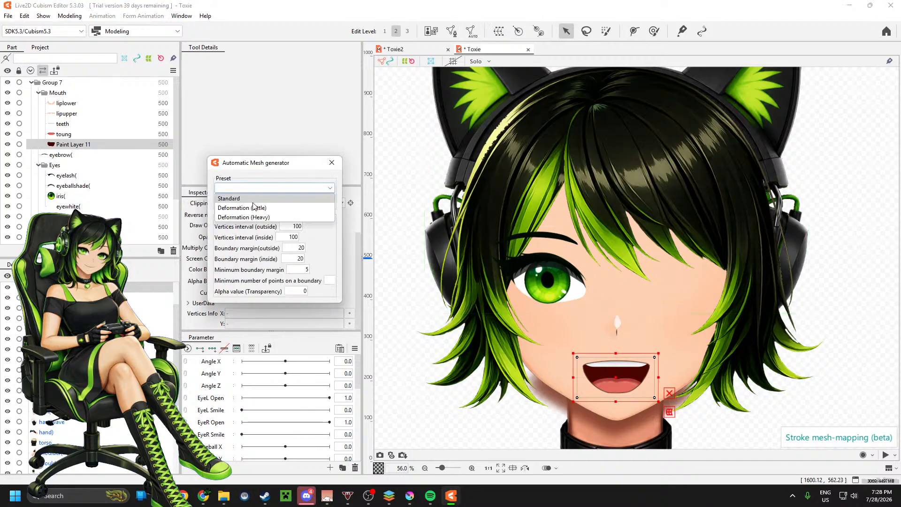
{"action": "left_click", "coordinate": [254, 208]}
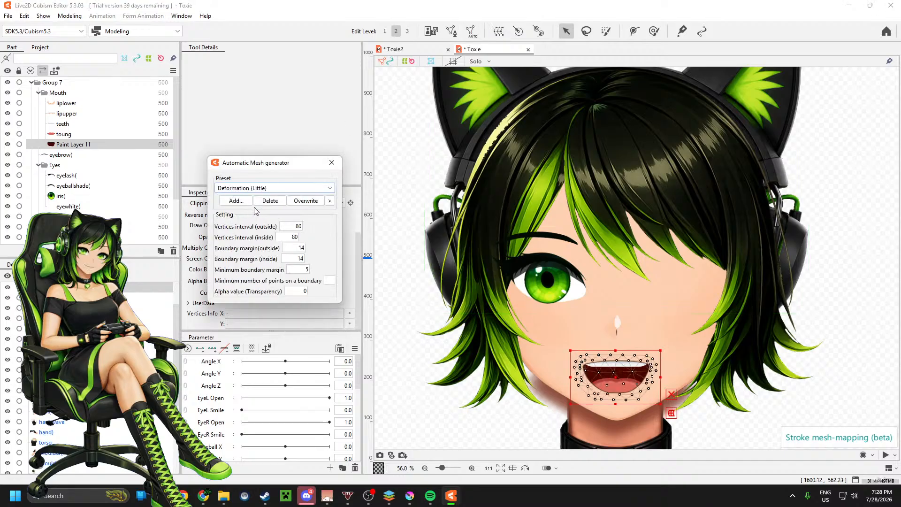
{"action": "left_click", "coordinate": [332, 162]}
Step: Generate an automatic mesh for the toung part with the Deformation (Little) preset
{"action": "left_click", "coordinate": [88, 135]}
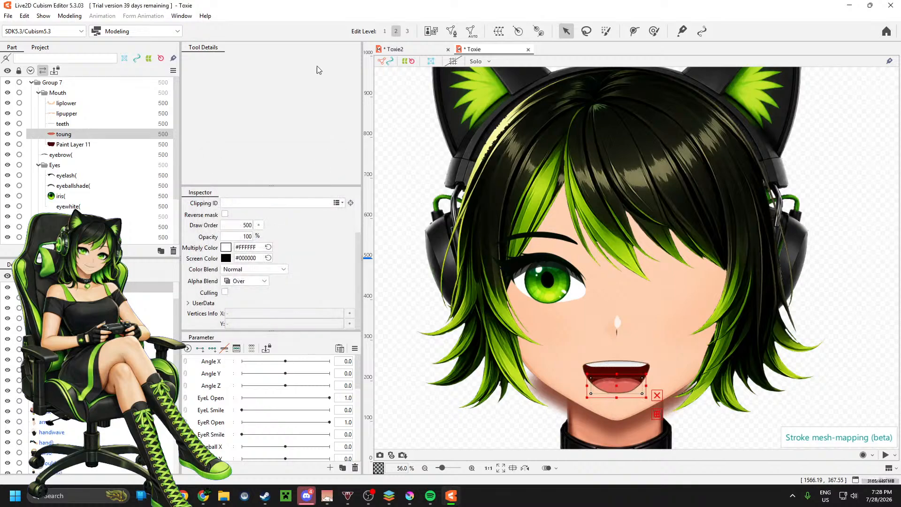
{"action": "left_click", "coordinate": [471, 31]}
{"action": "left_click", "coordinate": [306, 188]}
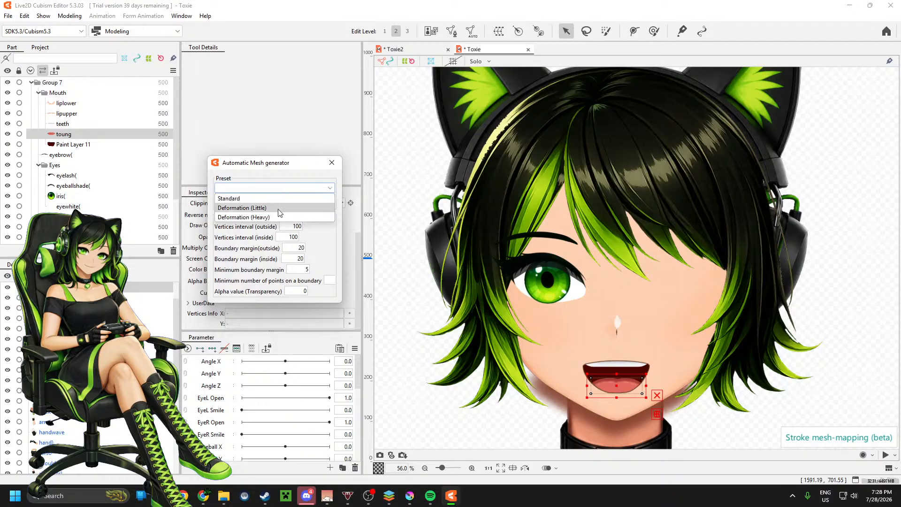
{"action": "left_click", "coordinate": [280, 209]}
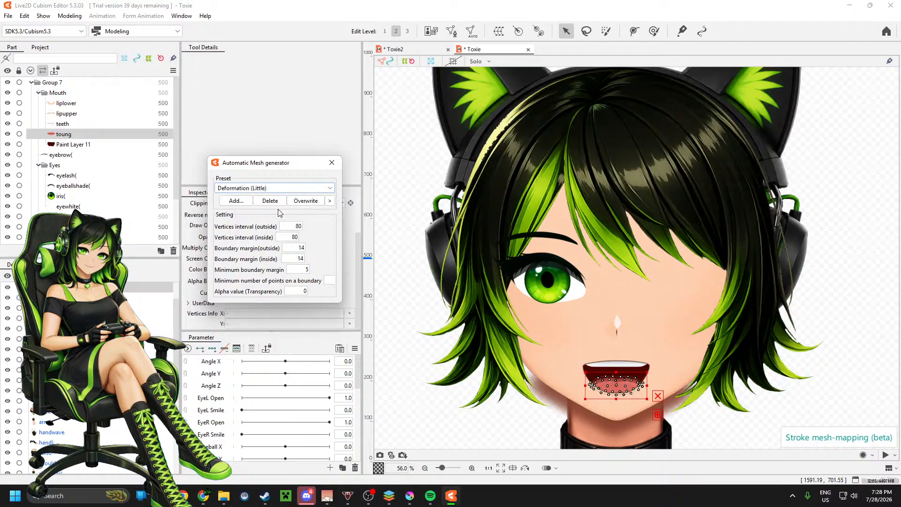
{"action": "left_click", "coordinate": [332, 163]}
Step: Generate an automatic mesh for the teeth part with Deformation (Little), then set the vertices intervals to 155 outside and 199 inside
{"action": "left_click", "coordinate": [95, 125]}
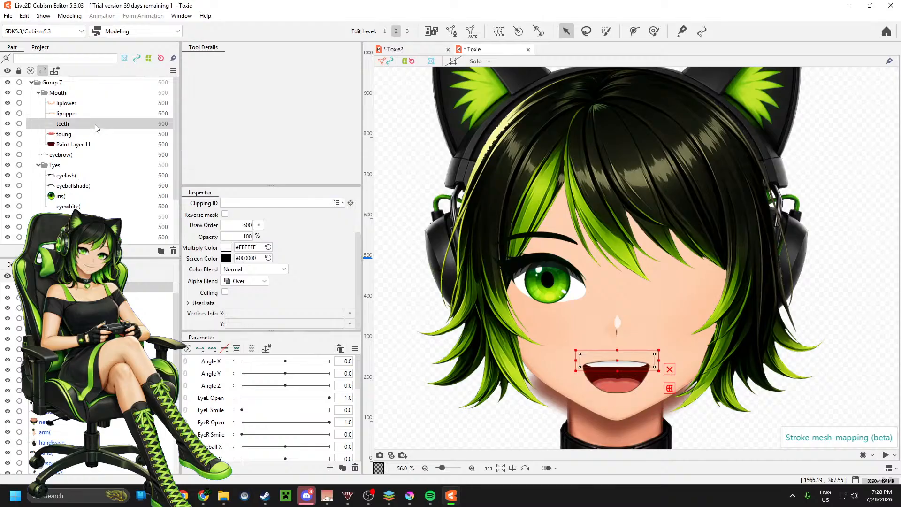
{"action": "left_click", "coordinate": [470, 31]}
{"action": "left_click", "coordinate": [282, 189]}
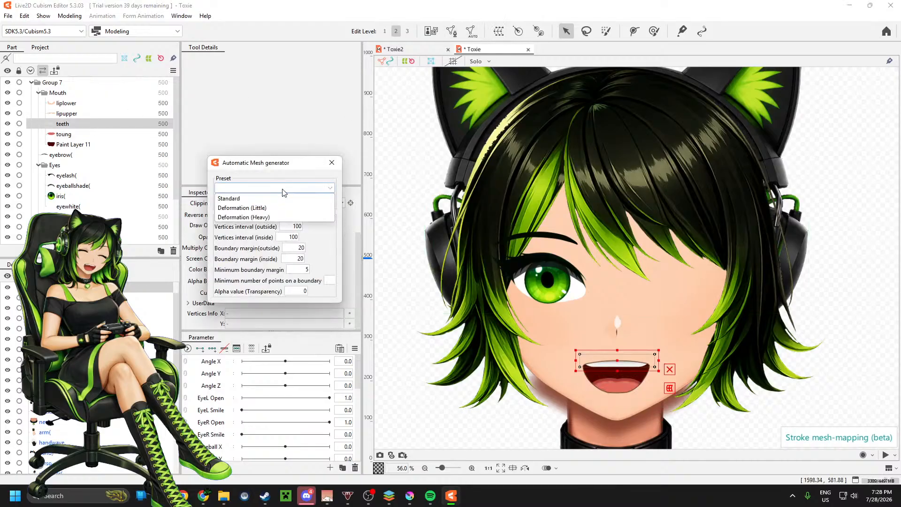
{"action": "left_click", "coordinate": [267, 208]}
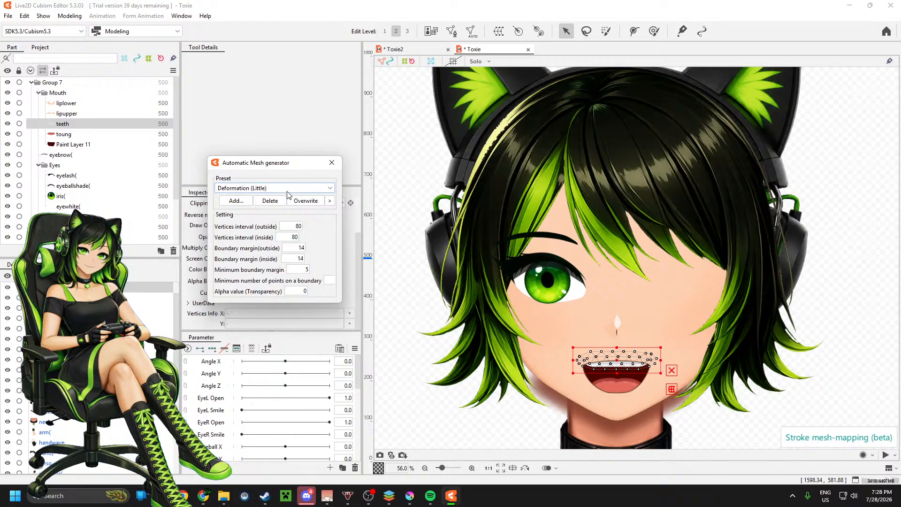
{"action": "left_click_drag", "start_coordinate": [294, 225], "coordinate": [303, 236]}
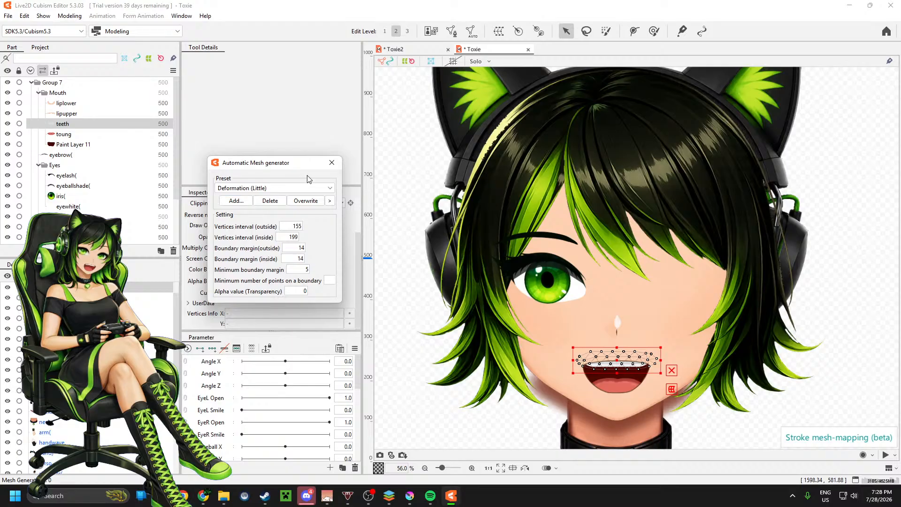
{"action": "left_click", "coordinate": [332, 163]}
Step: Generate the lipupper part's automatic mesh, trying Deformation (Little) before using Deformation (Heavy) with an outside vertices interval of 200
{"action": "left_click", "coordinate": [115, 114]}
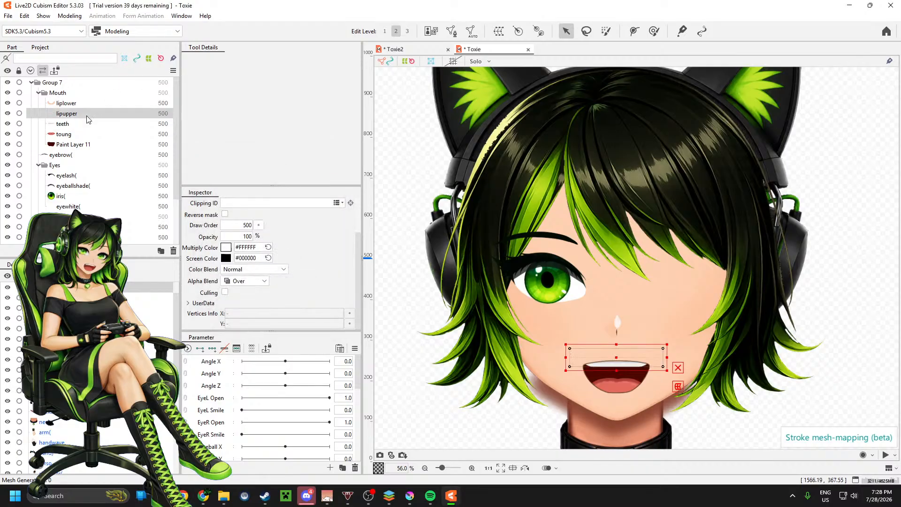
{"action": "left_click", "coordinate": [471, 31]}
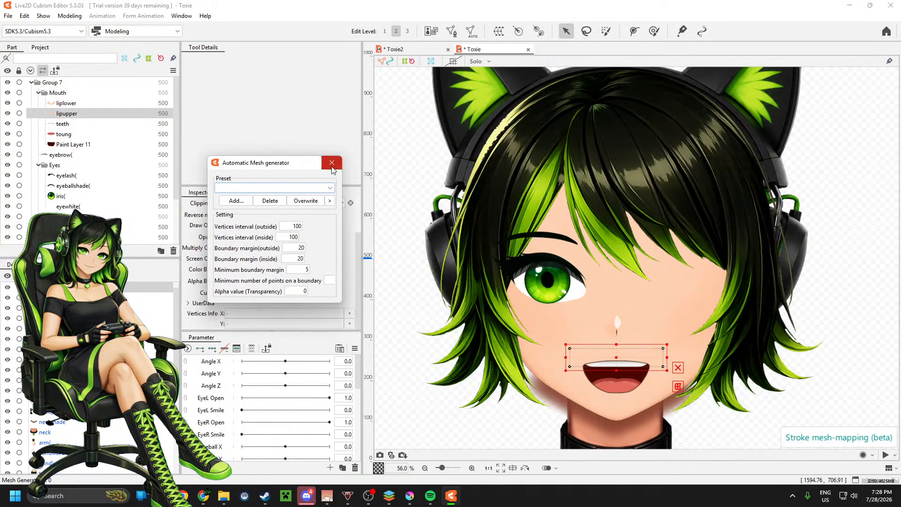
{"action": "left_click", "coordinate": [306, 188]}
{"action": "left_click", "coordinate": [281, 207]}
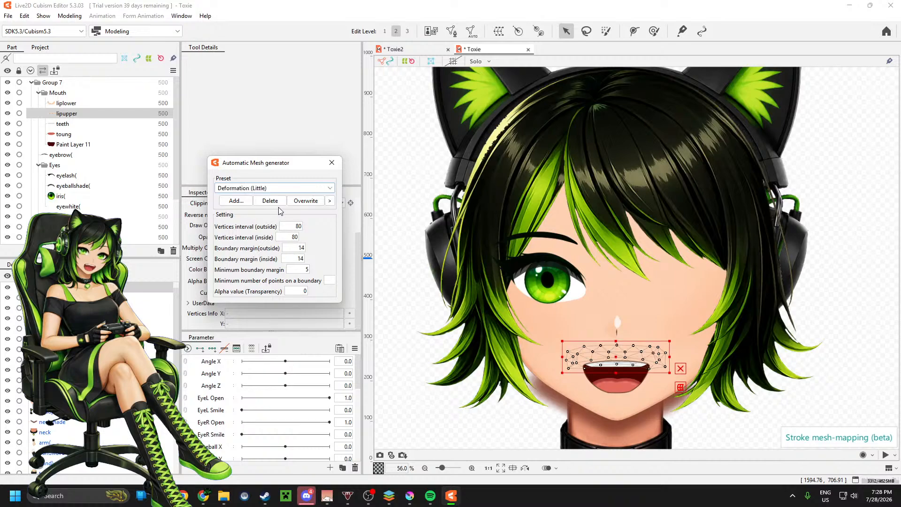
{"action": "left_click", "coordinate": [281, 190]}
{"action": "left_click", "coordinate": [284, 217]}
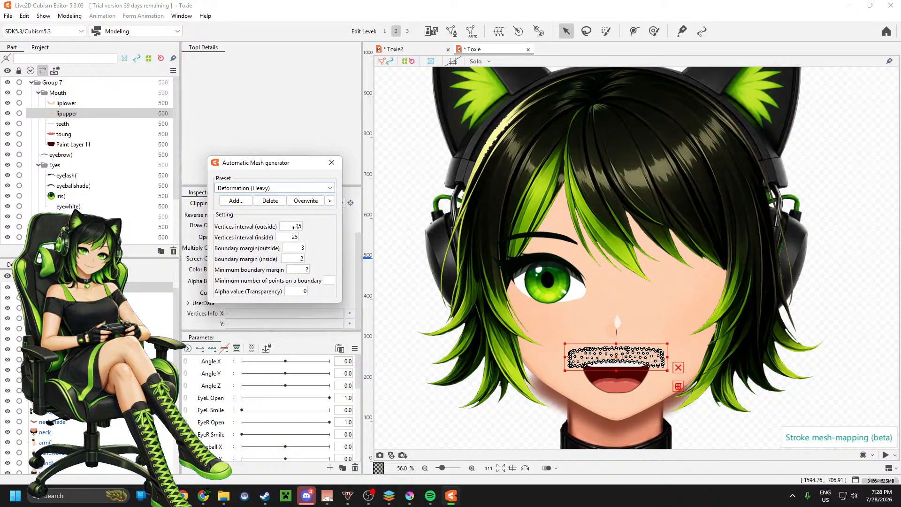
{"action": "left_click_drag", "start_coordinate": [296, 227], "coordinate": [354, 232]}
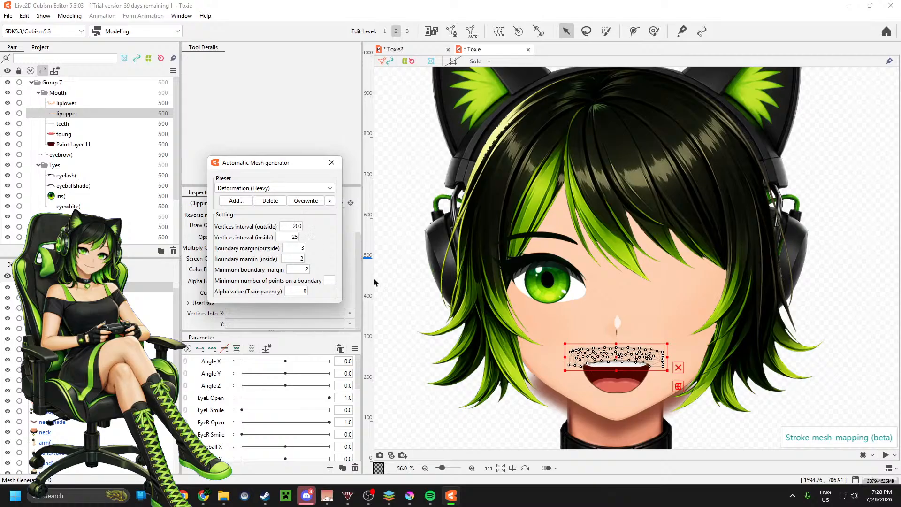
{"action": "scroll", "coordinate": [603, 367], "scroll_direction": "up", "scroll_amount": 5}
{"action": "scroll", "coordinate": [638, 371], "scroll_direction": "down", "scroll_amount": 3}
{"action": "scroll", "coordinate": [653, 371], "scroll_direction": "up", "scroll_amount": 4}
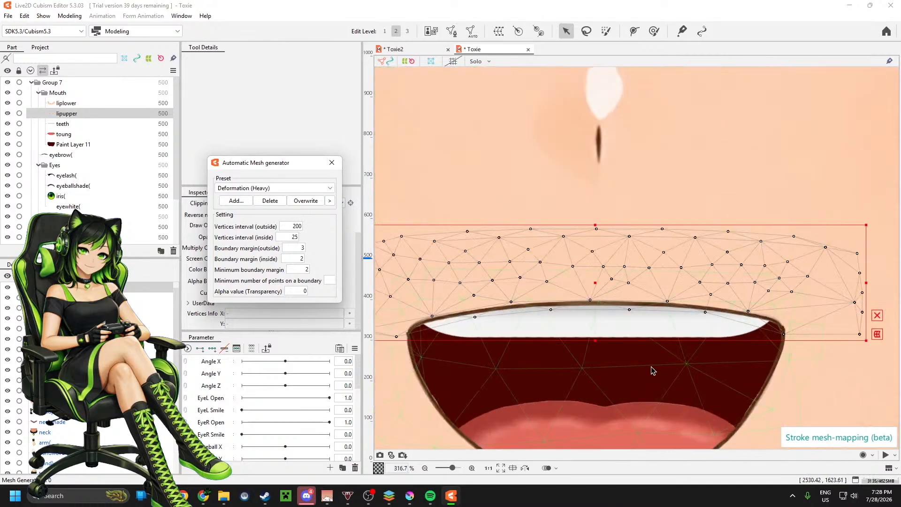
{"action": "scroll", "coordinate": [650, 338], "scroll_direction": "down", "scroll_amount": 3}
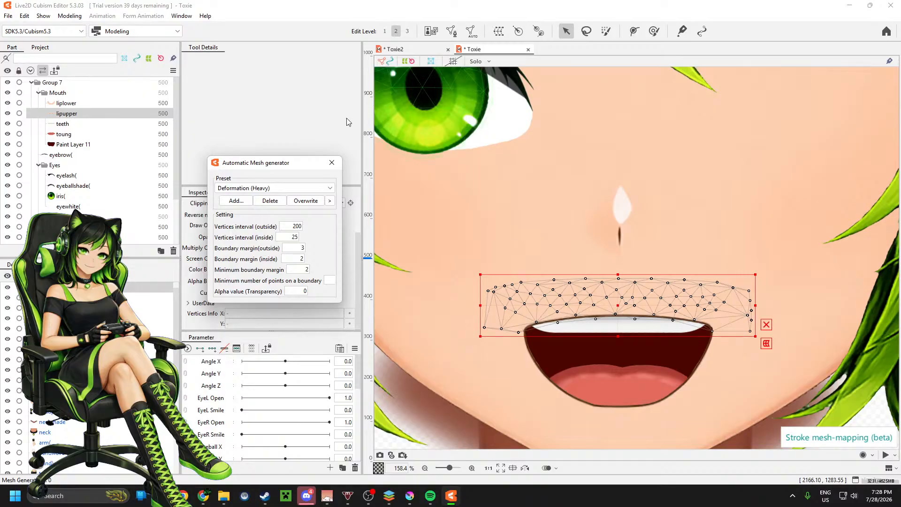
{"action": "left_click", "coordinate": [332, 162]}
Step: Generate an automatic mesh for the liplower part with the Deformation (Heavy) preset, trying outside vertices interval 200 and settling on 142
{"action": "left_click", "coordinate": [94, 103]}
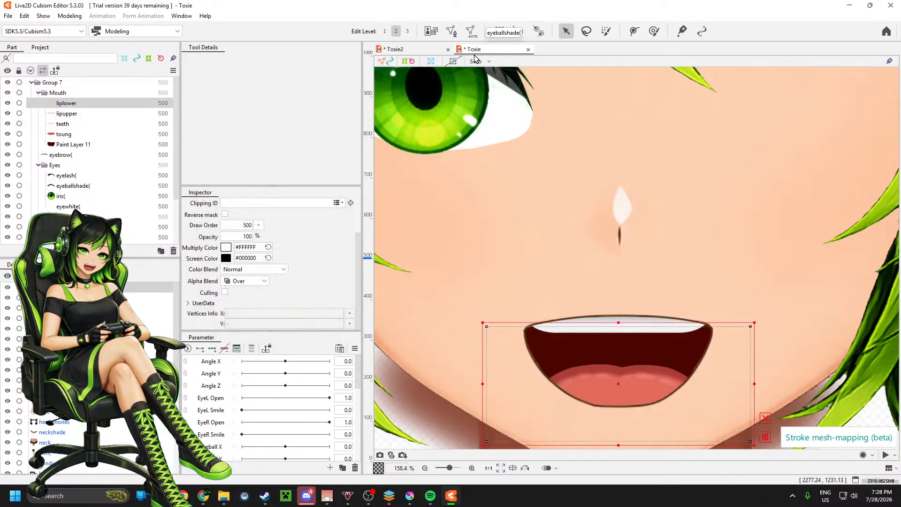
{"action": "left_click", "coordinate": [471, 30]}
{"action": "left_click", "coordinate": [294, 188]}
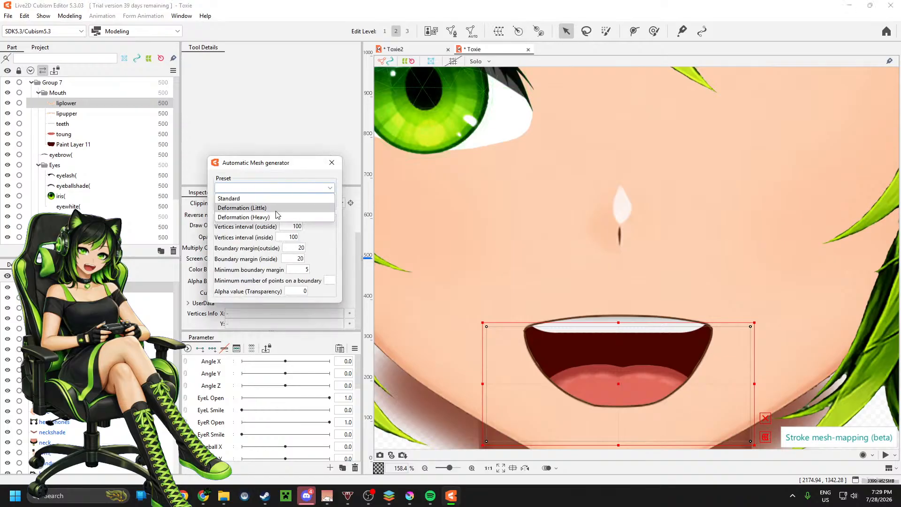
{"action": "left_click", "coordinate": [249, 217]}
{"action": "left_click_drag", "start_coordinate": [295, 226], "coordinate": [355, 226]}
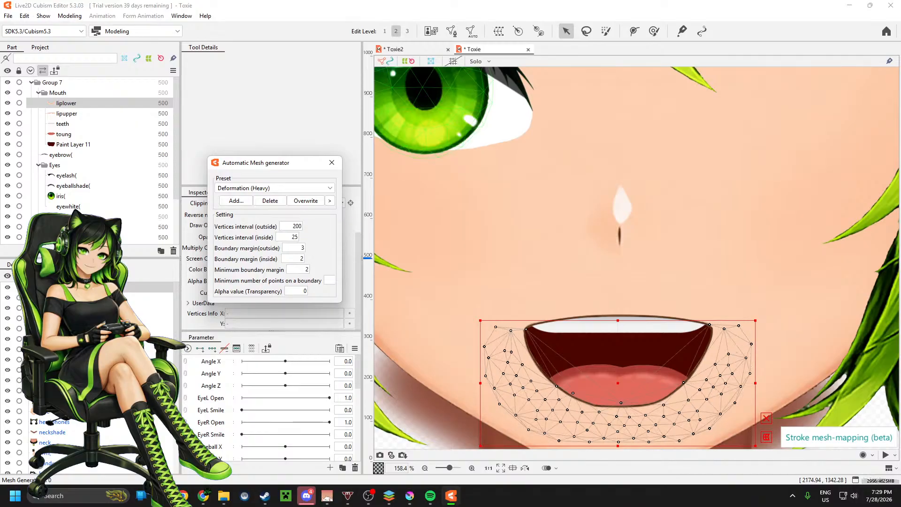
{"action": "left_click_drag", "start_coordinate": [355, 227], "coordinate": [336, 226]}
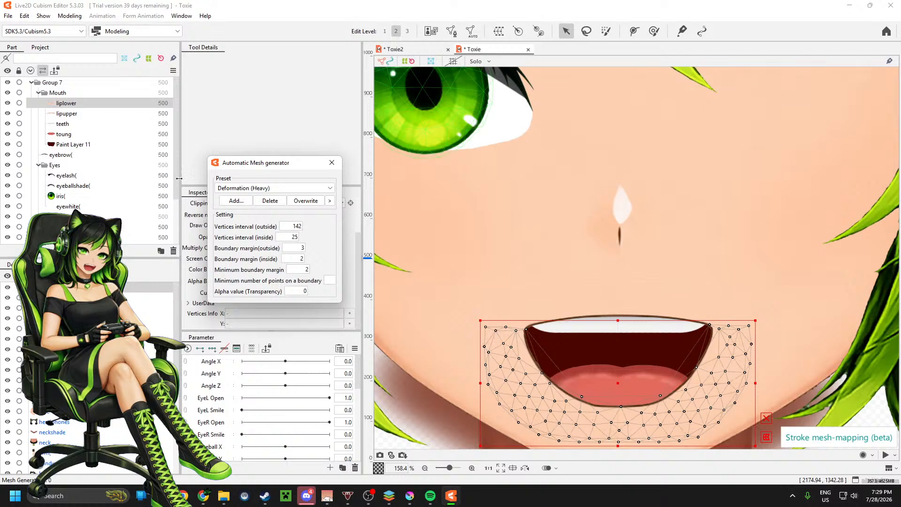
{"action": "left_click", "coordinate": [332, 162]}
Step: Move the eyebrow part to the top of the Eyes group and collapse the Mouth and Eyes groups
{"action": "scroll", "coordinate": [96, 117], "scroll_direction": "down", "scroll_amount": 2}
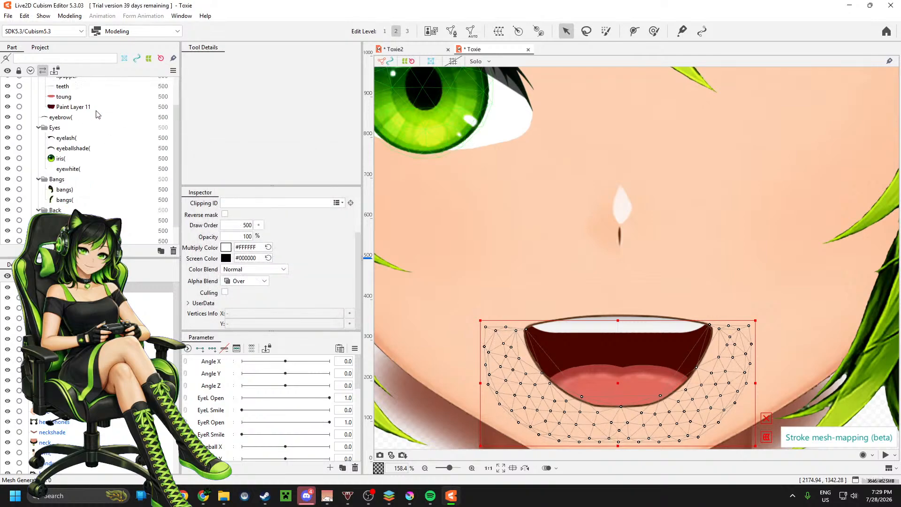
{"action": "scroll", "coordinate": [94, 121], "scroll_direction": "up", "scroll_amount": 2}
{"action": "left_click", "coordinate": [38, 93]}
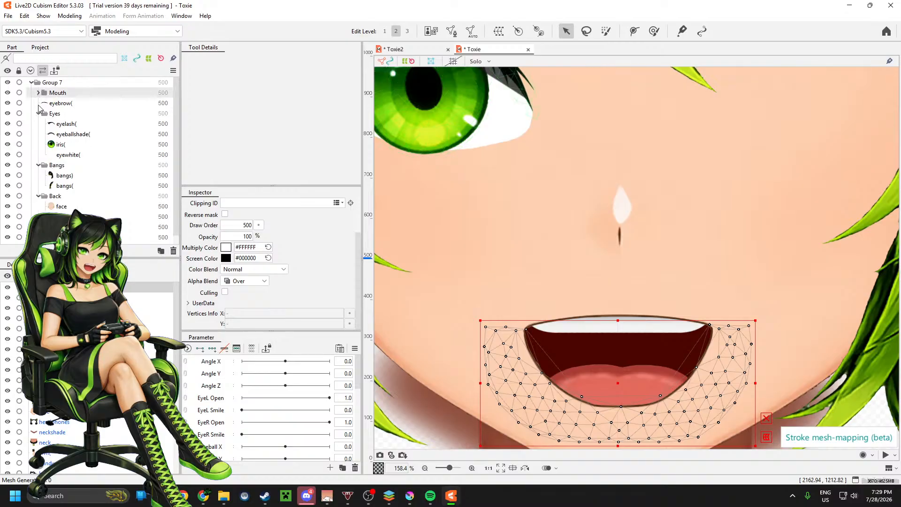
{"action": "left_click", "coordinate": [62, 106]}
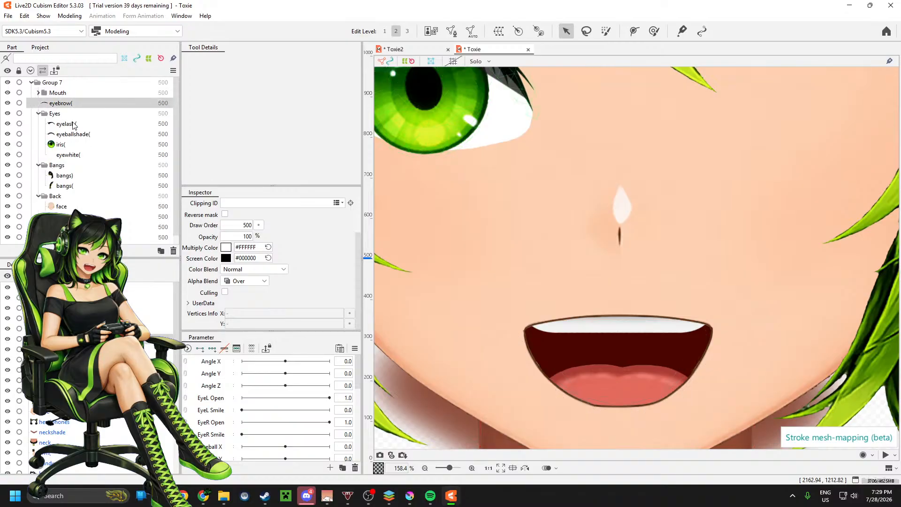
{"action": "mouse_move", "coordinate": [71, 105]}
{"action": "left_mouse_down"}
{"action": "mouse_move", "coordinate": [80, 122]}
{"action": "mouse_move", "coordinate": [82, 113]}
{"action": "mouse_move", "coordinate": [57, 121]}
{"action": "mouse_move", "coordinate": [63, 118]}
{"action": "left_mouse_up"}
{"action": "left_click_drag", "start_coordinate": [64, 153], "coordinate": [60, 113]}
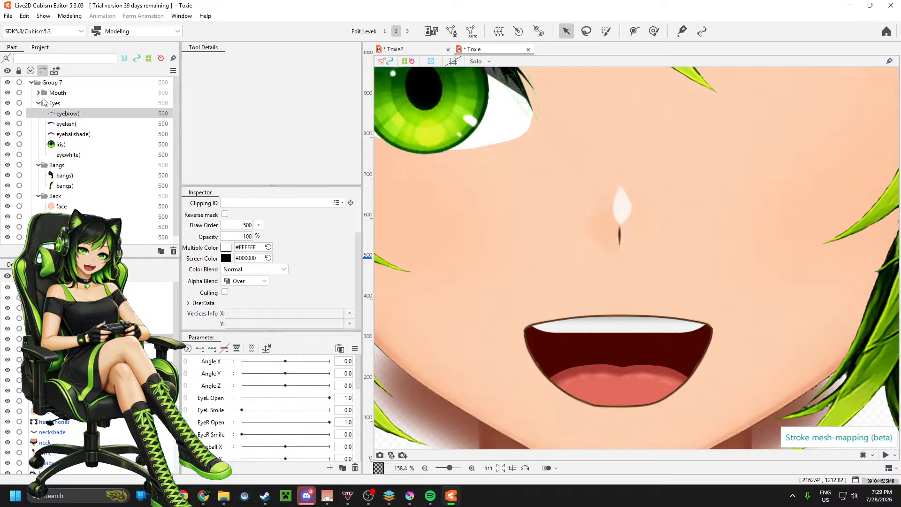
{"action": "left_click", "coordinate": [40, 103]}
Step: Generate an automatic mesh for the bangs) part, trying Deformation (Little) before using the Deformation (Heavy) preset
{"action": "scroll", "coordinate": [516, 262], "scroll_direction": "down", "scroll_amount": 10}
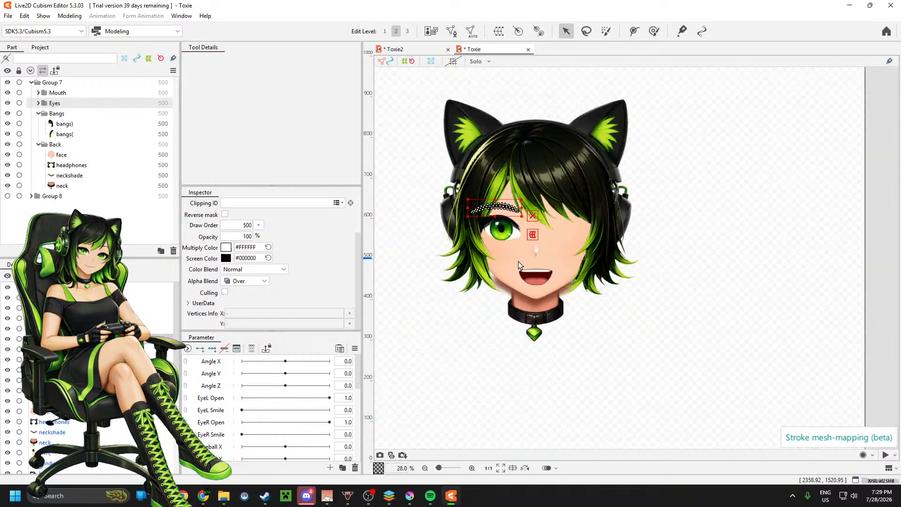
{"action": "left_click", "coordinate": [69, 123]}
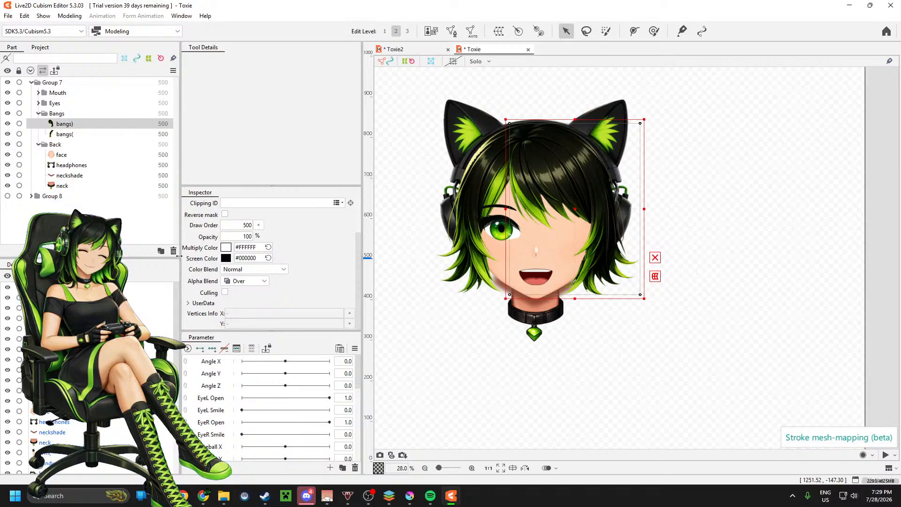
{"action": "left_click", "coordinate": [471, 31]}
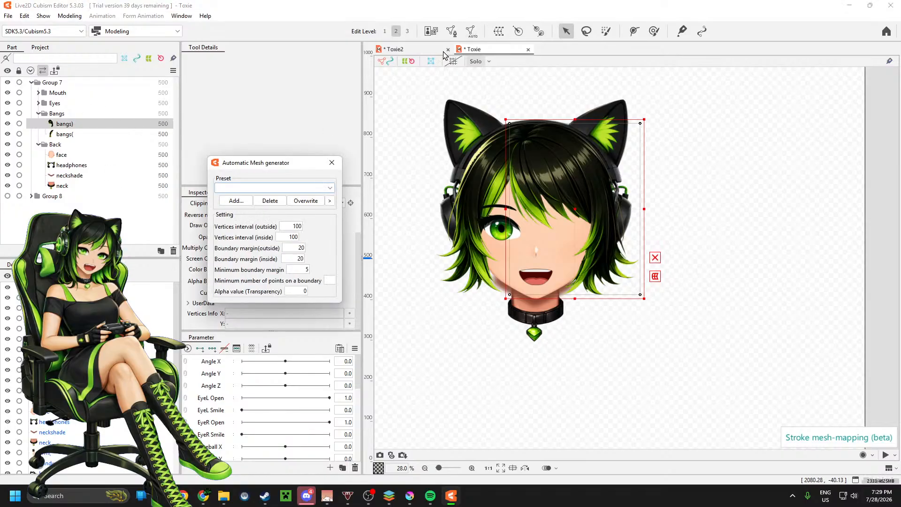
{"action": "left_click", "coordinate": [300, 190]}
{"action": "left_click", "coordinate": [281, 209]}
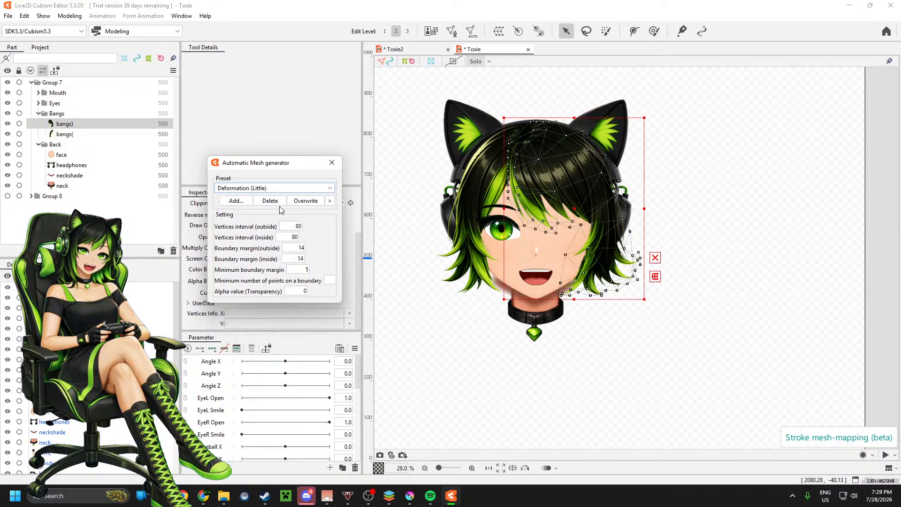
{"action": "left_click", "coordinate": [273, 188]}
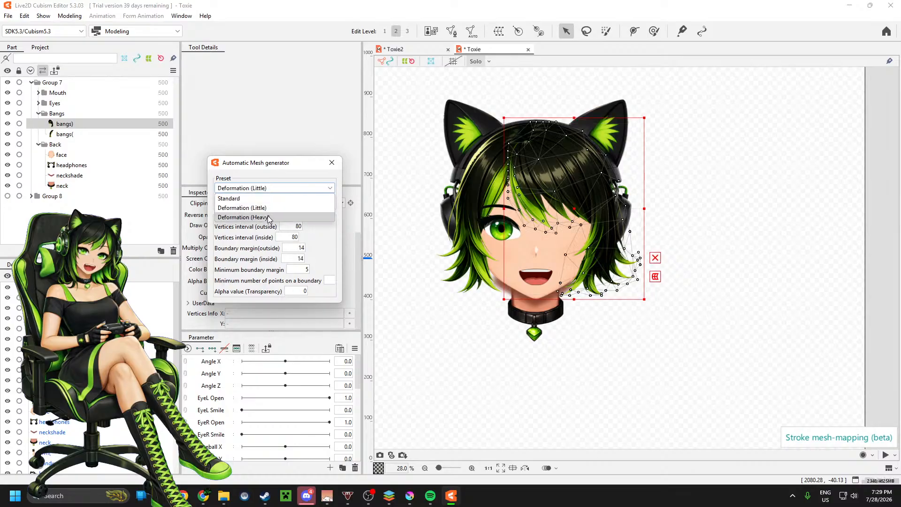
{"action": "left_click", "coordinate": [270, 217]}
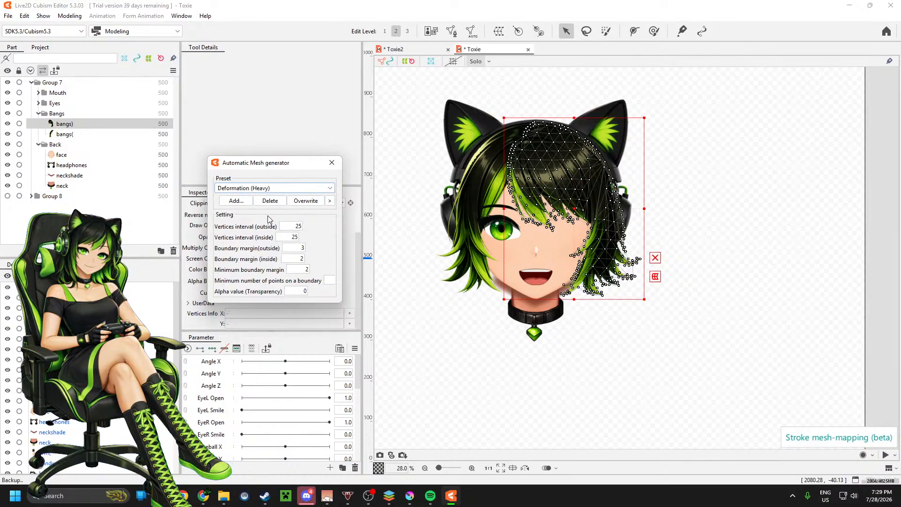
Step: Check the bangs) mesh around the hair tips, then refine it with vertices intervals of 10 outside and 22 inside
{"action": "scroll", "coordinate": [540, 234], "scroll_direction": "up", "scroll_amount": 3}
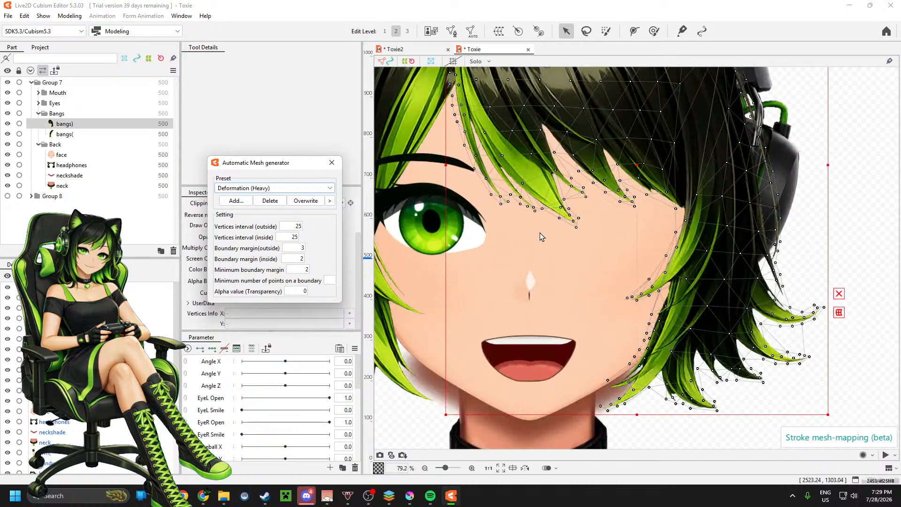
{"action": "scroll", "coordinate": [540, 236], "scroll_direction": "down", "scroll_amount": 3}
{"action": "scroll", "coordinate": [610, 173], "scroll_direction": "up", "scroll_amount": 3}
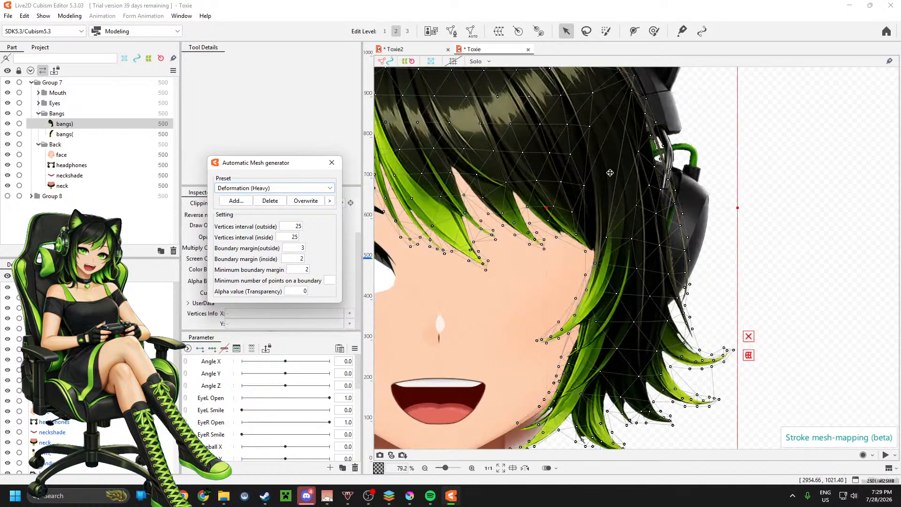
{"action": "scroll", "coordinate": [615, 183], "scroll_direction": "down", "scroll_amount": 2}
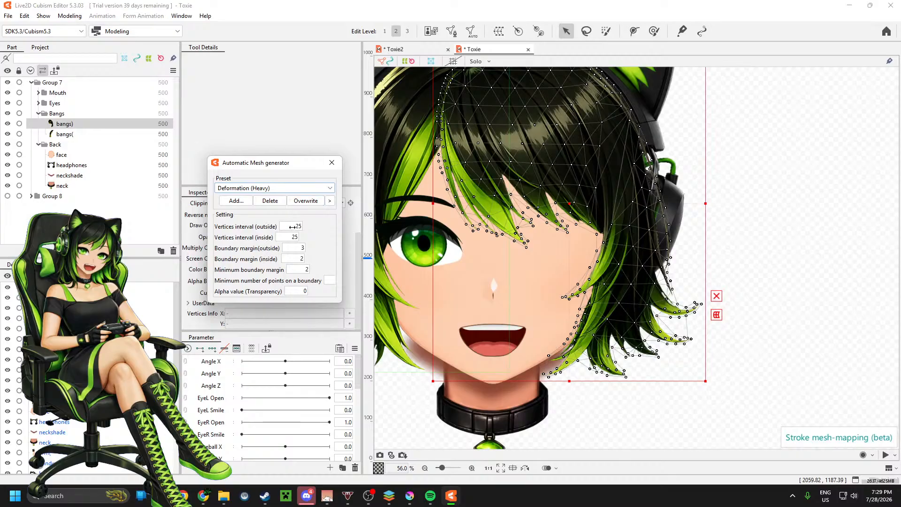
{"action": "type", "text": "10"}
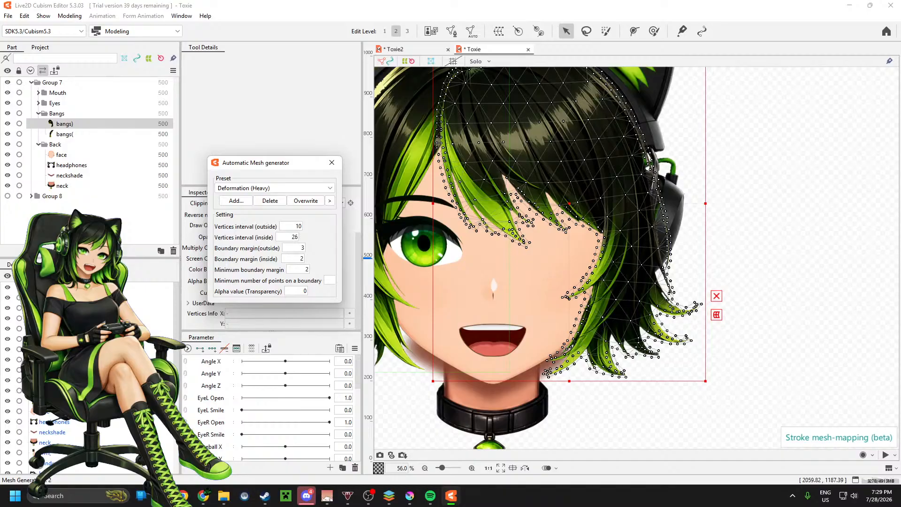
{"action": "mouse_move", "coordinate": [288, 238]}
{"action": "left_mouse_down"}
{"action": "mouse_move", "coordinate": [359, 237]}
{"action": "mouse_move", "coordinate": [286, 238]}
{"action": "left_mouse_up"}
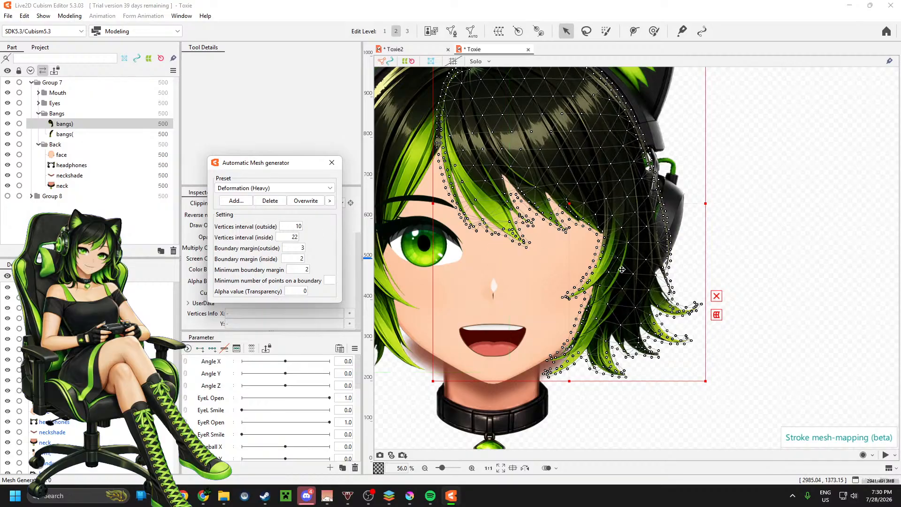
{"action": "scroll", "coordinate": [625, 272], "scroll_direction": "down", "scroll_amount": 2}
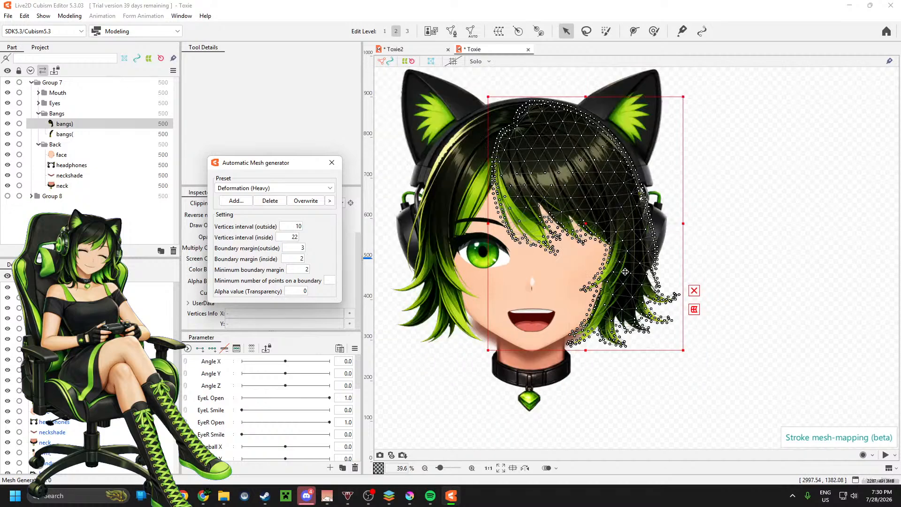
{"action": "left_click", "coordinate": [332, 164]}
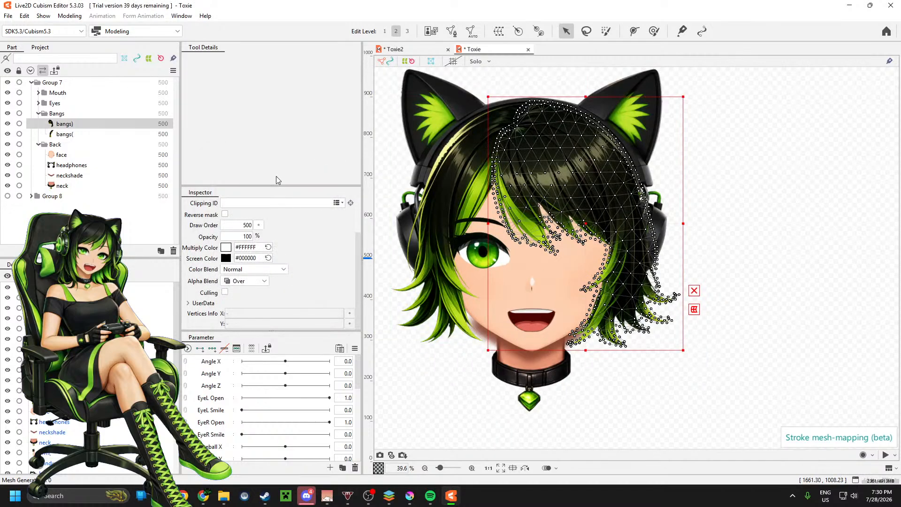
Step: Generate an automatic mesh for the bangs( part with the Deformation (Heavy) preset, then collapse the Bangs group
{"action": "left_click", "coordinate": [66, 134]}
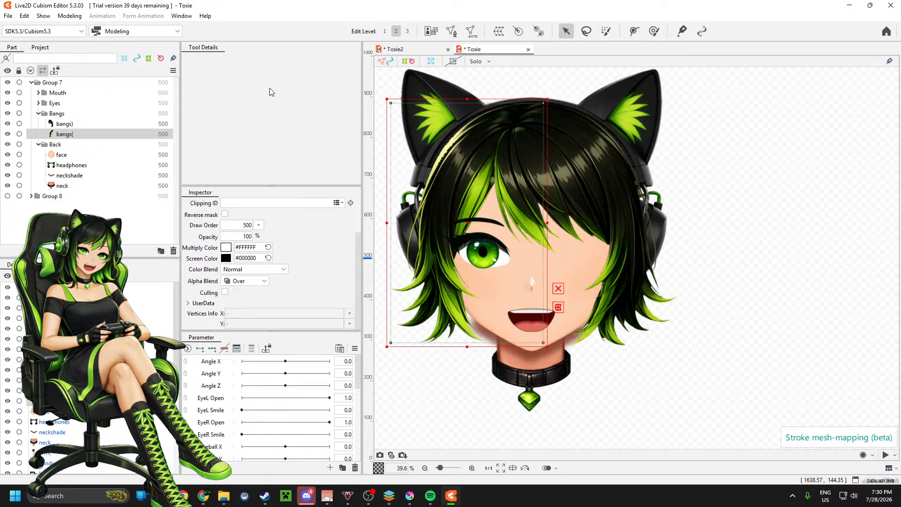
{"action": "left_click", "coordinate": [471, 31]}
{"action": "left_click", "coordinate": [280, 189]}
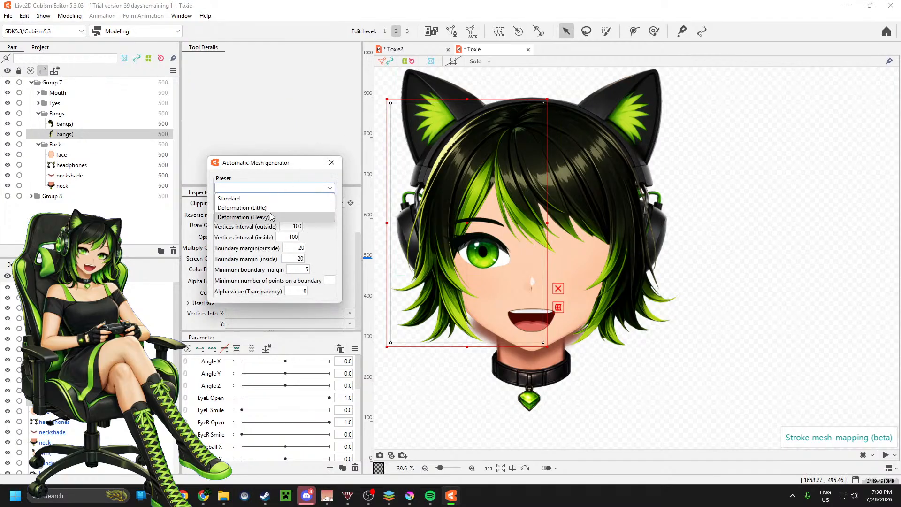
{"action": "left_click", "coordinate": [270, 216]}
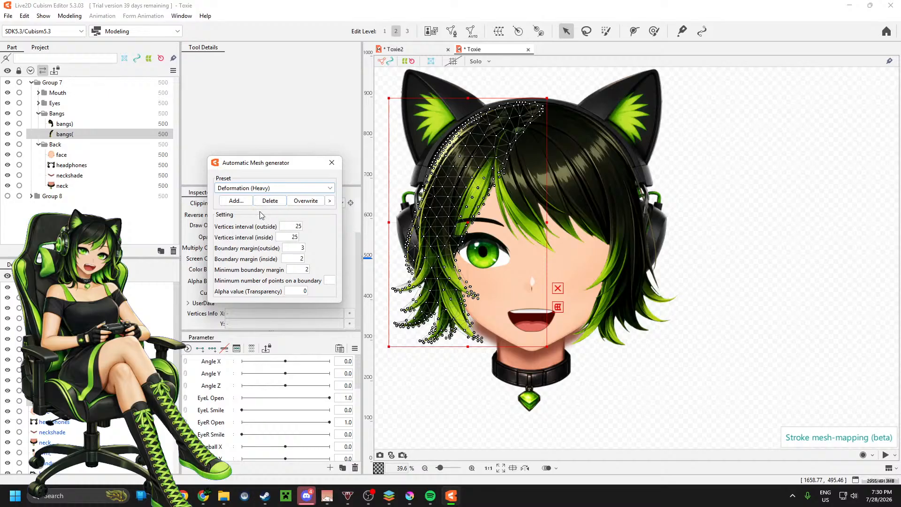
{"action": "left_click", "coordinate": [332, 162]}
{"action": "left_click", "coordinate": [39, 113]}
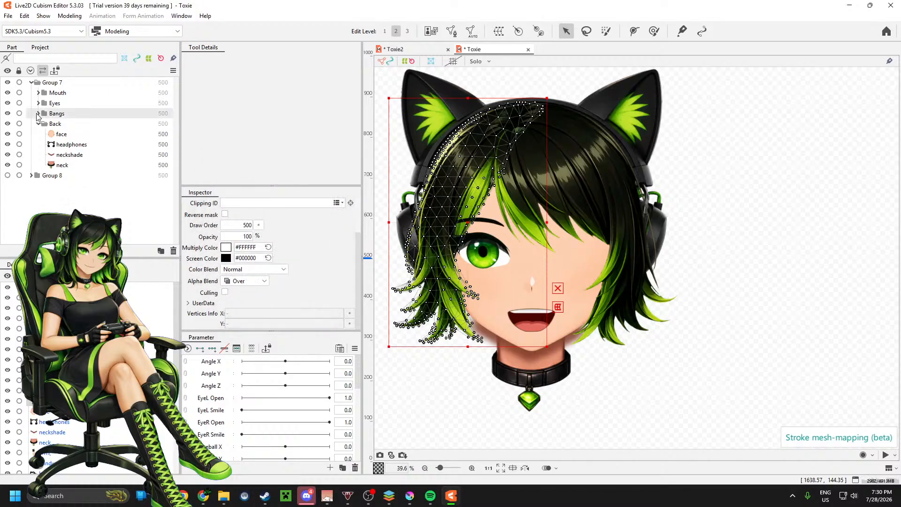
Step: Generate an automatic mesh for the face part with the Deformation (Heavy) preset
{"action": "left_click", "coordinate": [56, 135]}
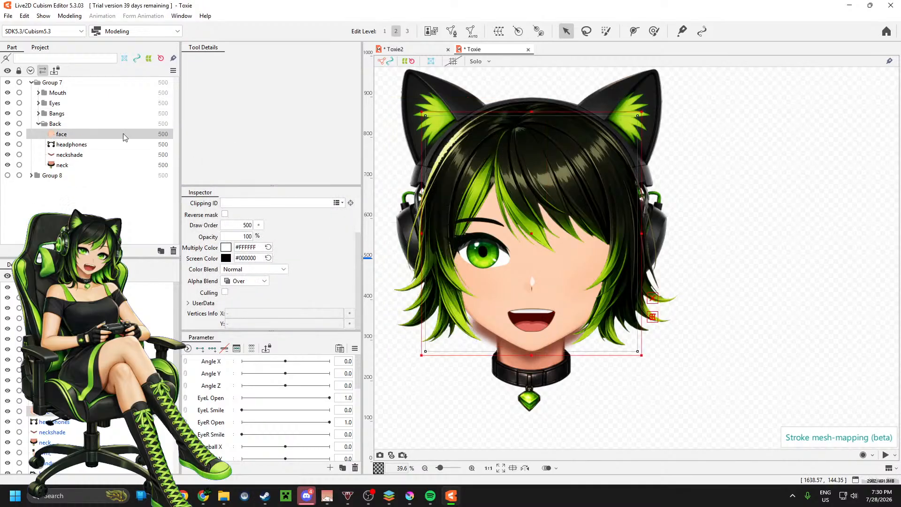
{"action": "left_click", "coordinate": [472, 32]}
{"action": "left_click", "coordinate": [274, 188]}
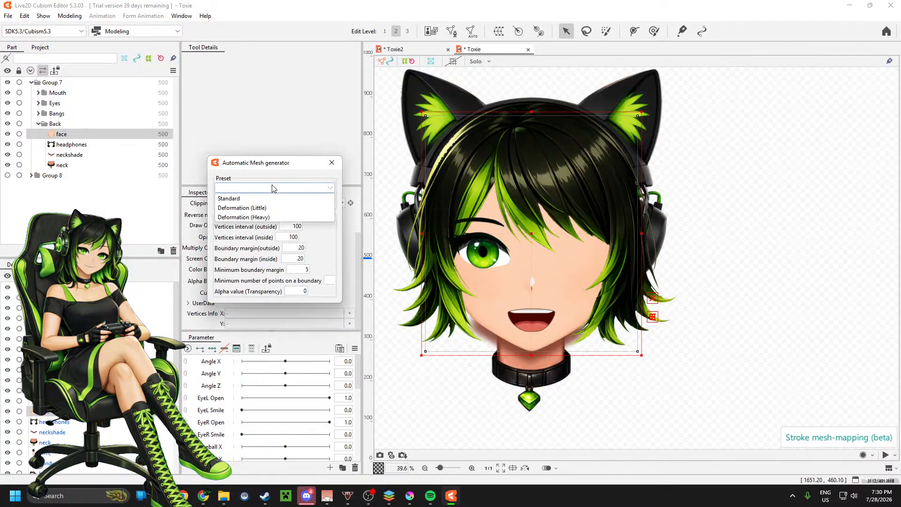
{"action": "left_click", "coordinate": [261, 217]}
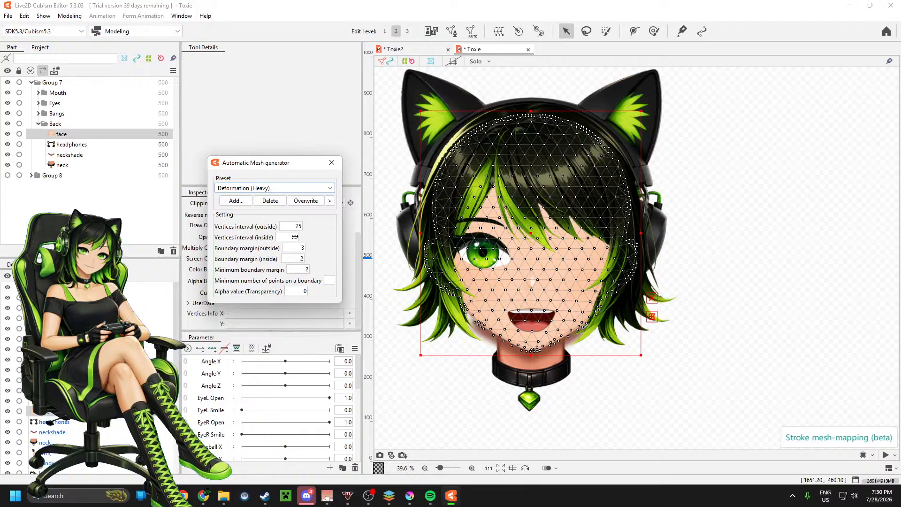
Step: Try other face meshes, using Deformation (Little) and a denser Deformation (Heavy) with both vertices intervals set to 10
{"action": "left_click", "coordinate": [295, 237]}
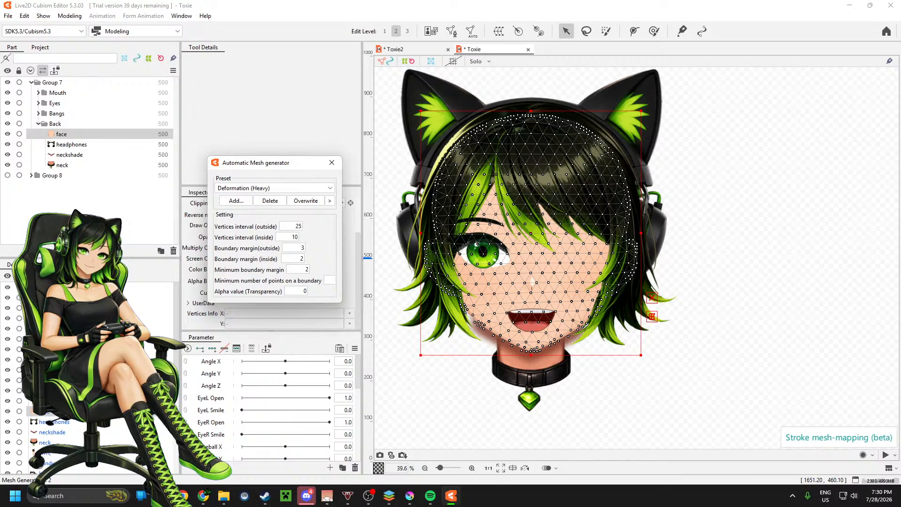
{"action": "left_click_drag", "start_coordinate": [292, 226], "coordinate": [278, 226]}
{"action": "left_click", "coordinate": [278, 188]}
{"action": "left_click", "coordinate": [274, 207]}
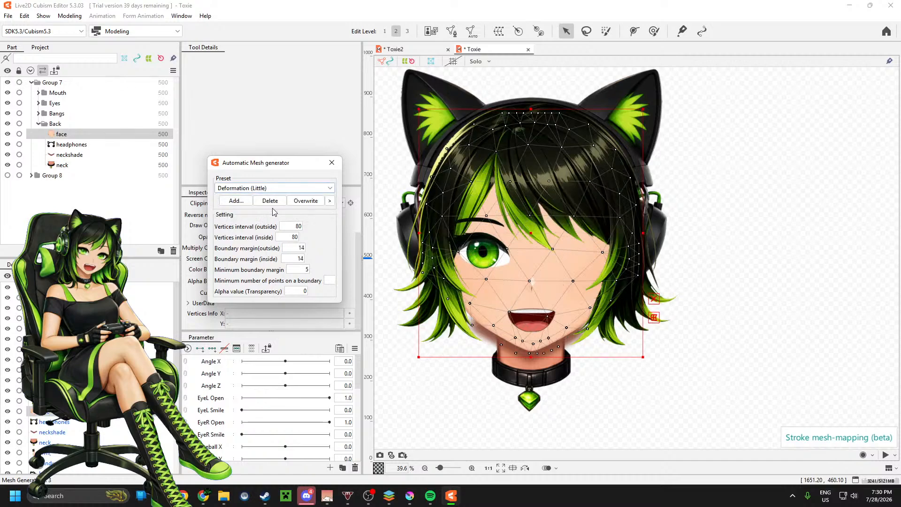
{"action": "left_click", "coordinate": [291, 188]}
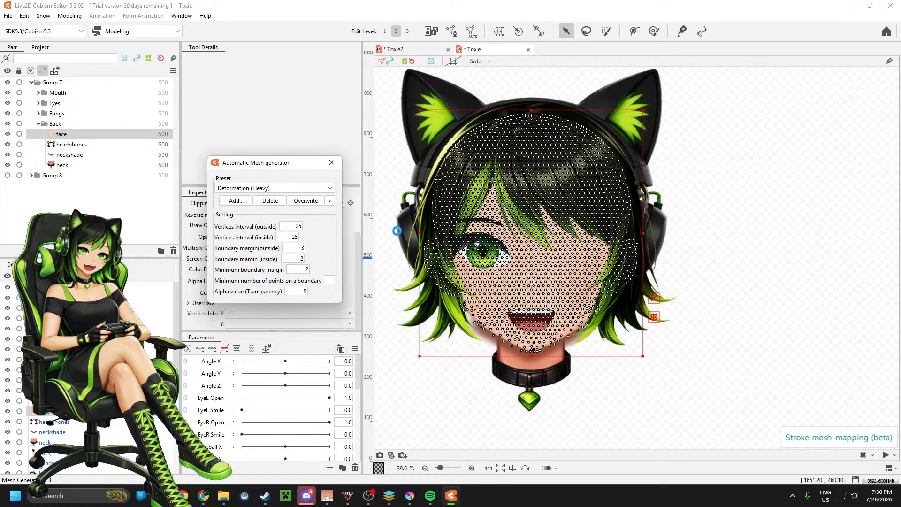
{"action": "left_click_drag", "start_coordinate": [297, 226], "coordinate": [295, 226]}
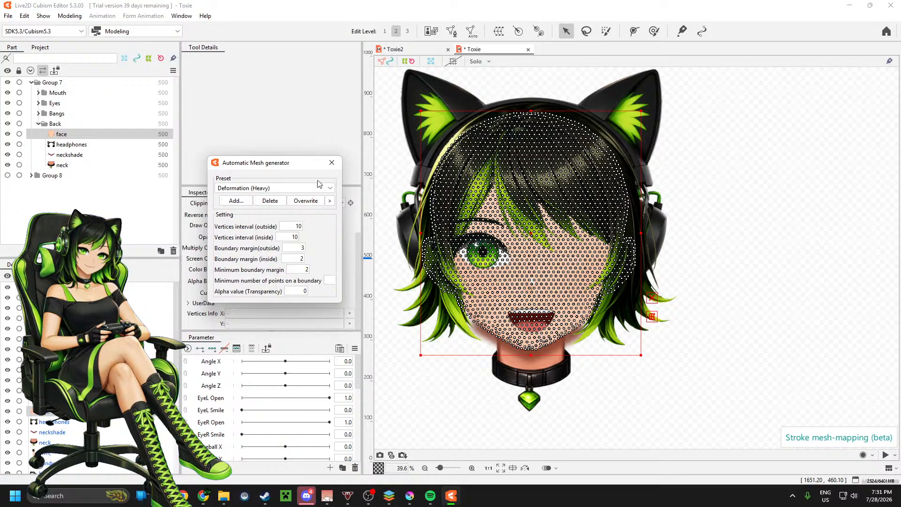
{"action": "left_click", "coordinate": [332, 164]}
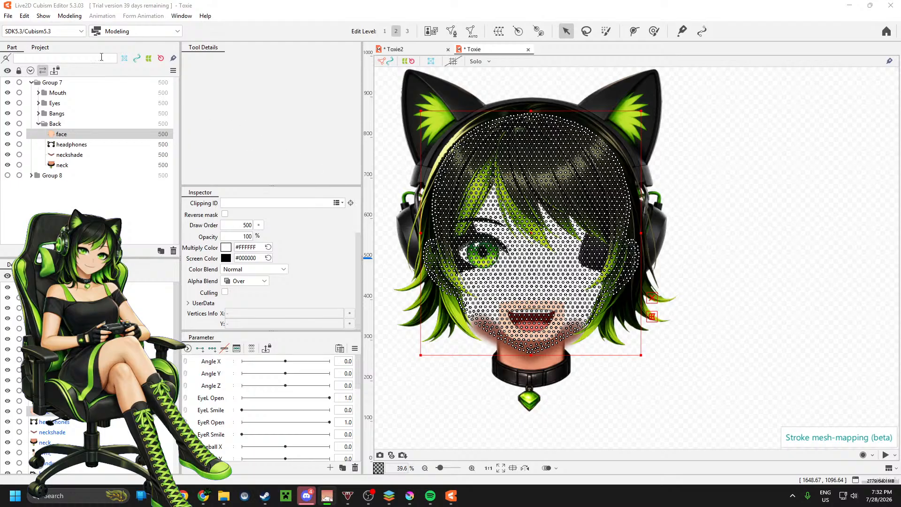
Step: Undo the denser face mesh attempts back to the initial Deformation (Heavy) mesh and check it in mesh edit mode
{"action": "left_click", "coordinate": [9, 17]}
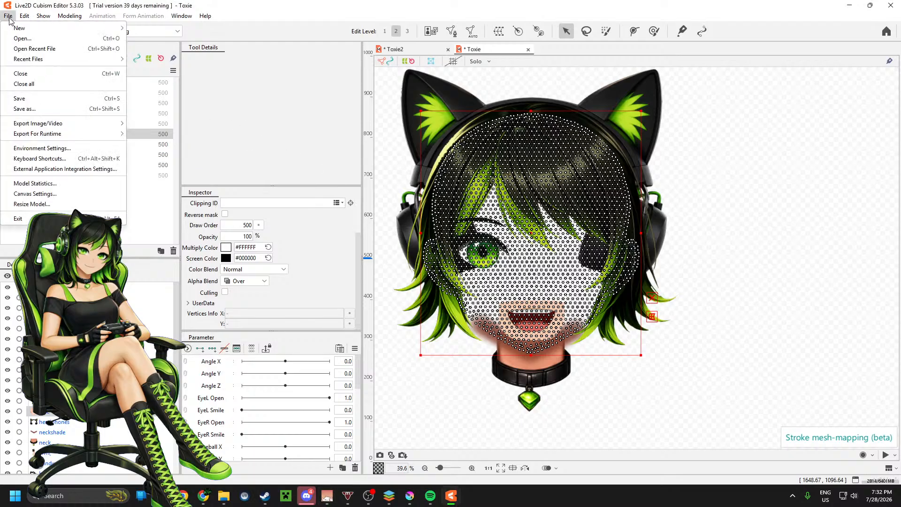
{"action": "left_click", "coordinate": [8, 17]}
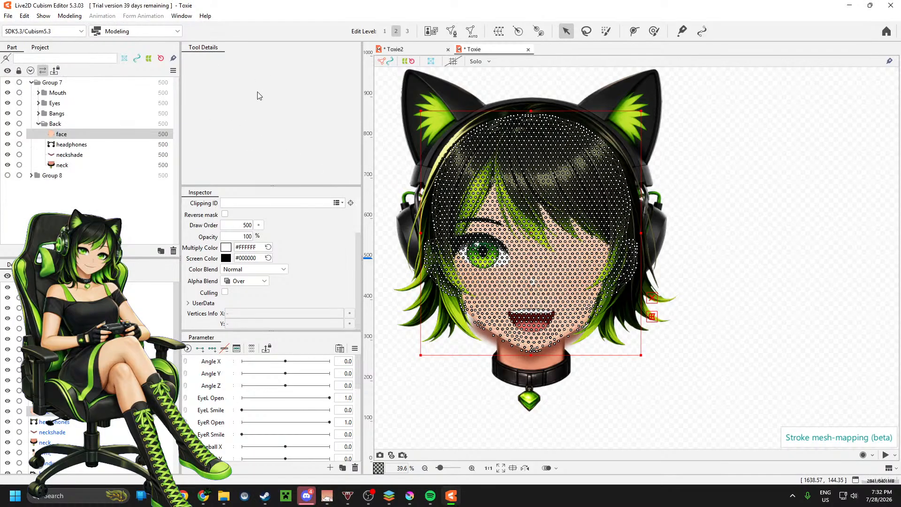
{"action": "key", "text": "ctrl+z"}
{"action": "key", "text": "ctrl+y"}
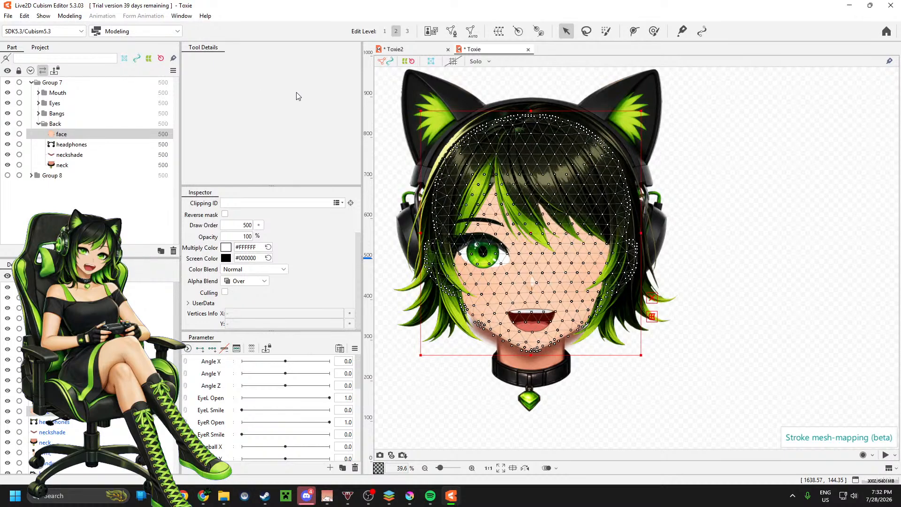
{"action": "left_click", "coordinate": [451, 31]}
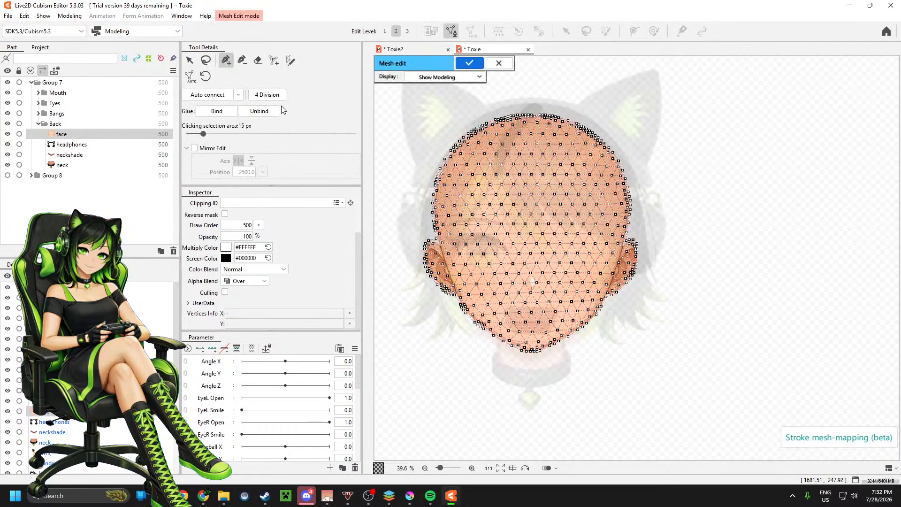
{"action": "left_click", "coordinate": [472, 62]}
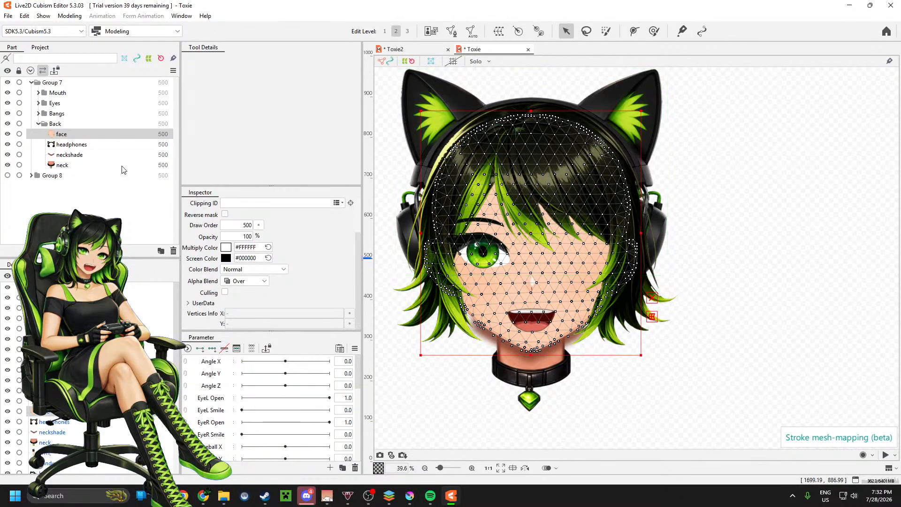
Step: Generate an automatic mesh for the headphones part, trying Deformation (Little) before using the Deformation (Heavy) preset
{"action": "left_click", "coordinate": [70, 144]}
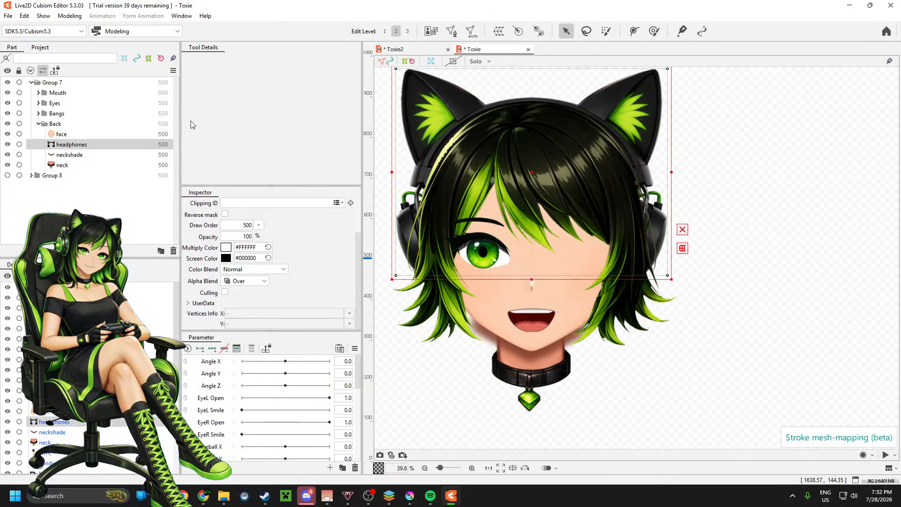
{"action": "left_click", "coordinate": [471, 31]}
{"action": "left_click", "coordinate": [291, 187]}
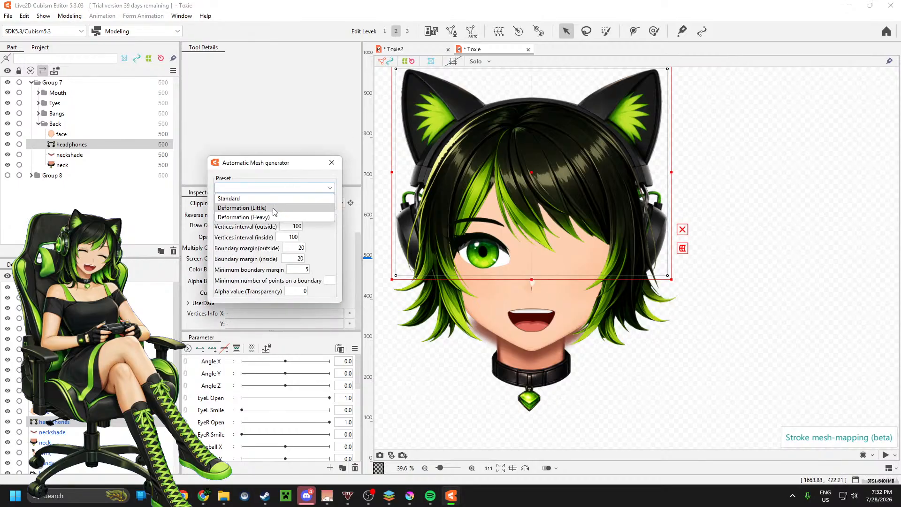
{"action": "left_click", "coordinate": [274, 210]}
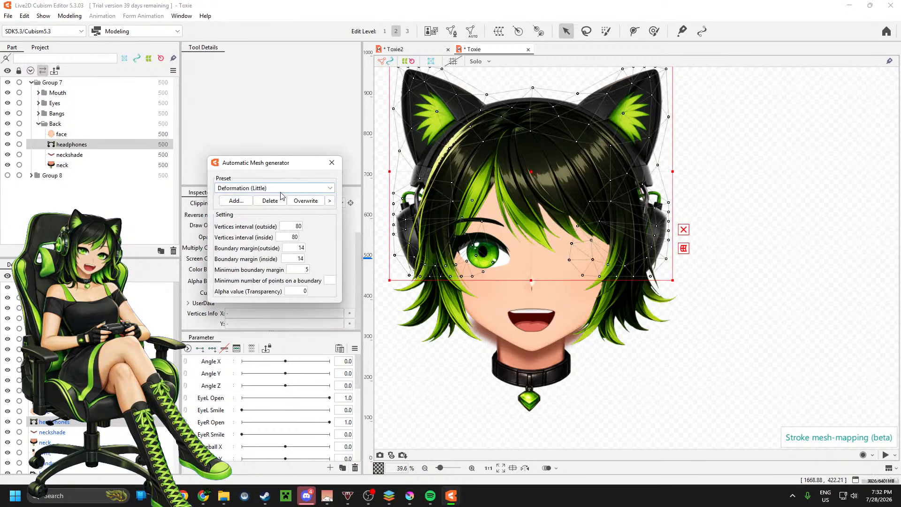
{"action": "left_click", "coordinate": [281, 189]}
{"action": "left_click", "coordinate": [278, 217]}
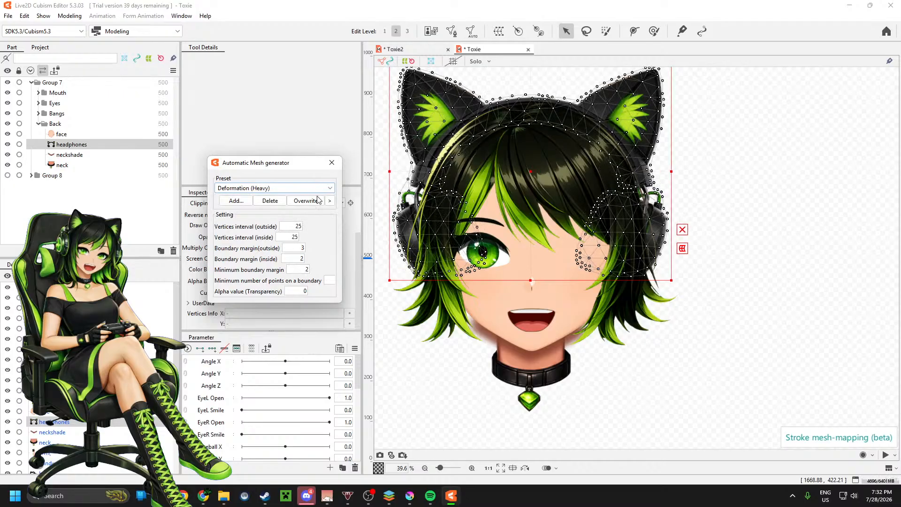
{"action": "left_click", "coordinate": [332, 164]}
Step: Generate an automatic mesh for the neckshade part with the Deformation (Little) preset
{"action": "left_click", "coordinate": [70, 155]}
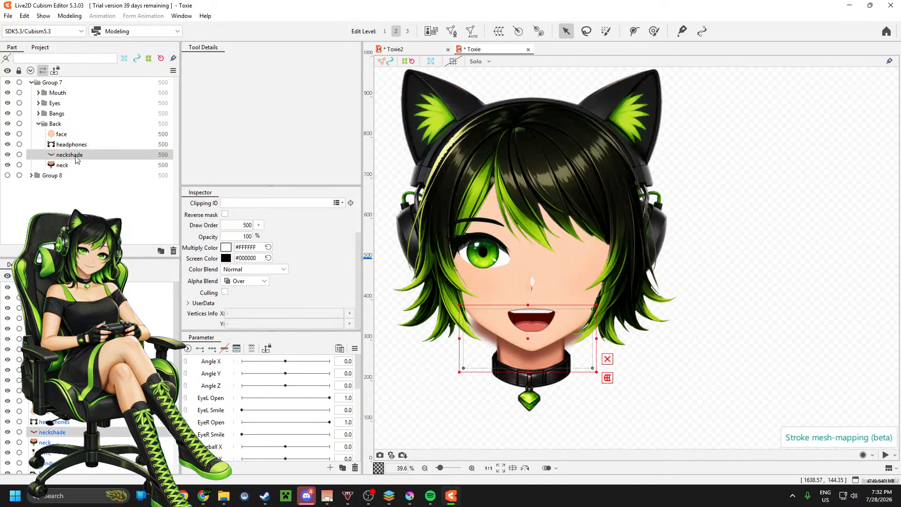
{"action": "left_click", "coordinate": [471, 31]}
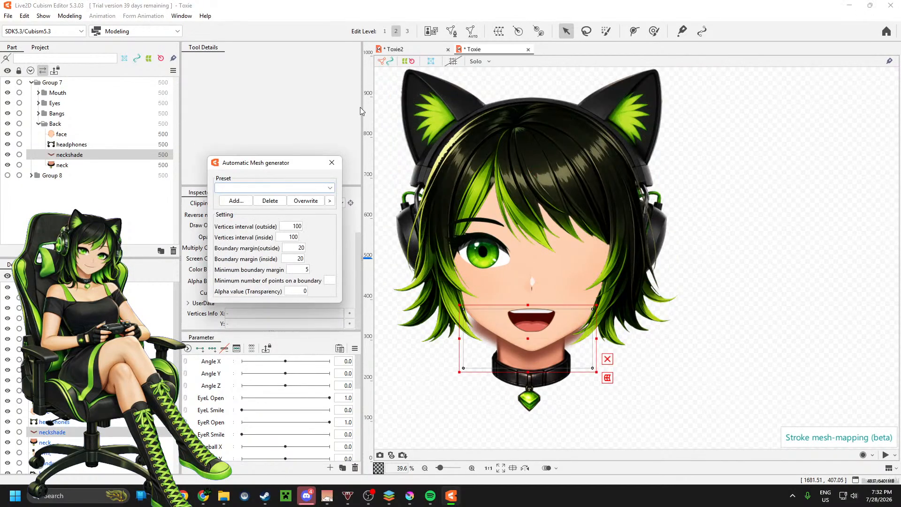
{"action": "left_click", "coordinate": [276, 187]}
{"action": "left_click", "coordinate": [272, 208]}
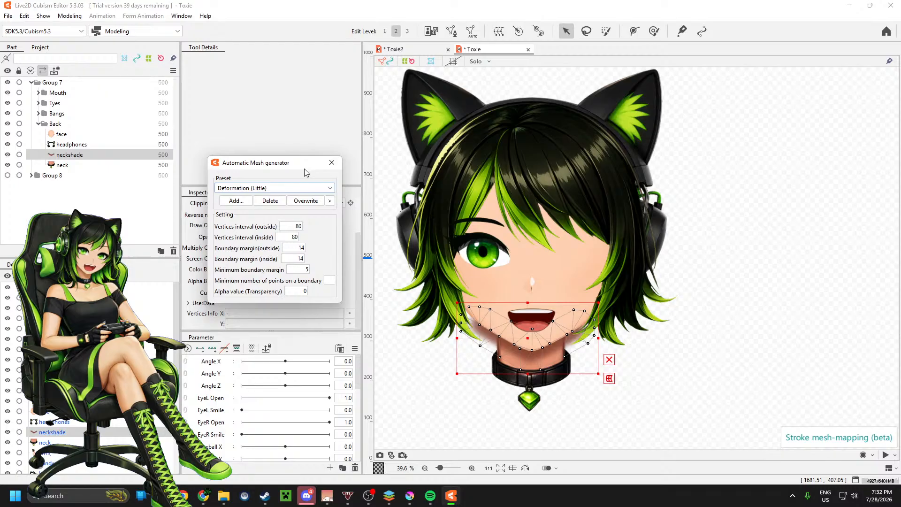
{"action": "left_click", "coordinate": [331, 163]}
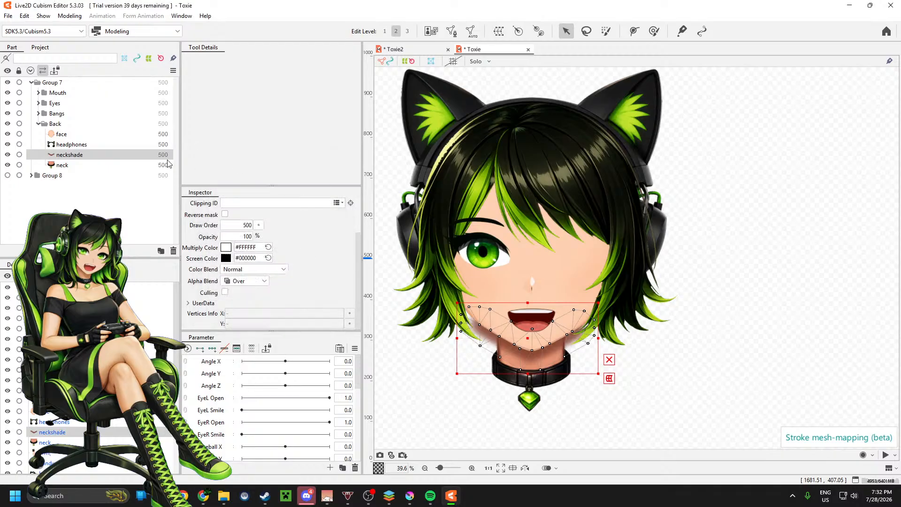
Step: Generate an automatic mesh for the neck part with the Deformation (Little) preset
{"action": "left_click", "coordinate": [83, 165]}
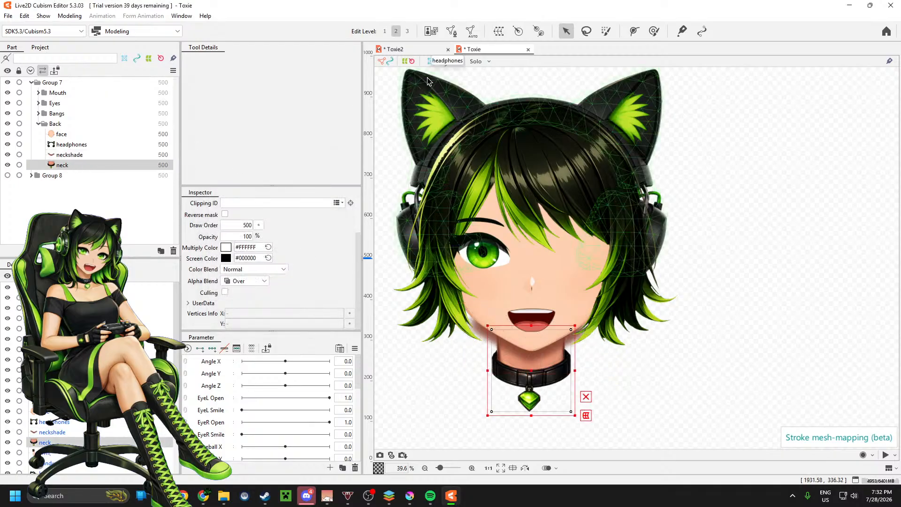
{"action": "left_click", "coordinate": [472, 32]}
{"action": "left_click", "coordinate": [281, 188]}
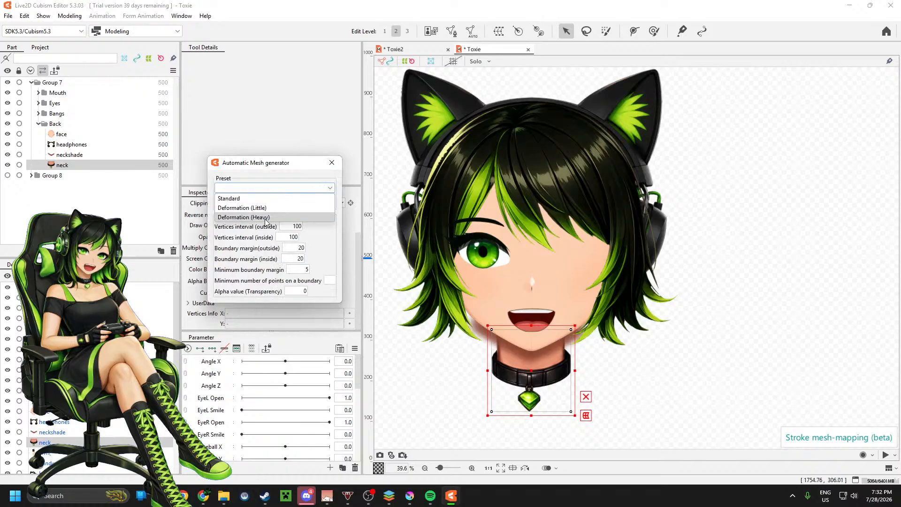
{"action": "left_click", "coordinate": [263, 208]}
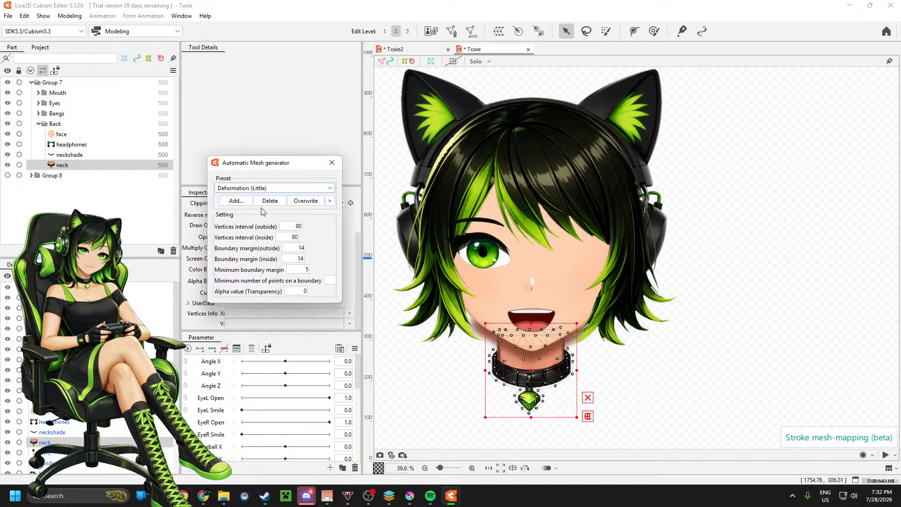
{"action": "left_click", "coordinate": [332, 163]}
Step: Expand Group 8, its Upper folder and Group 6 in the part list to reach the arm, hand and torso parts
{"action": "left_click", "coordinate": [31, 176]}
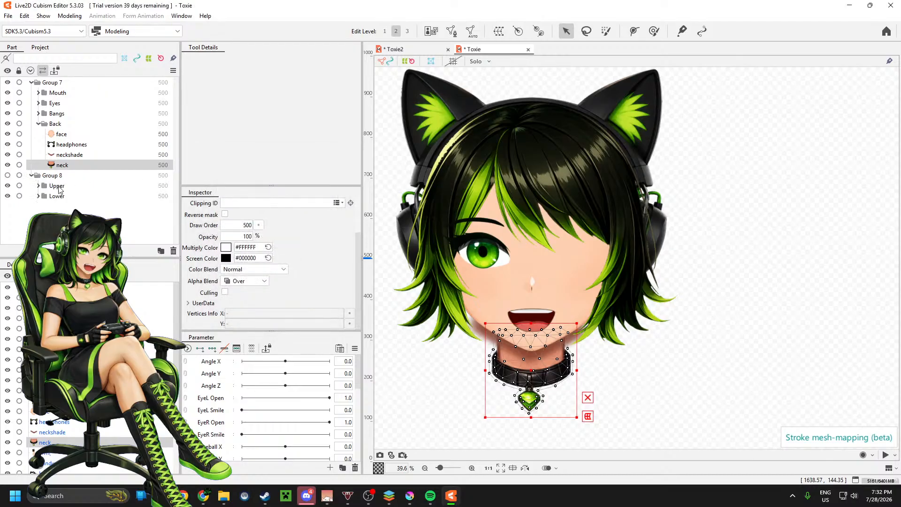
{"action": "left_click", "coordinate": [38, 186]}
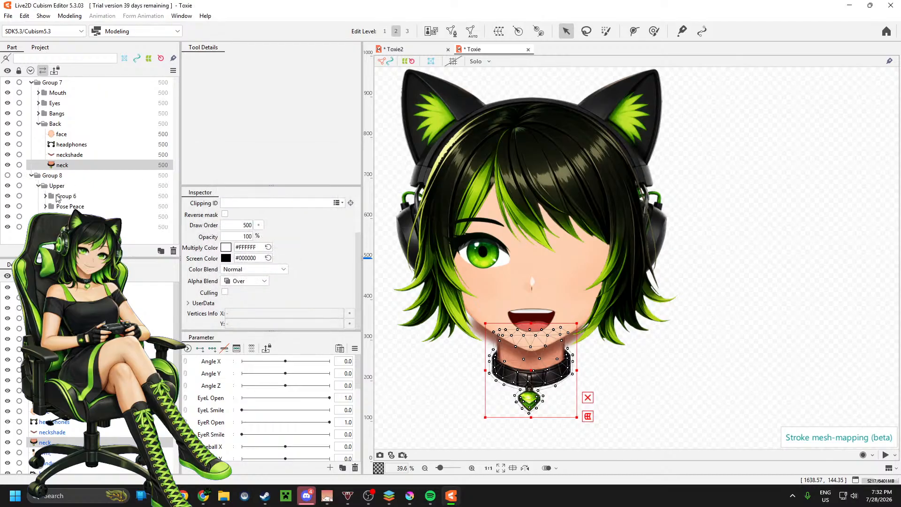
{"action": "left_click", "coordinate": [46, 196]}
{"action": "scroll", "coordinate": [86, 187], "scroll_direction": "down", "scroll_amount": 1}
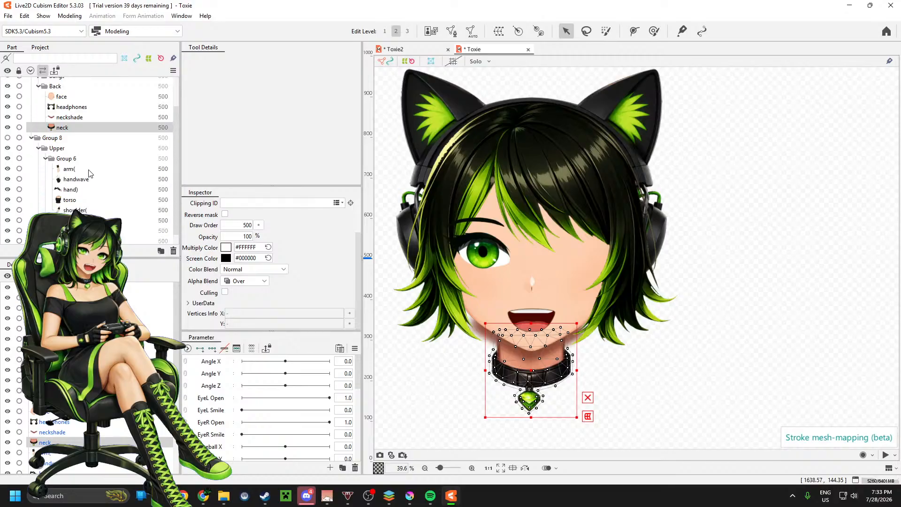
Step: Rename the Group 6 part inside Upper to "Pose Wave" and select its arm( part
{"action": "right_click", "coordinate": [70, 172]}
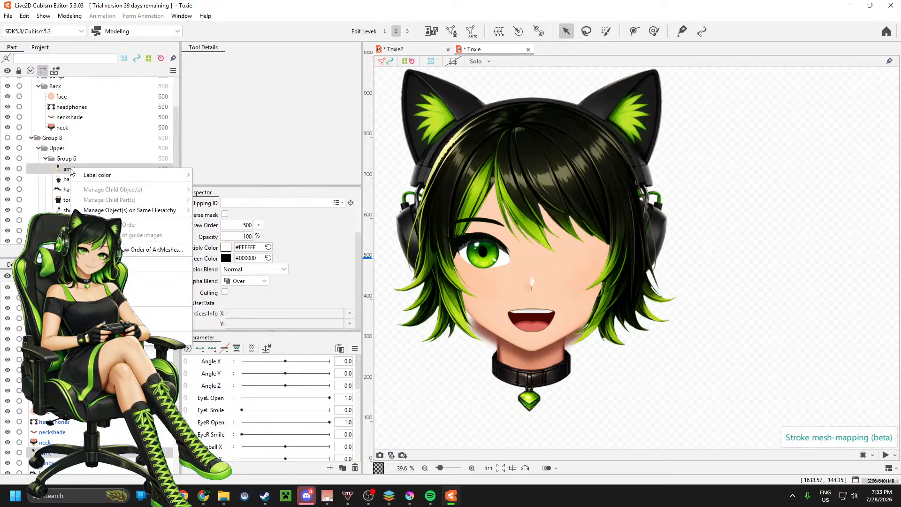
{"action": "left_click", "coordinate": [66, 158]}
{"action": "right_click", "coordinate": [67, 161]}
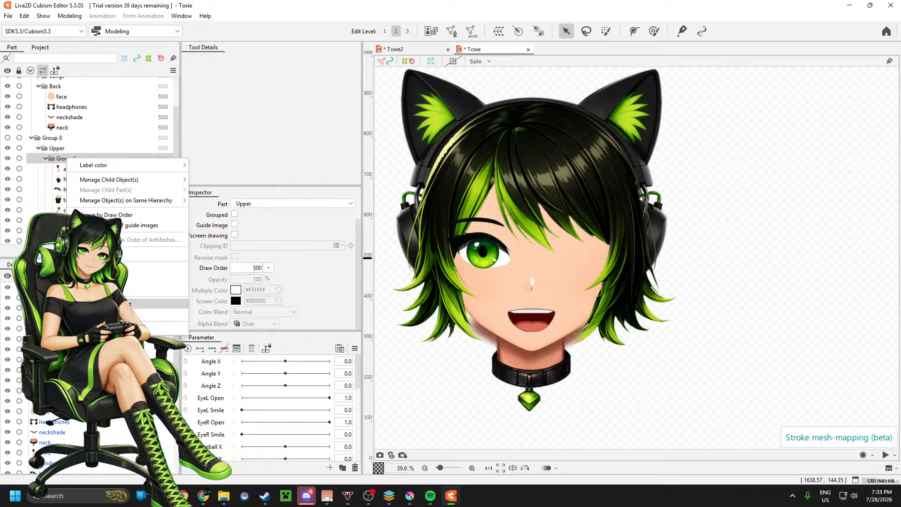
{"action": "left_click", "coordinate": [60, 306]}
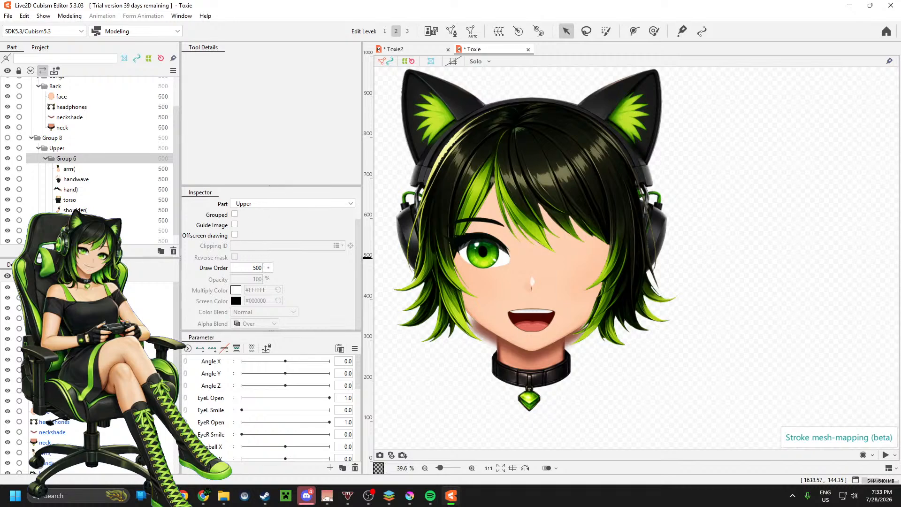
{"action": "scroll", "coordinate": [286, 246], "scroll_direction": "up", "scroll_amount": 3}
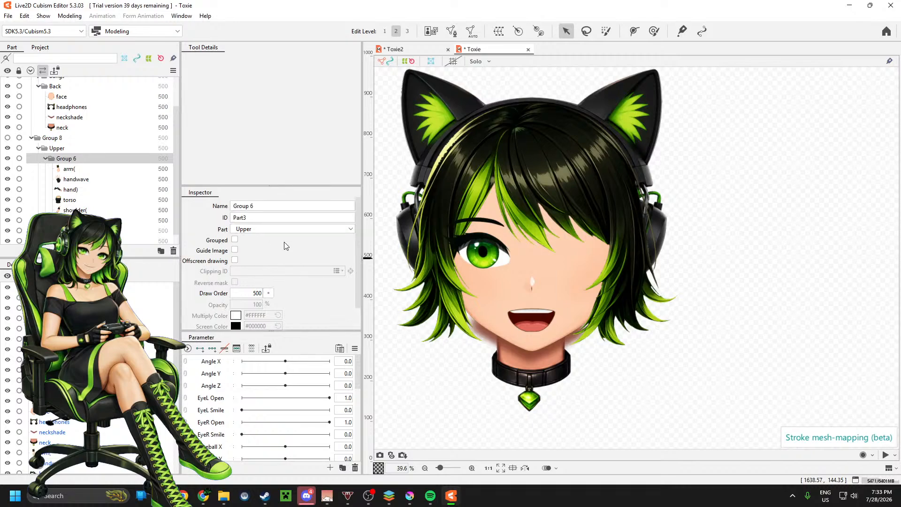
{"action": "mouse_move", "coordinate": [257, 205]}
{"action": "left_mouse_down"}
{"action": "mouse_move", "coordinate": [232, 205]}
{"action": "mouse_move", "coordinate": [263, 205]}
{"action": "left_mouse_up"}
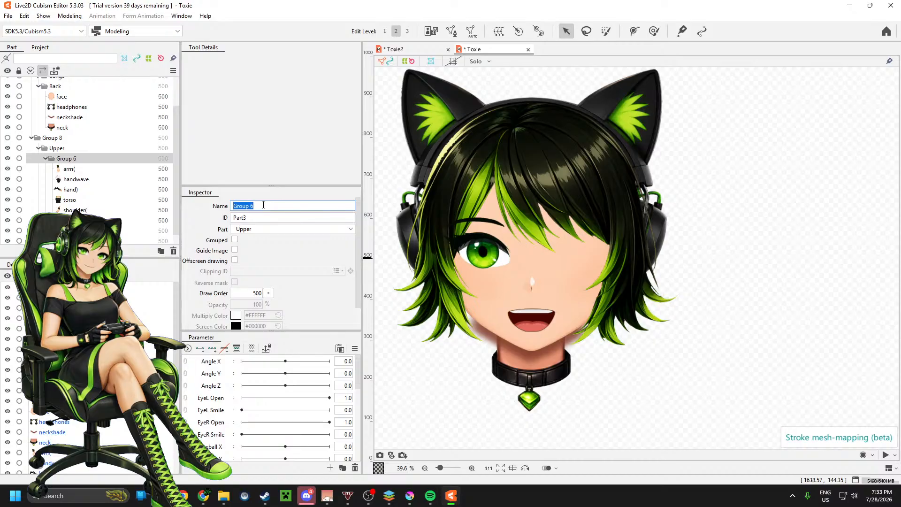
{"action": "type", "text": "pOSE"}
{"action": "key", "text": "BackSpace"}
{"action": "key", "text": "BackSpace"}
{"action": "key", "text": "BackSpace"}
{"action": "type", "text": "Pose Wave"}
{"action": "left_click", "coordinate": [81, 171]}
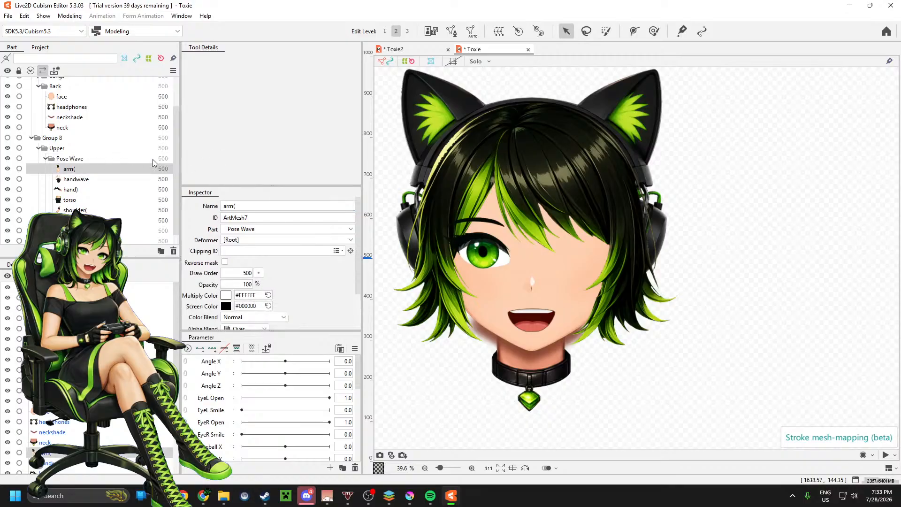
Step: Make the Group 8 body visible together with the Group 7 head and show the upper figure on the canvas
{"action": "scroll", "coordinate": [54, 148], "scroll_direction": "up", "scroll_amount": 1}
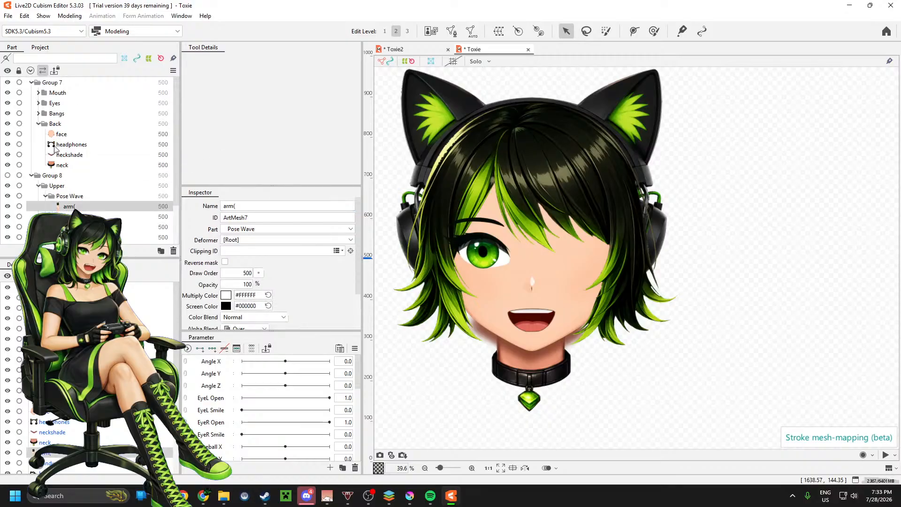
{"action": "left_click", "coordinate": [7, 83]}
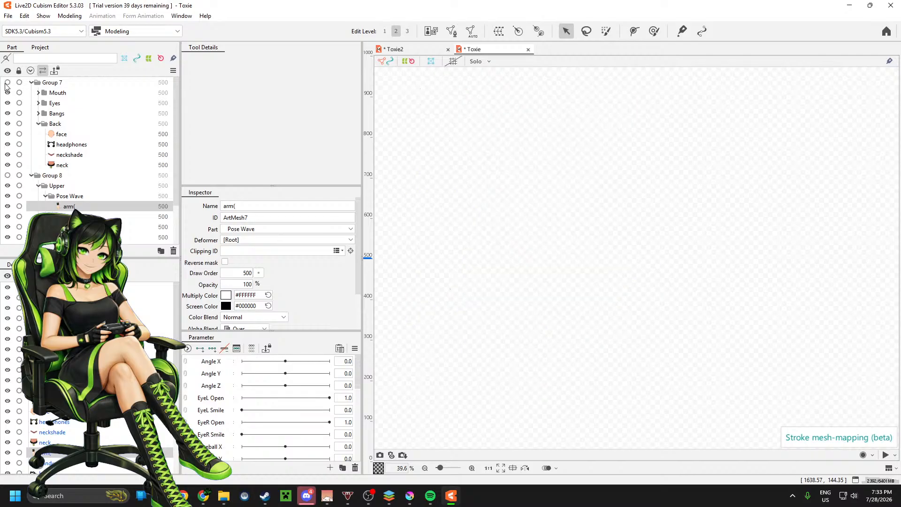
{"action": "left_click", "coordinate": [8, 176]}
{"action": "scroll", "coordinate": [647, 231], "scroll_direction": "down", "scroll_amount": 2}
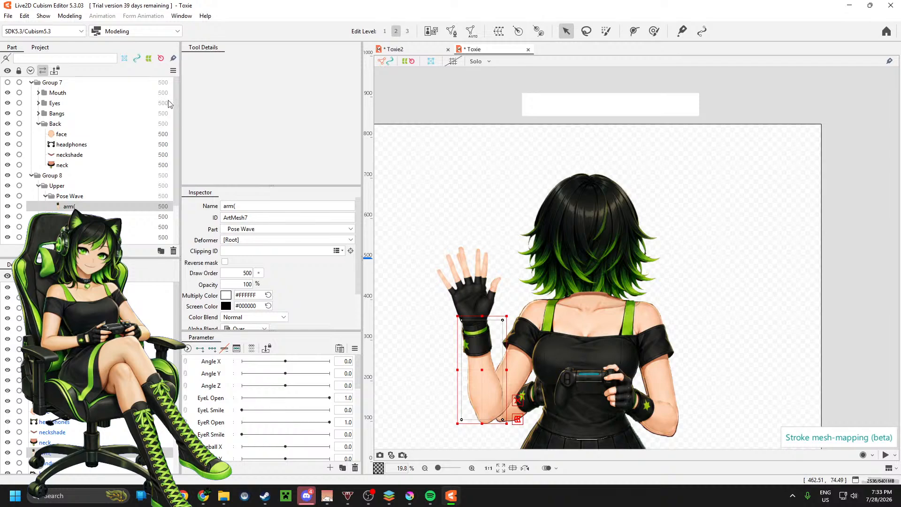
{"action": "left_click", "coordinate": [8, 82]}
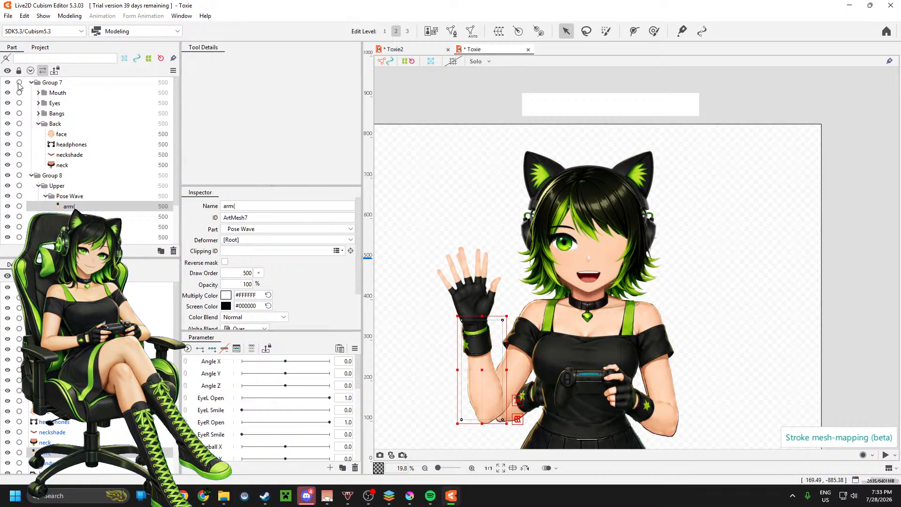
Step: Select all the Group 7 head parts and move them slightly so the head sits better over the body
{"action": "left_click", "coordinate": [69, 84]}
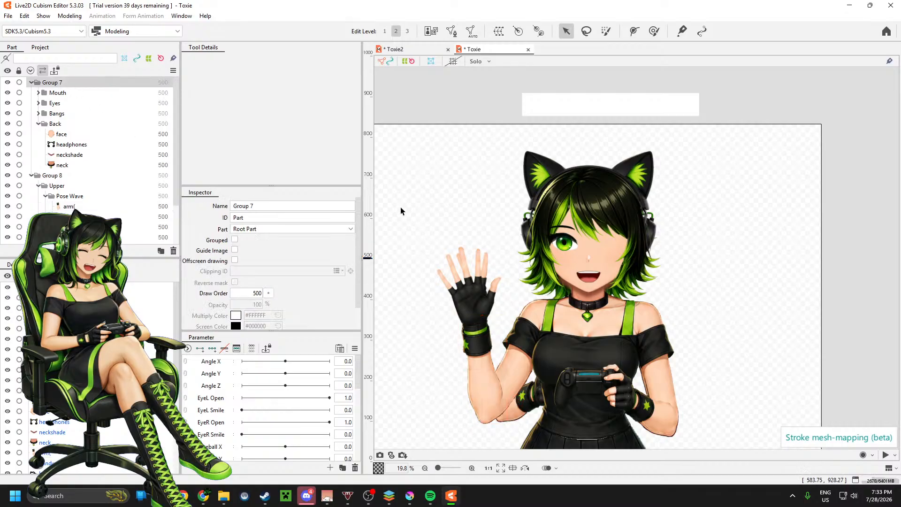
{"action": "left_click", "coordinate": [603, 276]}
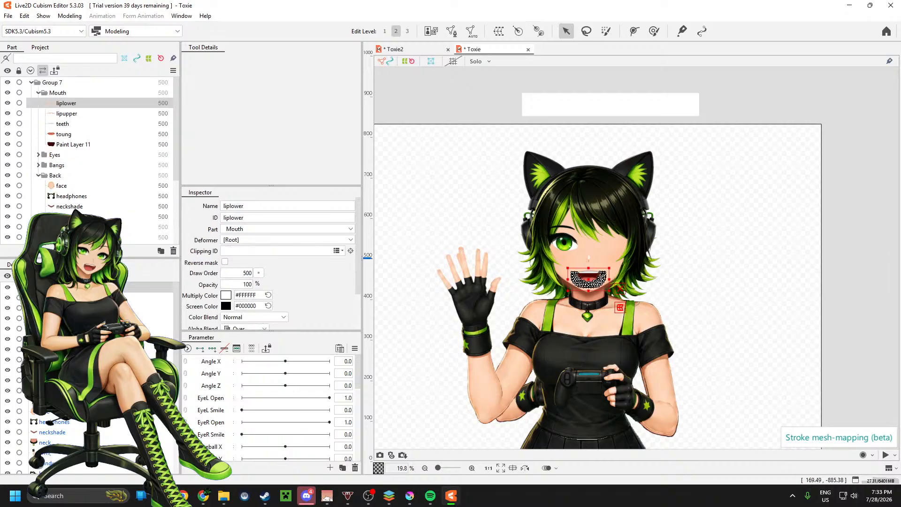
{"action": "left_click", "coordinate": [59, 442], "text": "shift"}
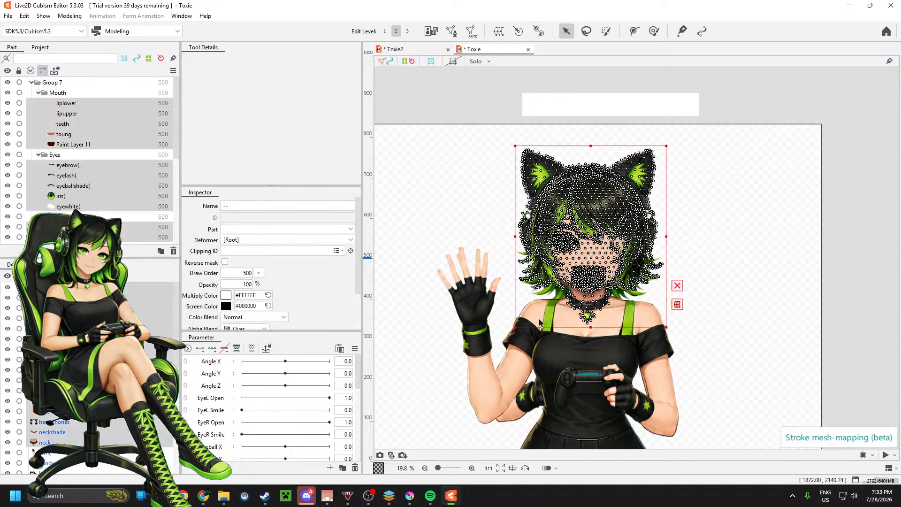
{"action": "left_click", "coordinate": [606, 259]}
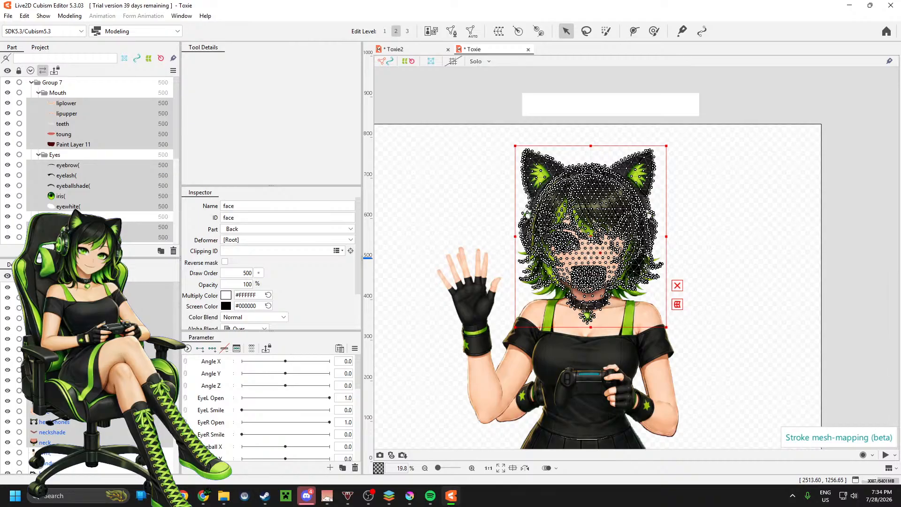
{"action": "left_click_drag", "start_coordinate": [590, 238], "coordinate": [595, 237]}
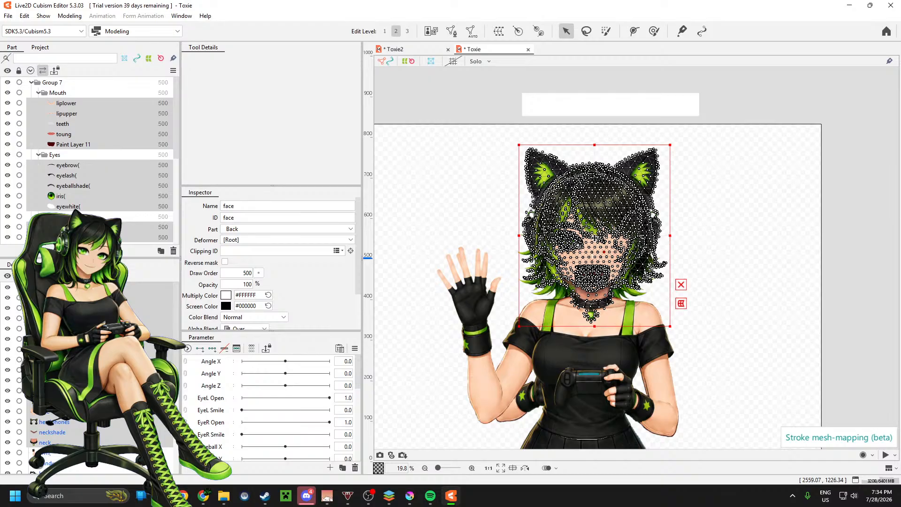
{"action": "left_click_drag", "start_coordinate": [595, 238], "coordinate": [594, 236]}
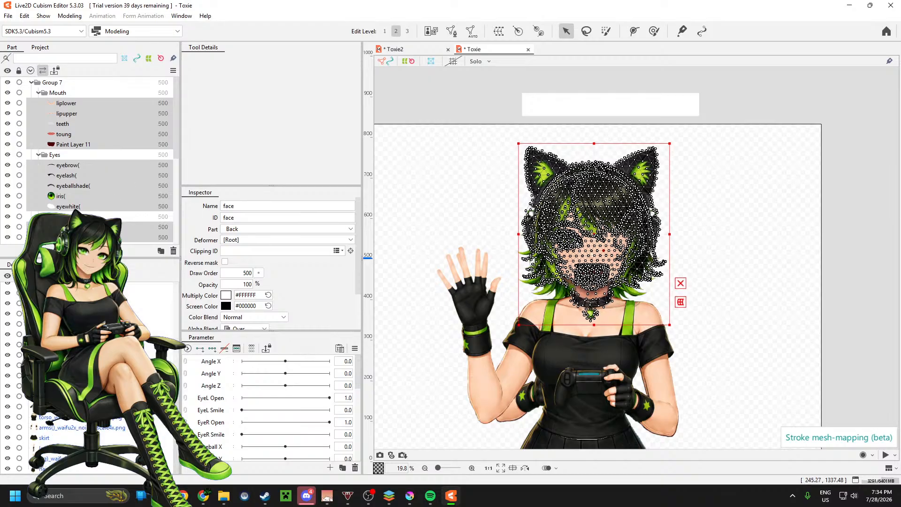
Step: Enlarge the hairback part and reposition it so it spreads out evenly behind the head
{"action": "left_click", "coordinate": [577, 263]}
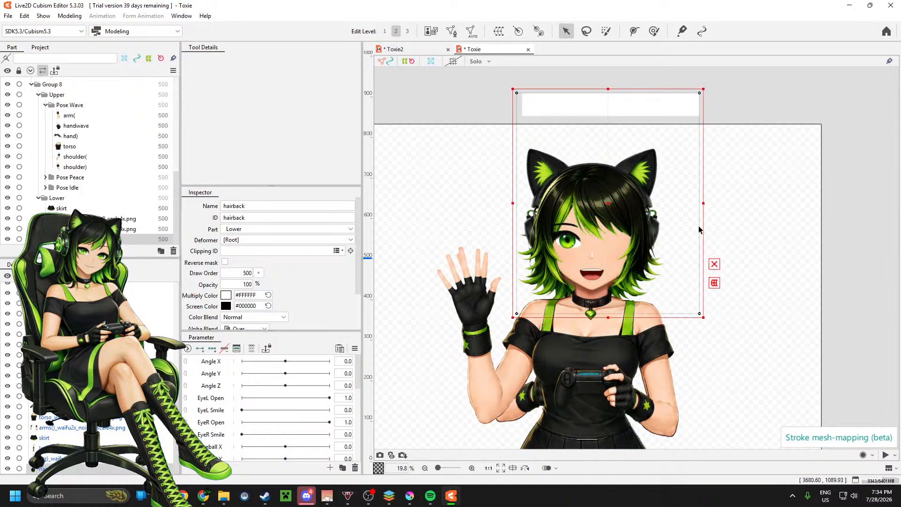
{"action": "left_click_drag", "start_coordinate": [608, 204], "coordinate": [614, 203]}
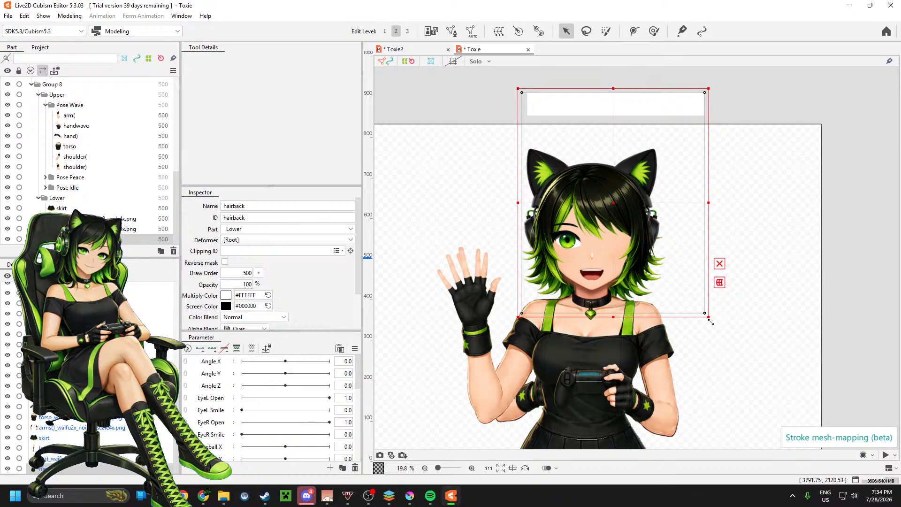
{"action": "left_click_drag", "start_coordinate": [708, 319], "coordinate": [728, 331]}
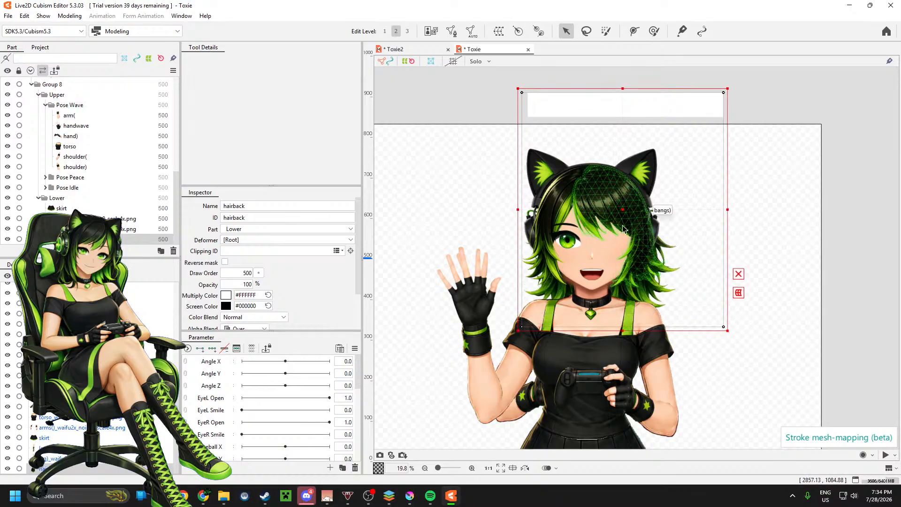
{"action": "left_click_drag", "start_coordinate": [620, 213], "coordinate": [615, 202]}
{"action": "left_click_drag", "start_coordinate": [721, 200], "coordinate": [733, 200]}
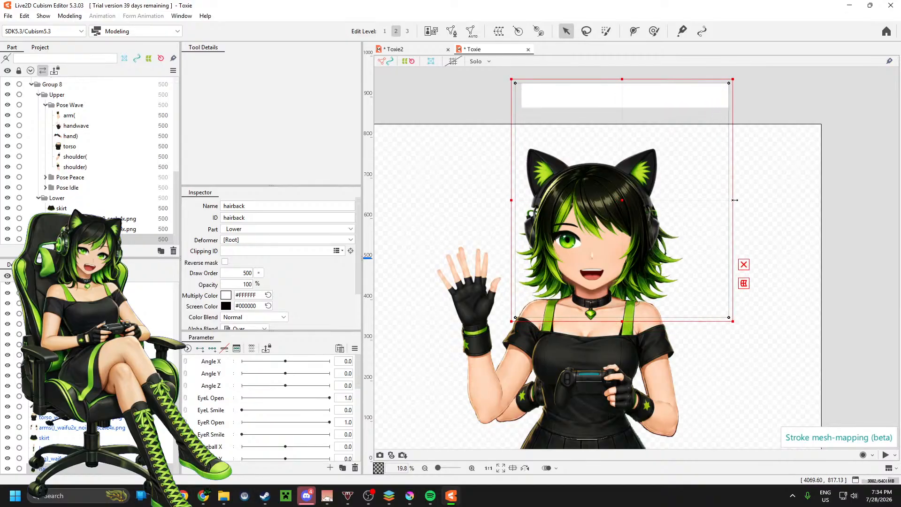
{"action": "left_click_drag", "start_coordinate": [618, 200], "coordinate": [616, 198]}
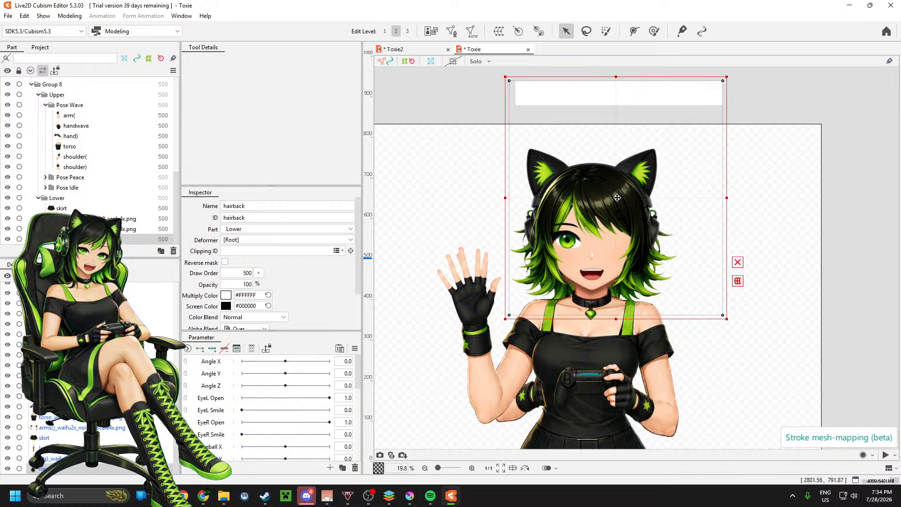
{"action": "left_click_drag", "start_coordinate": [727, 319], "coordinate": [739, 329]}
{"action": "left_click_drag", "start_coordinate": [623, 202], "coordinate": [620, 195]}
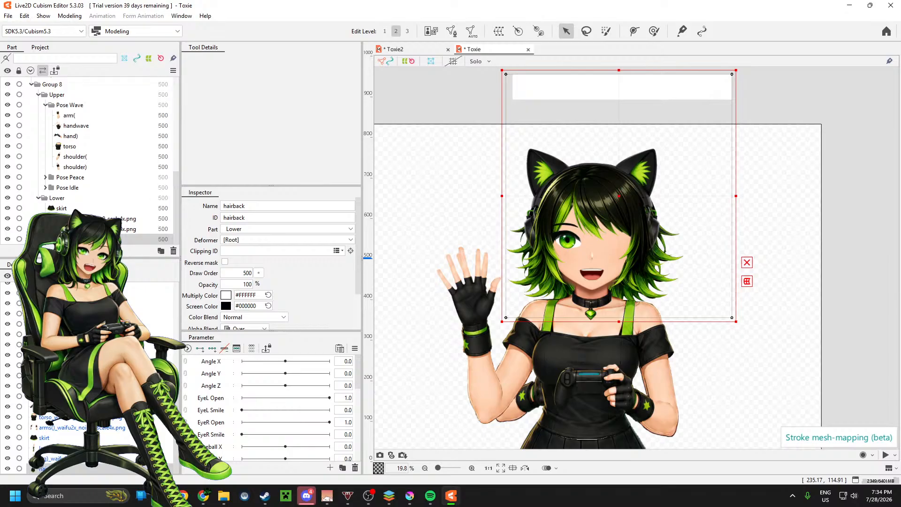
Step: Deselect the back hair and hide the Group 7 head to expose the Pose Wave body parts
{"action": "left_click", "coordinate": [135, 218]}
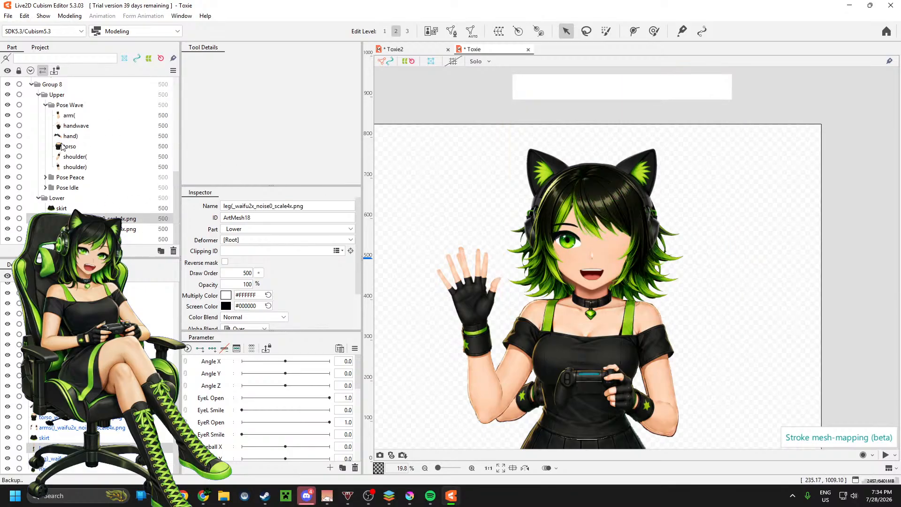
{"action": "scroll", "coordinate": [41, 135], "scroll_direction": "up", "scroll_amount": 5}
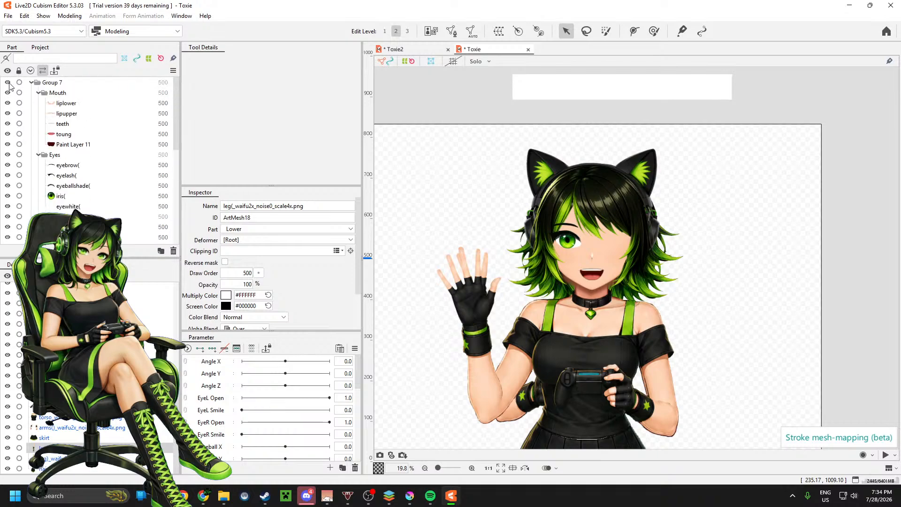
{"action": "left_click", "coordinate": [7, 83]}
{"action": "scroll", "coordinate": [75, 117], "scroll_direction": "down", "scroll_amount": 5}
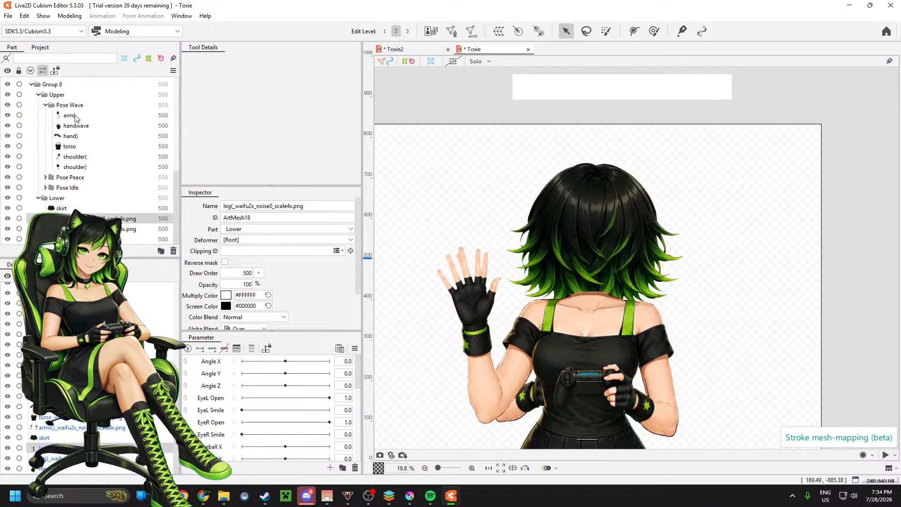
Step: Generate an automatic mesh for the hairback part using the Deformation (Little) preset
{"action": "left_click", "coordinate": [71, 115]}
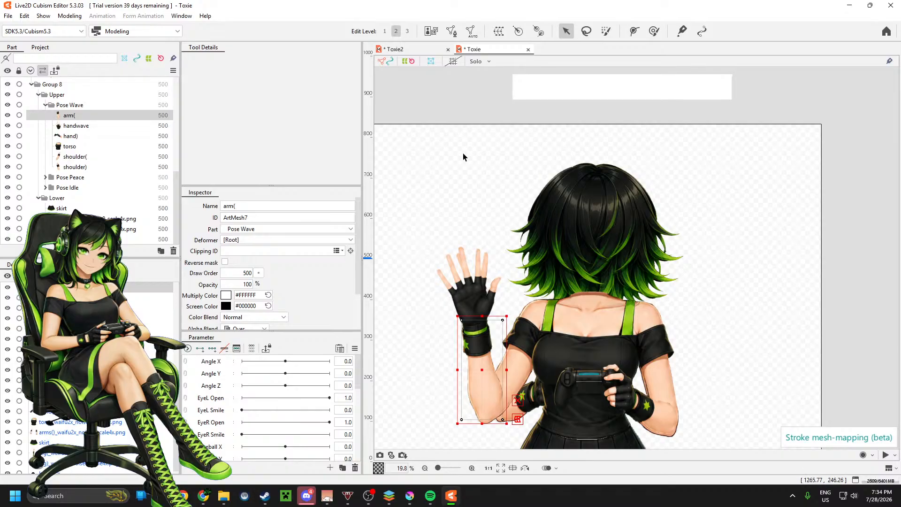
{"action": "left_click", "coordinate": [94, 239]}
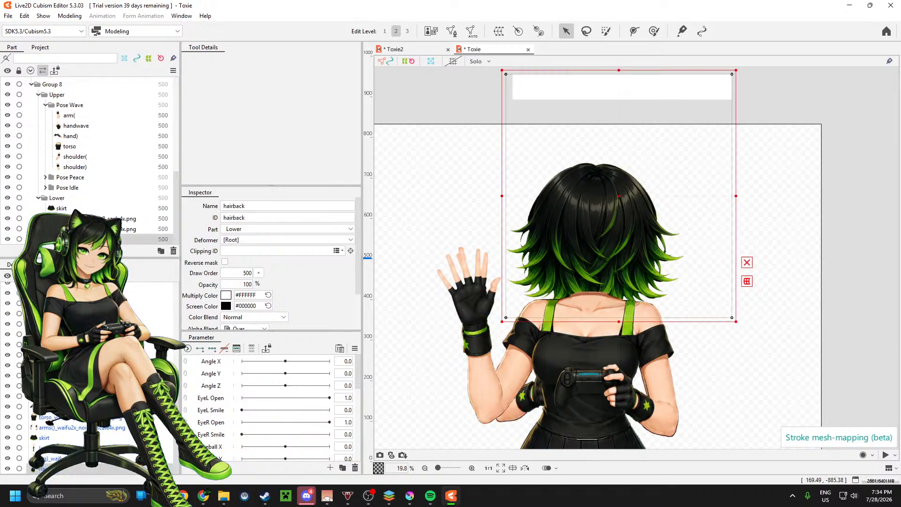
{"action": "mouse_move", "coordinate": [92, 220]}
{"action": "left_mouse_down"}
{"action": "mouse_move", "coordinate": [89, 196]}
{"action": "mouse_move", "coordinate": [91, 212]}
{"action": "left_mouse_up"}
{"action": "left_click", "coordinate": [471, 32]}
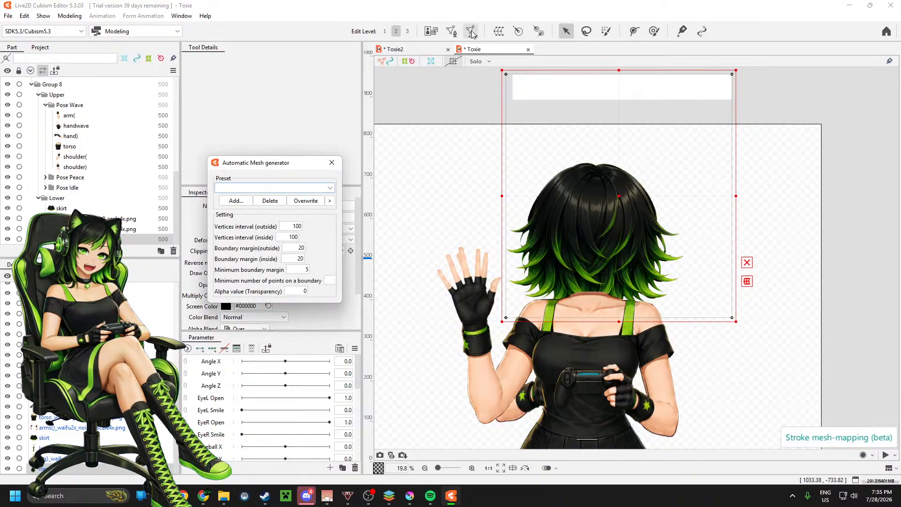
{"action": "left_click", "coordinate": [287, 188]}
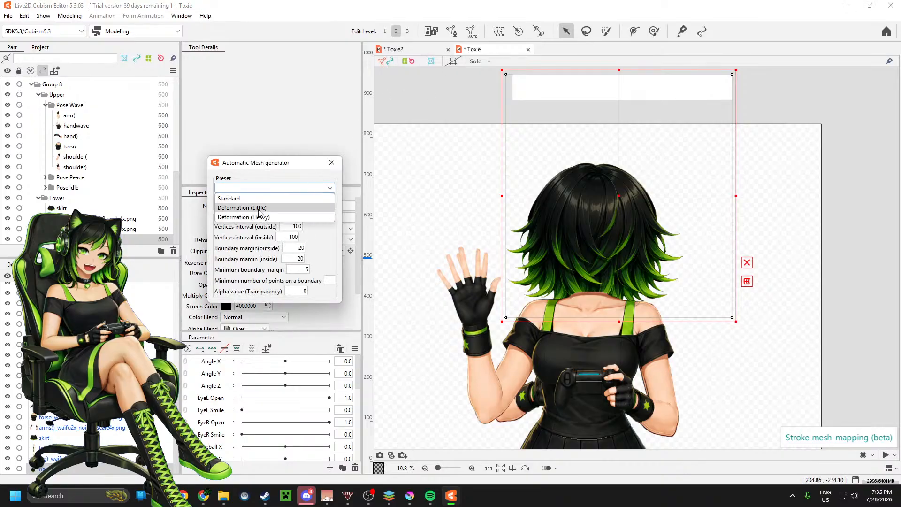
{"action": "left_click", "coordinate": [265, 207]}
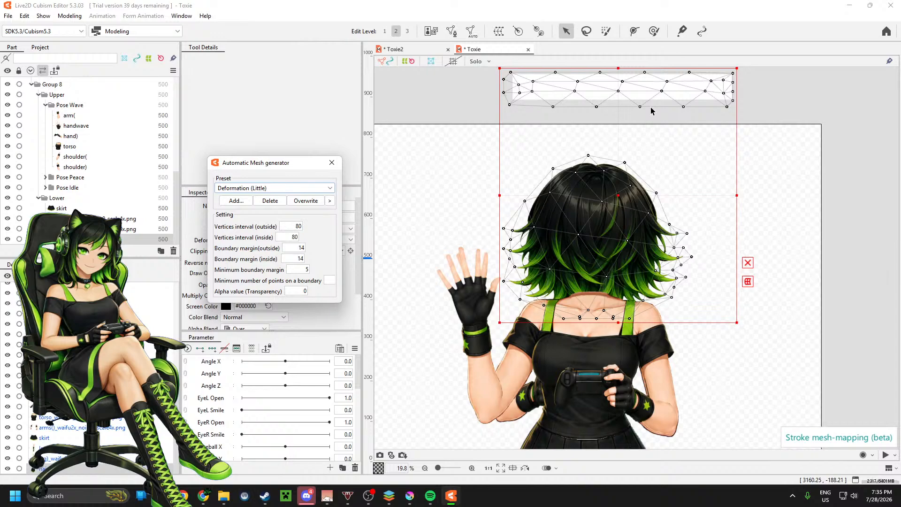
{"action": "left_click", "coordinate": [332, 163]}
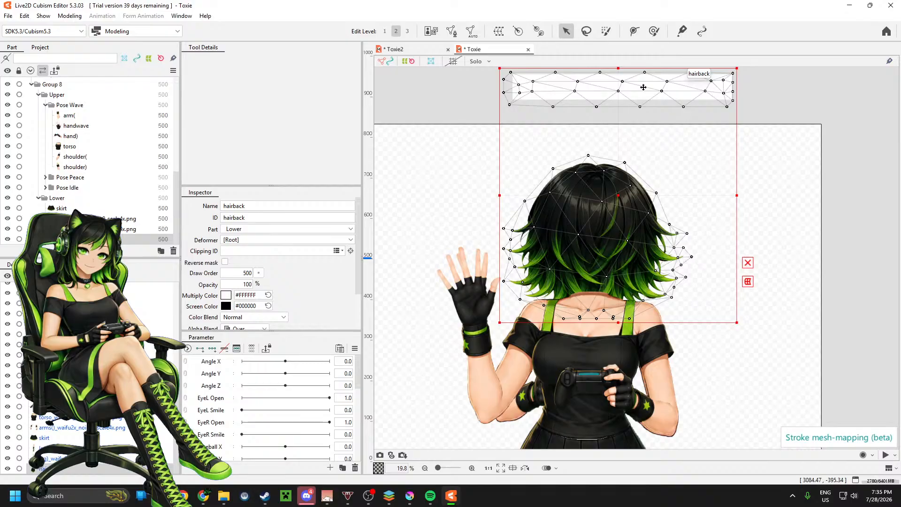
Step: Regenerate the hairback part's automatic mesh with the denser Deformation (Heavy) preset
{"action": "right_click", "coordinate": [125, 238]}
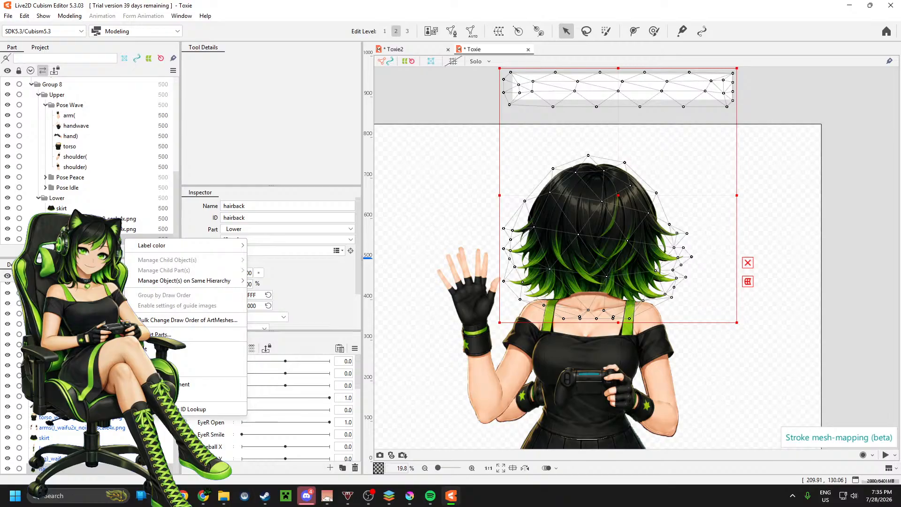
{"action": "left_click", "coordinate": [112, 238]}
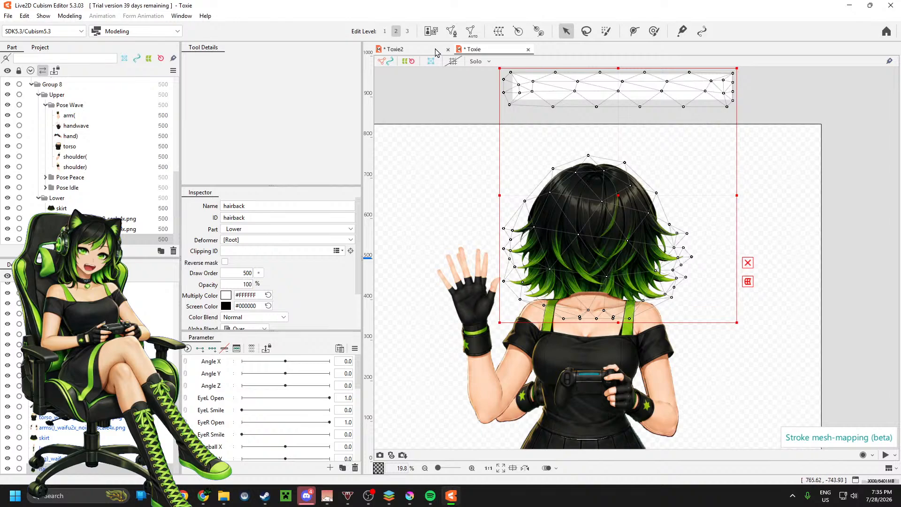
{"action": "left_click", "coordinate": [472, 31]}
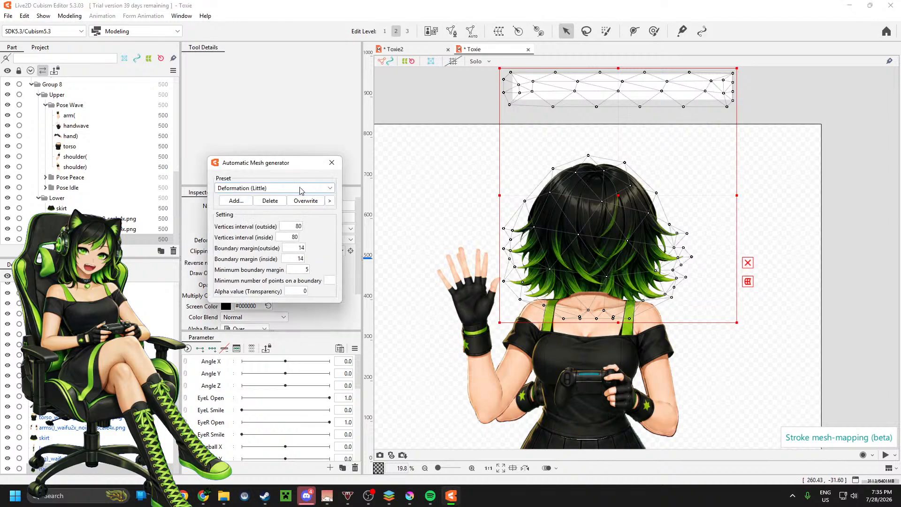
{"action": "left_click", "coordinate": [301, 188]}
{"action": "left_click", "coordinate": [279, 219]}
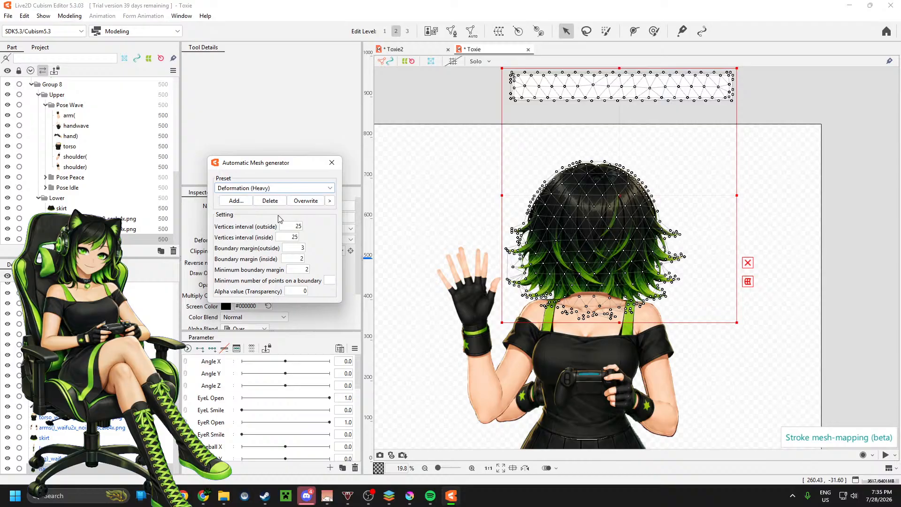
{"action": "left_click", "coordinate": [336, 166]}
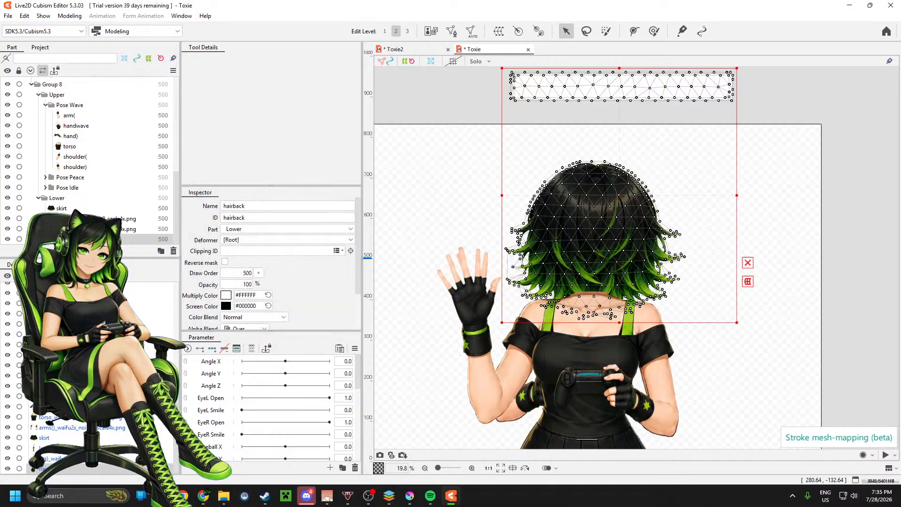
Step: Hide the hairback part and collapse Group 7 so the body parts are easier to reach
{"action": "left_click", "coordinate": [89, 229]}
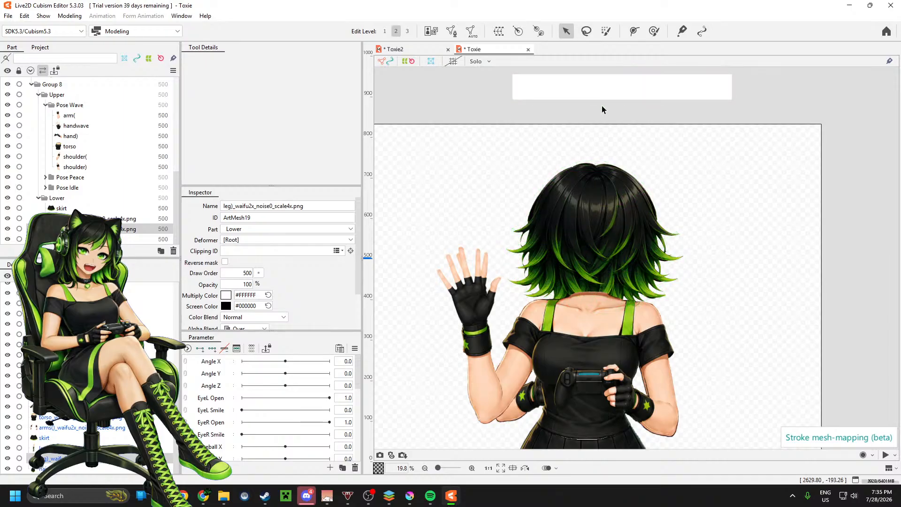
{"action": "scroll", "coordinate": [616, 86], "scroll_direction": "down", "scroll_amount": 3}
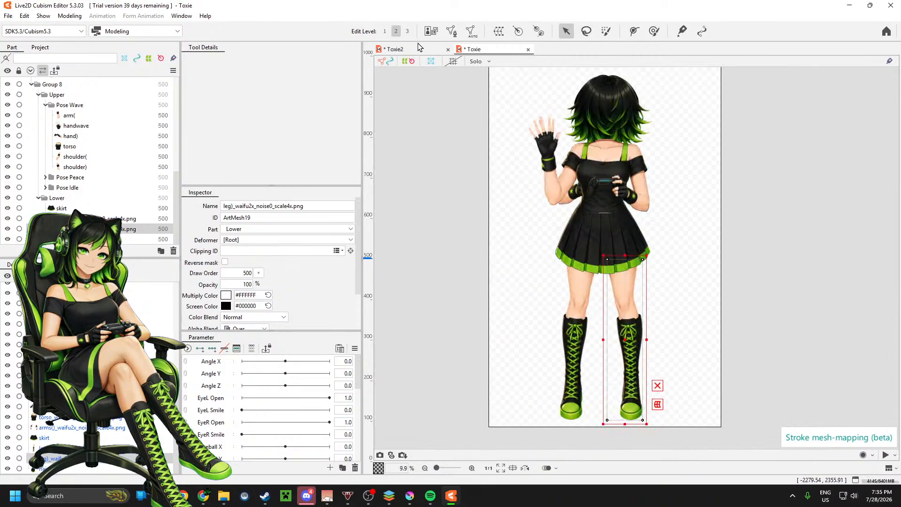
{"action": "left_click", "coordinate": [7, 240]}
{"action": "scroll", "coordinate": [106, 167], "scroll_direction": "up", "scroll_amount": 4}
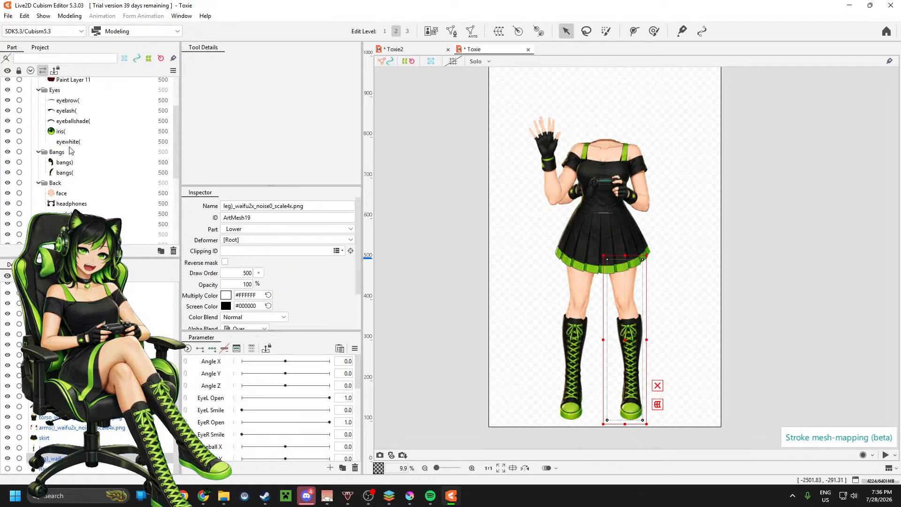
{"action": "scroll", "coordinate": [71, 150], "scroll_direction": "up", "scroll_amount": 2}
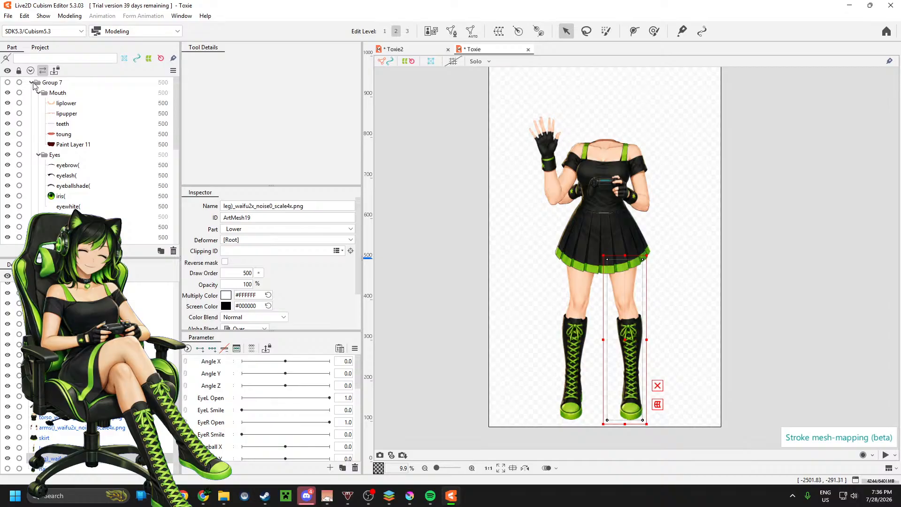
{"action": "left_click", "coordinate": [32, 82]}
Step: Generate an automatic mesh for the Pose Wave arm( part using the Deformation (Little) preset
{"action": "left_click", "coordinate": [72, 124]}
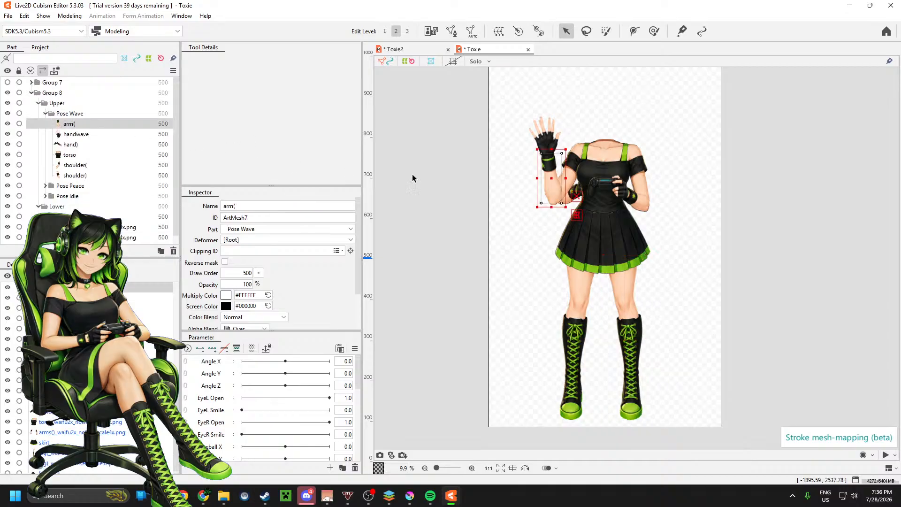
{"action": "scroll", "coordinate": [600, 157], "scroll_direction": "up", "scroll_amount": 2}
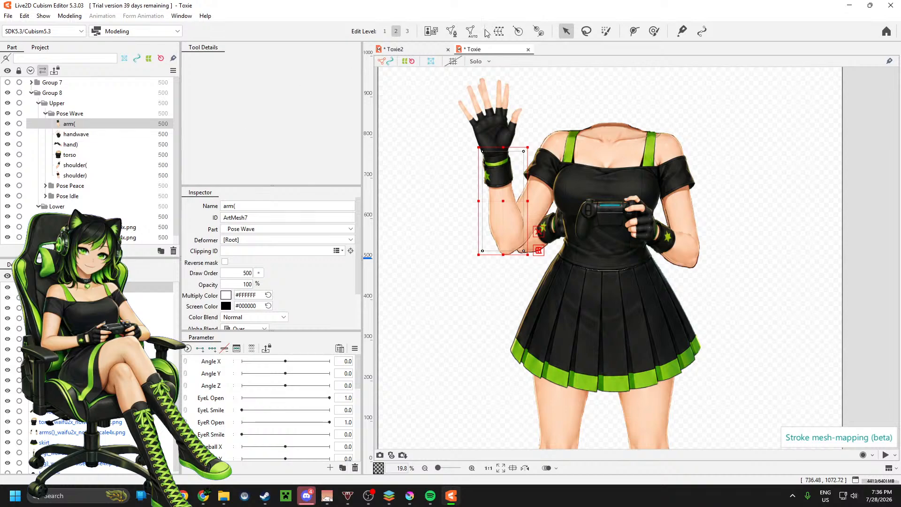
{"action": "left_click", "coordinate": [471, 31]}
{"action": "left_click", "coordinate": [289, 188]}
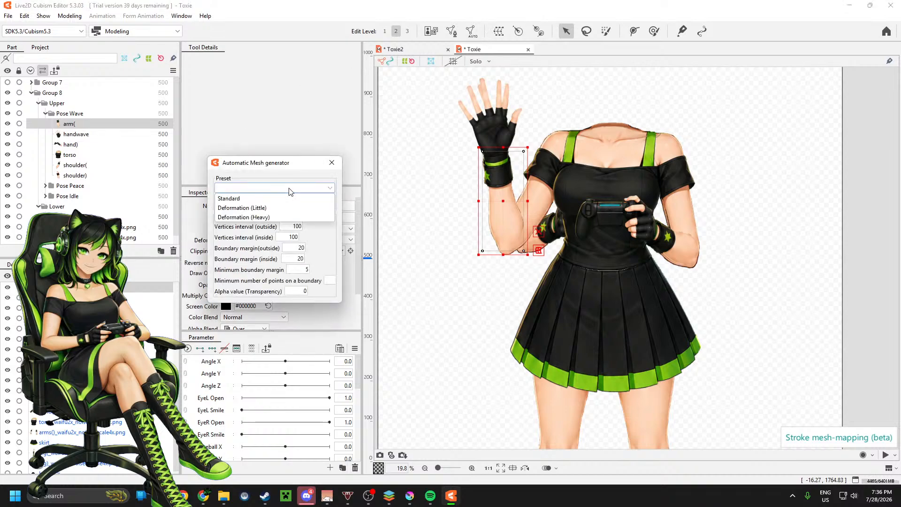
{"action": "left_click", "coordinate": [275, 208]}
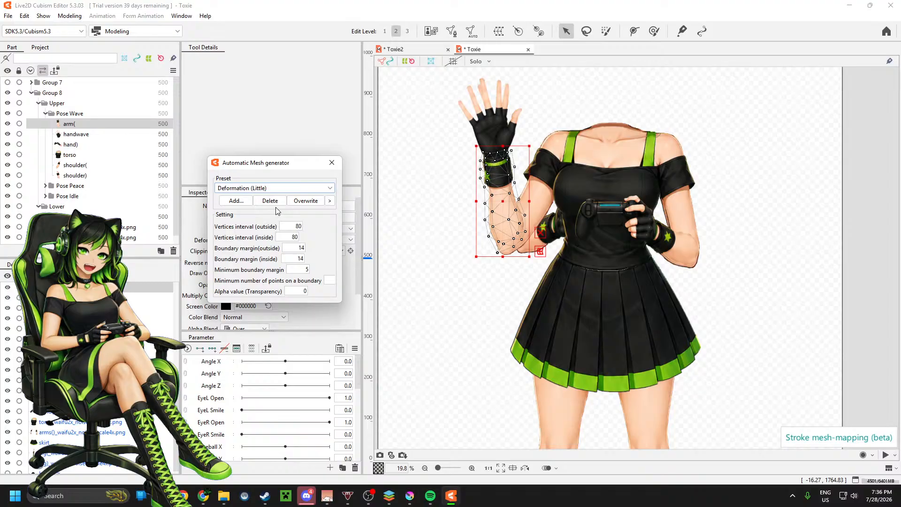
{"action": "left_click", "coordinate": [332, 162]}
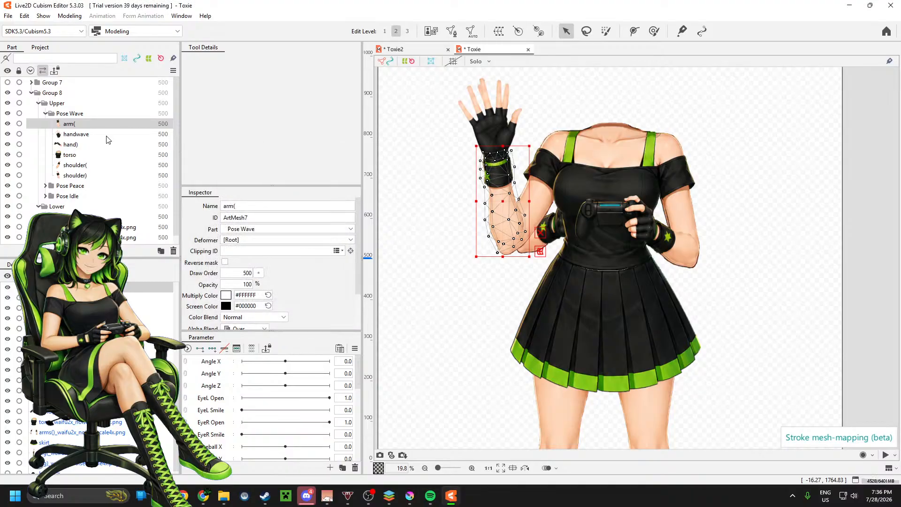
Step: Generate an automatic mesh for the handwave part, comparing the Deformation (Little) and Deformation (Heavy) presets and keeping Heavy
{"action": "left_click", "coordinate": [107, 134]}
{"action": "left_click", "coordinate": [471, 31]}
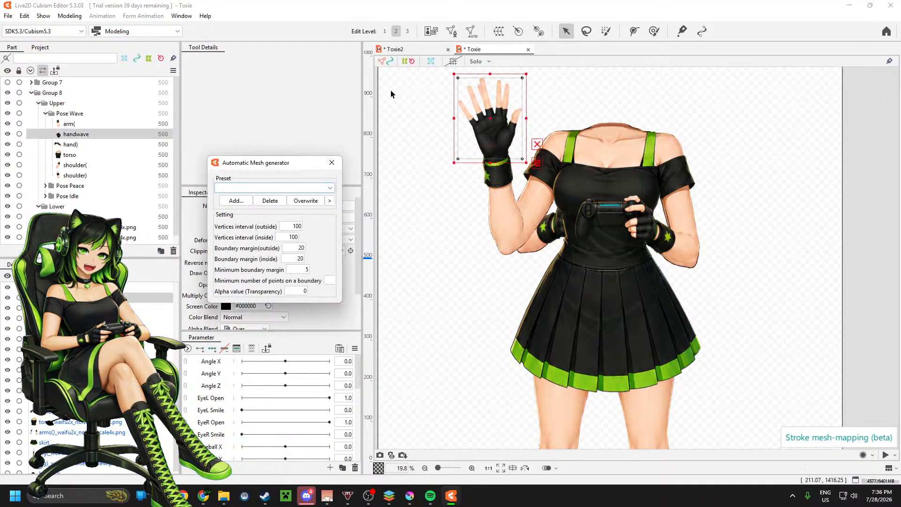
{"action": "left_click", "coordinate": [292, 189]}
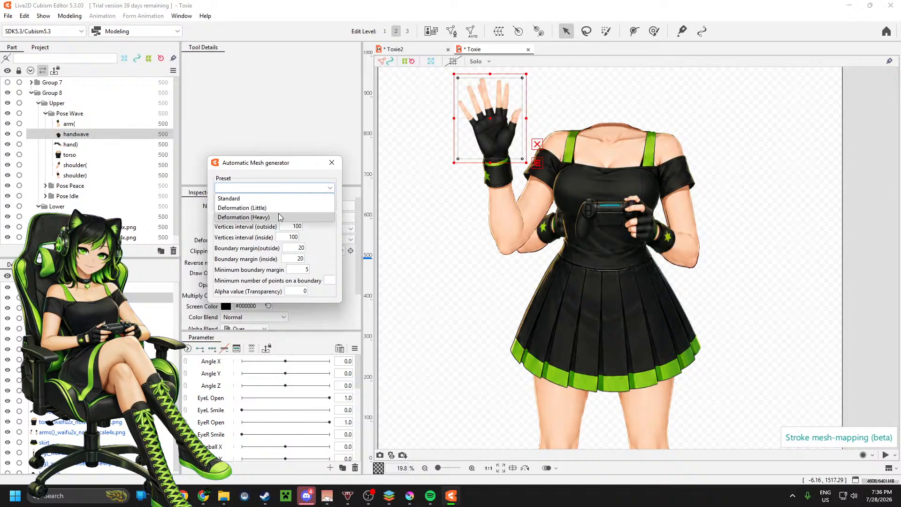
{"action": "left_click", "coordinate": [278, 213]}
{"action": "left_click", "coordinate": [275, 188]}
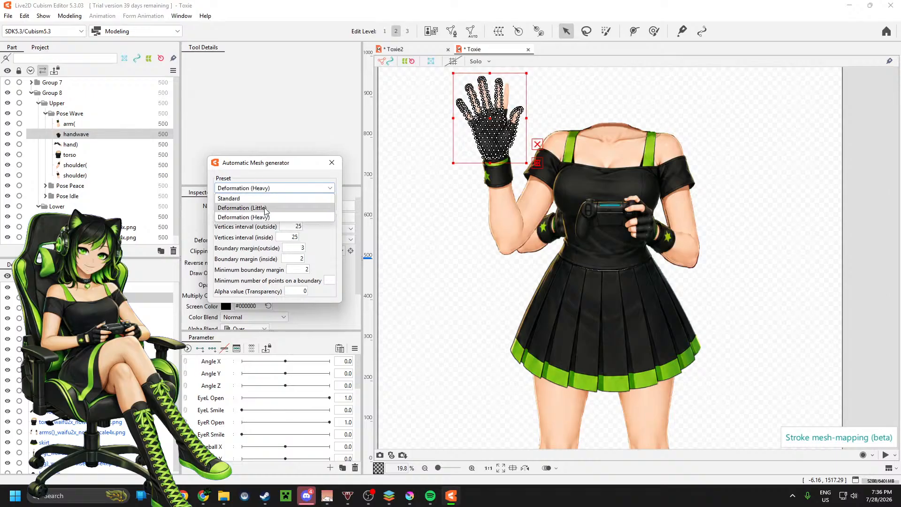
{"action": "left_click", "coordinate": [266, 210]}
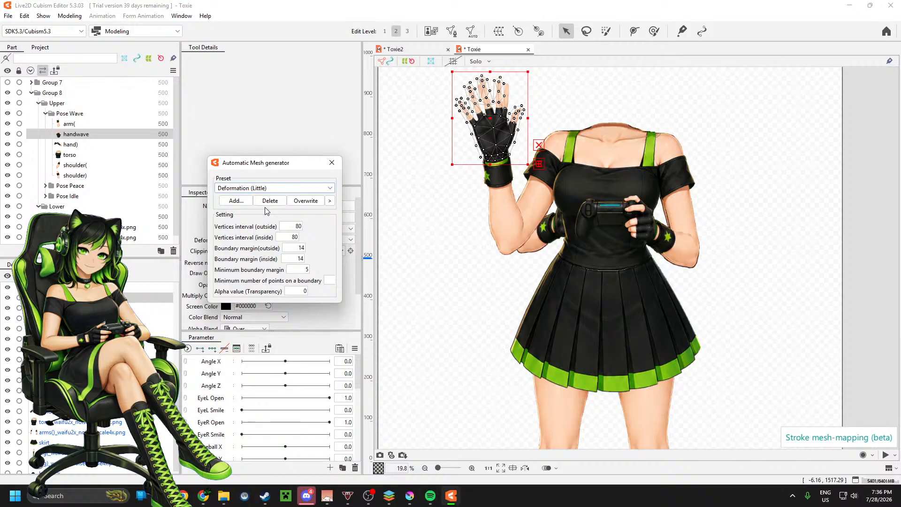
{"action": "left_click", "coordinate": [262, 188]}
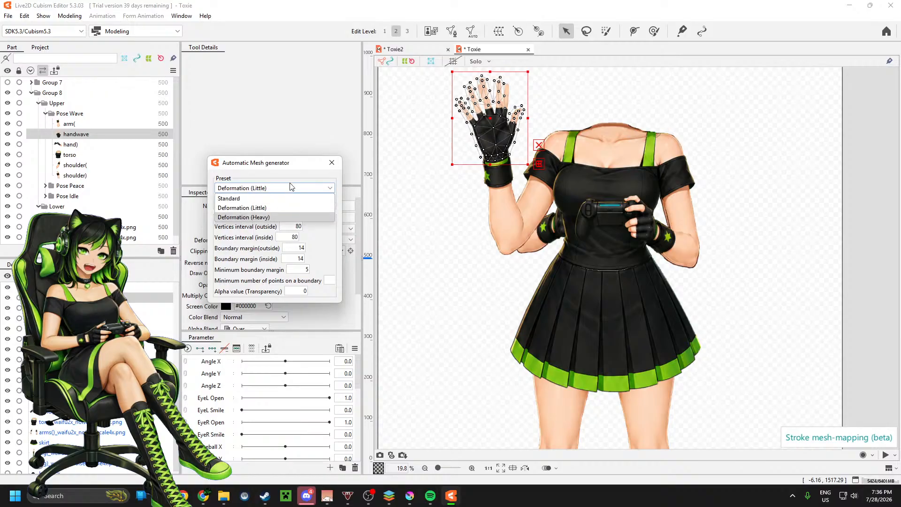
{"action": "left_click", "coordinate": [275, 217]}
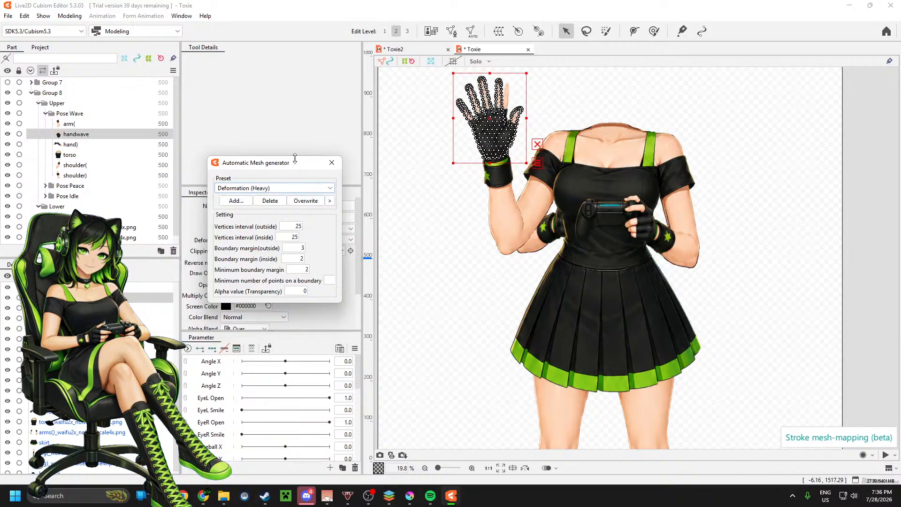
{"action": "left_click", "coordinate": [332, 162]}
Step: Generate an automatic mesh for the Pose Wave hand) part holding the controller using the Deformation (Heavy) preset
{"action": "left_click", "coordinate": [99, 146]}
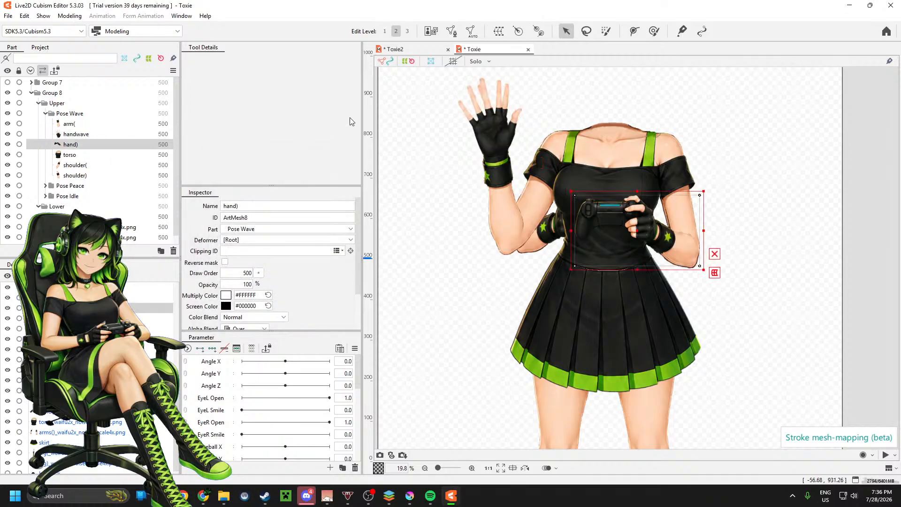
{"action": "left_click", "coordinate": [471, 31]}
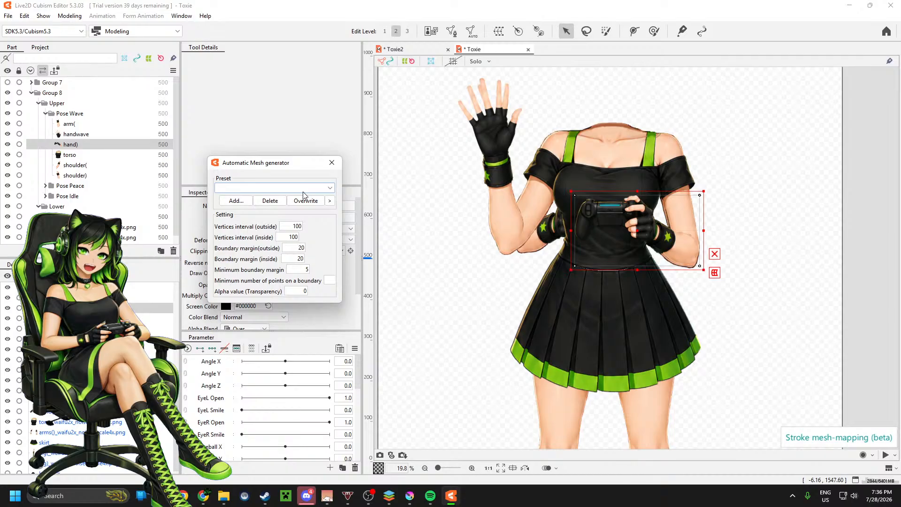
{"action": "left_click", "coordinate": [304, 188]}
{"action": "left_click", "coordinate": [269, 215]}
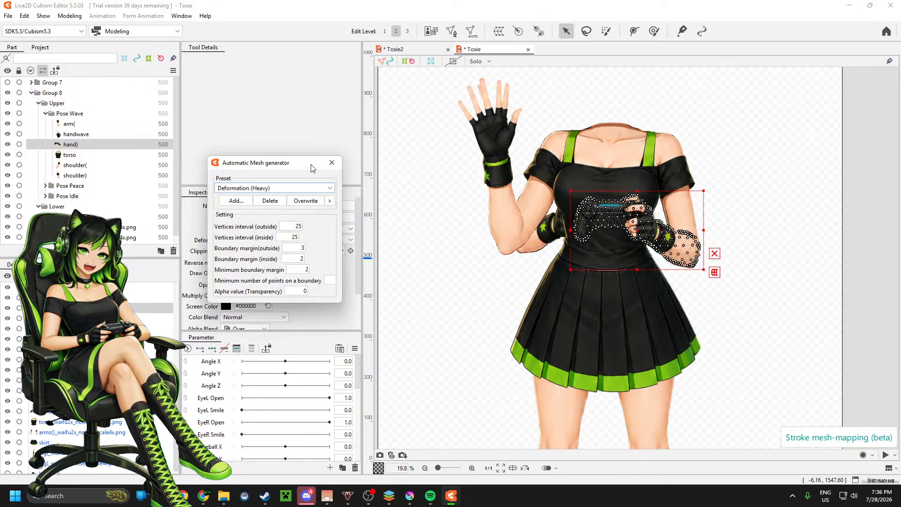
{"action": "left_click", "coordinate": [332, 162]}
Step: Generate an automatic mesh for the Pose Wave torso part using the Deformation (Heavy) preset
{"action": "left_click", "coordinate": [93, 155]}
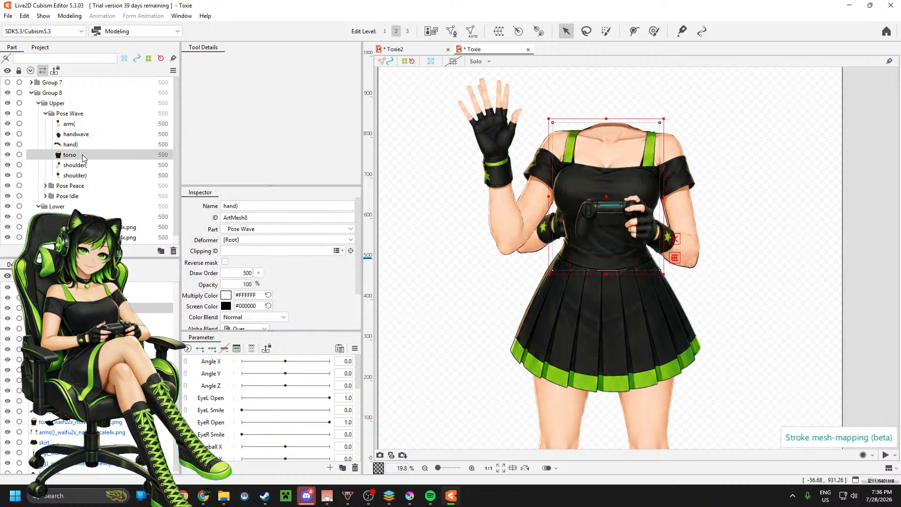
{"action": "left_click", "coordinate": [472, 31]}
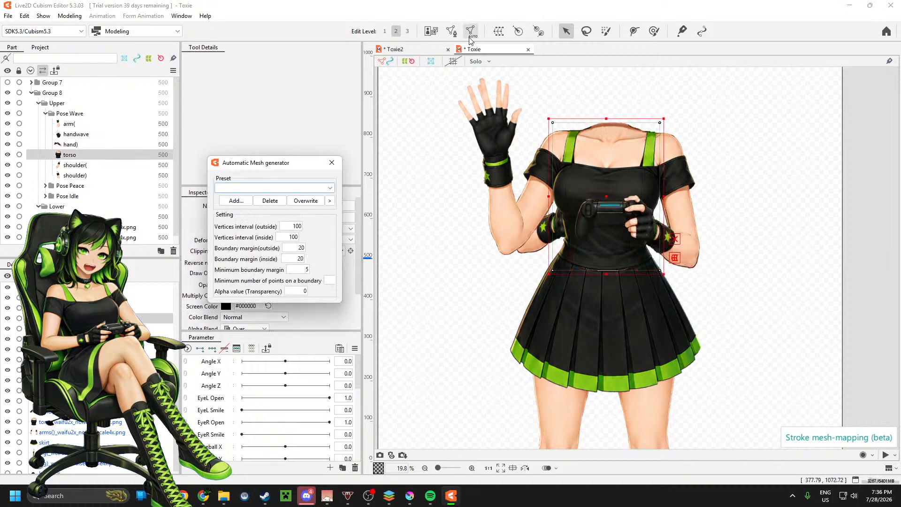
{"action": "left_click", "coordinate": [297, 188]}
{"action": "left_click", "coordinate": [259, 218]}
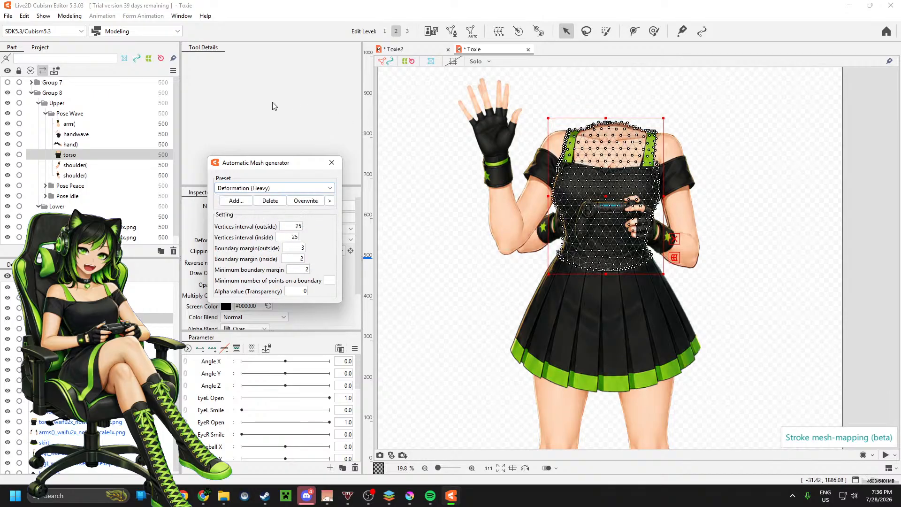
{"action": "left_click", "coordinate": [331, 163]}
Step: Generate an automatic mesh for the Pose Wave shoulder( part, trying the Deformation (Little) preset and settling on Deformation (Heavy)
{"action": "left_click", "coordinate": [104, 165]}
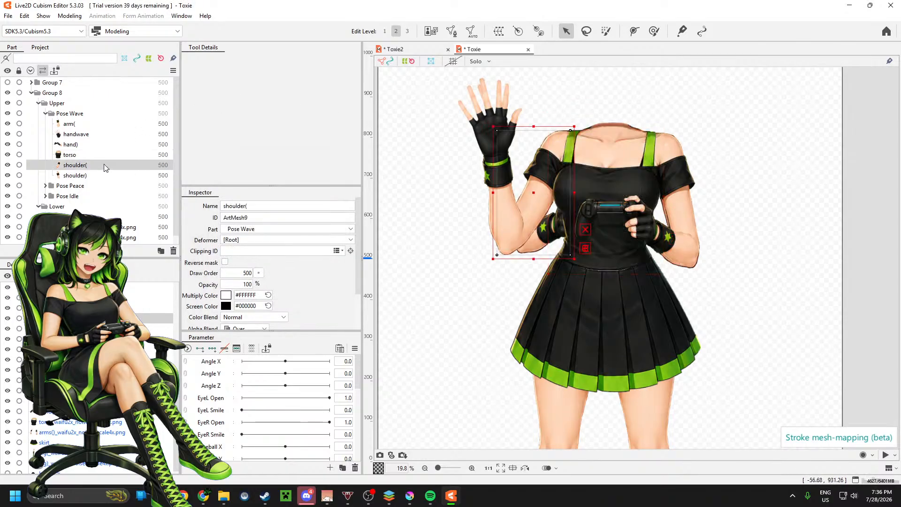
{"action": "left_click", "coordinate": [471, 32]}
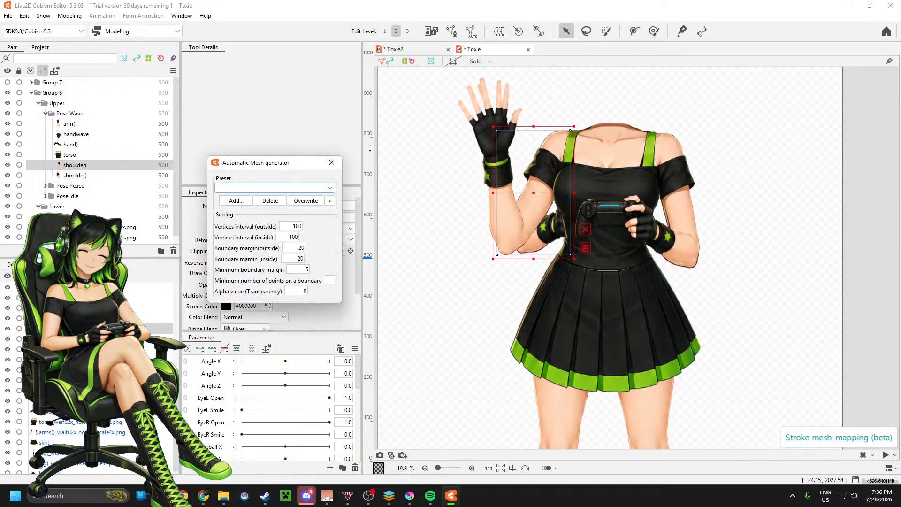
{"action": "left_click", "coordinate": [277, 190]}
{"action": "left_click", "coordinate": [260, 208]}
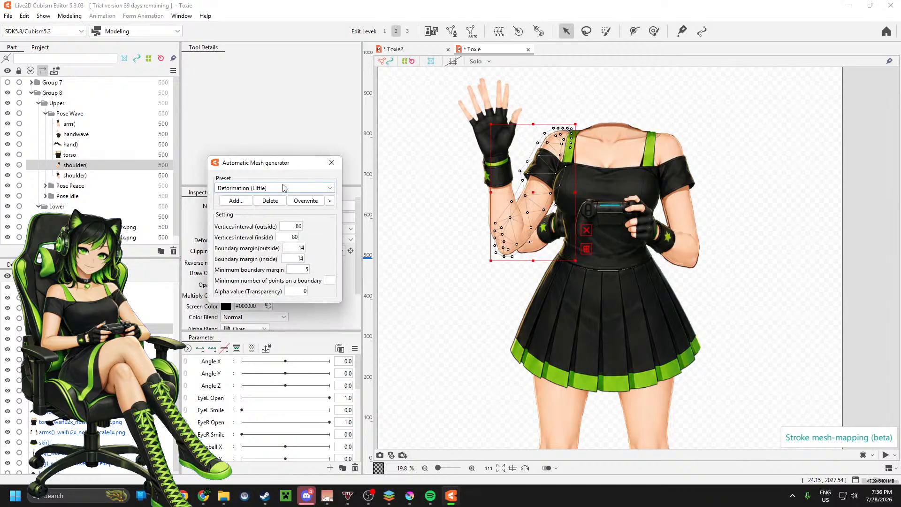
{"action": "left_click", "coordinate": [283, 190]}
{"action": "left_click", "coordinate": [276, 213]}
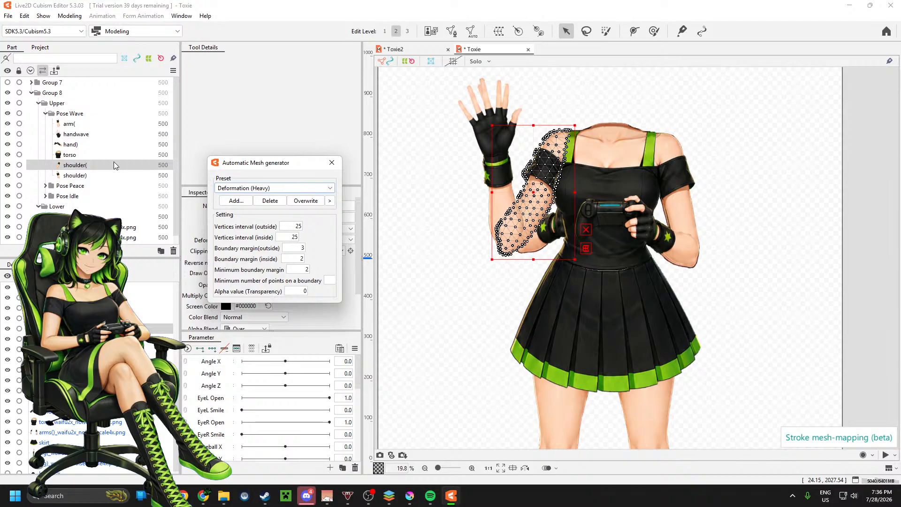
{"action": "left_click", "coordinate": [332, 162]}
Step: Regenerate the automatic mesh of the Pose Wave arm( part using the Deformation (Heavy) preset
{"action": "left_click", "coordinate": [105, 176]}
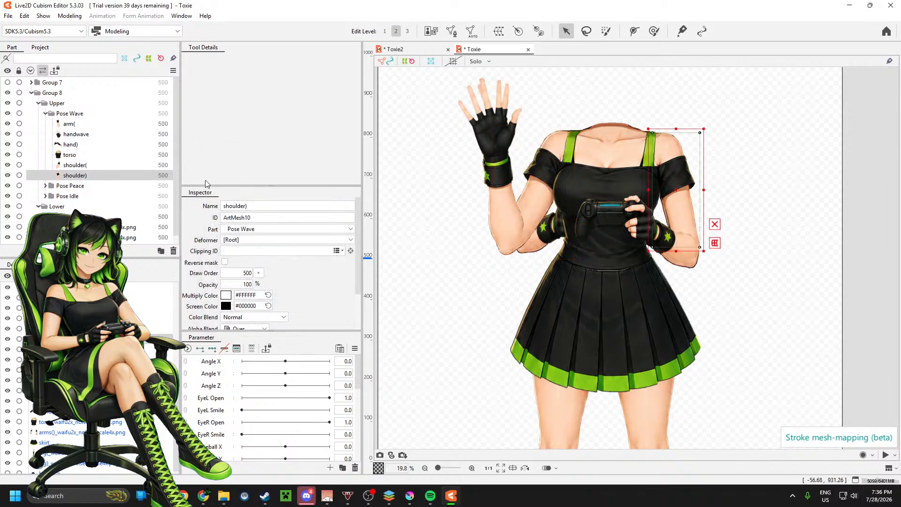
{"action": "left_click", "coordinate": [70, 124]}
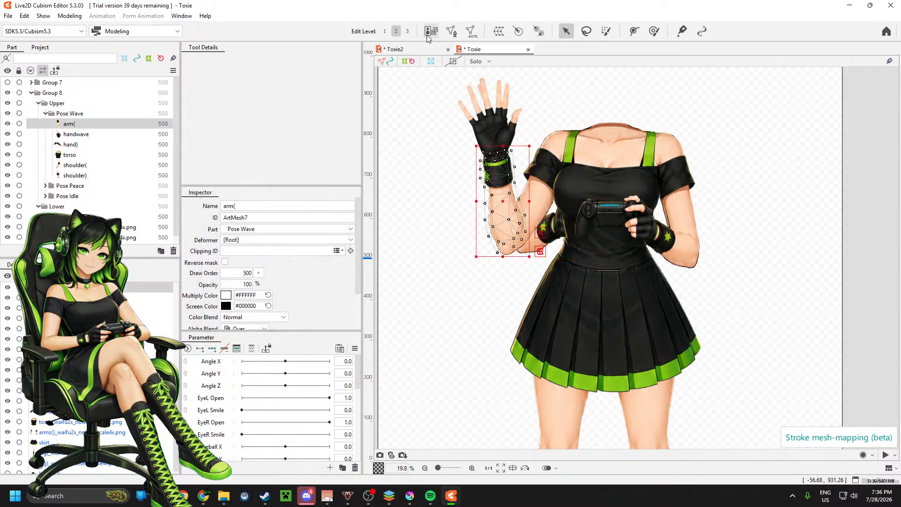
{"action": "left_click", "coordinate": [470, 30]}
{"action": "left_click", "coordinate": [262, 190]}
{"action": "left_click", "coordinate": [263, 196]}
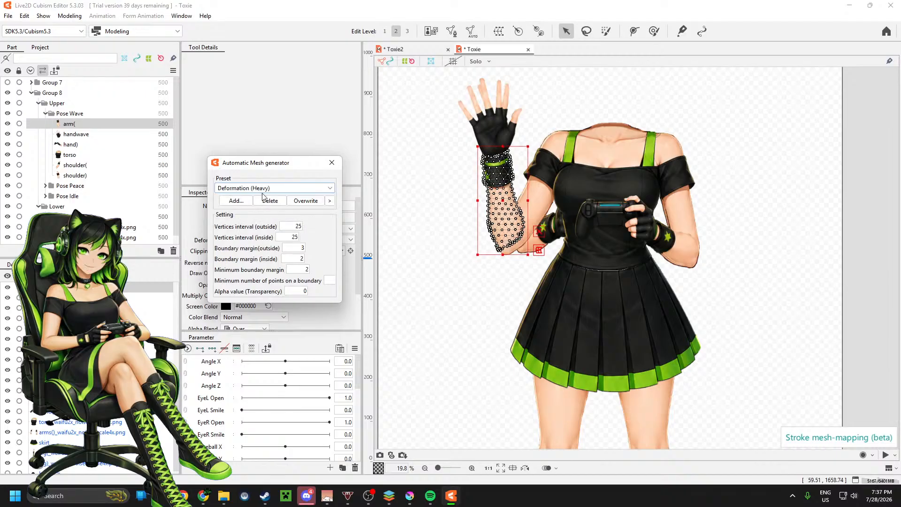
{"action": "left_click", "coordinate": [332, 162]}
Step: Check the meshes of the other Pose Wave parts and generate one for shoulder) using the Deformation (Heavy) preset
{"action": "left_click", "coordinate": [83, 135]}
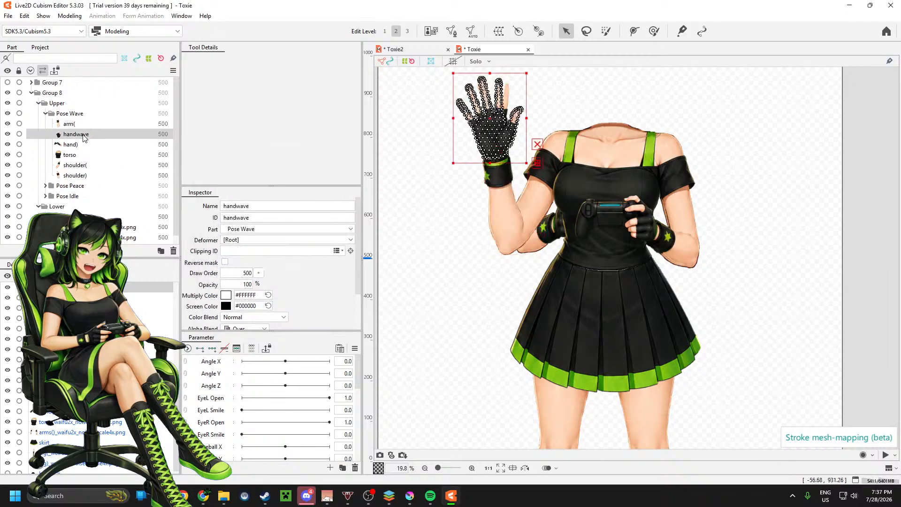
{"action": "left_click", "coordinate": [77, 145]}
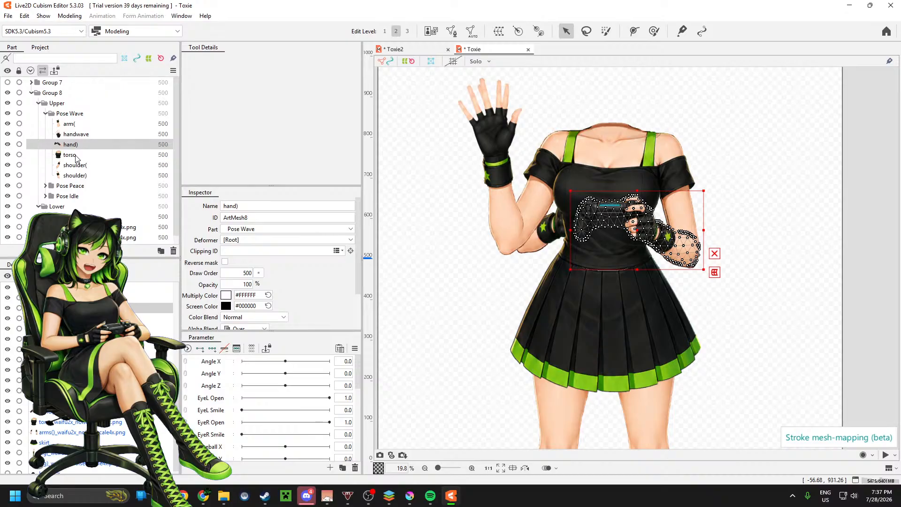
{"action": "left_click", "coordinate": [76, 157]}
{"action": "left_click", "coordinate": [81, 166]}
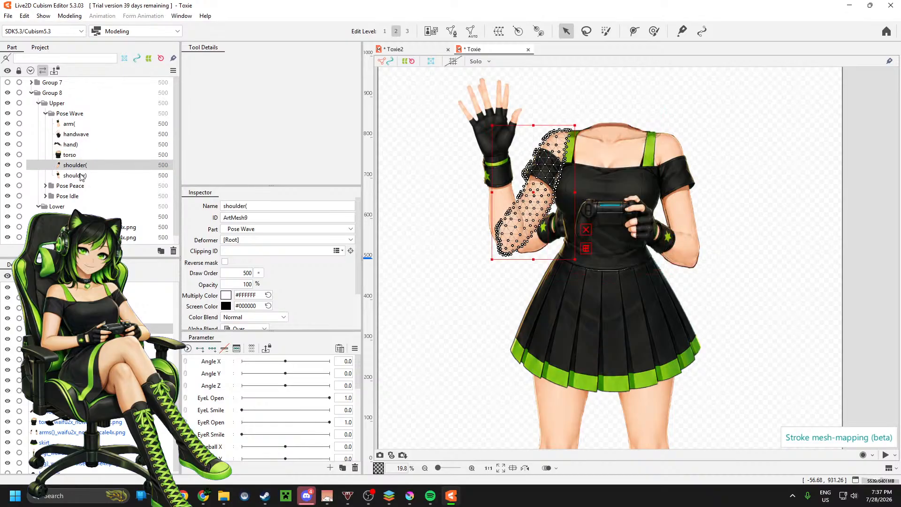
{"action": "left_click", "coordinate": [75, 175]}
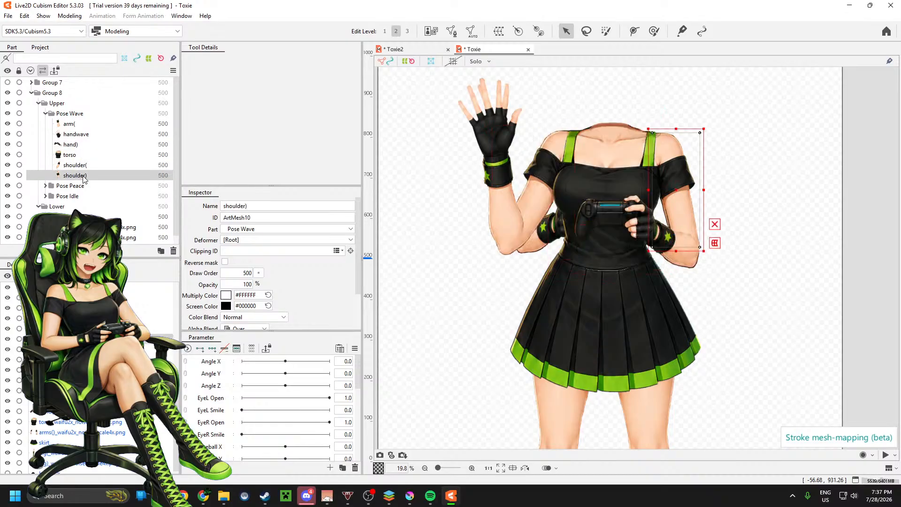
{"action": "left_click", "coordinate": [471, 32]}
{"action": "left_click", "coordinate": [266, 188]}
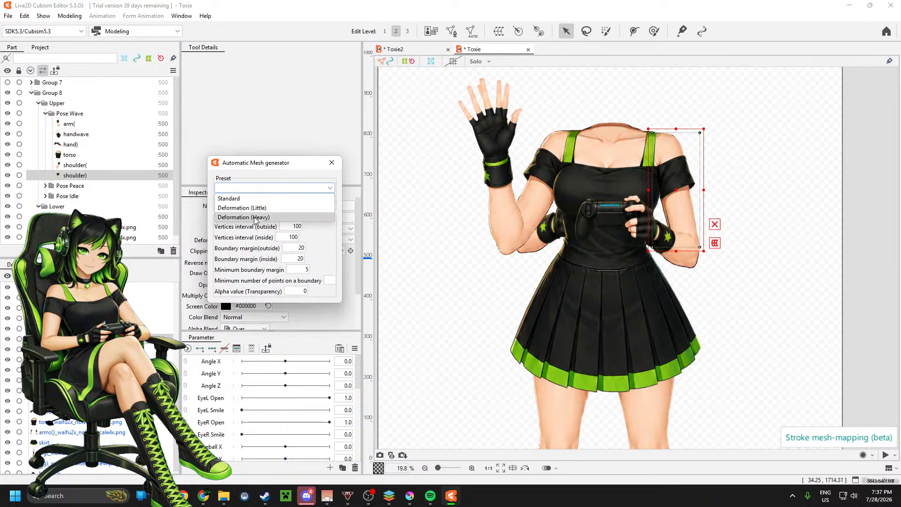
{"action": "left_click", "coordinate": [254, 220]}
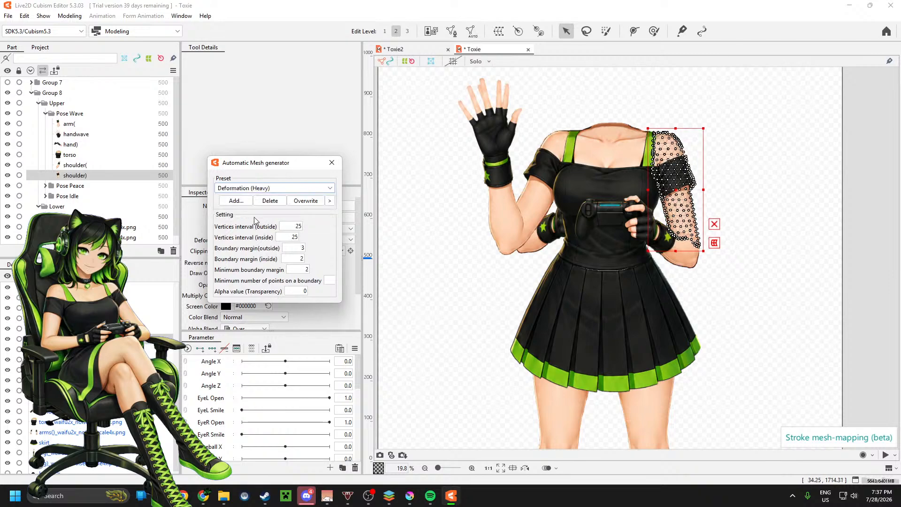
{"action": "left_click", "coordinate": [332, 162]}
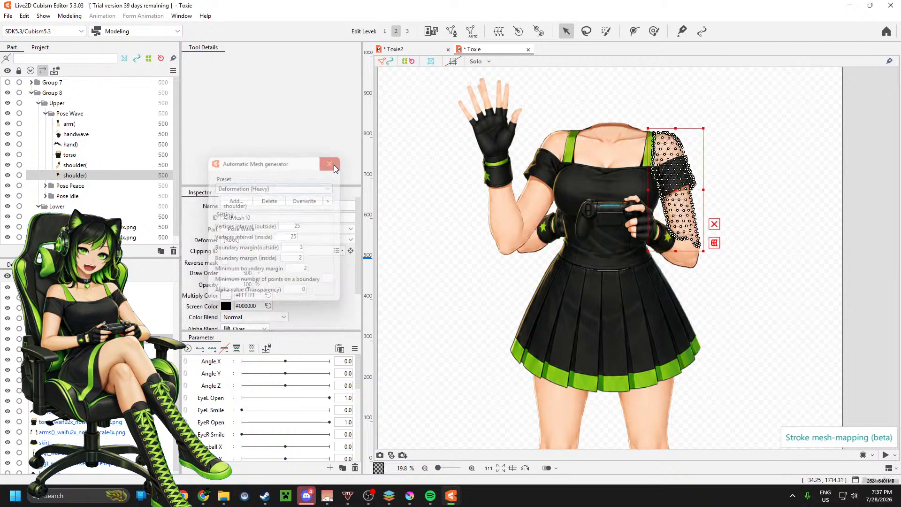
Step: Collapse and hide the Pose Wave group, and expand the Pose Peace group
{"action": "left_click", "coordinate": [45, 113]}
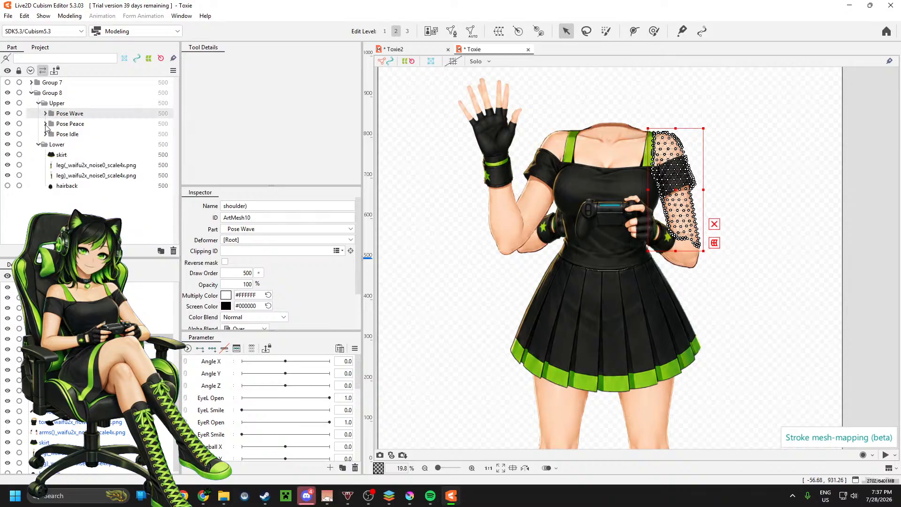
{"action": "left_click", "coordinate": [45, 124]}
{"action": "left_click", "coordinate": [8, 113]}
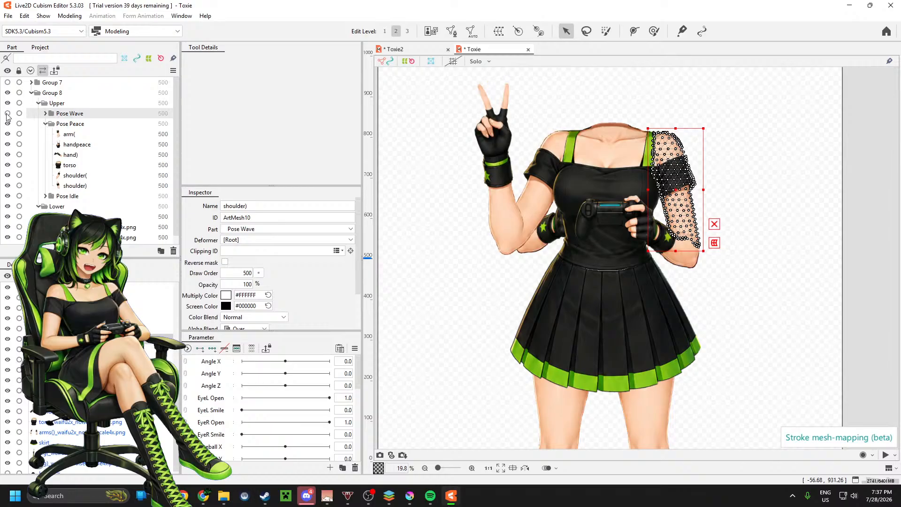
Step: Generate an automatic mesh for the Pose Peace arm( part using the Deformation (Heavy) preset
{"action": "left_click", "coordinate": [71, 134]}
{"action": "left_click", "coordinate": [471, 31]}
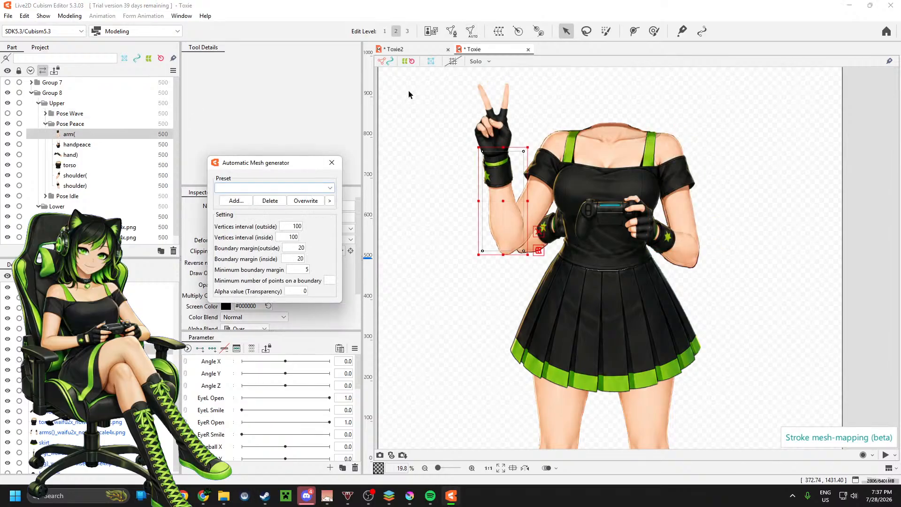
{"action": "left_click", "coordinate": [272, 187]}
{"action": "left_click", "coordinate": [262, 218]}
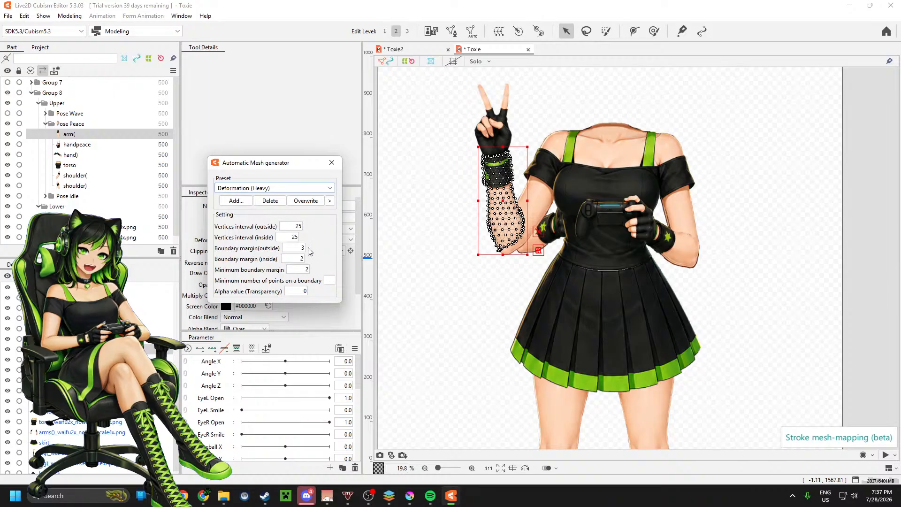
{"action": "left_click", "coordinate": [332, 162]}
Step: Generate an automatic mesh for the handpeace part using the Deformation (Heavy) preset
{"action": "left_click", "coordinate": [94, 145]}
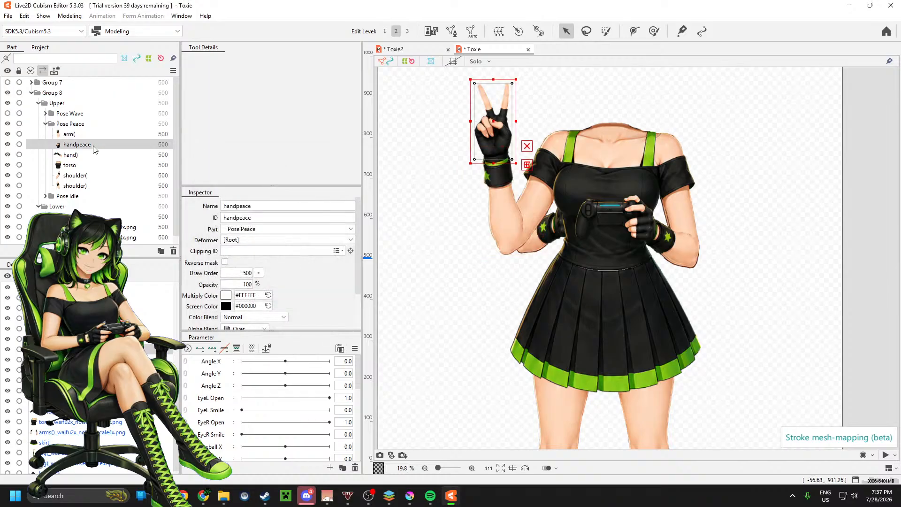
{"action": "left_click", "coordinate": [471, 31]}
{"action": "left_click", "coordinate": [282, 187]}
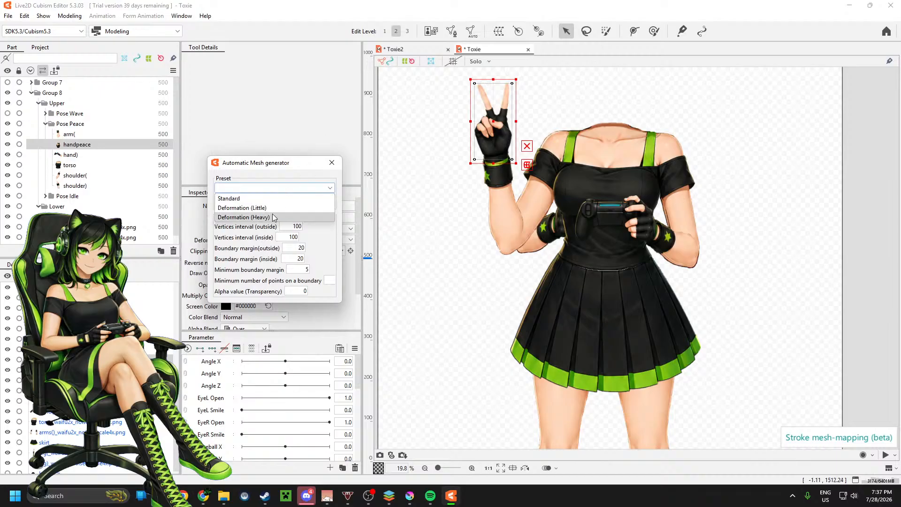
{"action": "left_click", "coordinate": [281, 217]}
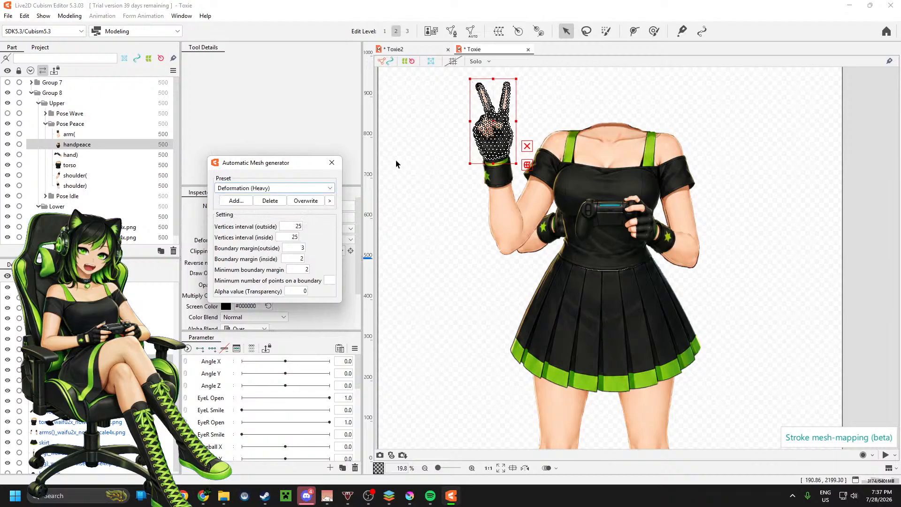
{"action": "left_click", "coordinate": [332, 163]}
Step: Generate an automatic mesh for the Pose Peace hand) part holding the controller using the Deformation (Heavy) preset
{"action": "left_click", "coordinate": [117, 154]}
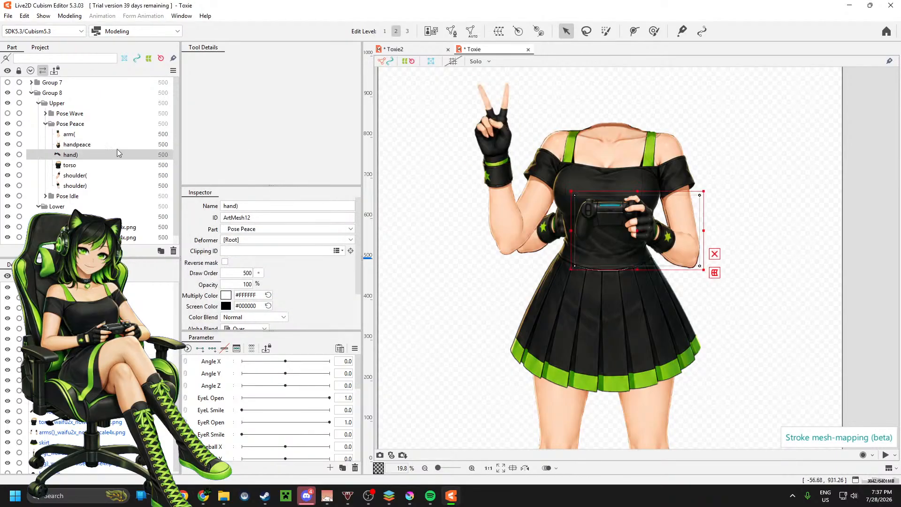
{"action": "left_click", "coordinate": [471, 31]}
{"action": "left_click", "coordinate": [294, 188]}
{"action": "left_click", "coordinate": [281, 217]}
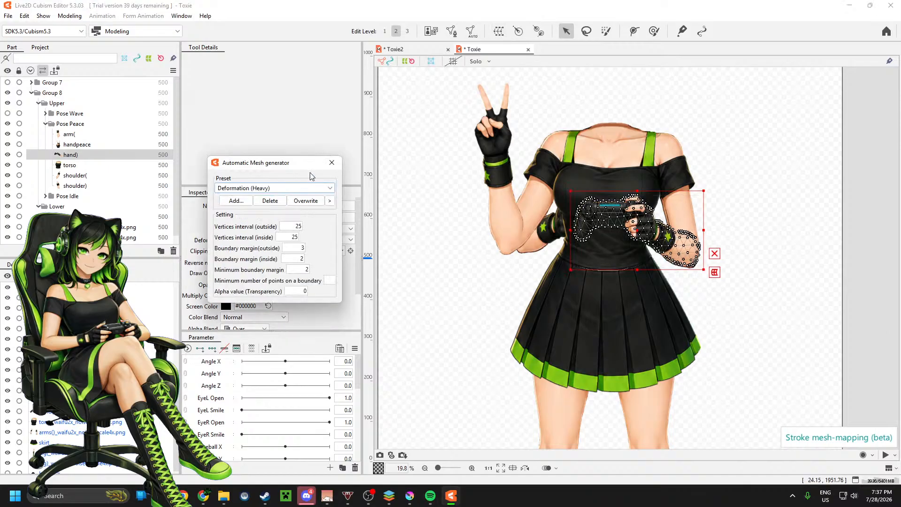
{"action": "left_click", "coordinate": [332, 165]}
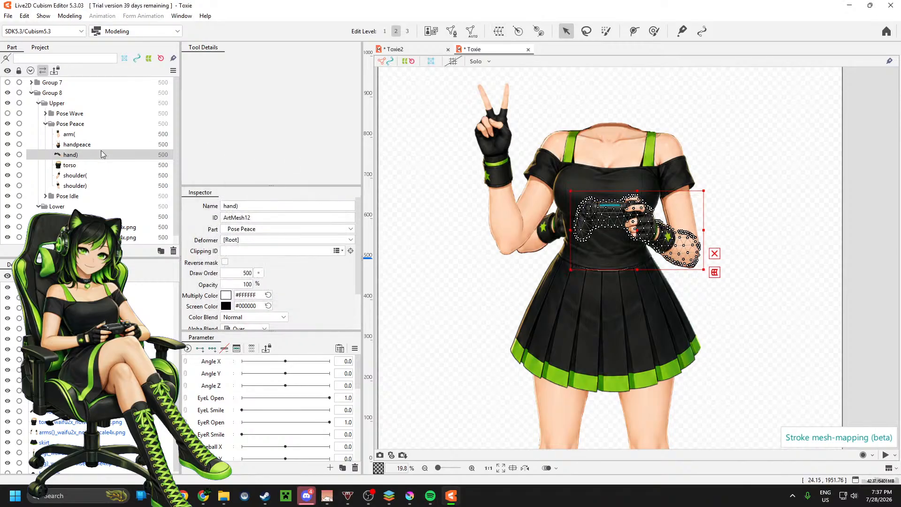
Step: Generate an automatic mesh for the Pose Peace torso part using the Deformation (Heavy) preset
{"action": "left_click", "coordinate": [87, 165]}
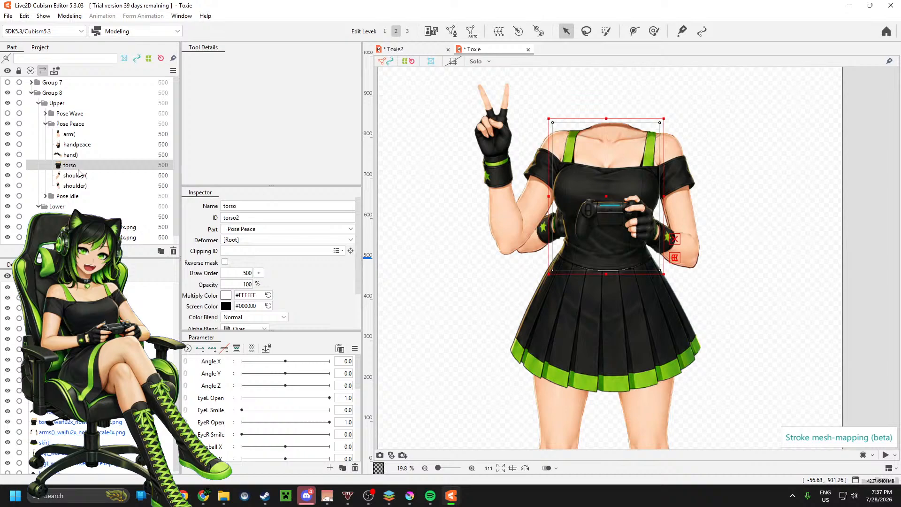
{"action": "left_click", "coordinate": [472, 31]}
{"action": "left_click", "coordinate": [284, 188]}
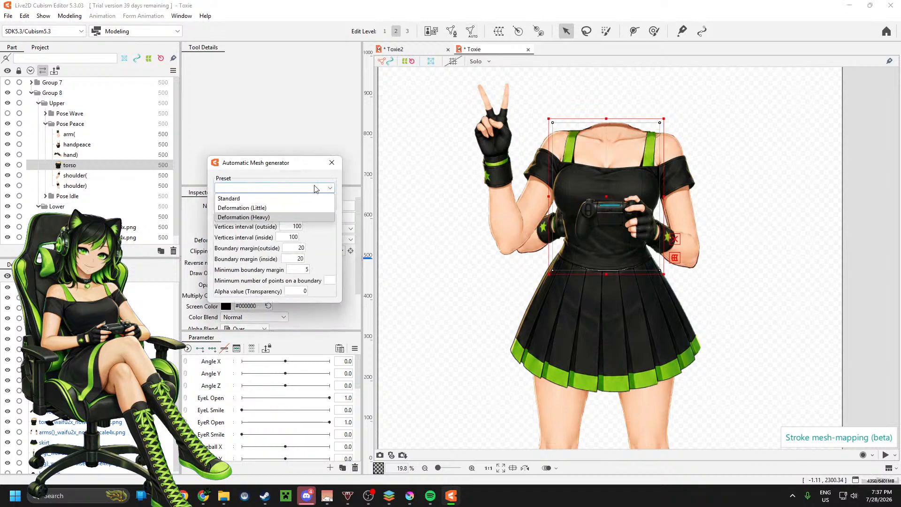
{"action": "left_click", "coordinate": [301, 217]}
{"action": "left_click", "coordinate": [331, 162]}
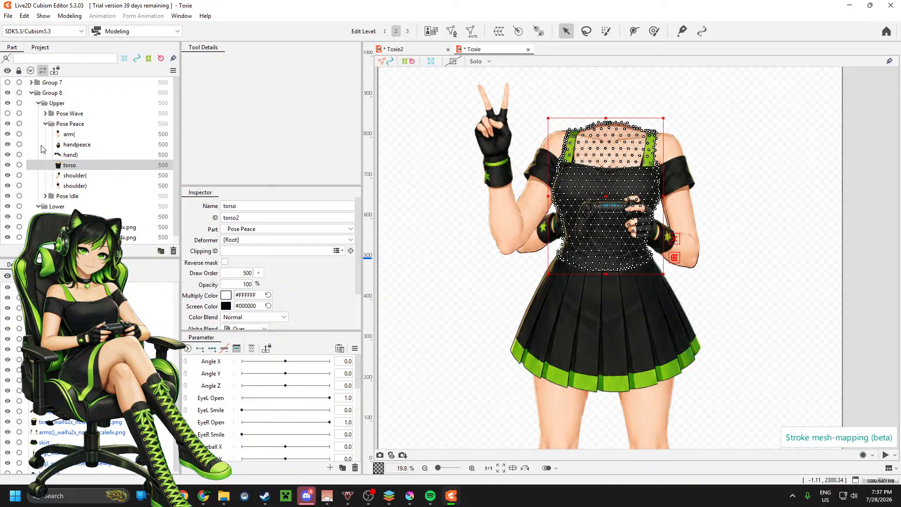
Step: Generate an automatic mesh for the Pose Peace shoulder( part using the Deformation (Heavy) preset
{"action": "left_click", "coordinate": [75, 176]}
{"action": "left_click", "coordinate": [472, 31]}
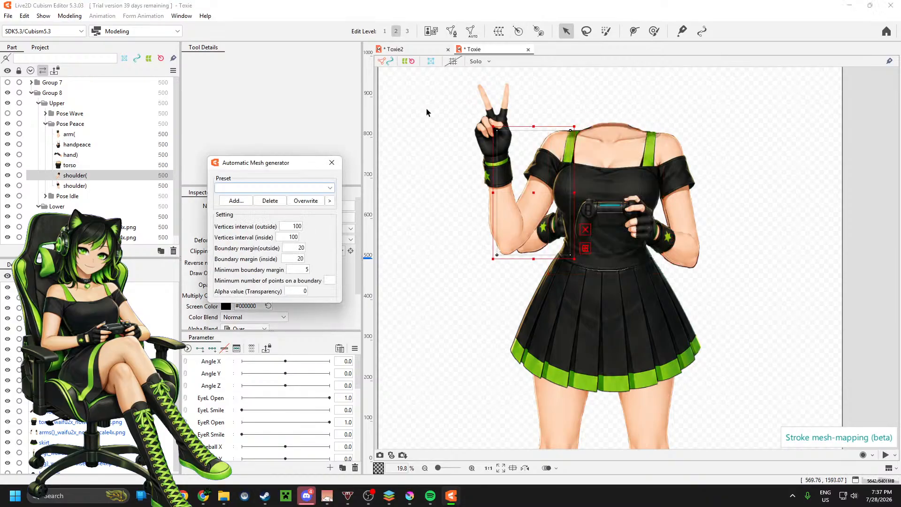
{"action": "left_click", "coordinate": [269, 188]}
{"action": "left_click", "coordinate": [248, 218]}
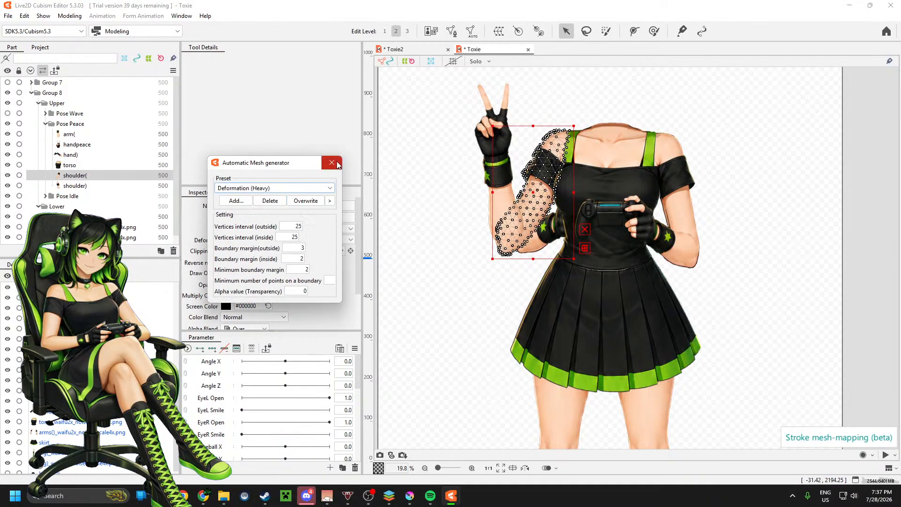
{"action": "left_click", "coordinate": [337, 164]}
Step: Generate an automatic mesh for the Pose Peace shoulder) part using the Deformation (Heavy) preset
{"action": "left_click", "coordinate": [77, 188]}
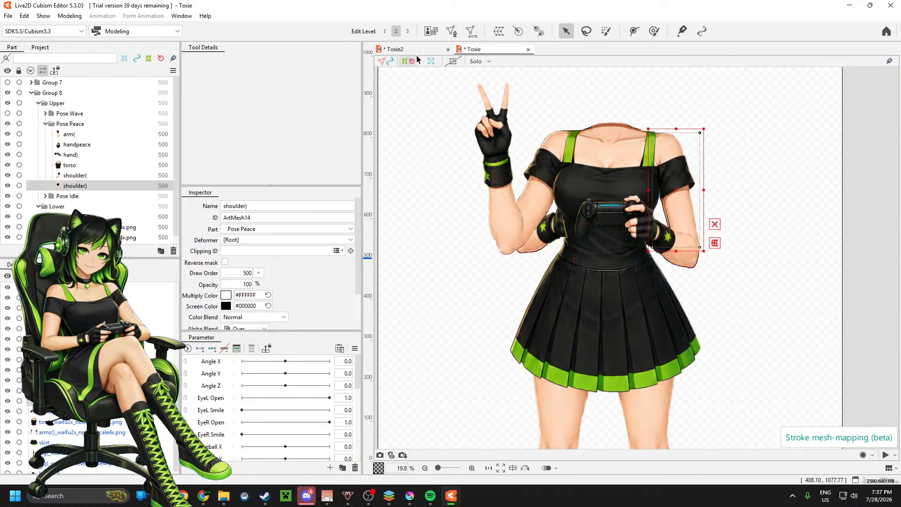
{"action": "left_click", "coordinate": [471, 31]}
{"action": "left_click", "coordinate": [256, 188]}
{"action": "left_click", "coordinate": [247, 218]}
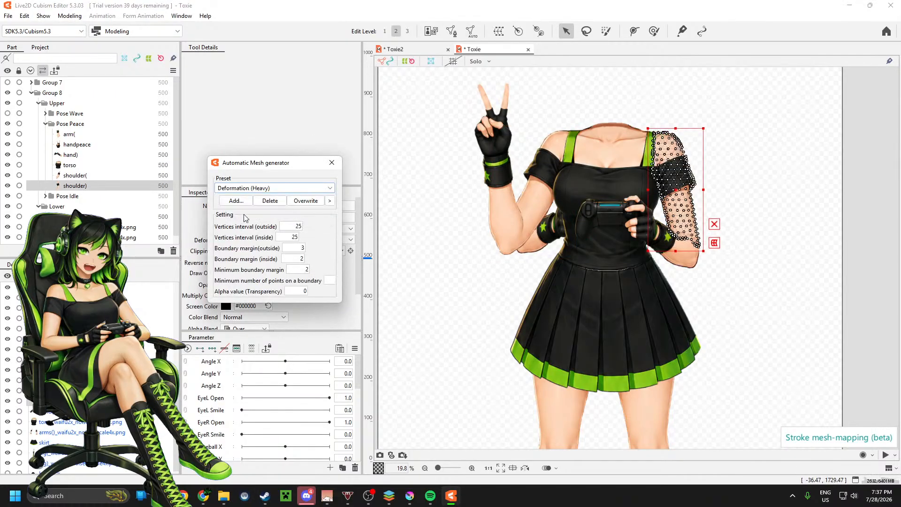
{"action": "left_click", "coordinate": [332, 164]}
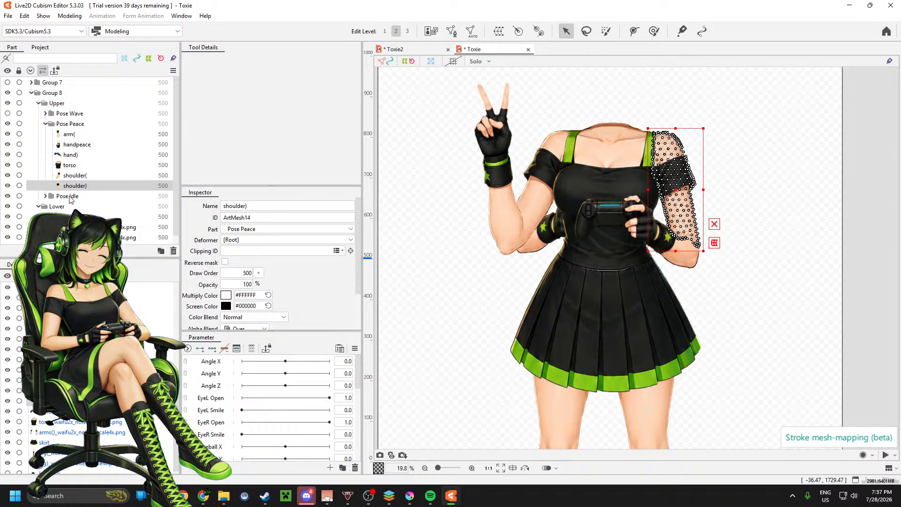
Step: Hide and collapse the Pose Peace group, and select the hand()_waifu2x_noise0_scale4x.png part inside Pose Idle
{"action": "left_click", "coordinate": [7, 123]}
{"action": "left_click", "coordinate": [45, 124]}
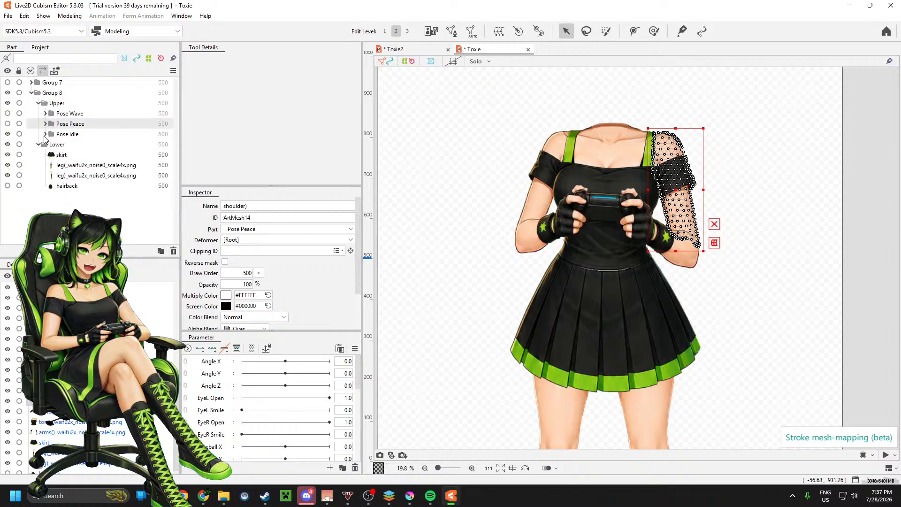
{"action": "left_click", "coordinate": [45, 135]}
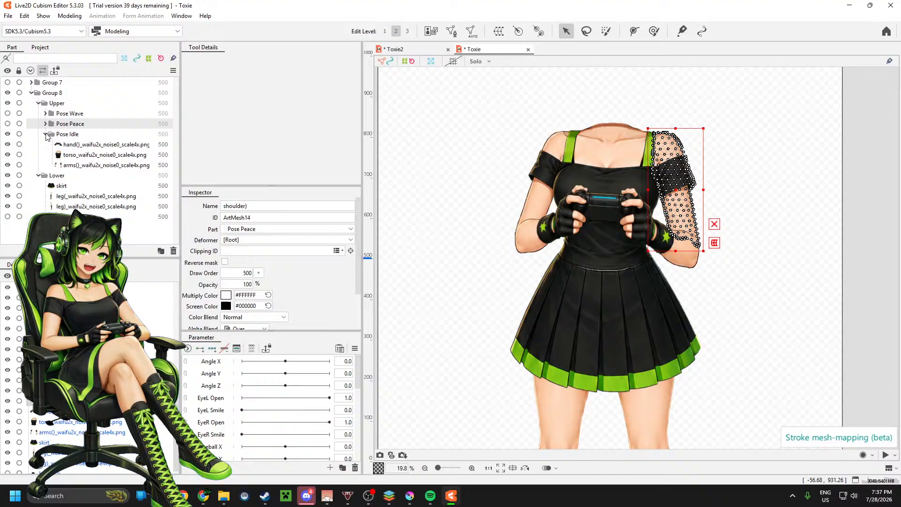
{"action": "left_click", "coordinate": [81, 144]}
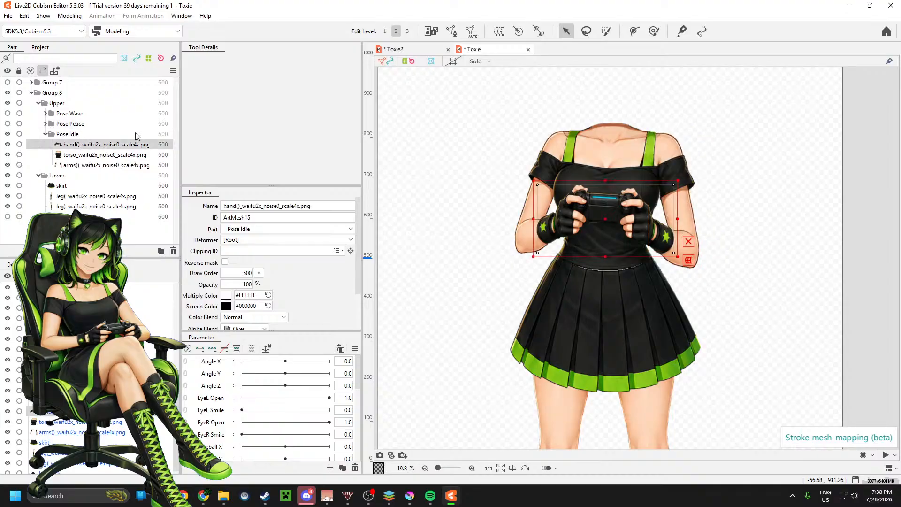
Step: Generate an automatic mesh for the selected Pose Idle hand part using the Deformation (Heavy) preset
{"action": "left_click", "coordinate": [469, 32]}
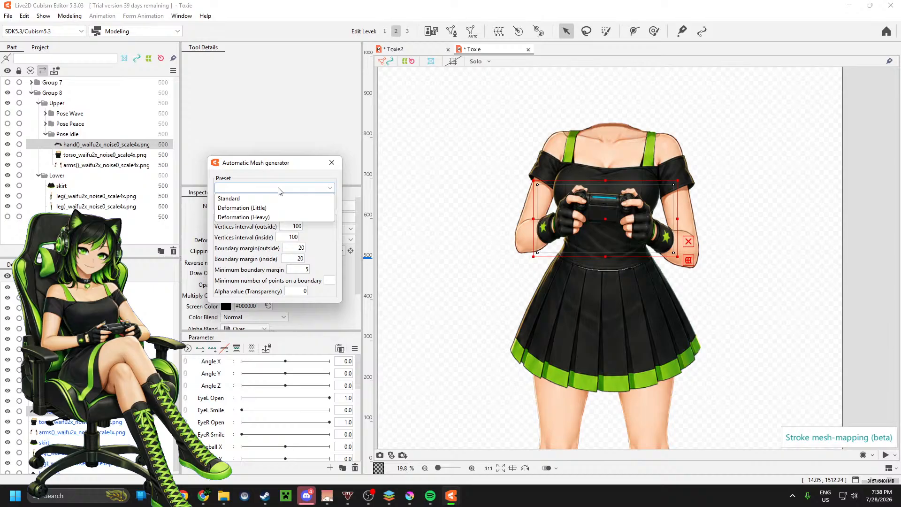
{"action": "left_click", "coordinate": [260, 217]}
{"action": "left_click", "coordinate": [332, 163]}
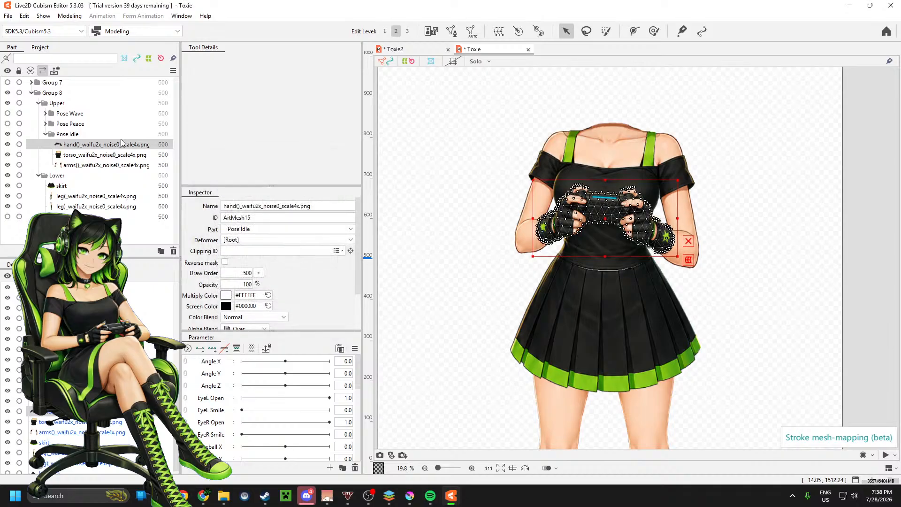
Step: Generate an automatic mesh for the Pose Idle torso part using the Deformation (Heavy) preset
{"action": "left_click", "coordinate": [102, 155]}
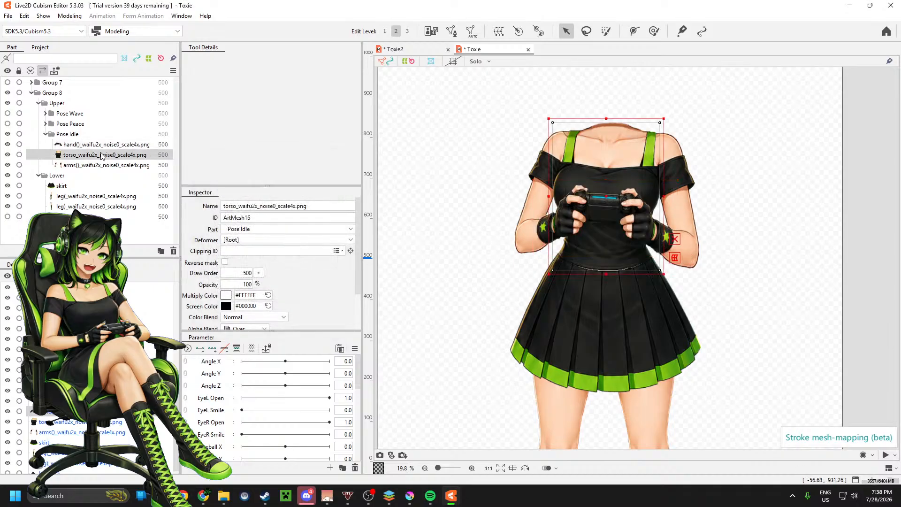
{"action": "left_click", "coordinate": [472, 31]}
{"action": "left_click", "coordinate": [282, 188]}
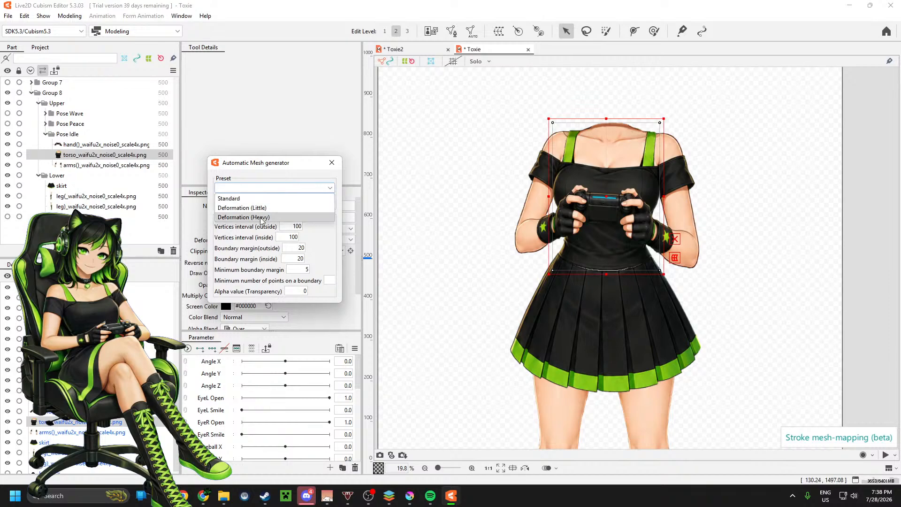
{"action": "left_click", "coordinate": [261, 218]}
{"action": "left_click", "coordinate": [332, 163]}
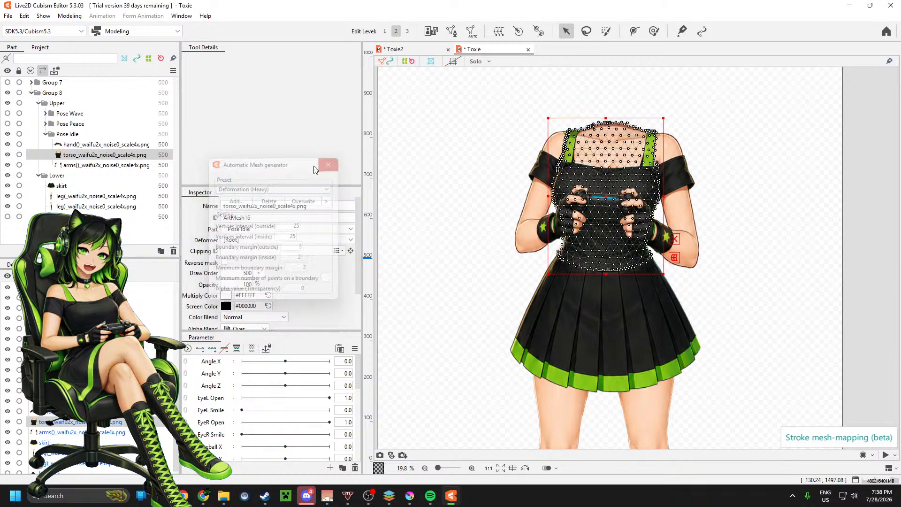
Step: Generate an automatic mesh for the Pose Idle arms part using the Deformation (Heavy) preset, and collapse the Pose Idle group
{"action": "left_click", "coordinate": [126, 165]}
{"action": "left_click", "coordinate": [472, 31]}
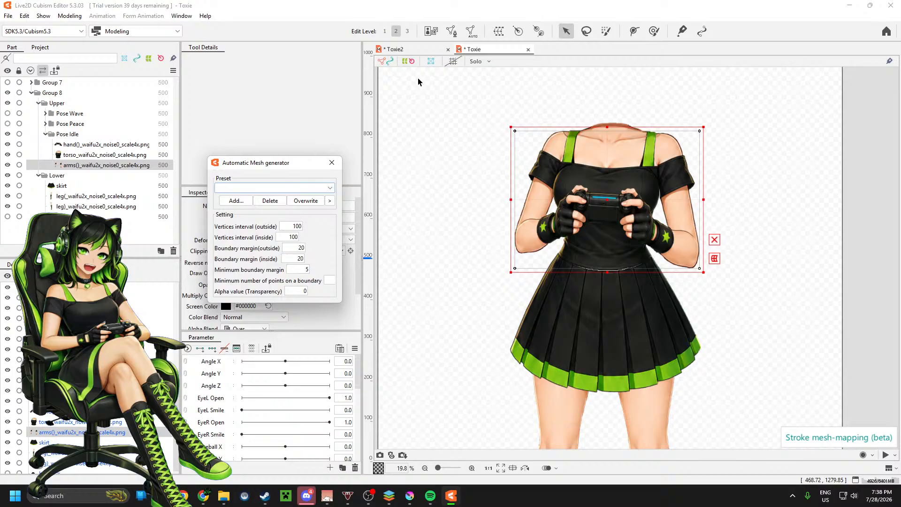
{"action": "left_click", "coordinate": [263, 188]}
{"action": "left_click", "coordinate": [254, 220]}
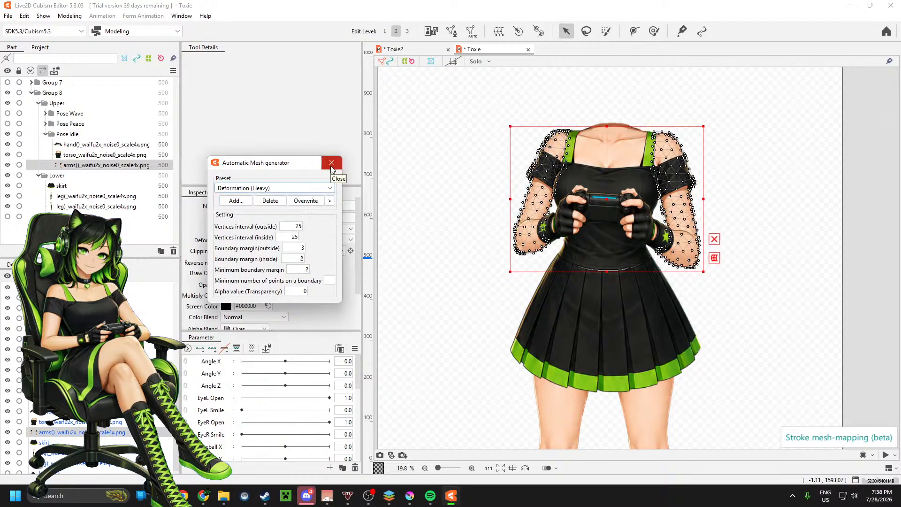
{"action": "left_click", "coordinate": [331, 165]}
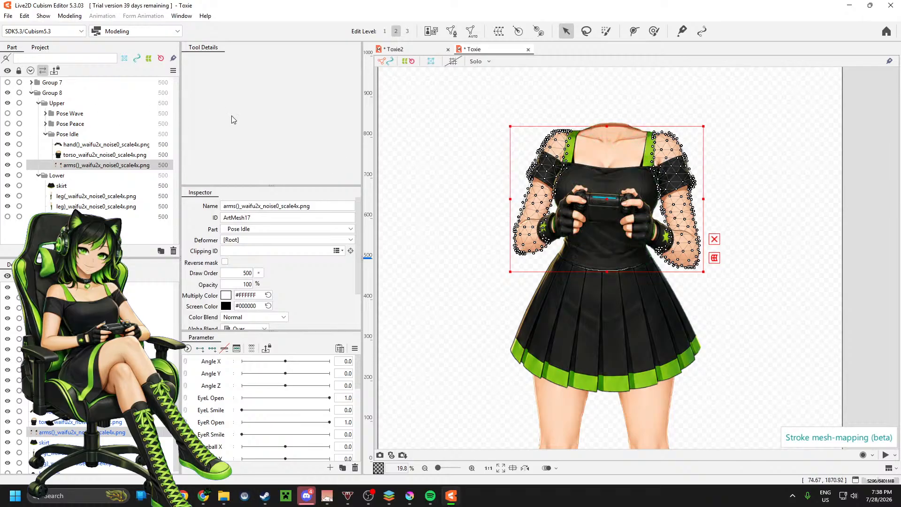
{"action": "left_click", "coordinate": [46, 134]}
Step: Generate an automatic mesh for the skirt part in the Lower group using the Deformation (Heavy) preset
{"action": "left_click", "coordinate": [60, 156]}
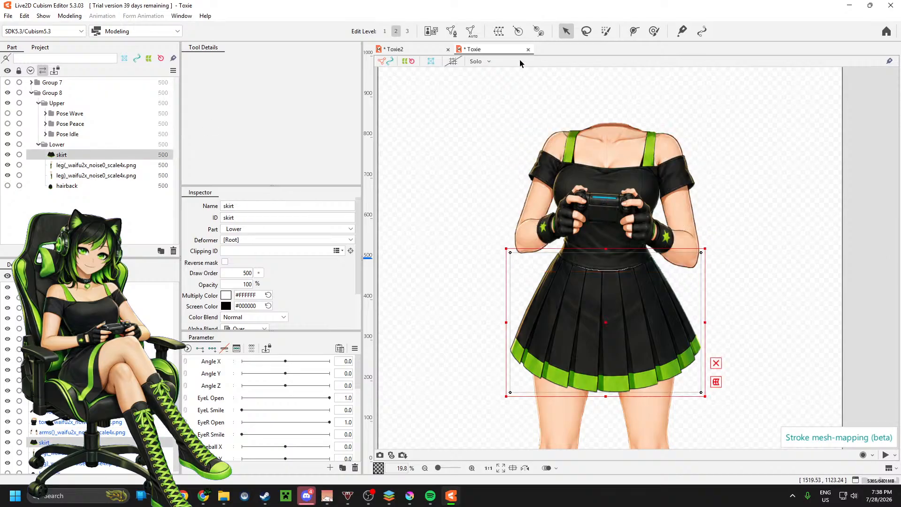
{"action": "left_click", "coordinate": [472, 33]}
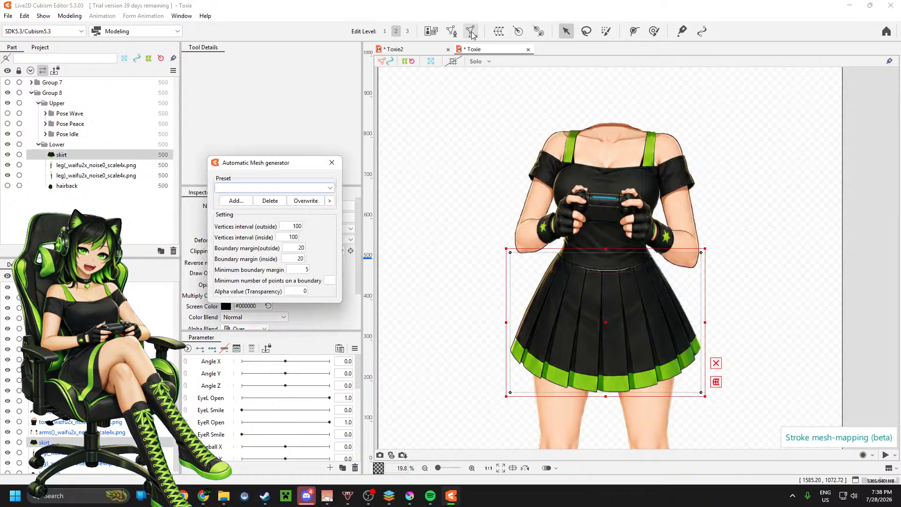
{"action": "left_click", "coordinate": [272, 187]}
{"action": "left_click", "coordinate": [257, 218]}
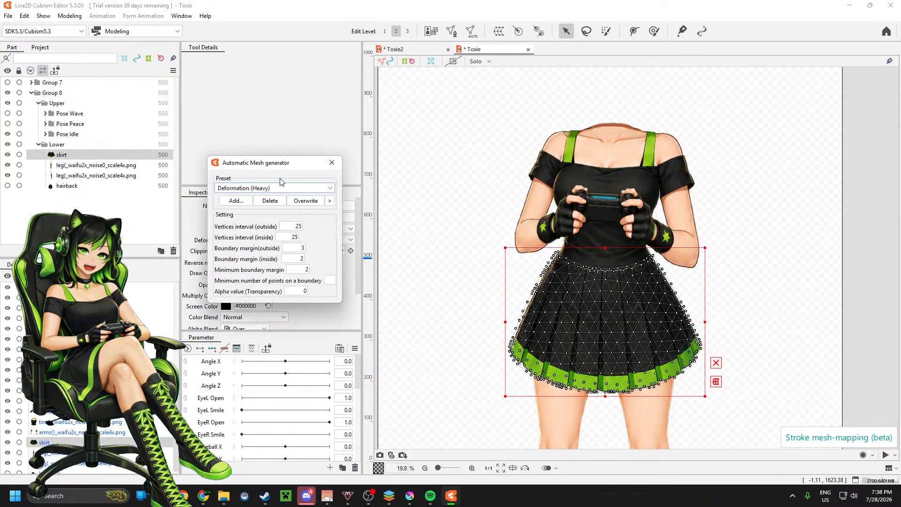
{"action": "left_click", "coordinate": [332, 163]}
Step: Generate an automatic mesh for the leg(_waifu2x_noise0_scale4x.png part using the Deformation (Heavy) preset
{"action": "left_click", "coordinate": [69, 165]}
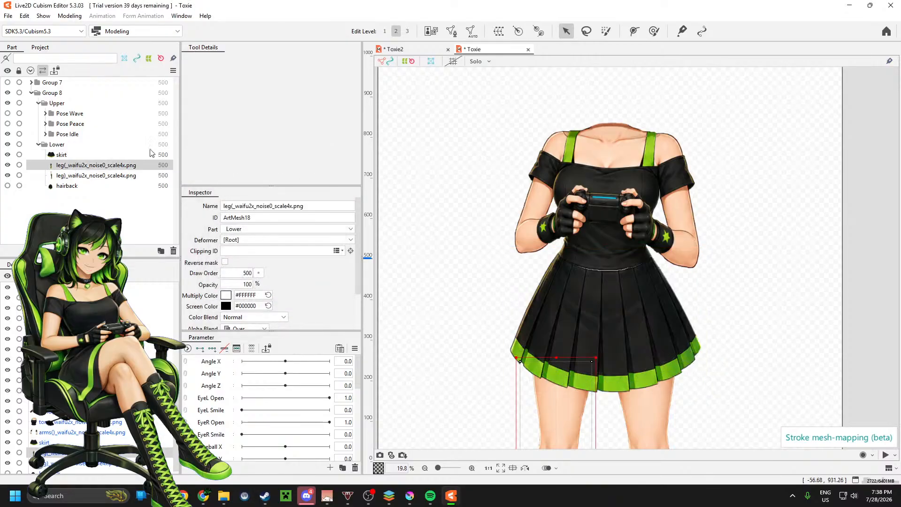
{"action": "left_click", "coordinate": [471, 31]}
{"action": "left_click", "coordinate": [282, 188]}
{"action": "left_click", "coordinate": [260, 217]}
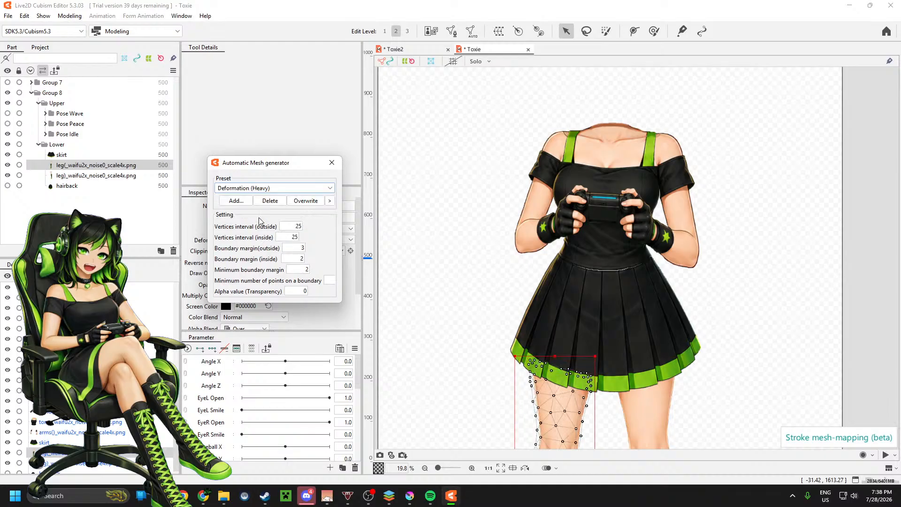
{"action": "scroll", "coordinate": [456, 165], "scroll_direction": "down", "scroll_amount": 2}
{"action": "scroll", "coordinate": [445, 293], "scroll_direction": "up", "scroll_amount": 1}
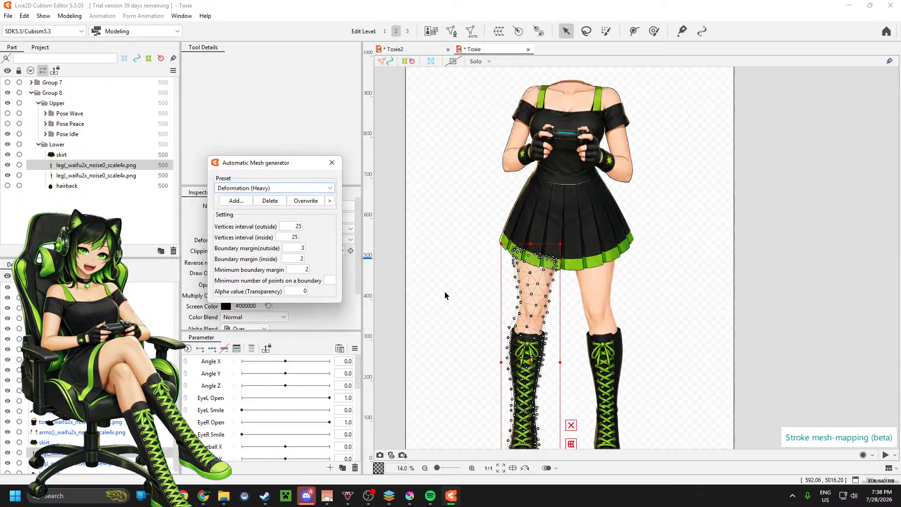
{"action": "left_click", "coordinate": [332, 163]}
Step: Generate an automatic mesh for the leg)_waifu2x_noise0_scale4x.png part using the Deformation (Heavy) preset
{"action": "left_click", "coordinate": [96, 175]}
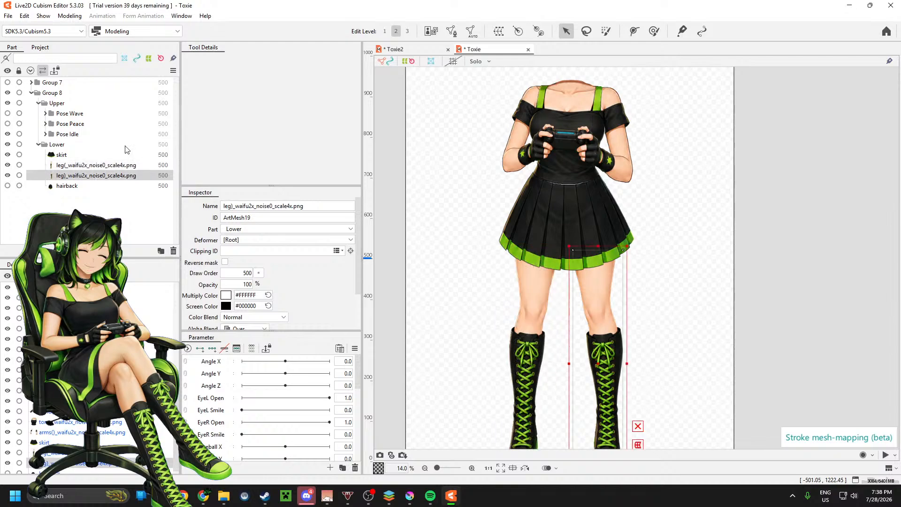
{"action": "left_click", "coordinate": [472, 31]}
{"action": "left_click", "coordinate": [284, 189]}
{"action": "left_click", "coordinate": [244, 217]}
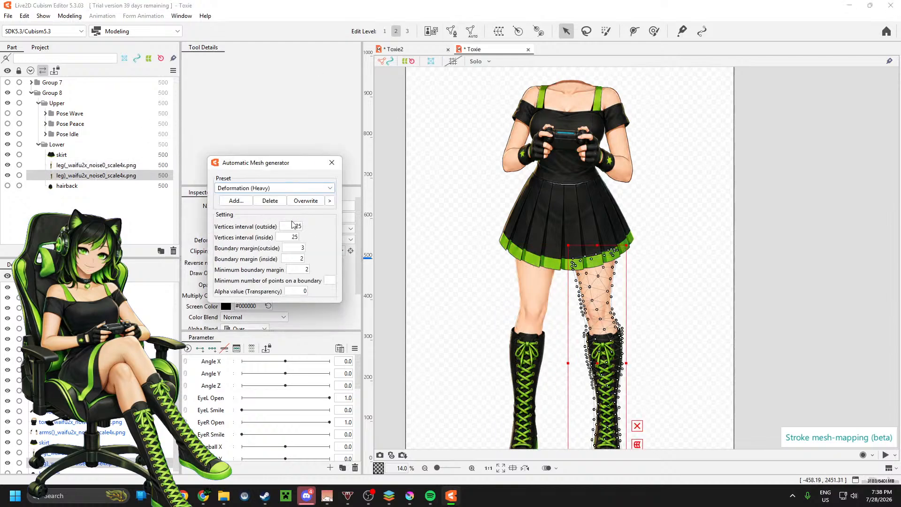
{"action": "scroll", "coordinate": [469, 317], "scroll_direction": "down", "scroll_amount": 1}
{"action": "left_click", "coordinate": [332, 163]}
{"action": "scroll", "coordinate": [632, 191], "scroll_direction": "down", "scroll_amount": 1}
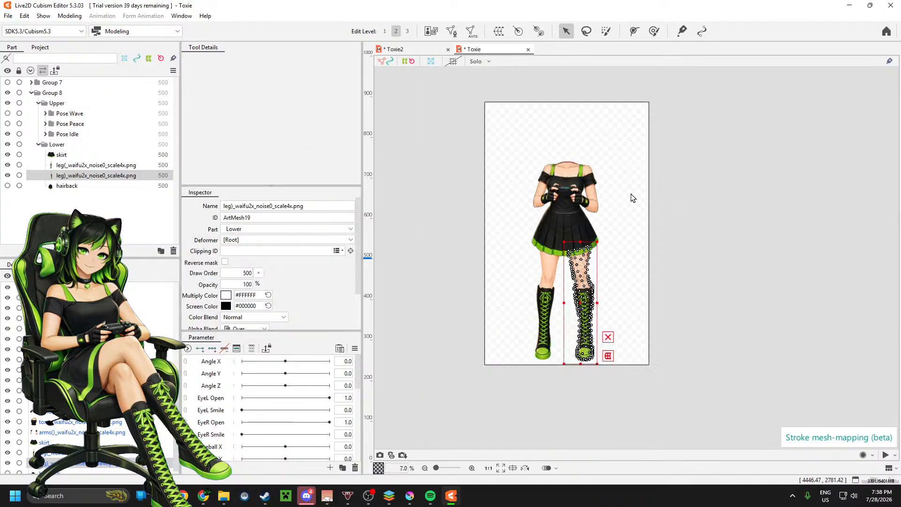
Step: Collapse the Lower, Upper and Group 8 groups, and hide Group 8
{"action": "scroll", "coordinate": [589, 124], "scroll_direction": "up", "scroll_amount": 3}
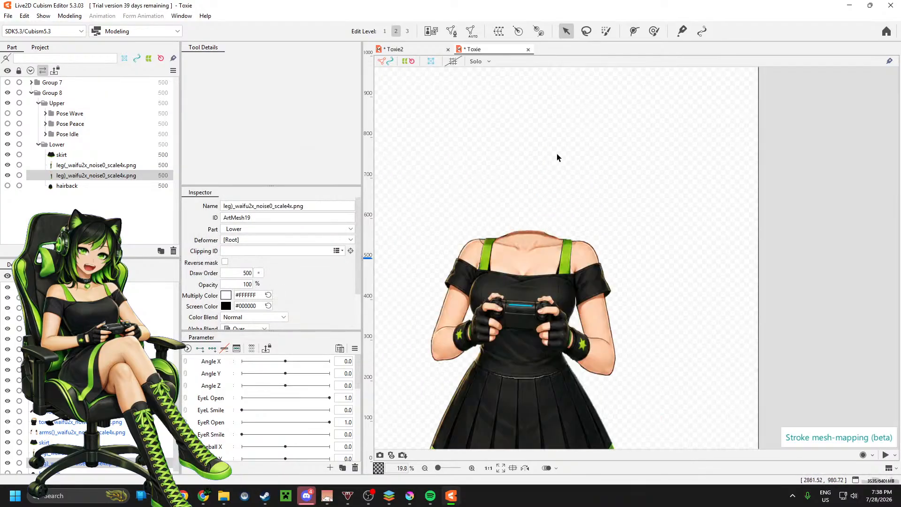
{"action": "scroll", "coordinate": [545, 151], "scroll_direction": "up", "scroll_amount": 1}
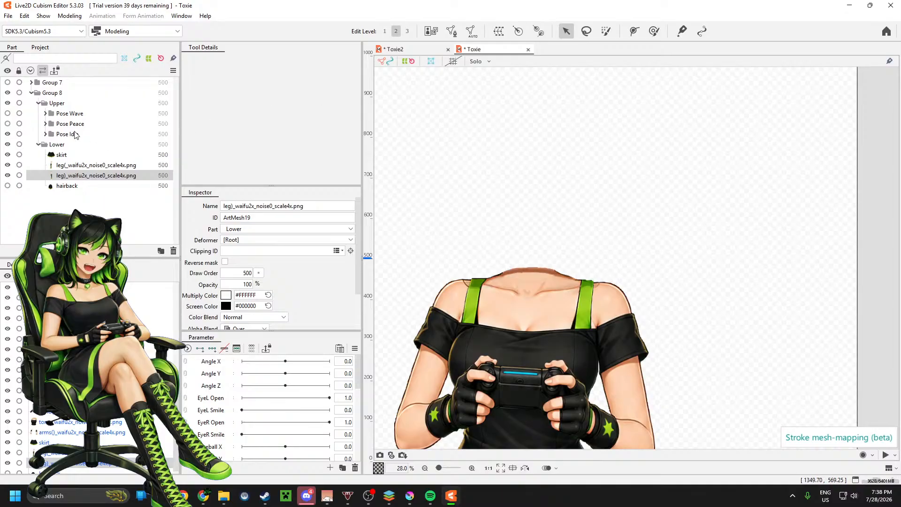
{"action": "left_click", "coordinate": [38, 144]}
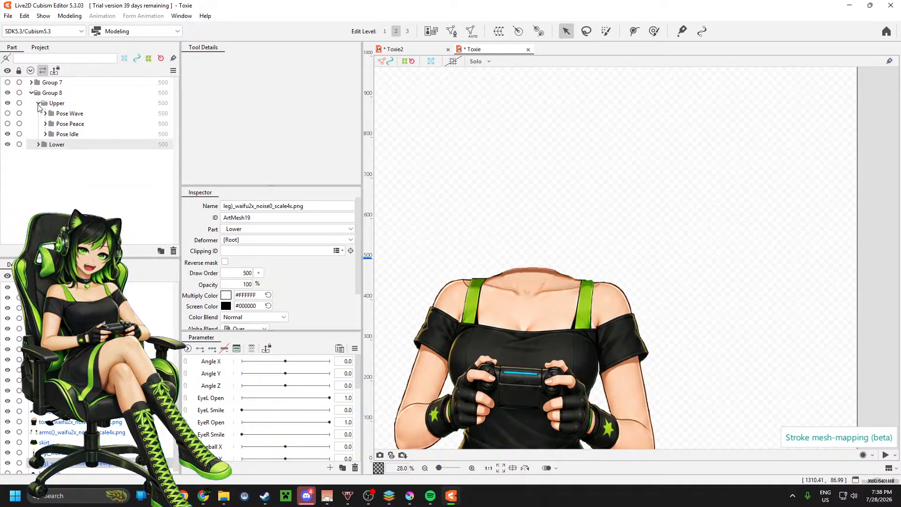
{"action": "left_click", "coordinate": [39, 104]}
{"action": "left_click", "coordinate": [31, 92]}
{"action": "left_click", "coordinate": [8, 92]}
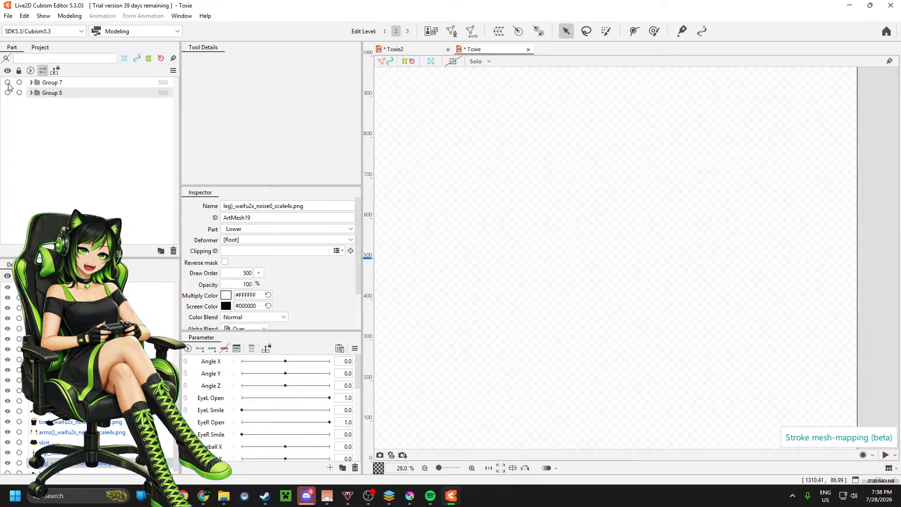
Step: Show and expand Group 7, and collapse its Mouth, Bangs and Back subgroups, leaving Eyes expanded
{"action": "left_click", "coordinate": [7, 83]}
{"action": "left_click", "coordinate": [31, 82]}
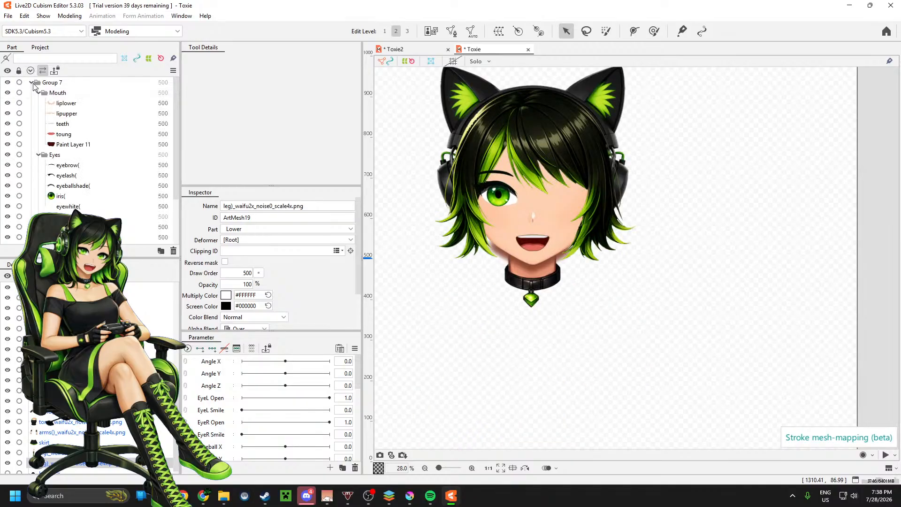
{"action": "left_click", "coordinate": [38, 93]}
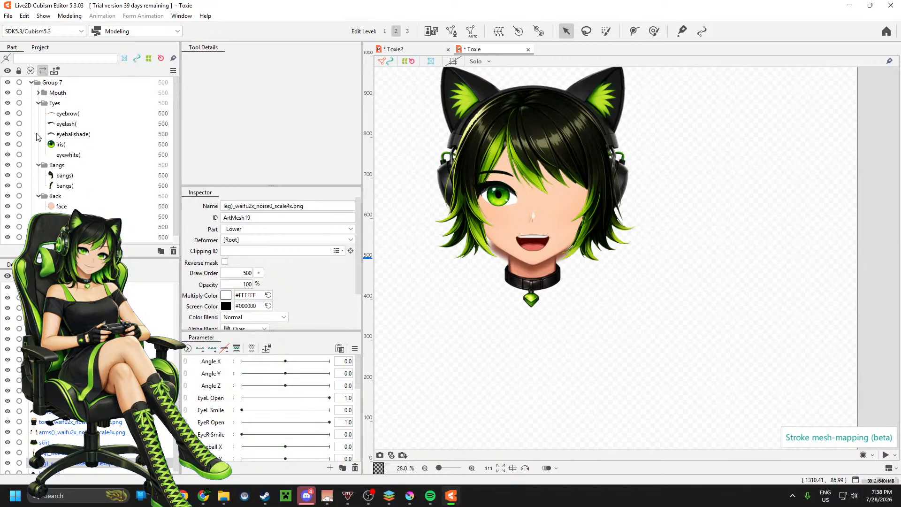
{"action": "left_click", "coordinate": [39, 165]}
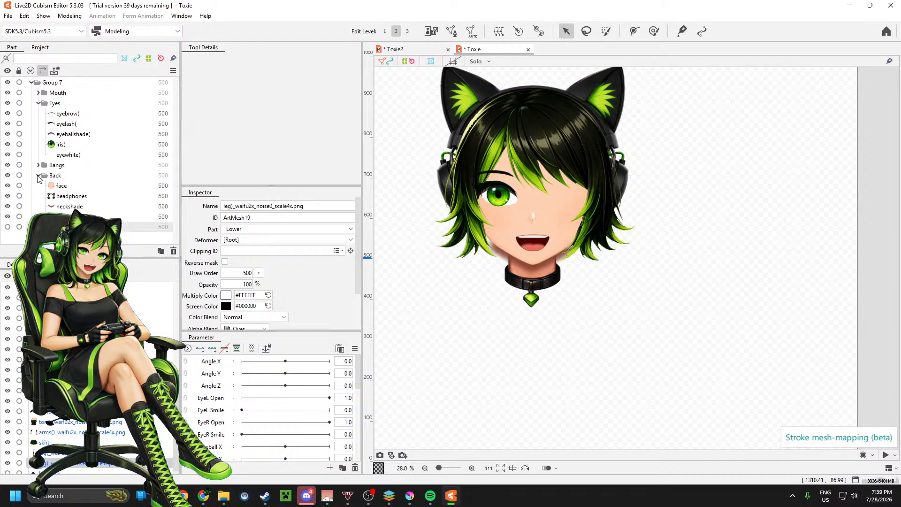
{"action": "left_click", "coordinate": [38, 176]}
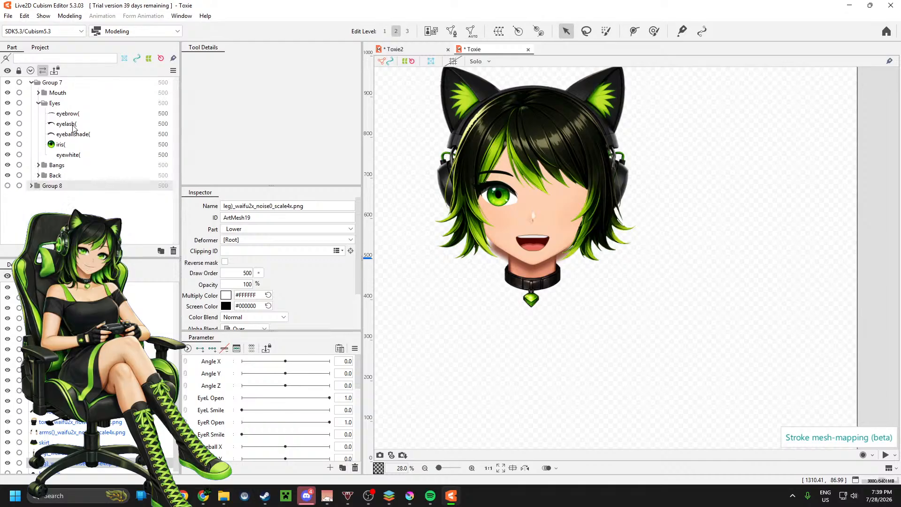
Step: Select the eyelash( part in the Eyes group and examine its mesh around the eye up close
{"action": "left_click", "coordinate": [73, 127]}
{"action": "scroll", "coordinate": [498, 189], "scroll_direction": "up", "scroll_amount": 5}
{"action": "scroll", "coordinate": [638, 213], "scroll_direction": "down", "scroll_amount": 2}
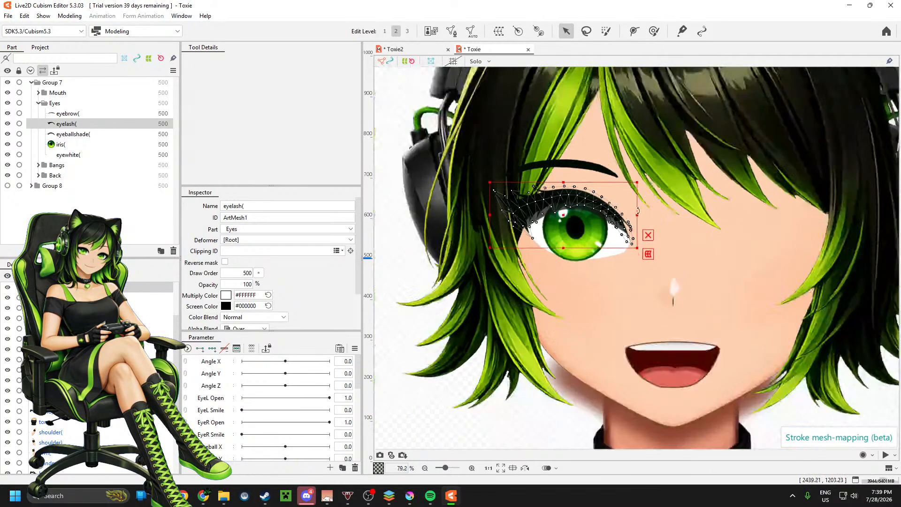
{"action": "scroll", "coordinate": [583, 223], "scroll_direction": "up", "scroll_amount": 5}
{"action": "scroll", "coordinate": [583, 224], "scroll_direction": "down", "scroll_amount": 3}
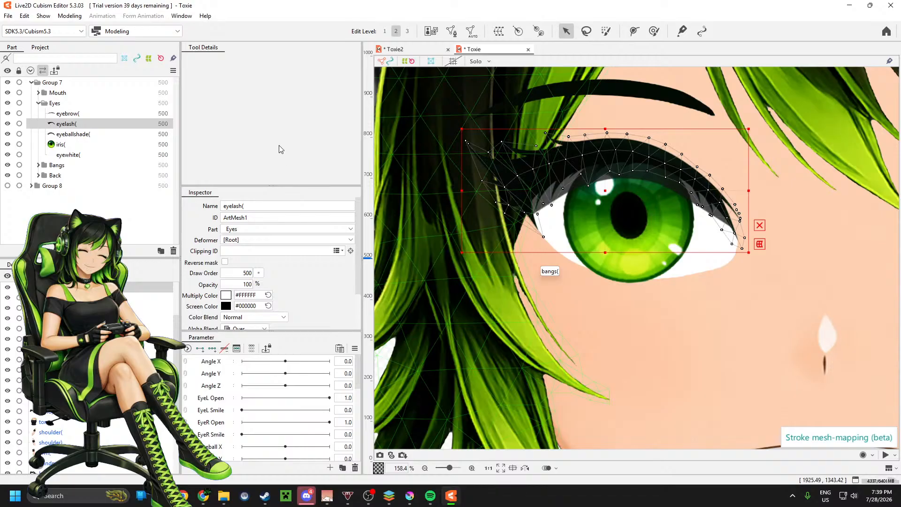
{"action": "scroll", "coordinate": [556, 175], "scroll_direction": "down", "scroll_amount": 5}
{"action": "scroll", "coordinate": [555, 174], "scroll_direction": "down", "scroll_amount": 5}
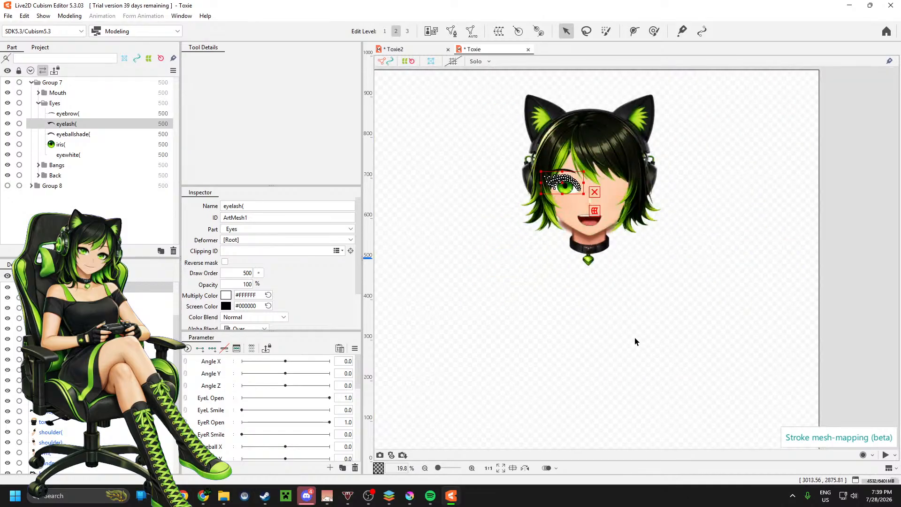
{"action": "scroll", "coordinate": [559, 183], "scroll_direction": "up", "scroll_amount": 10}
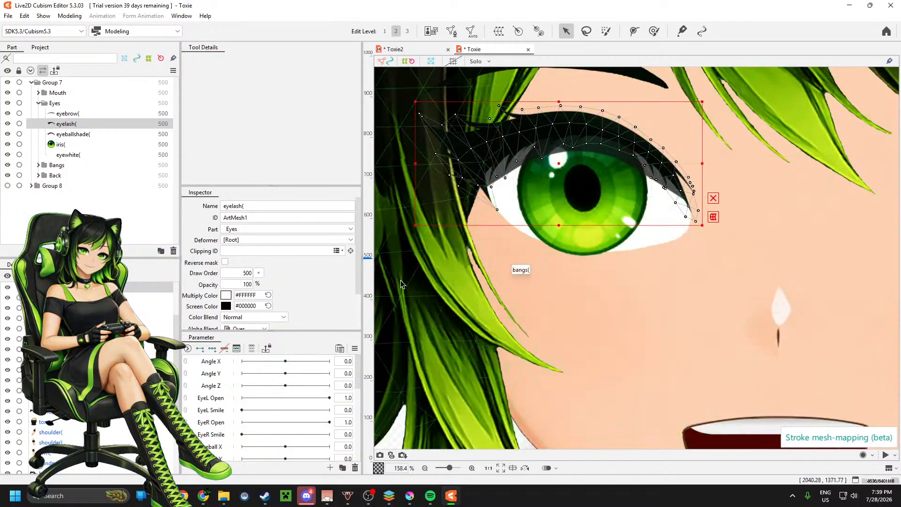
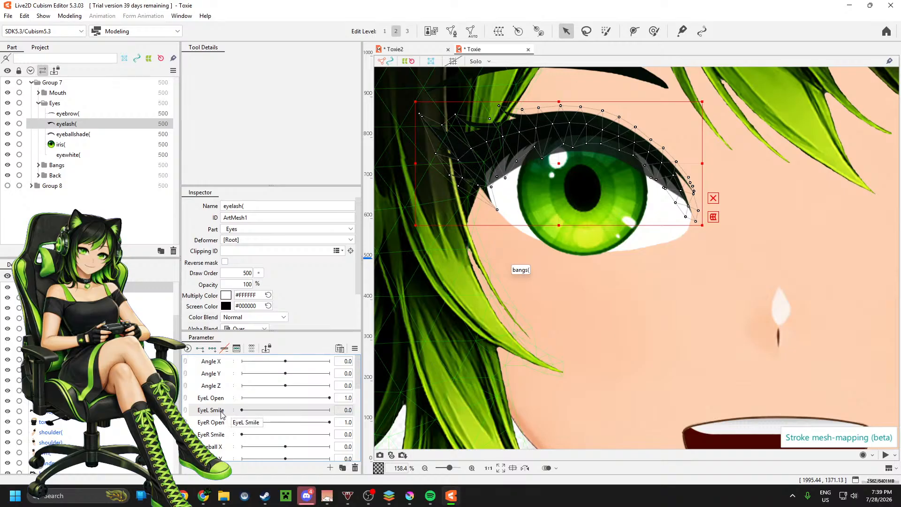
Step: Add two keys to the EyeL Smile parameter for the eyelash mesh
{"action": "left_click", "coordinate": [201, 349]}
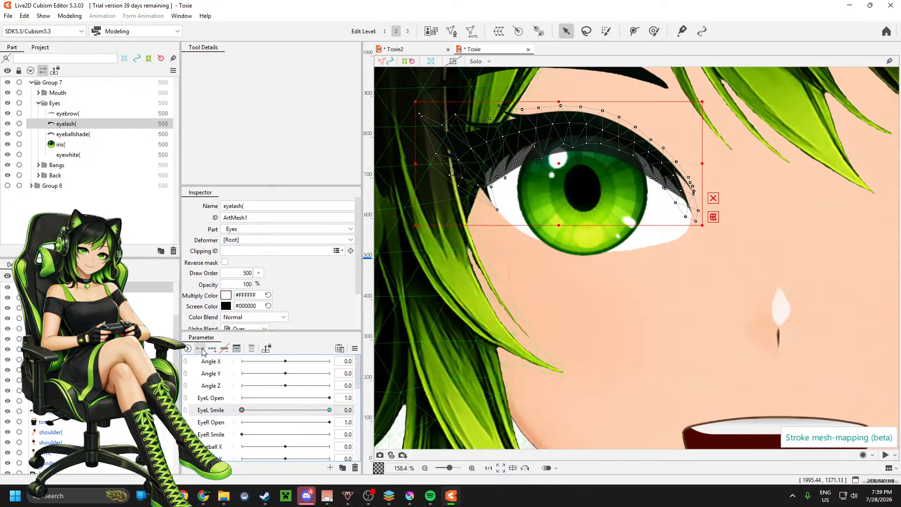
{"action": "left_click", "coordinate": [101, 136]}
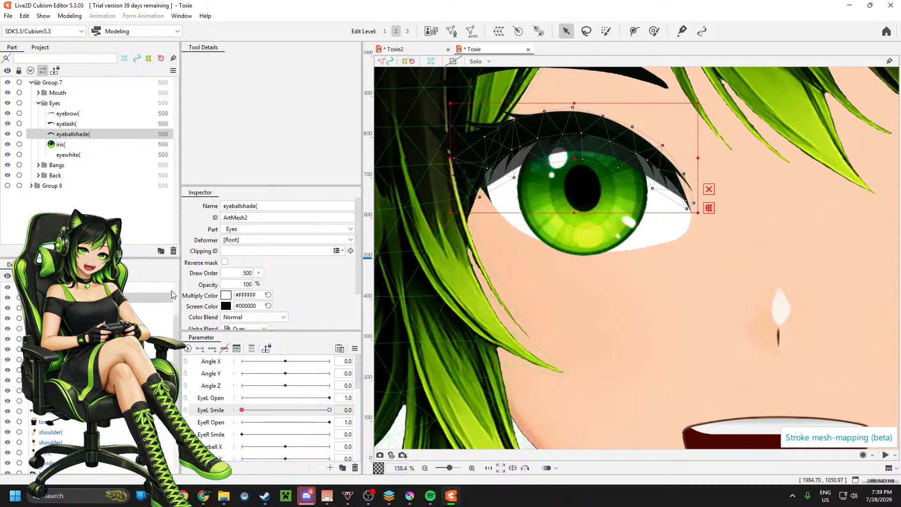
Step: Clip the iris to the eye white by copying the eyewhite mesh's ID, ArtMesh4, into the iris's Clipping ID
{"action": "left_click", "coordinate": [70, 146]}
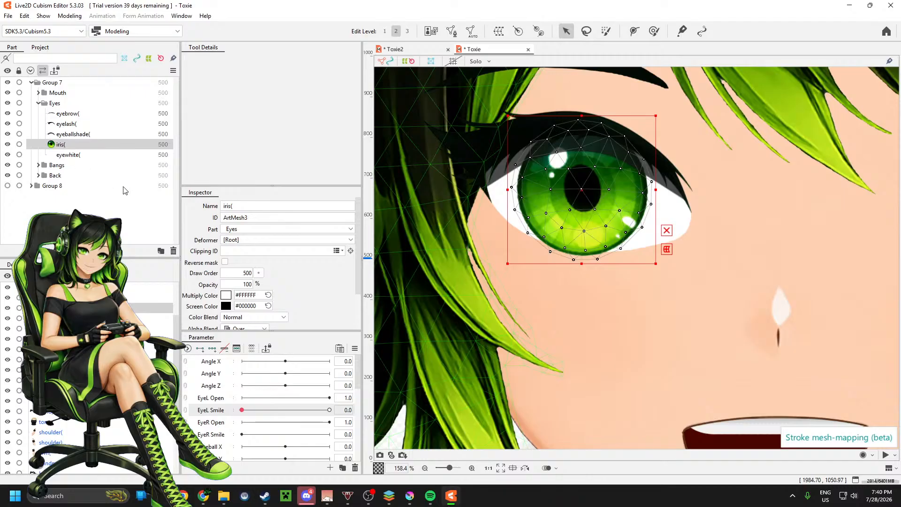
{"action": "double_click", "coordinate": [250, 218]}
{"action": "key", "text": "ctrl+c"}
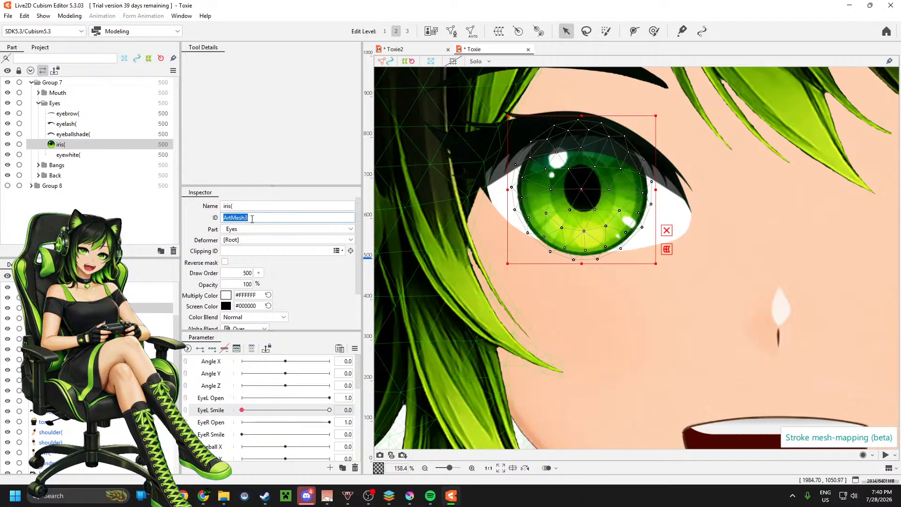
{"action": "left_click", "coordinate": [71, 156]}
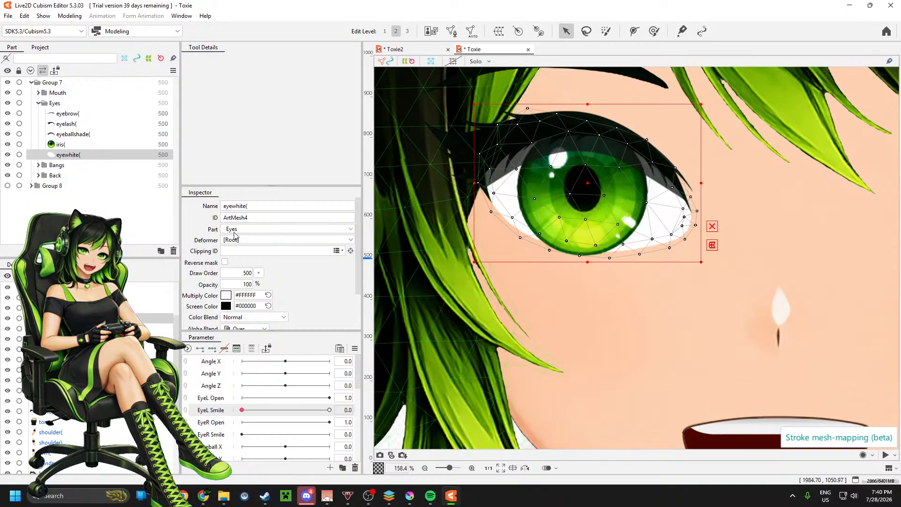
{"action": "key", "text": "ctrl+v"}
{"action": "key", "text": "Return"}
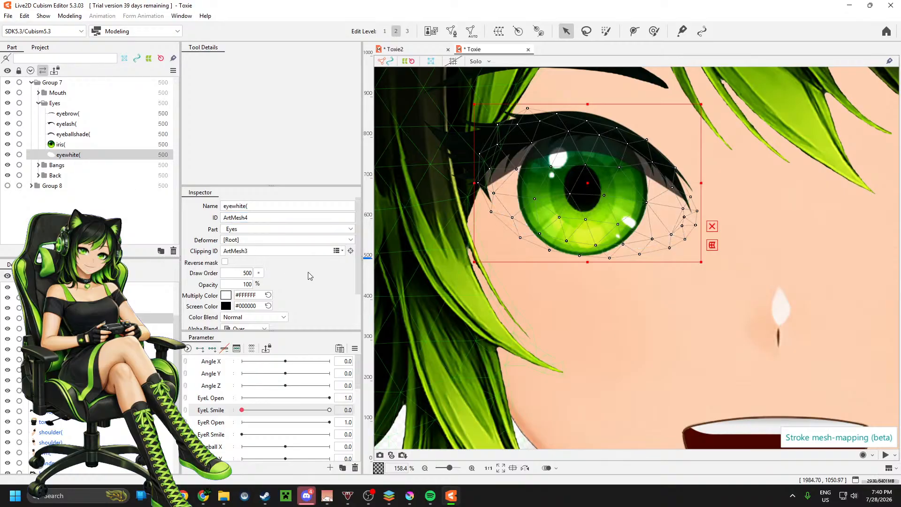
{"action": "double_click", "coordinate": [252, 218]}
{"action": "key", "text": "ctrl+c"}
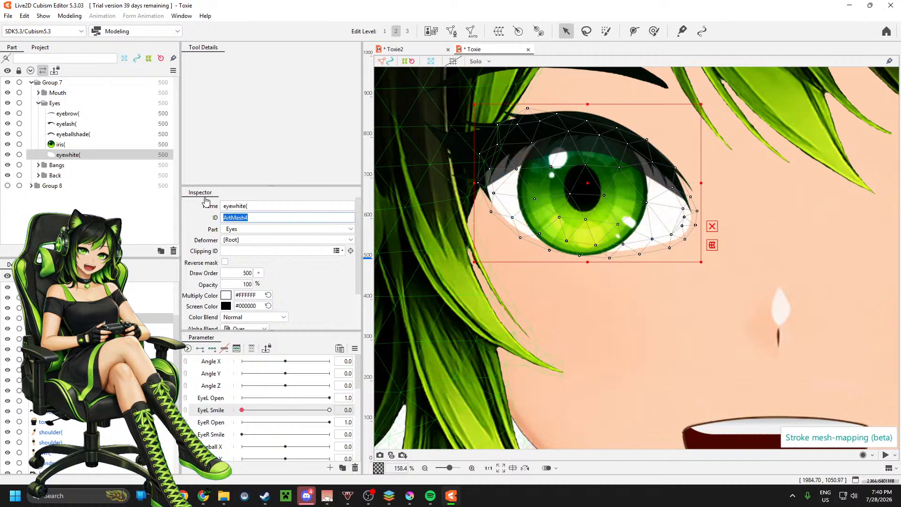
{"action": "left_click", "coordinate": [61, 145]}
{"action": "left_click", "coordinate": [244, 254]}
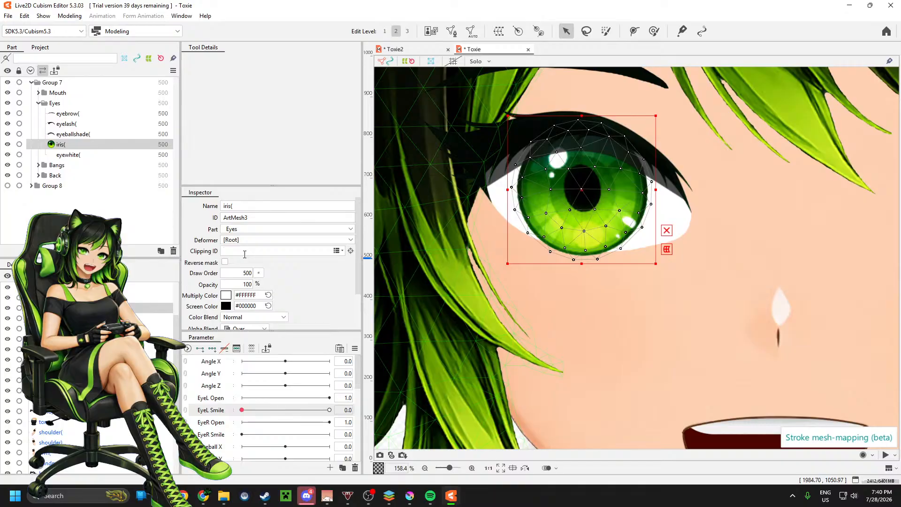
{"action": "key", "text": "ctrl+v"}
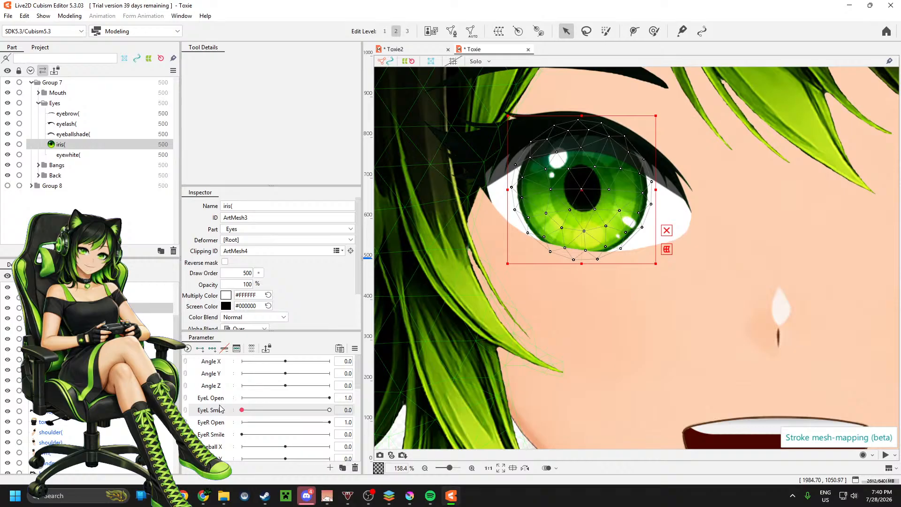
Step: Delete the eyelash mesh's keys from the EyeL Smile parameter
{"action": "left_click", "coordinate": [75, 134]}
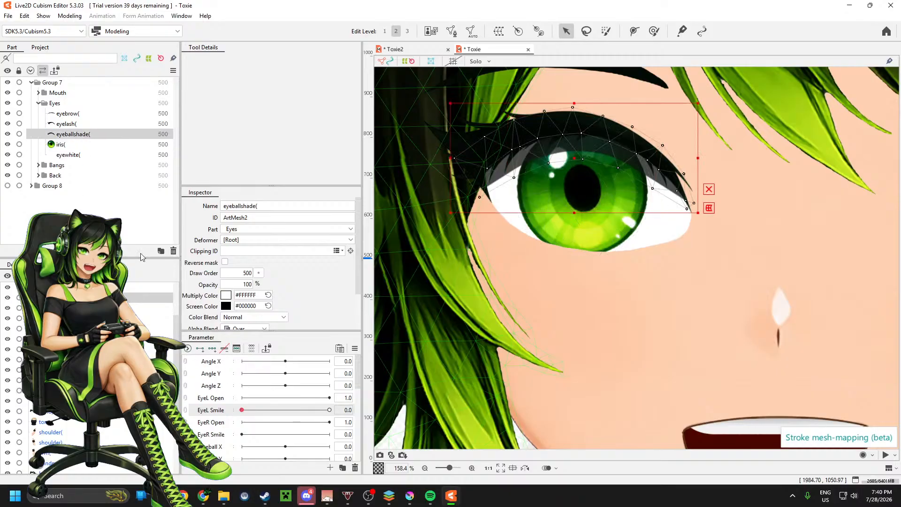
{"action": "left_click", "coordinate": [81, 124]}
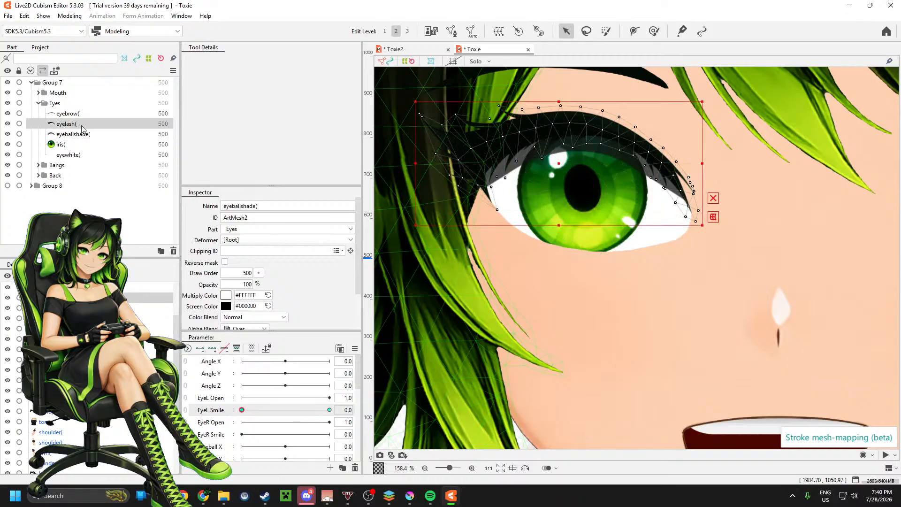
{"action": "left_click", "coordinate": [225, 349]}
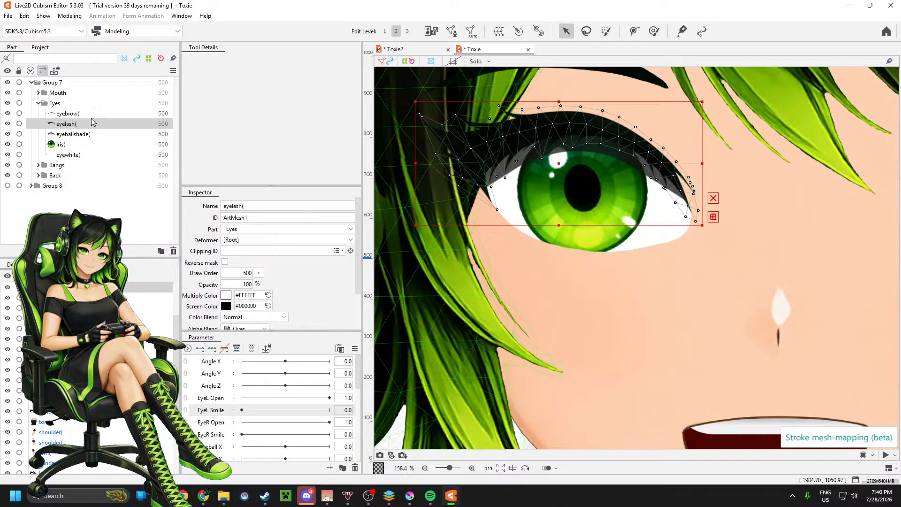
Step: Add two keys to the EyeL Open parameter for the eyelash, eyeballshade and eyewhite meshes
{"action": "left_click", "coordinate": [217, 402]}
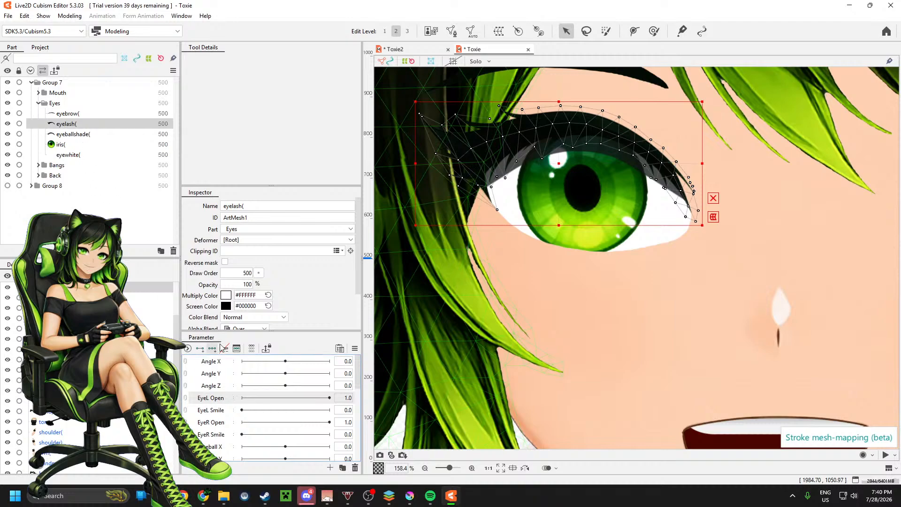
{"action": "left_click", "coordinate": [200, 348]}
{"action": "left_click", "coordinate": [80, 135]}
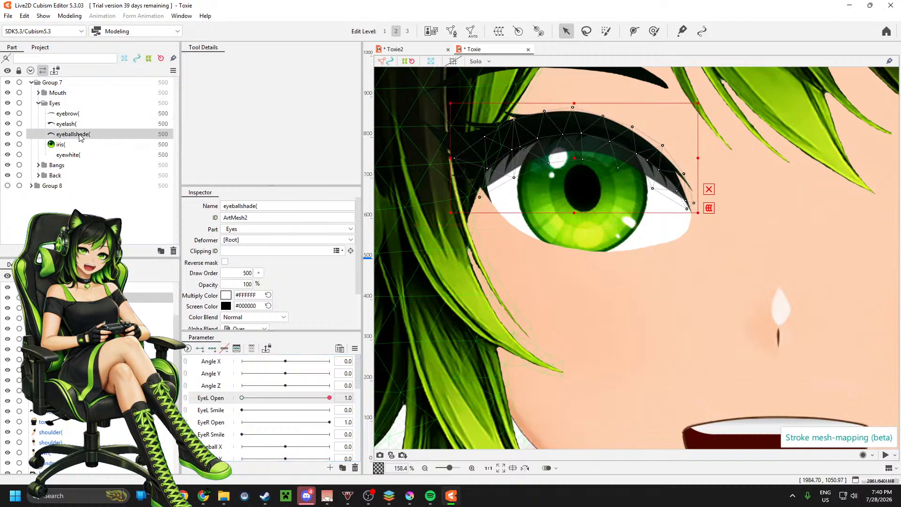
{"action": "left_click", "coordinate": [200, 350]}
{"action": "left_click", "coordinate": [80, 156]}
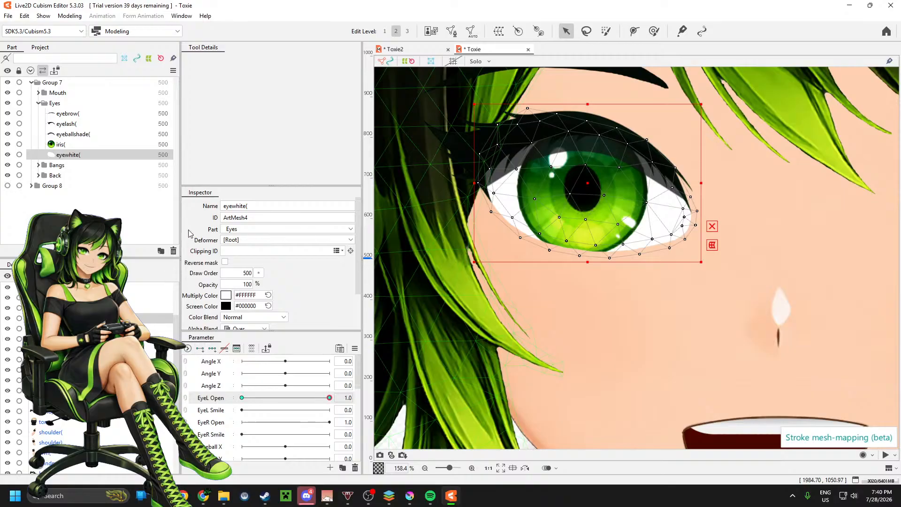
Step: Set EyeL Open to 0.0 with the eyelash mesh selected and activate the Deform Path tool
{"action": "left_click", "coordinate": [75, 124]}
{"action": "left_click", "coordinate": [241, 398]}
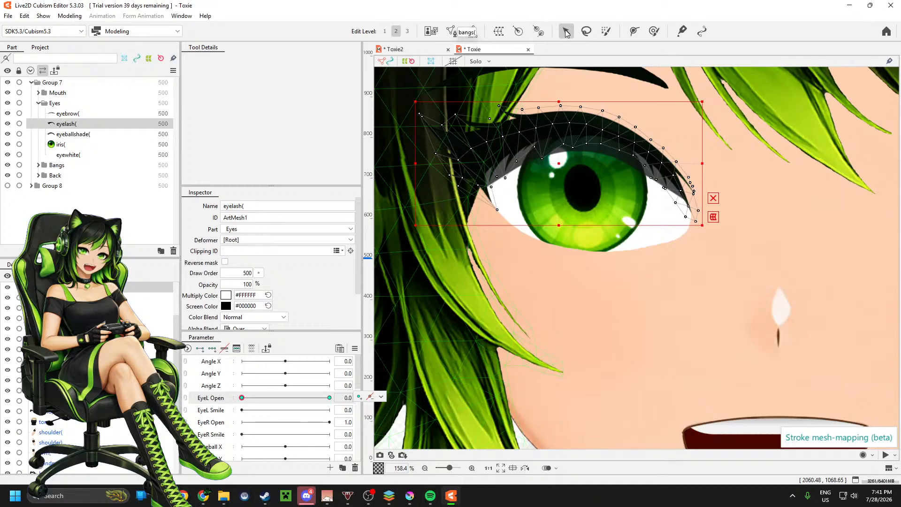
{"action": "left_click", "coordinate": [634, 32]}
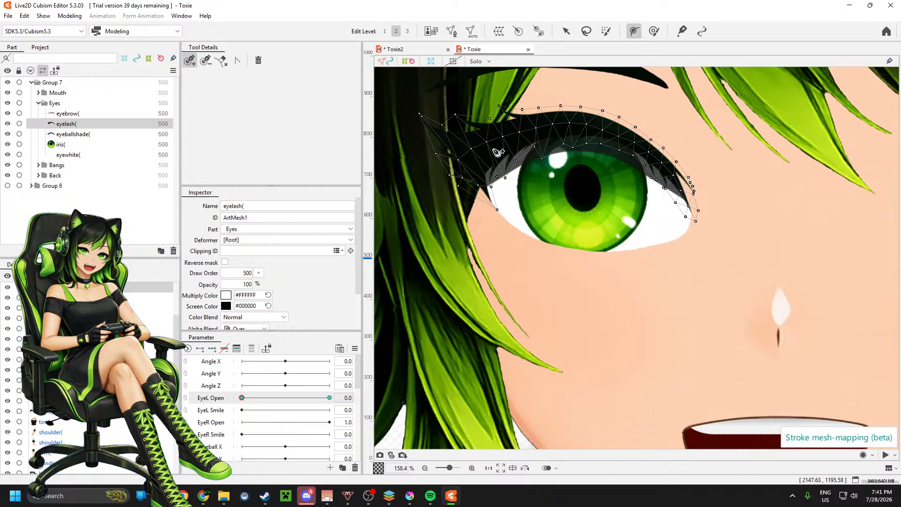
{"action": "left_click", "coordinate": [476, 153]}
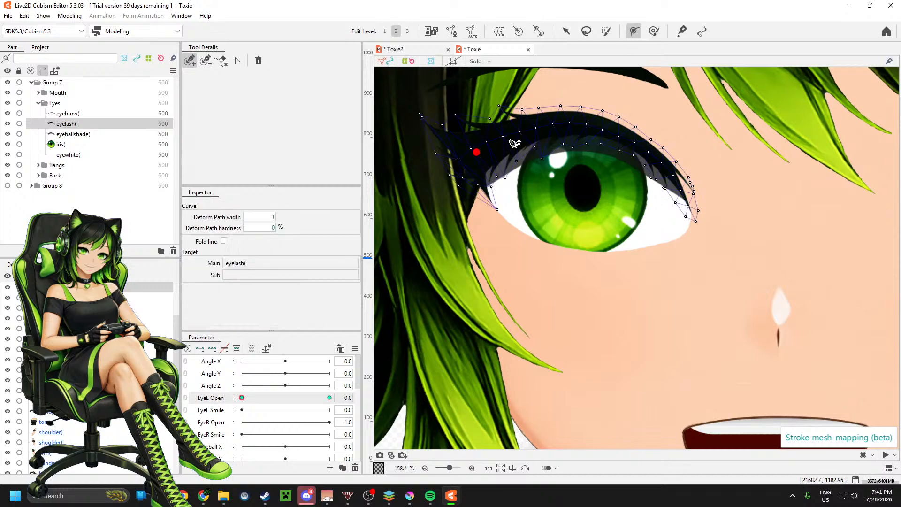
{"action": "left_click_drag", "start_coordinate": [520, 137], "coordinate": [651, 155]}
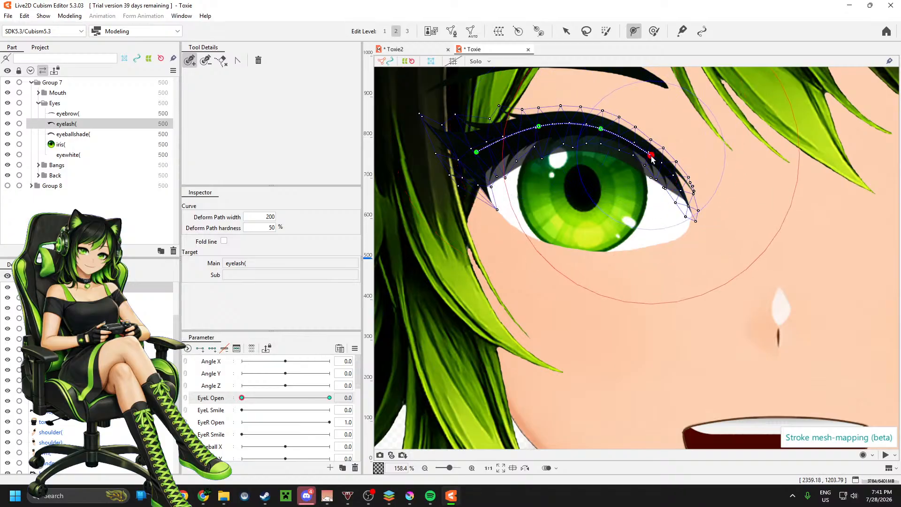
{"action": "left_click_drag", "start_coordinate": [688, 205], "coordinate": [694, 220]}
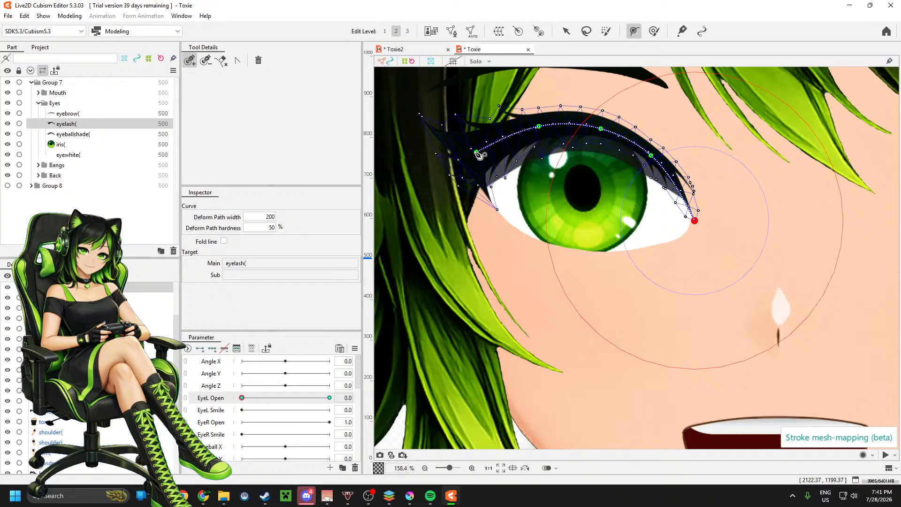
{"action": "left_click_drag", "start_coordinate": [477, 153], "coordinate": [450, 177]}
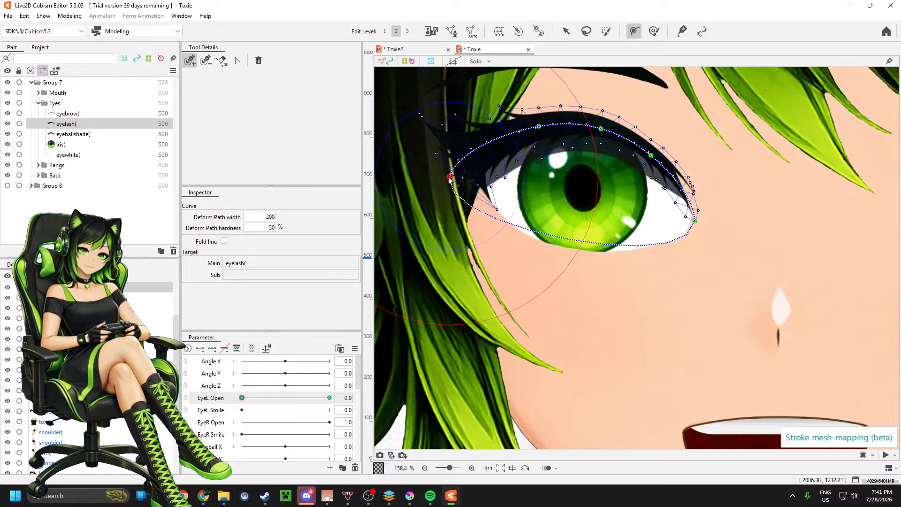
{"action": "key", "text": "ctrl"}
{"action": "key", "text": "ctrl+z"}
{"action": "key", "text": "ctrl+z"}
{"action": "key", "text": "ctrl+z"}
{"action": "key", "text": "ctrl+z"}
{"action": "key", "text": "ctrl+z"}
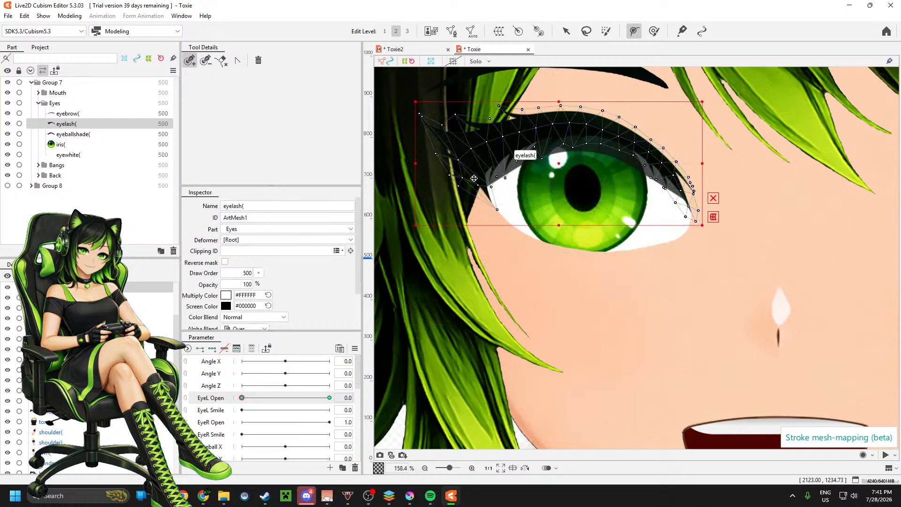
{"action": "key", "text": "ctrl+z"}
Step: Draw a six-point deform path along the eyelash from its outer, hair-side end to the inner eye corner
{"action": "left_click", "coordinate": [455, 172]}
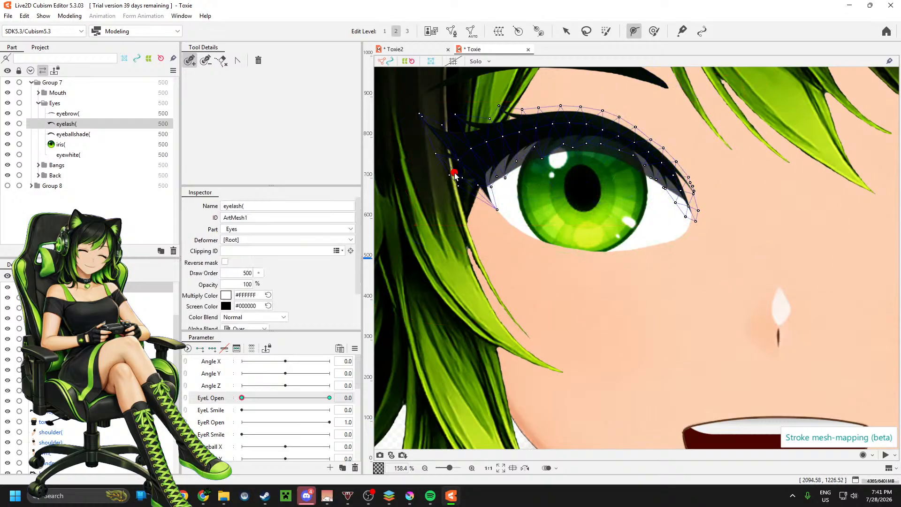
{"action": "left_click", "coordinate": [506, 137]}
{"action": "left_click", "coordinate": [577, 124]}
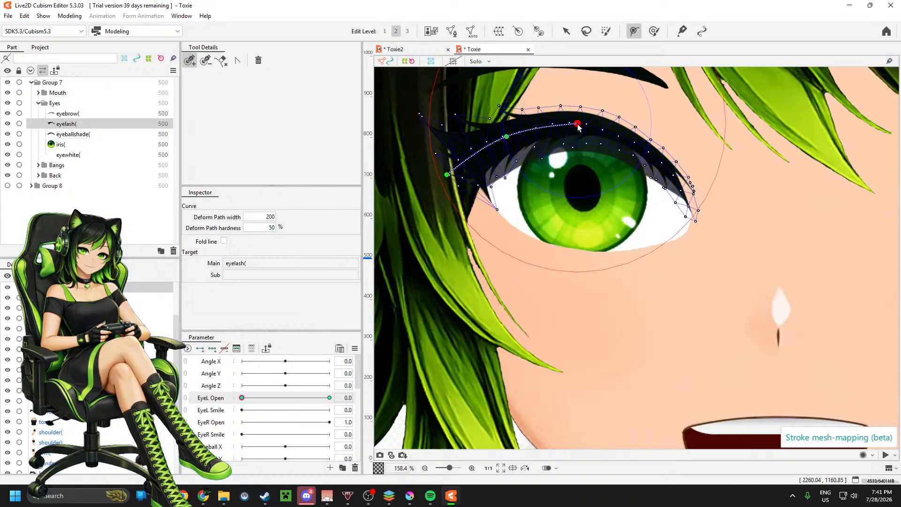
{"action": "left_click", "coordinate": [640, 142]}
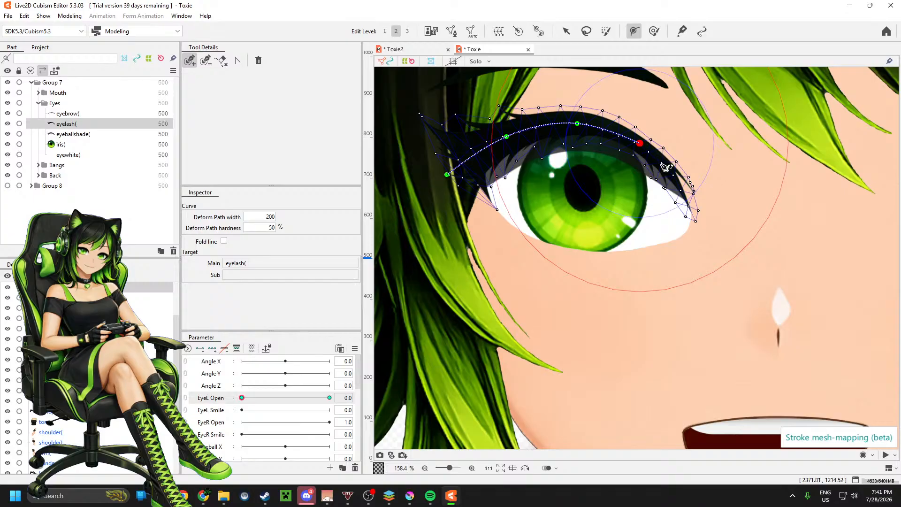
{"action": "left_click", "coordinate": [682, 190]}
{"action": "left_click", "coordinate": [696, 222]}
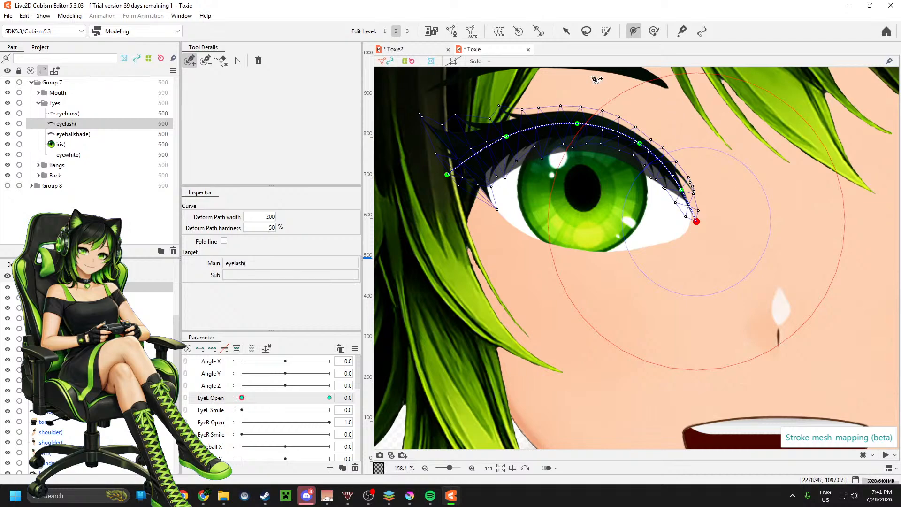
Step: Insert four extra control points between the existing points of the eyelash's deform path
{"action": "left_click", "coordinate": [477, 153]}
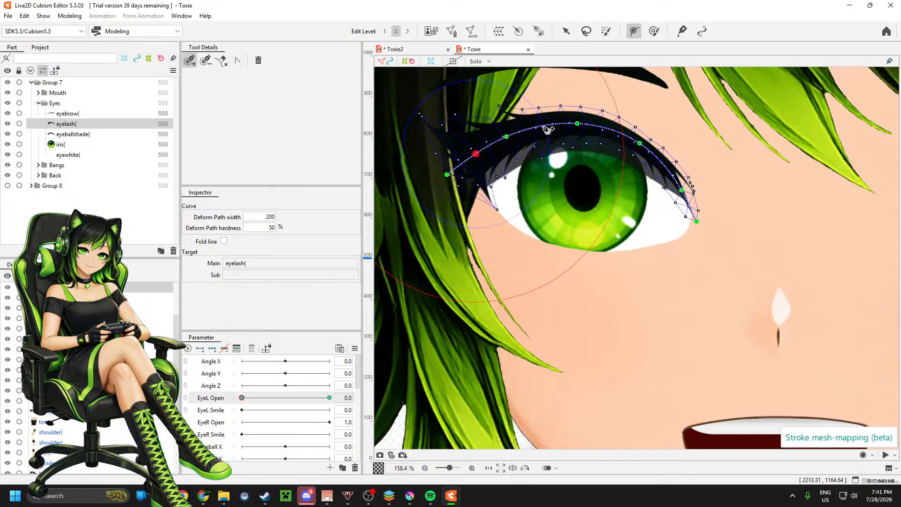
{"action": "left_click", "coordinate": [542, 126]}
{"action": "left_click", "coordinate": [609, 129]}
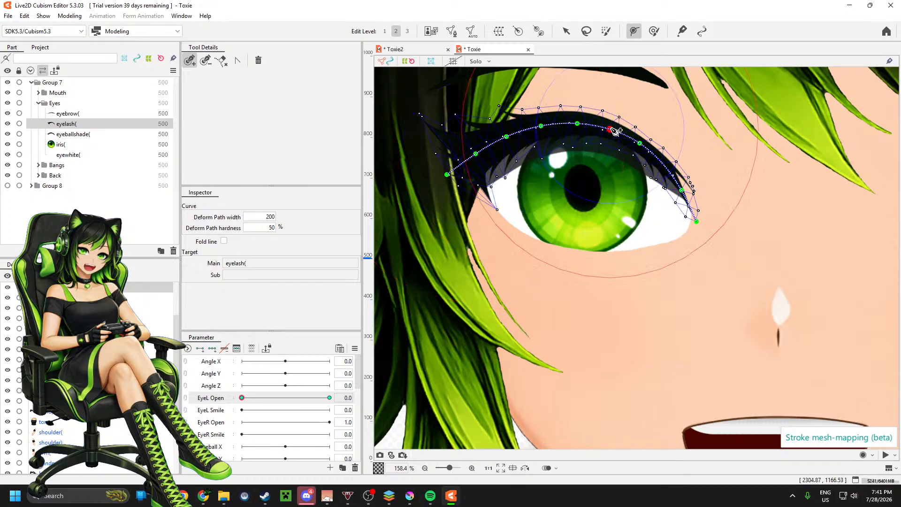
{"action": "left_click", "coordinate": [668, 169]}
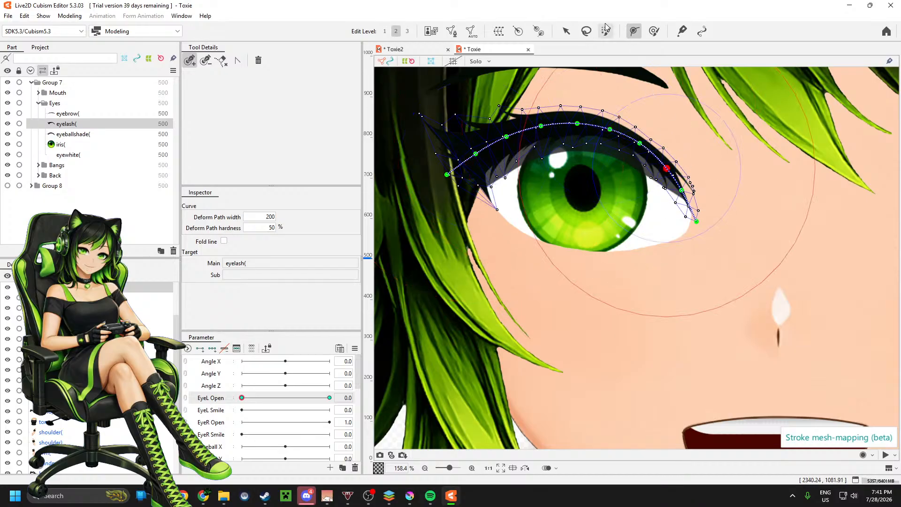
Step: Shift the eyelash down and pull its path points from the outer end inward down to form a closed-eye line across the lower iris
{"action": "left_click", "coordinate": [567, 31]}
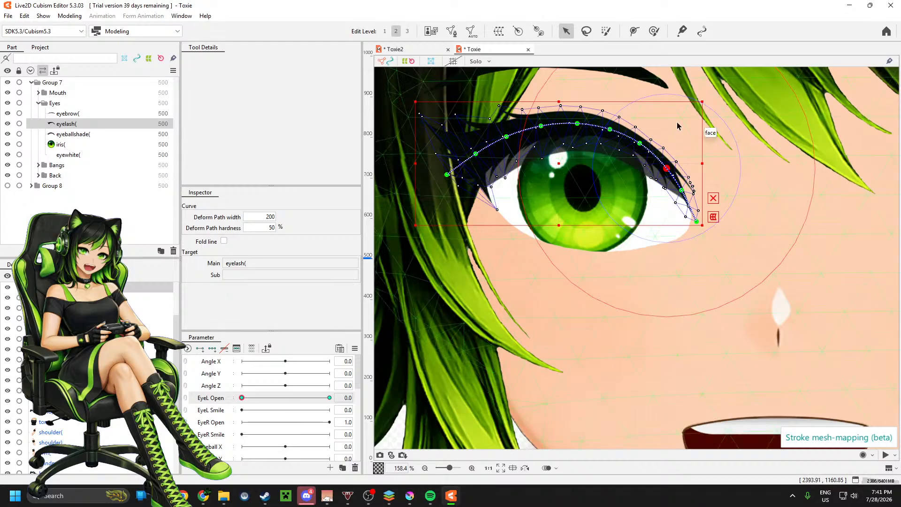
{"action": "left_click_drag", "start_coordinate": [560, 164], "coordinate": [561, 186]}
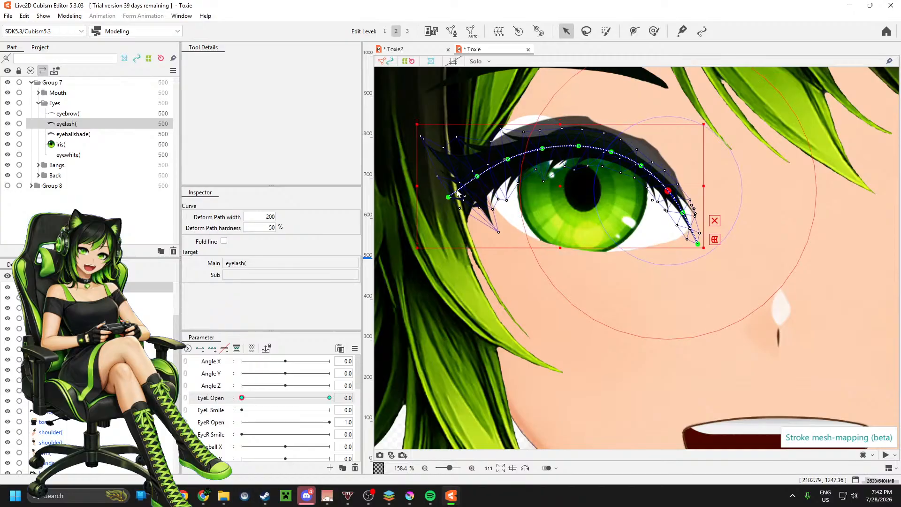
{"action": "left_click_drag", "start_coordinate": [447, 198], "coordinate": [449, 233]}
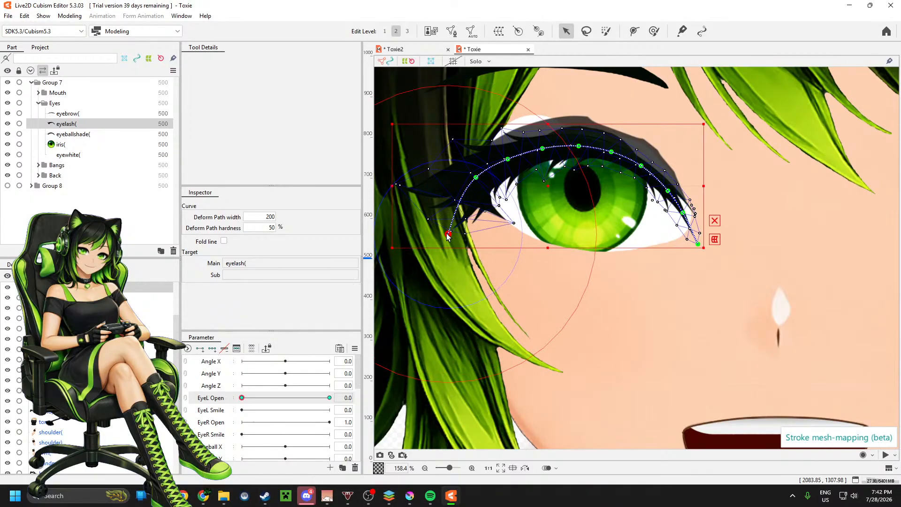
{"action": "left_click_drag", "start_coordinate": [475, 179], "coordinate": [484, 235]}
{"action": "left_click_drag", "start_coordinate": [507, 163], "coordinate": [518, 229]}
{"action": "left_click_drag", "start_coordinate": [543, 157], "coordinate": [541, 233]}
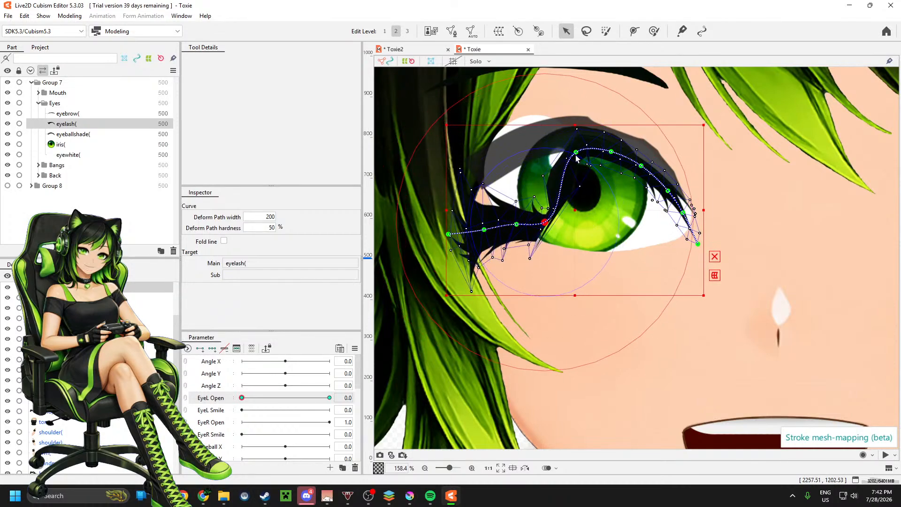
{"action": "left_click_drag", "start_coordinate": [576, 155], "coordinate": [583, 225]}
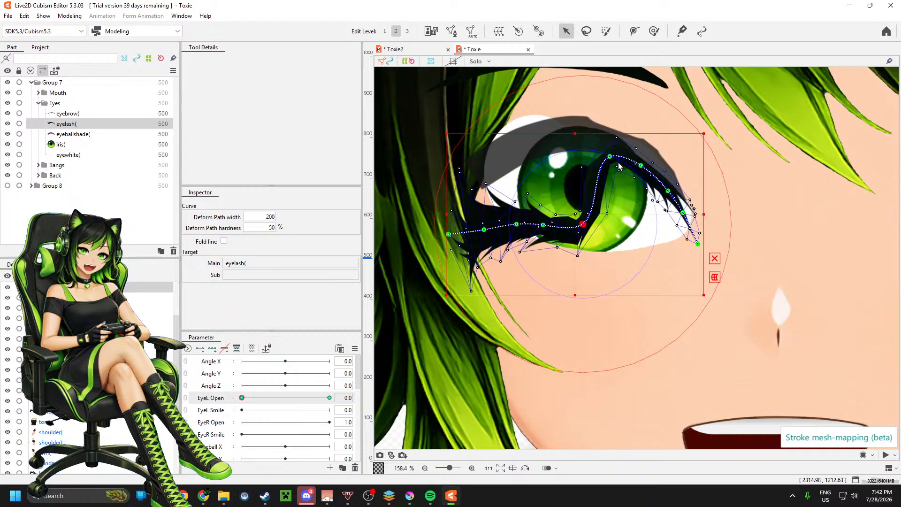
{"action": "left_click_drag", "start_coordinate": [609, 160], "coordinate": [623, 226]}
{"action": "left_click_drag", "start_coordinate": [643, 170], "coordinate": [652, 226]}
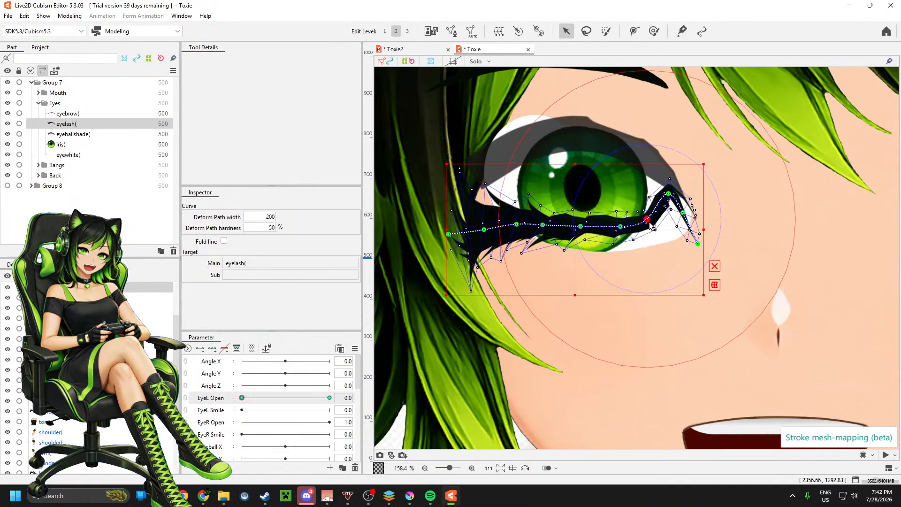
{"action": "left_click_drag", "start_coordinate": [668, 192], "coordinate": [684, 233]}
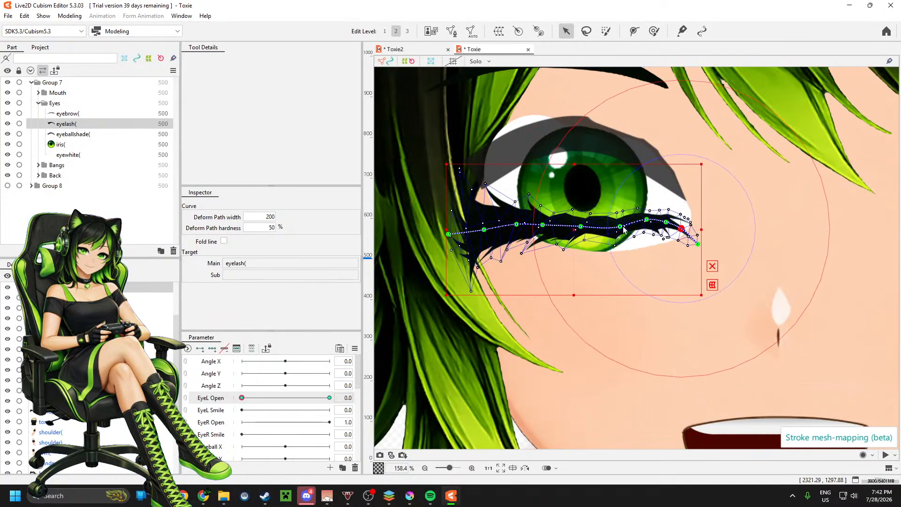
Step: Flatten the eyelash's deform path across the lower iris and straighten its inner portion, extending the end point slightly past the inner eye corner
{"action": "scroll", "coordinate": [623, 229], "scroll_direction": "up", "scroll_amount": 4}
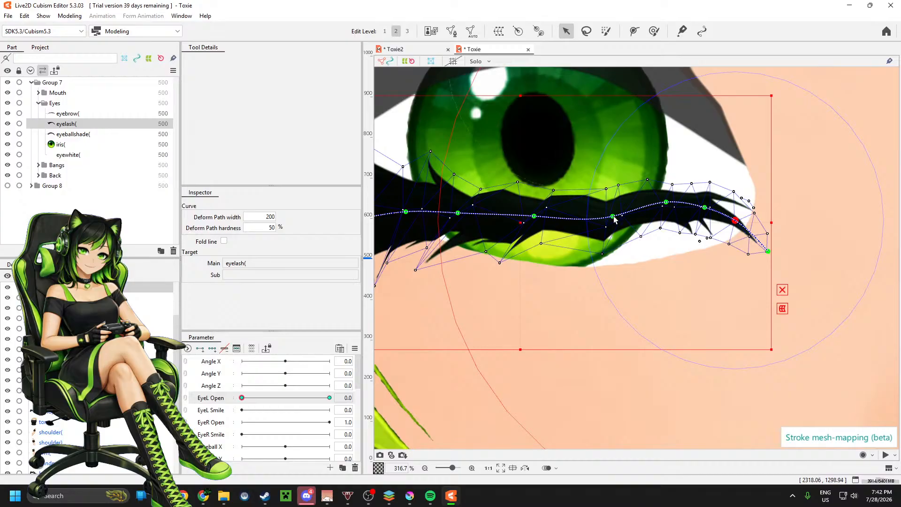
{"action": "left_click_drag", "start_coordinate": [614, 216], "coordinate": [607, 216]}
{"action": "left_click_drag", "start_coordinate": [533, 216], "coordinate": [530, 218]}
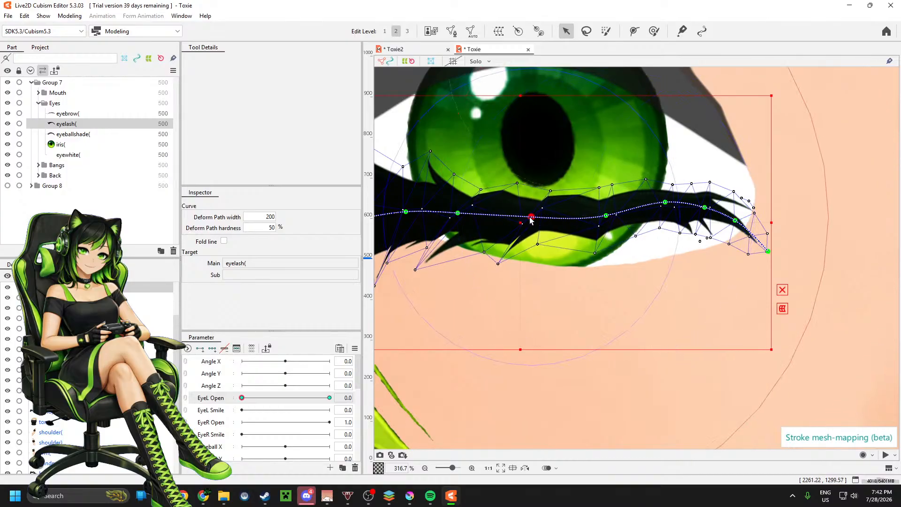
{"action": "scroll", "coordinate": [735, 235], "scroll_direction": "down", "scroll_amount": 2}
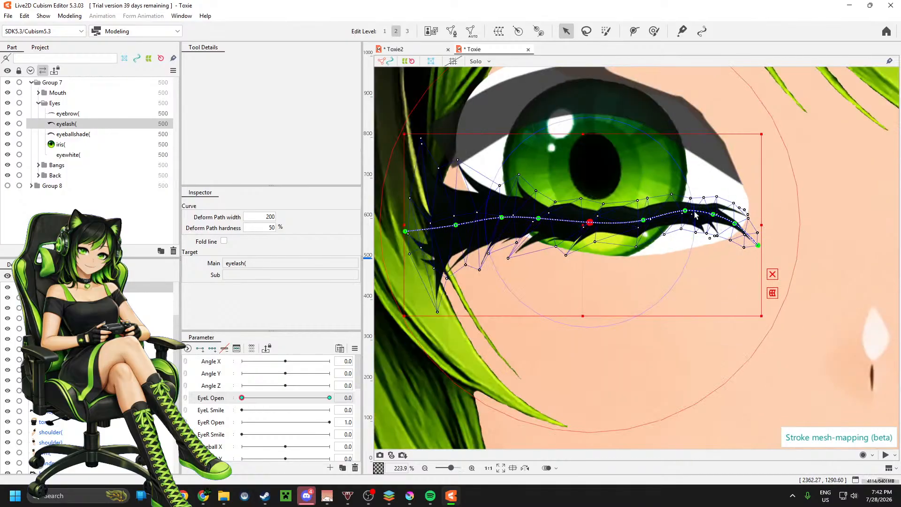
{"action": "left_click_drag", "start_coordinate": [695, 211], "coordinate": [765, 231]}
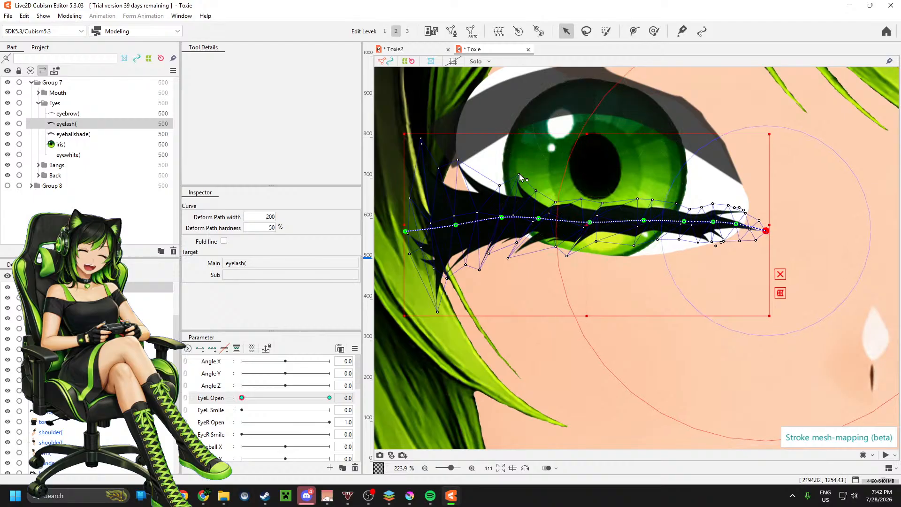
Step: Nudge the eyelash's path point and nearby mesh vertices at the iris's hair-side edge to smooth the lash line there
{"action": "scroll", "coordinate": [585, 220], "scroll_direction": "up", "scroll_amount": 2}
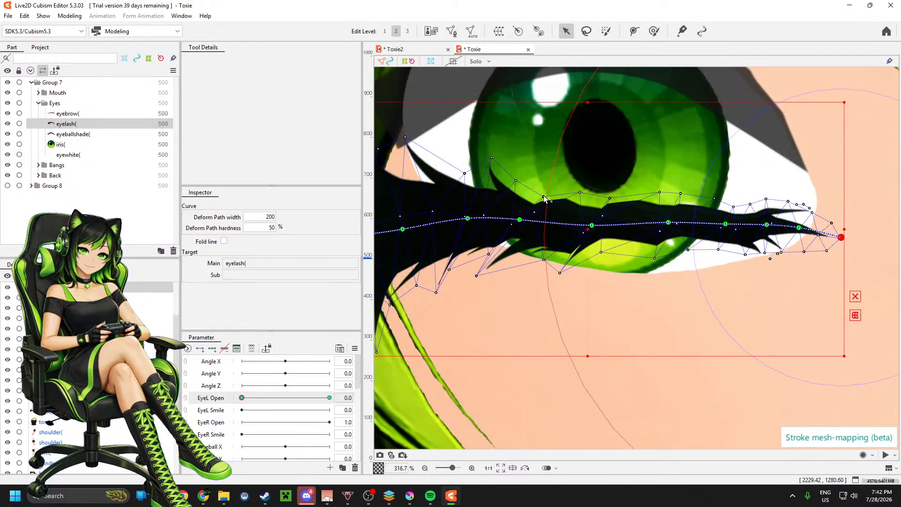
{"action": "left_click_drag", "start_coordinate": [541, 192], "coordinate": [537, 194]}
{"action": "mouse_move", "coordinate": [512, 228]}
{"action": "left_mouse_down"}
{"action": "mouse_move", "coordinate": [507, 221]}
{"action": "mouse_move", "coordinate": [512, 230]}
{"action": "left_mouse_up"}
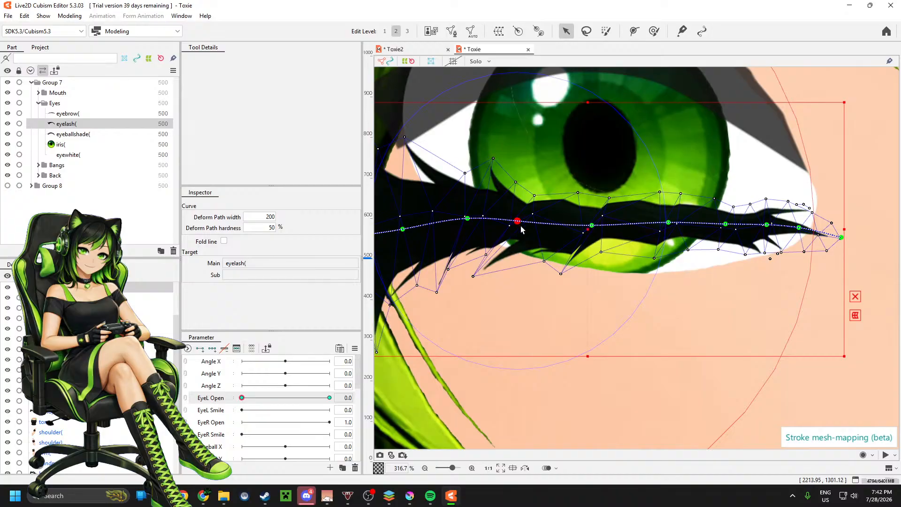
{"action": "scroll", "coordinate": [522, 230], "scroll_direction": "up", "scroll_amount": 2}
{"action": "left_click", "coordinate": [420, 214]}
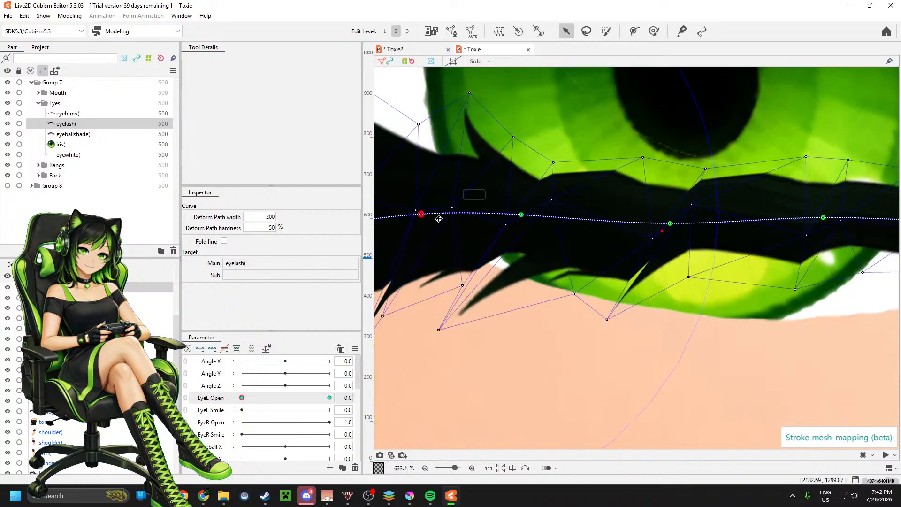
{"action": "left_click_drag", "start_coordinate": [506, 228], "coordinate": [503, 216]}
{"action": "left_click_drag", "start_coordinate": [463, 285], "coordinate": [449, 278]}
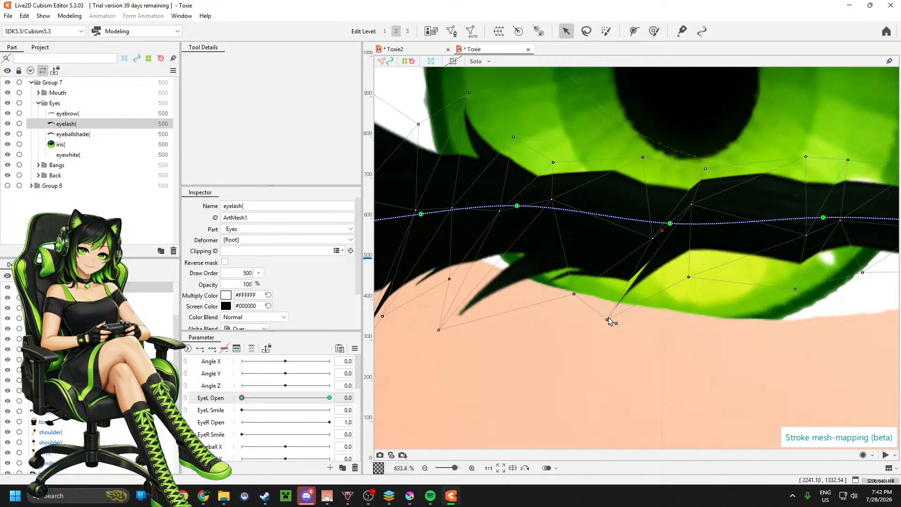
Step: Move the eyelash mesh vertices below the pupil to shorten the drooping lash spike and even out the band's upper and lower edges
{"action": "left_click_drag", "start_coordinate": [607, 320], "coordinate": [563, 293]}
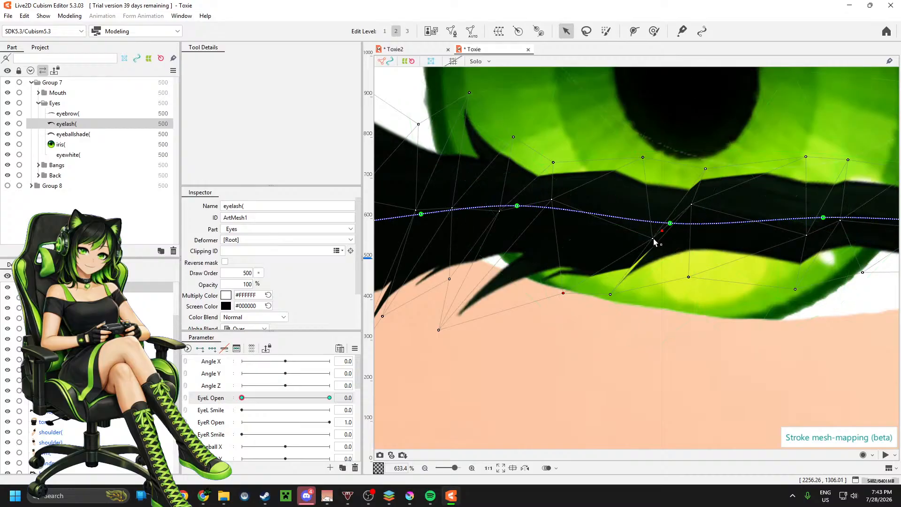
{"action": "left_click_drag", "start_coordinate": [653, 239], "coordinate": [622, 222]}
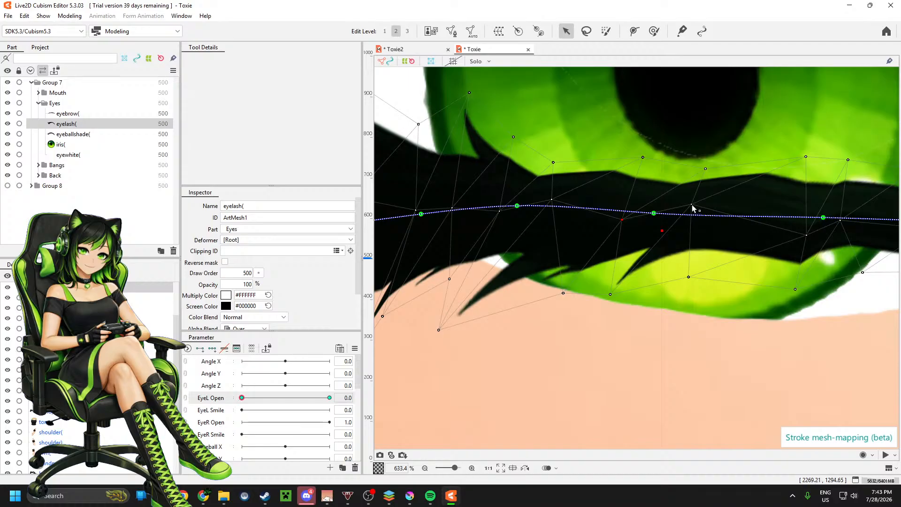
{"action": "left_click_drag", "start_coordinate": [693, 208], "coordinate": [703, 231]}
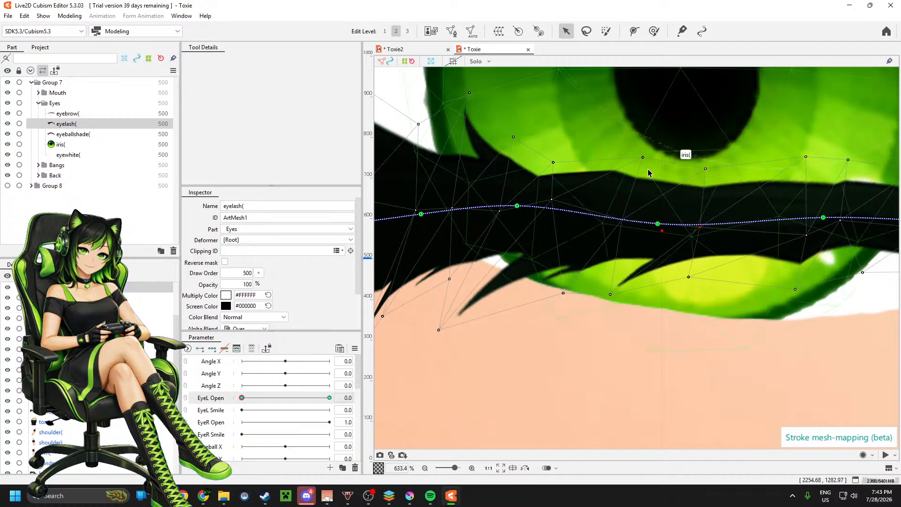
{"action": "left_click_drag", "start_coordinate": [643, 157], "coordinate": [636, 166]}
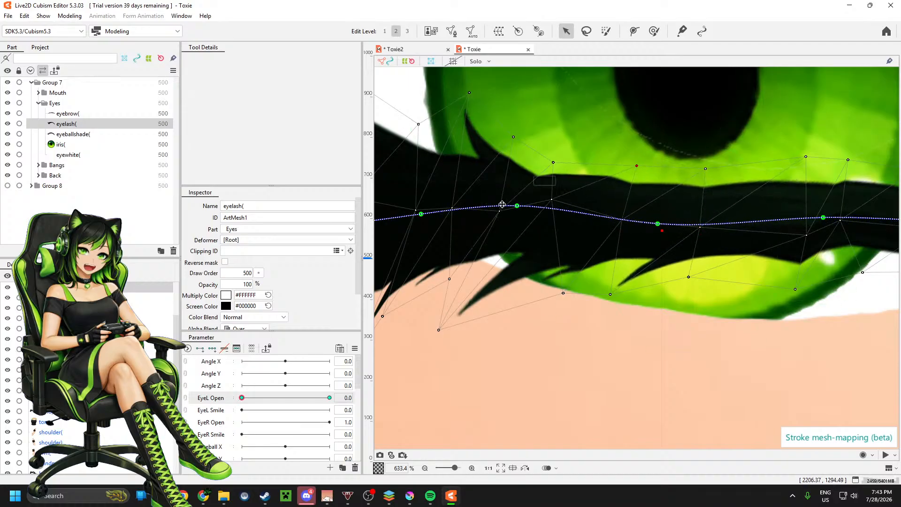
Step: Adjust the lower and middle eyelash vertices near the iris's nose-side edge to level the underside of the lash band
{"action": "scroll", "coordinate": [465, 210], "scroll_direction": "up", "scroll_amount": 2}
{"action": "scroll", "coordinate": [464, 210], "scroll_direction": "down", "scroll_amount": 4}
{"action": "scroll", "coordinate": [723, 257], "scroll_direction": "up", "scroll_amount": 2}
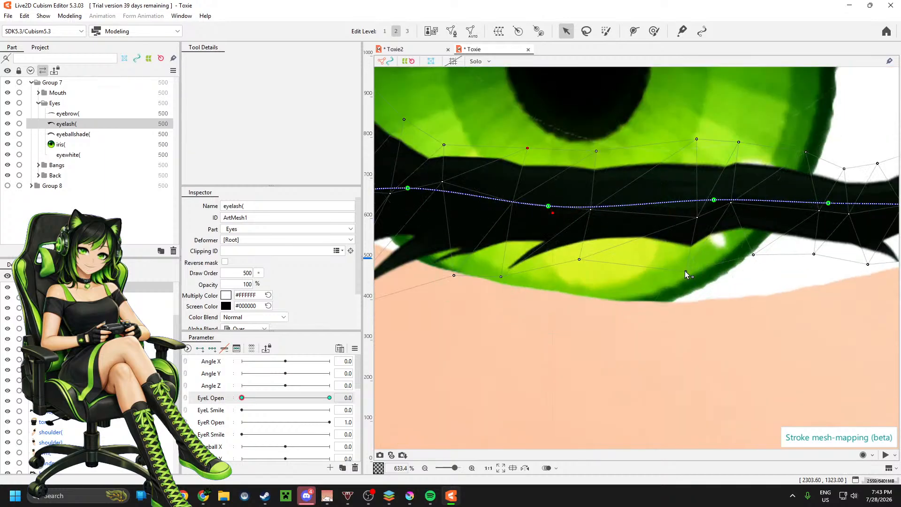
{"action": "left_click_drag", "start_coordinate": [686, 273], "coordinate": [685, 260]}
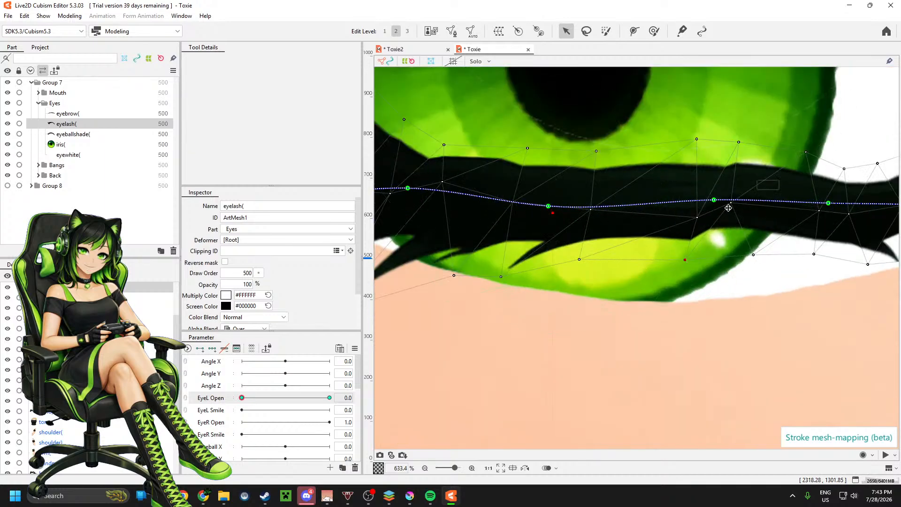
{"action": "left_click_drag", "start_coordinate": [731, 203], "coordinate": [732, 219]}
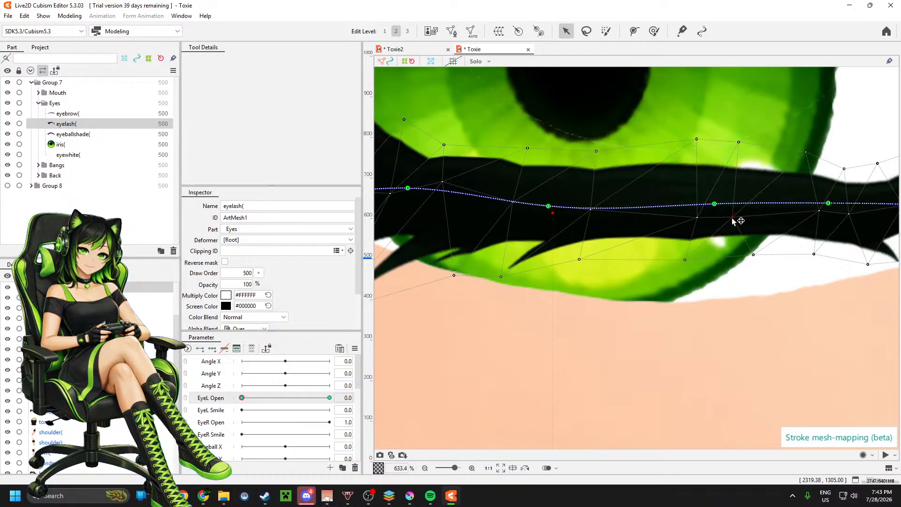
Step: Reposition the upper-edge eyelash vertices near the inner eye corner to smooth the dip before the lash tips
{"action": "scroll", "coordinate": [589, 246], "scroll_direction": "down", "scroll_amount": 3}
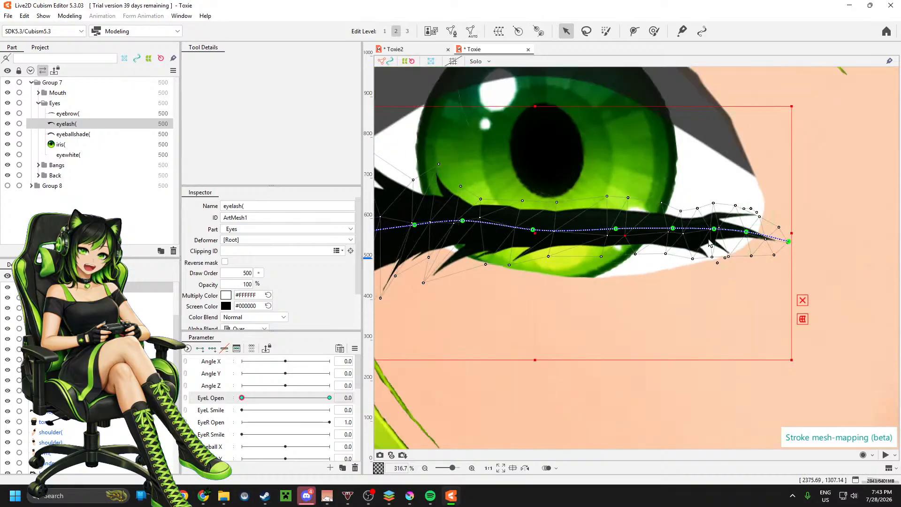
{"action": "scroll", "coordinate": [672, 212], "scroll_direction": "up", "scroll_amount": 4}
{"action": "left_click_drag", "start_coordinate": [630, 160], "coordinate": [678, 148]}
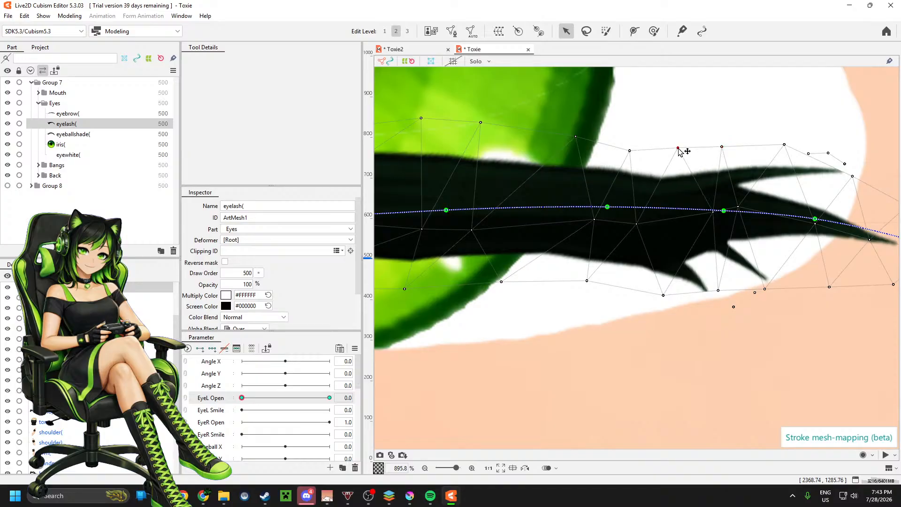
{"action": "left_click_drag", "start_coordinate": [784, 145], "coordinate": [784, 151]}
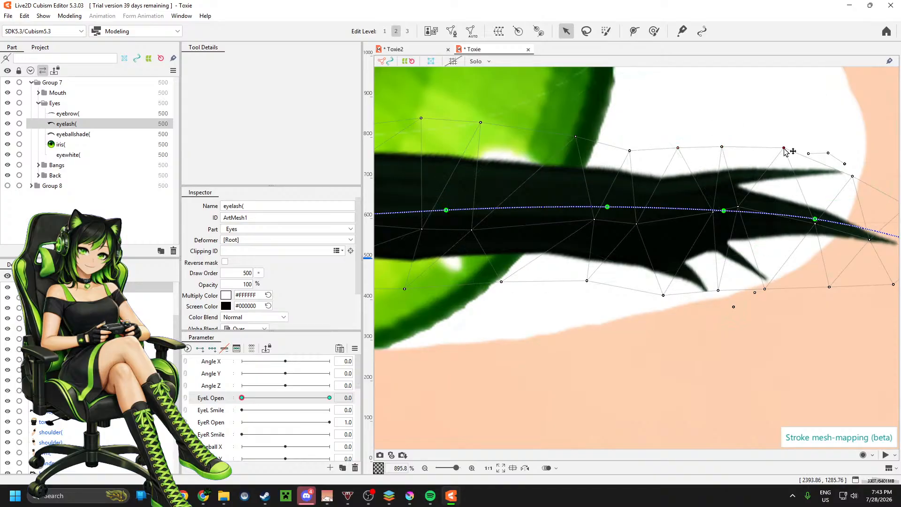
{"action": "left_click_drag", "start_coordinate": [722, 146], "coordinate": [722, 152]}
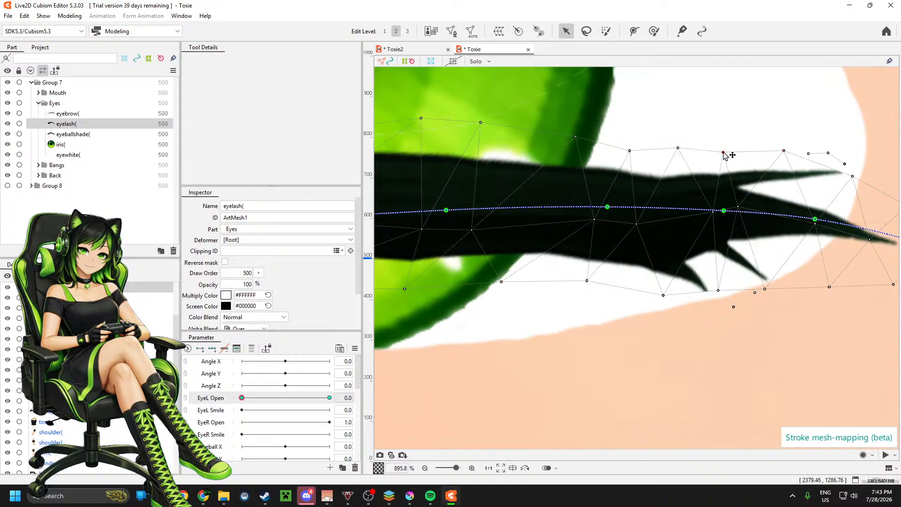
{"action": "scroll", "coordinate": [793, 228], "scroll_direction": "down", "scroll_amount": 2}
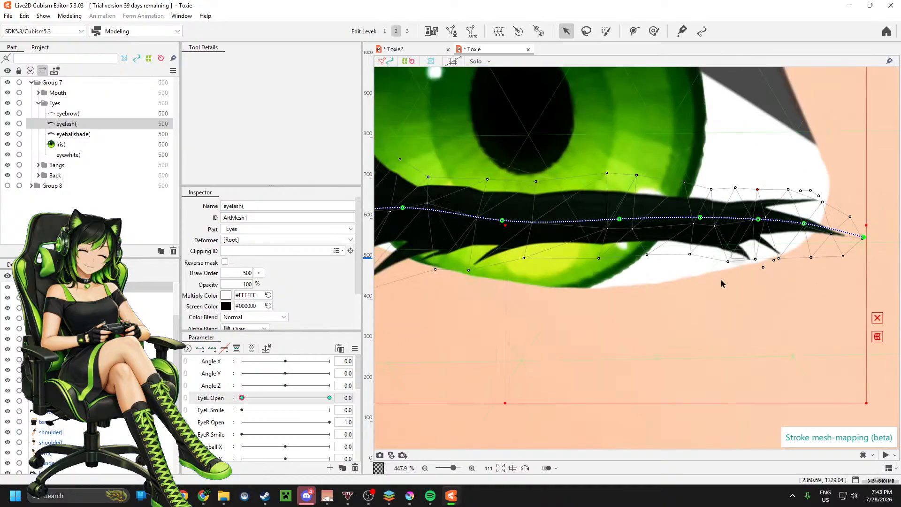
Step: Shift the lower-edge eyelash vertices beneath the iris's hair-side edge to reshape the downward lash spikes
{"action": "scroll", "coordinate": [721, 280], "scroll_direction": "down", "scroll_amount": 1}
{"action": "scroll", "coordinate": [574, 266], "scroll_direction": "up", "scroll_amount": 2}
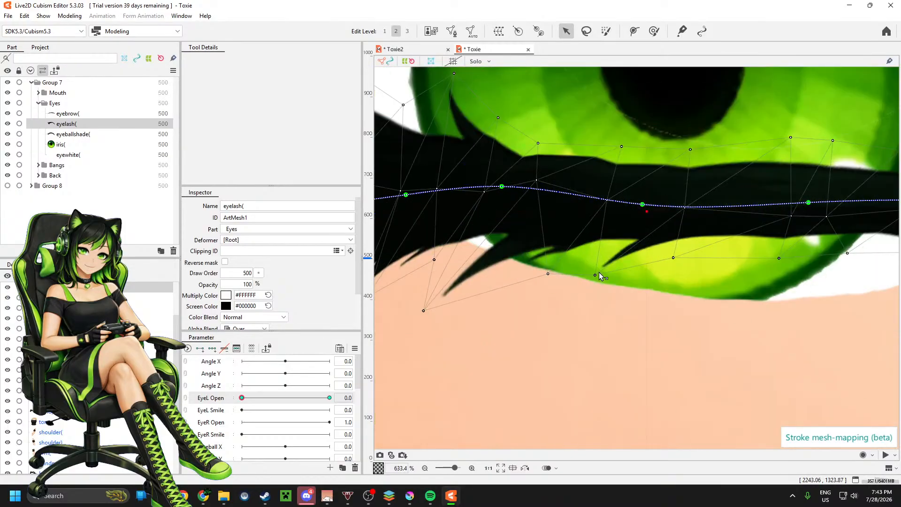
{"action": "left_click_drag", "start_coordinate": [595, 275], "coordinate": [540, 272]}
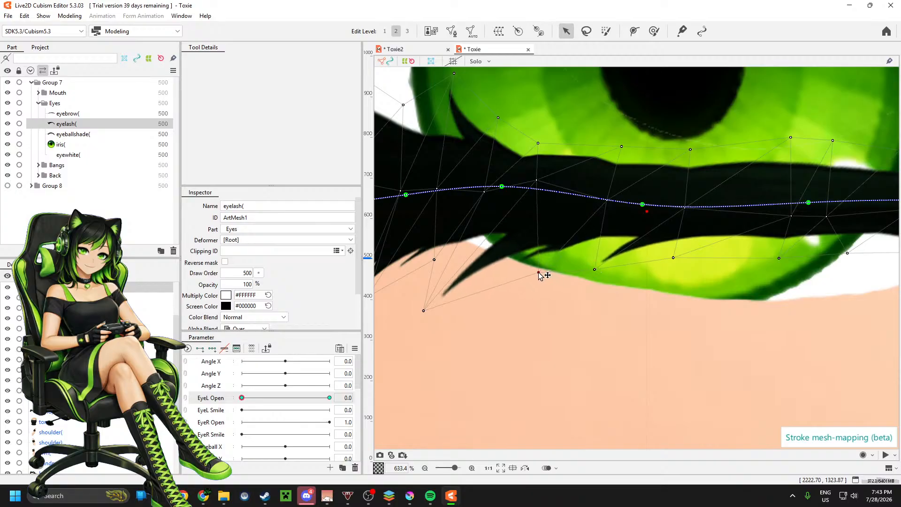
{"action": "scroll", "coordinate": [677, 286], "scroll_direction": "down", "scroll_amount": 4}
{"action": "scroll", "coordinate": [525, 286], "scroll_direction": "up", "scroll_amount": 2}
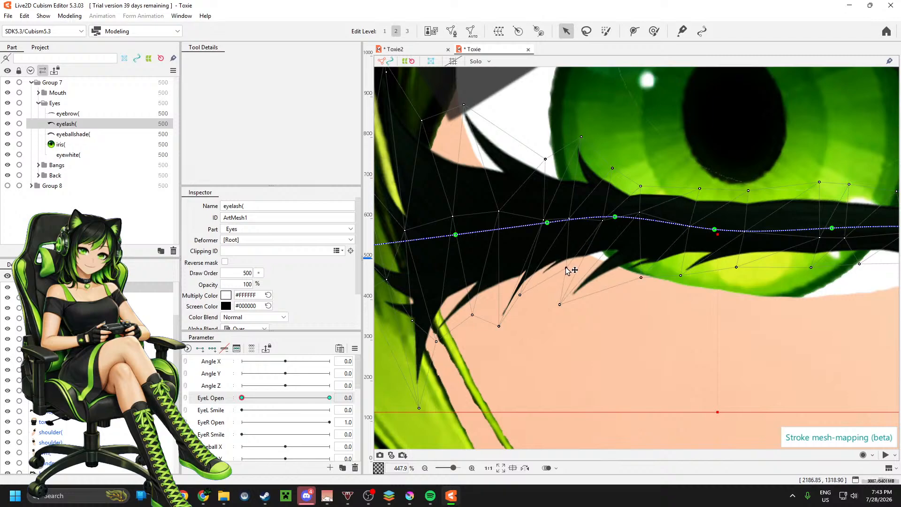
{"action": "left_click_drag", "start_coordinate": [567, 268], "coordinate": [566, 270]}
{"action": "left_click_drag", "start_coordinate": [559, 305], "coordinate": [578, 303]}
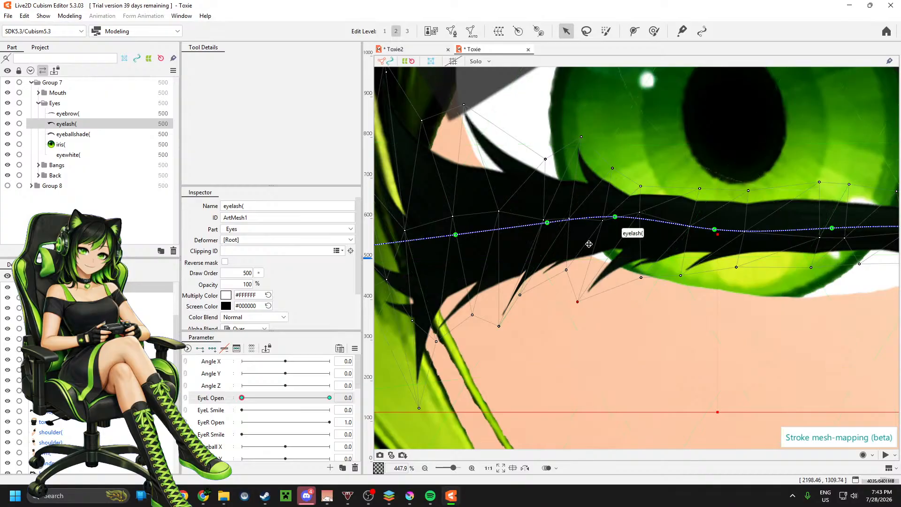
Step: Pull the upper lash spike vertices beside the iris toward the hair and lower them slightly, keeping EyeL Open at 0.0
{"action": "left_click_drag", "start_coordinate": [613, 169], "coordinate": [608, 176]}
{"action": "left_click_drag", "start_coordinate": [581, 138], "coordinate": [522, 152]}
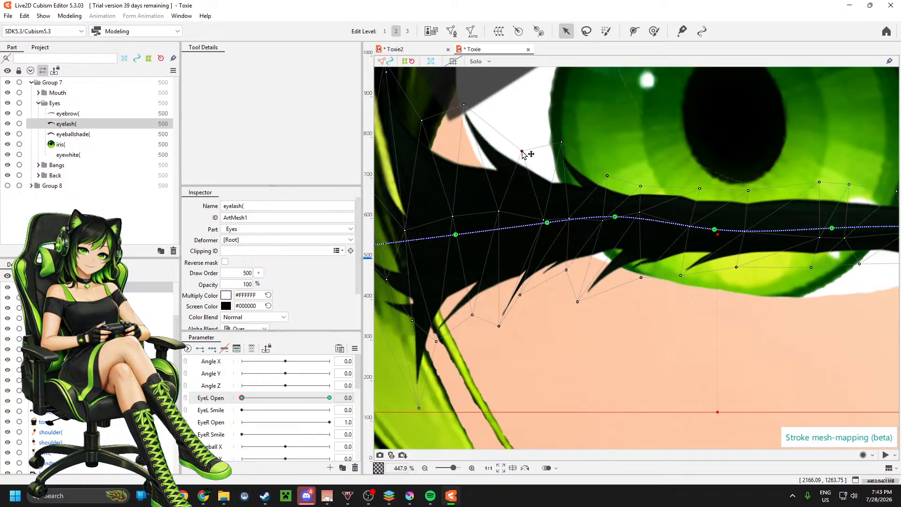
{"action": "scroll", "coordinate": [511, 200], "scroll_direction": "down", "scroll_amount": 5}
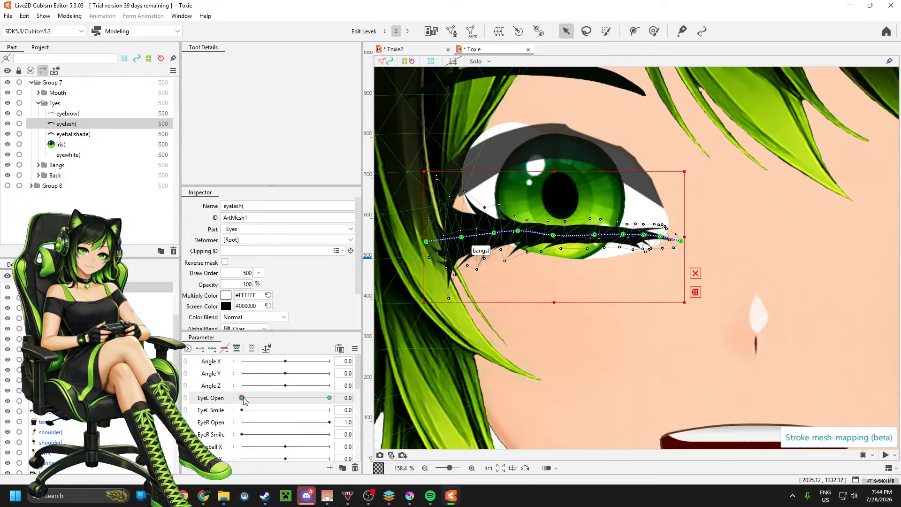
{"action": "mouse_move", "coordinate": [244, 400]}
{"action": "left_mouse_down"}
{"action": "mouse_move", "coordinate": [332, 398]}
{"action": "mouse_move", "coordinate": [230, 400]}
{"action": "mouse_move", "coordinate": [333, 394]}
{"action": "mouse_move", "coordinate": [242, 398]}
{"action": "left_mouse_up"}
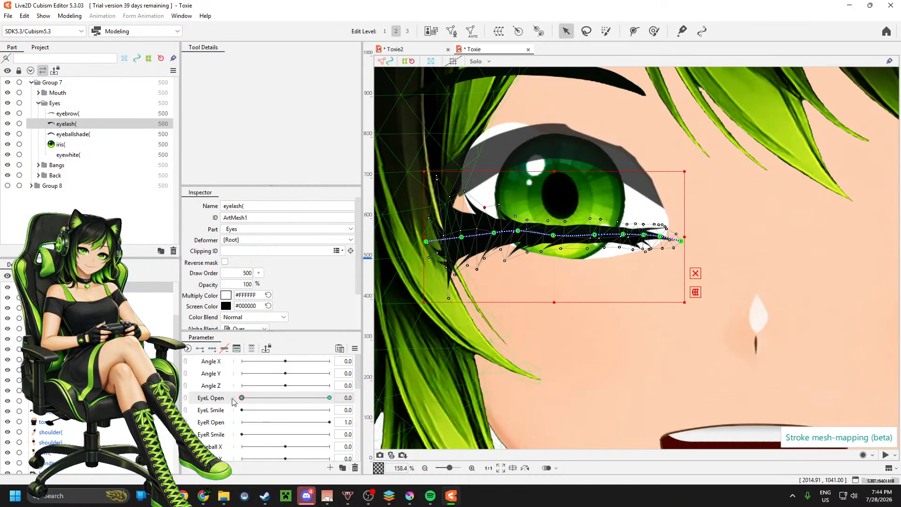
Step: Raise the eyelash's long lower spikes at the hair-side end into the lash band and tighten the surrounding outer mesh vertices
{"action": "scroll", "coordinate": [449, 258], "scroll_direction": "up", "scroll_amount": 4}
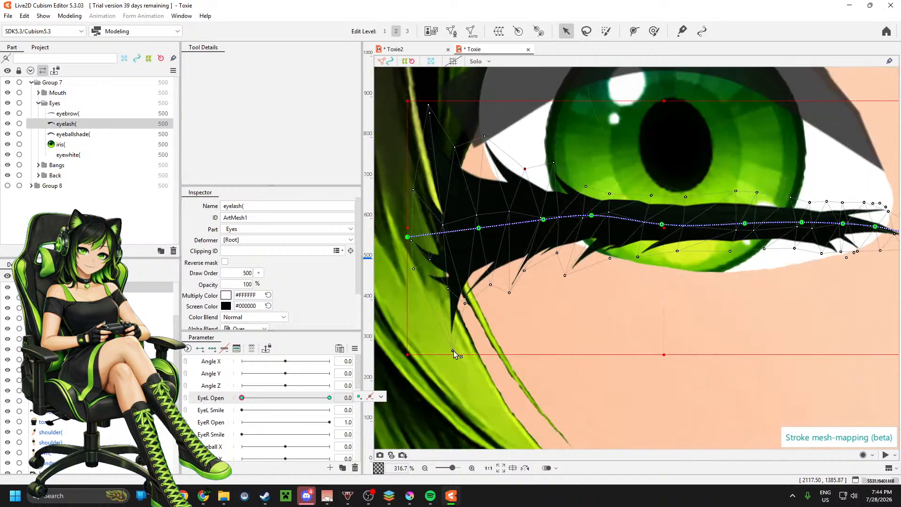
{"action": "left_click_drag", "start_coordinate": [453, 352], "coordinate": [447, 257]}
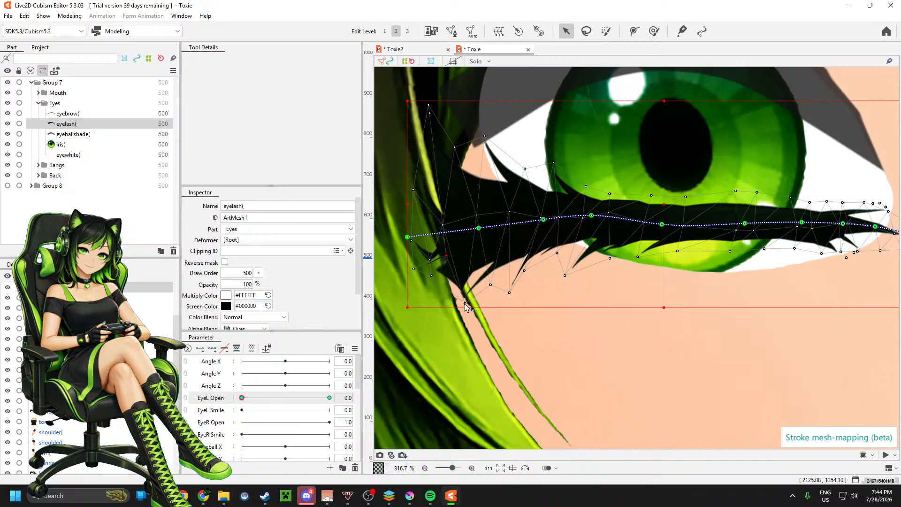
{"action": "left_click_drag", "start_coordinate": [465, 303], "coordinate": [456, 262]}
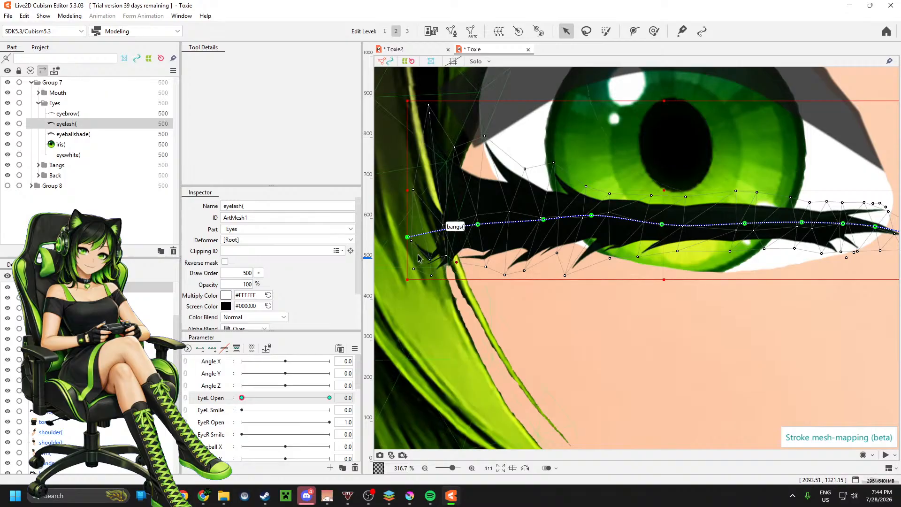
{"action": "mouse_move", "coordinate": [429, 258]}
{"action": "left_mouse_down"}
{"action": "mouse_move", "coordinate": [429, 243]}
{"action": "mouse_move", "coordinate": [446, 247]}
{"action": "left_mouse_up"}
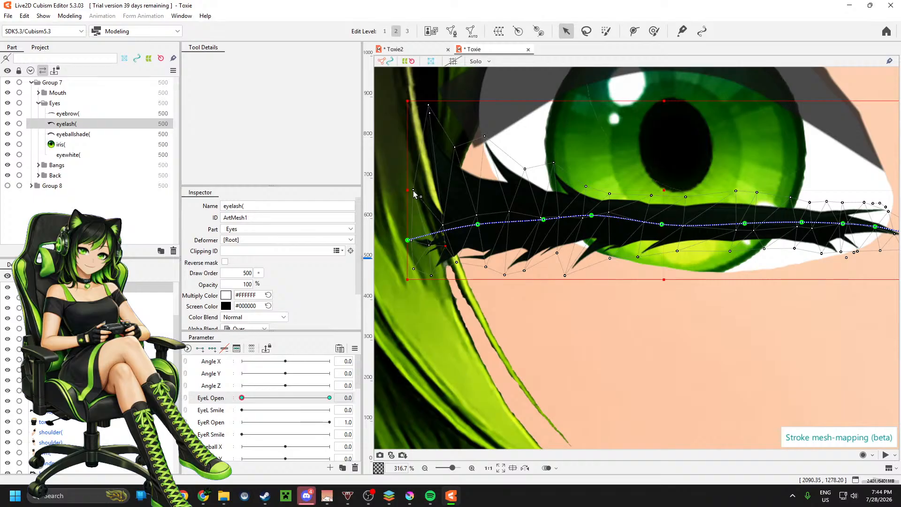
{"action": "left_click_drag", "start_coordinate": [413, 191], "coordinate": [414, 218]}
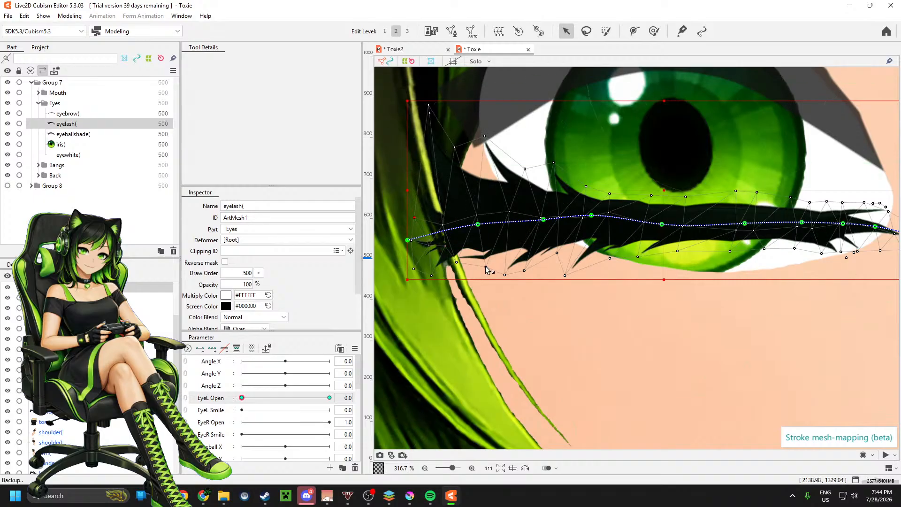
{"action": "left_click_drag", "start_coordinate": [486, 267], "coordinate": [484, 261]}
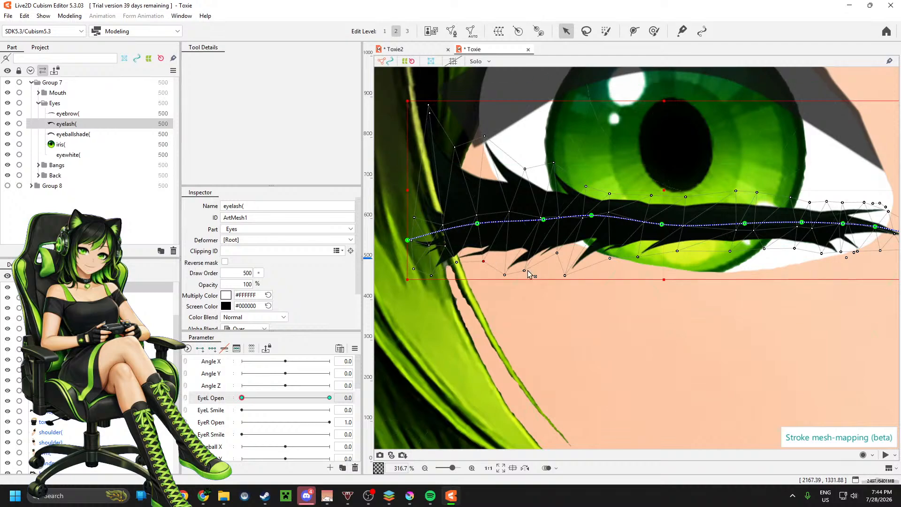
{"action": "scroll", "coordinate": [525, 275], "scroll_direction": "down", "scroll_amount": 5}
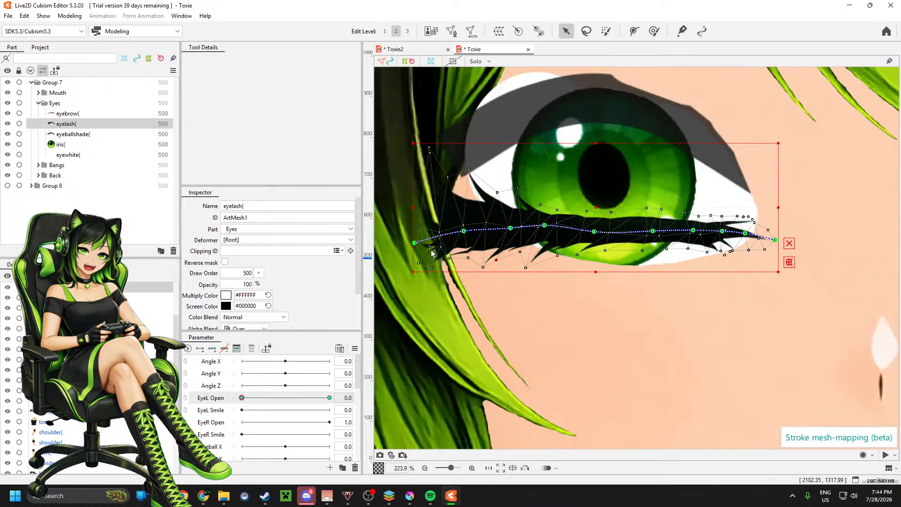
{"action": "scroll", "coordinate": [559, 256], "scroll_direction": "down", "scroll_amount": 3}
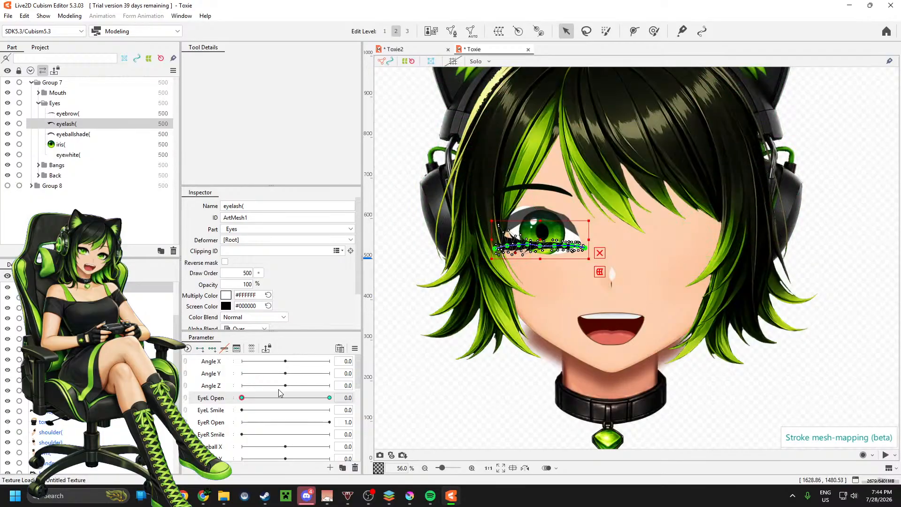
Step: Preview the eyelash between EyeL Open 1.0 and 0.0, then lower the whole eyeballshade mesh toward the closed lash at 0.0
{"action": "left_click_drag", "start_coordinate": [248, 400], "coordinate": [356, 394]}
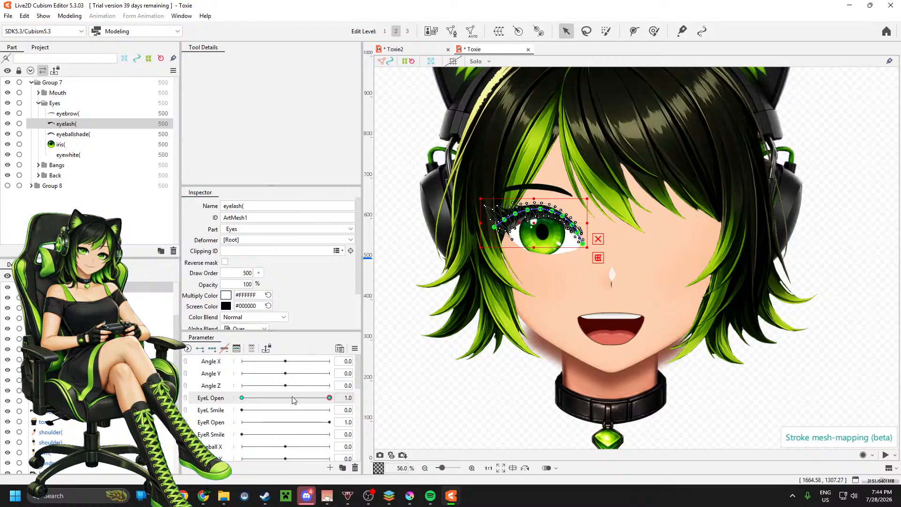
{"action": "left_click_drag", "start_coordinate": [319, 399], "coordinate": [83, 249]}
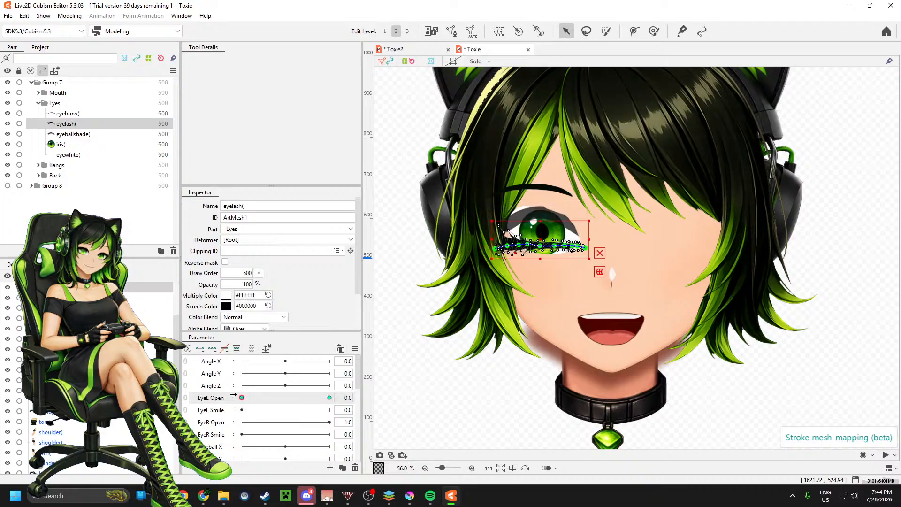
{"action": "left_click", "coordinate": [84, 134]}
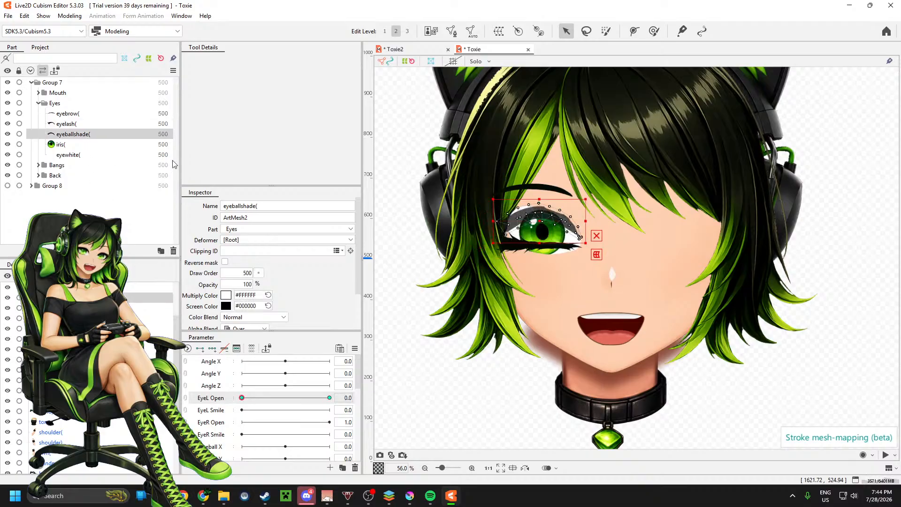
{"action": "scroll", "coordinate": [549, 233], "scroll_direction": "up", "scroll_amount": 2}
{"action": "scroll", "coordinate": [549, 233], "scroll_direction": "up", "scroll_amount": 6}
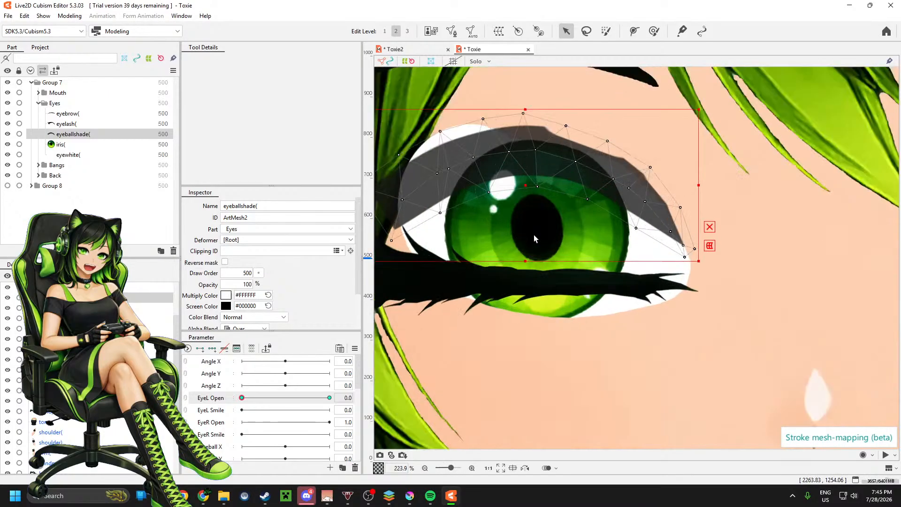
{"action": "left_click_drag", "start_coordinate": [525, 185], "coordinate": [529, 227]}
{"action": "scroll", "coordinate": [776, 239], "scroll_direction": "down", "scroll_amount": 2}
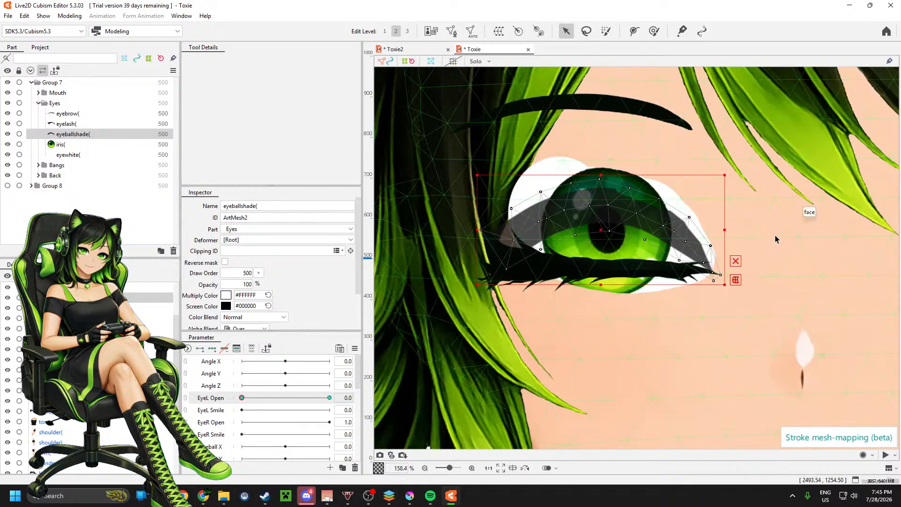
{"action": "scroll", "coordinate": [727, 258], "scroll_direction": "up", "scroll_amount": 2}
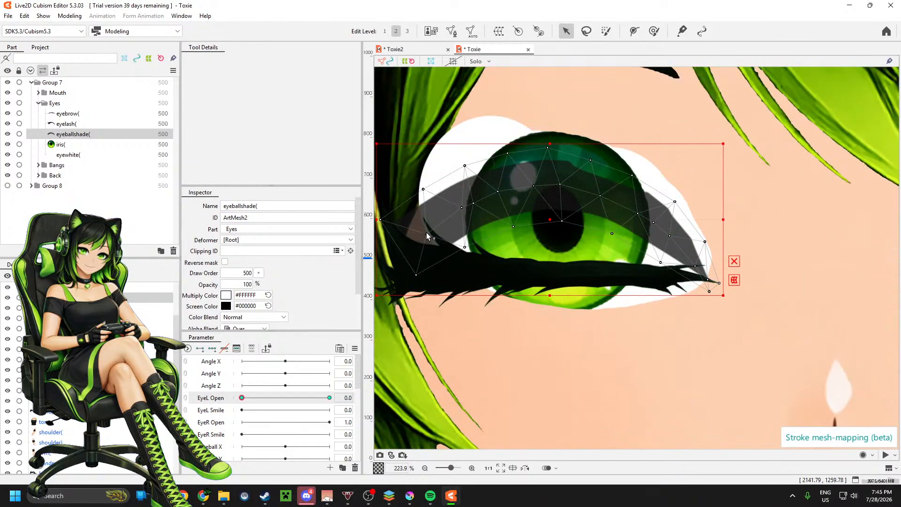
Step: Pull the eyeballshade vertices at the hair-side corner and beneath the iris's hair-side edge down into the closed lash band
{"action": "left_click_drag", "start_coordinate": [427, 235], "coordinate": [419, 287]}
{"action": "left_click_drag", "start_coordinate": [379, 219], "coordinate": [400, 245]}
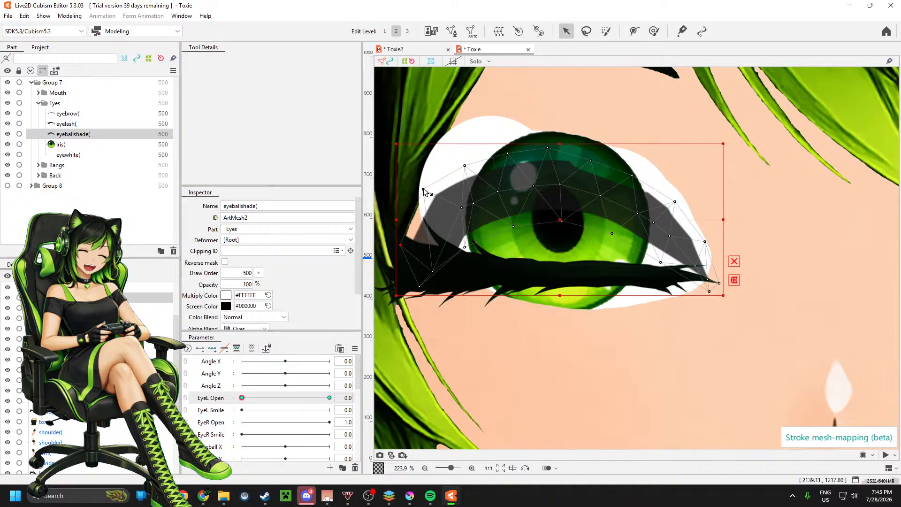
{"action": "left_click_drag", "start_coordinate": [424, 190], "coordinate": [451, 290]}
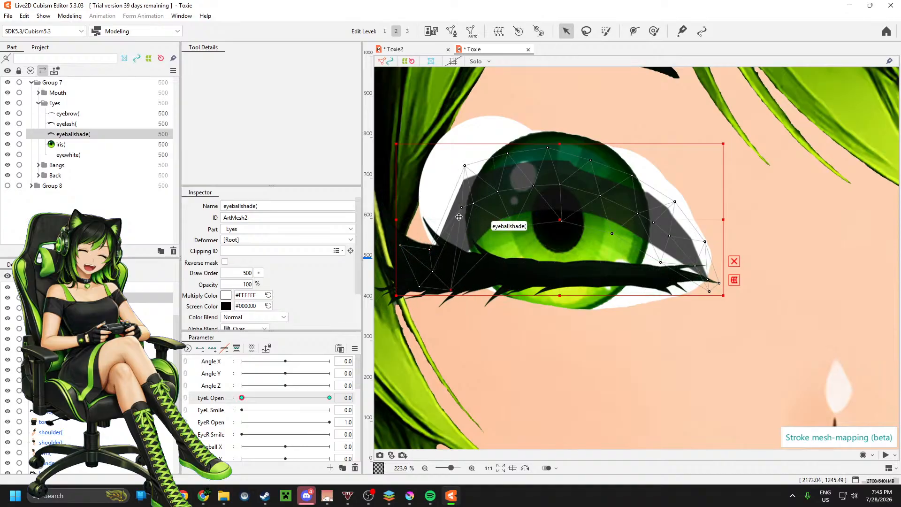
{"action": "left_click_drag", "start_coordinate": [463, 208], "coordinate": [453, 265]}
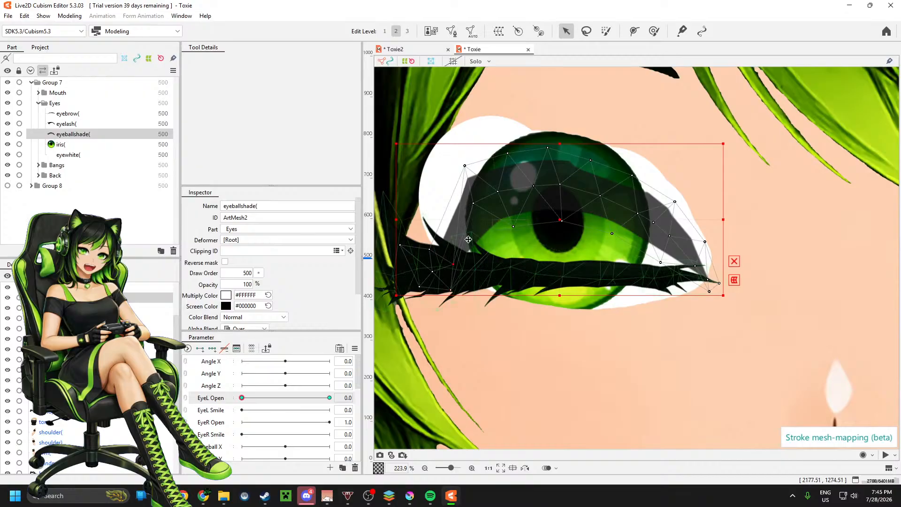
{"action": "left_click_drag", "start_coordinate": [473, 203], "coordinate": [476, 266]}
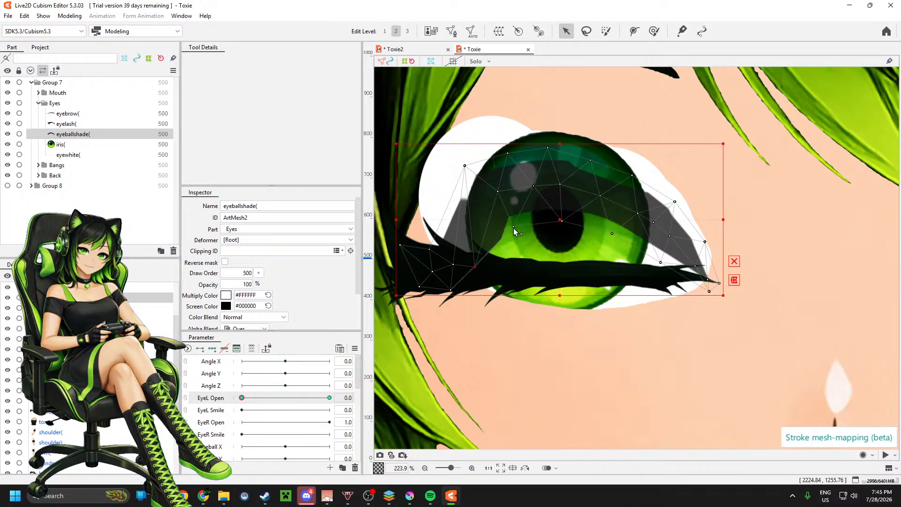
{"action": "left_click_drag", "start_coordinate": [514, 228], "coordinate": [507, 284]}
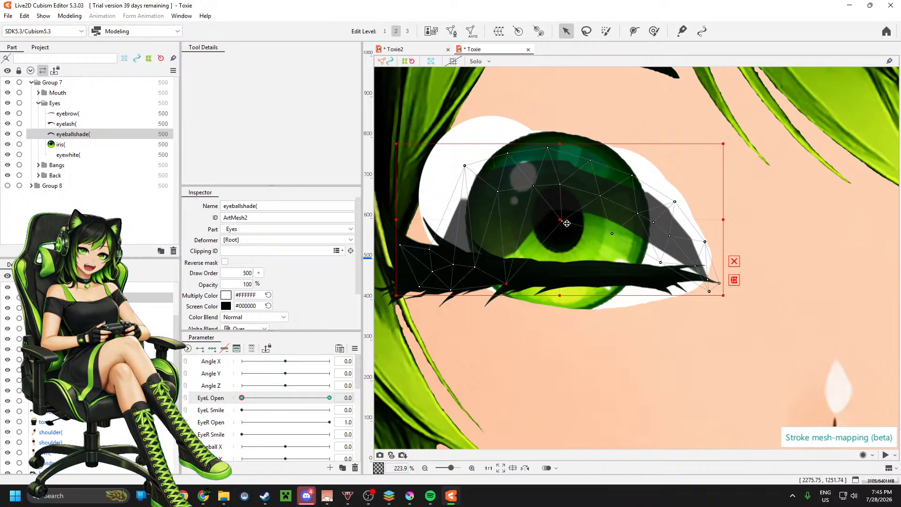
Step: Tuck the eyeballshade's lower-edge vertices from the pupil to the inner eye corner, including the corner's outer vertex, into the lash band
{"action": "scroll", "coordinate": [560, 219], "scroll_direction": "up", "scroll_amount": 8}
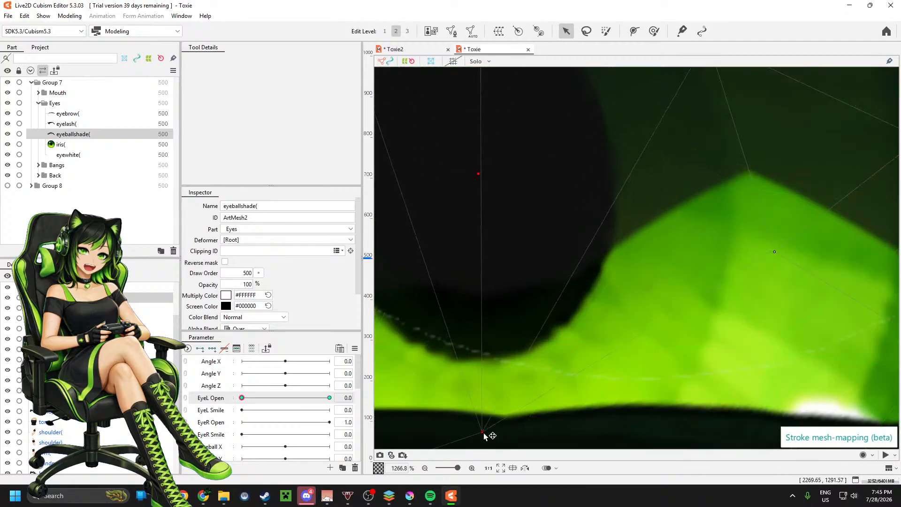
{"action": "scroll", "coordinate": [626, 227], "scroll_direction": "down", "scroll_amount": 6}
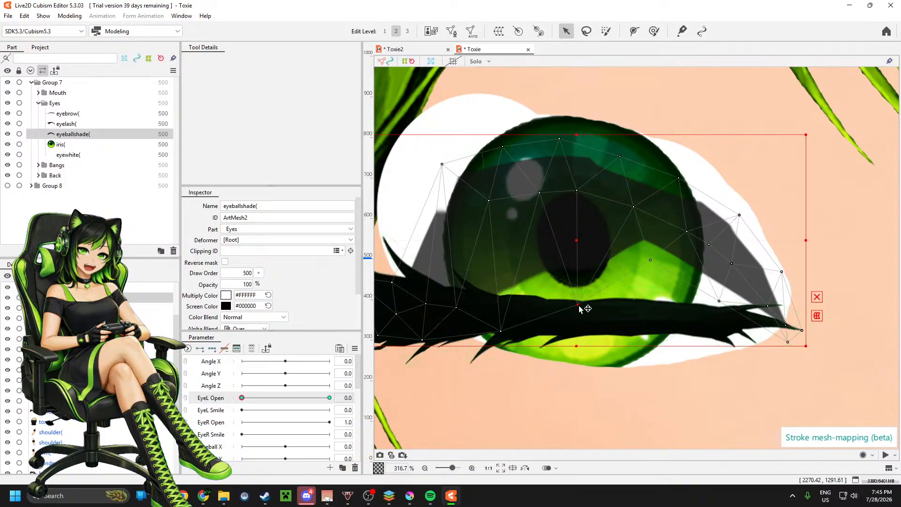
{"action": "left_click_drag", "start_coordinate": [577, 305], "coordinate": [573, 330]}
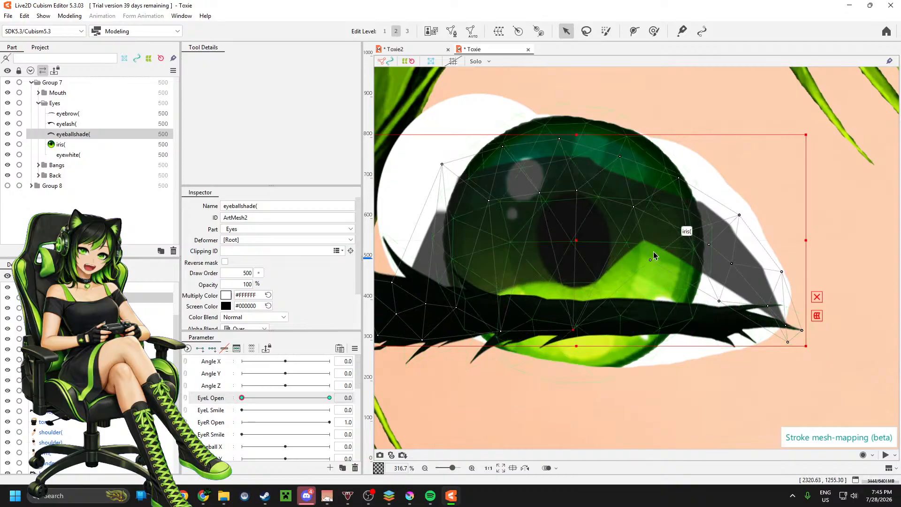
{"action": "left_click_drag", "start_coordinate": [650, 262], "coordinate": [641, 327]}
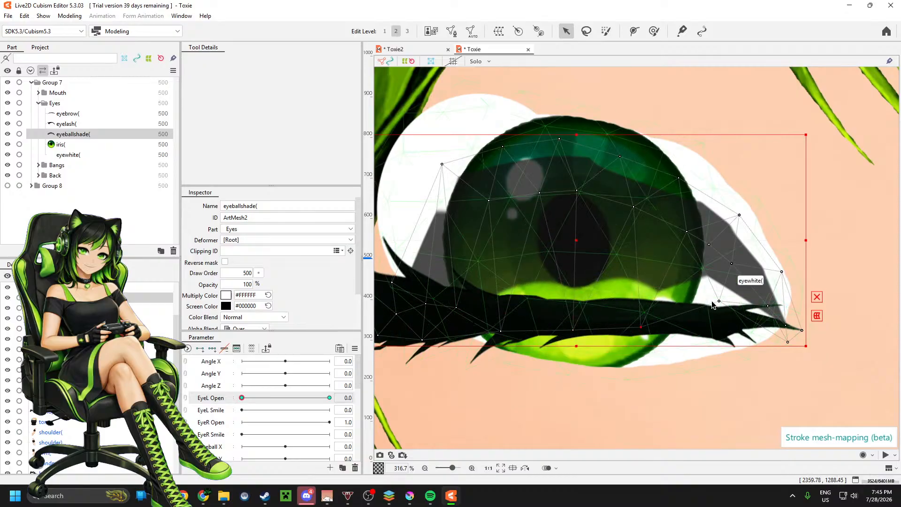
{"action": "left_click_drag", "start_coordinate": [718, 303], "coordinate": [711, 331]}
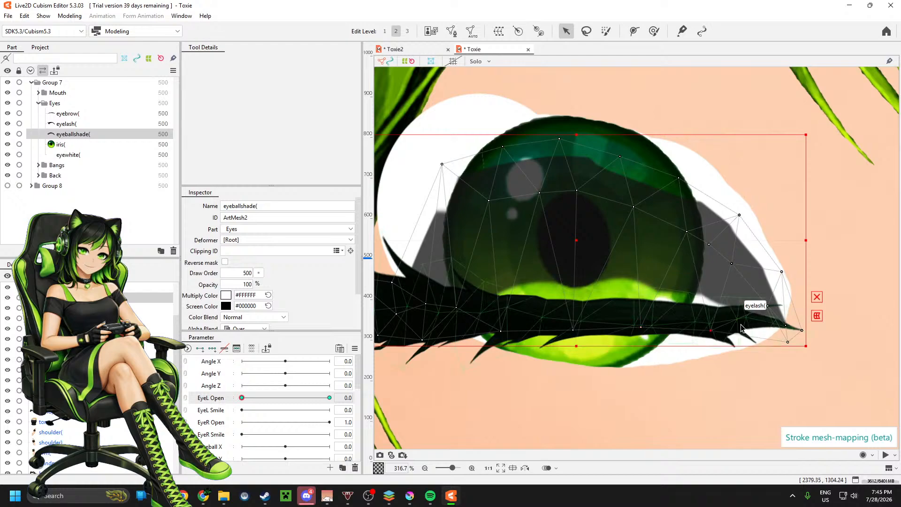
{"action": "left_click_drag", "start_coordinate": [768, 305], "coordinate": [746, 320]}
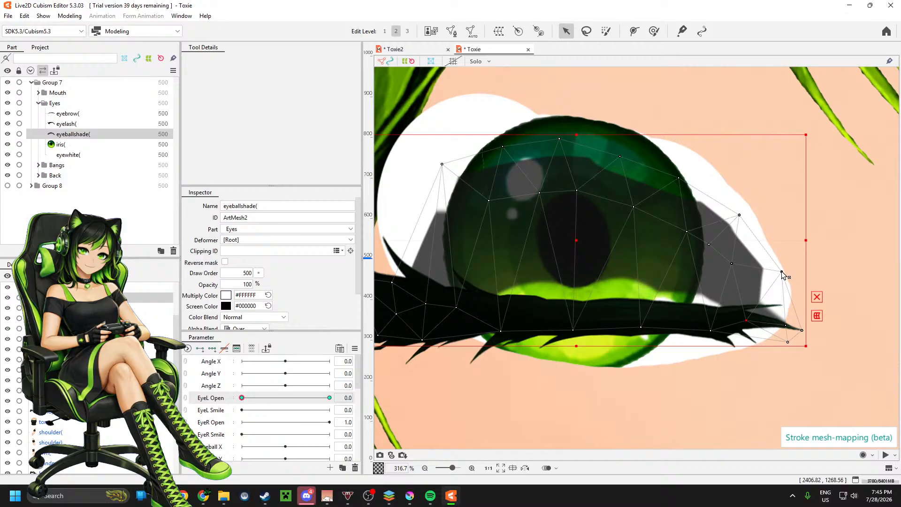
{"action": "left_click_drag", "start_coordinate": [781, 271], "coordinate": [746, 315]}
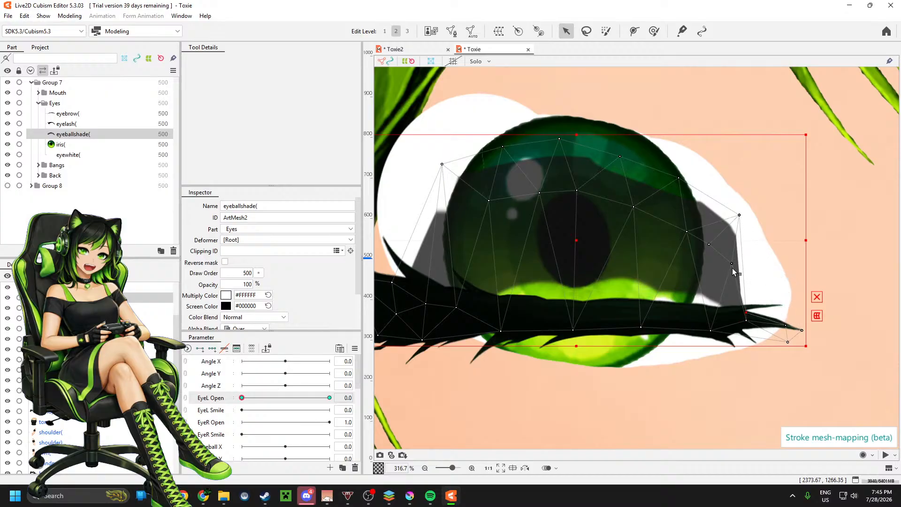
Step: Lower the eyeballshade's middle row of vertices into the lash band, working from the inner eye corner across the iris
{"action": "left_click_drag", "start_coordinate": [732, 263], "coordinate": [709, 318]}
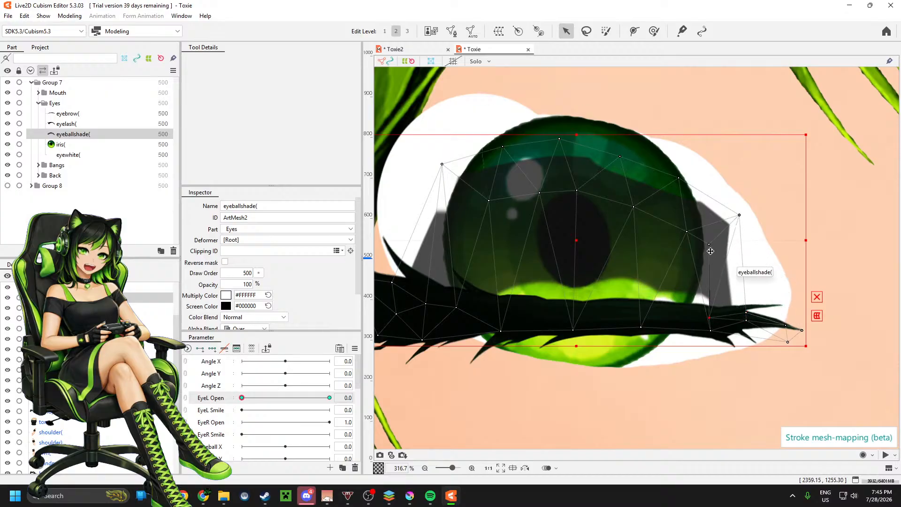
{"action": "left_click_drag", "start_coordinate": [710, 244], "coordinate": [682, 317]}
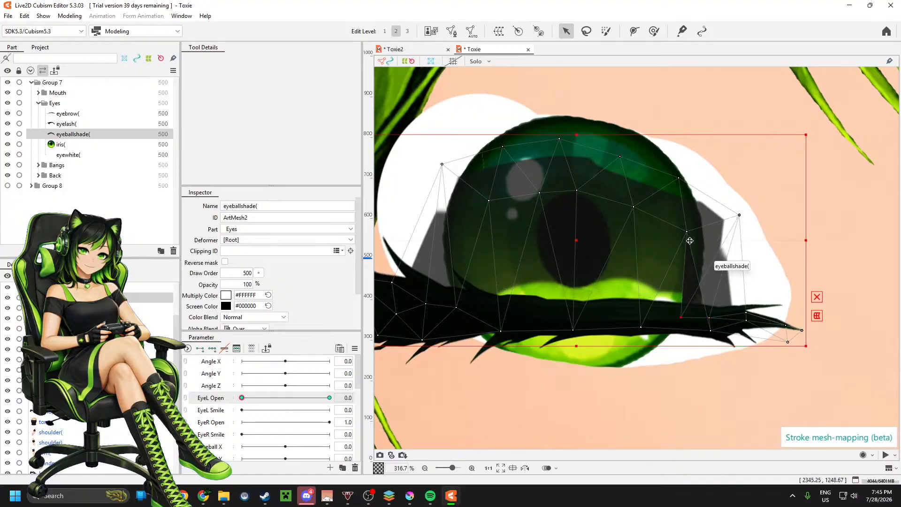
{"action": "left_click_drag", "start_coordinate": [687, 231], "coordinate": [647, 311]}
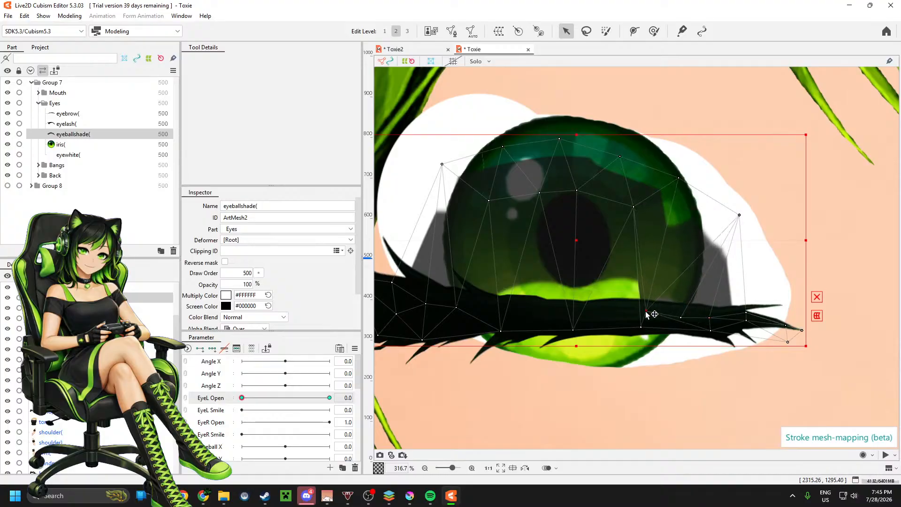
{"action": "left_click_drag", "start_coordinate": [633, 207], "coordinate": [604, 315]}
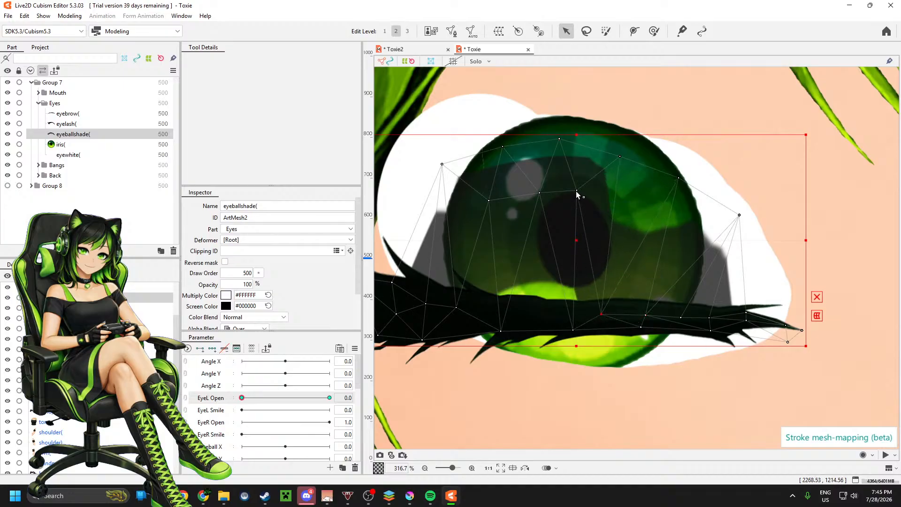
{"action": "left_click_drag", "start_coordinate": [577, 191], "coordinate": [581, 315]}
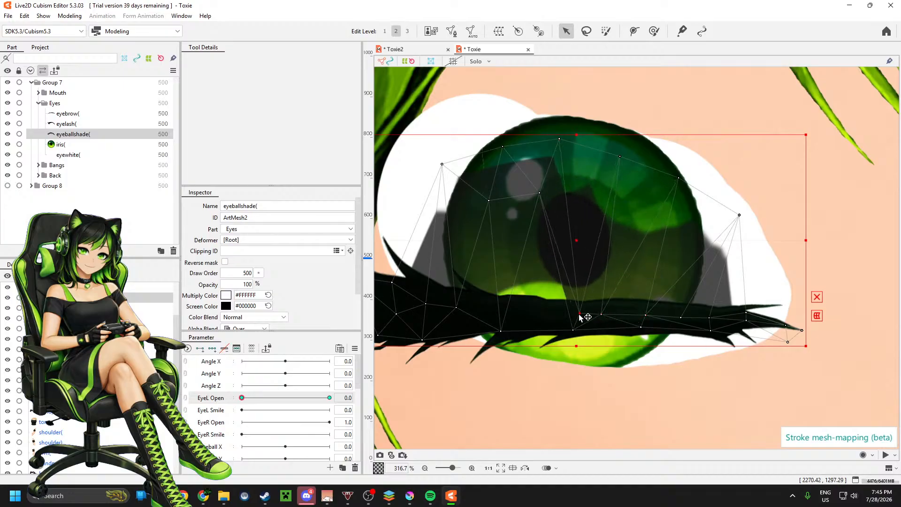
{"action": "left_click_drag", "start_coordinate": [539, 194], "coordinate": [548, 316]}
{"action": "left_click_drag", "start_coordinate": [489, 201], "coordinate": [500, 315]}
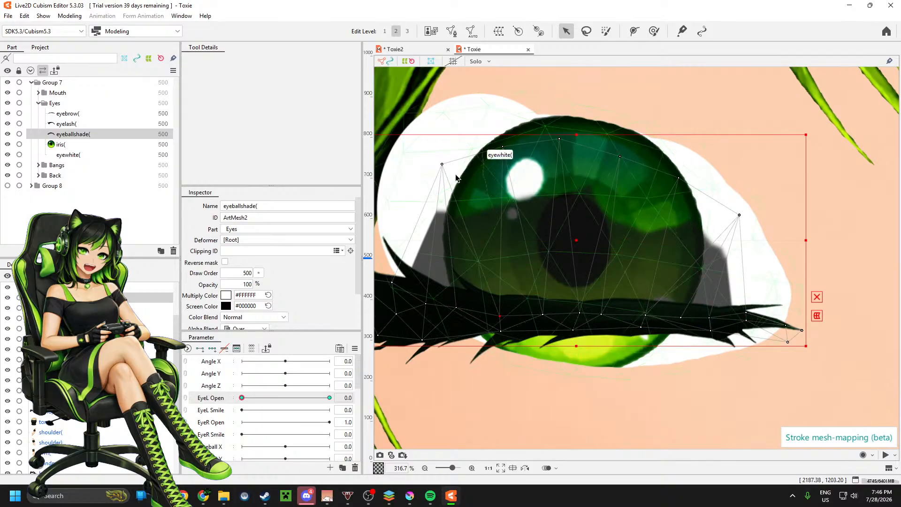
Step: Flatten the eyeballshade's upper-edge vertices into the closed lash from the hair side to the inner corner, then check EyeL Open
{"action": "left_click_drag", "start_coordinate": [442, 163], "coordinate": [417, 284]}
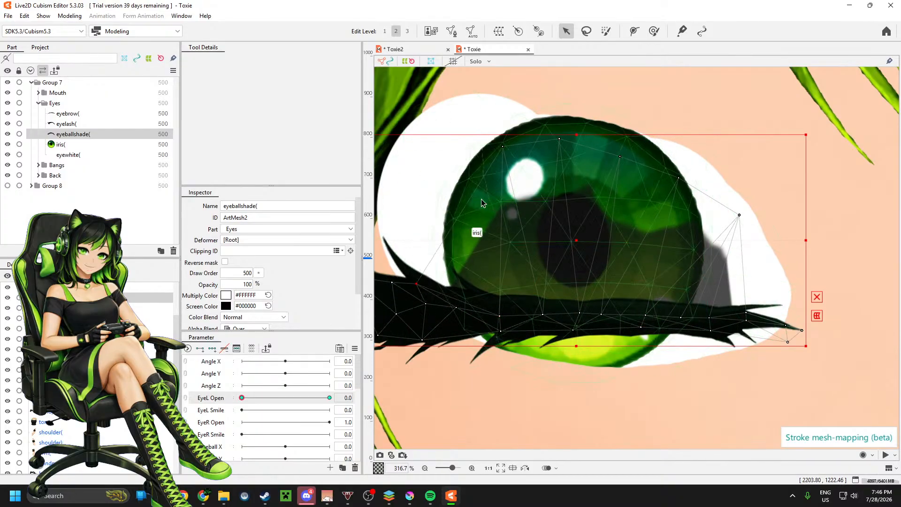
{"action": "left_click_drag", "start_coordinate": [502, 147], "coordinate": [481, 301]}
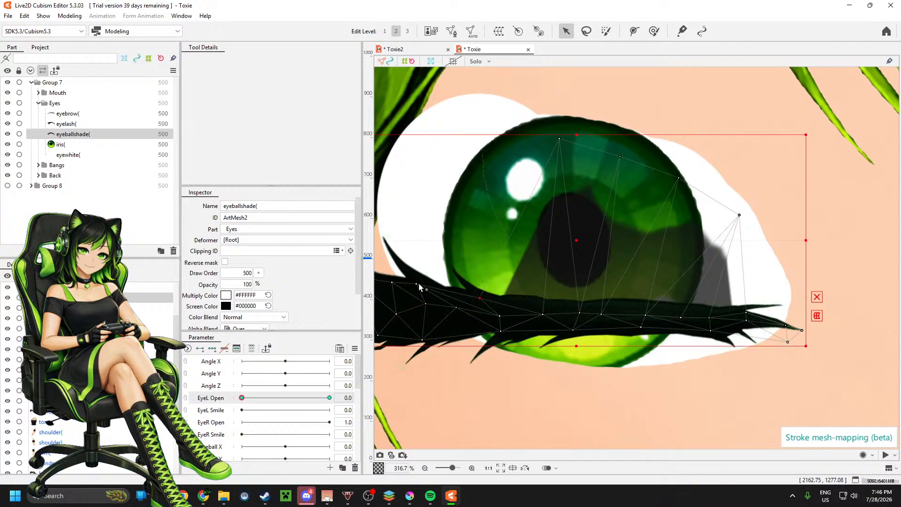
{"action": "left_click_drag", "start_coordinate": [418, 285], "coordinate": [430, 292]}
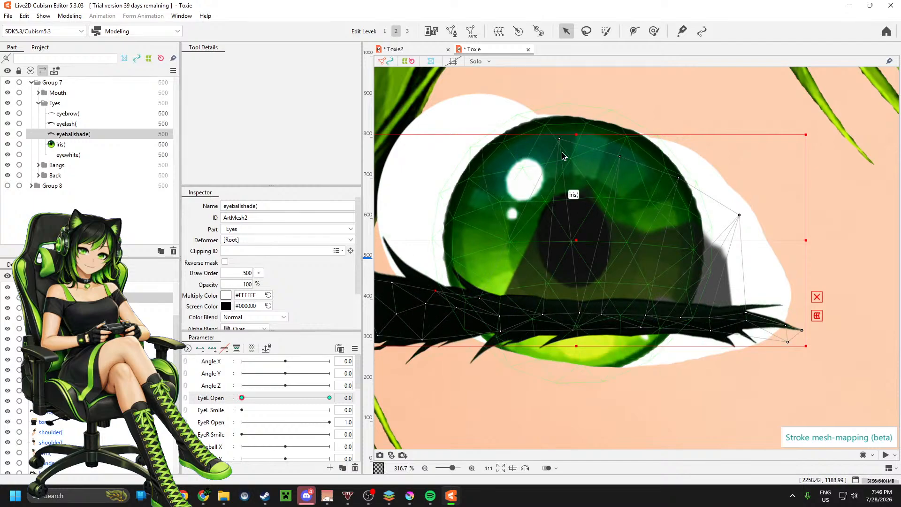
{"action": "mouse_move", "coordinate": [560, 140]}
{"action": "left_mouse_down"}
{"action": "mouse_move", "coordinate": [529, 291]}
{"action": "mouse_move", "coordinate": [539, 303]}
{"action": "left_mouse_up"}
{"action": "left_click_drag", "start_coordinate": [619, 159], "coordinate": [592, 303]}
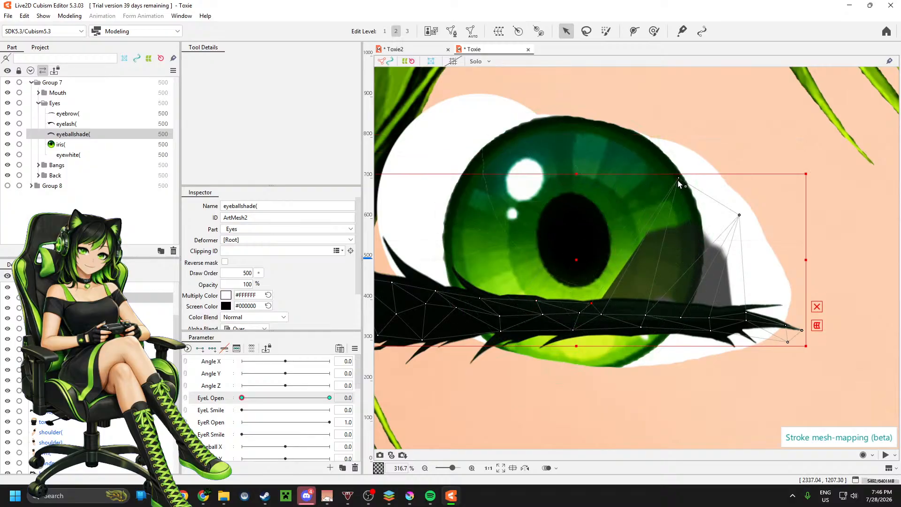
{"action": "mouse_move", "coordinate": [679, 179]}
{"action": "left_mouse_down"}
{"action": "mouse_move", "coordinate": [665, 293]}
{"action": "mouse_move", "coordinate": [635, 305]}
{"action": "left_mouse_up"}
{"action": "left_click_drag", "start_coordinate": [739, 215], "coordinate": [686, 310]}
{"action": "scroll", "coordinate": [727, 242], "scroll_direction": "down", "scroll_amount": 3}
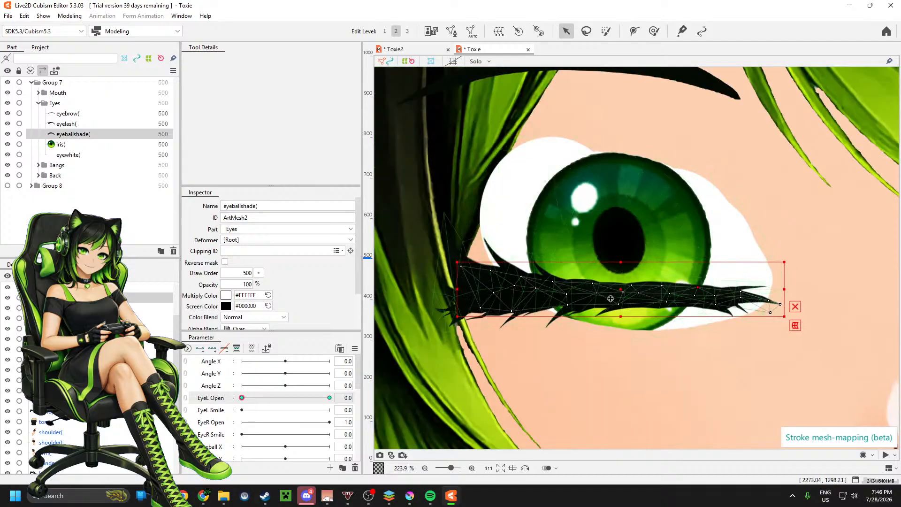
{"action": "scroll", "coordinate": [348, 308], "scroll_direction": "down", "scroll_amount": 2}
{"action": "mouse_move", "coordinate": [234, 399]}
{"action": "left_mouse_down"}
{"action": "mouse_move", "coordinate": [328, 400]}
{"action": "mouse_move", "coordinate": [264, 402]}
{"action": "mouse_move", "coordinate": [282, 417]}
{"action": "mouse_move", "coordinate": [301, 417]}
{"action": "mouse_move", "coordinate": [262, 417]}
{"action": "mouse_move", "coordinate": [310, 412]}
{"action": "mouse_move", "coordinate": [243, 414]}
{"action": "left_mouse_up"}
Step: Raise the eyeballshade's lower vertices at the hair-side end deeper inside the lash band and recheck the EyeL Open movement
{"action": "scroll", "coordinate": [453, 331], "scroll_direction": "up", "scroll_amount": 5}
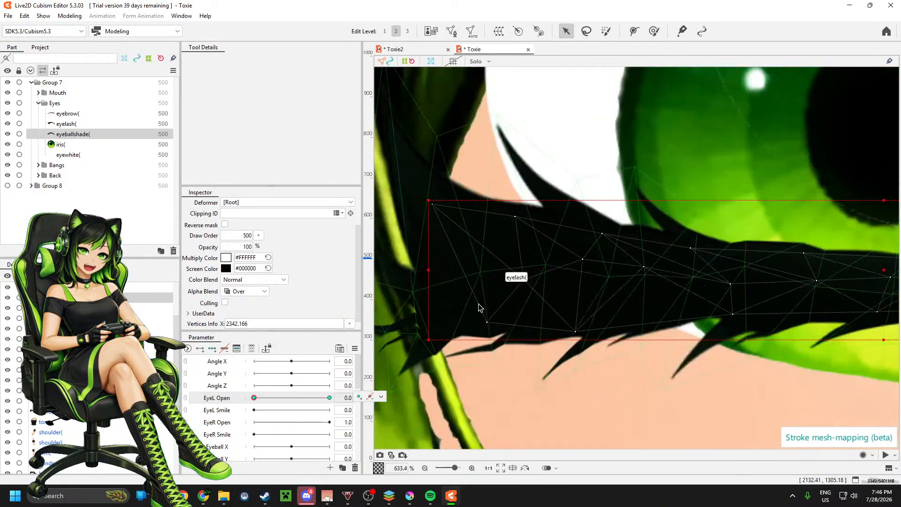
{"action": "left_click_drag", "start_coordinate": [479, 303], "coordinate": [460, 266]}
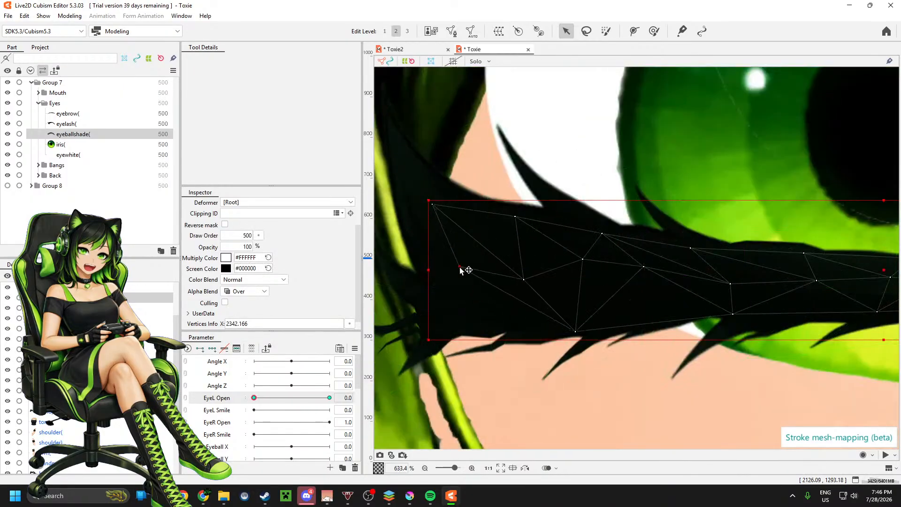
{"action": "scroll", "coordinate": [469, 311], "scroll_direction": "down", "scroll_amount": 4}
{"action": "scroll", "coordinate": [515, 321], "scroll_direction": "up", "scroll_amount": 4}
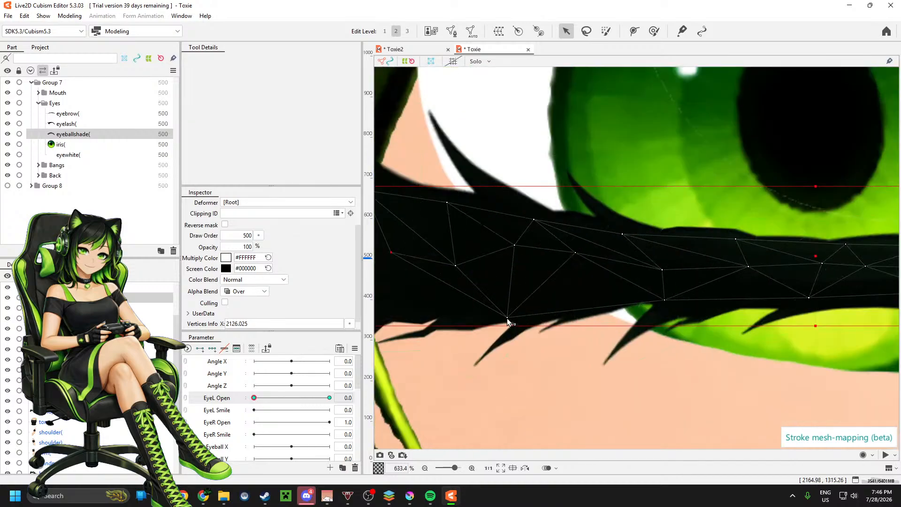
{"action": "left_click_drag", "start_coordinate": [507, 318], "coordinate": [489, 288]}
{"action": "scroll", "coordinate": [519, 278], "scroll_direction": "down", "scroll_amount": 4}
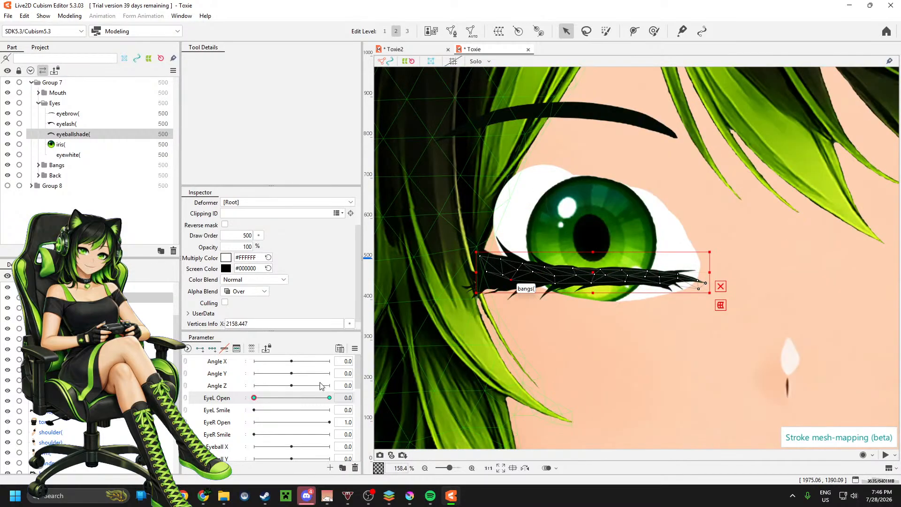
{"action": "mouse_move", "coordinate": [253, 398]}
{"action": "left_mouse_down"}
{"action": "mouse_move", "coordinate": [321, 398]}
{"action": "mouse_move", "coordinate": [283, 398]}
{"action": "mouse_move", "coordinate": [251, 412]}
{"action": "mouse_move", "coordinate": [299, 413]}
{"action": "mouse_move", "coordinate": [252, 413]}
{"action": "left_mouse_up"}
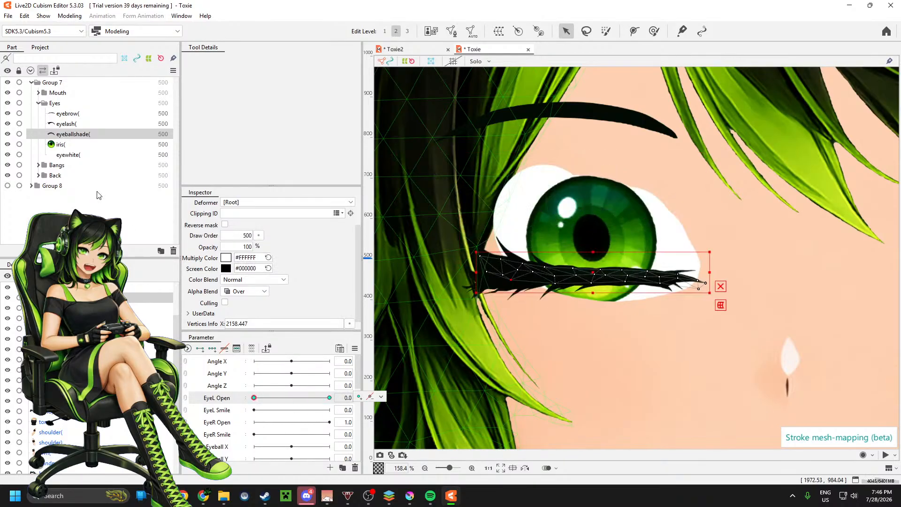
Step: Flatten the eyewhite from its upper and lower edges into the closed lash band, then check it while setting EyeL Open to 1.0
{"action": "left_click", "coordinate": [68, 155]}
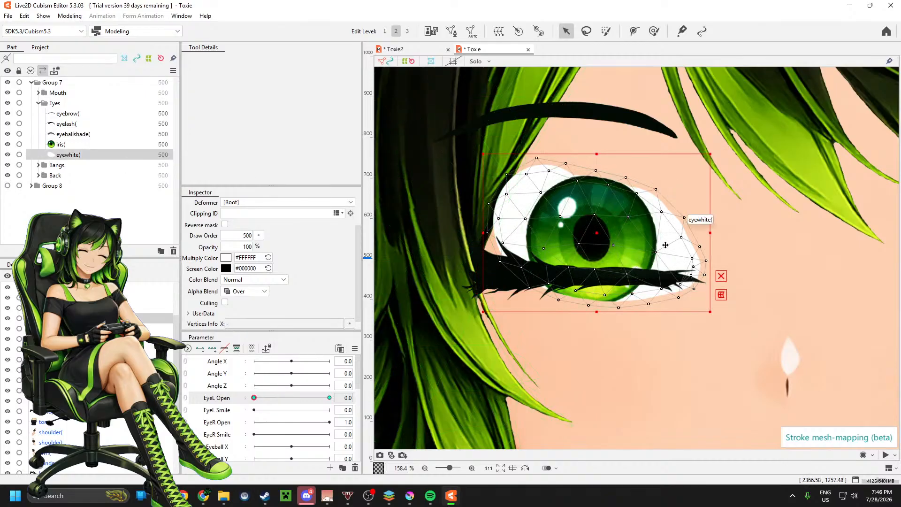
{"action": "scroll", "coordinate": [659, 240], "scroll_direction": "down", "scroll_amount": 3}
{"action": "scroll", "coordinate": [719, 260], "scroll_direction": "up", "scroll_amount": 4}
{"action": "scroll", "coordinate": [711, 267], "scroll_direction": "down", "scroll_amount": 2}
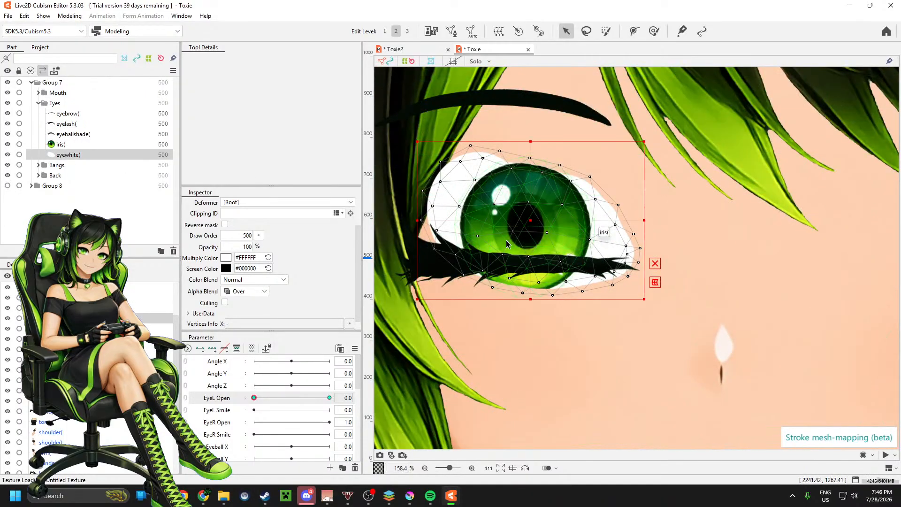
{"action": "scroll", "coordinate": [589, 243], "scroll_direction": "up", "scroll_amount": 3}
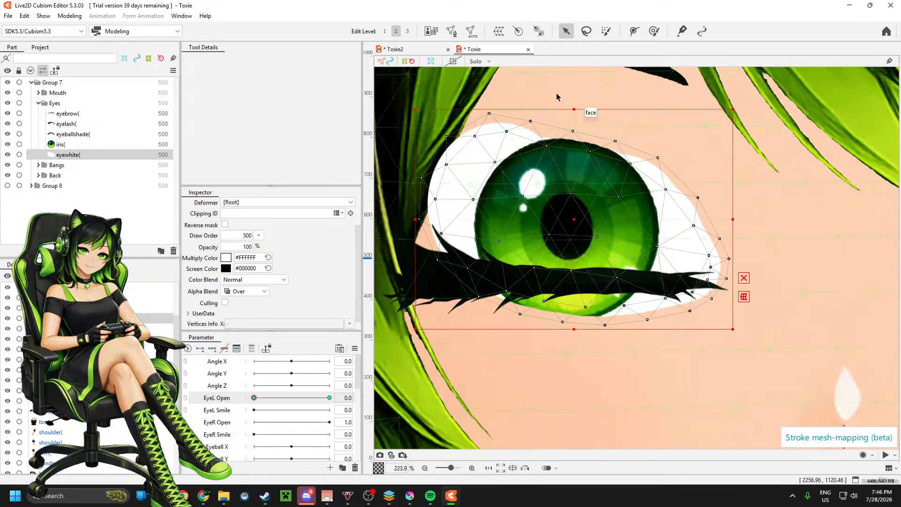
{"action": "left_click_drag", "start_coordinate": [574, 109], "coordinate": [587, 266]}
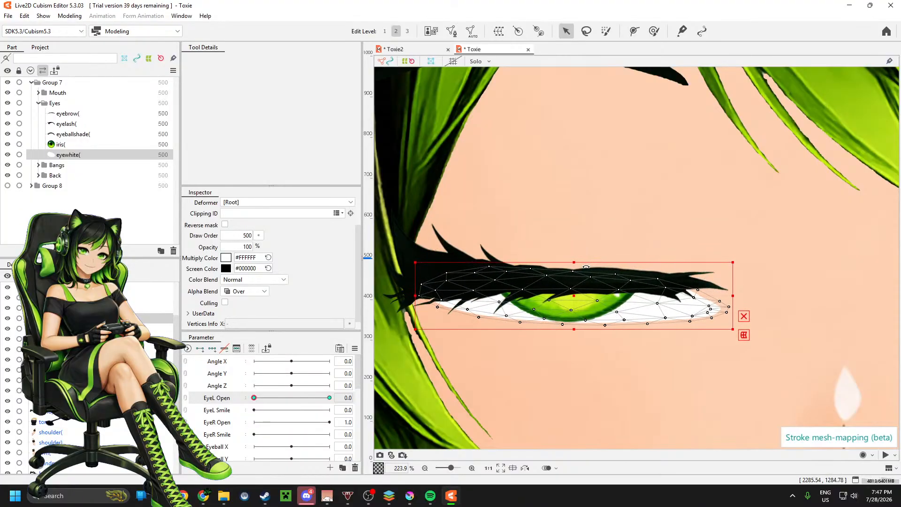
{"action": "left_click_drag", "start_coordinate": [574, 330], "coordinate": [581, 296]}
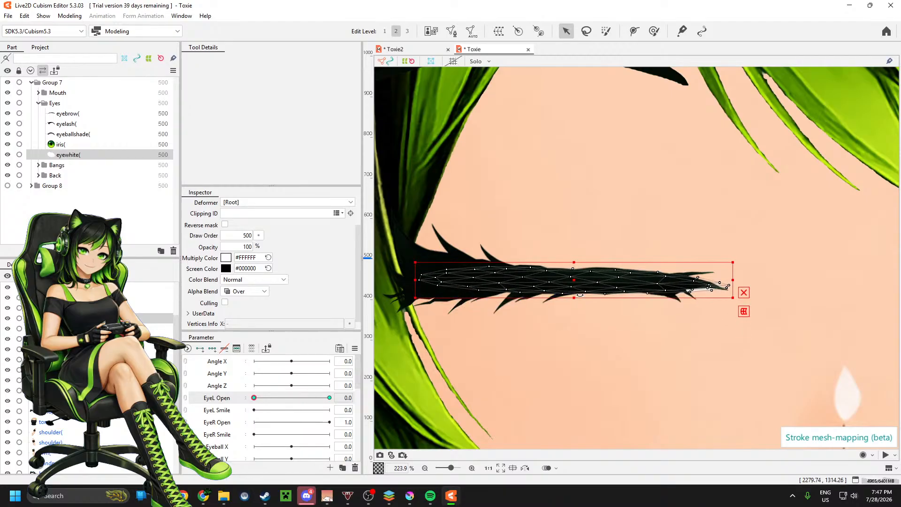
{"action": "scroll", "coordinate": [580, 295], "scroll_direction": "down", "scroll_amount": 5}
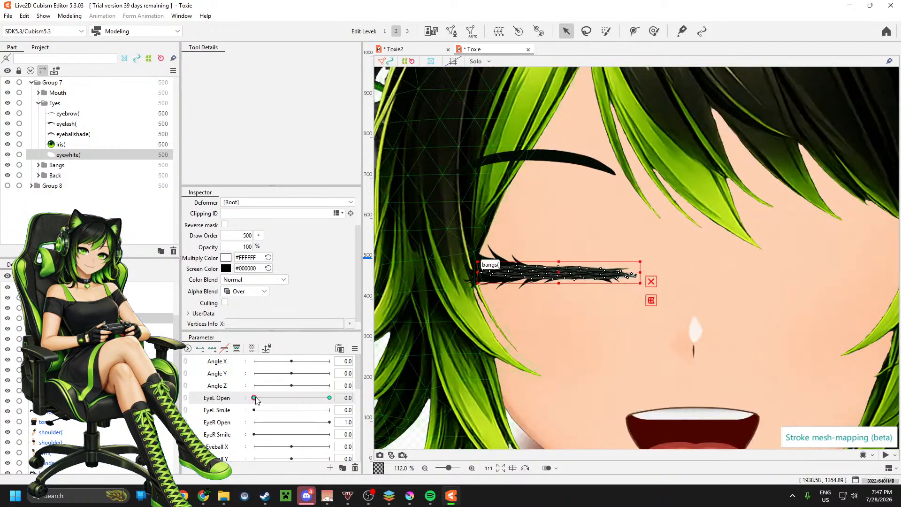
{"action": "left_click_drag", "start_coordinate": [256, 399], "coordinate": [412, 395]}
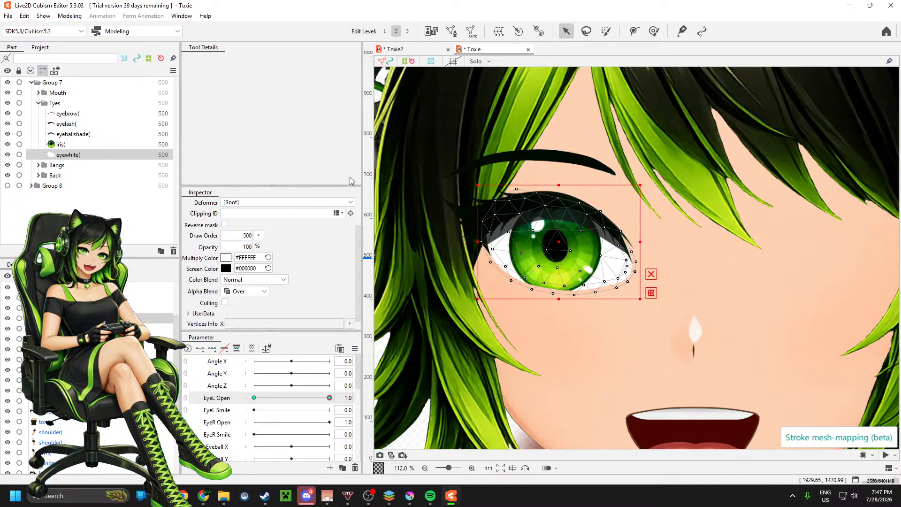
Step: Duplicate the five eye meshes from eyebrow to eyewhite in the Eyes part and delete the position-adjusting deformer pasted with them
{"action": "left_click", "coordinate": [69, 115], "text": "shift"}
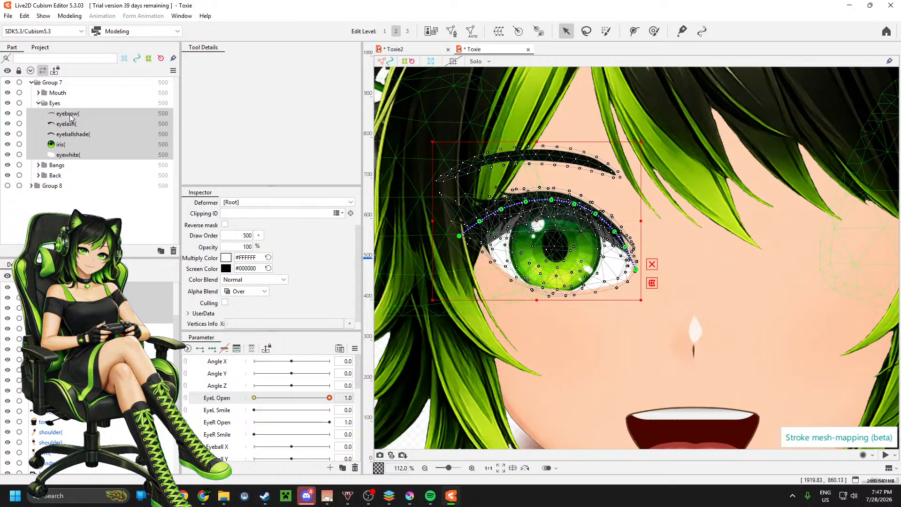
{"action": "left_click", "coordinate": [71, 117]}
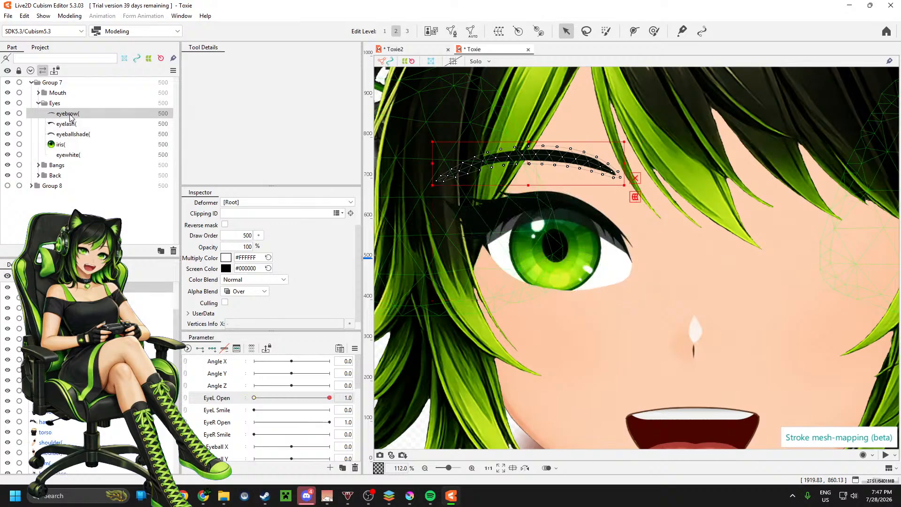
{"action": "left_click", "coordinate": [75, 153], "text": "shift"}
{"action": "right_click", "coordinate": [75, 155]}
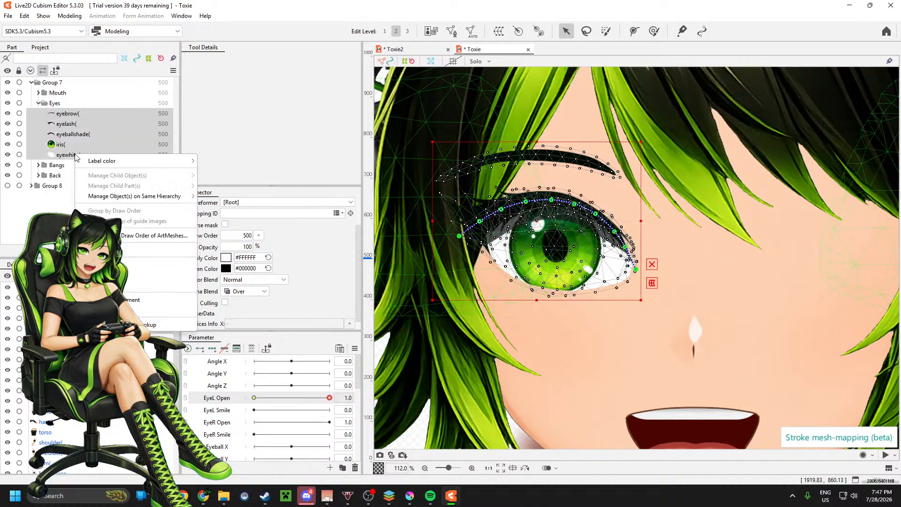
{"action": "left_click", "coordinate": [68, 15]}
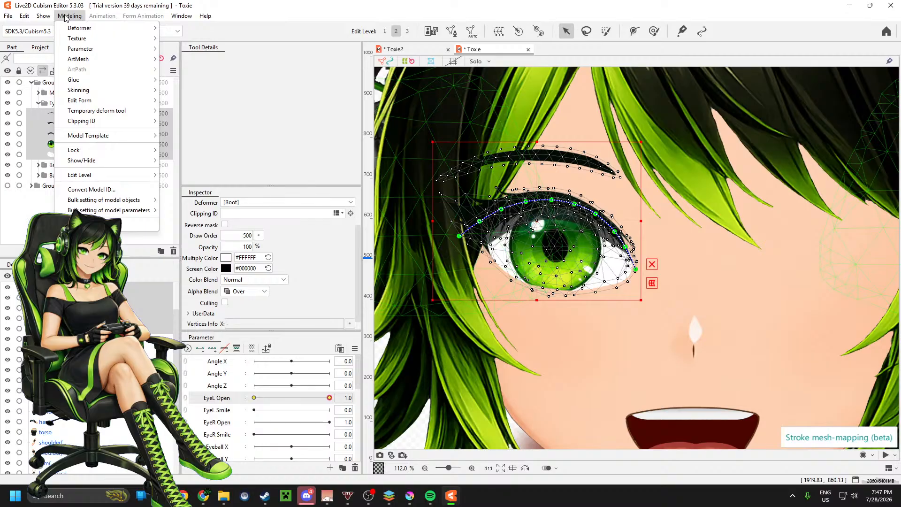
{"action": "mouse_move", "coordinate": [92, 104]}
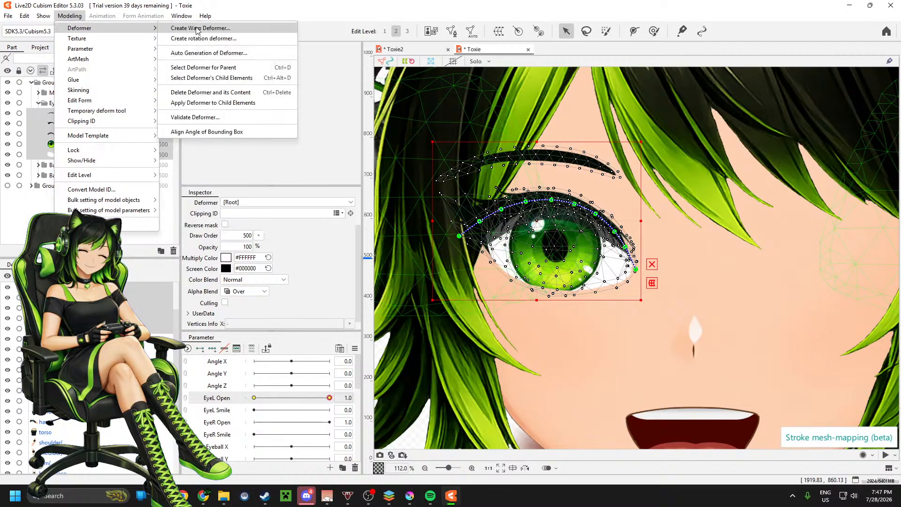
{"action": "left_click", "coordinate": [271, 14]}
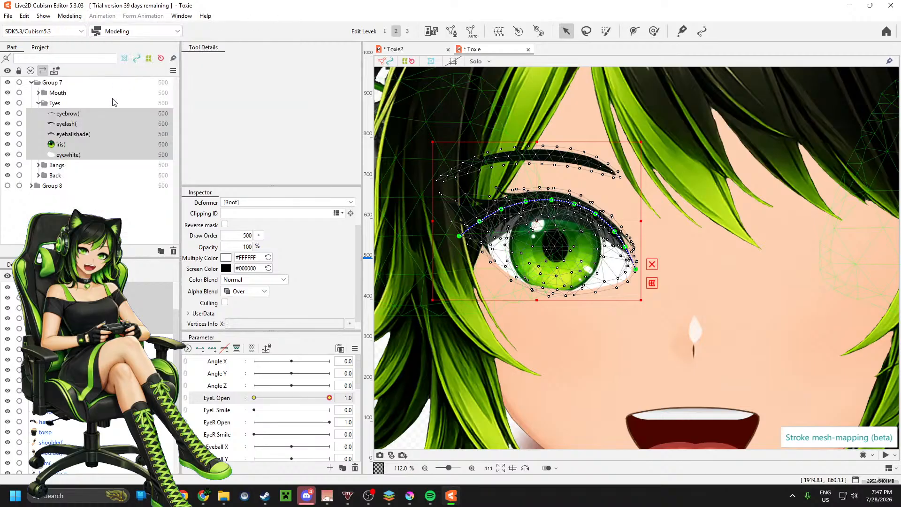
{"action": "key", "text": "ctrl+v"}
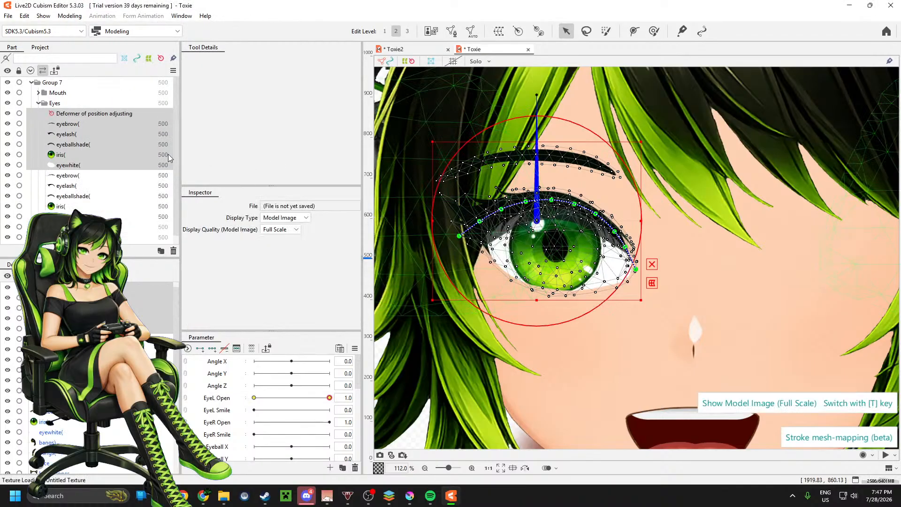
{"action": "left_click", "coordinate": [64, 115]}
{"action": "key", "text": "Delete"}
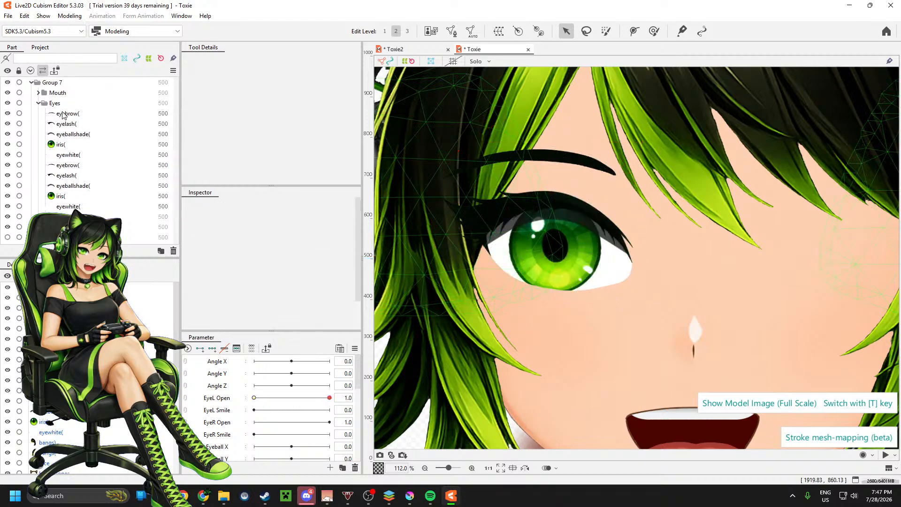
Step: Flip the five copied eye meshes horizontally with EyeL Open reflected, place them at the opposite eye, and check EyeL Open at 0.0
{"action": "left_click", "coordinate": [70, 114]}
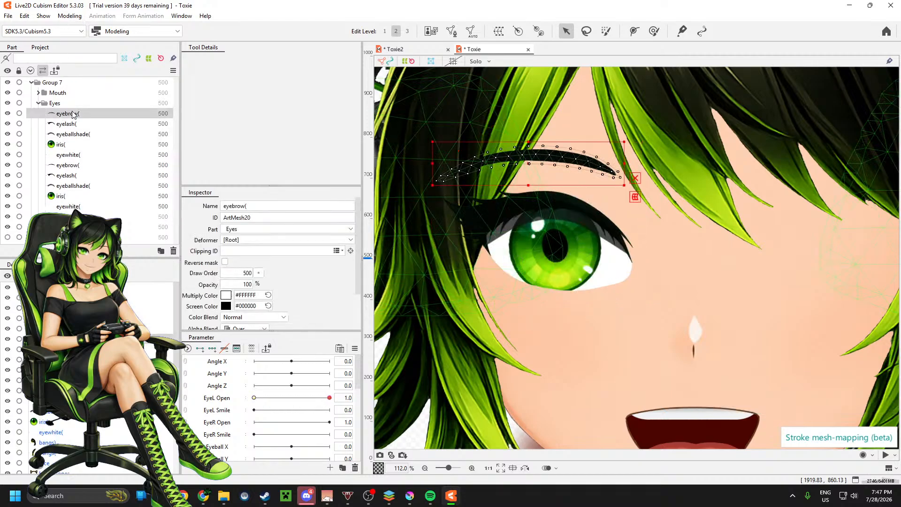
{"action": "left_click", "coordinate": [85, 157], "text": "shift"}
{"action": "left_click", "coordinate": [69, 16]}
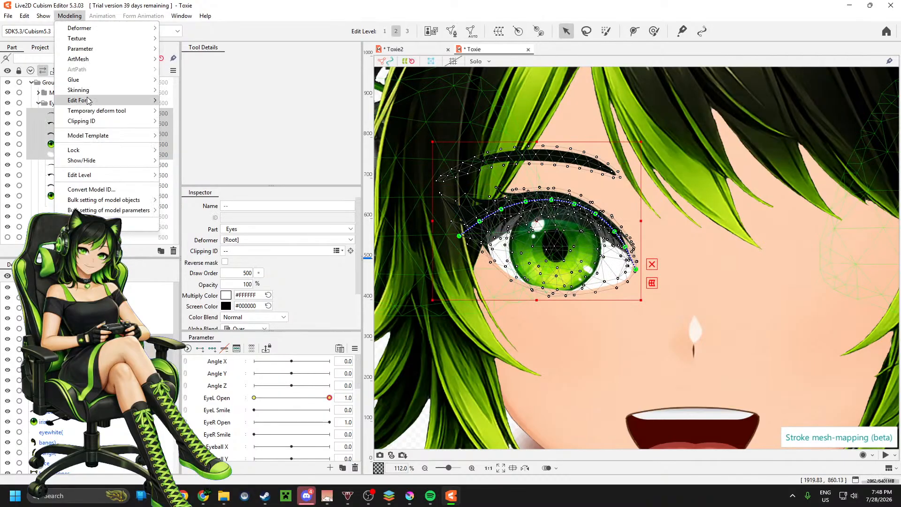
{"action": "mouse_move", "coordinate": [96, 145]}
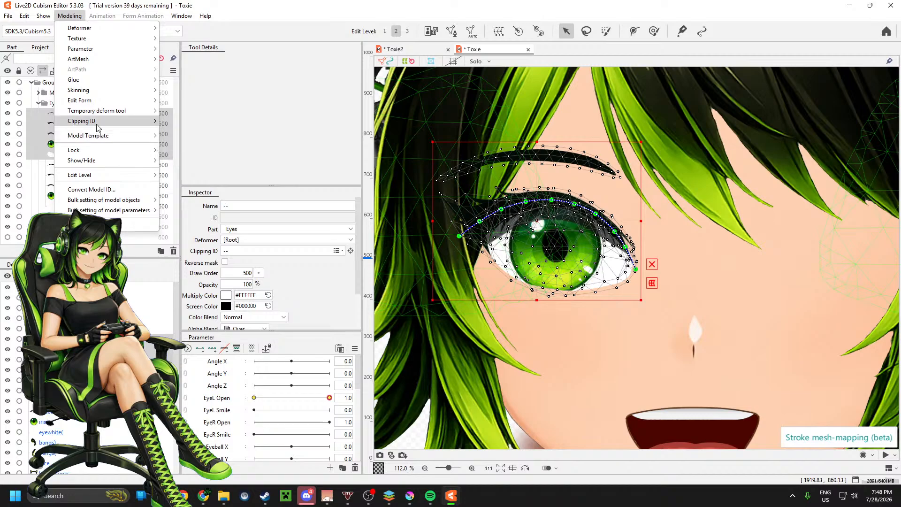
{"action": "mouse_move", "coordinate": [99, 101]}
{"action": "left_click", "coordinate": [199, 160]}
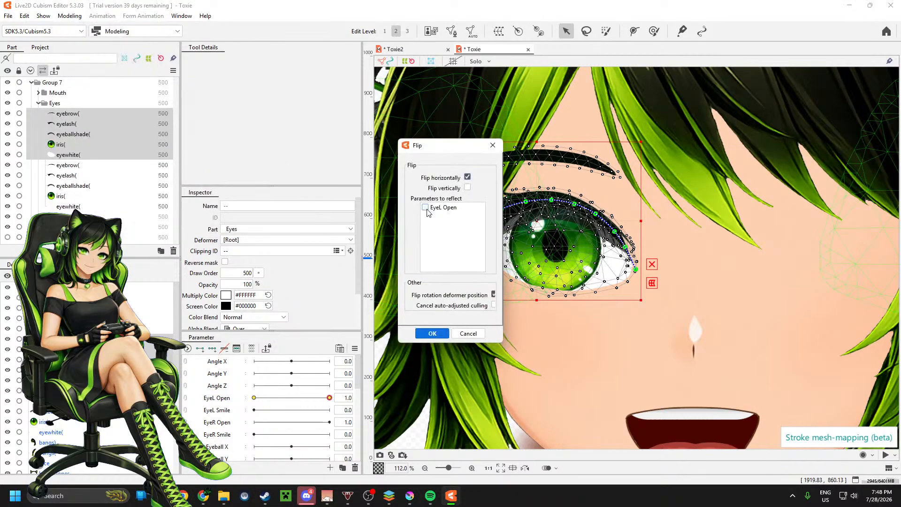
{"action": "left_click", "coordinate": [427, 335]}
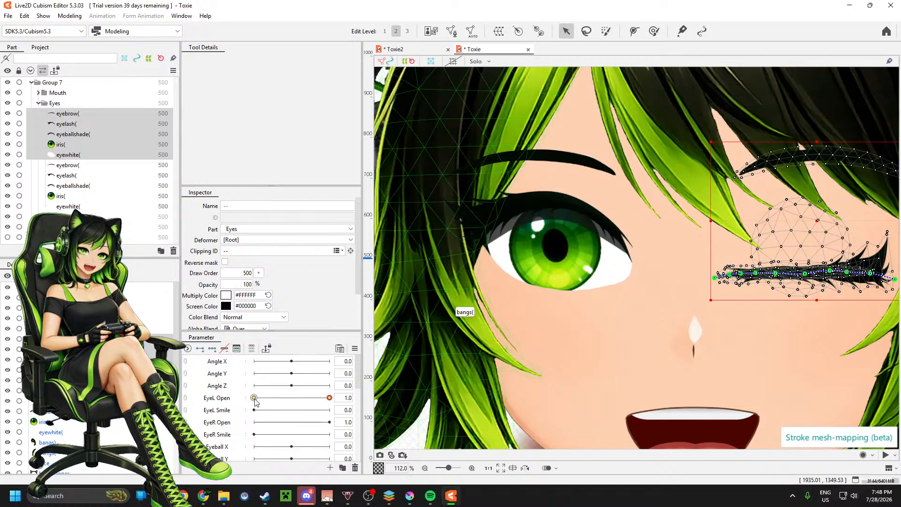
{"action": "left_click_drag", "start_coordinate": [255, 400], "coordinate": [216, 414]}
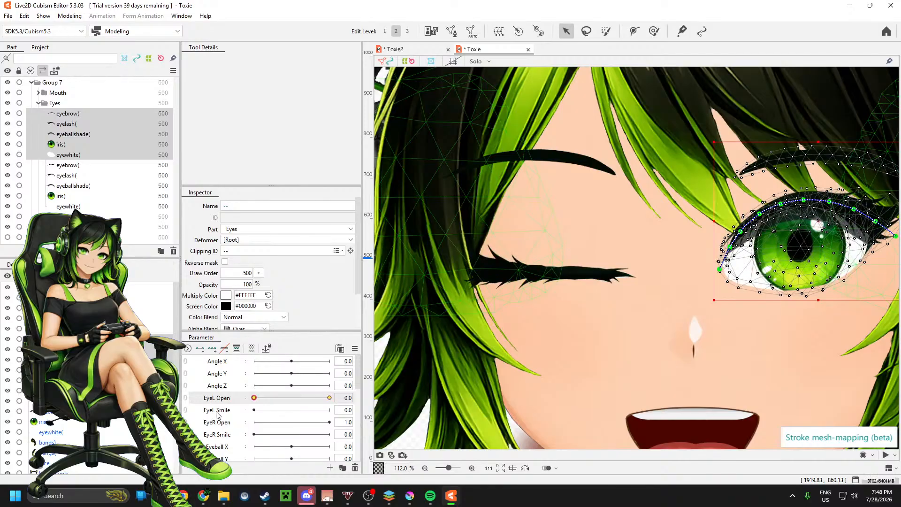
{"action": "left_click", "coordinate": [90, 170]}
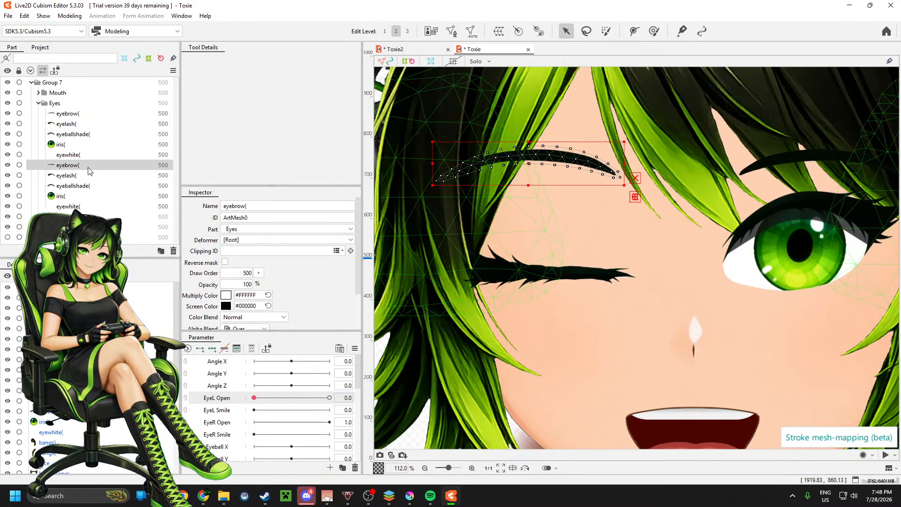
{"action": "left_click", "coordinate": [84, 206], "text": "shift"}
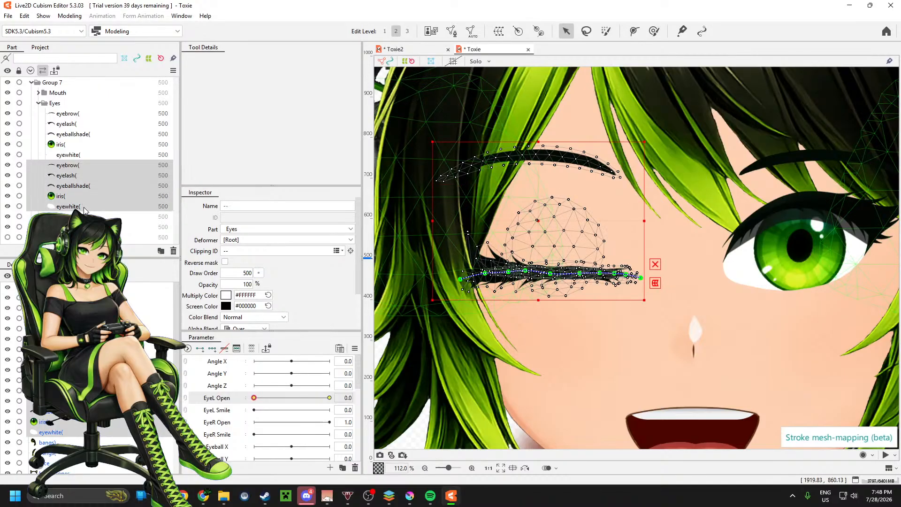
{"action": "left_click", "coordinate": [330, 398]}
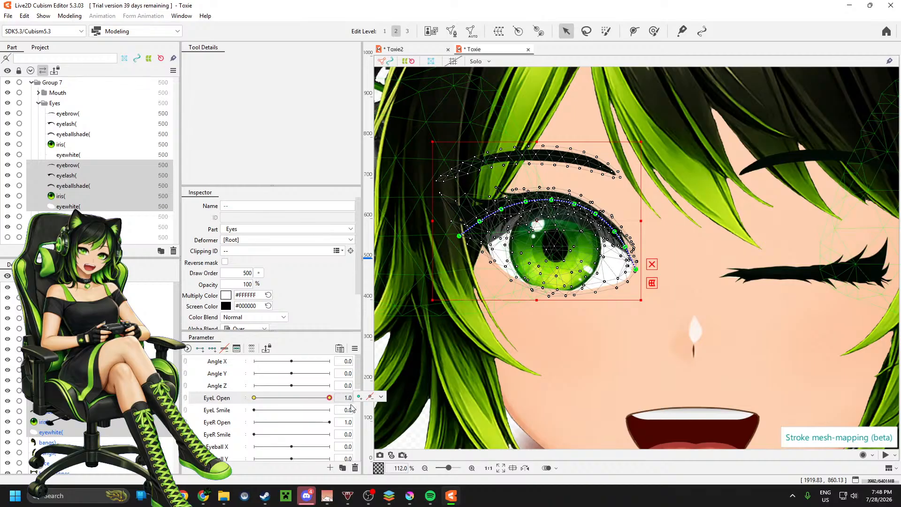
{"action": "left_click", "coordinate": [381, 397]}
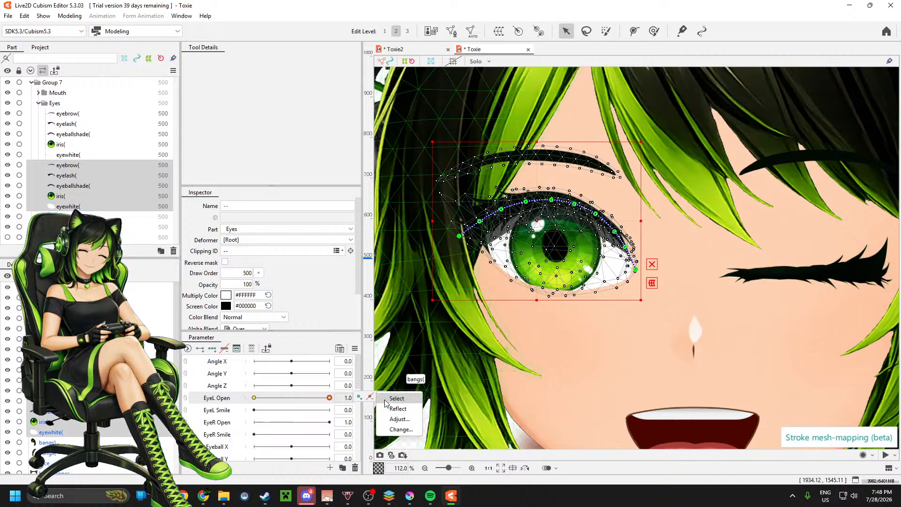
{"action": "left_click", "coordinate": [397, 430]}
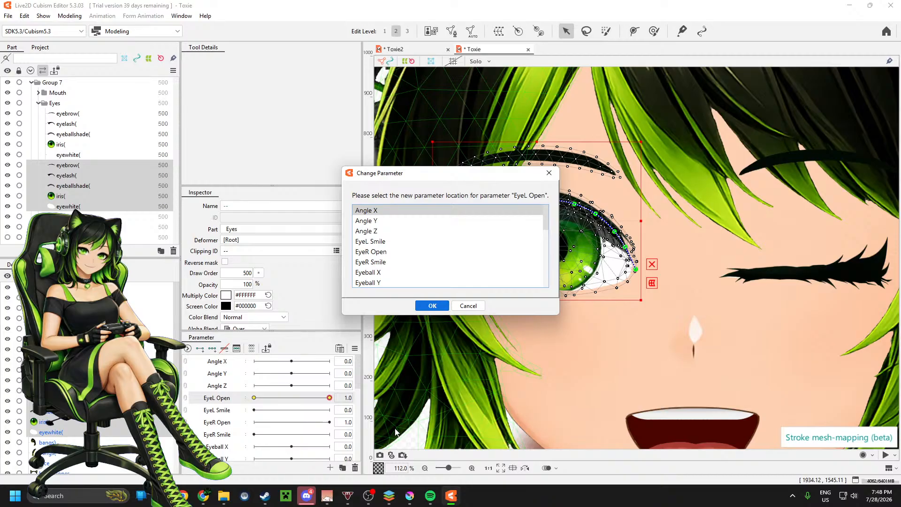
{"action": "left_click", "coordinate": [468, 305]}
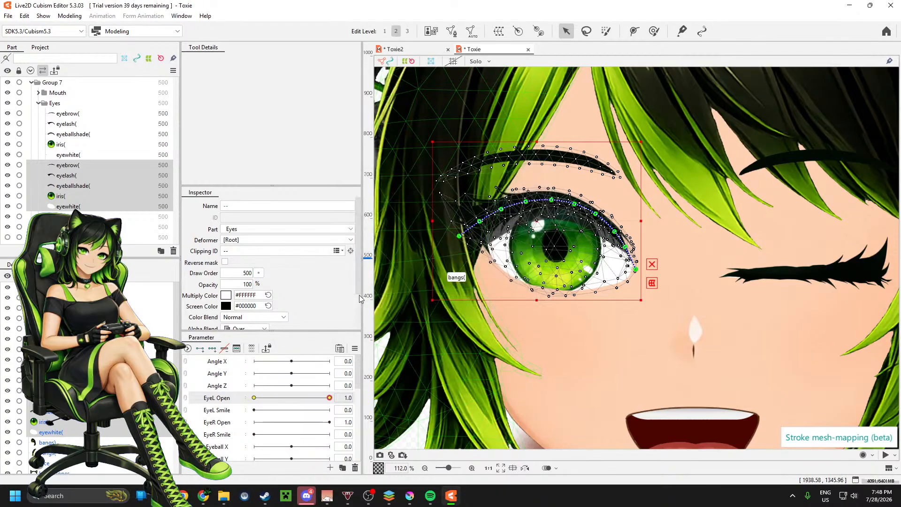
Step: Examine the EyeL Open keys on each flipped eye mesh and compare them with the original eyelash
{"action": "left_click", "coordinate": [88, 155]}
{"action": "left_click", "coordinate": [66, 115]}
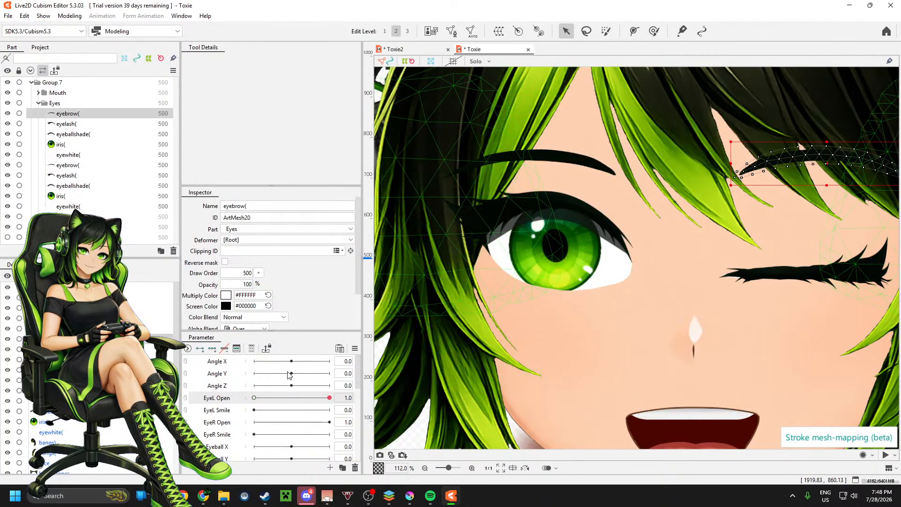
{"action": "mouse_move", "coordinate": [331, 400]}
{"action": "left_mouse_down"}
{"action": "mouse_move", "coordinate": [276, 397]}
{"action": "mouse_move", "coordinate": [330, 399]}
{"action": "left_mouse_up"}
{"action": "mouse_move", "coordinate": [314, 398]}
{"action": "left_mouse_down"}
{"action": "mouse_move", "coordinate": [272, 397]}
{"action": "mouse_move", "coordinate": [330, 398]}
{"action": "left_mouse_up"}
{"action": "left_click", "coordinate": [77, 126]}
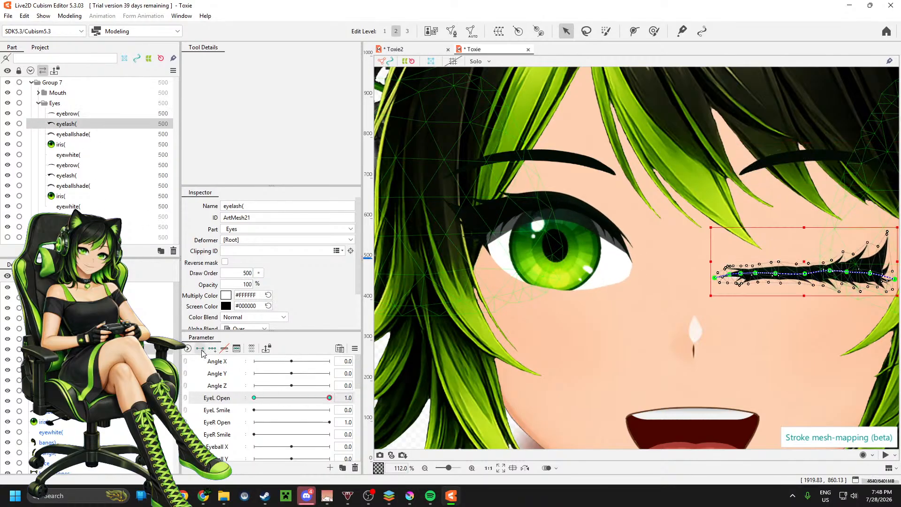
{"action": "left_click", "coordinate": [84, 134]}
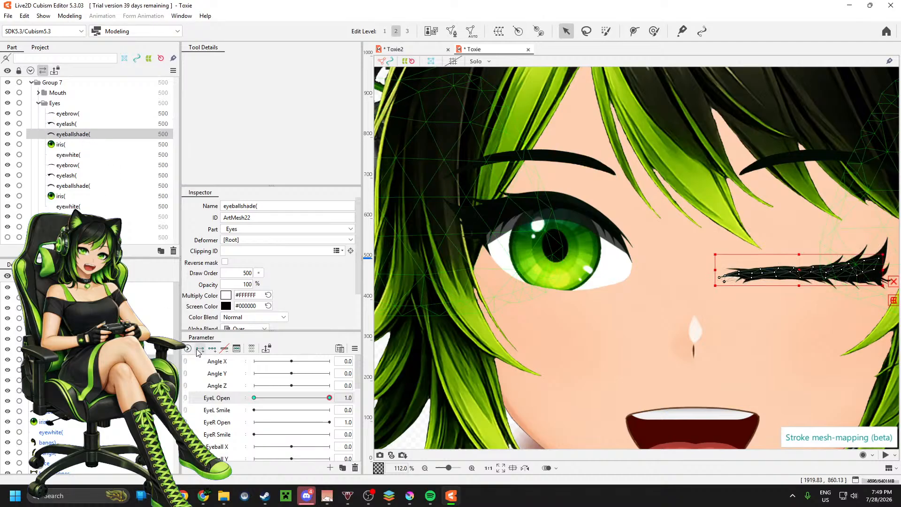
{"action": "left_click", "coordinate": [76, 146]}
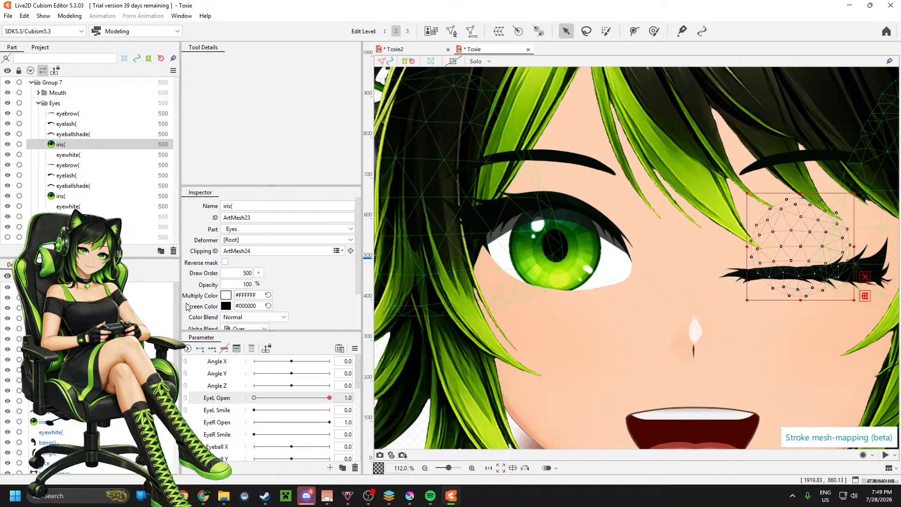
{"action": "left_click", "coordinate": [82, 156]}
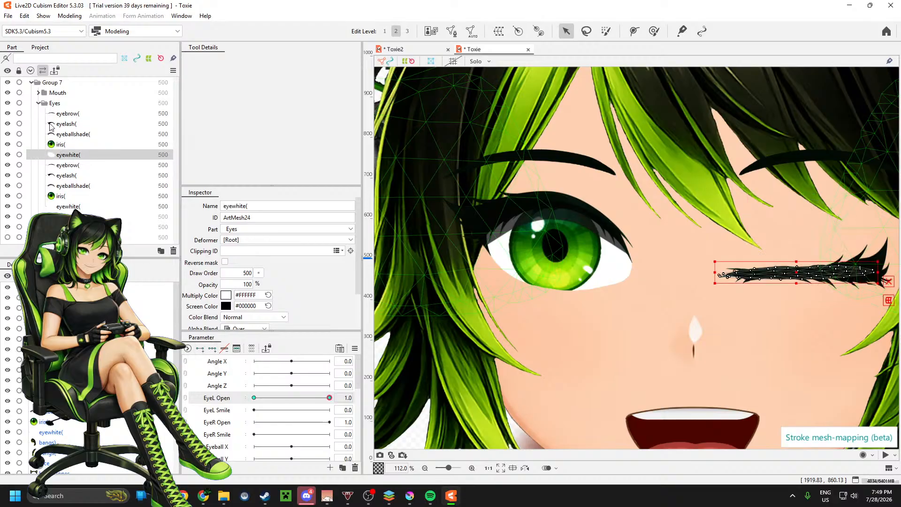
{"action": "left_click", "coordinate": [68, 114]}
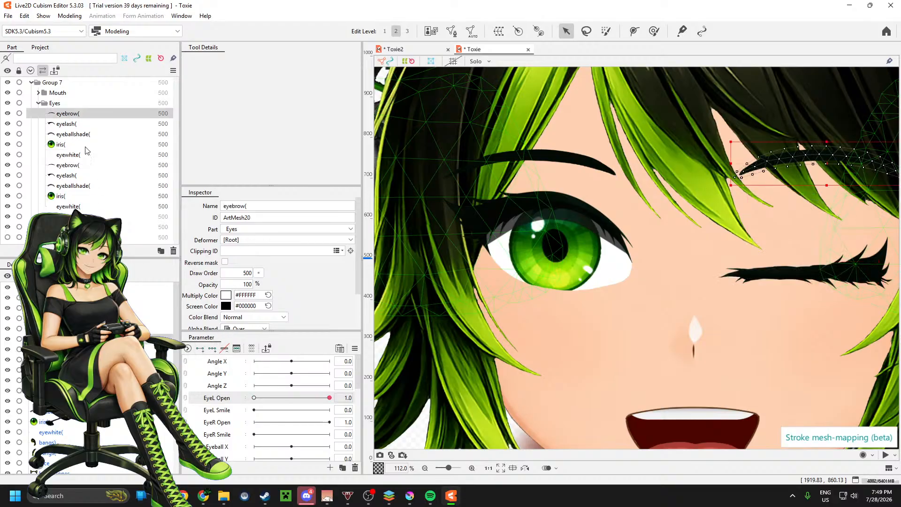
{"action": "left_click", "coordinate": [78, 123]}
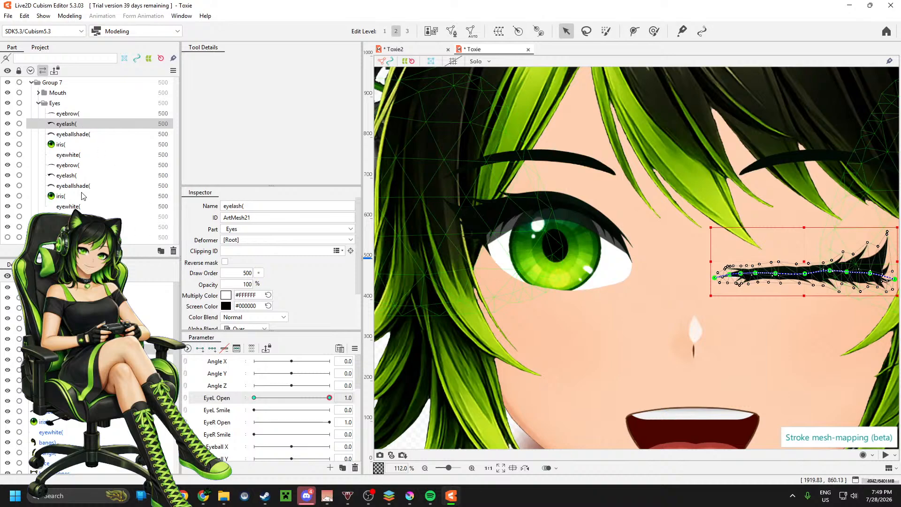
{"action": "left_click", "coordinate": [78, 176]}
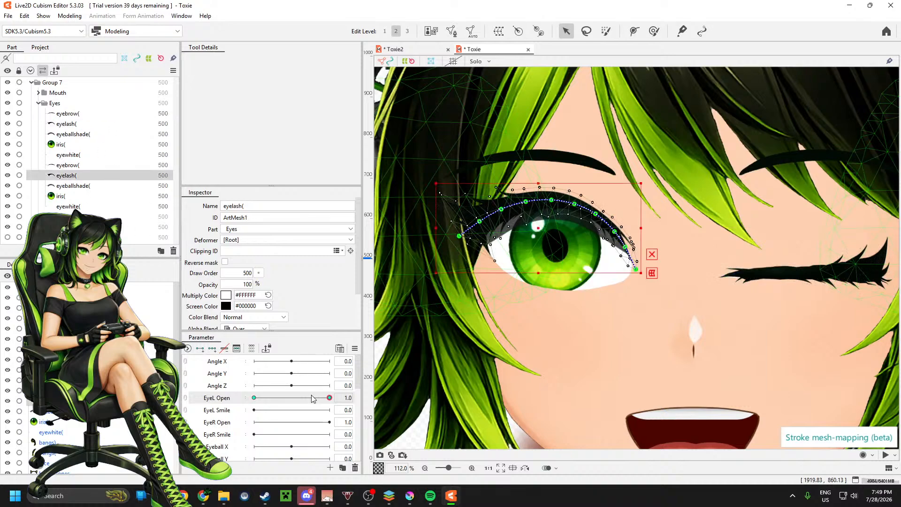
Step: Move the mirrored eyelash's keys from EyeL Open to the EyeR Open parameter with Change Parameter
{"action": "left_click", "coordinate": [83, 124]}
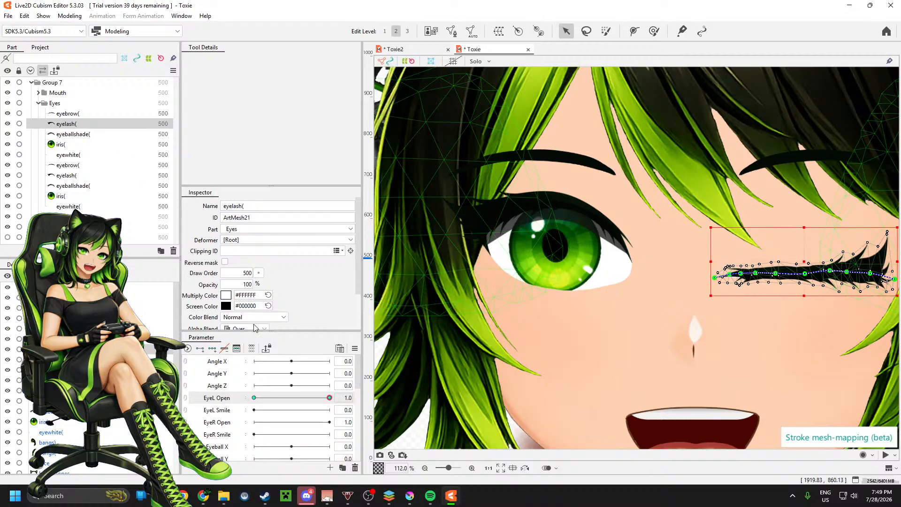
{"action": "left_click_drag", "start_coordinate": [280, 398], "coordinate": [337, 404]}
{"action": "mouse_move", "coordinate": [329, 399]}
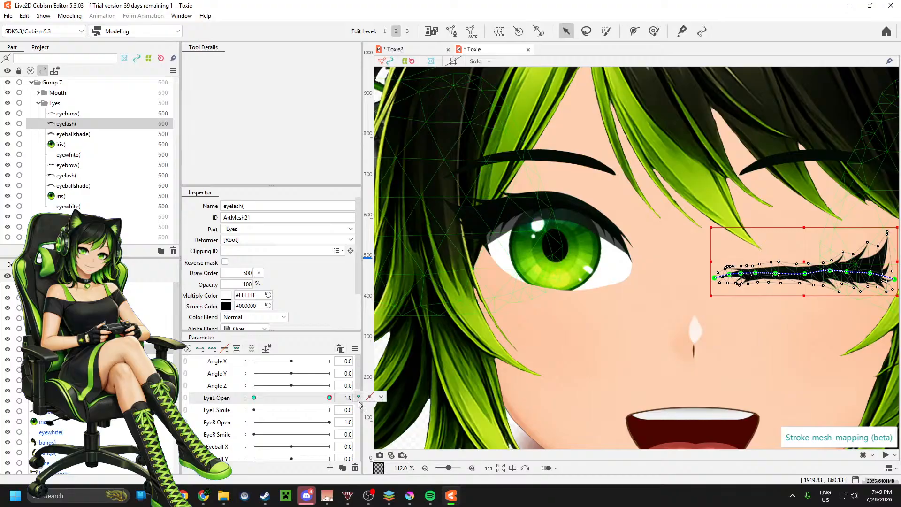
{"action": "left_click", "coordinate": [381, 397]}
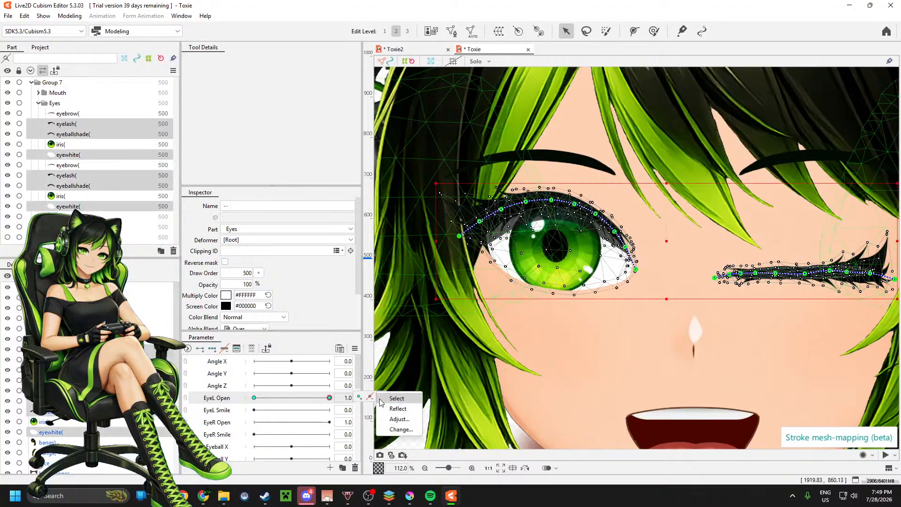
{"action": "left_click", "coordinate": [90, 133]}
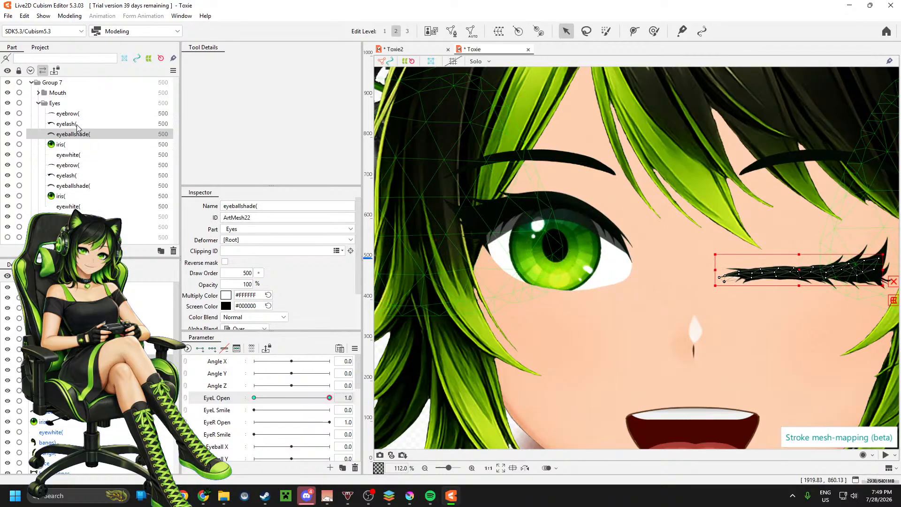
{"action": "left_click", "coordinate": [77, 124]}
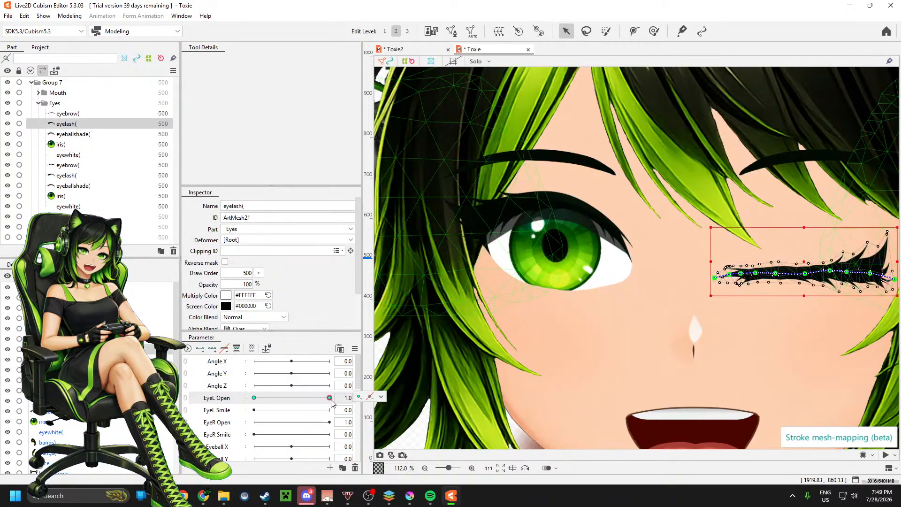
{"action": "left_click", "coordinate": [381, 398]}
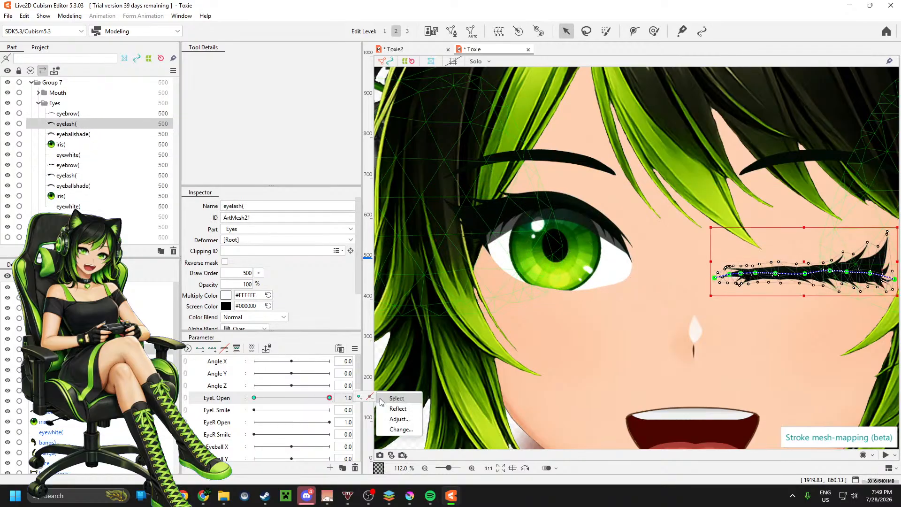
{"action": "left_click", "coordinate": [401, 430]}
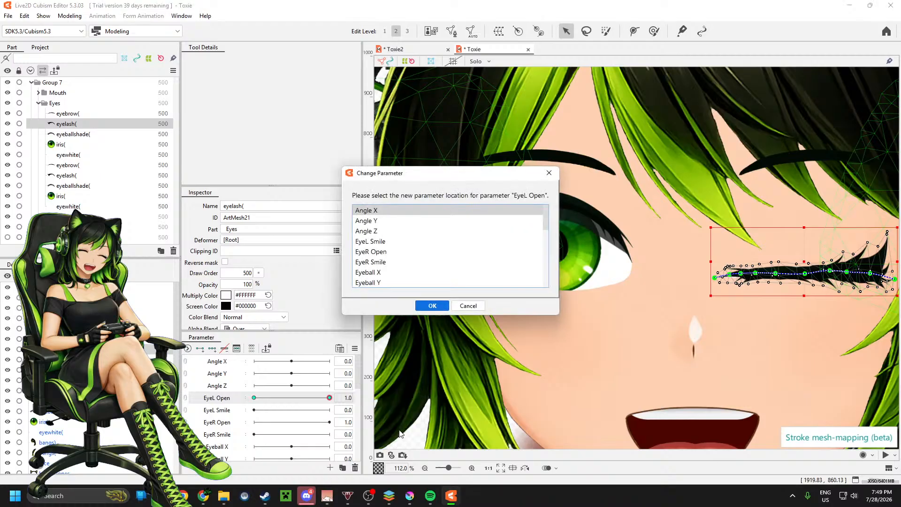
{"action": "left_click", "coordinate": [386, 253]}
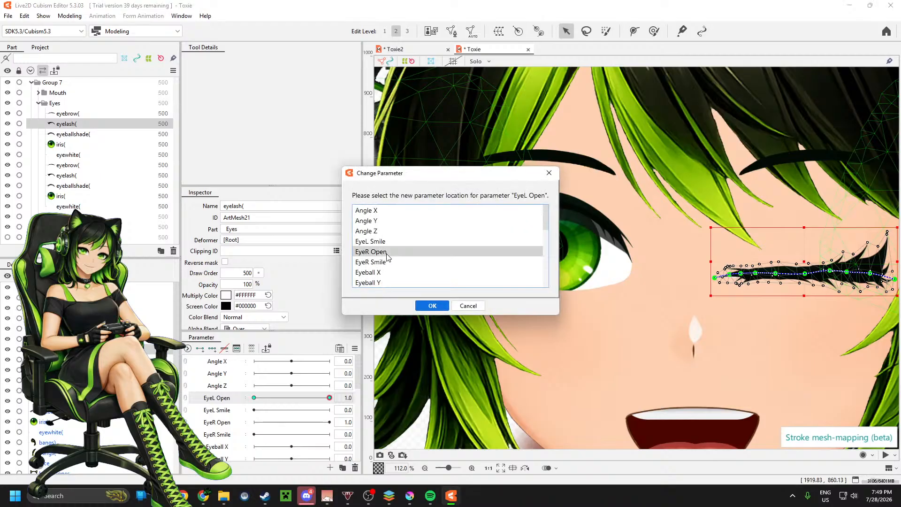
{"action": "left_click", "coordinate": [428, 309]}
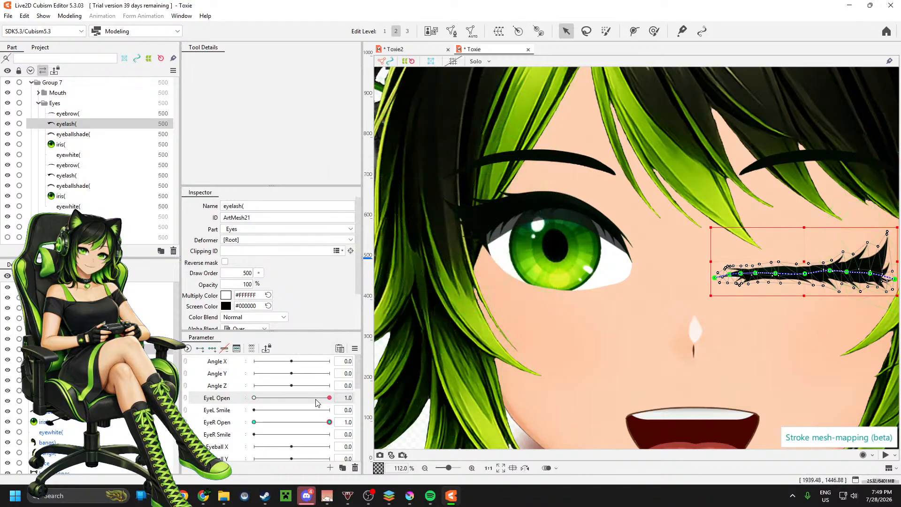
Step: Reflect the mirrored eyelash's EyeR Open keys and check the eyes with EyeL Open at 0.0 and EyeR Open at 1.0
{"action": "left_click", "coordinate": [254, 423]}
{"action": "left_click_drag", "start_coordinate": [252, 425], "coordinate": [328, 425]}
{"action": "left_click", "coordinate": [381, 422]}
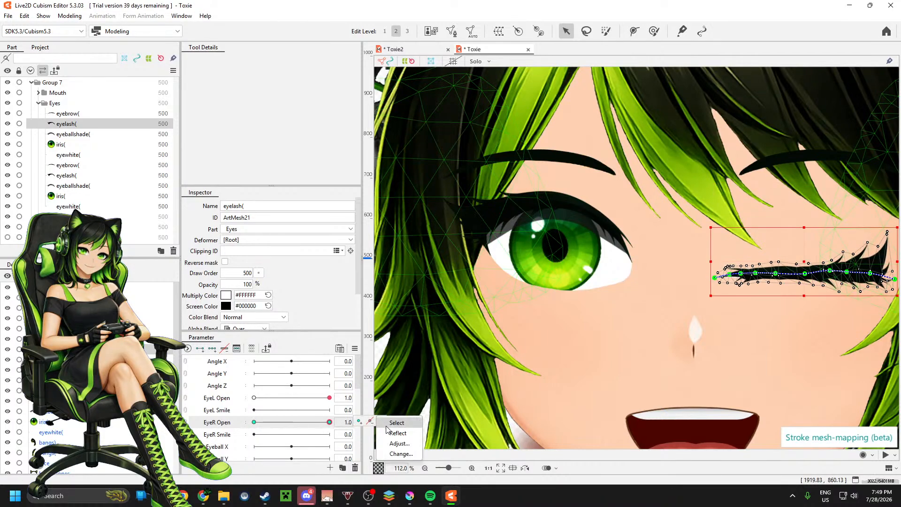
{"action": "left_click", "coordinate": [390, 433]}
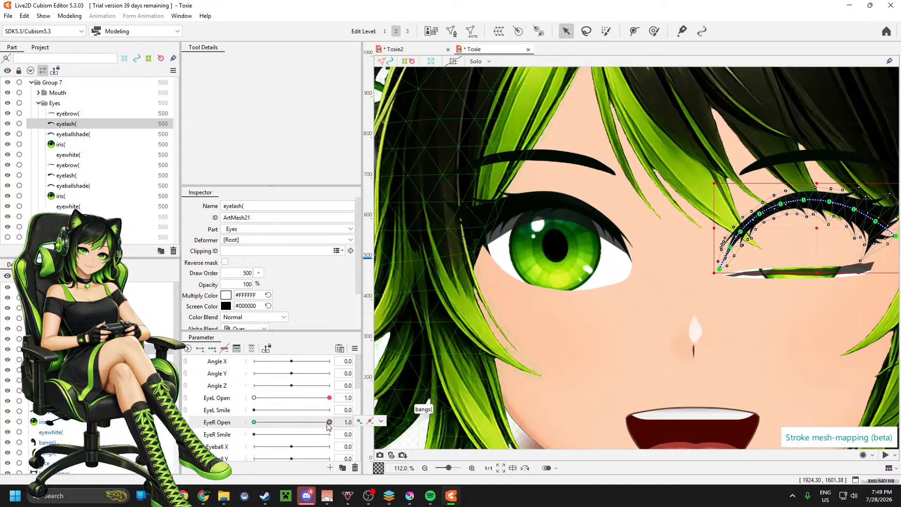
{"action": "left_click_drag", "start_coordinate": [330, 426], "coordinate": [248, 390]}
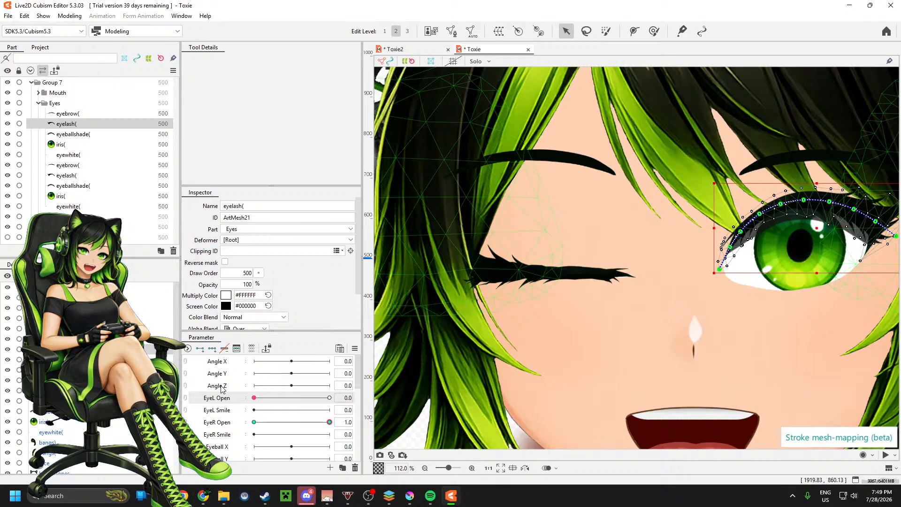
{"action": "left_click_drag", "start_coordinate": [221, 386], "coordinate": [220, 386]}
Step: Move the mirrored eyeballshade's keys from EyeL Open to the EyeR Open parameter
{"action": "left_click", "coordinate": [87, 136]}
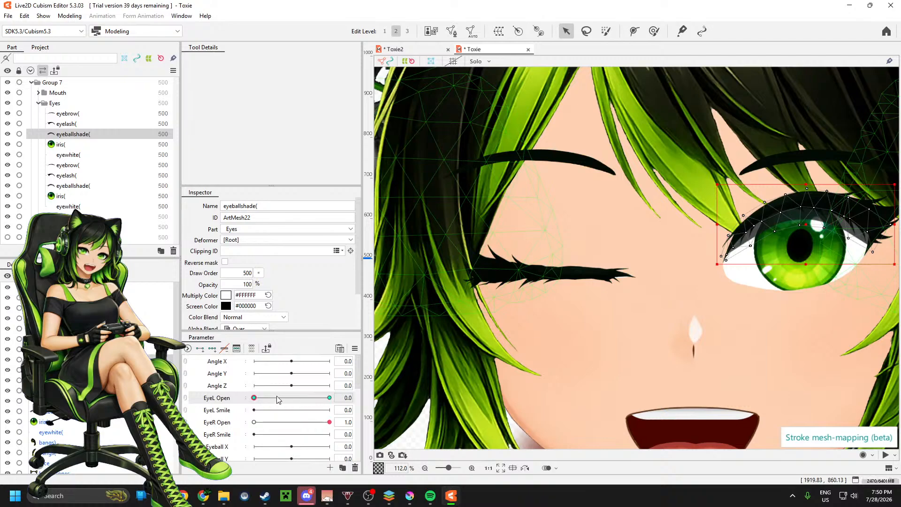
{"action": "left_click_drag", "start_coordinate": [280, 398], "coordinate": [252, 399]}
{"action": "left_click", "coordinate": [381, 397]}
{"action": "left_click", "coordinate": [402, 429]}
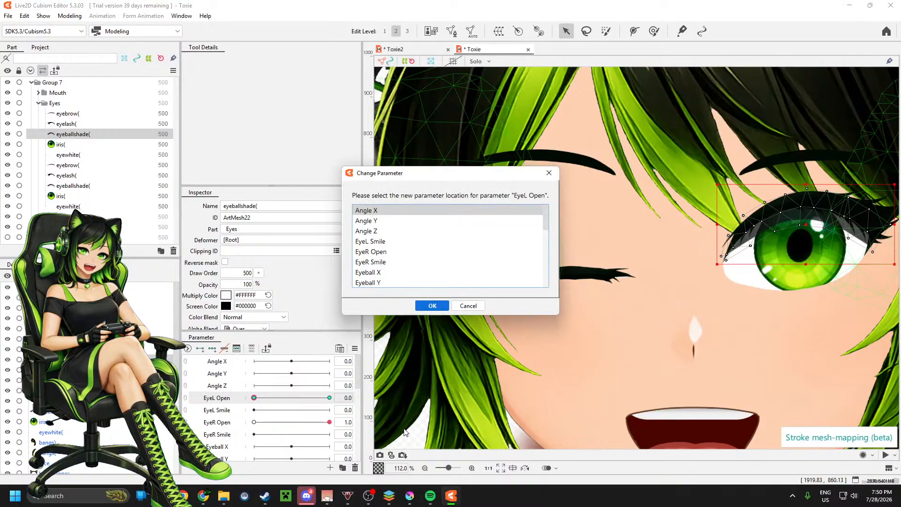
{"action": "left_click", "coordinate": [379, 254]}
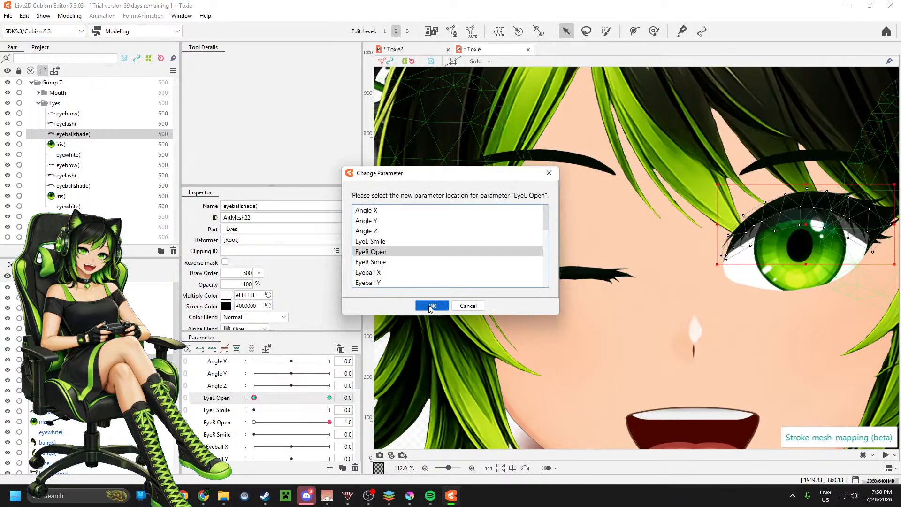
{"action": "left_click", "coordinate": [431, 307]}
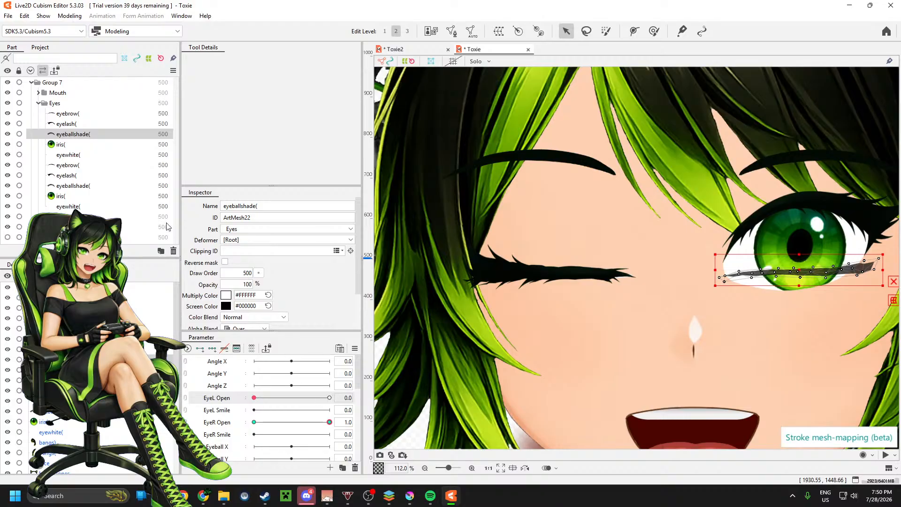
Step: Transfer the mirrored eyewhite's EyeL Open keys to the EyeR Open parameter
{"action": "left_click", "coordinate": [73, 157]}
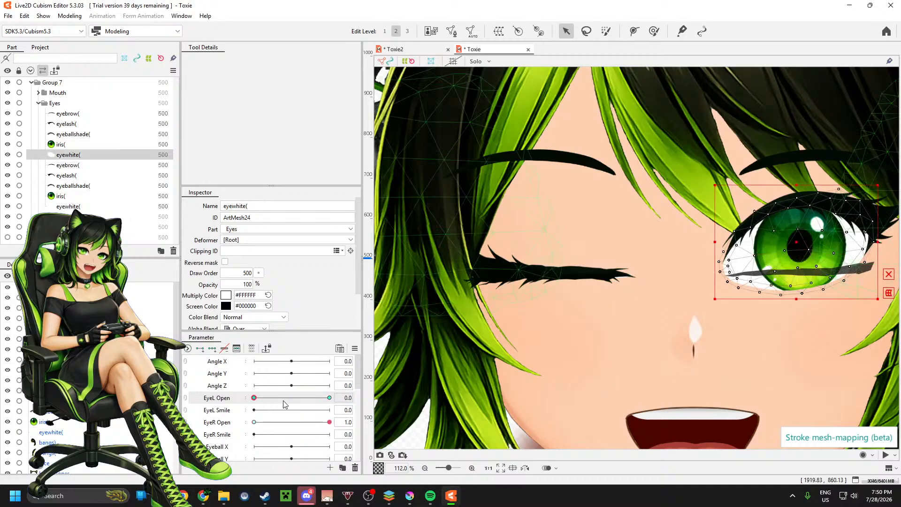
{"action": "left_click_drag", "start_coordinate": [262, 399], "coordinate": [330, 398]}
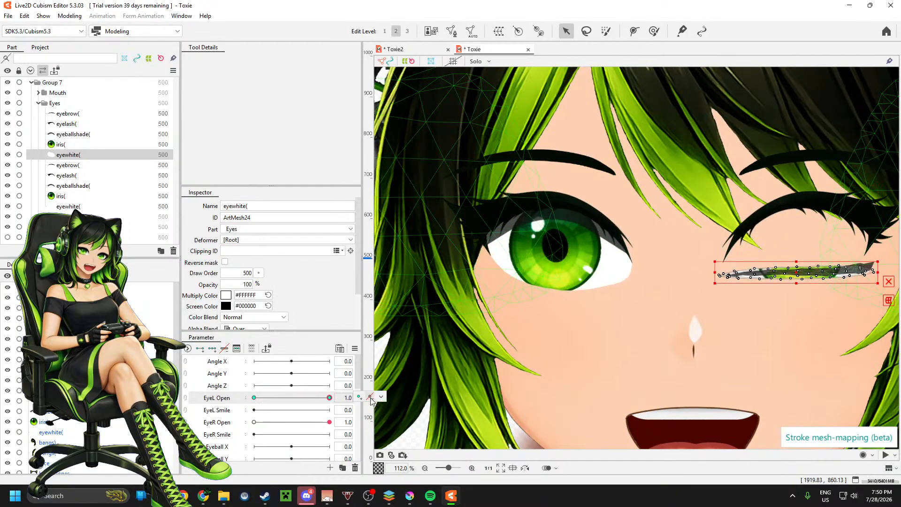
{"action": "left_click", "coordinate": [370, 398]}
{"action": "left_click", "coordinate": [400, 429]}
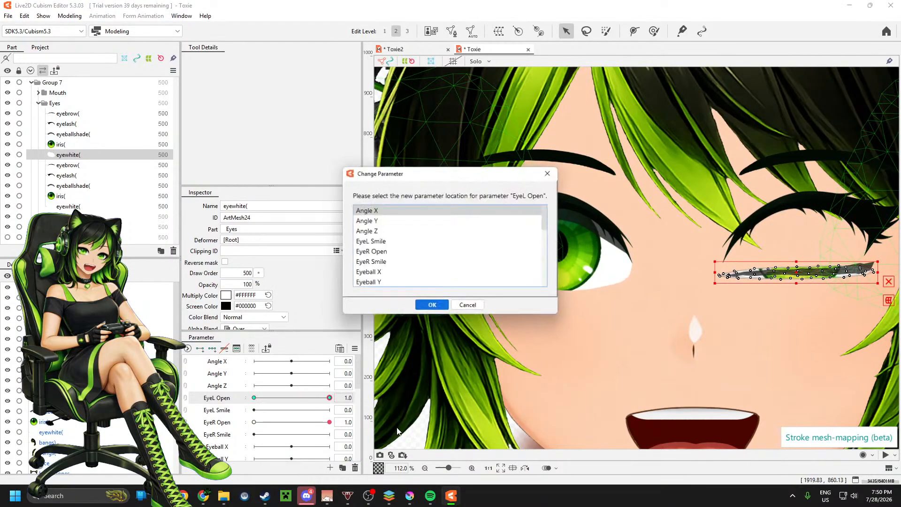
{"action": "left_click", "coordinate": [377, 252]}
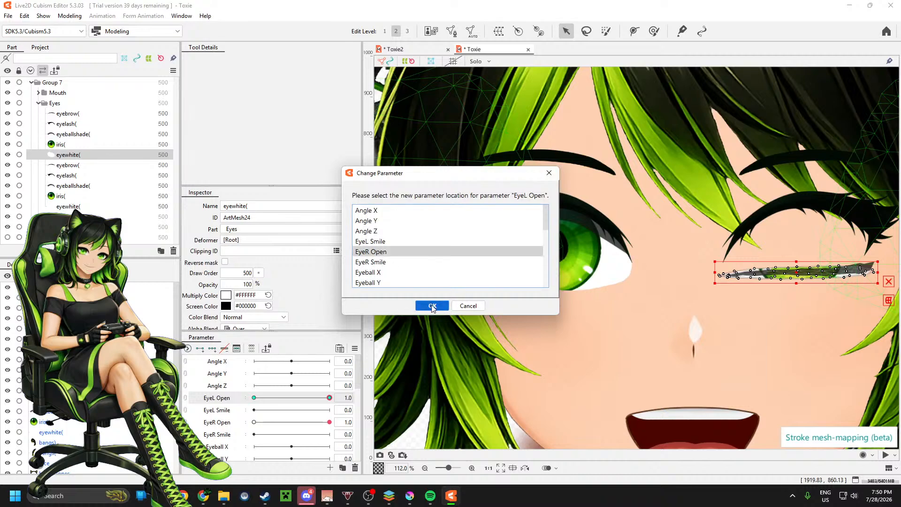
{"action": "left_click", "coordinate": [432, 306]}
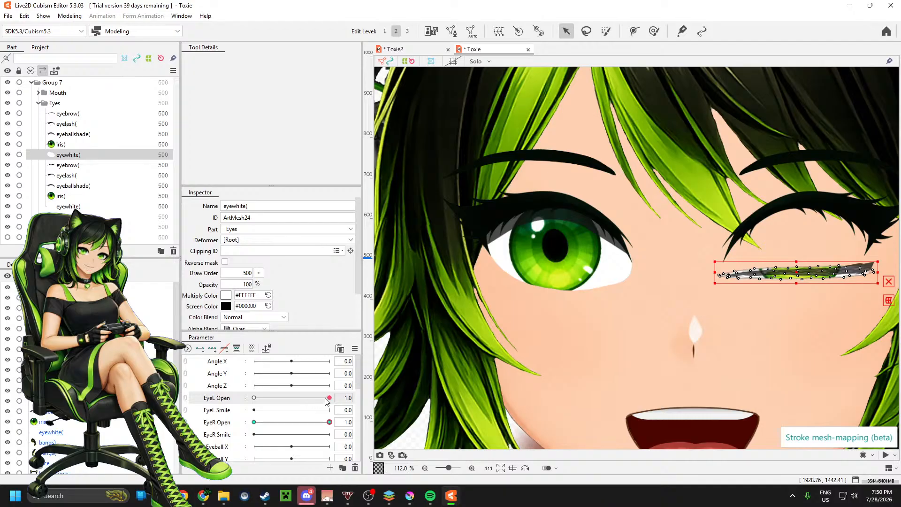
Step: Reflect the EyeR Open keys of the mirrored eyewhite and the mirrored eyeballshade
{"action": "left_click_drag", "start_coordinate": [327, 400], "coordinate": [336, 422]}
{"action": "left_click", "coordinate": [381, 421]}
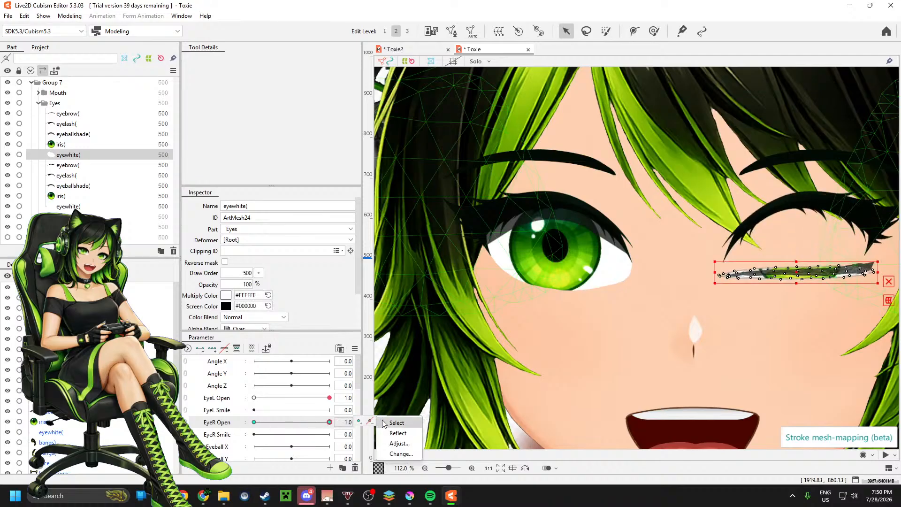
{"action": "left_click", "coordinate": [390, 435]}
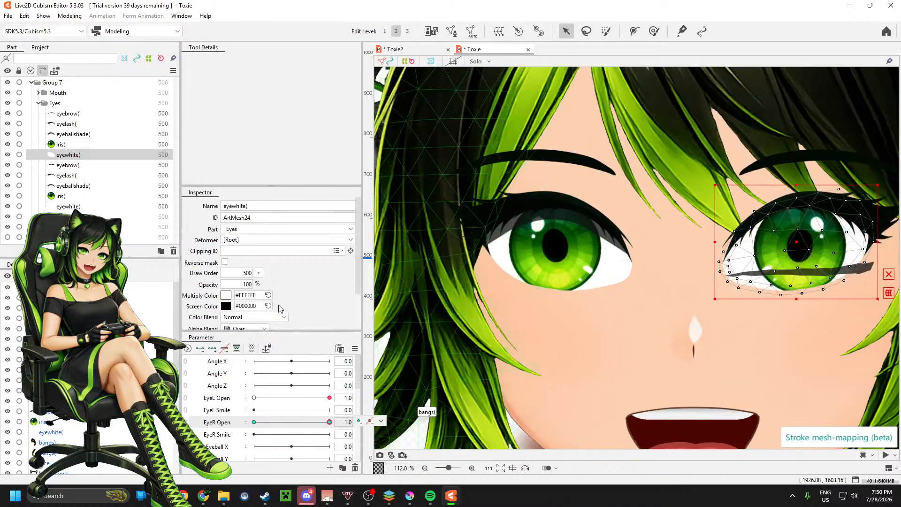
{"action": "left_click", "coordinate": [80, 134]}
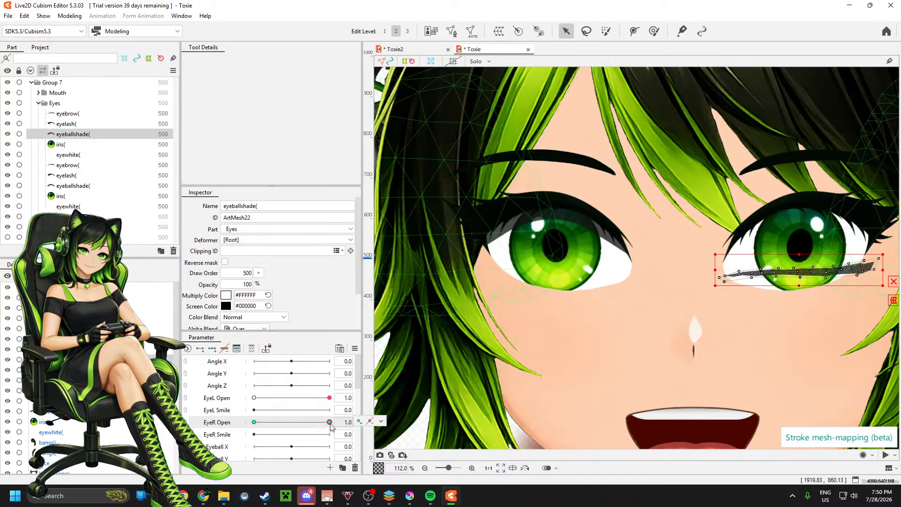
{"action": "left_click", "coordinate": [381, 421]}
{"action": "left_click", "coordinate": [397, 437]}
{"action": "left_click", "coordinate": [381, 421]}
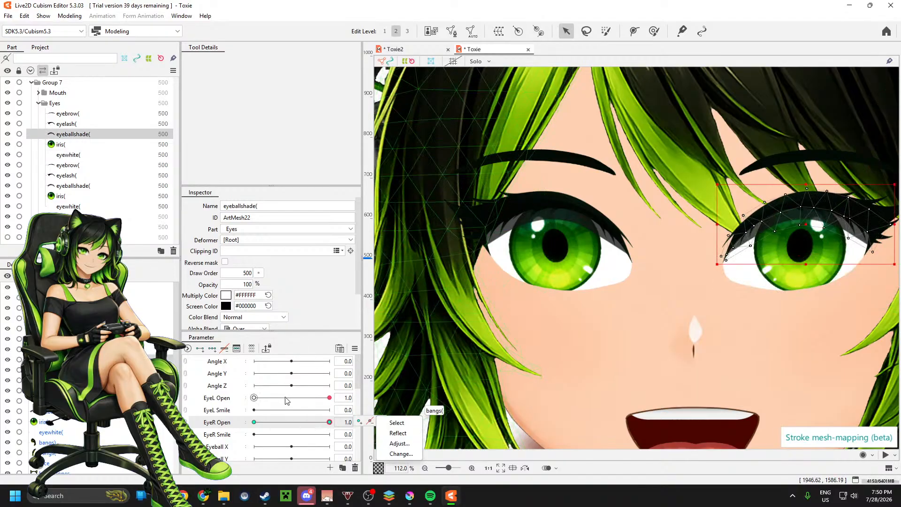
Step: Check both eyes' blinks separately with EyeL Open and EyeR Open, finishing with both at 1.0
{"action": "left_click_drag", "start_coordinate": [329, 422], "coordinate": [361, 388]}
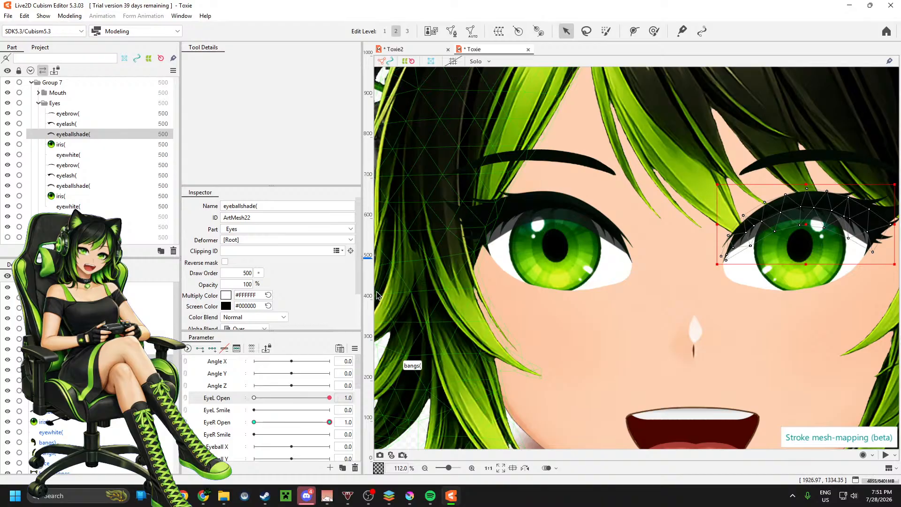
{"action": "left_click_drag", "start_coordinate": [317, 399], "coordinate": [254, 398]}
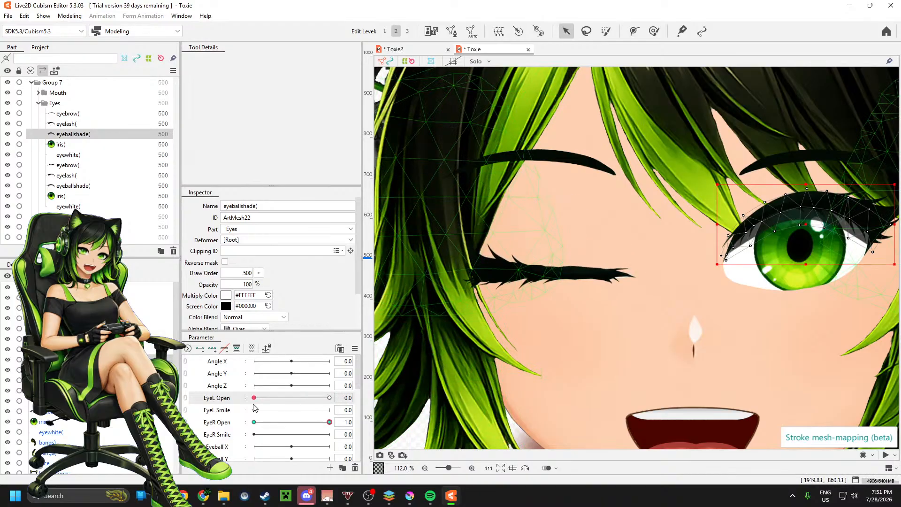
{"action": "left_click_drag", "start_coordinate": [325, 424], "coordinate": [353, 427]}
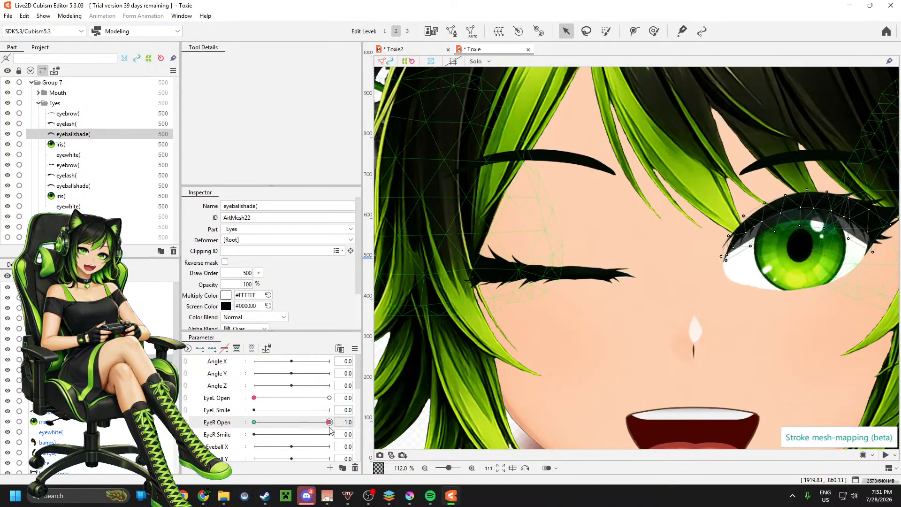
{"action": "left_click_drag", "start_coordinate": [310, 398], "coordinate": [361, 398]}
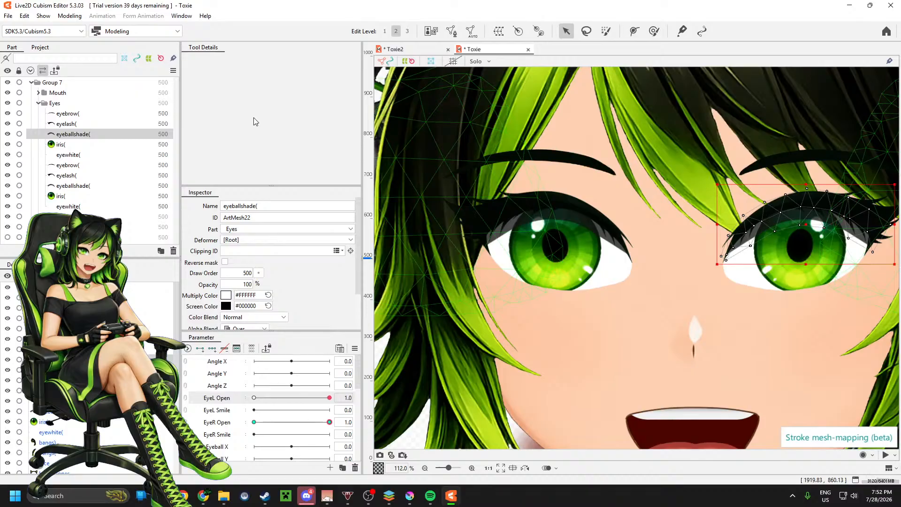
Step: Save the model as Toxie.cmo3 in the 2.0 folder
{"action": "left_click", "coordinate": [8, 16]}
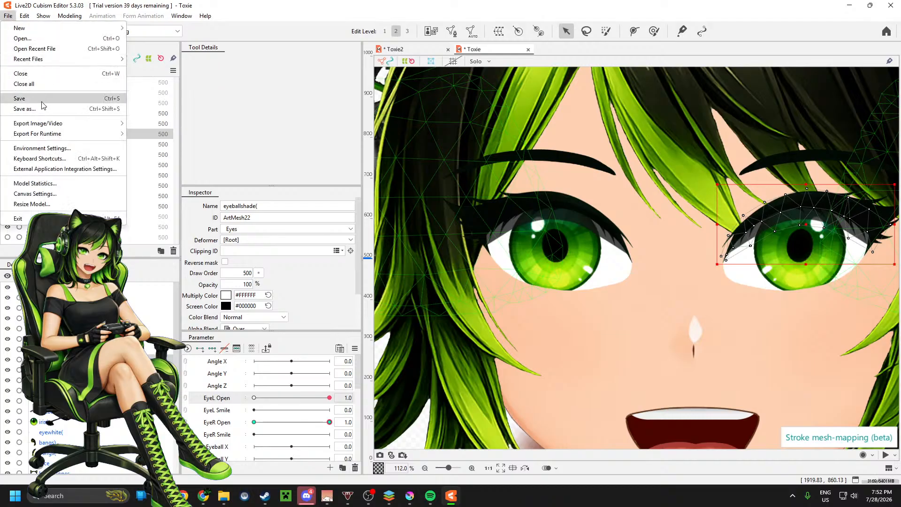
{"action": "left_click", "coordinate": [118, 99]}
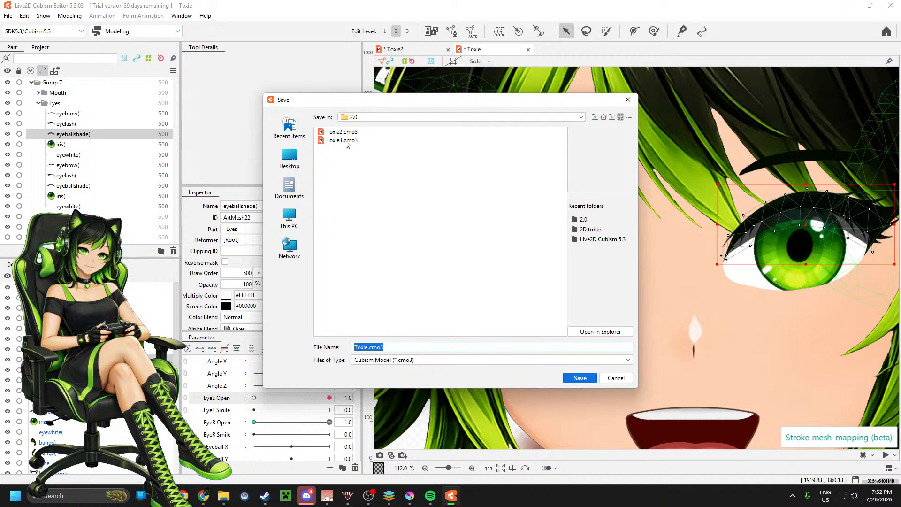
{"action": "left_click", "coordinate": [390, 348]}
{"action": "left_click_drag", "start_coordinate": [386, 347], "coordinate": [370, 350]}
{"action": "key", "text": "BackSpace"}
{"action": "left_click", "coordinate": [580, 378]}
{"action": "left_click", "coordinate": [582, 379]}
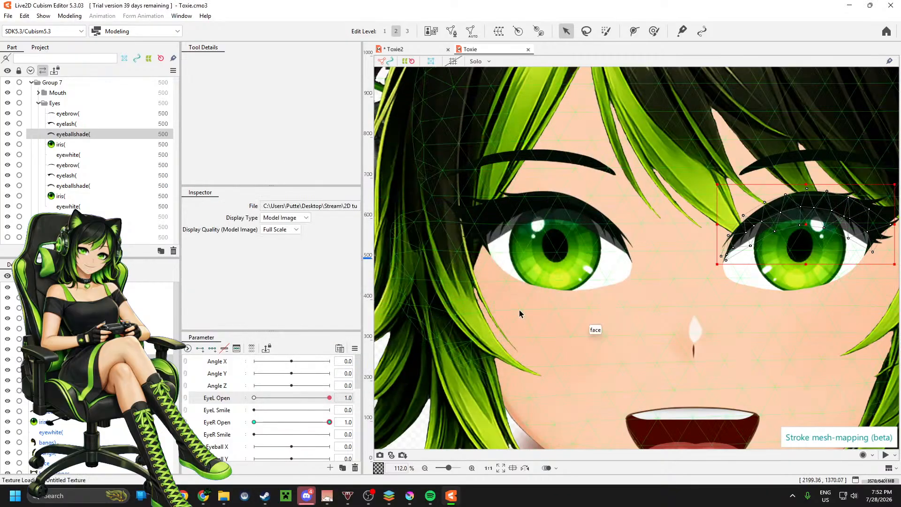
Step: Open Toxie.cmo3 from the 2.0 folder in a new Live2D Cubism Editor window, continuing with the trial license
{"action": "key", "text": "super+e"}
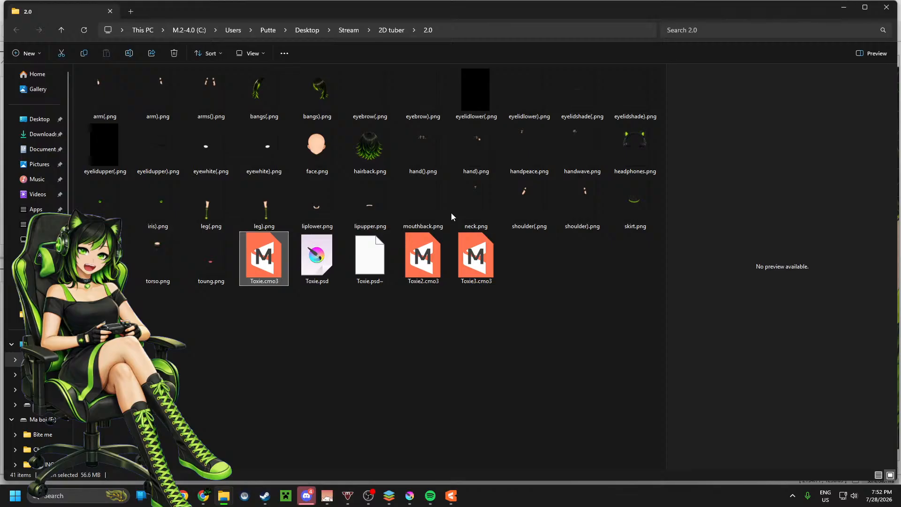
{"action": "mouse_move", "coordinate": [452, 497]}
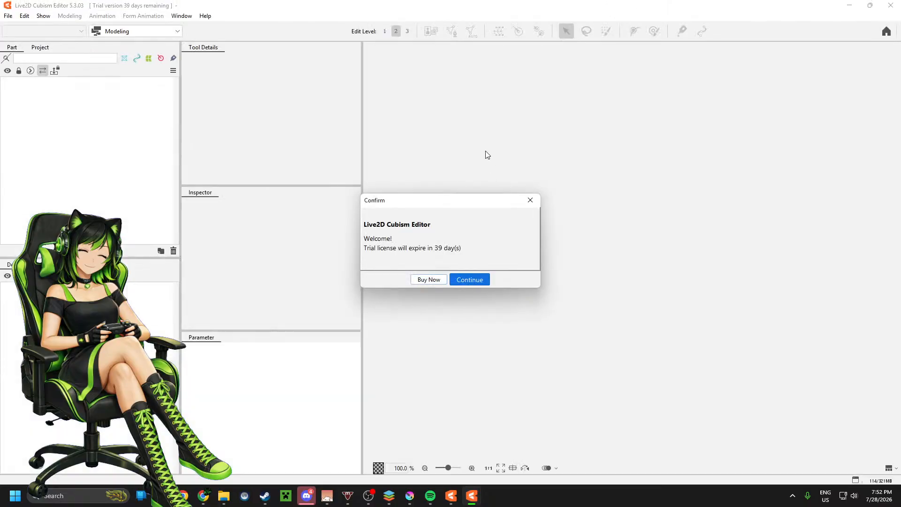
{"action": "left_click", "coordinate": [471, 280]}
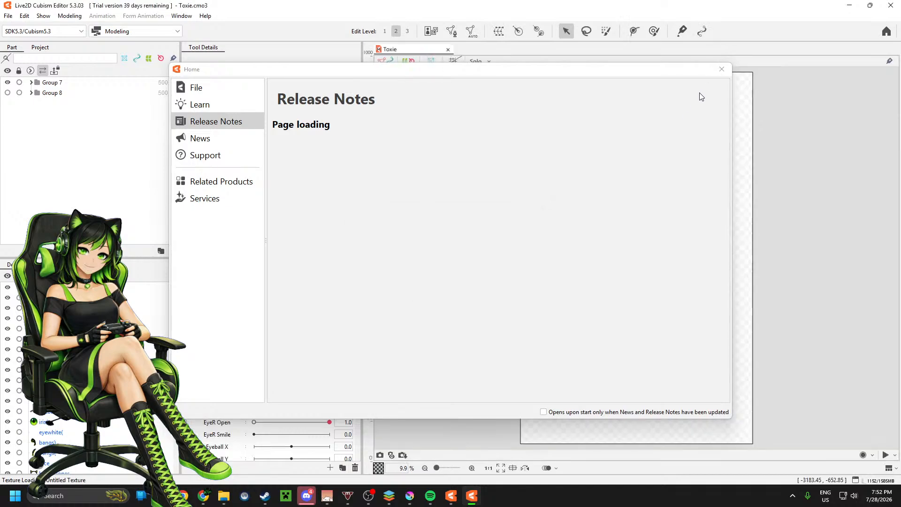
Step: Close the Home window and test both blinks, taking EyeL Open and EyeR Open to 0.0 and back to 1.0
{"action": "left_click", "coordinate": [721, 69]}
{"action": "scroll", "coordinate": [649, 99], "scroll_direction": "down", "scroll_amount": 2}
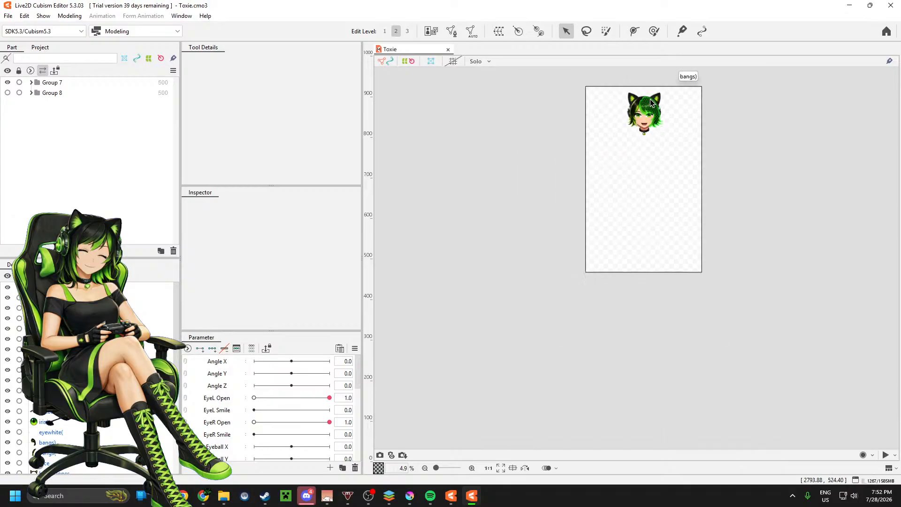
{"action": "scroll", "coordinate": [649, 98], "scroll_direction": "up", "scroll_amount": 8}
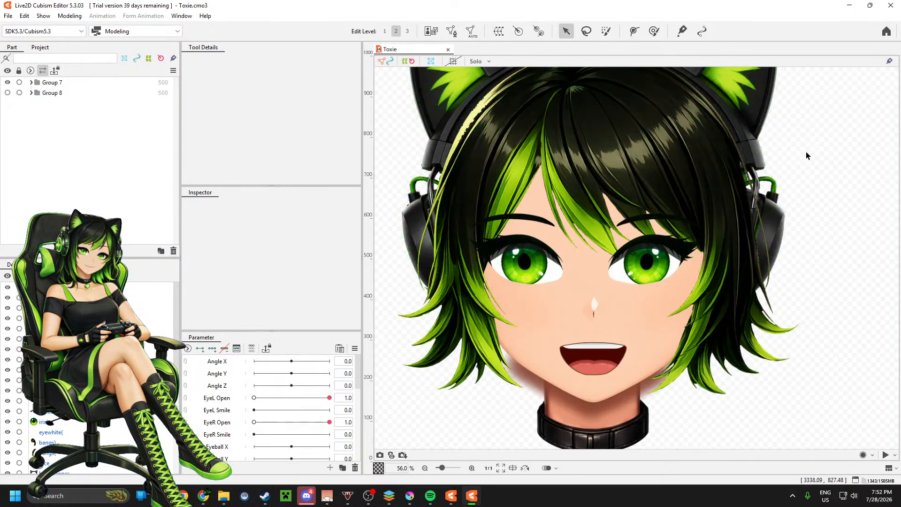
{"action": "left_click", "coordinate": [299, 401]}
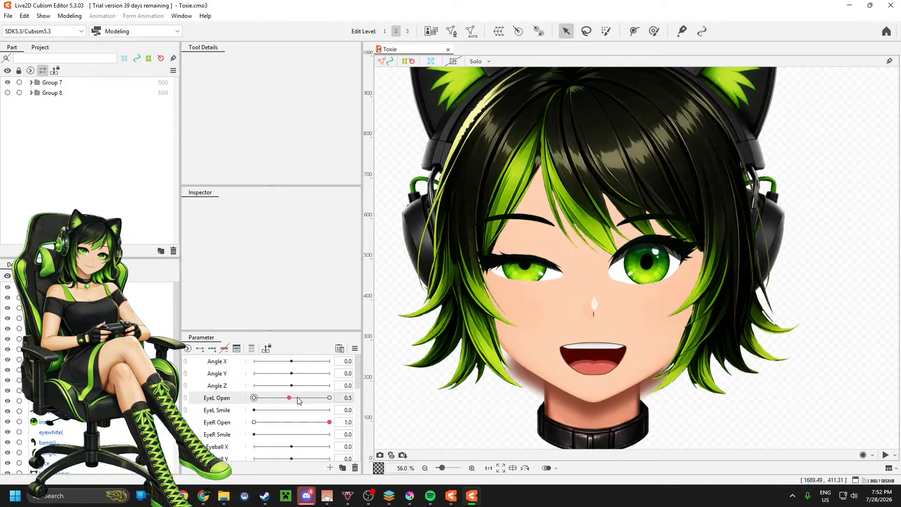
{"action": "left_click_drag", "start_coordinate": [298, 400], "coordinate": [254, 398]}
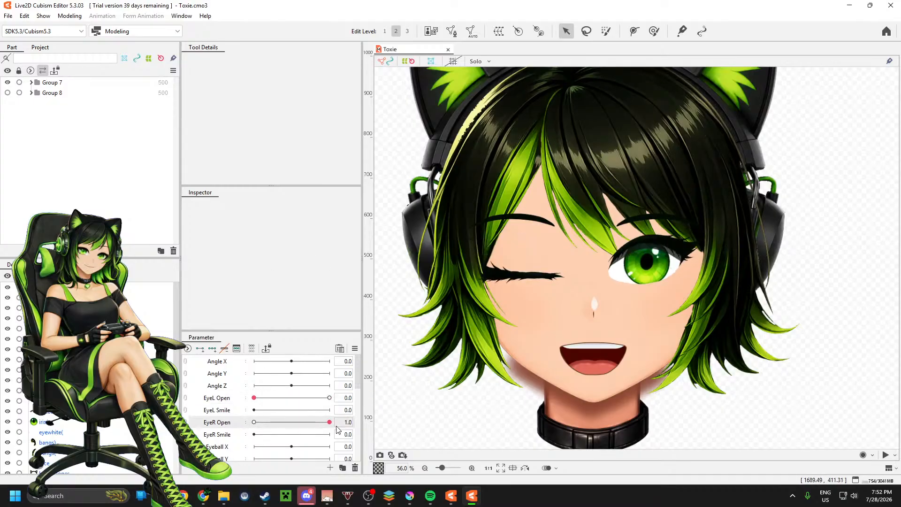
{"action": "left_click_drag", "start_coordinate": [329, 422], "coordinate": [253, 422]}
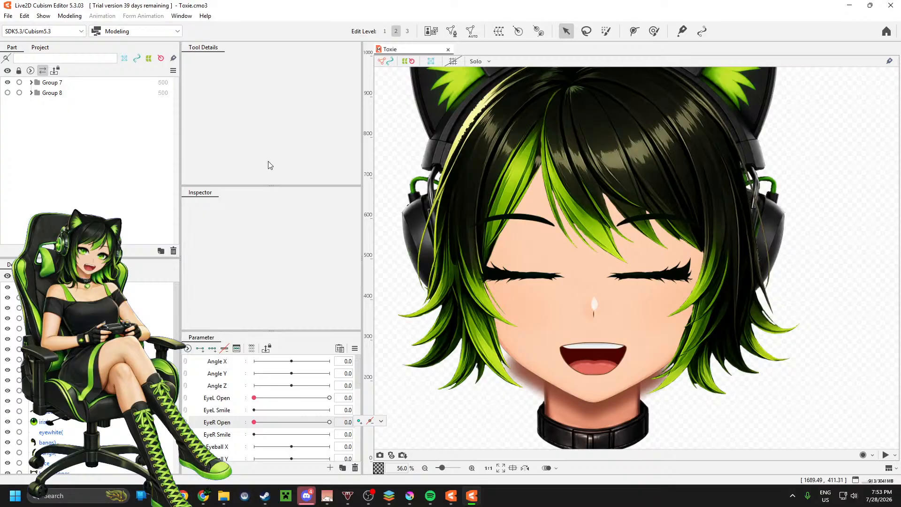
{"action": "left_click_drag", "start_coordinate": [286, 398], "coordinate": [352, 423]}
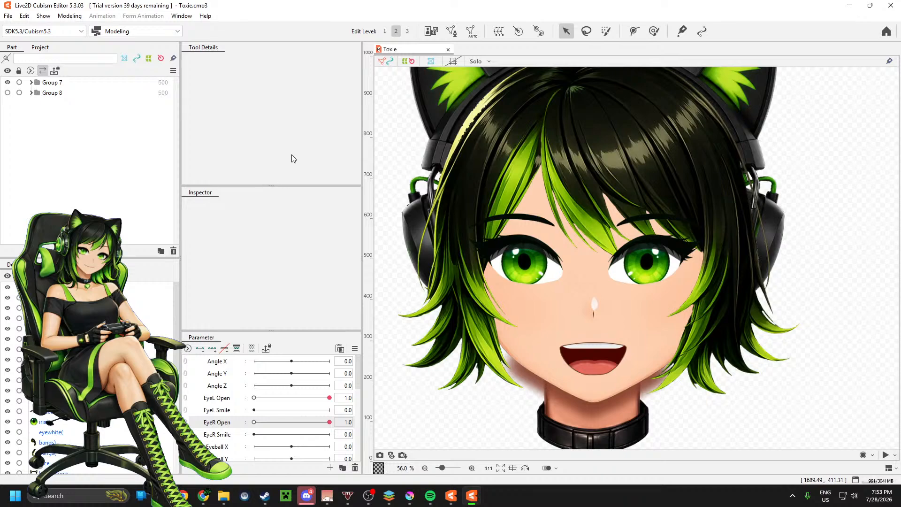
Step: Expand Group 7 and its Eyes folder to list the individual eye meshes
{"action": "left_click", "coordinate": [31, 82]}
{"action": "left_click", "coordinate": [61, 107]}
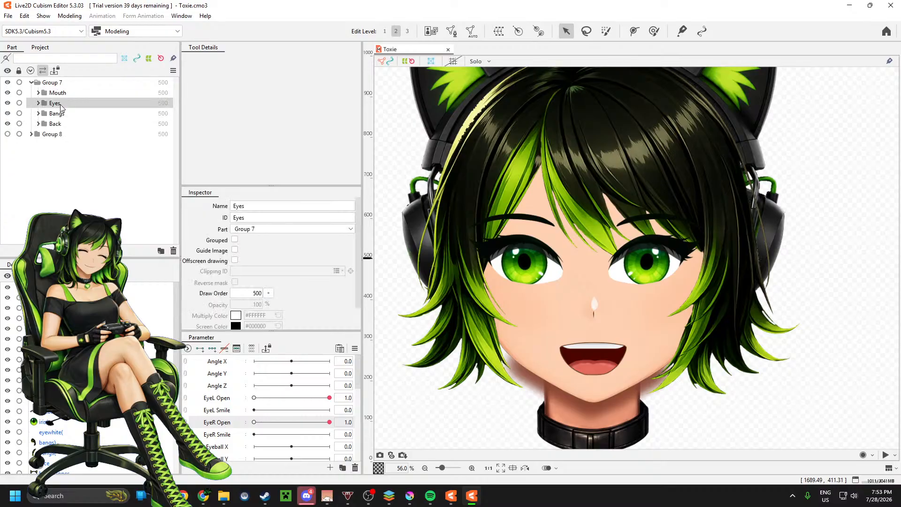
{"action": "left_click", "coordinate": [38, 104]}
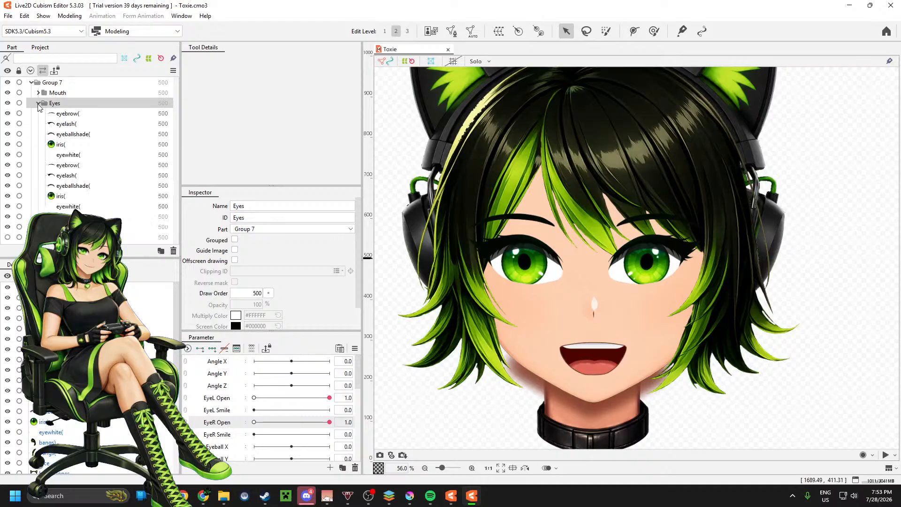
Step: Try to rename the mirrored eyebrow as "eyebrow)" and the mirrored eyelash as "eyelash)"
{"action": "left_click", "coordinate": [75, 114]}
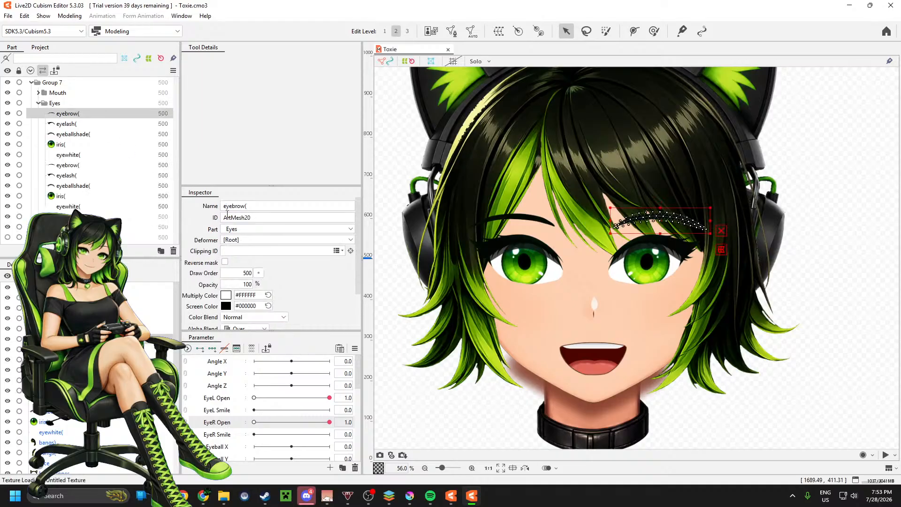
{"action": "left_click", "coordinate": [250, 208]}
{"action": "left_click", "coordinate": [249, 207]}
{"action": "double_click", "coordinate": [248, 207]}
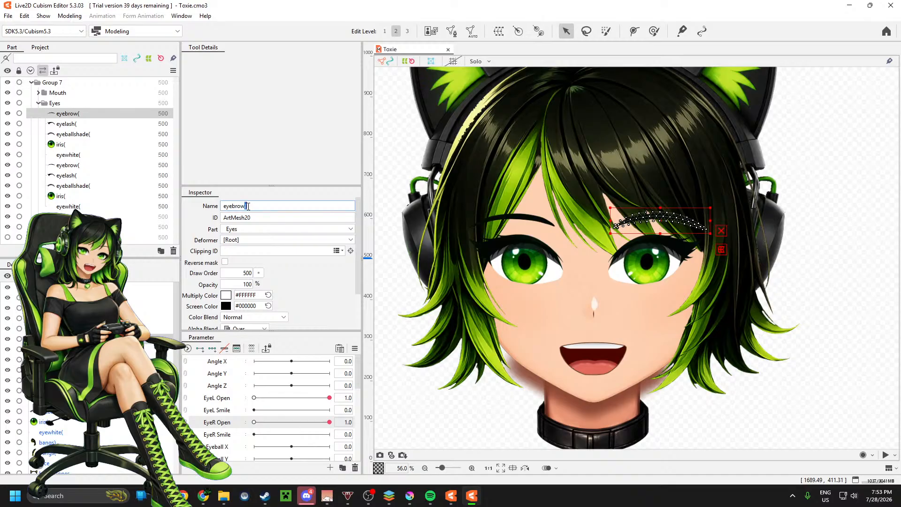
{"action": "type", "text": ")"}
{"action": "left_click", "coordinate": [79, 125]}
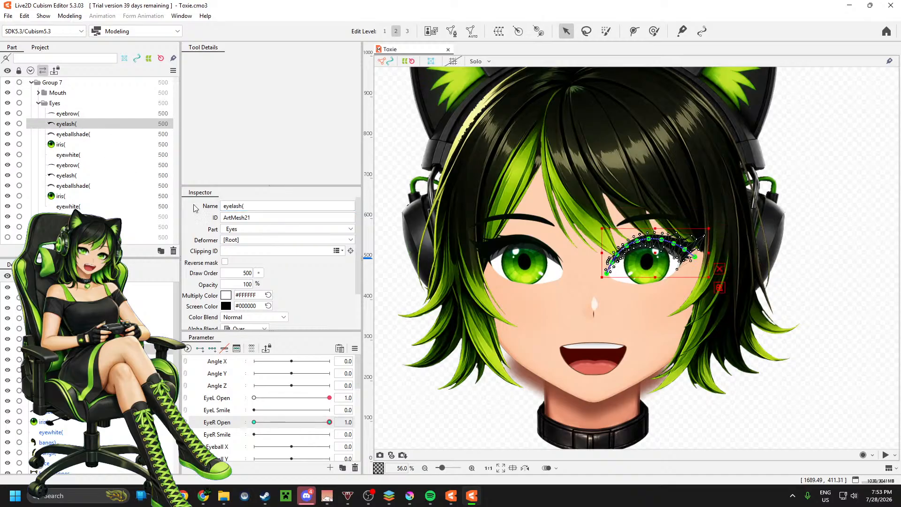
{"action": "left_click", "coordinate": [250, 207]}
{"action": "left_click", "coordinate": [250, 207]}
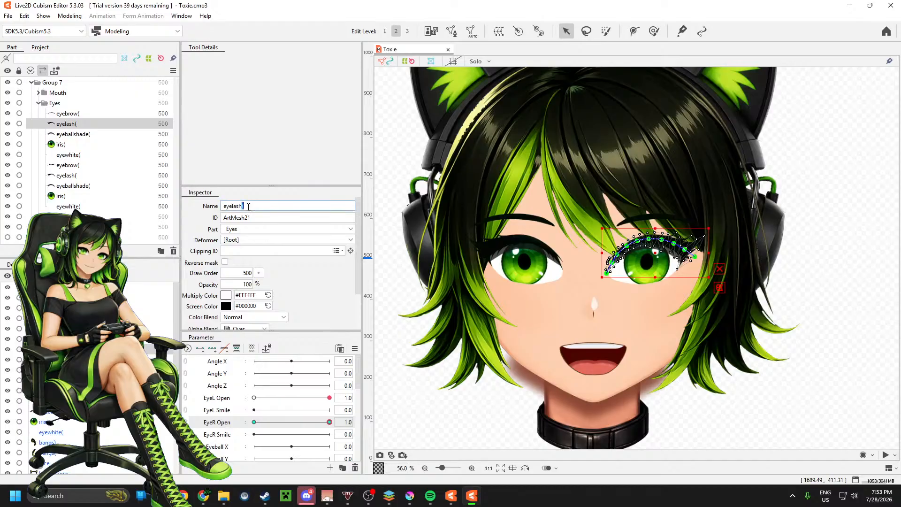
{"action": "type", "text": ")"}
Step: Try to replace the trailing "(" in the names of the mirrored eyeballshade and iris, using "iris)" for the latter
{"action": "left_click", "coordinate": [87, 135]}
{"action": "left_click", "coordinate": [263, 206]}
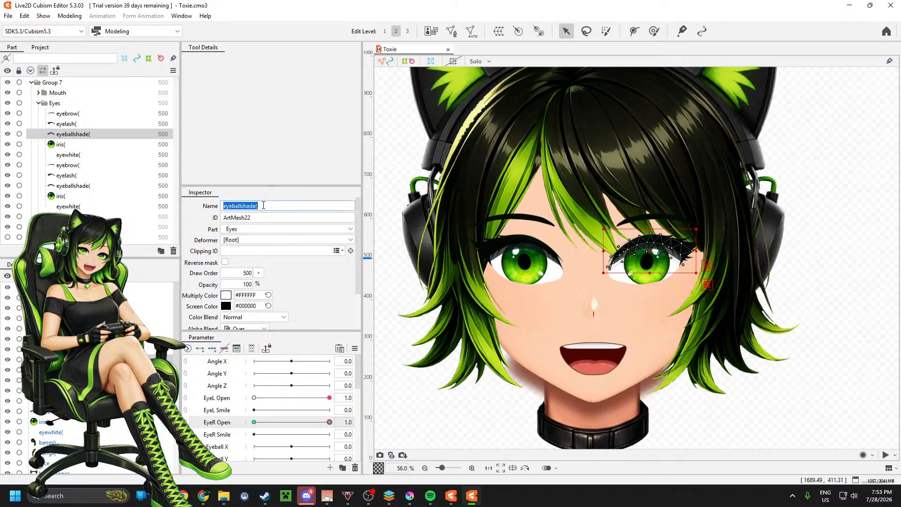
{"action": "left_click", "coordinate": [263, 206]}
{"action": "left_click_drag", "start_coordinate": [263, 206], "coordinate": [257, 206]}
{"action": "left_click", "coordinate": [77, 146]}
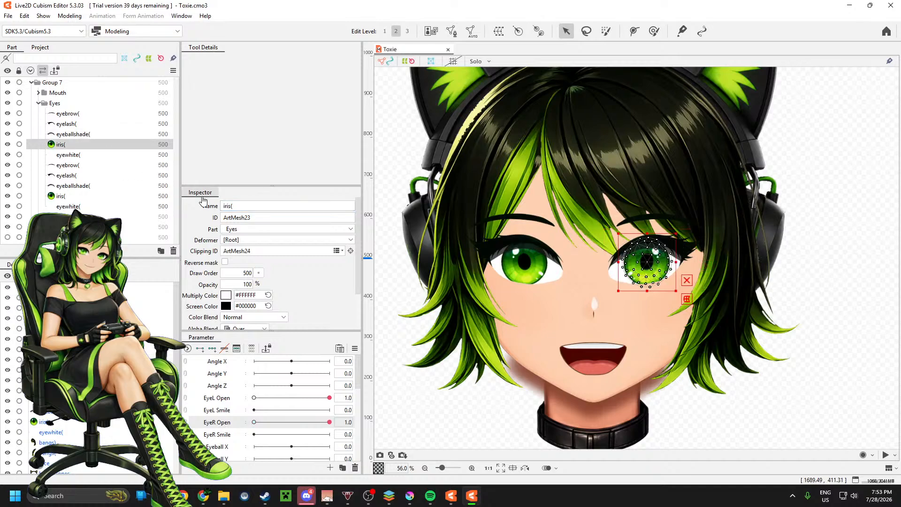
{"action": "left_click", "coordinate": [233, 206]}
{"action": "left_click_drag", "start_coordinate": [230, 206], "coordinate": [233, 206]}
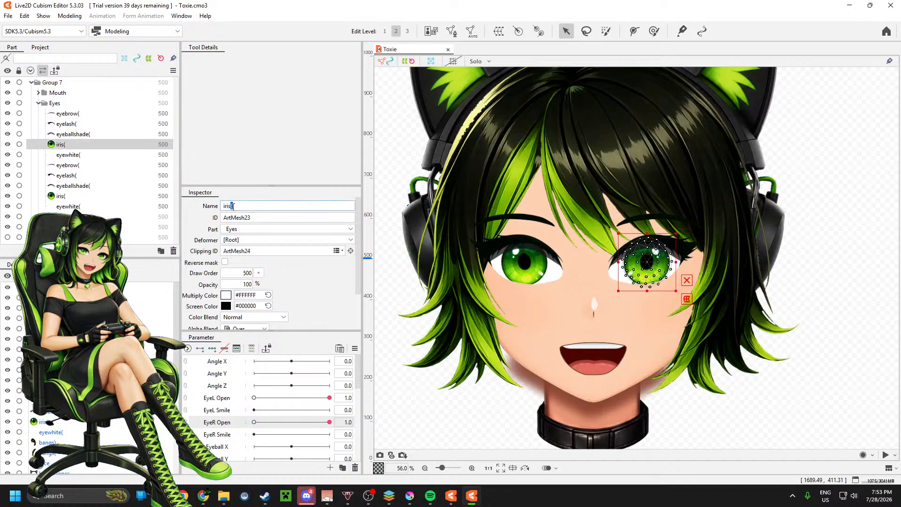
{"action": "type", "text": ")"}
Step: Rename the mirrored eyewhite as "eyewhite)" and the mirrored iris as "iris)"
{"action": "left_click", "coordinate": [68, 154]}
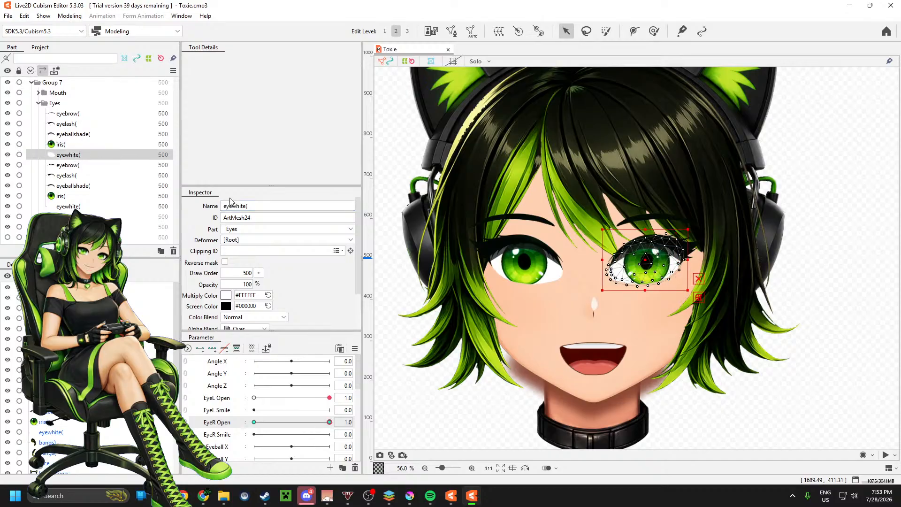
{"action": "left_click", "coordinate": [252, 207]}
{"action": "left_click_drag", "start_coordinate": [252, 207], "coordinate": [247, 207]}
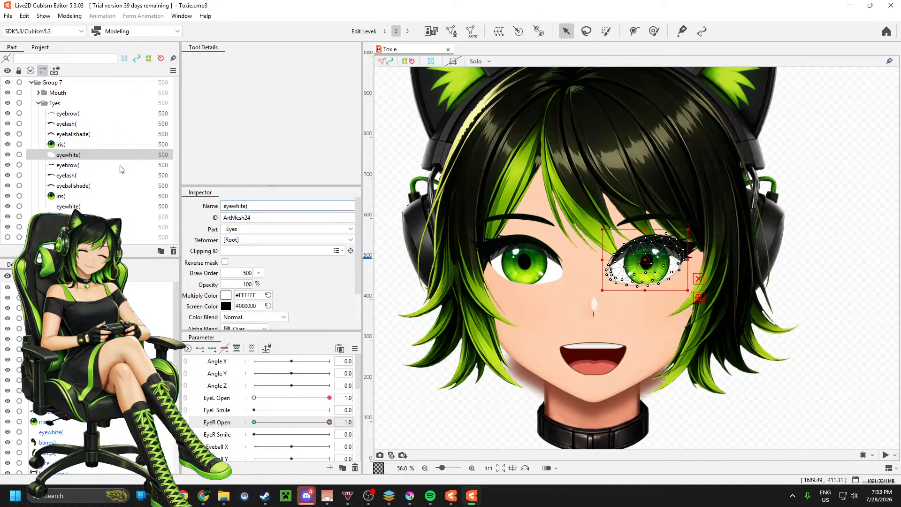
{"action": "key", "text": "Return"}
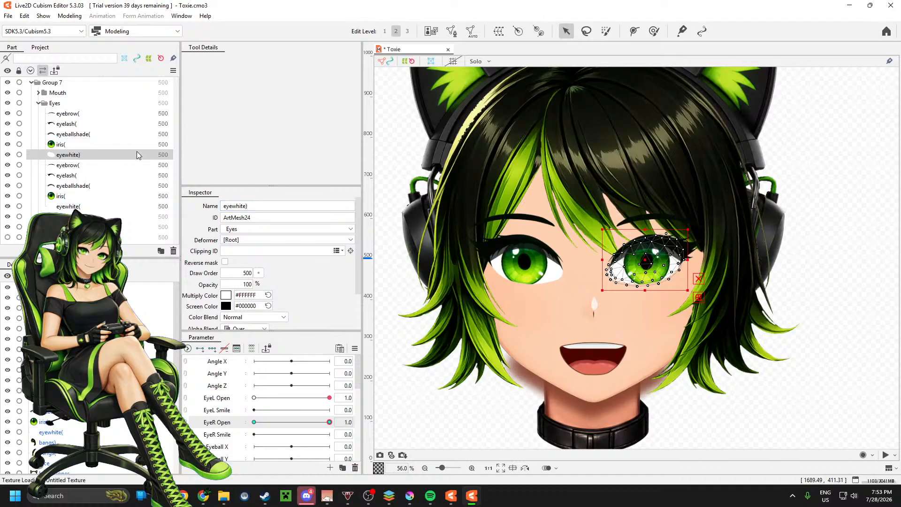
{"action": "left_click", "coordinate": [75, 144]}
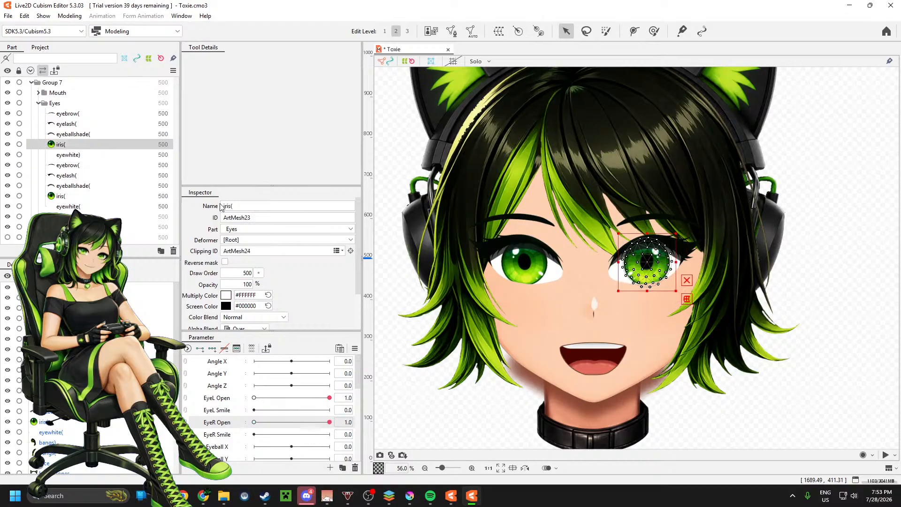
{"action": "double_click", "coordinate": [238, 207]}
{"action": "type", "text": ")"}
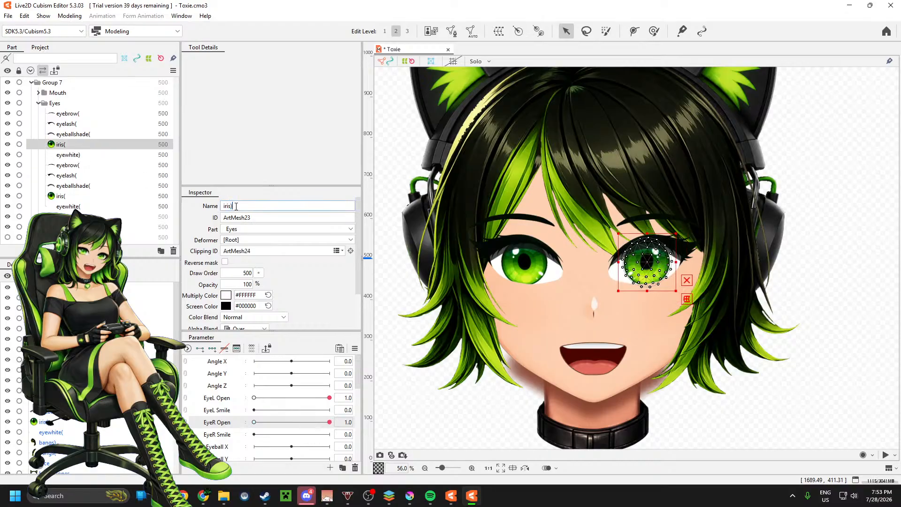
{"action": "key", "text": "Return"}
Step: Rename the mirrored eyeballshade mesh as "eyeballshade)"
{"action": "left_click", "coordinate": [75, 134]}
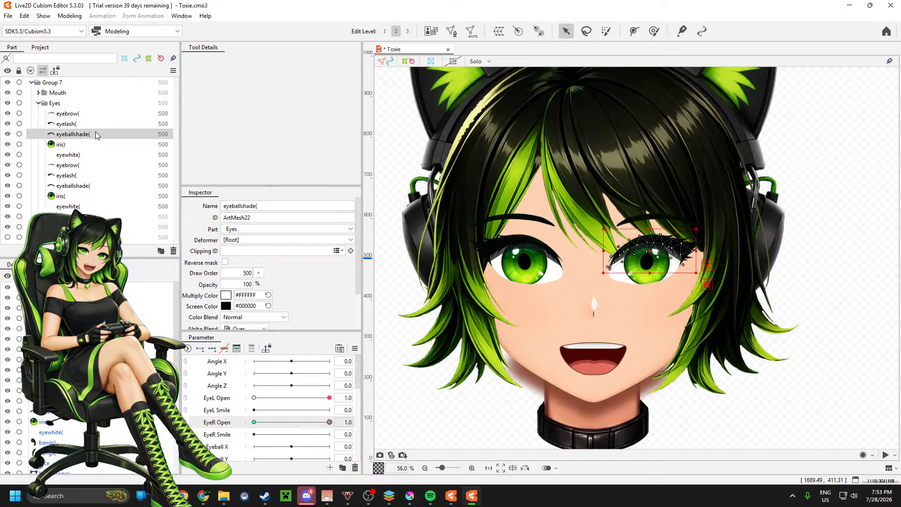
{"action": "double_click", "coordinate": [266, 208]}
{"action": "left_click", "coordinate": [266, 208]}
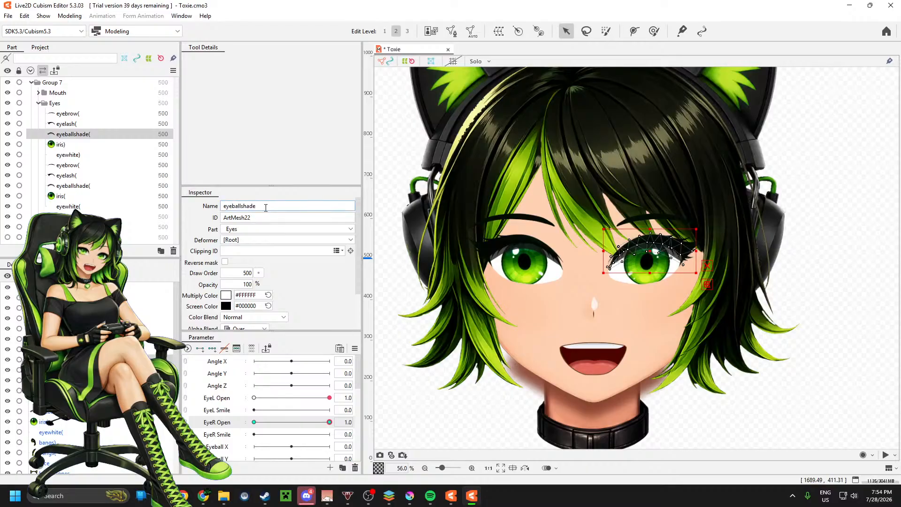
{"action": "type", "text": ")"}
{"action": "key", "text": "Return"}
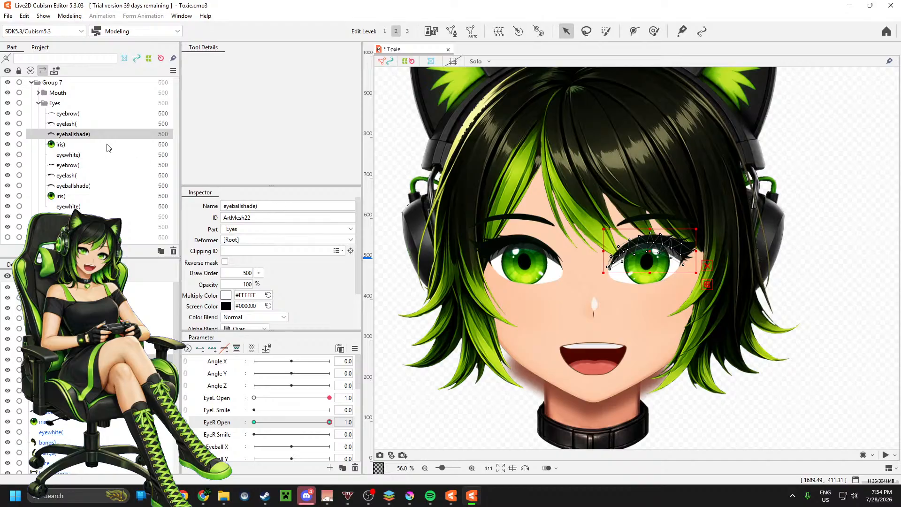
Step: Try to rename the mirrored eyelash mesh as "eyelash)"
{"action": "left_click", "coordinate": [86, 124]}
{"action": "double_click", "coordinate": [247, 205]}
{"action": "left_click", "coordinate": [252, 206]}
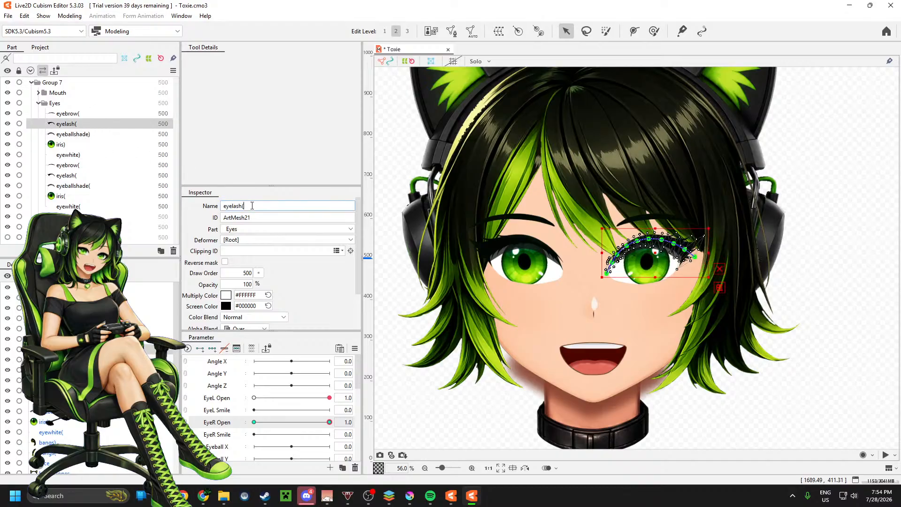
{"action": "key", "text": "BackSpace"}
{"action": "type", "text": ")"}
Step: Rename the mirrored eyebrow as "eyebrow)" and the mirrored eyelash as "eyelash)", confirming each name
{"action": "left_click", "coordinate": [82, 113]}
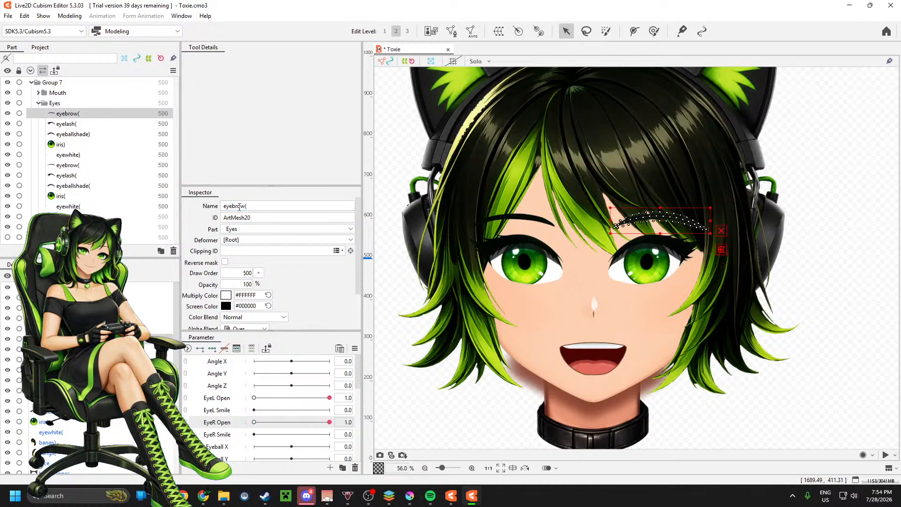
{"action": "double_click", "coordinate": [254, 206]}
{"action": "left_click", "coordinate": [253, 207]}
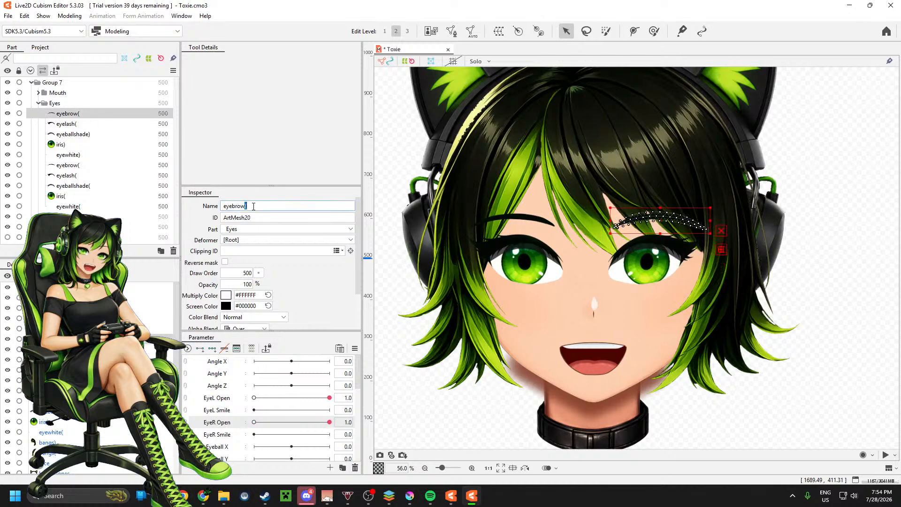
{"action": "key", "text": "Return"}
{"action": "left_click", "coordinate": [81, 124]}
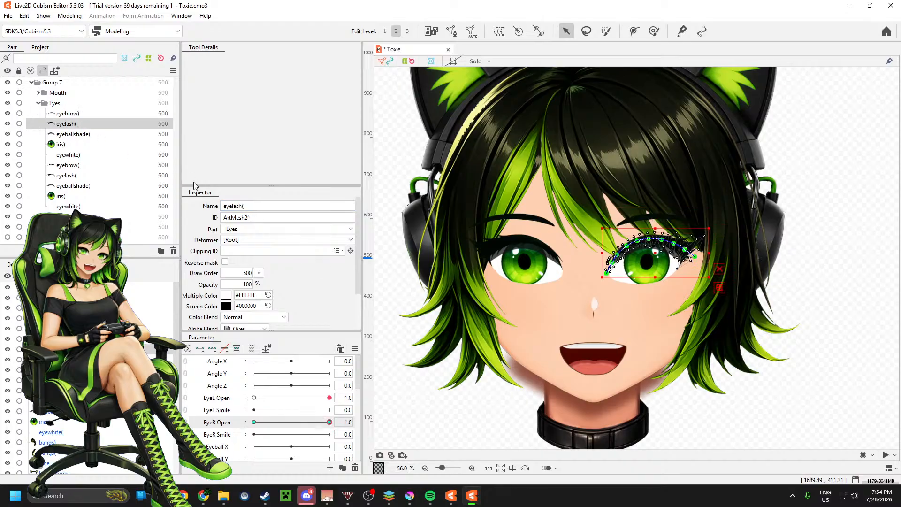
{"action": "double_click", "coordinate": [253, 206]}
{"action": "left_click", "coordinate": [253, 206]}
{"action": "key", "text": "Return"}
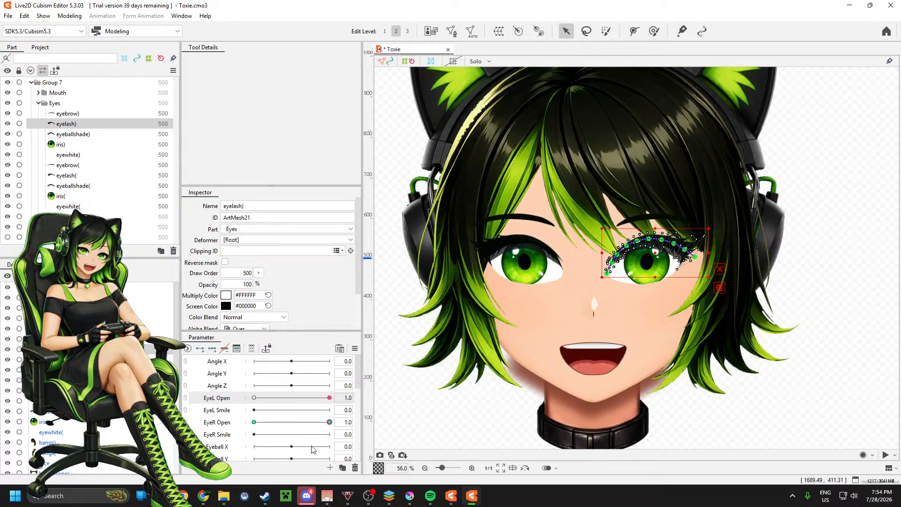
Step: Recheck the EyeR Open slider, leaving it at 1.0, and inspect the mirrored eyebrow mesh before clearing the selection
{"action": "left_click", "coordinate": [322, 422]}
{"action": "mouse_move", "coordinate": [322, 422]}
{"action": "left_mouse_down"}
{"action": "mouse_move", "coordinate": [254, 423]}
{"action": "mouse_move", "coordinate": [332, 422]}
{"action": "left_mouse_up"}
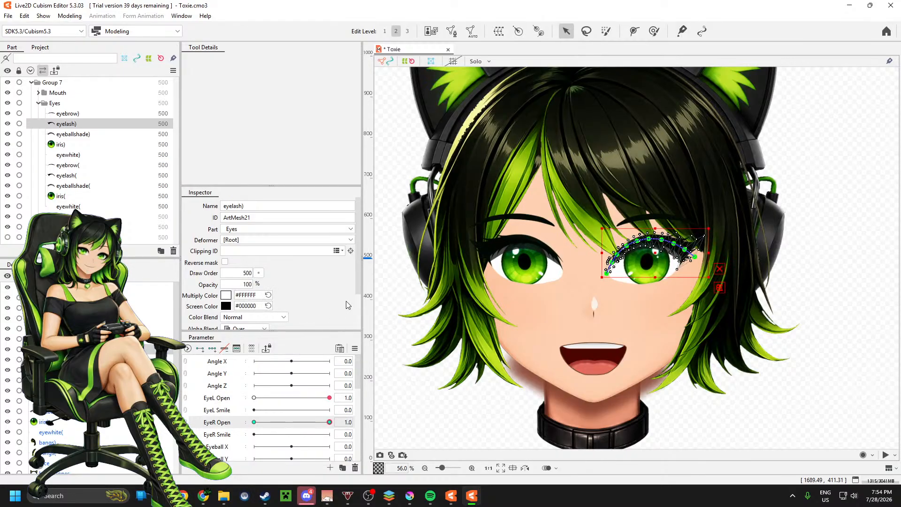
{"action": "left_click", "coordinate": [74, 114]}
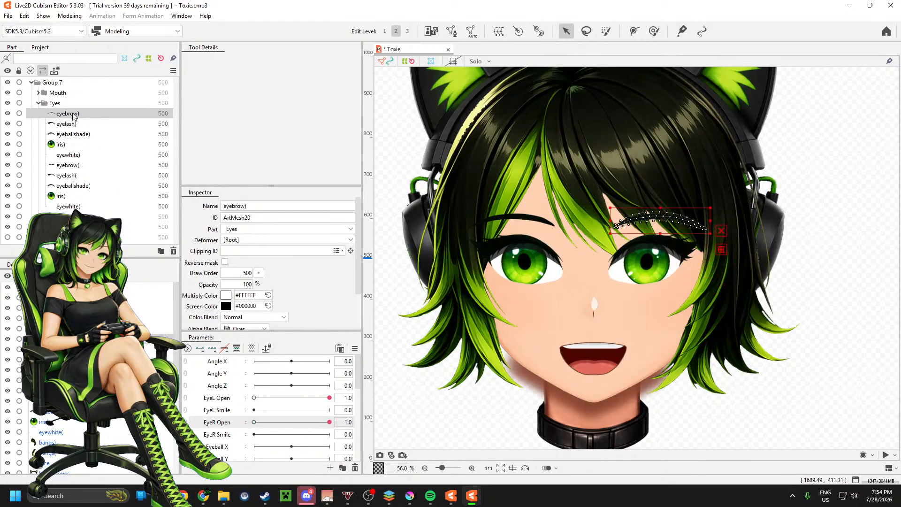
{"action": "left_click", "coordinate": [383, 149]}
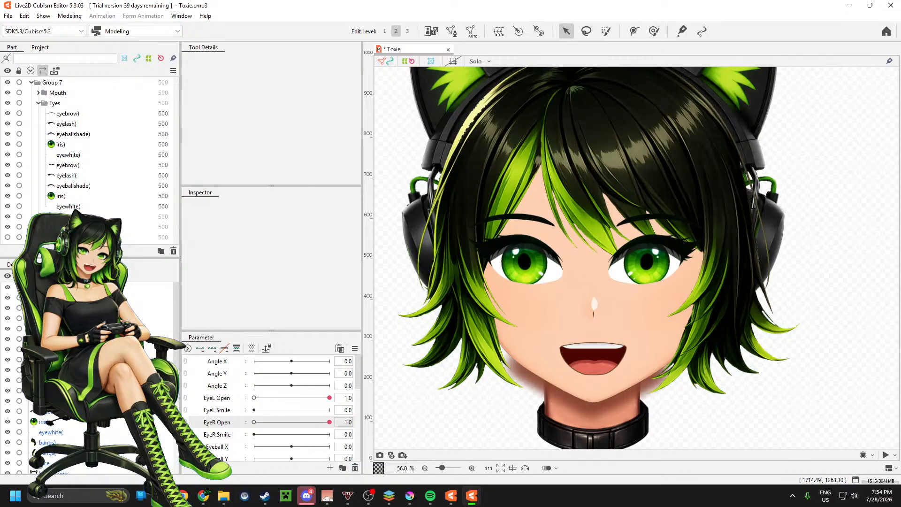
Step: Shift the five mirrored eye meshes, eyebrow) through eyewhite), slightly outward from the nose with EyeR Open at 1.0, and clear the selection
{"action": "scroll", "coordinate": [47, 421], "scroll_direction": "down", "scroll_amount": 2}
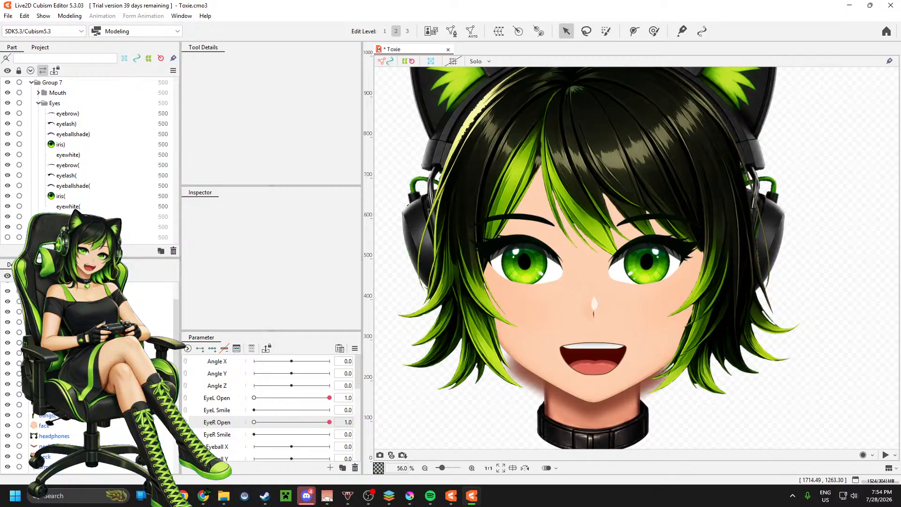
{"action": "left_click", "coordinate": [69, 155]}
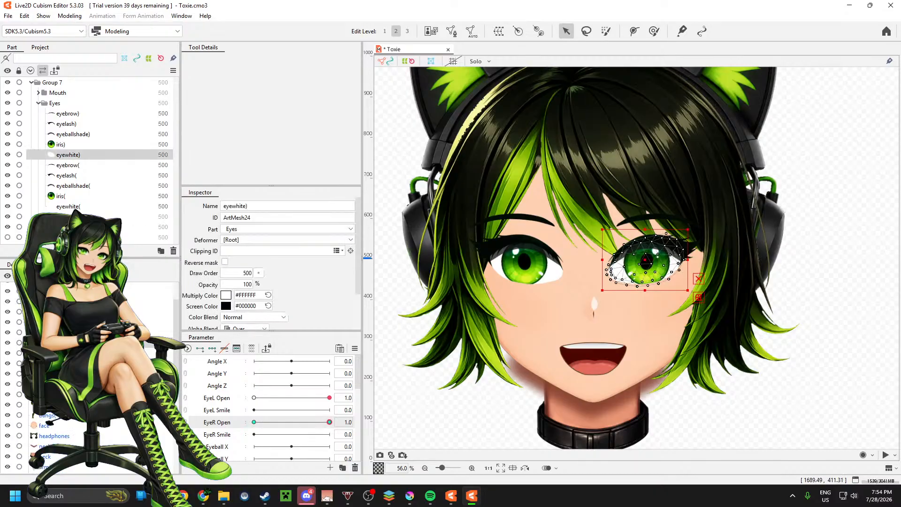
{"action": "left_click", "coordinate": [69, 114], "text": "shift"}
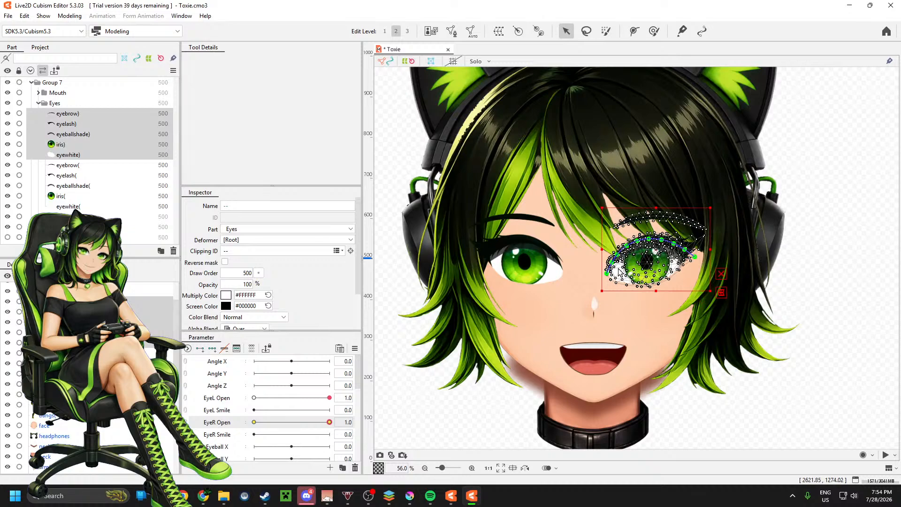
{"action": "scroll", "coordinate": [663, 265], "scroll_direction": "up", "scroll_amount": 2}
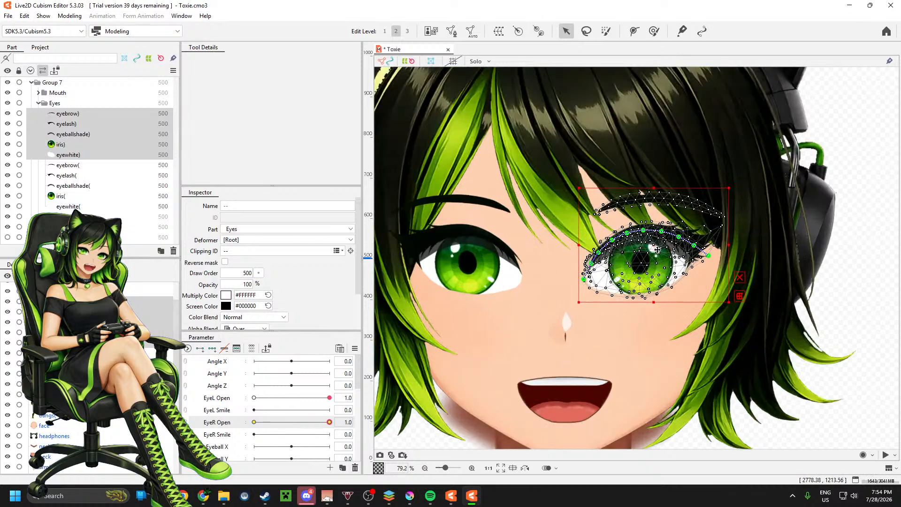
{"action": "left_click_drag", "start_coordinate": [655, 246], "coordinate": [656, 246]}
{"action": "left_click_drag", "start_coordinate": [659, 245], "coordinate": [666, 245]}
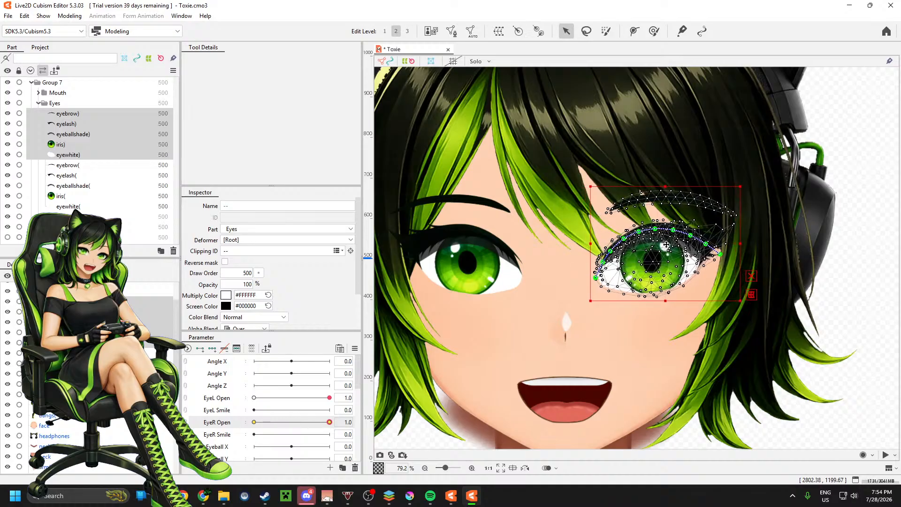
{"action": "scroll", "coordinate": [563, 258], "scroll_direction": "down", "scroll_amount": 3}
{"action": "left_click", "coordinate": [789, 272]}
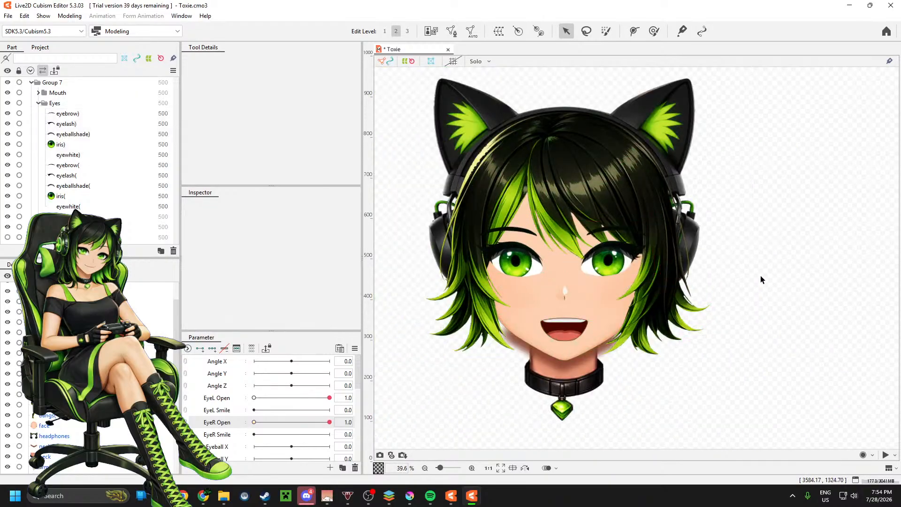
{"action": "scroll", "coordinate": [760, 275], "scroll_direction": "down", "scroll_amount": 2}
{"action": "scroll", "coordinate": [742, 281], "scroll_direction": "up", "scroll_amount": 2}
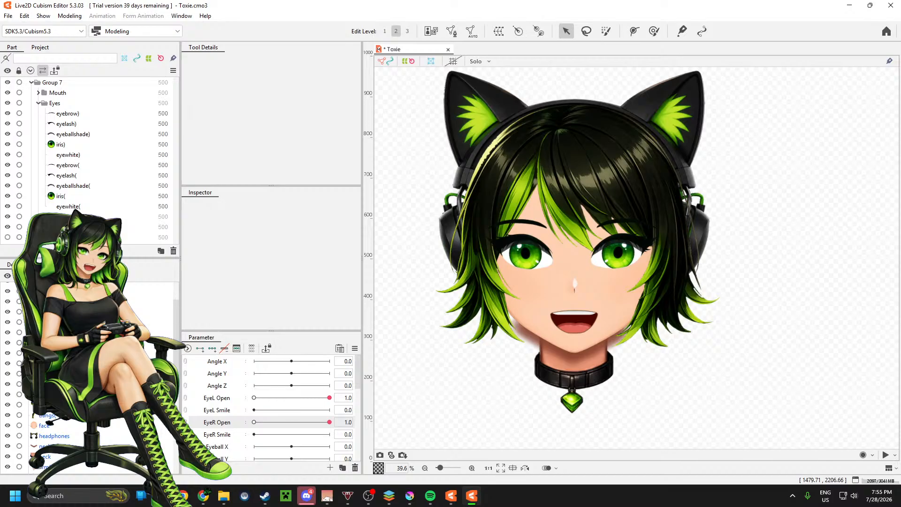
Step: Reselect the meshes eyebrow) through eyewhite) and move them together farther outward from the nose and slightly down
{"action": "left_click", "coordinate": [68, 114]}
{"action": "left_click", "coordinate": [68, 155], "text": "shift"}
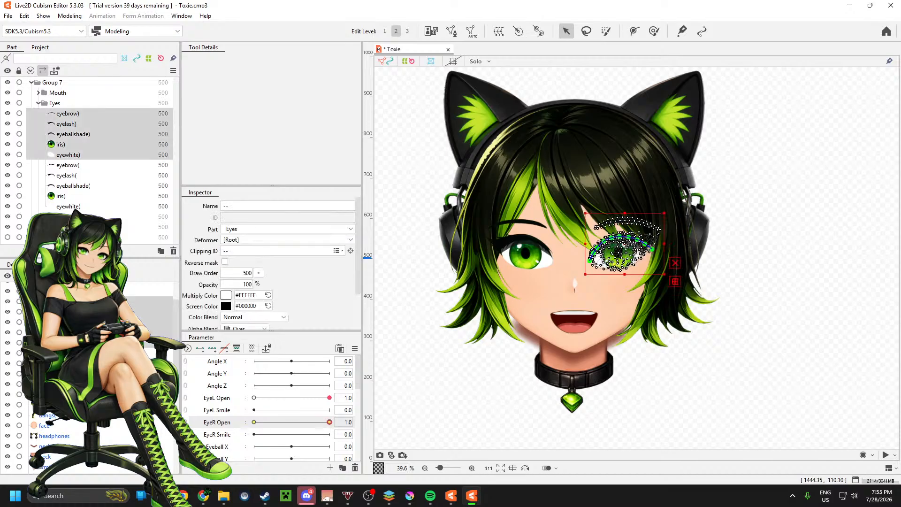
{"action": "scroll", "coordinate": [609, 268], "scroll_direction": "up", "scroll_amount": 5}
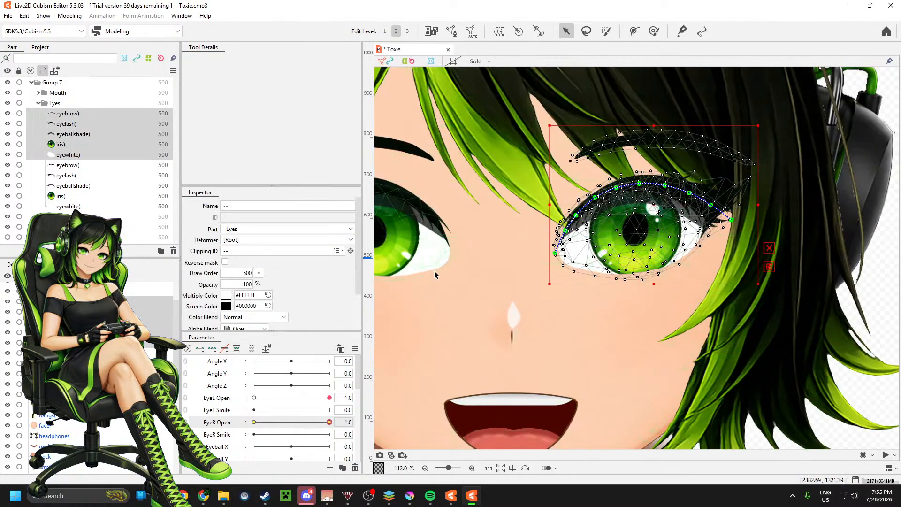
{"action": "scroll", "coordinate": [547, 275], "scroll_direction": "up", "scroll_amount": 2}
{"action": "scroll", "coordinate": [625, 282], "scroll_direction": "down", "scroll_amount": 2}
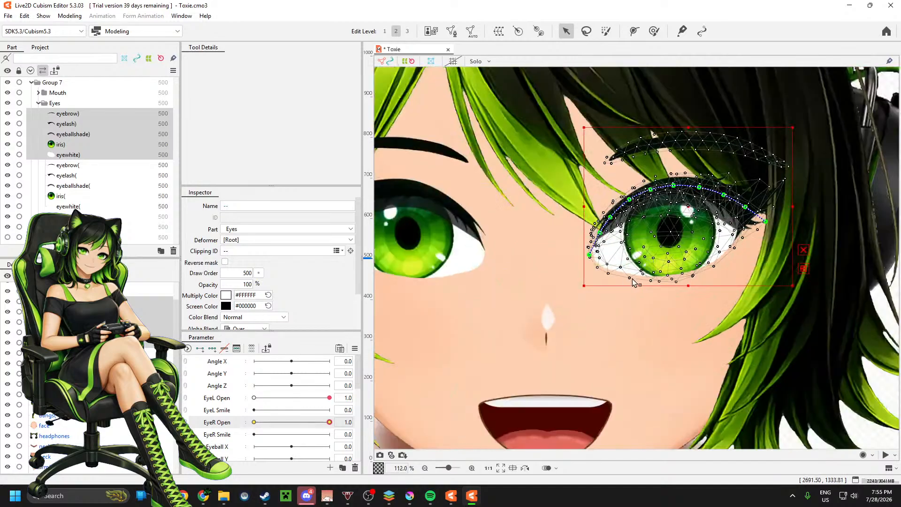
{"action": "scroll", "coordinate": [635, 282], "scroll_direction": "down", "scroll_amount": 5}
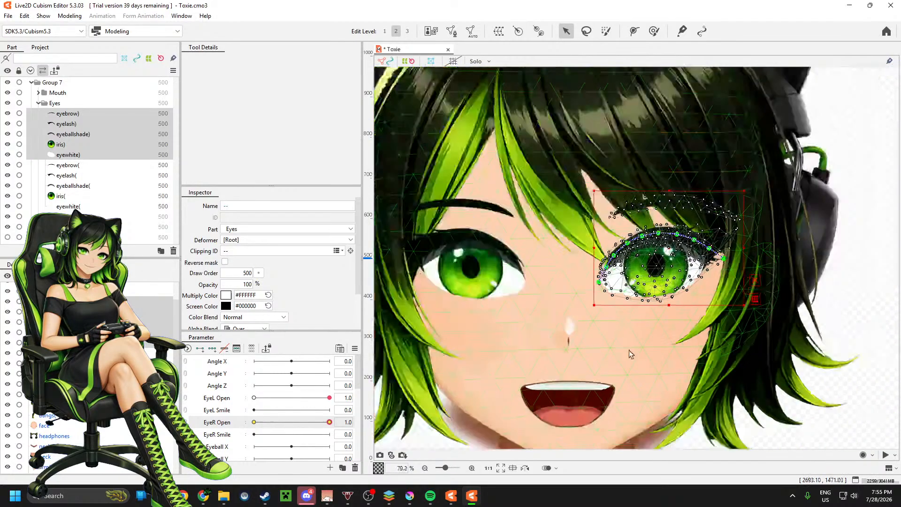
{"action": "scroll", "coordinate": [608, 280], "scroll_direction": "up", "scroll_amount": 6}
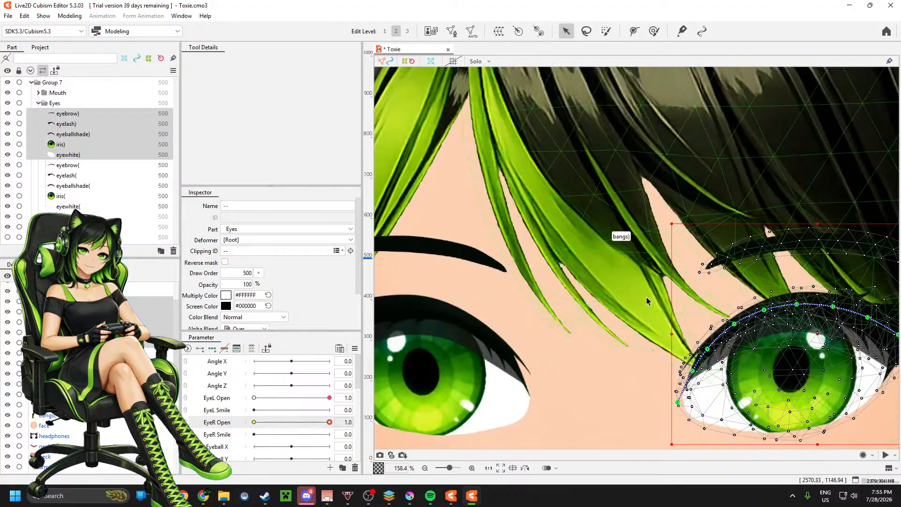
{"action": "scroll", "coordinate": [641, 311], "scroll_direction": "up", "scroll_amount": 2}
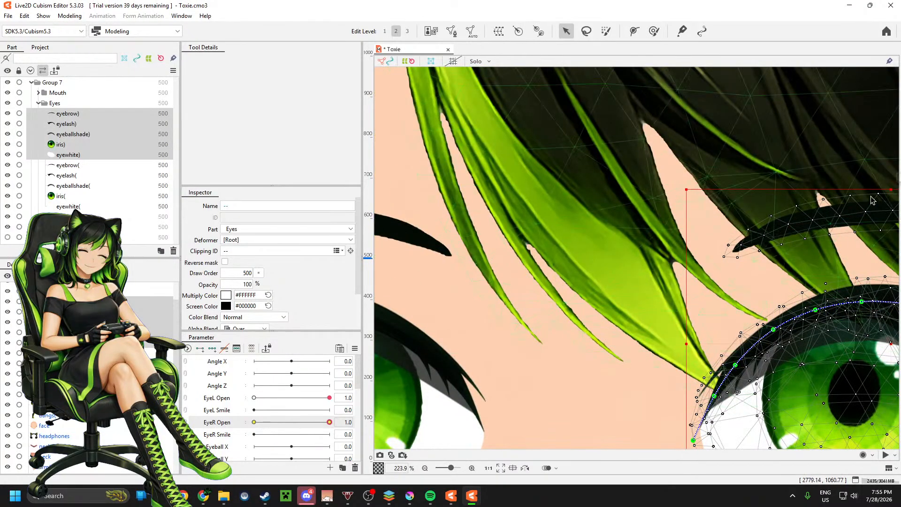
{"action": "scroll", "coordinate": [724, 272], "scroll_direction": "down", "scroll_amount": 2}
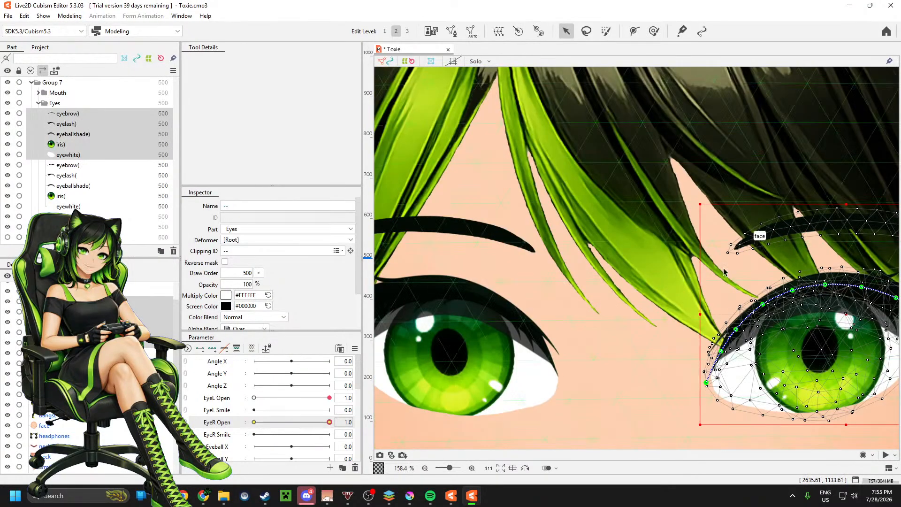
{"action": "scroll", "coordinate": [724, 270], "scroll_direction": "up", "scroll_amount": 2}
{"action": "scroll", "coordinate": [714, 258], "scroll_direction": "down", "scroll_amount": 2}
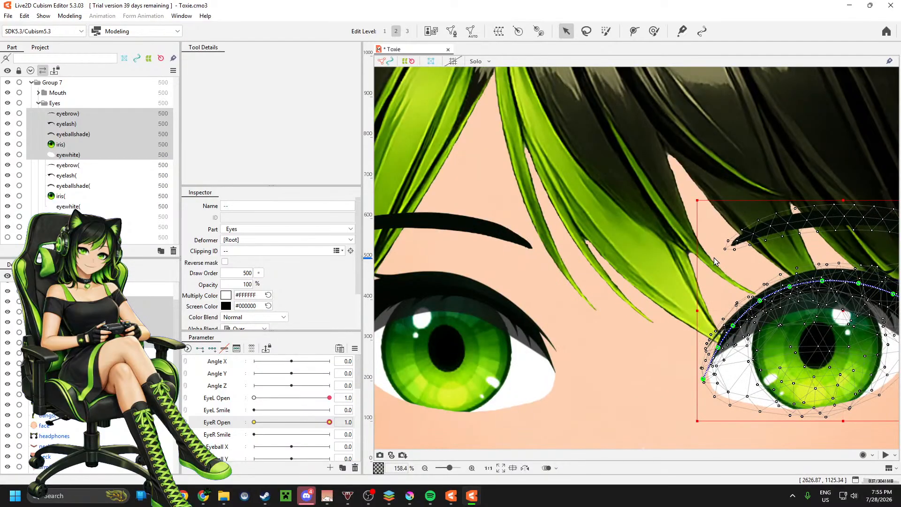
{"action": "scroll", "coordinate": [715, 259], "scroll_direction": "up", "scroll_amount": 2}
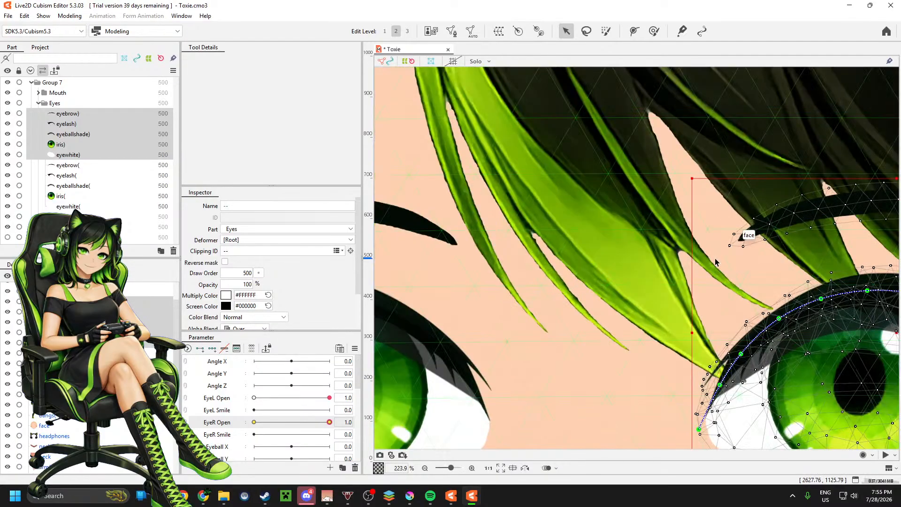
{"action": "scroll", "coordinate": [716, 262], "scroll_direction": "down", "scroll_amount": 2}
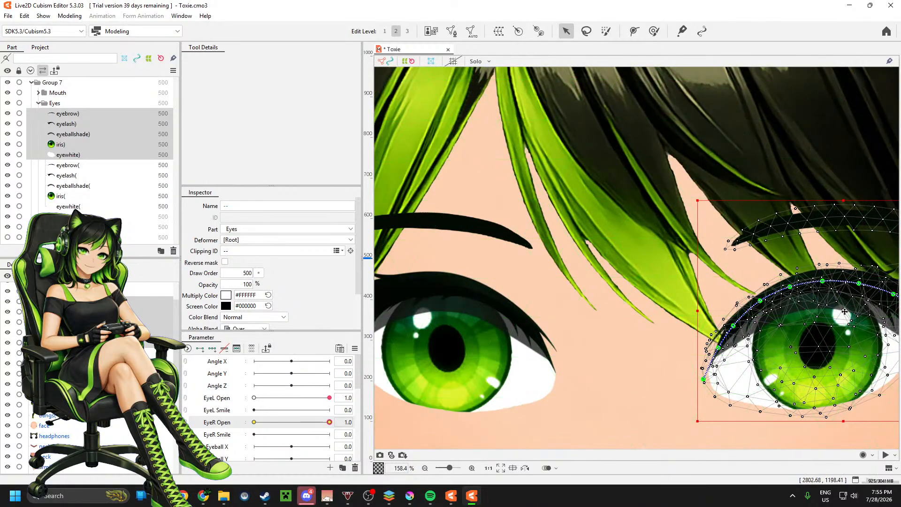
{"action": "left_click_drag", "start_coordinate": [845, 312], "coordinate": [867, 318]}
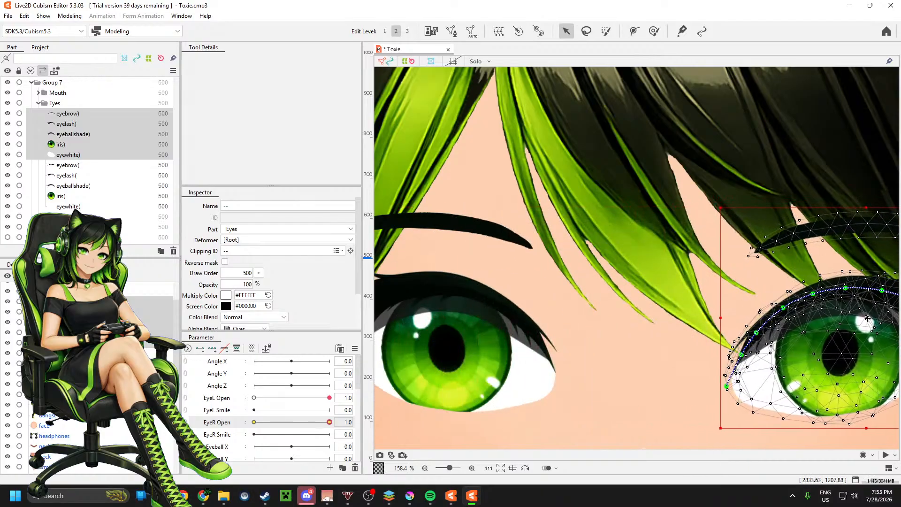
{"action": "scroll", "coordinate": [614, 305], "scroll_direction": "down", "scroll_amount": 2}
{"action": "scroll", "coordinate": [652, 370], "scroll_direction": "down", "scroll_amount": 1}
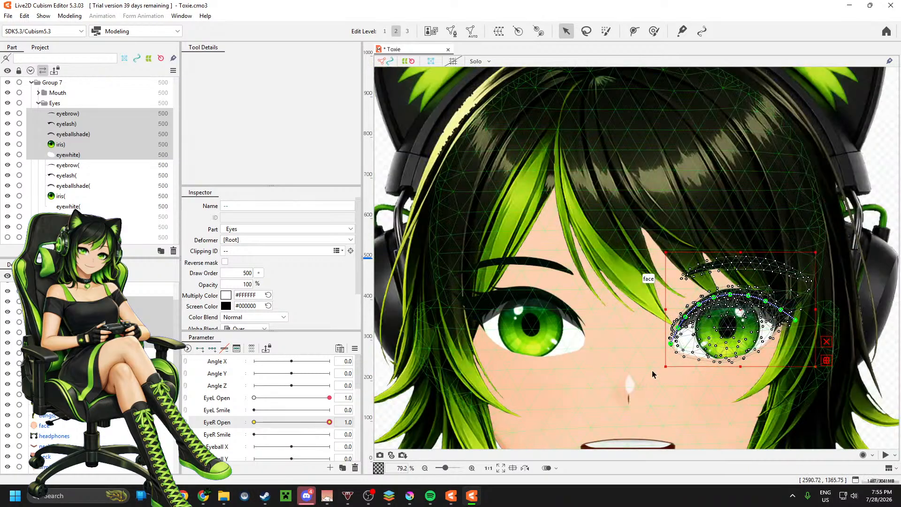
Step: Nudge the selected mirrored eye meshes slightly back toward the nose and up, then deselect them and compare both eyes on the whole face
{"action": "scroll", "coordinate": [655, 376], "scroll_direction": "up", "scroll_amount": 3}
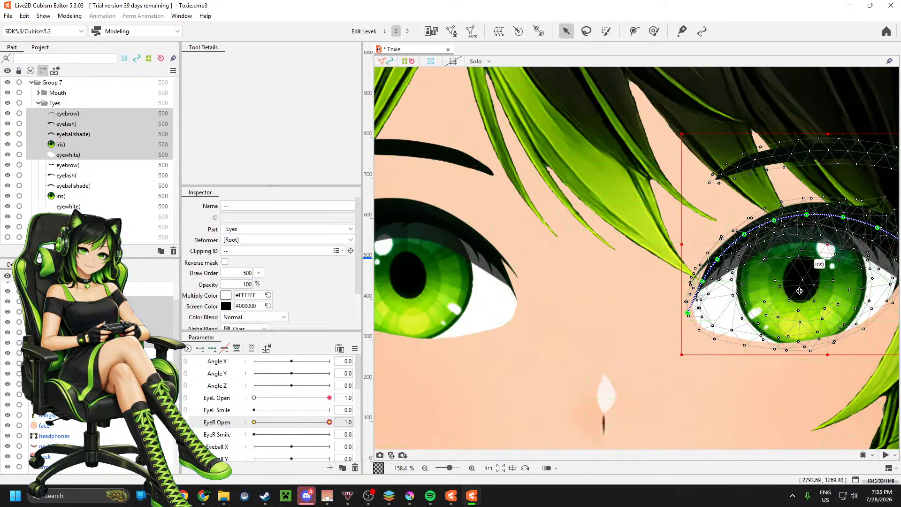
{"action": "left_click_drag", "start_coordinate": [831, 245], "coordinate": [824, 245]}
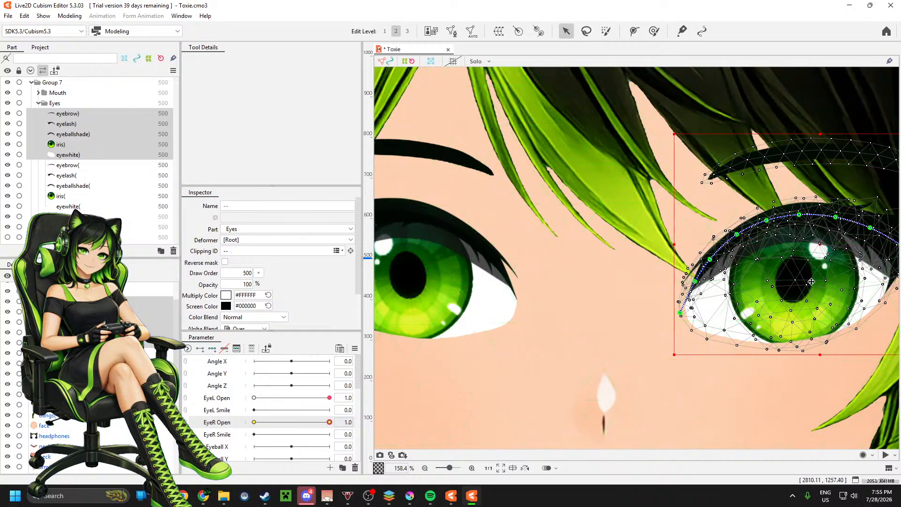
{"action": "left_click_drag", "start_coordinate": [828, 248], "coordinate": [825, 243]}
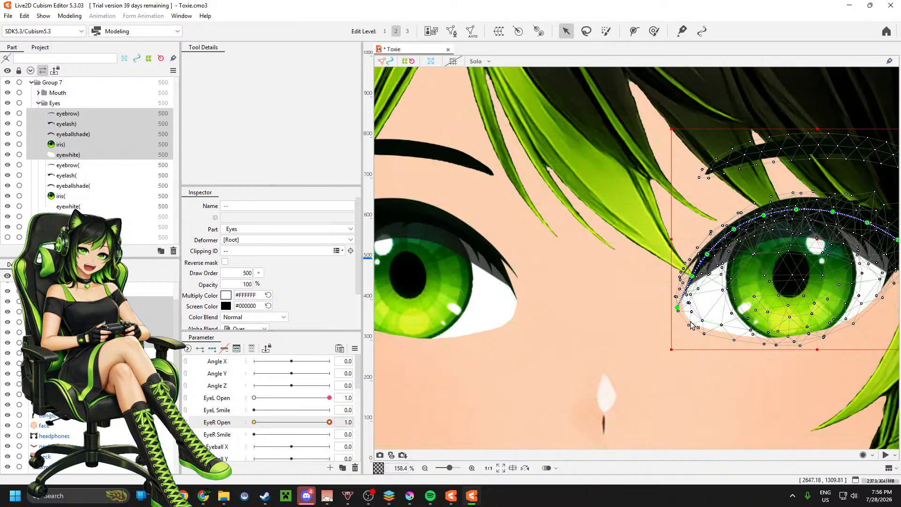
{"action": "scroll", "coordinate": [598, 310], "scroll_direction": "down", "scroll_amount": 5}
{"action": "left_click", "coordinate": [766, 297]}
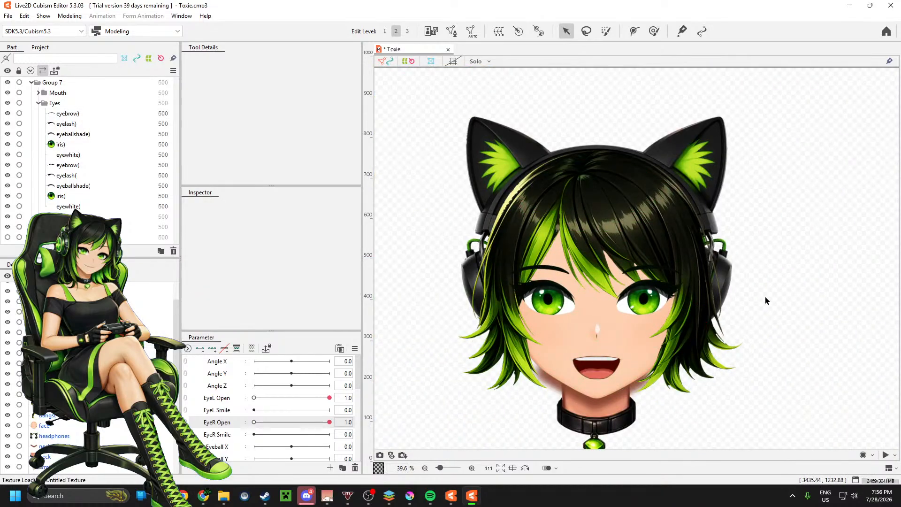
{"action": "scroll", "coordinate": [776, 289], "scroll_direction": "down", "scroll_amount": 2}
{"action": "scroll", "coordinate": [586, 306], "scroll_direction": "up", "scroll_amount": 1}
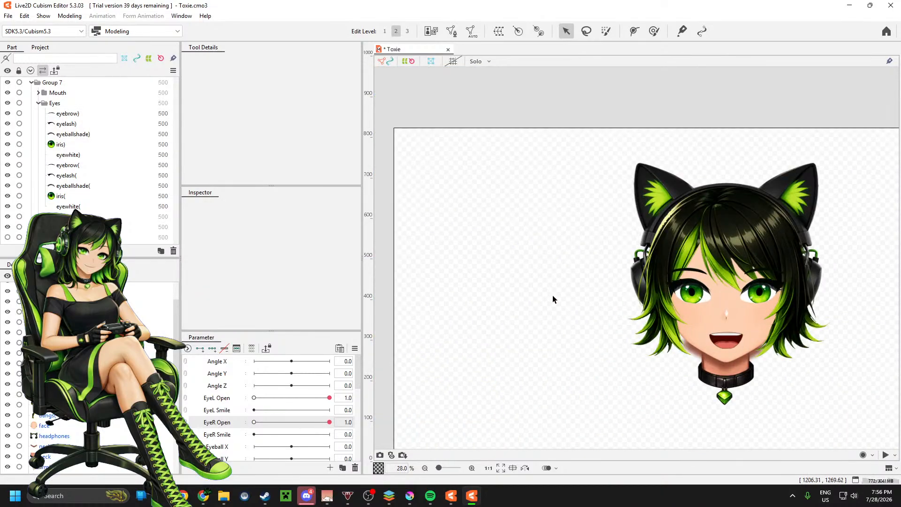
{"action": "scroll", "coordinate": [553, 295], "scroll_direction": "down", "scroll_amount": 1}
{"action": "scroll", "coordinate": [736, 328], "scroll_direction": "up", "scroll_amount": 1}
{"action": "scroll", "coordinate": [761, 334], "scroll_direction": "up", "scroll_amount": 1}
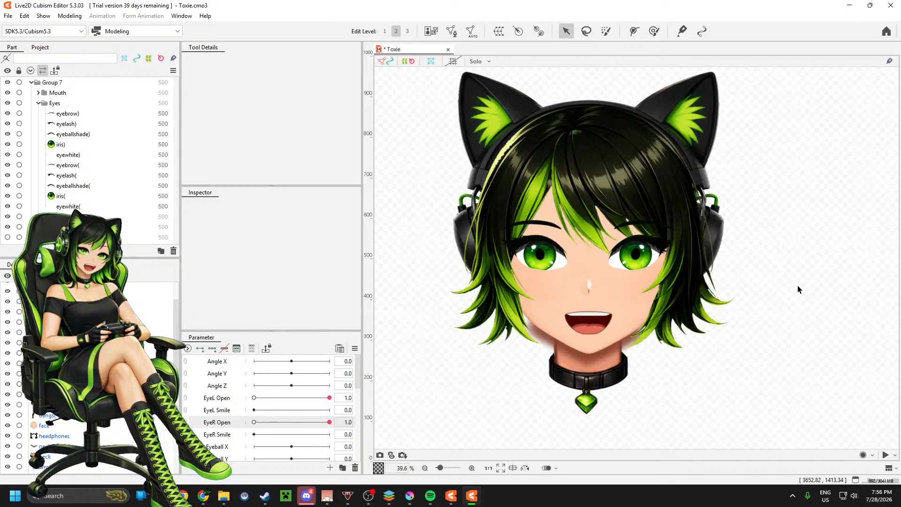
Step: Rotate the mirrored iris) mesh slightly counterclockwise about its centre
{"action": "left_click", "coordinate": [70, 146]}
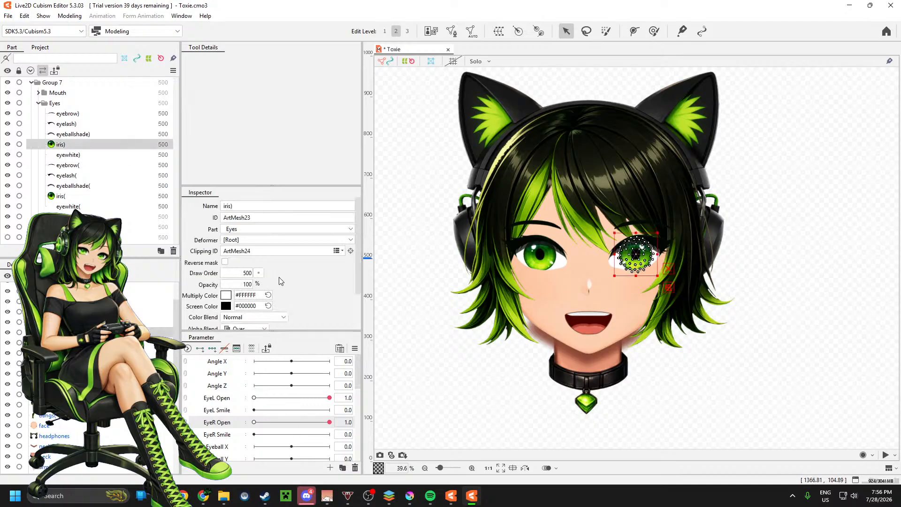
{"action": "scroll", "coordinate": [280, 277], "scroll_direction": "down", "scroll_amount": 2}
{"action": "scroll", "coordinate": [296, 276], "scroll_direction": "down", "scroll_amount": 1}
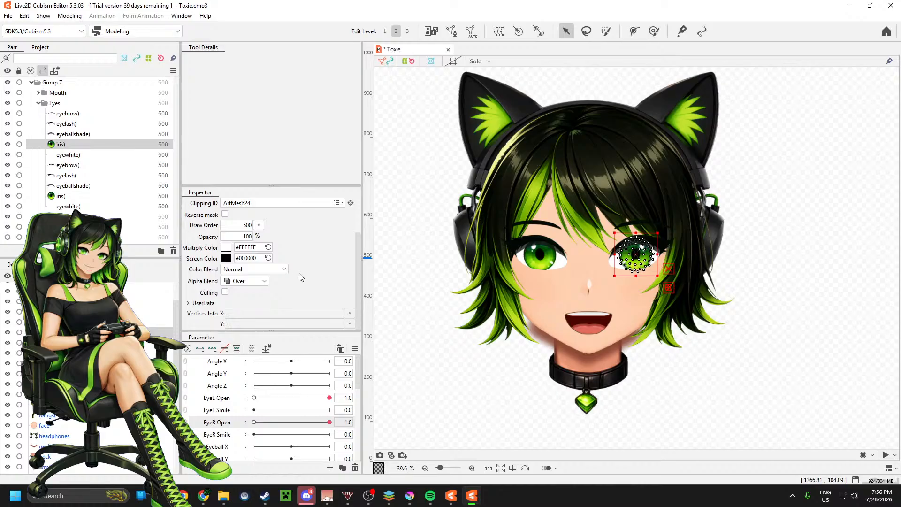
{"action": "scroll", "coordinate": [657, 268], "scroll_direction": "up", "scroll_amount": 5}
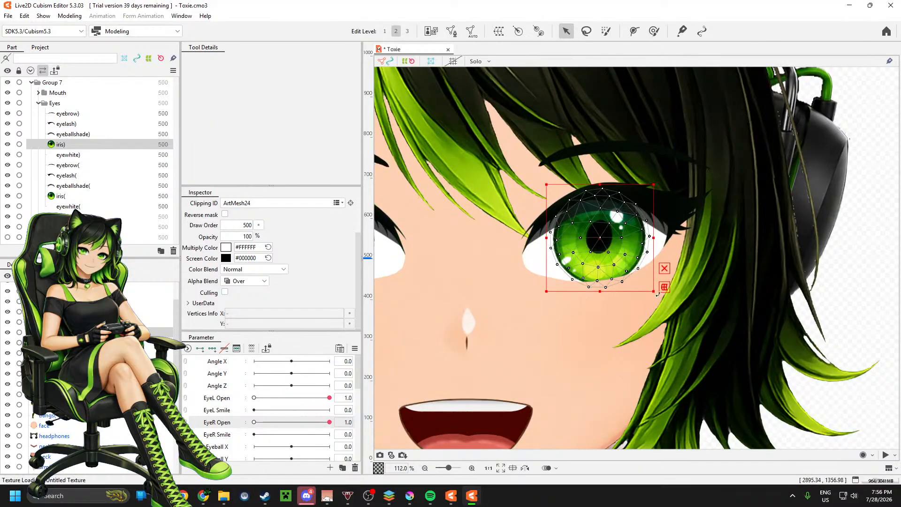
{"action": "left_click_drag", "start_coordinate": [659, 295], "coordinate": [678, 287]}
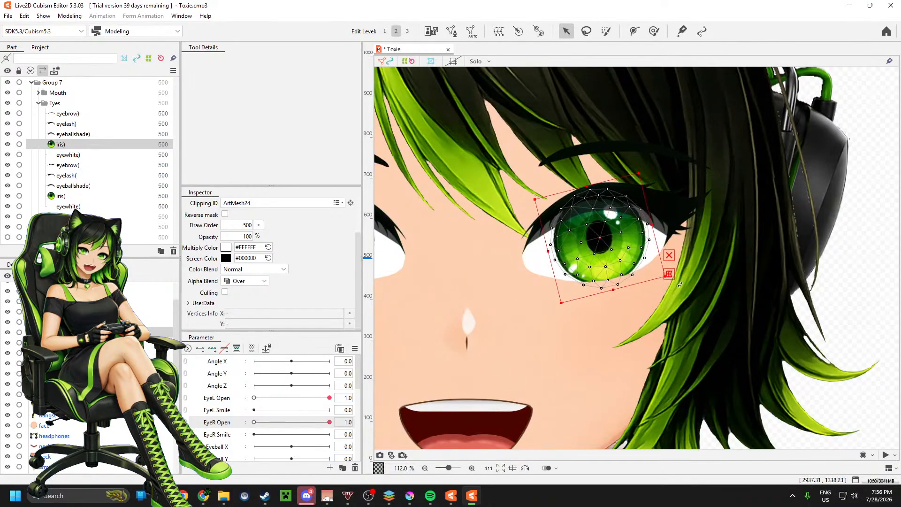
{"action": "scroll", "coordinate": [745, 295], "scroll_direction": "down", "scroll_amount": 2}
Step: Rotate the original iris( mesh clockwise, ease it partly back to a smaller tilt, and clear the selection
{"action": "left_click", "coordinate": [479, 268]}
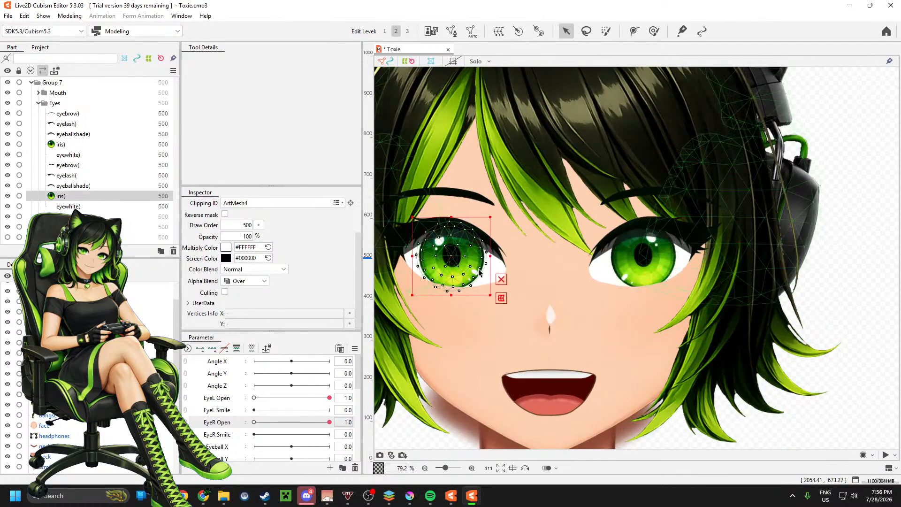
{"action": "left_click_drag", "start_coordinate": [493, 298], "coordinate": [479, 307]}
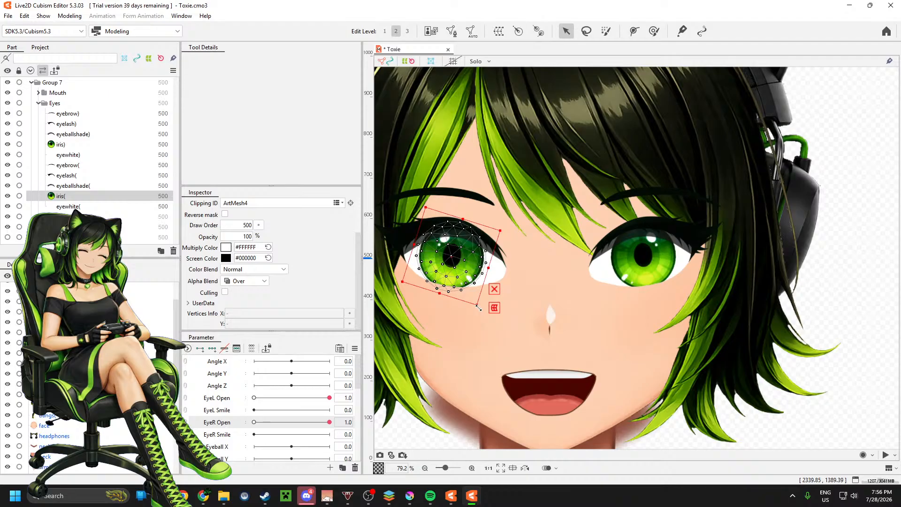
{"action": "scroll", "coordinate": [478, 308], "scroll_direction": "up", "scroll_amount": 4}
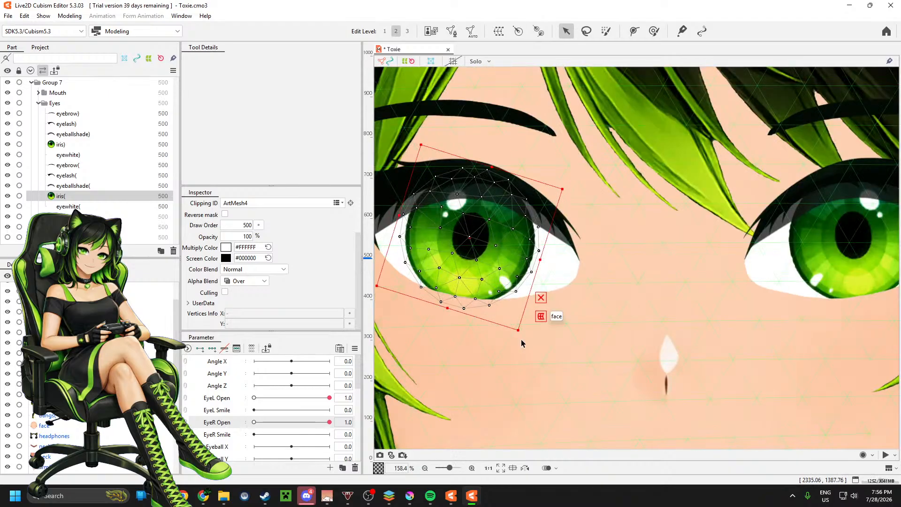
{"action": "left_click_drag", "start_coordinate": [521, 336], "coordinate": [536, 326]}
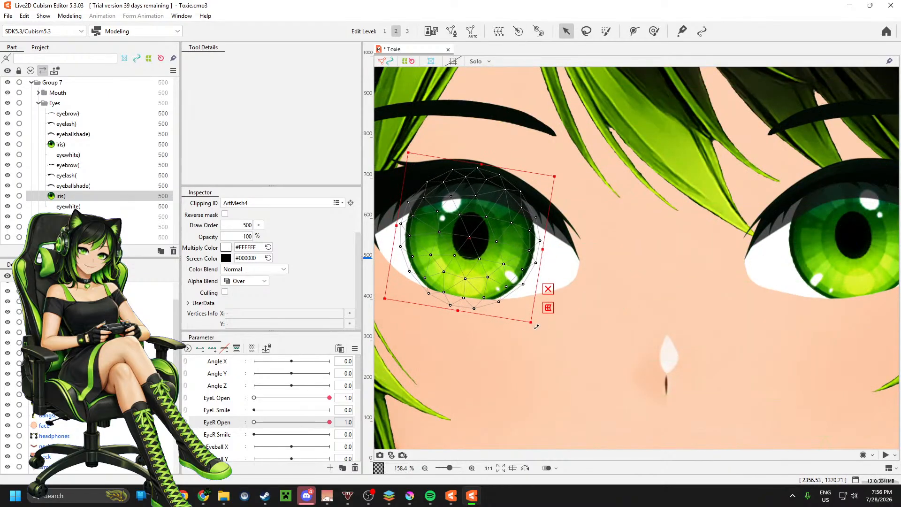
{"action": "scroll", "coordinate": [579, 312], "scroll_direction": "down", "scroll_amount": 4}
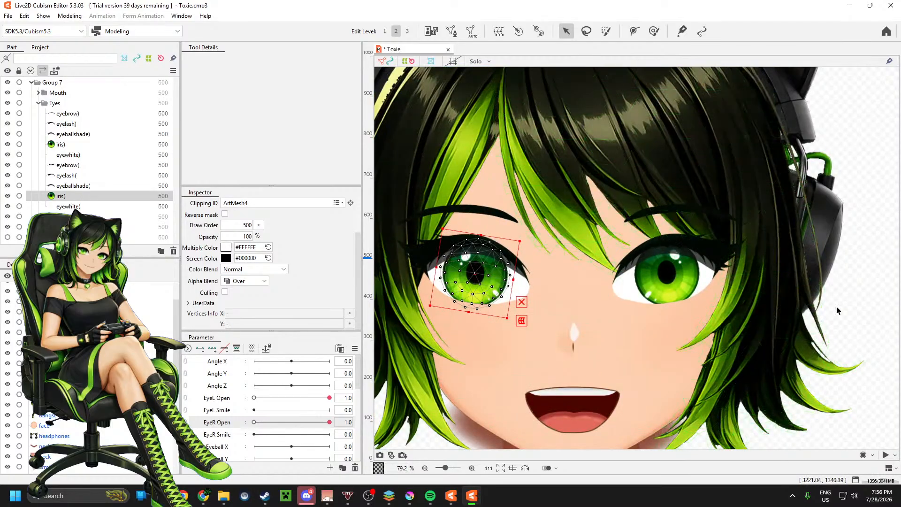
{"action": "left_click", "coordinate": [802, 288]}
{"action": "scroll", "coordinate": [750, 285], "scroll_direction": "down", "scroll_amount": 4}
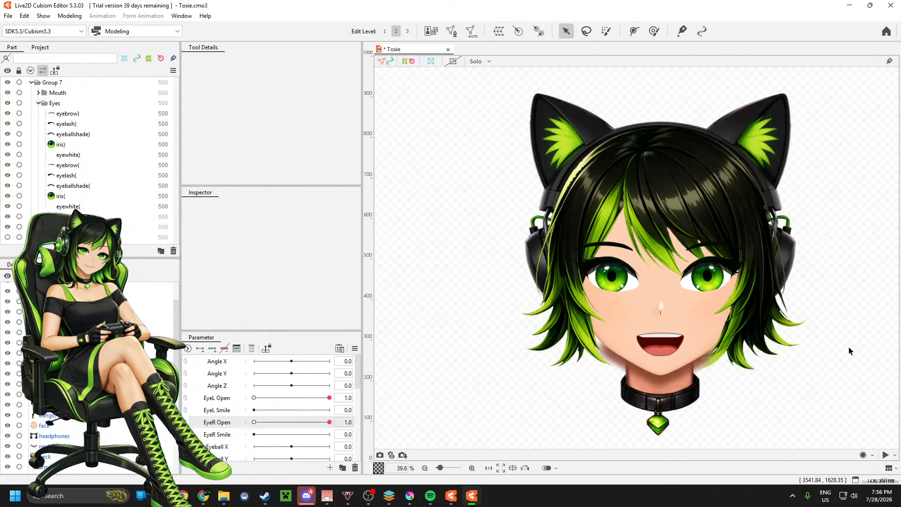
Step: Check both aligned eyes against the whole face from several distances and save the Toxie model
{"action": "scroll", "coordinate": [603, 312], "scroll_direction": "down", "scroll_amount": 2}
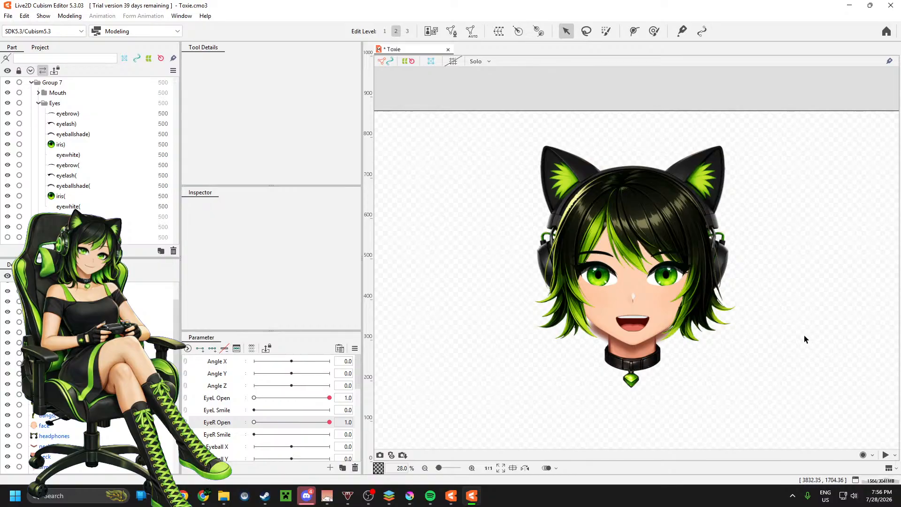
{"action": "scroll", "coordinate": [733, 281], "scroll_direction": "down", "scroll_amount": 3}
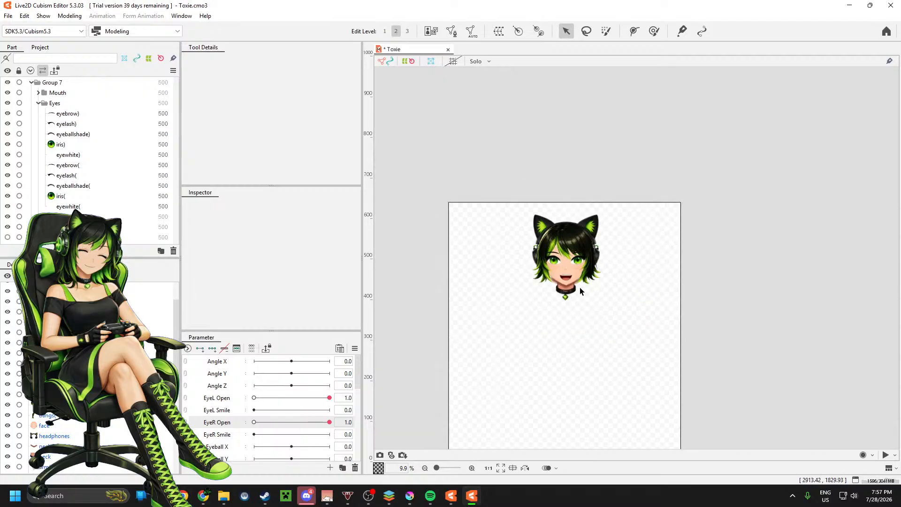
{"action": "scroll", "coordinate": [580, 291], "scroll_direction": "up", "scroll_amount": 5}
{"action": "scroll", "coordinate": [620, 285], "scroll_direction": "down", "scroll_amount": 3}
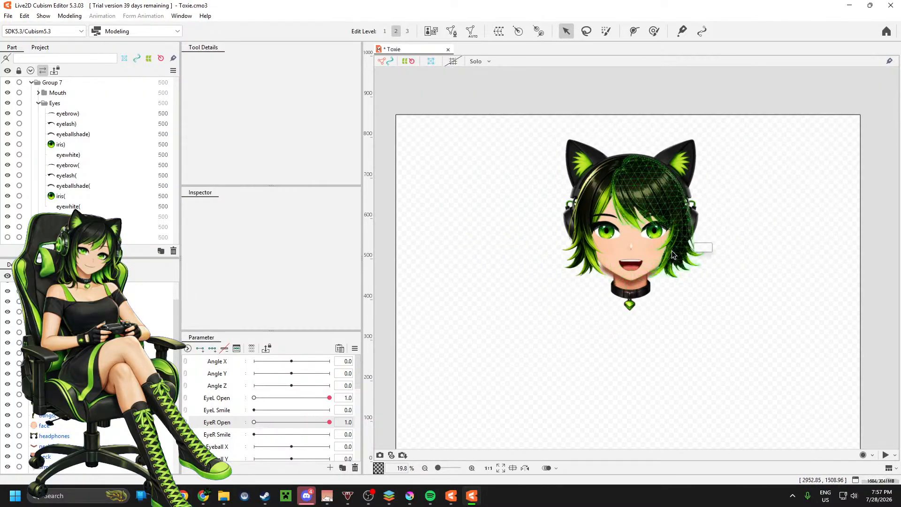
{"action": "scroll", "coordinate": [695, 237], "scroll_direction": "up", "scroll_amount": 2}
{"action": "scroll", "coordinate": [788, 274], "scroll_direction": "down", "scroll_amount": 1}
{"action": "scroll", "coordinate": [770, 284], "scroll_direction": "up", "scroll_amount": 1}
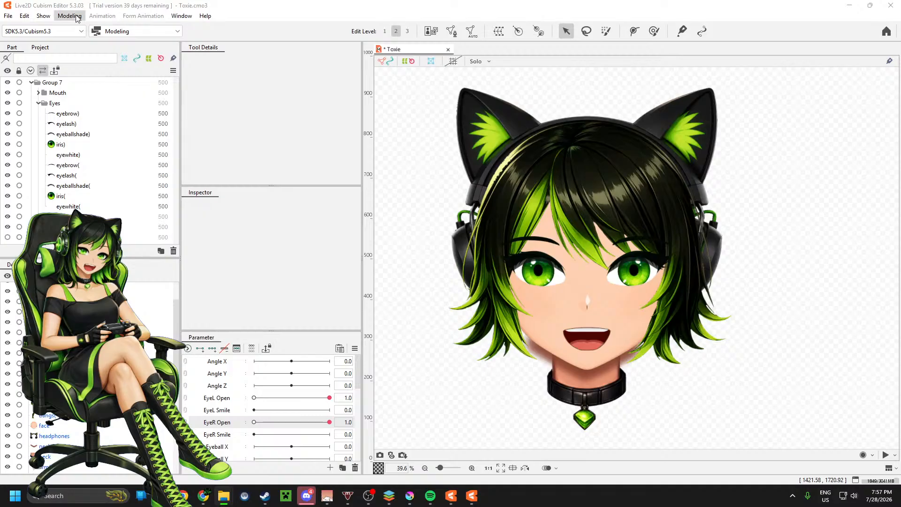
{"action": "left_click", "coordinate": [8, 15]}
{"action": "left_click", "coordinate": [61, 105]}
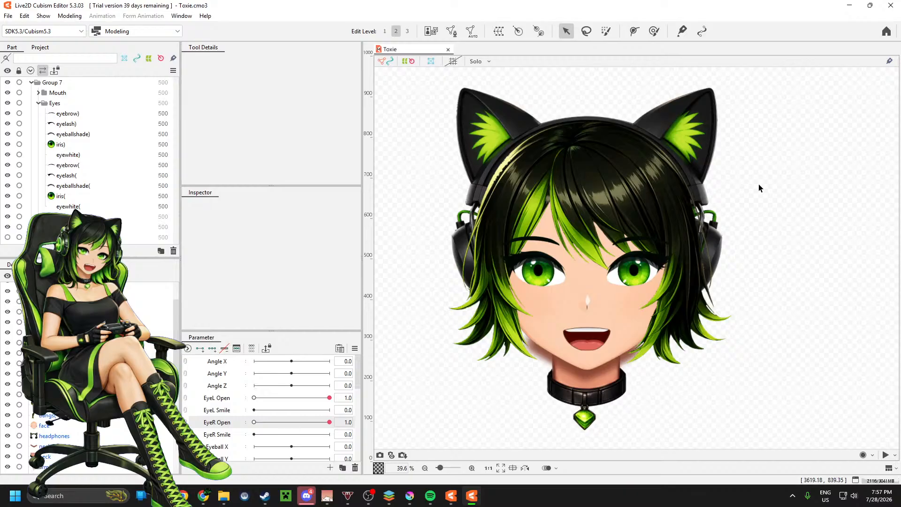
Step: Select all the meshes in the Eyes part, from eyebrow) through eyewhite(, to inspect them together on the face
{"action": "left_click", "coordinate": [56, 100]}
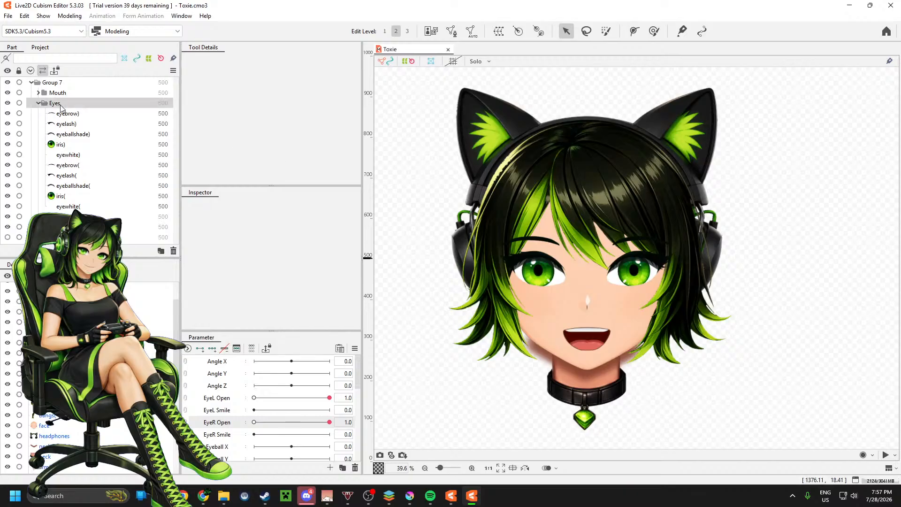
{"action": "left_click", "coordinate": [69, 115]}
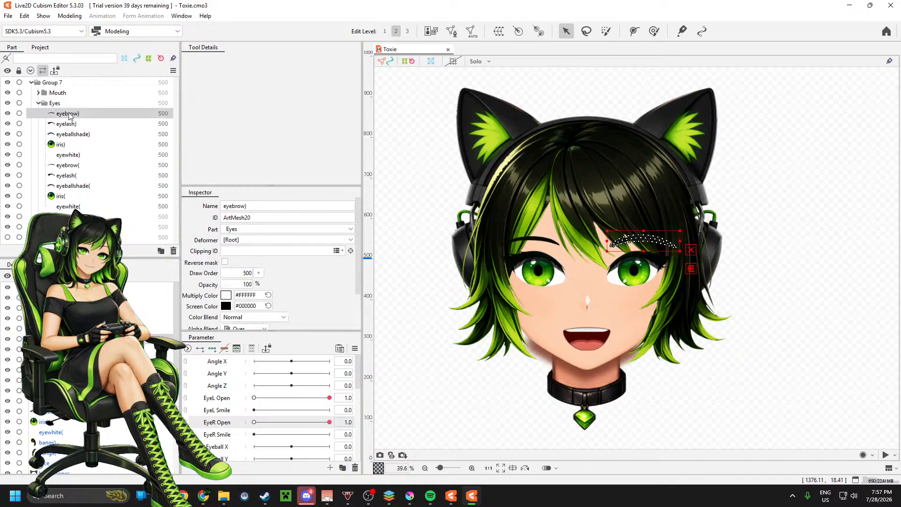
{"action": "left_click", "coordinate": [82, 207], "text": "shift"}
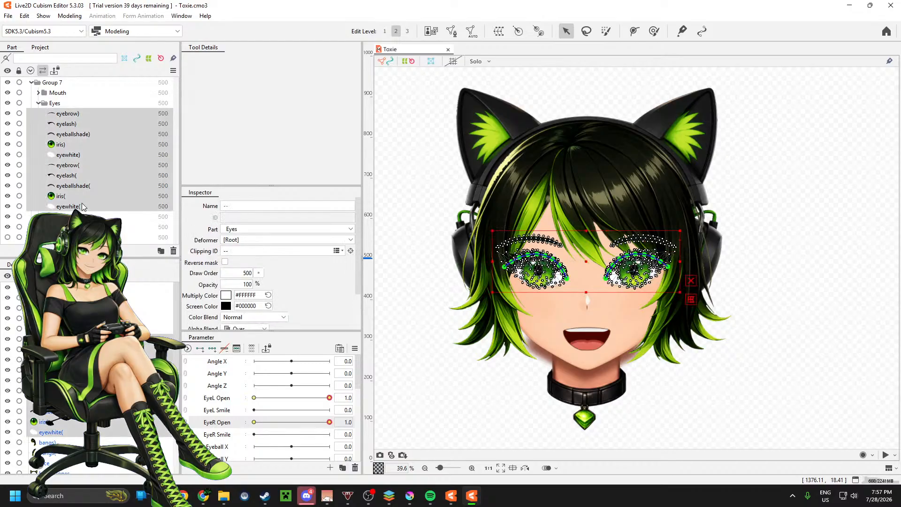
{"action": "left_click", "coordinate": [60, 86]}
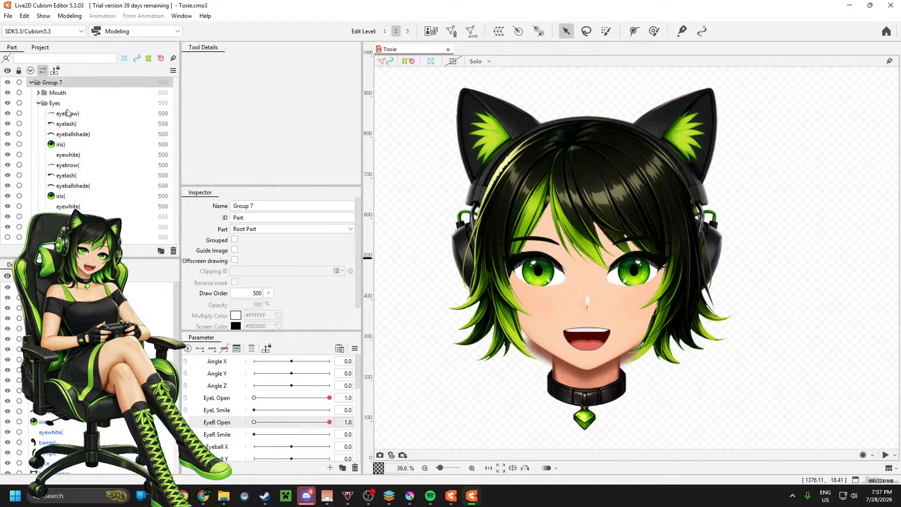
{"action": "left_click", "coordinate": [87, 206], "text": "shift"}
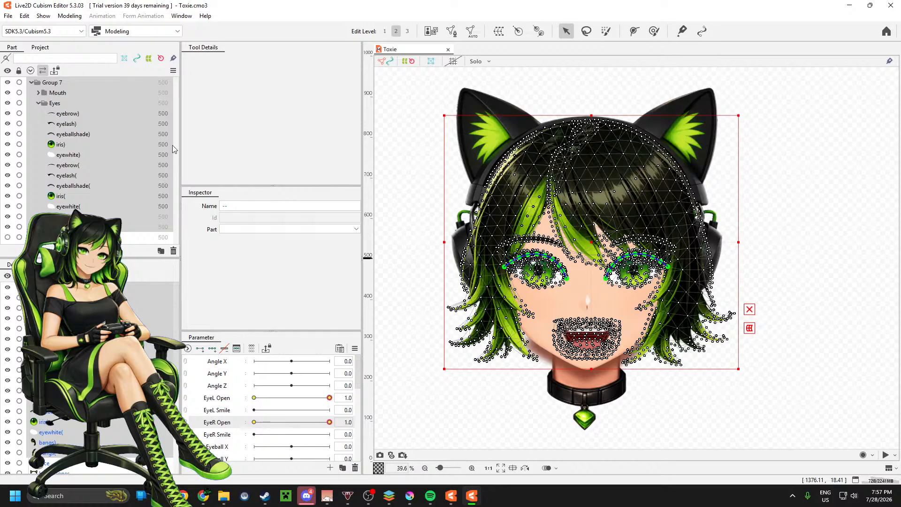
{"action": "left_click", "coordinate": [106, 123]}
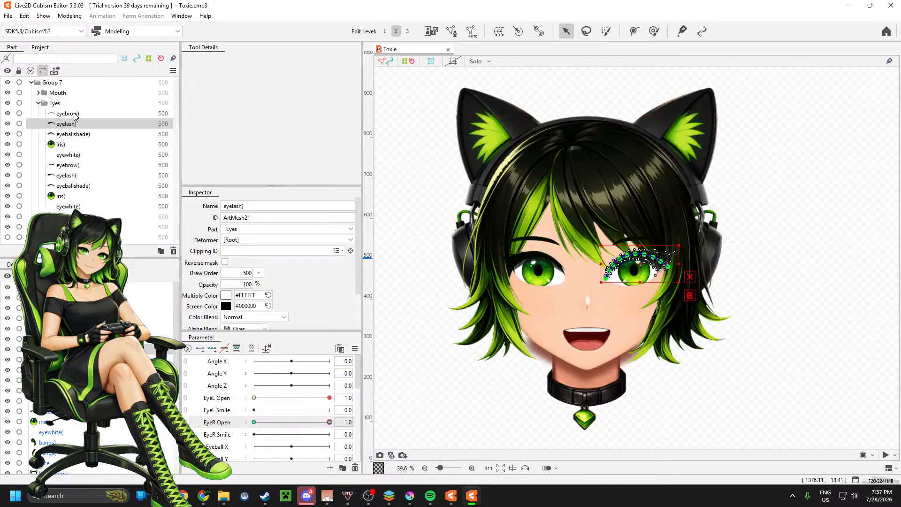
{"action": "left_click", "coordinate": [70, 113]}
{"action": "left_click", "coordinate": [70, 207], "text": "shift"}
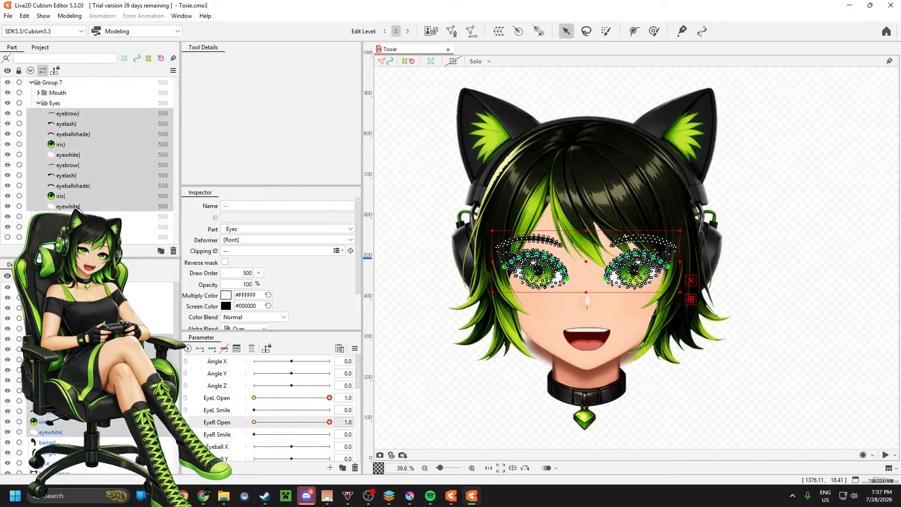
Step: Expand the Mouth part and select its meshes from liplower through Paint Layer 11
{"action": "left_click", "coordinate": [38, 93]}
{"action": "left_click", "coordinate": [64, 104]}
{"action": "left_click", "coordinate": [79, 146], "text": "shift"}
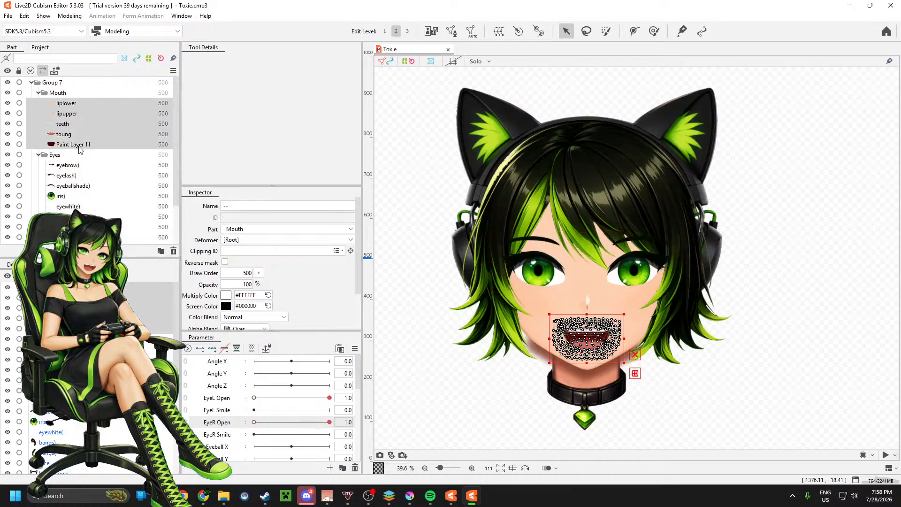
Step: Select both meshes in the Bangs part, and reselect only the bangs) mesh
{"action": "scroll", "coordinate": [79, 148], "scroll_direction": "down", "scroll_amount": 5}
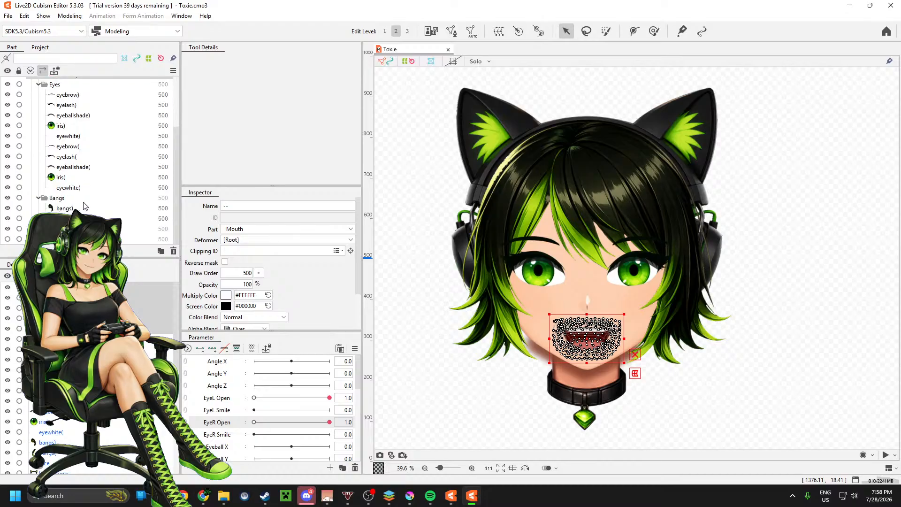
{"action": "scroll", "coordinate": [90, 159], "scroll_direction": "down", "scroll_amount": 1}
{"action": "left_click", "coordinate": [64, 209]}
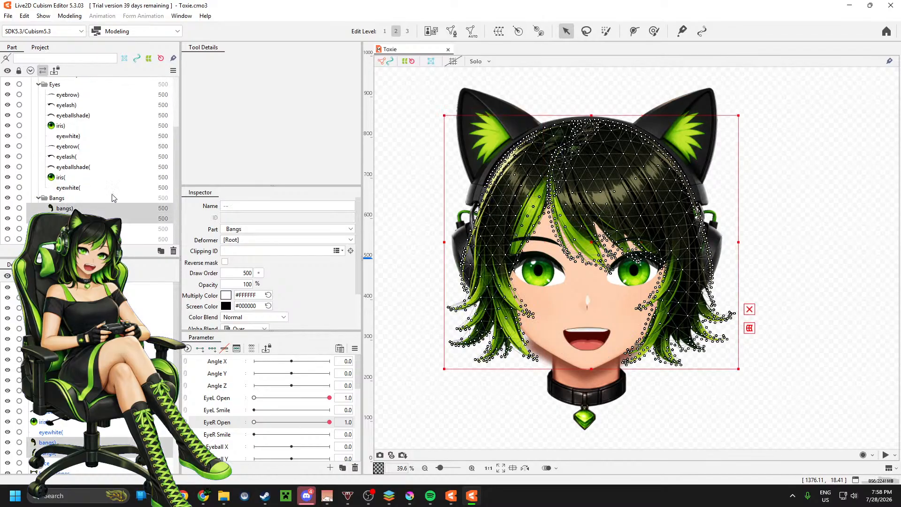
{"action": "left_click", "coordinate": [65, 209]}
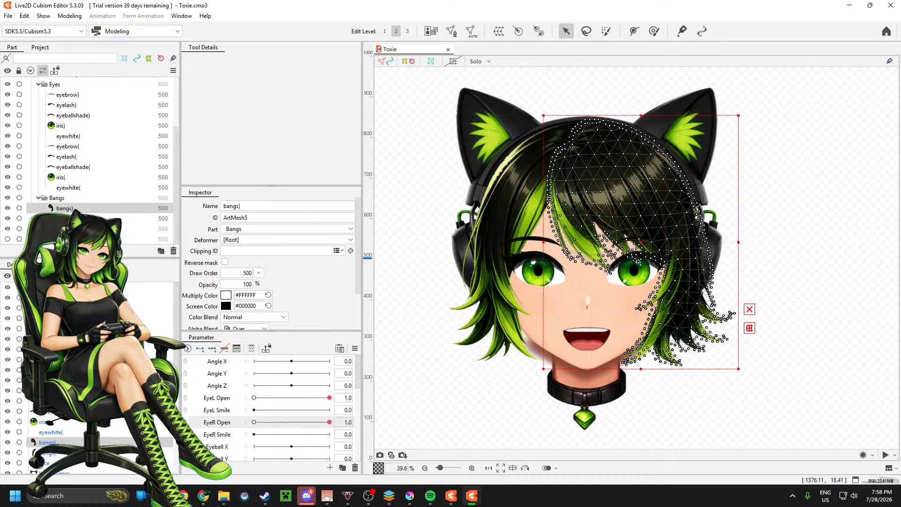
Step: Expand the Back part, select all its meshes from face downward, and look through their shared properties
{"action": "left_click", "coordinate": [39, 228]}
{"action": "scroll", "coordinate": [39, 228], "scroll_direction": "down", "scroll_amount": 2}
{"action": "left_click", "coordinate": [71, 198]}
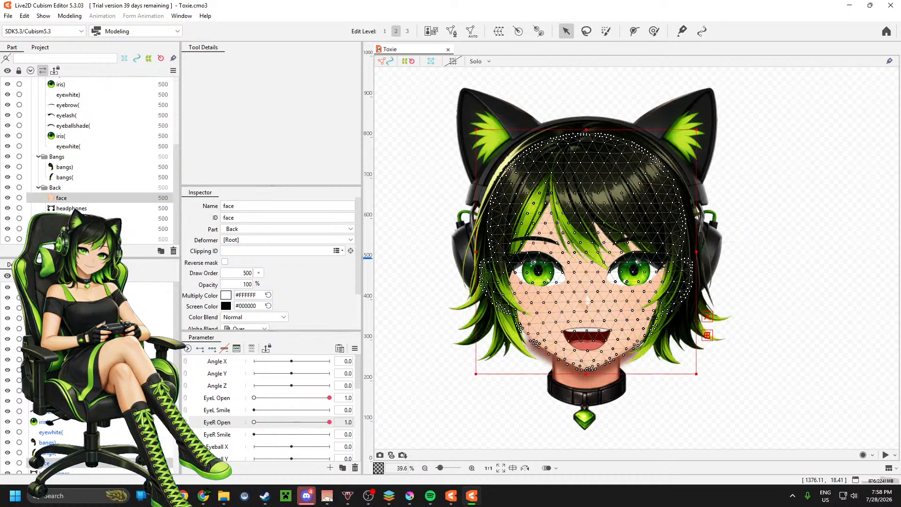
{"action": "left_click", "coordinate": [72, 228], "text": "shift"}
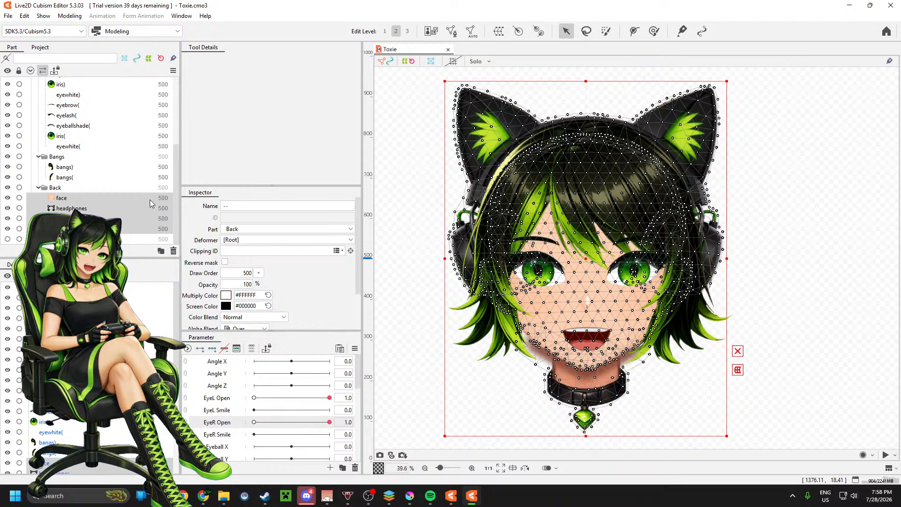
{"action": "scroll", "coordinate": [282, 263], "scroll_direction": "down", "scroll_amount": 1}
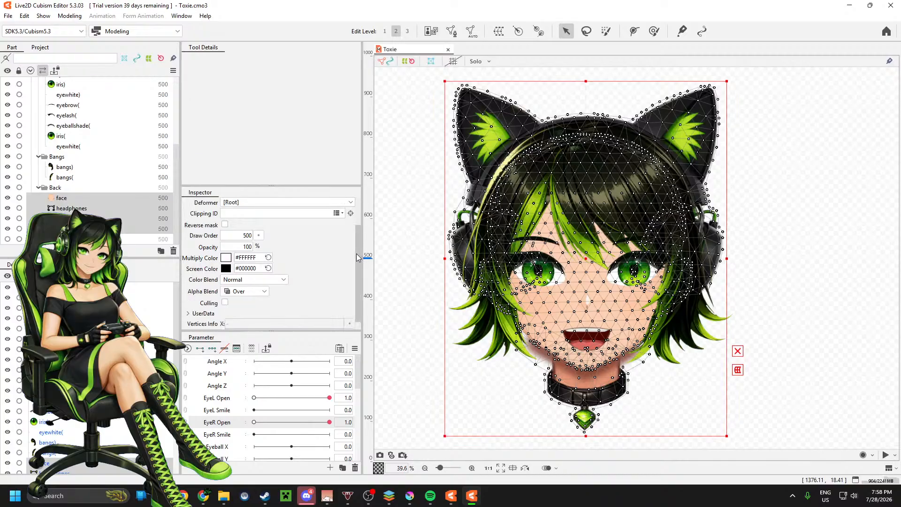
{"action": "scroll", "coordinate": [406, 257], "scroll_direction": "down", "scroll_amount": 2}
{"action": "scroll", "coordinate": [609, 289], "scroll_direction": "up", "scroll_amount": 2}
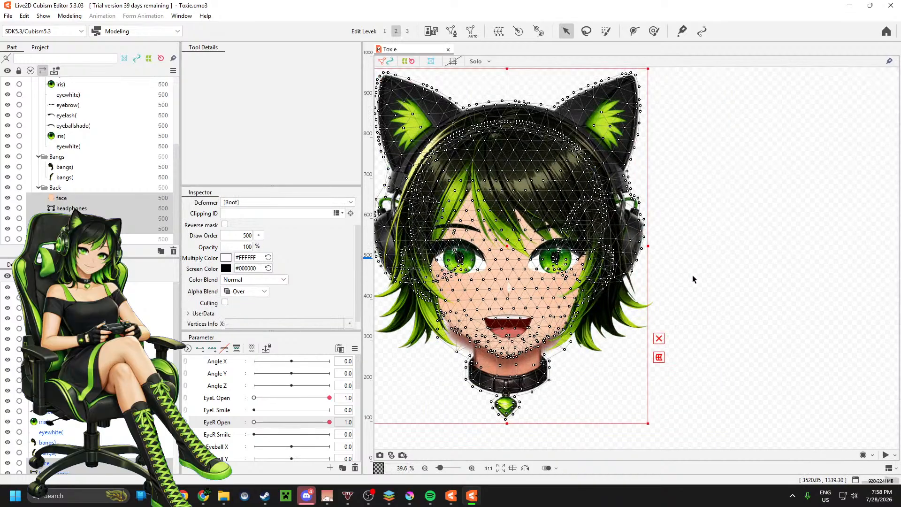